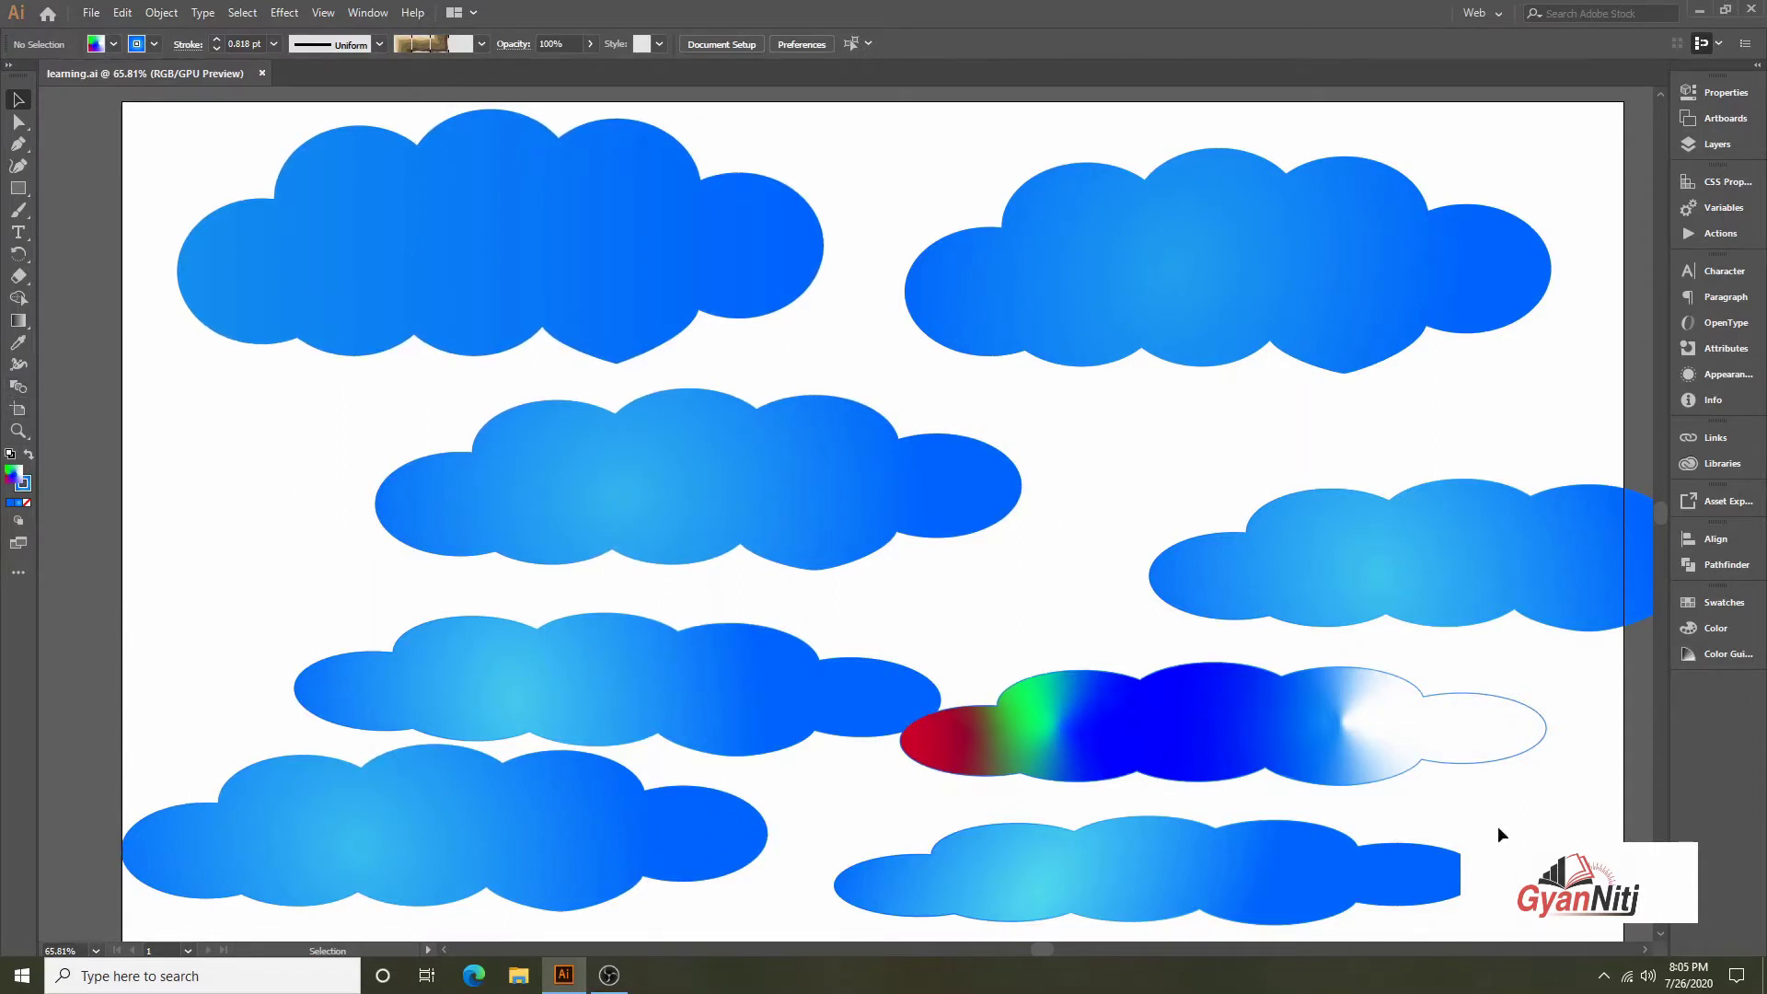
Select the top-left cloud and bring up its Color and Gradient settings
left_click(1098, 697)
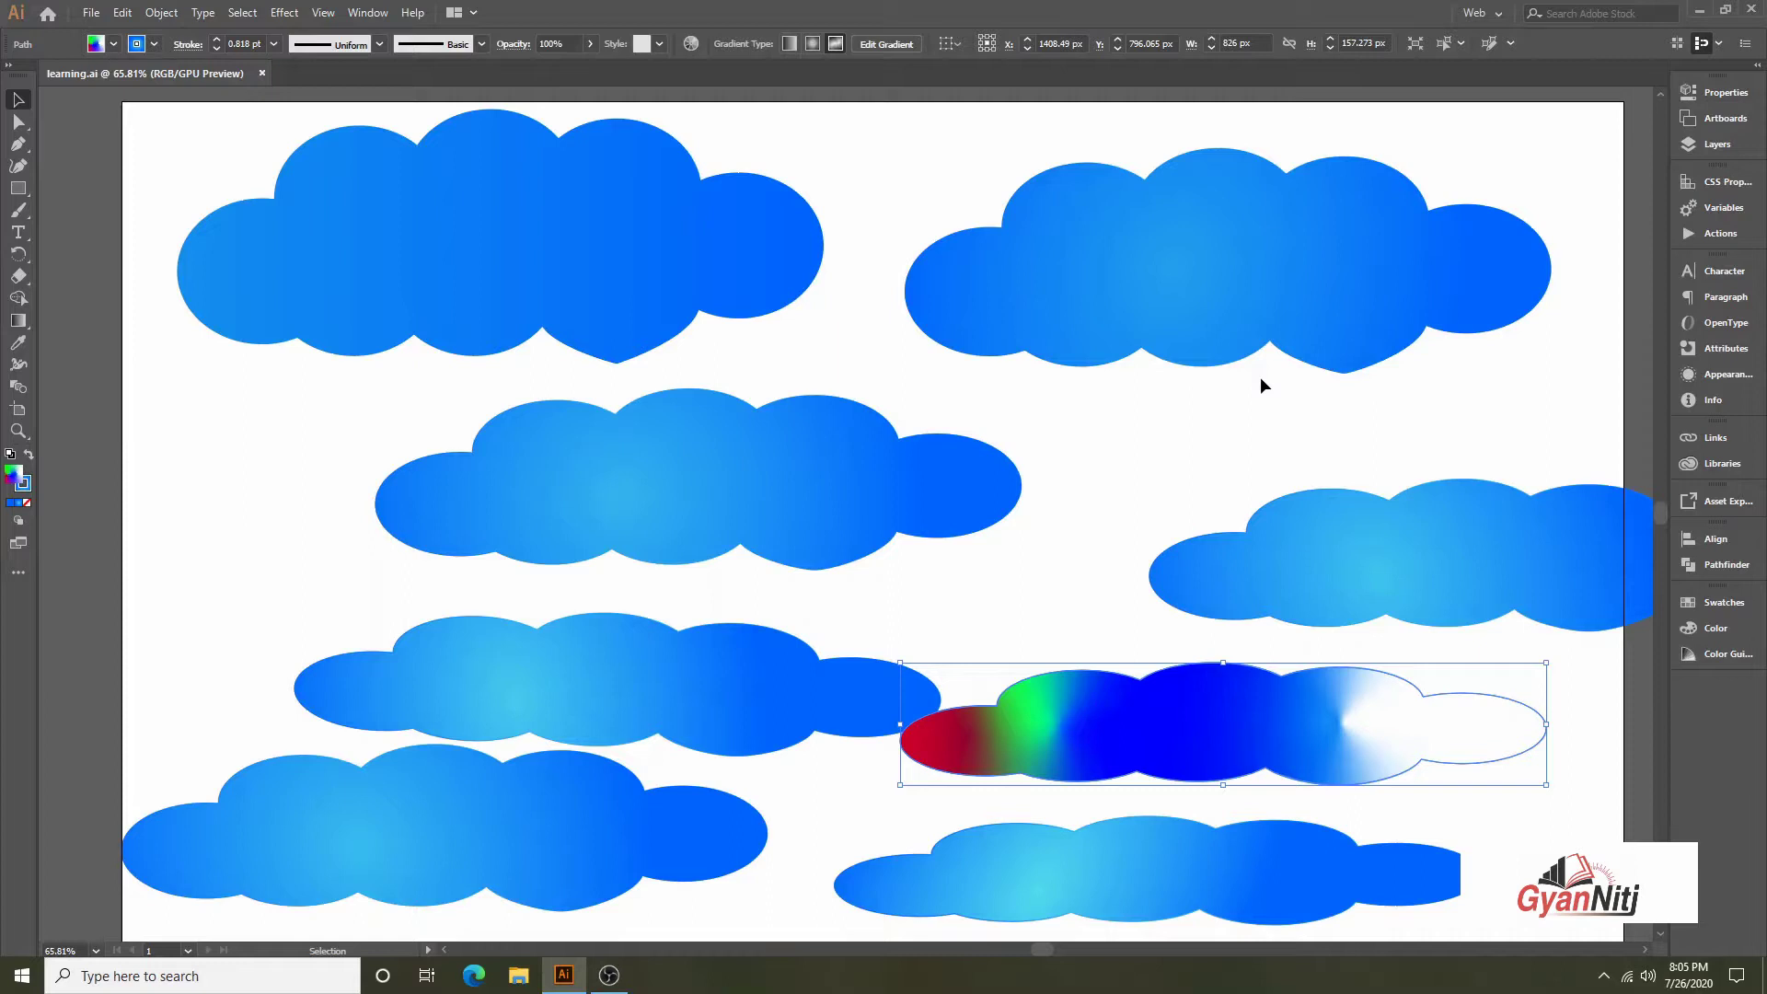
left_click(561, 303)
left_click(245, 470)
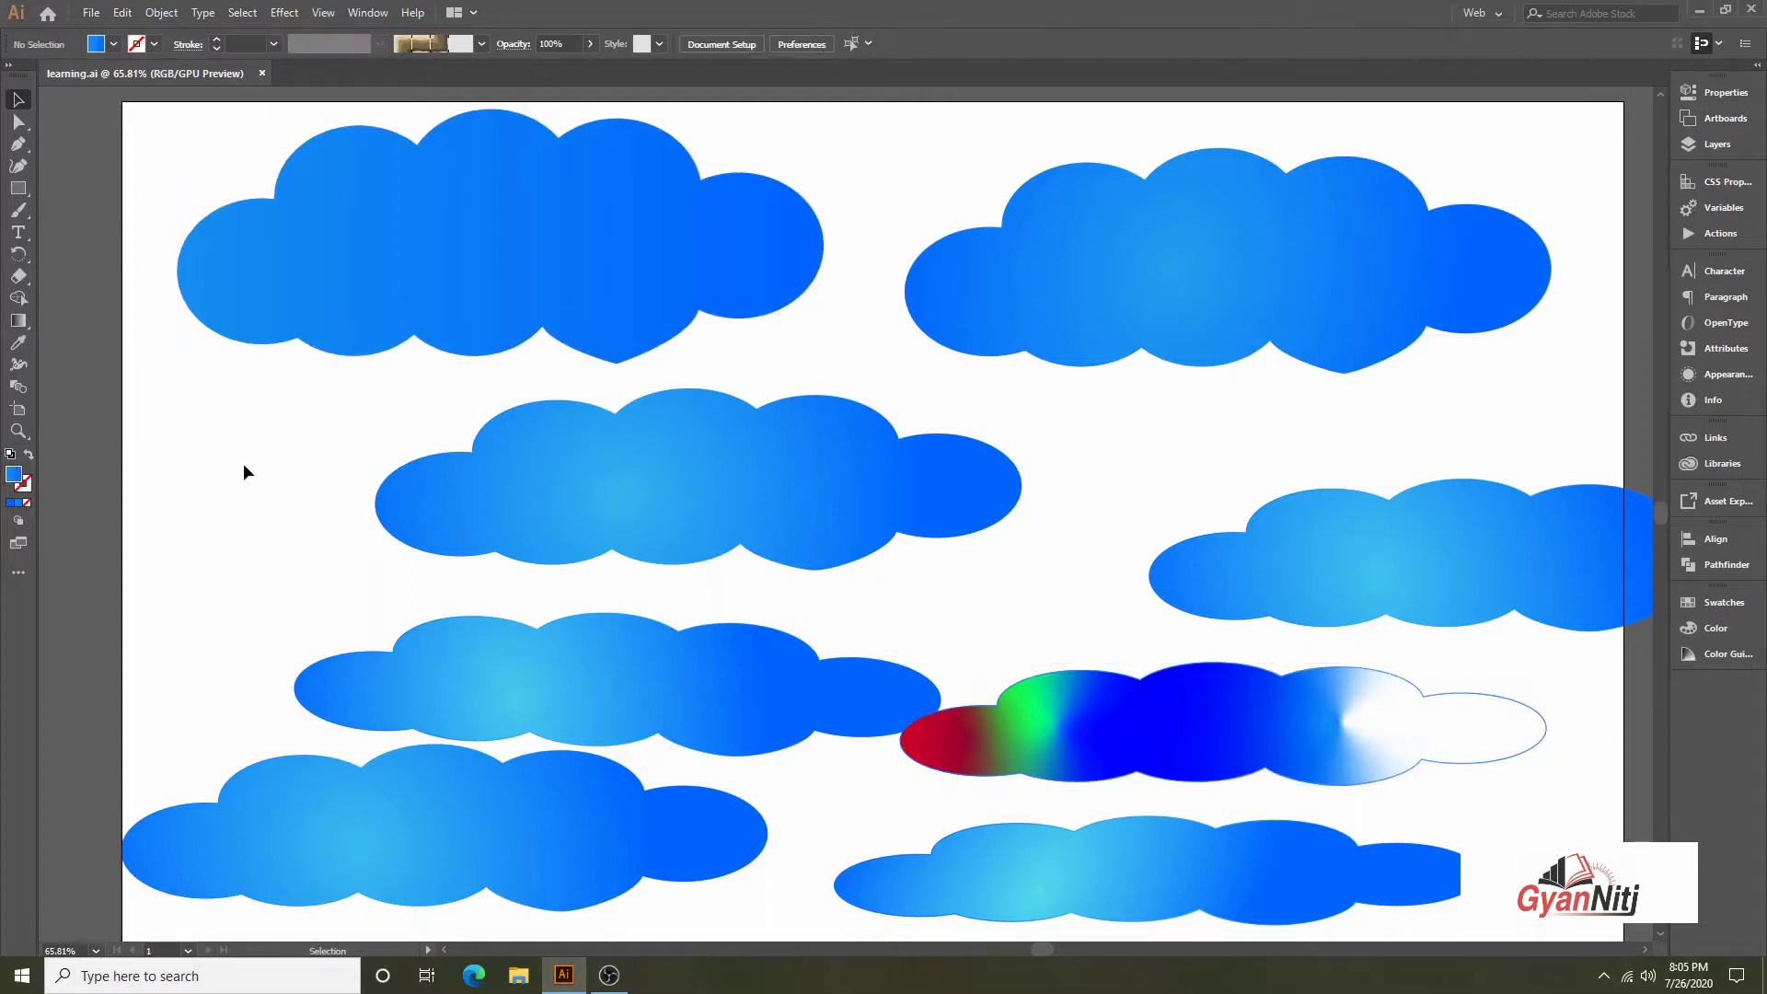
left_click(378, 350)
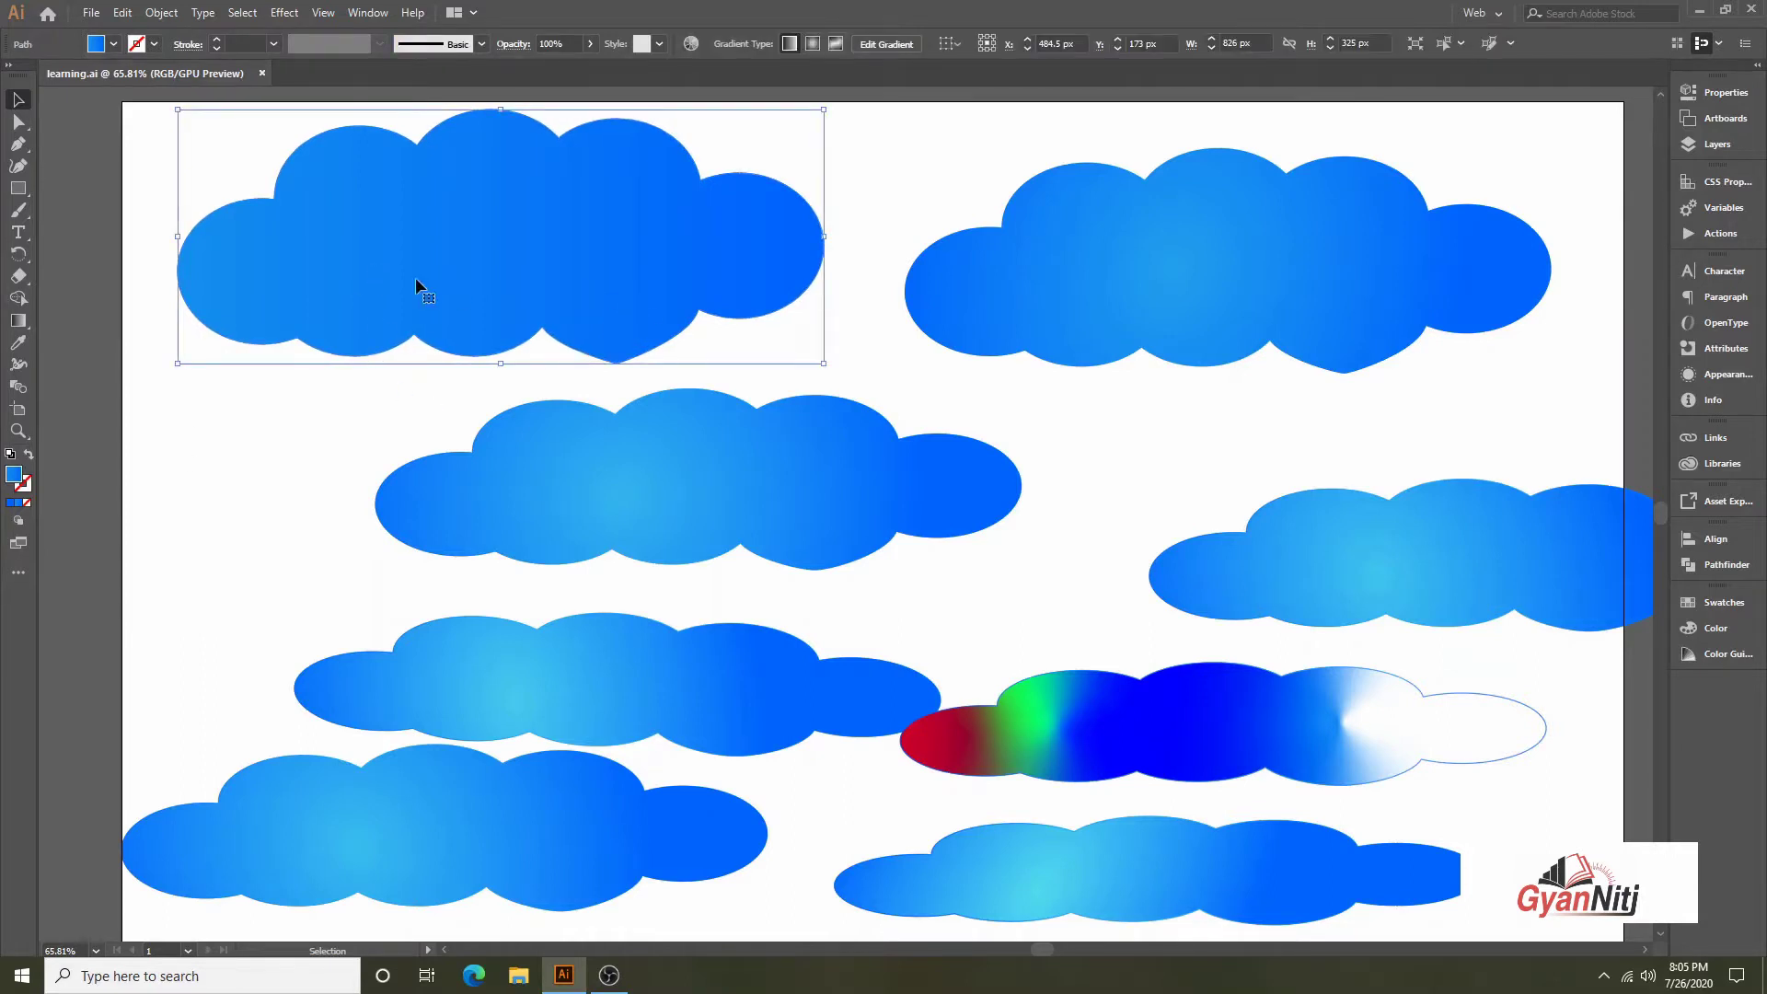
left_click(316, 418)
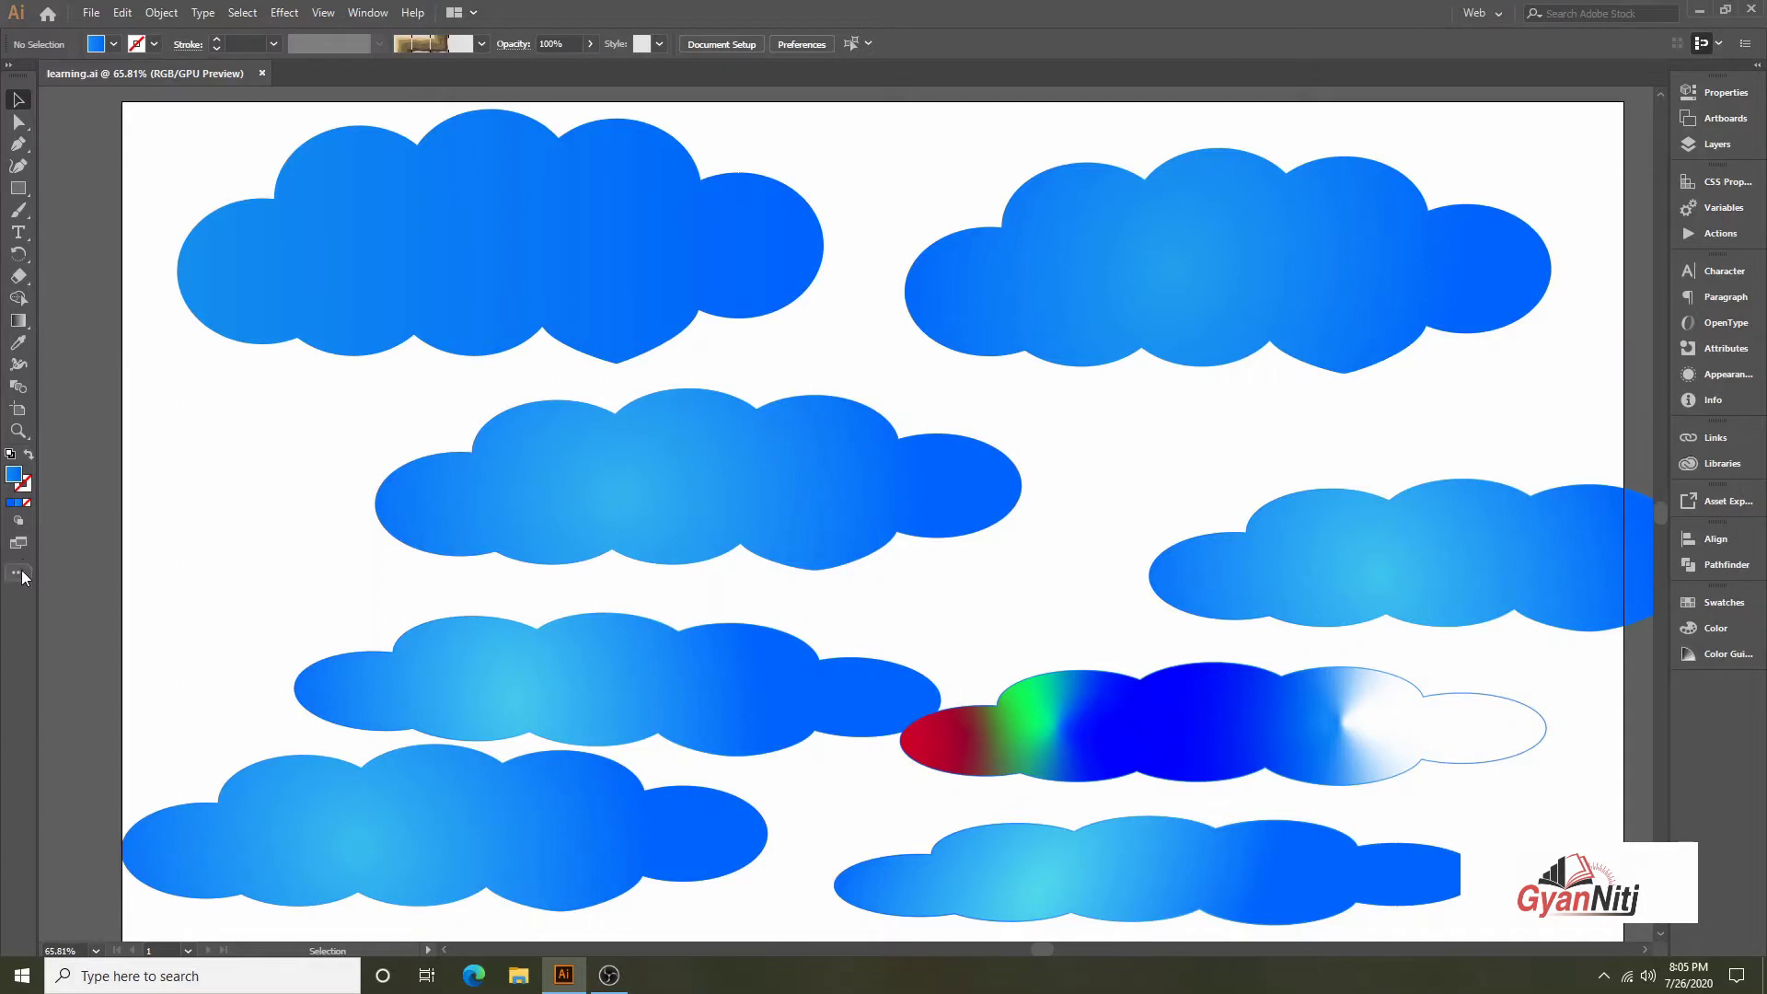
left_click(13, 506)
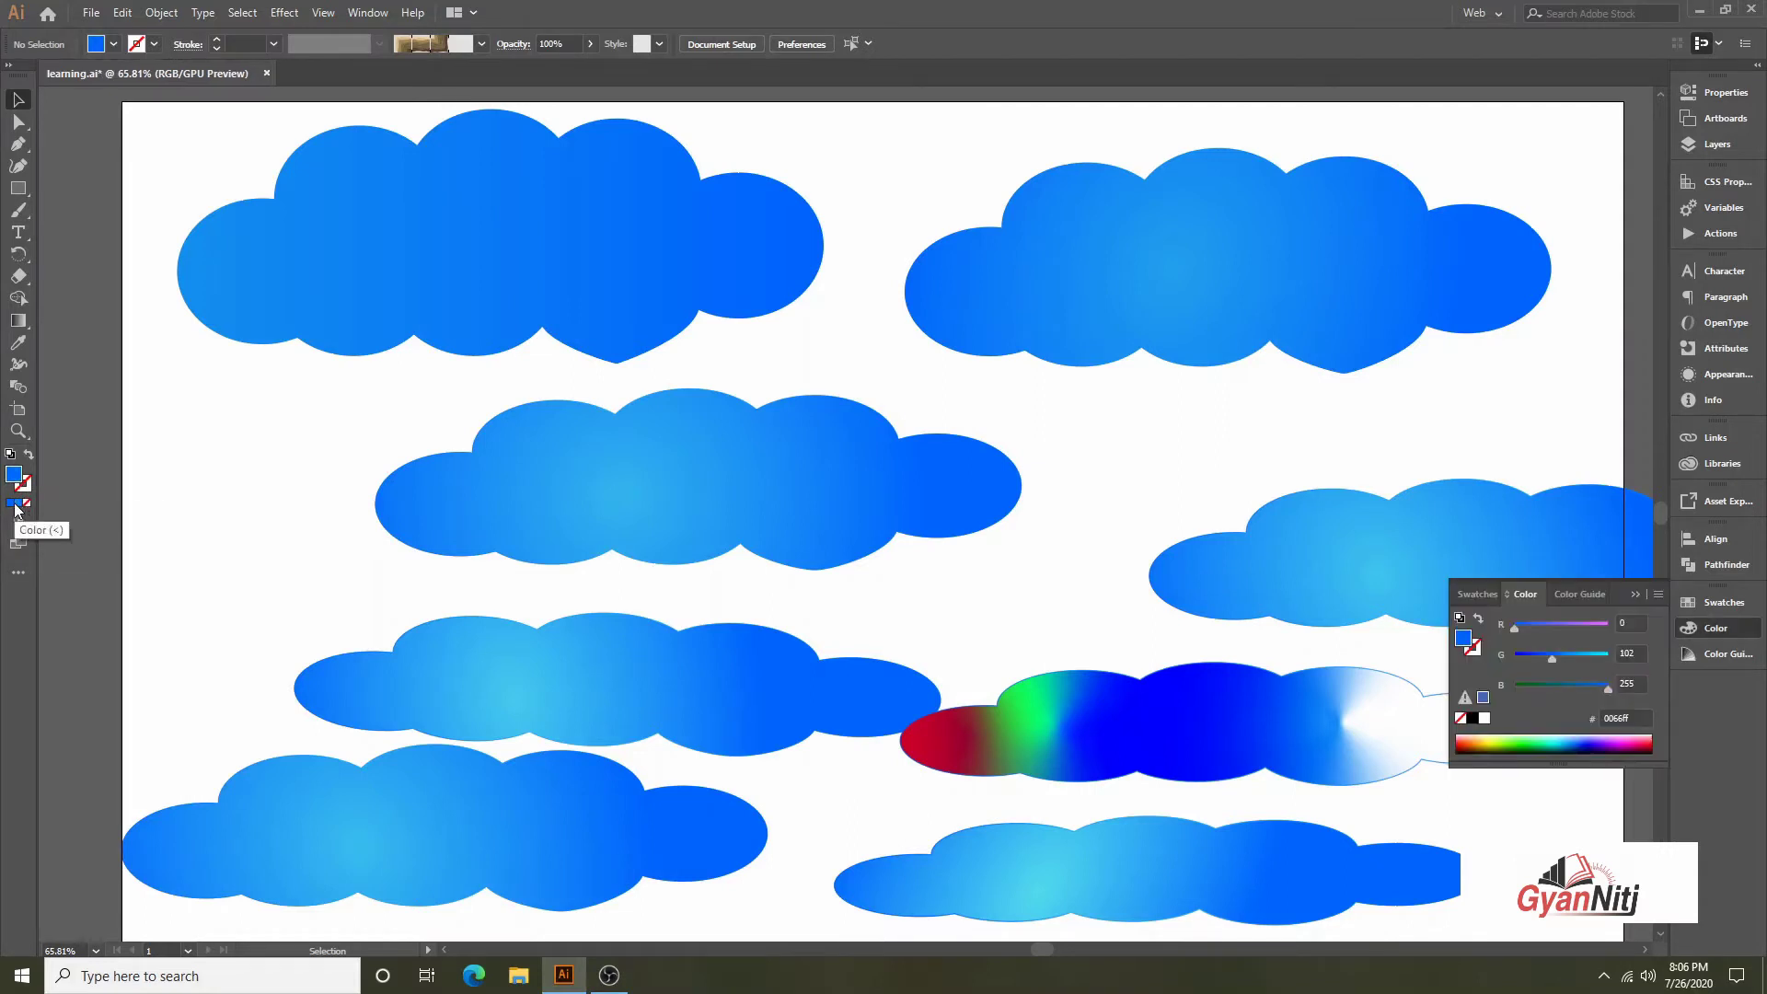
left_click(19, 504)
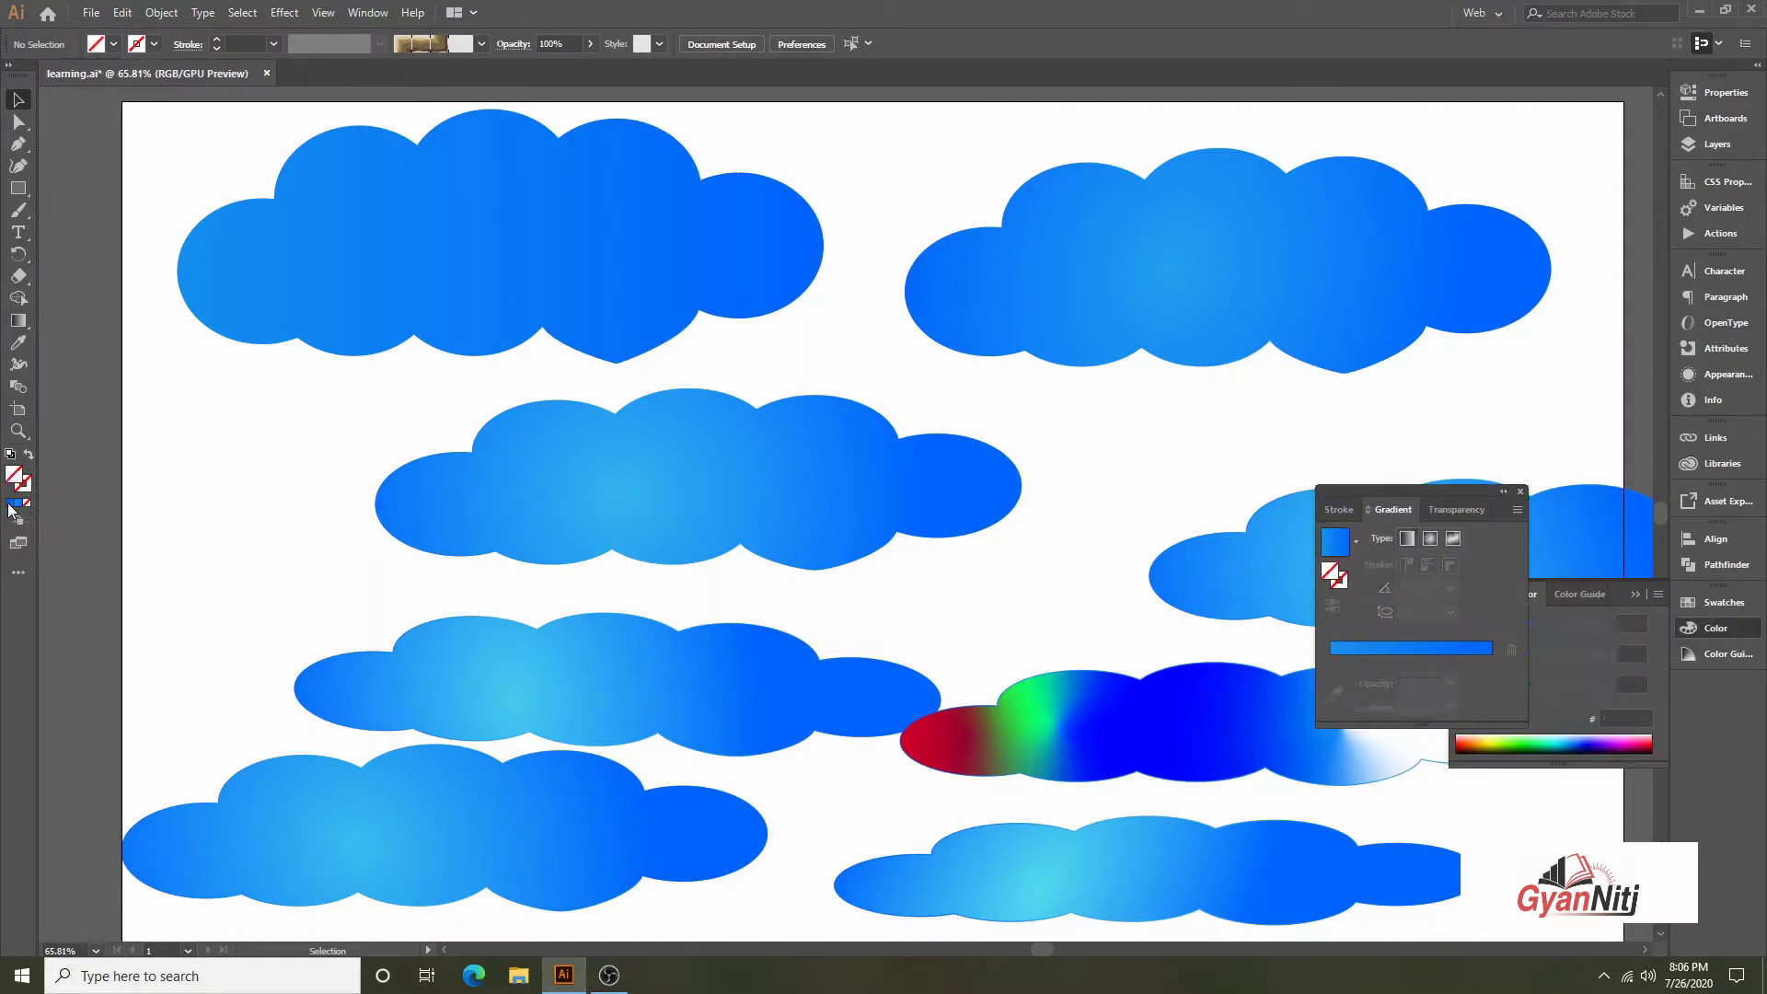
Switch the top-left cloud's fill from gradient to solid blue, undoing an accidental gradient change
left_click(433, 279)
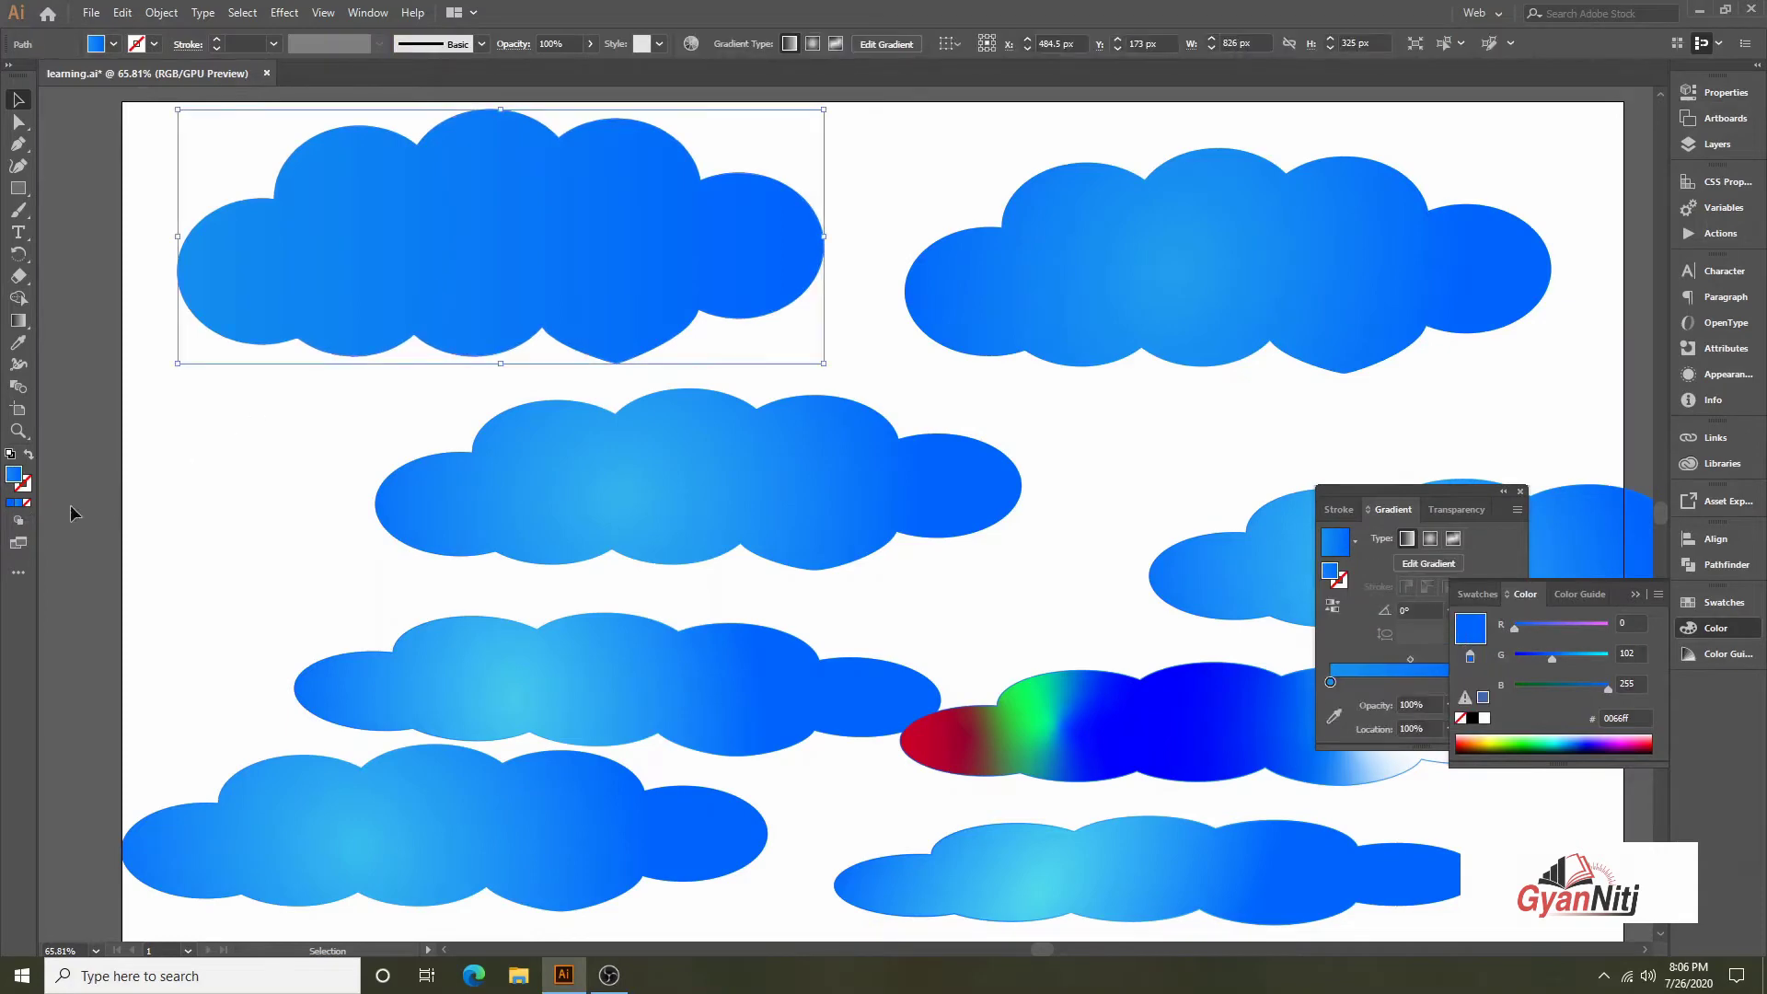
left_click(13, 506)
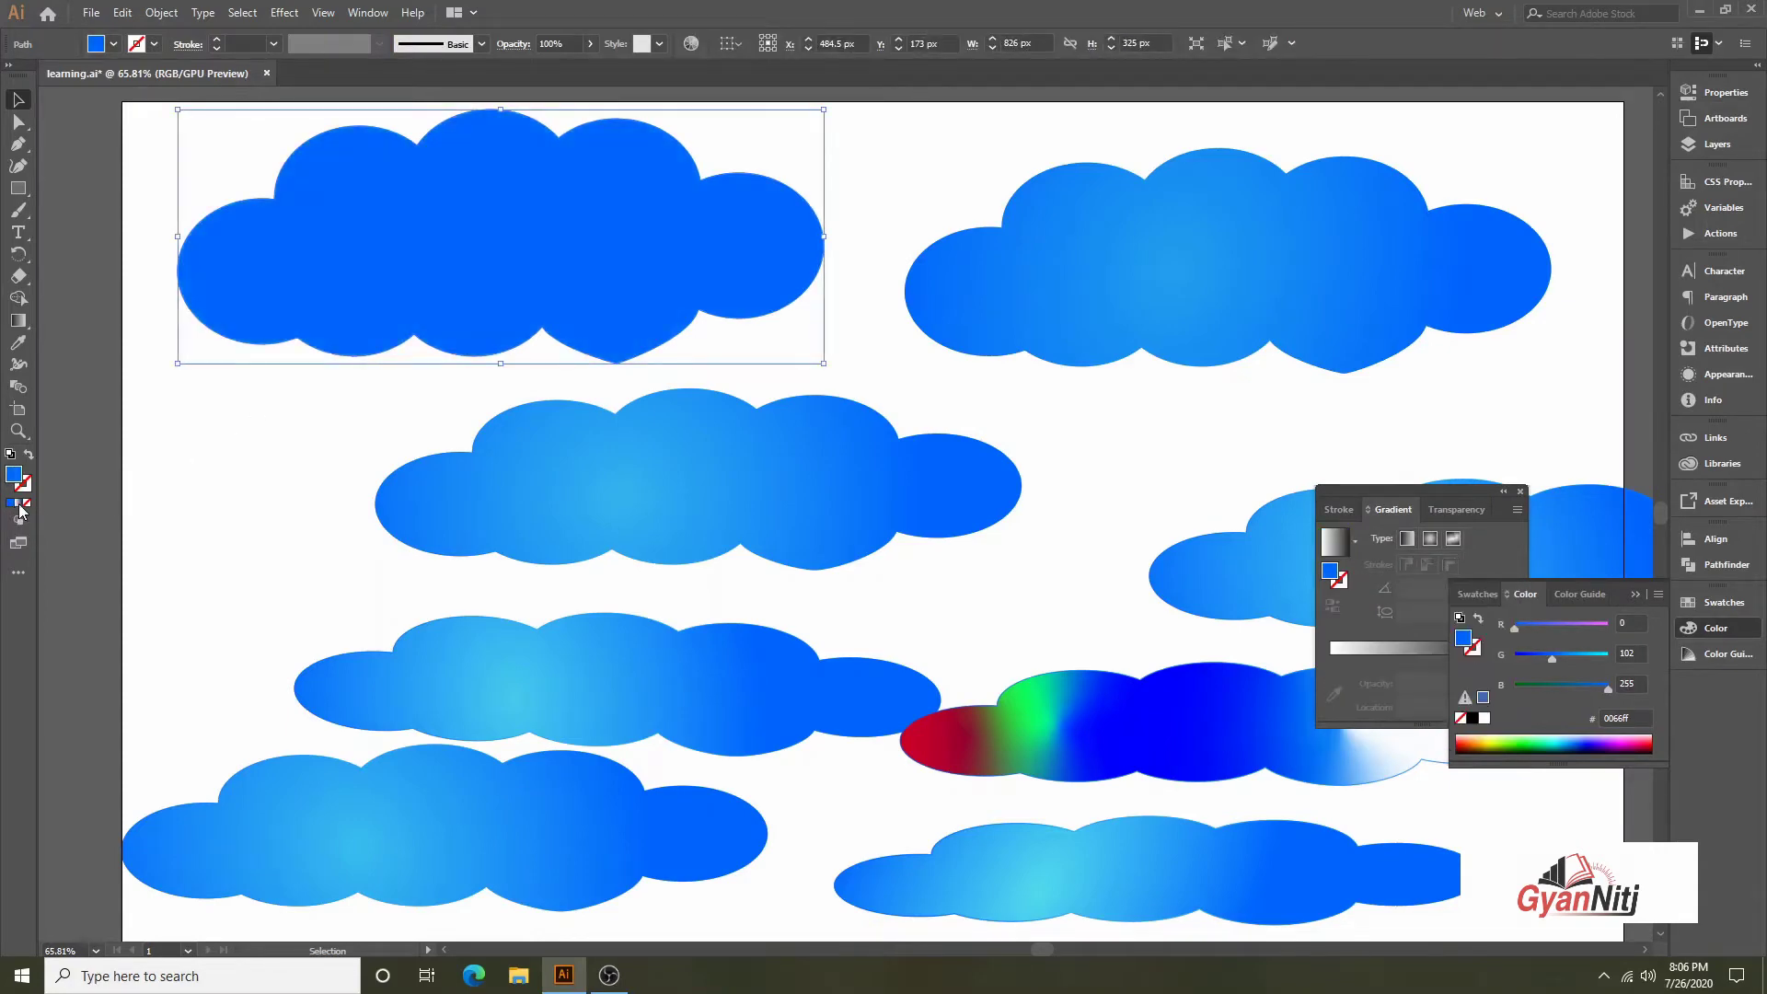
left_click(19, 503)
left_click(368, 513)
key("ctrl+z")
key("ctrl+z")
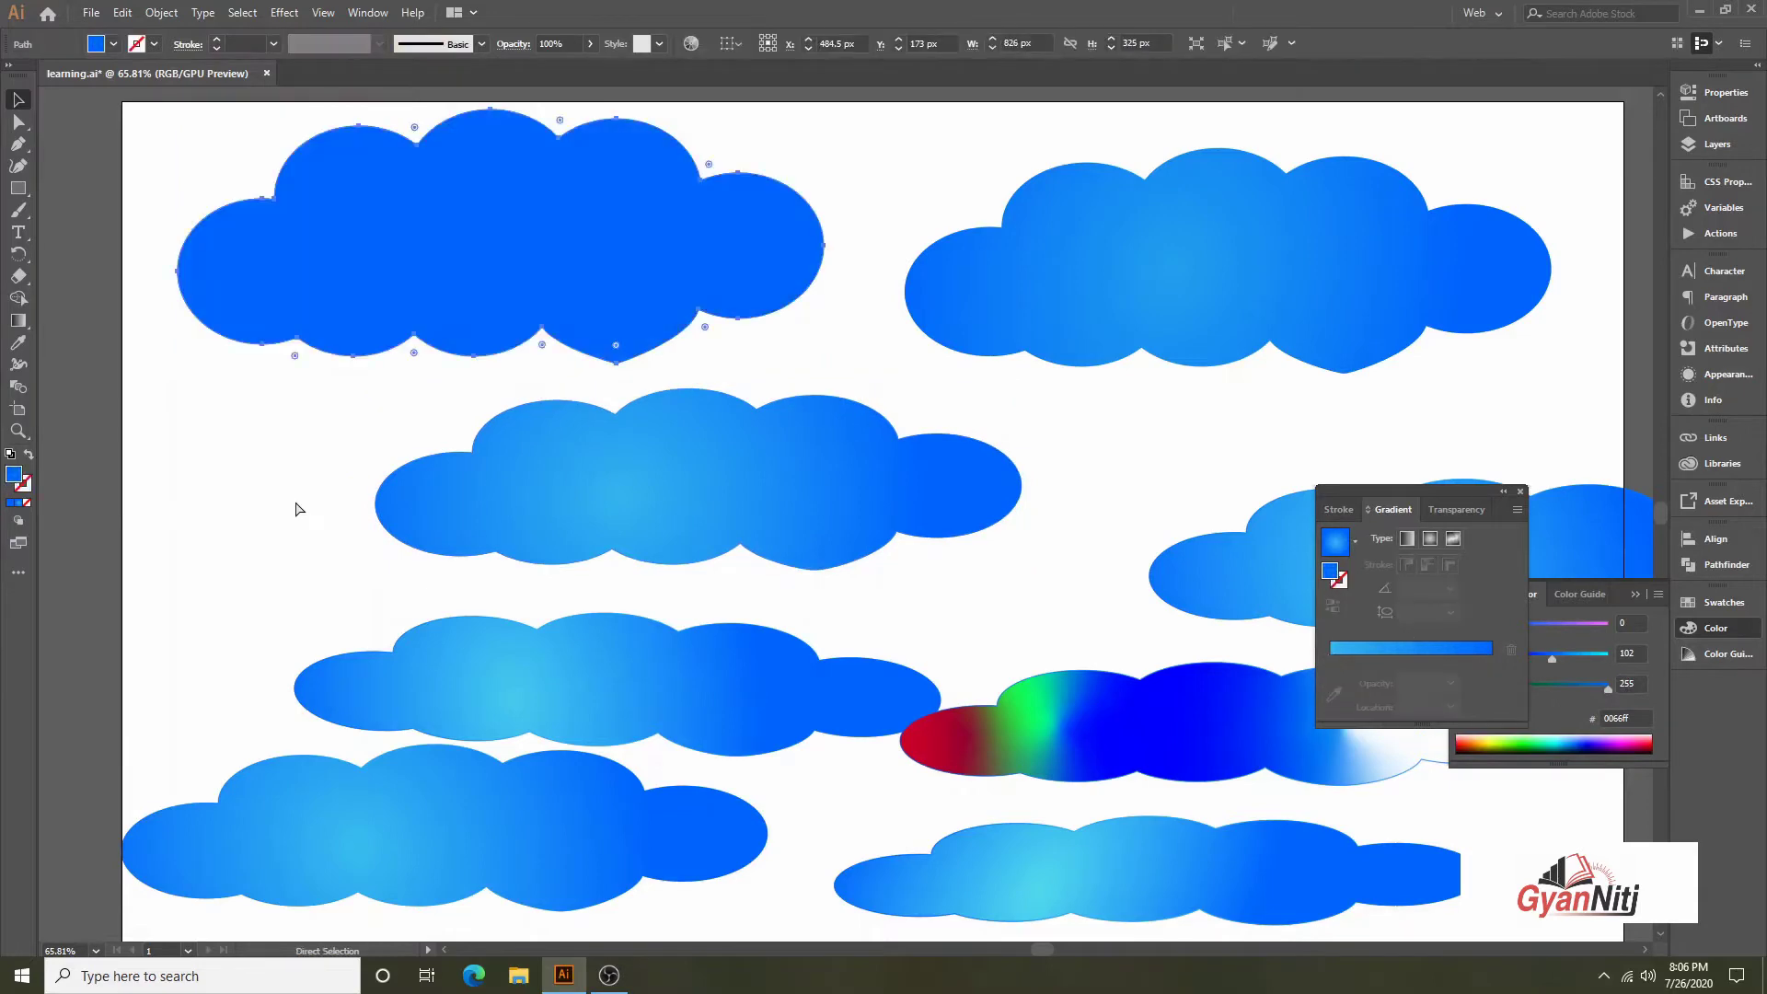
key("v")
left_click(285, 516)
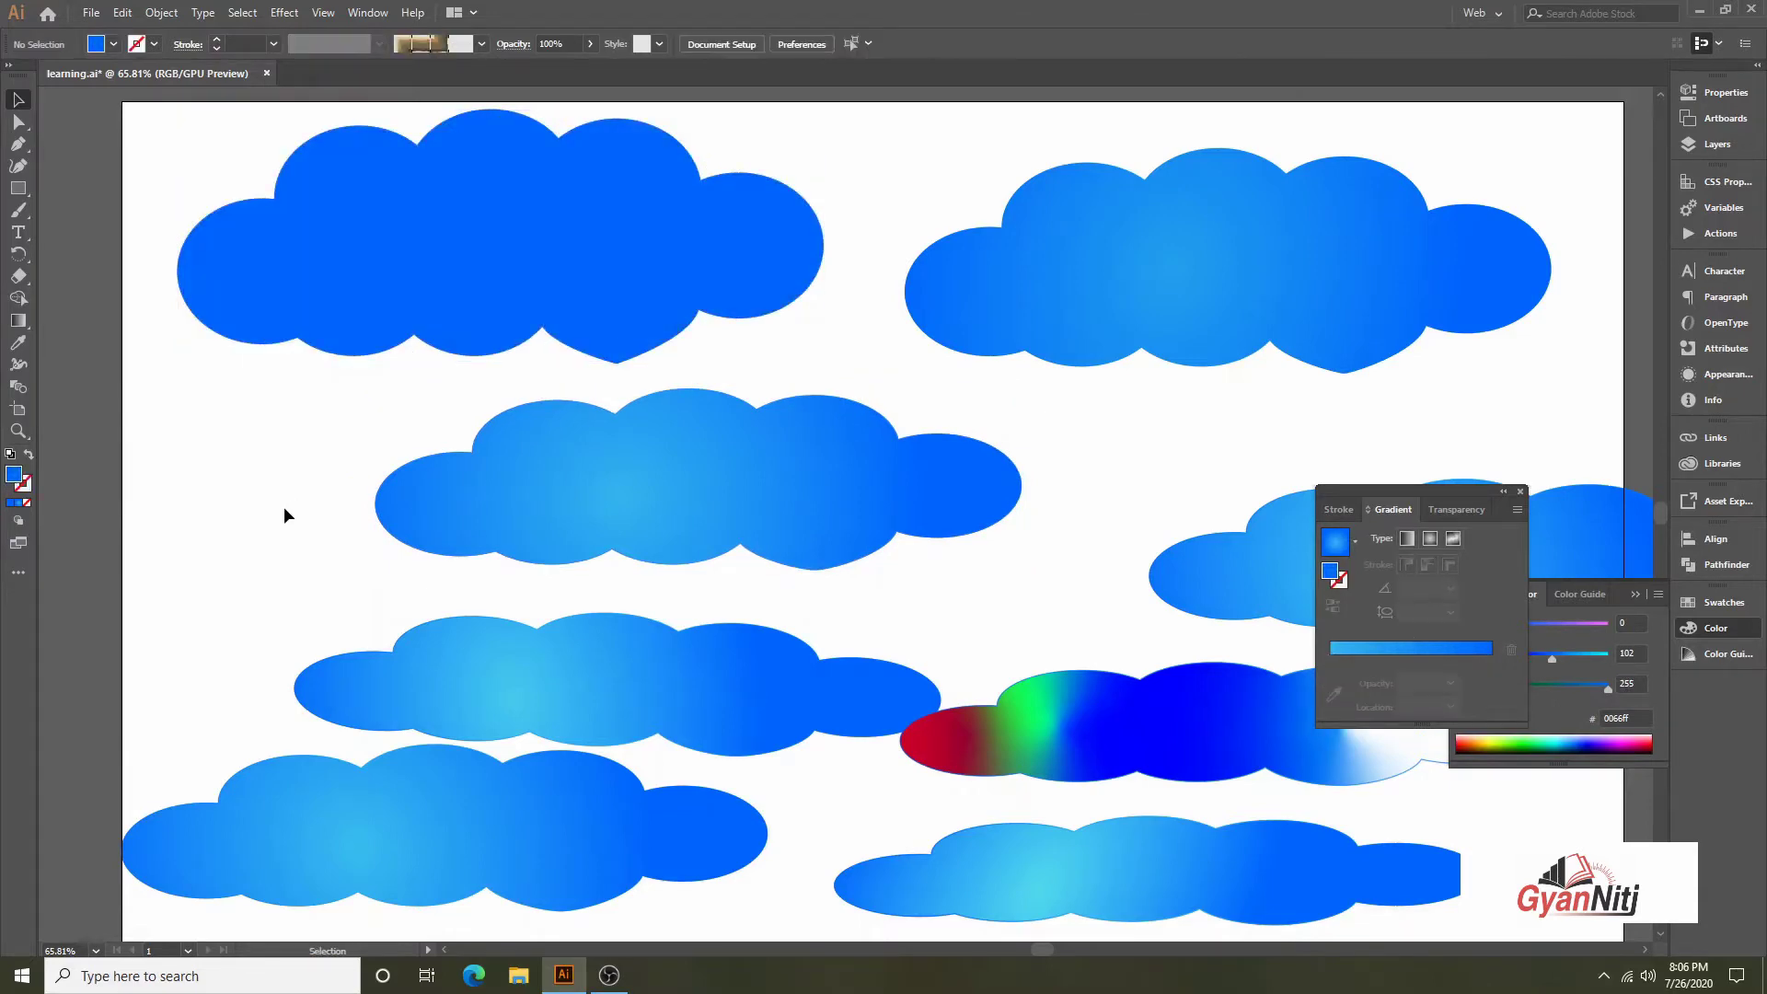
left_click(20, 527)
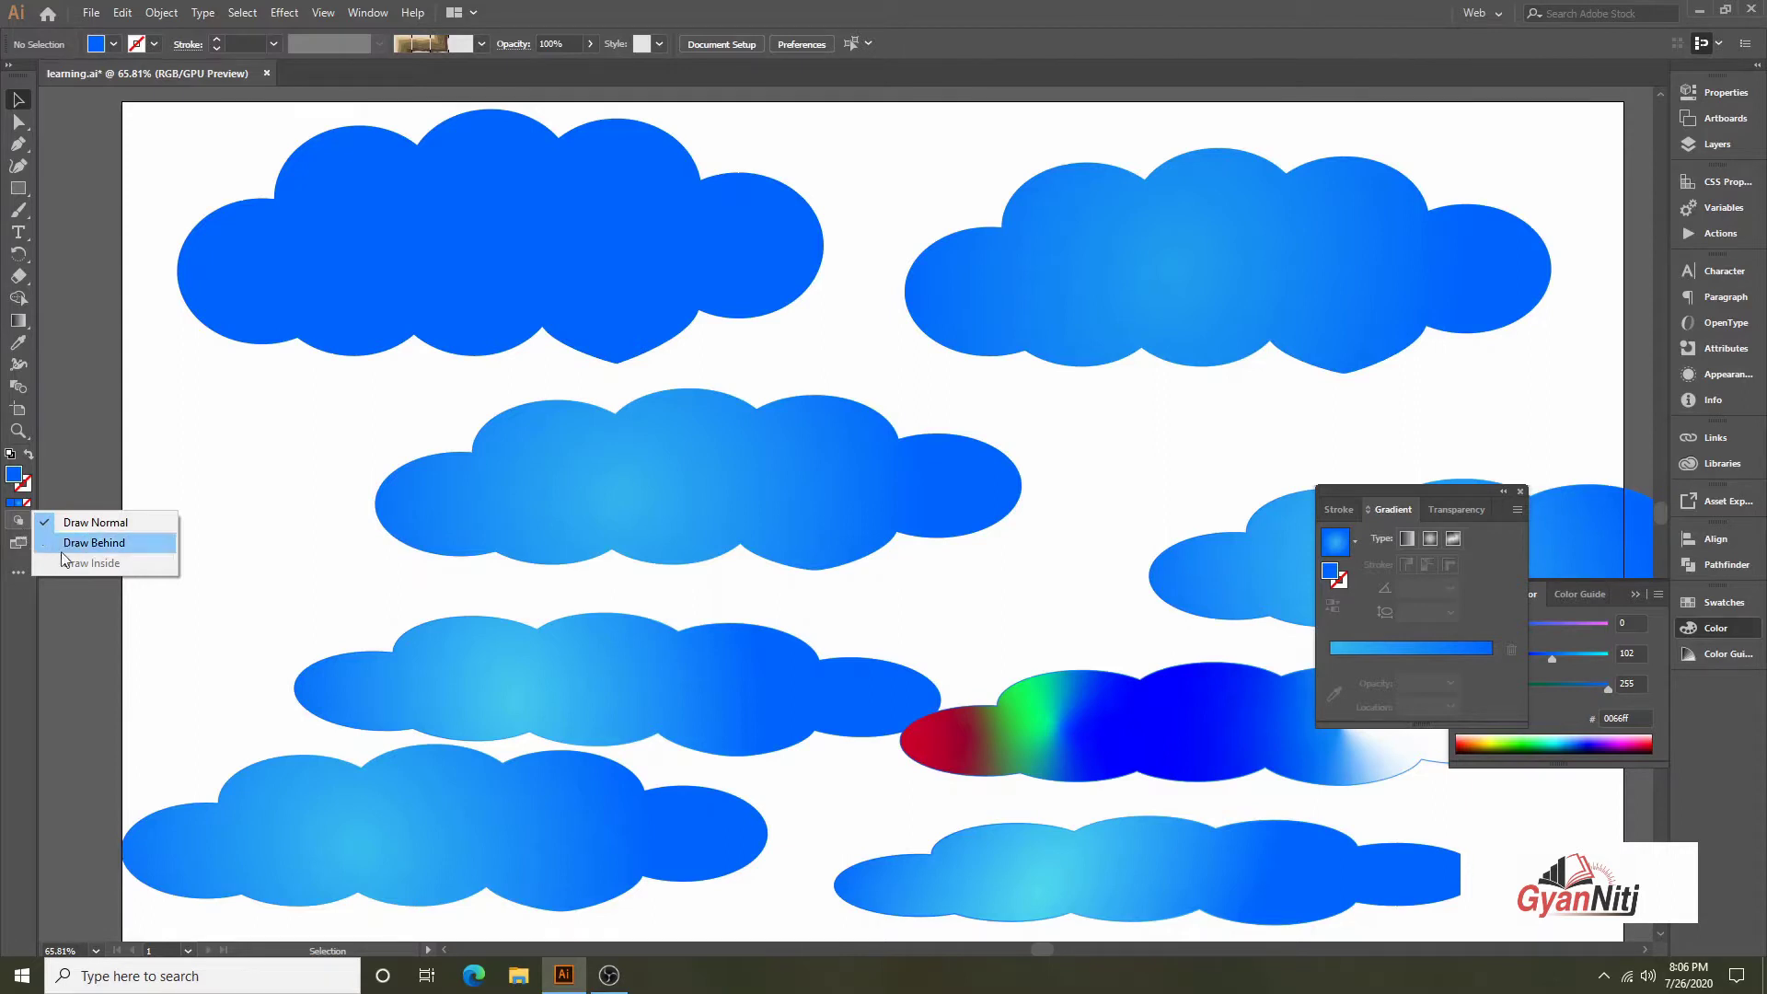
Move the solid cloud into the top-left corner and shift the middle cloud up and left
left_click(213, 437)
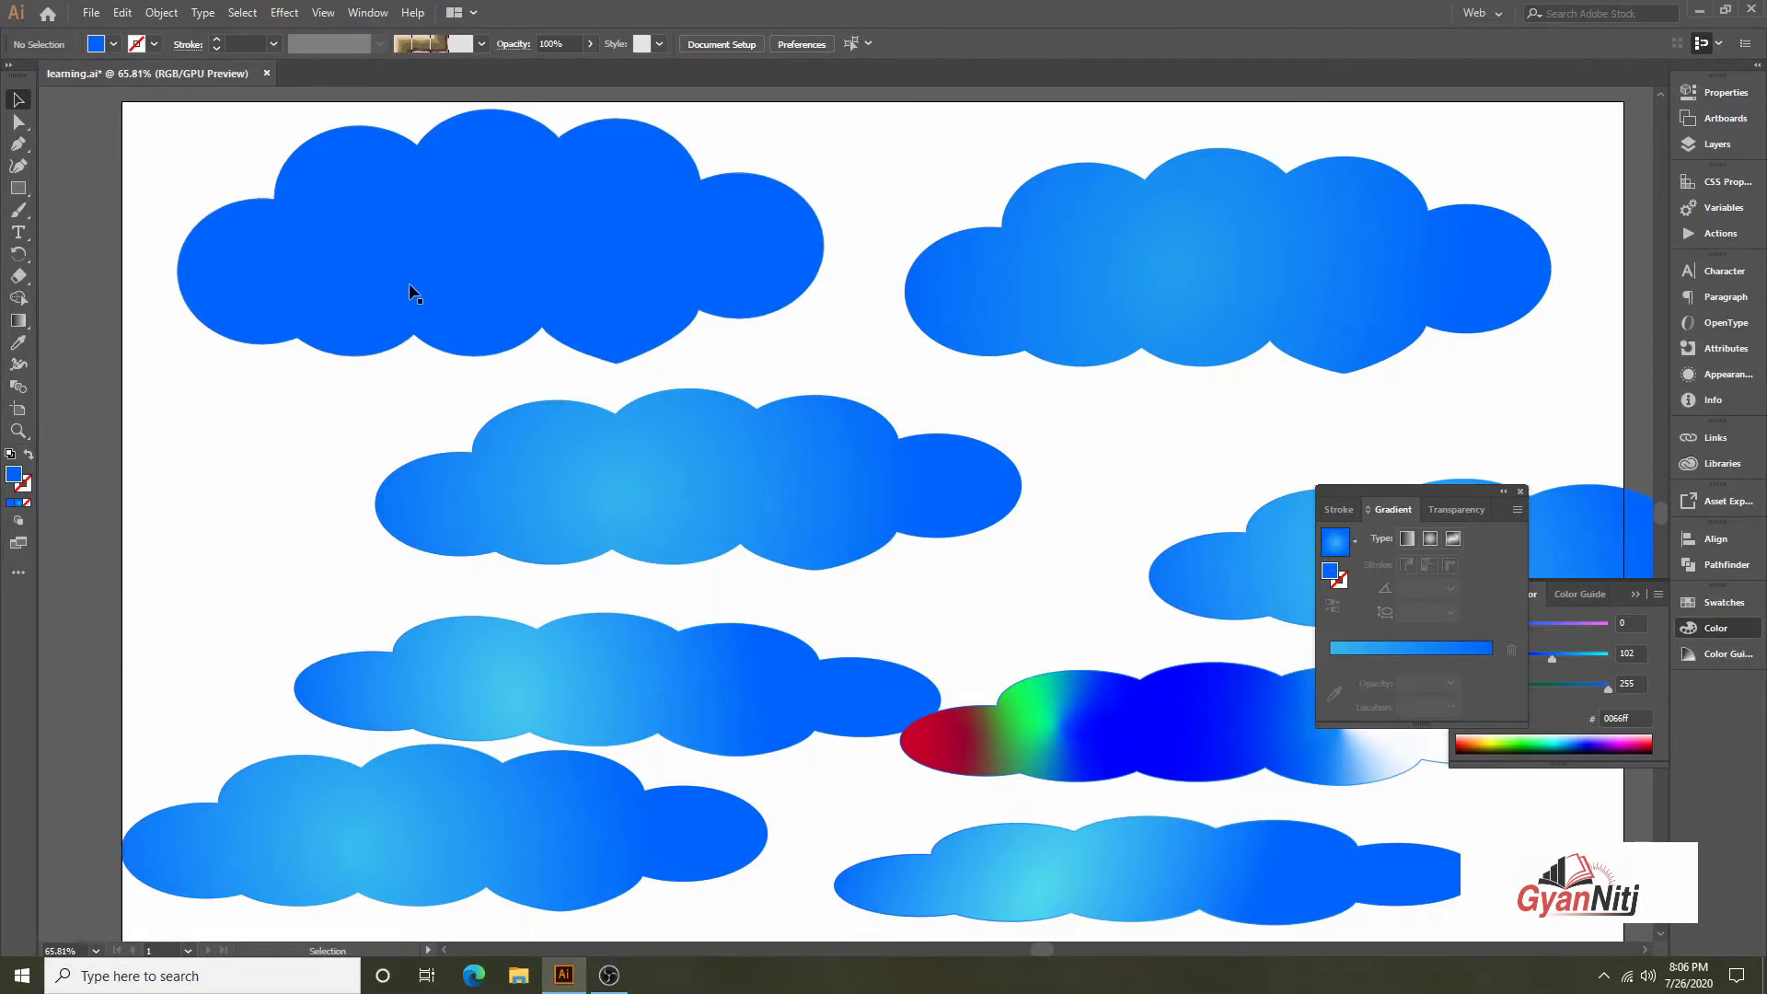
mouse_move(385, 299)
left_mouse_down()
mouse_move(365, 355)
mouse_move(397, 331)
left_mouse_up()
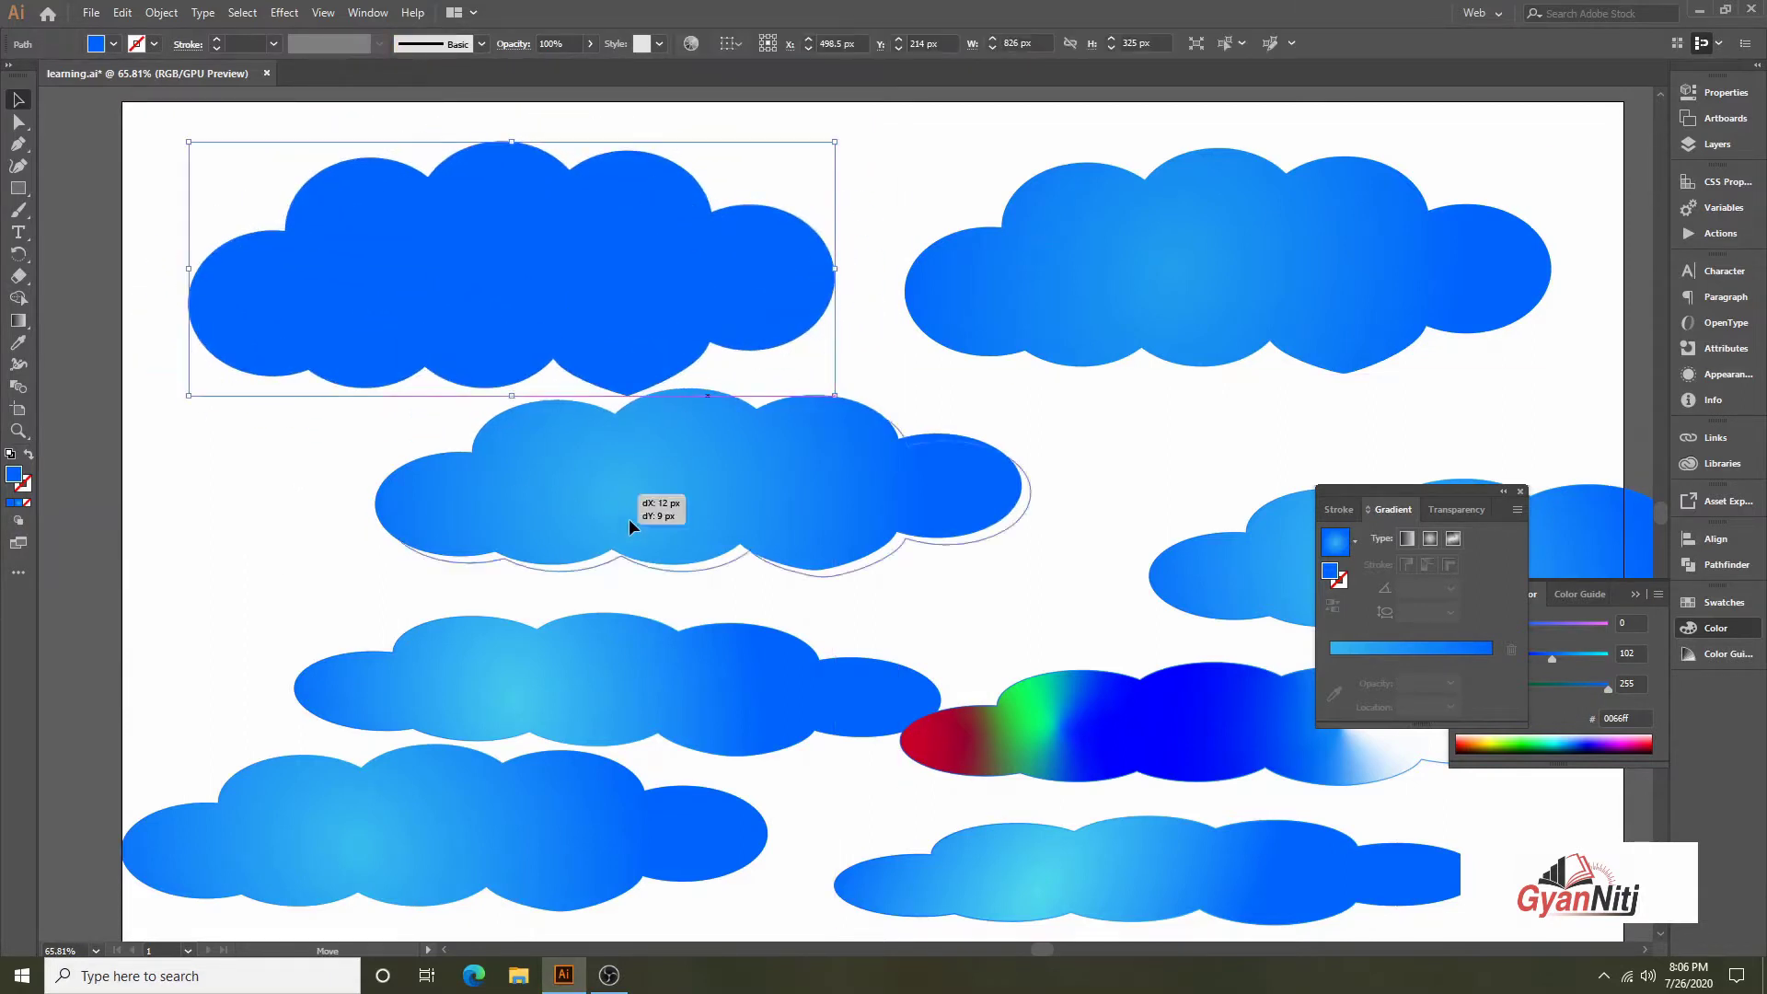
mouse_move(627, 517)
left_mouse_down()
mouse_move(816, 561)
mouse_move(552, 454)
left_mouse_up()
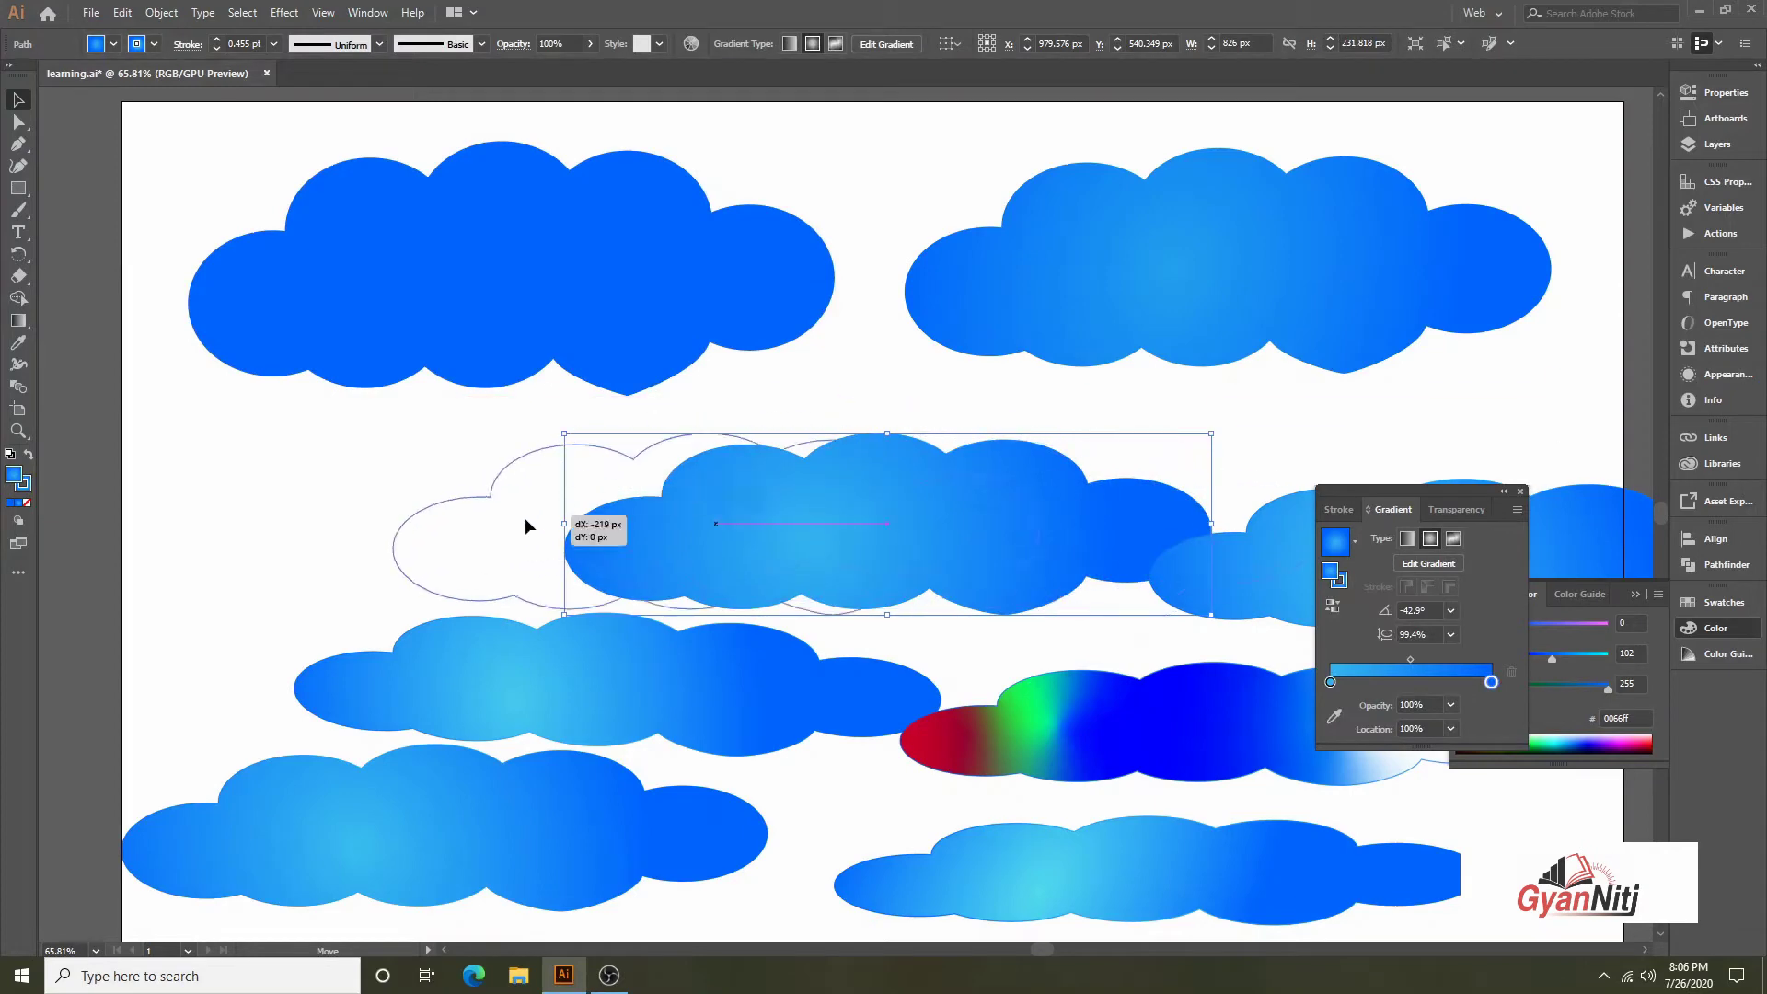
left_click(529, 274)
left_click_drag(528, 274, 138, 136)
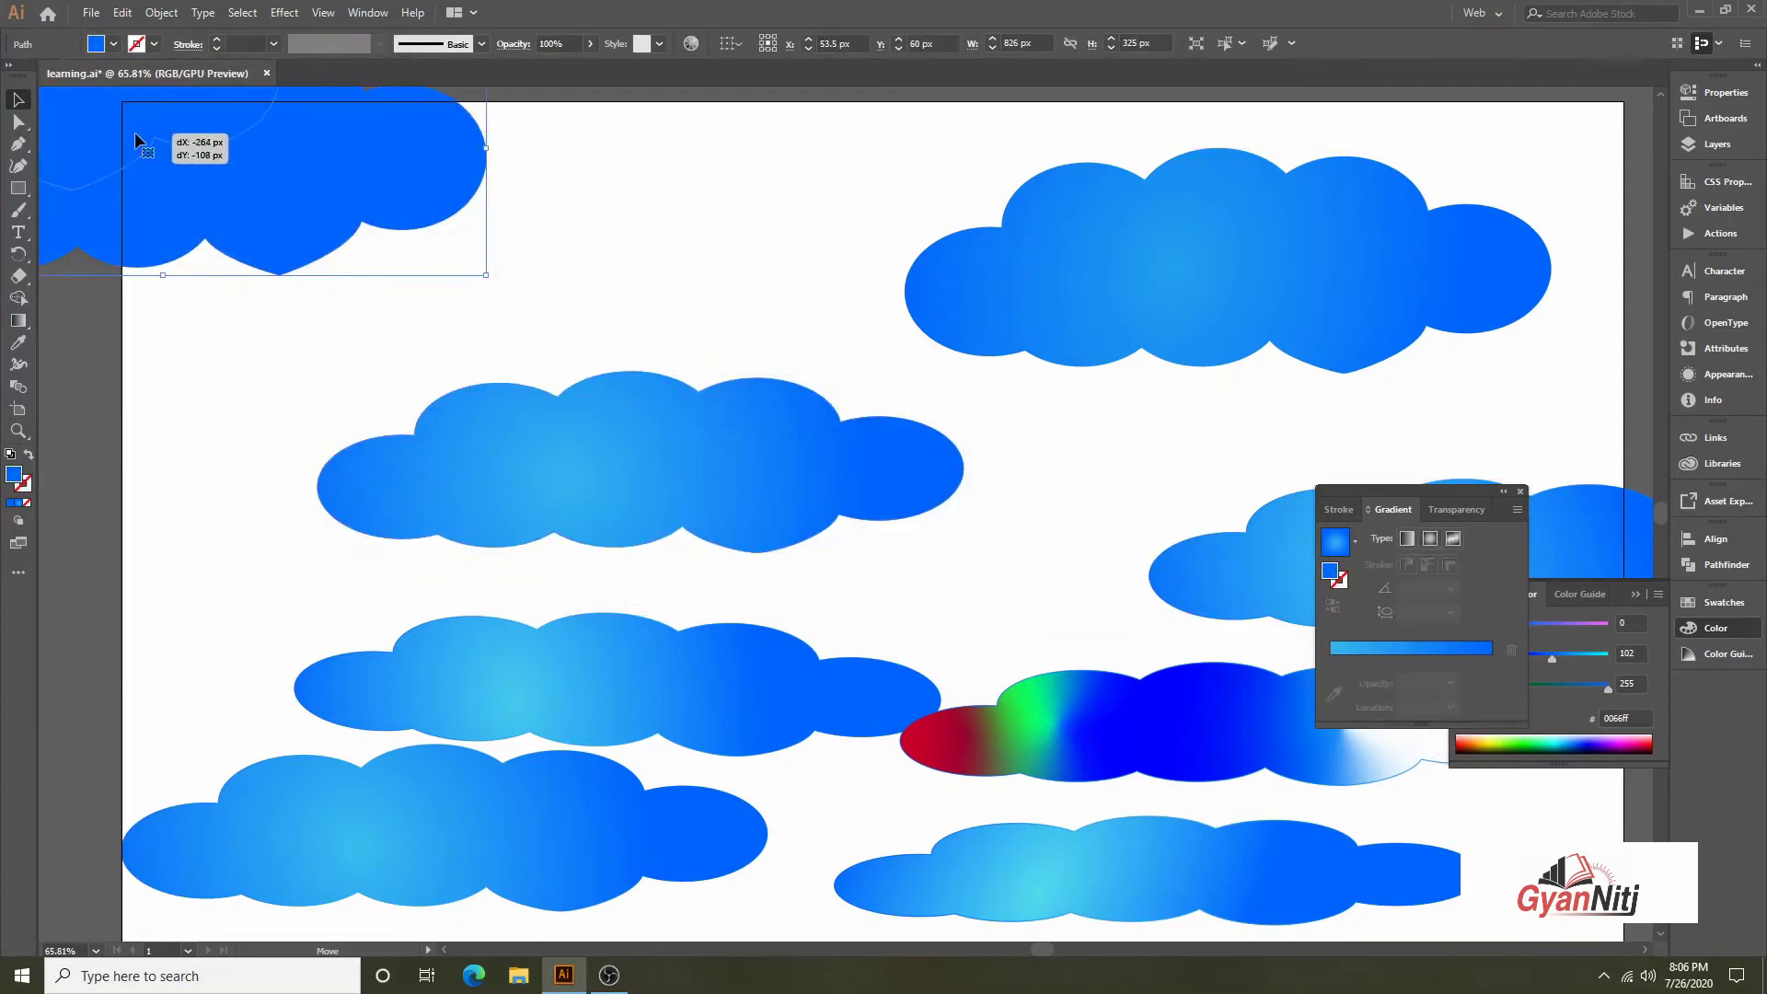
left_click_drag(653, 461, 577, 395)
left_click(636, 289)
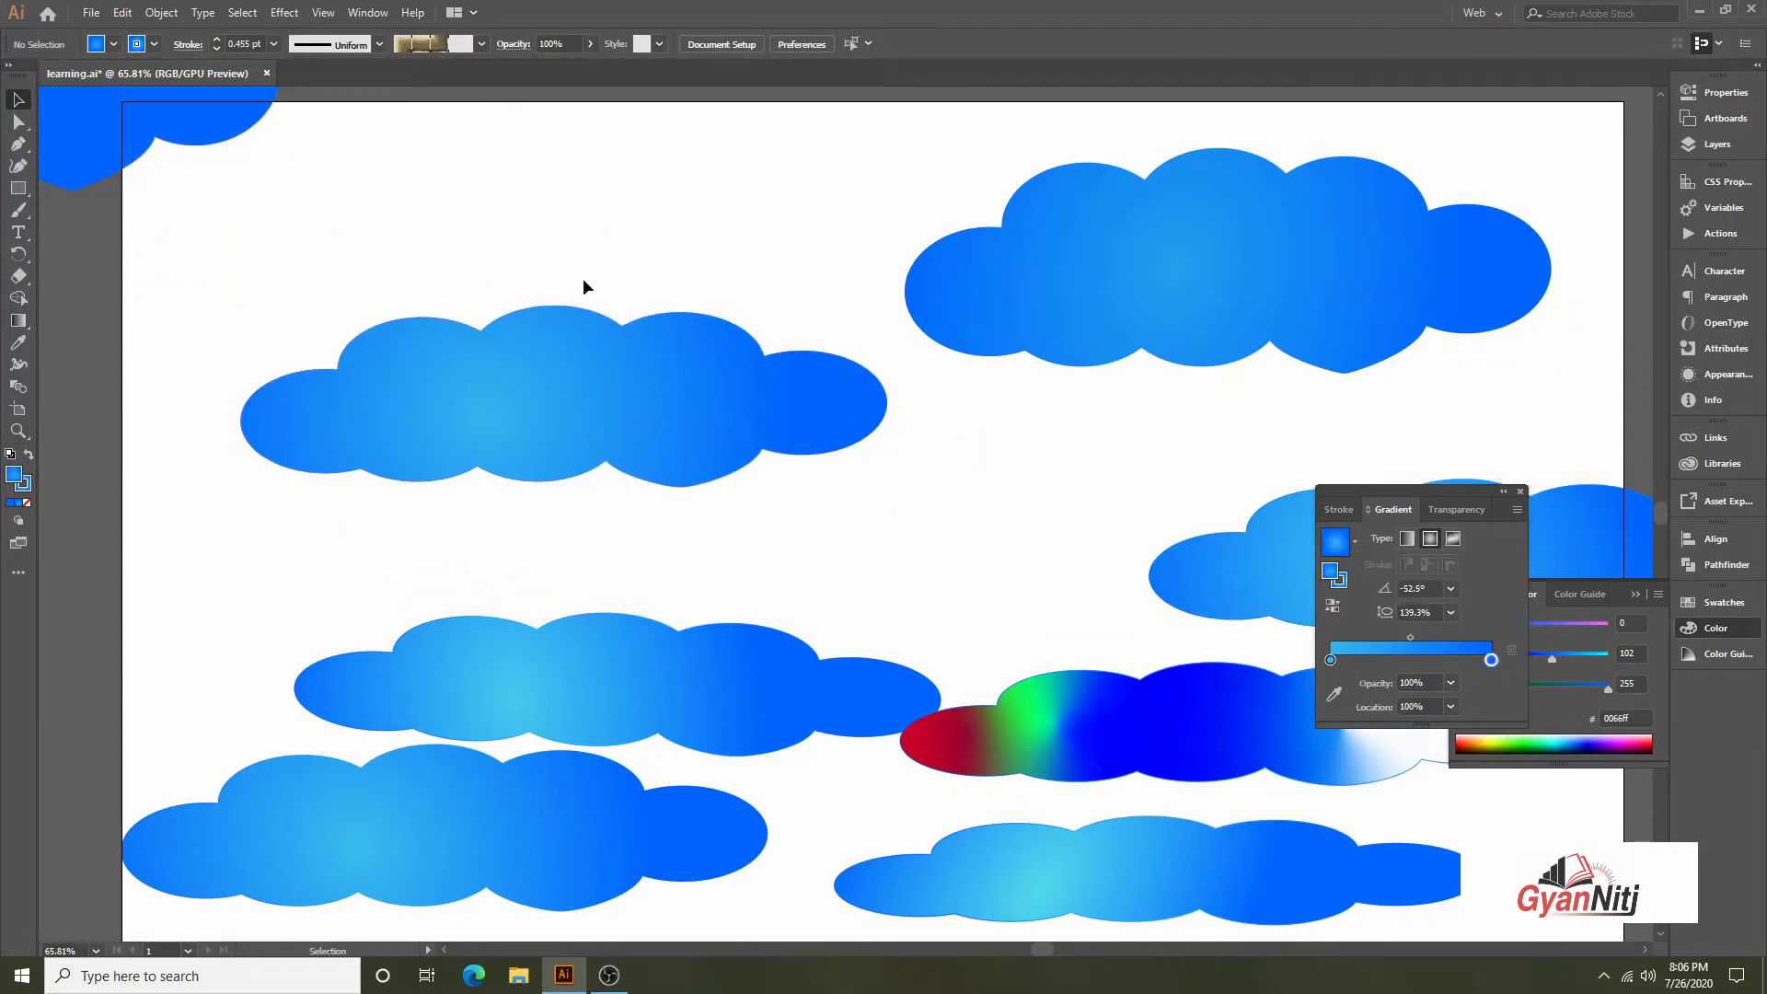
Draw four gradient rectangles of varying sizes overlapping the middle cloud
left_click(19, 189)
mouse_move(485, 272)
left_mouse_down()
mouse_move(639, 335)
mouse_move(715, 457)
left_mouse_up()
mouse_move(348, 272)
left_mouse_down()
mouse_move(411, 340)
mouse_move(530, 554)
left_mouse_up()
left_click_drag(241, 323, 413, 439)
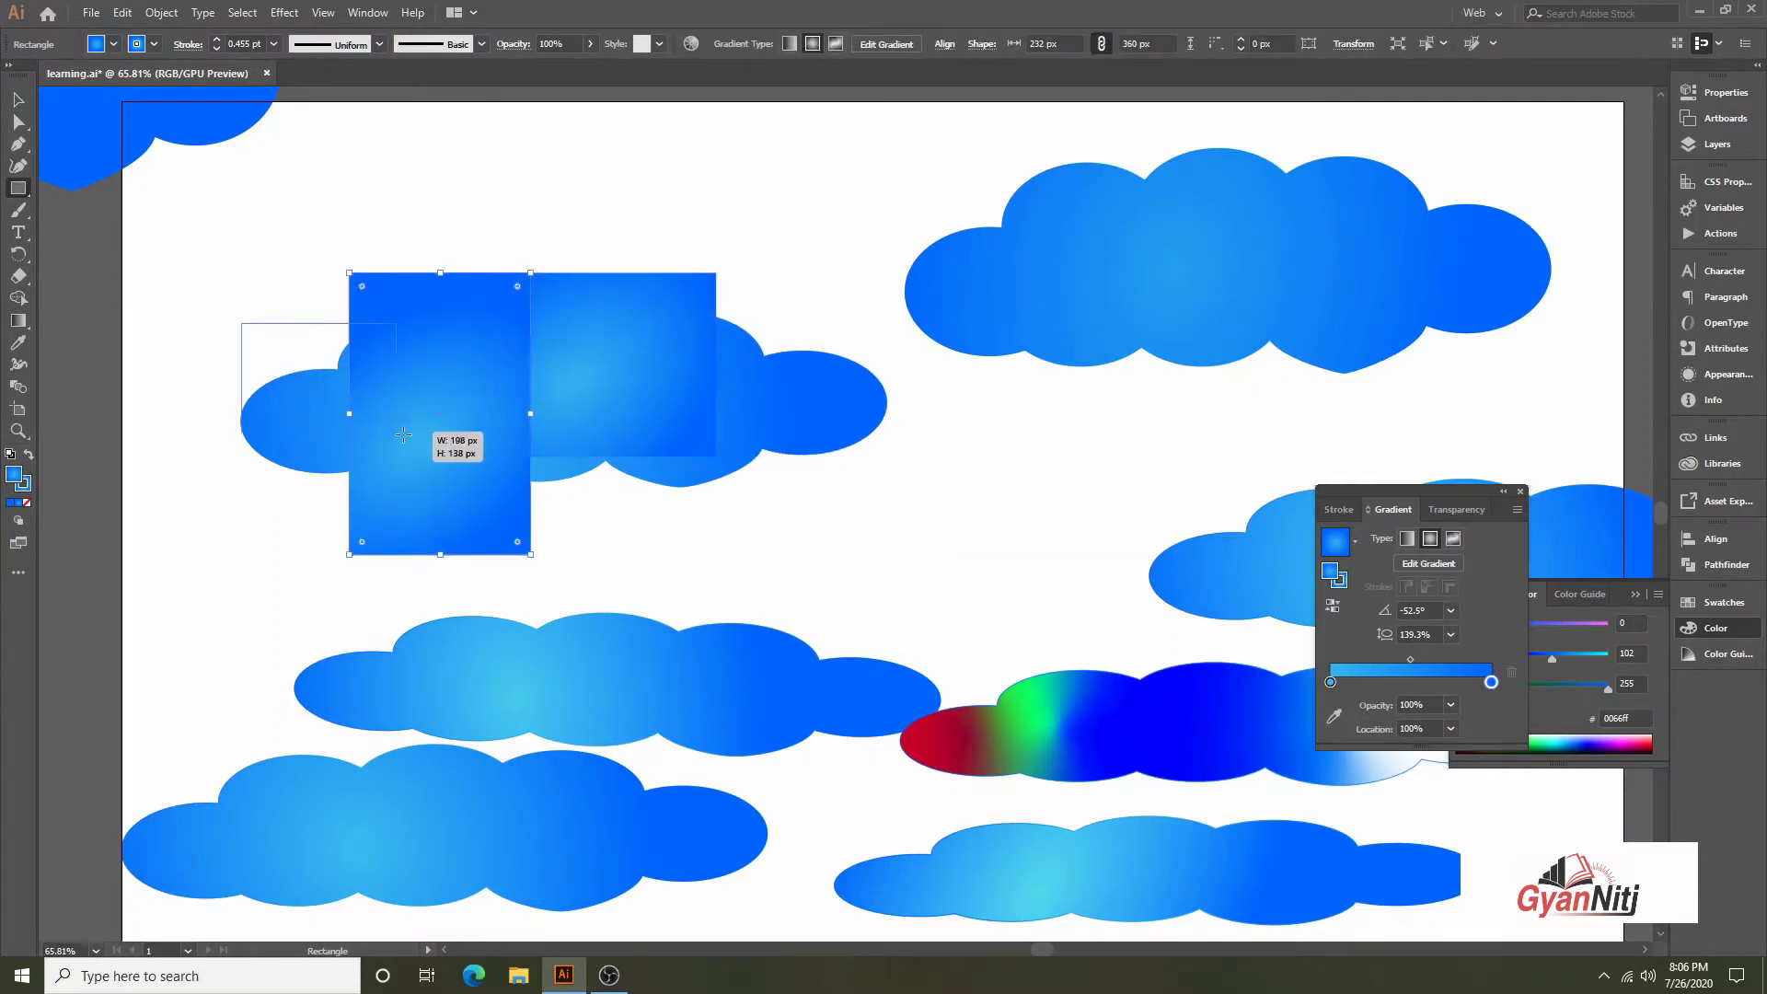
left_click_drag(906, 430, 405, 300)
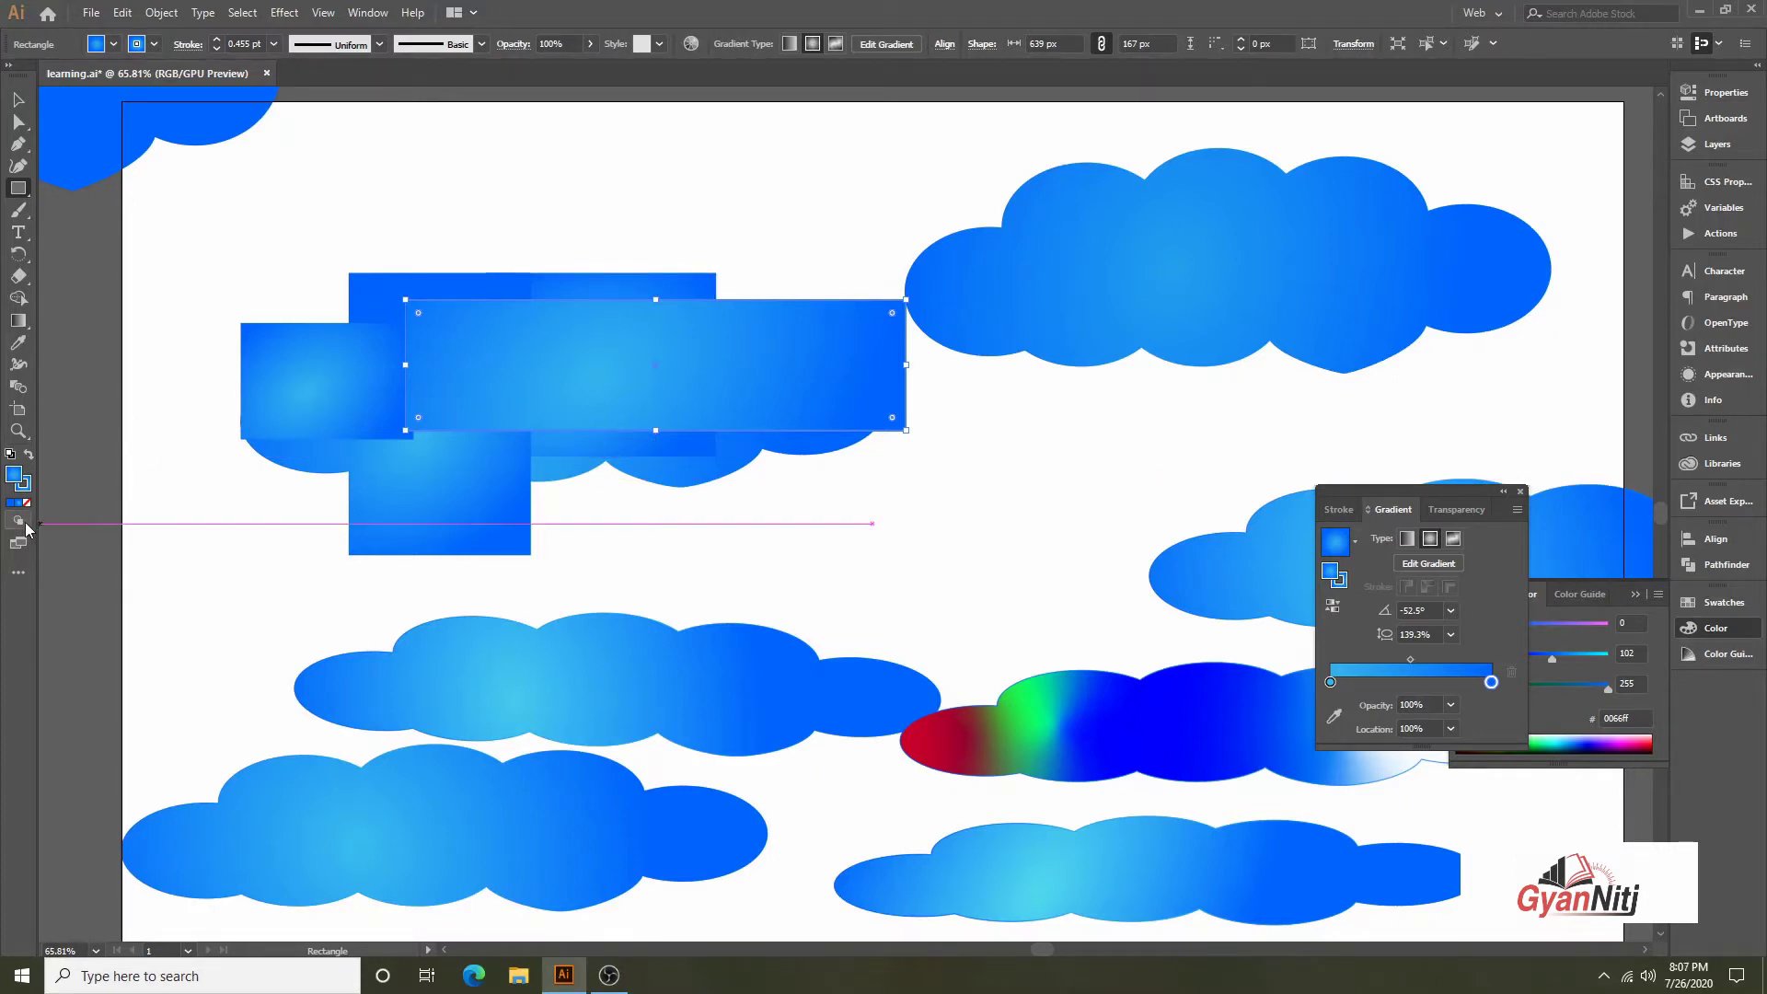
Delete the three rectangles covering the middle cloud
left_click(14, 103)
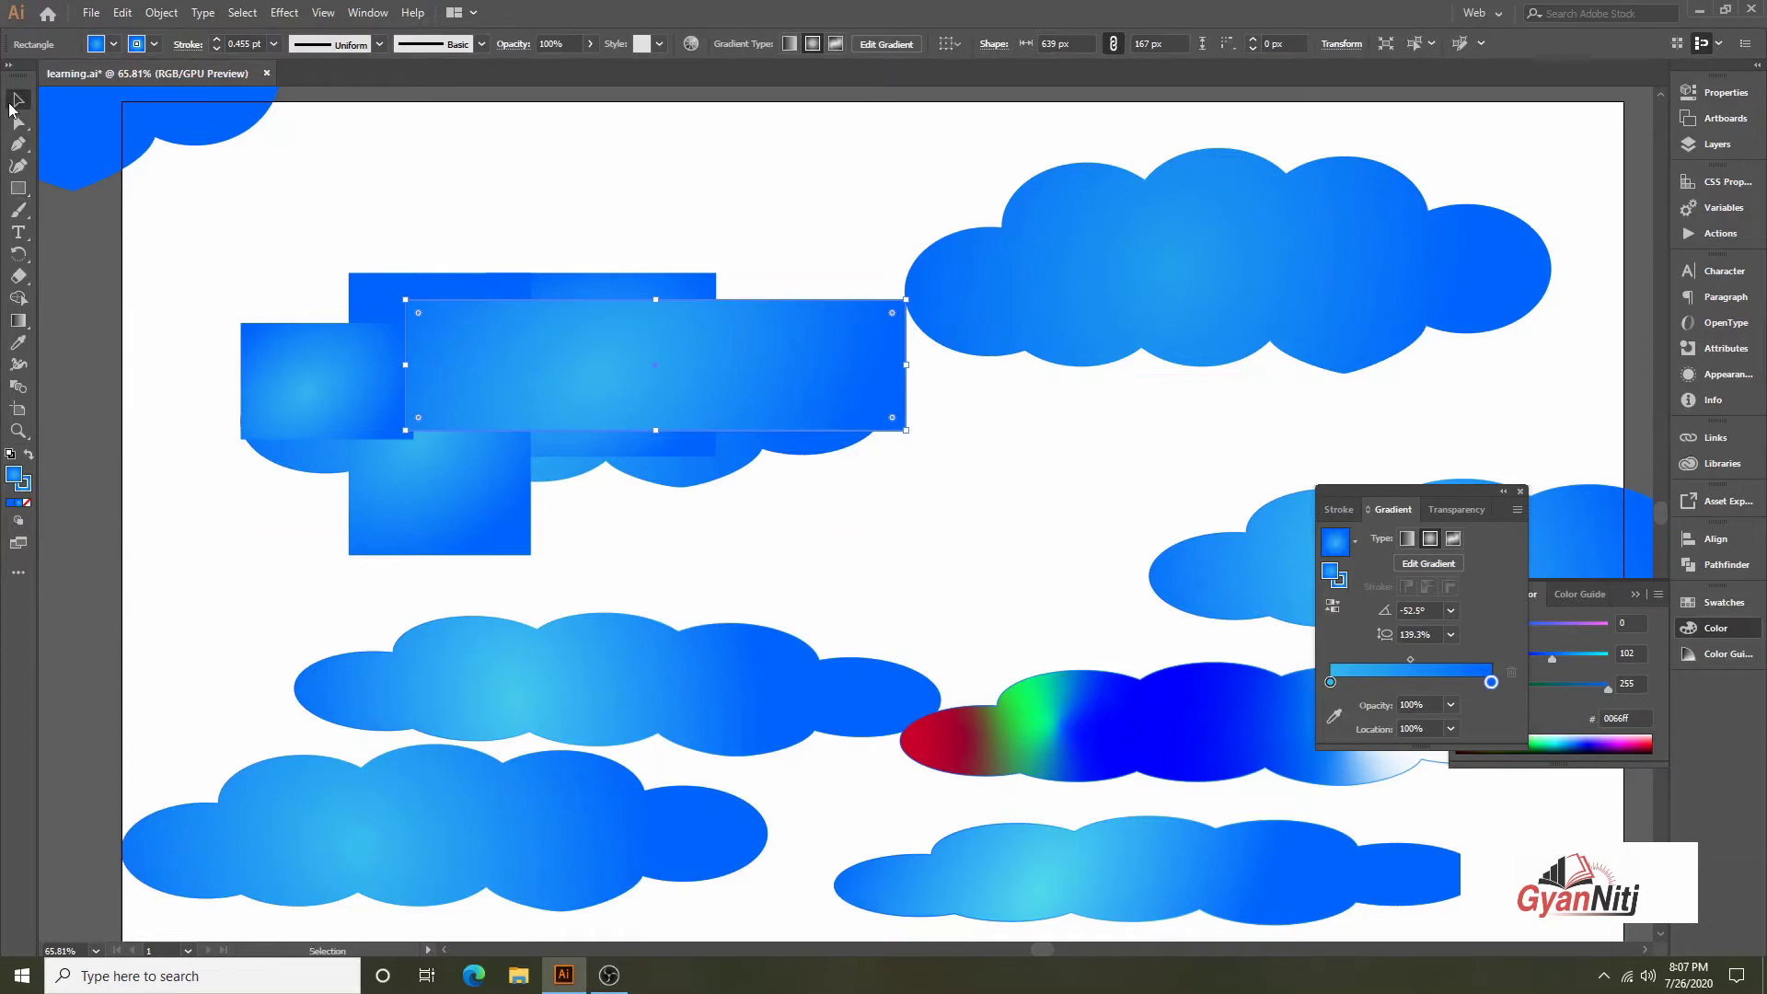
key("Delete")
key("Delete")
left_click(466, 390)
key("Delete")
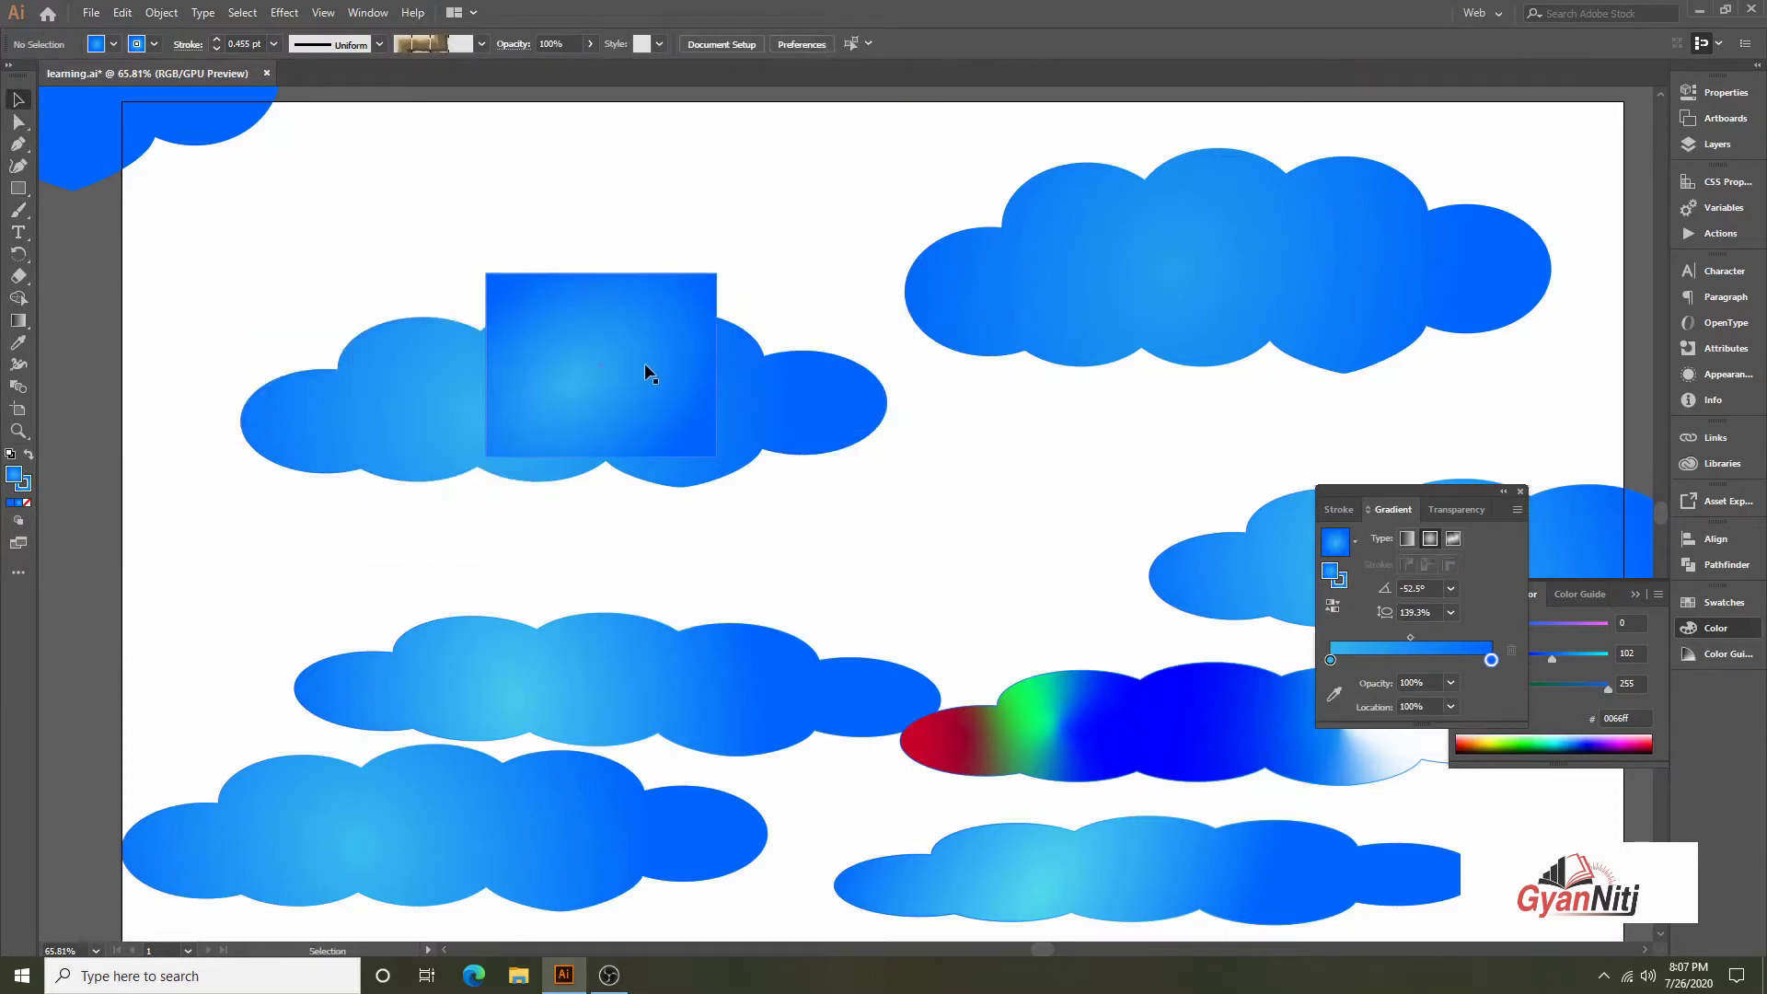
left_click(644, 362)
key("Delete")
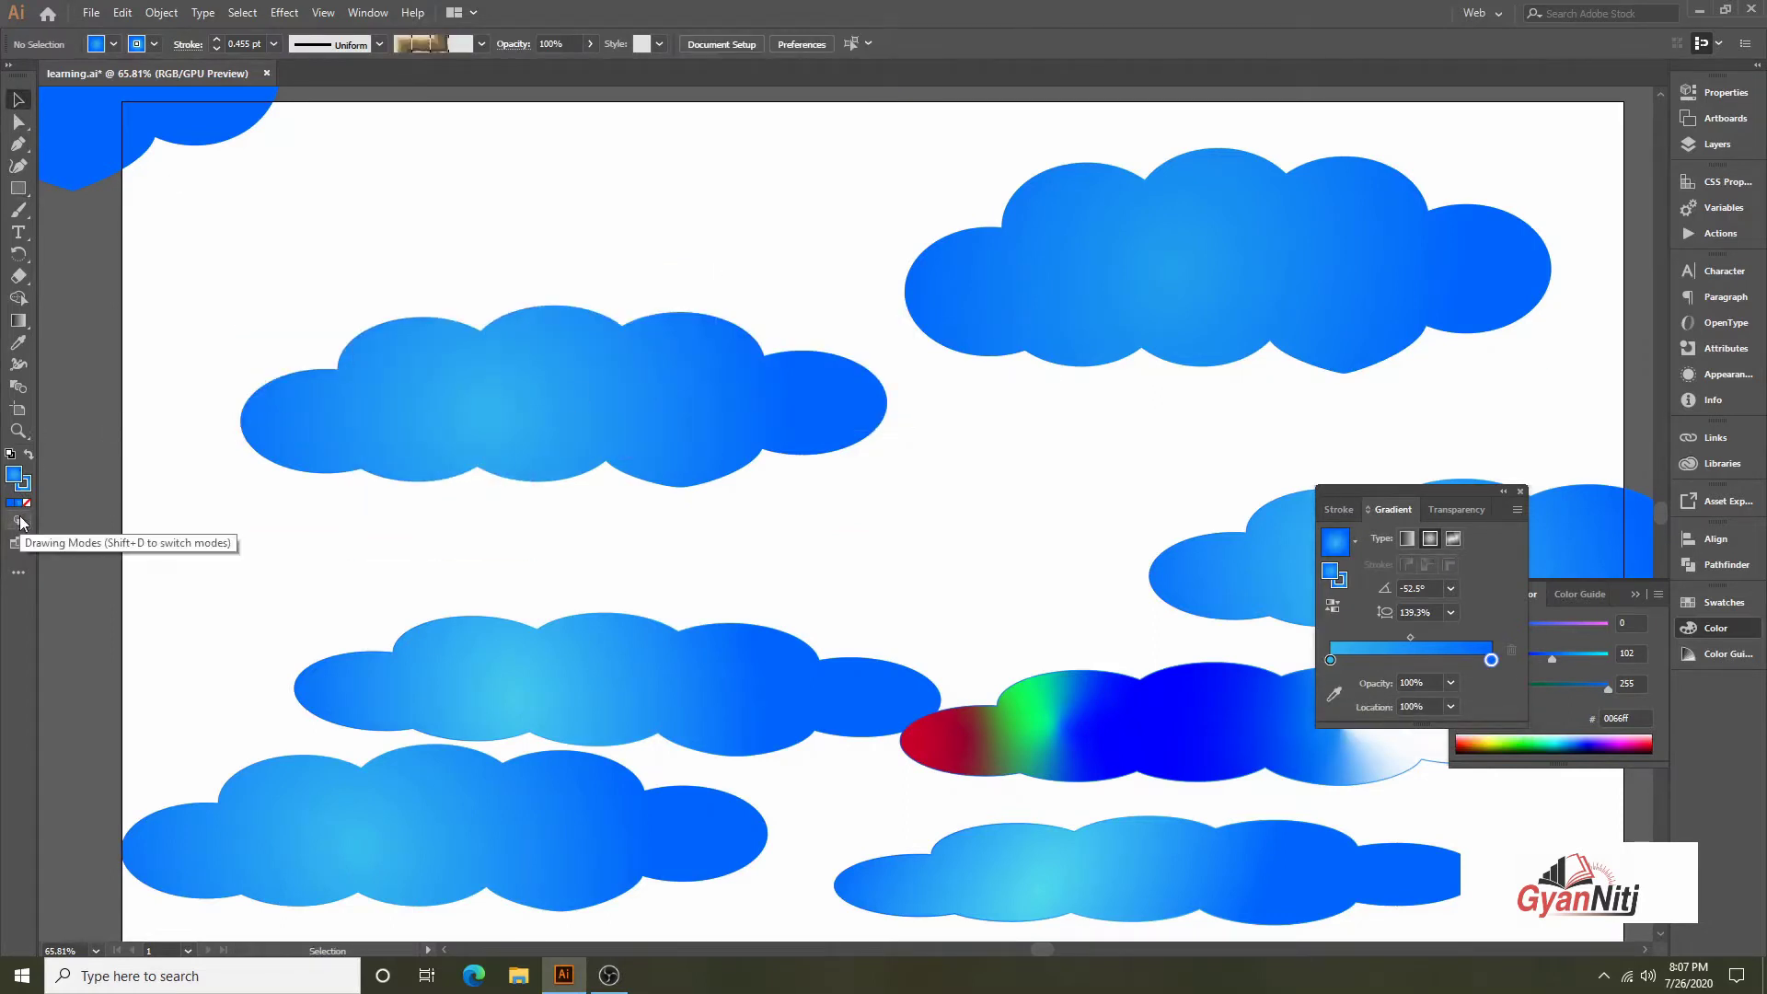
Set the drawing mode to Draw Behind
left_click(19, 521)
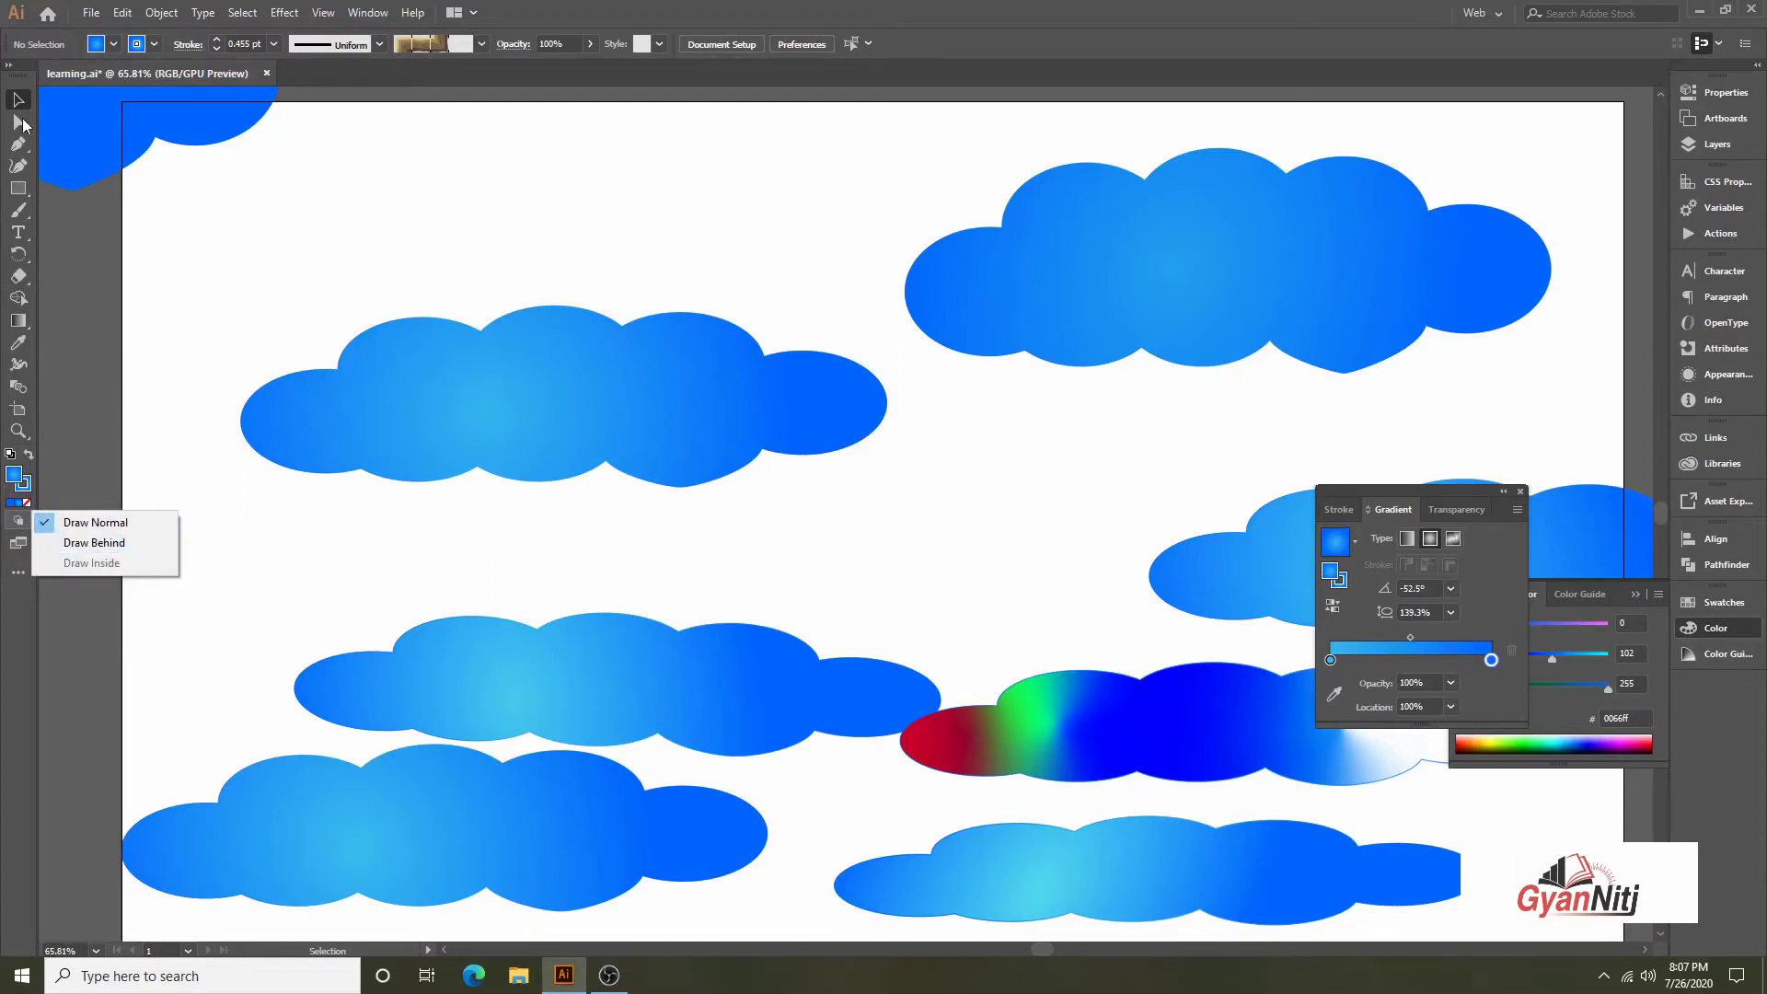
left_click(95, 522)
left_click(532, 380)
left_click(20, 521)
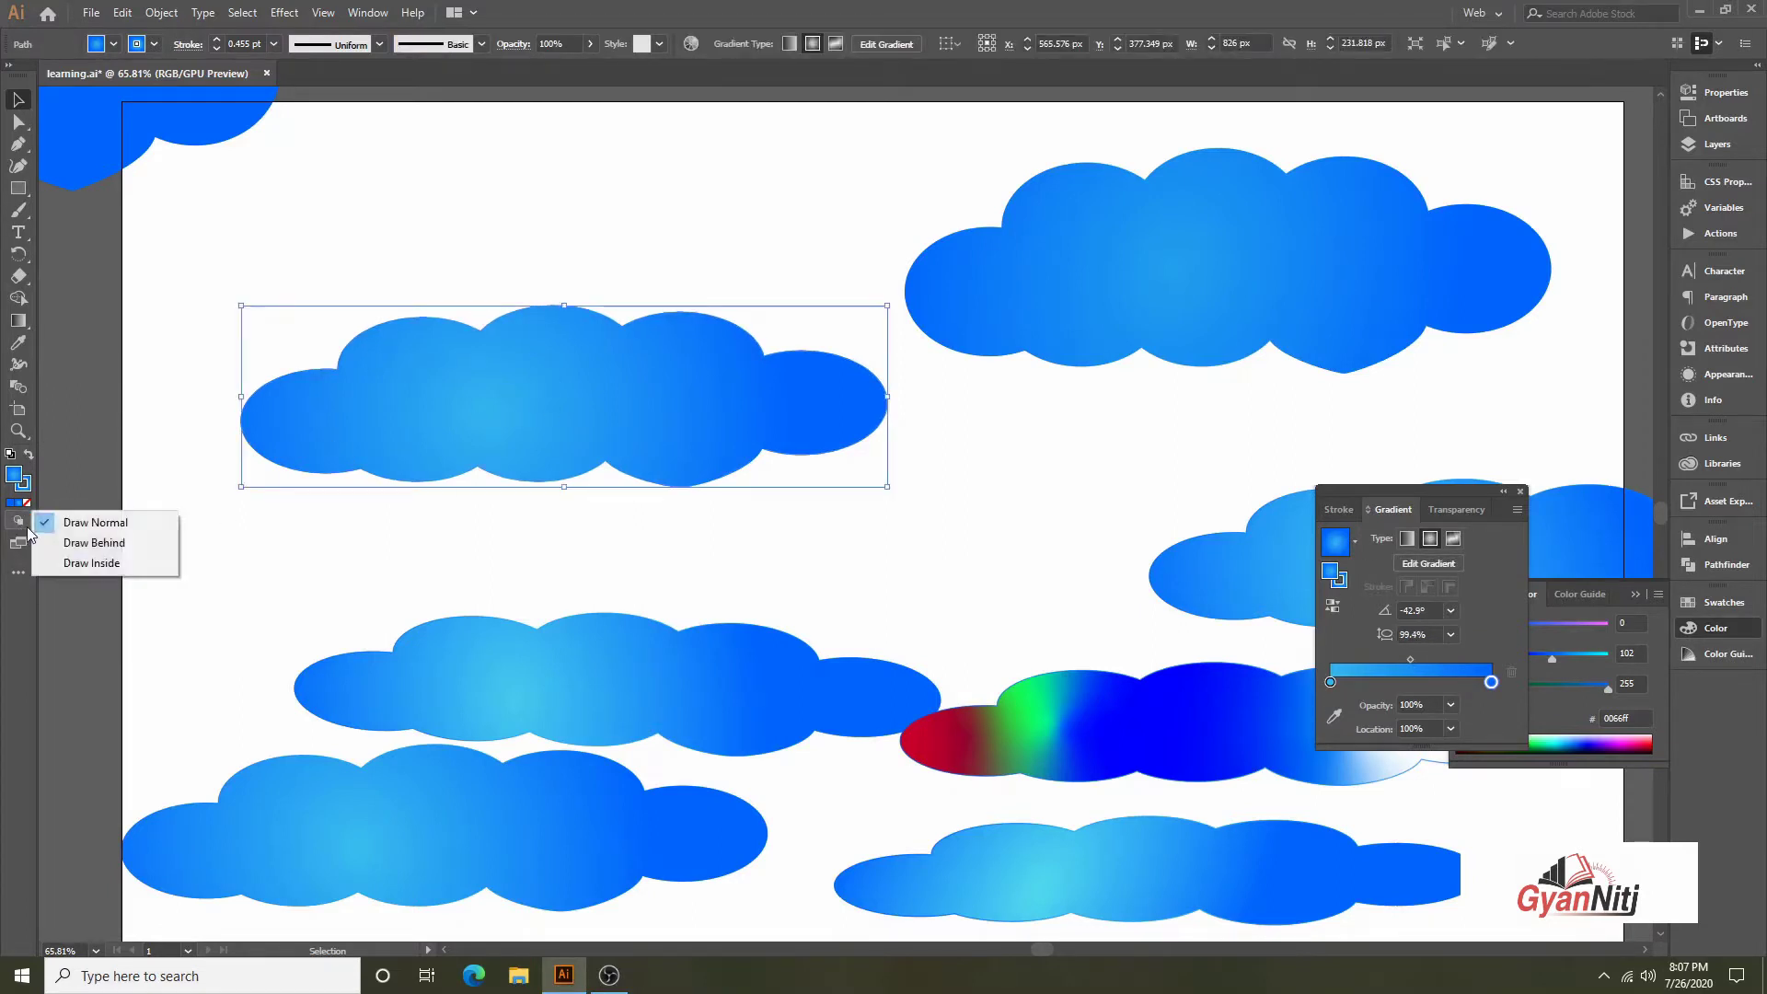
left_click(79, 543)
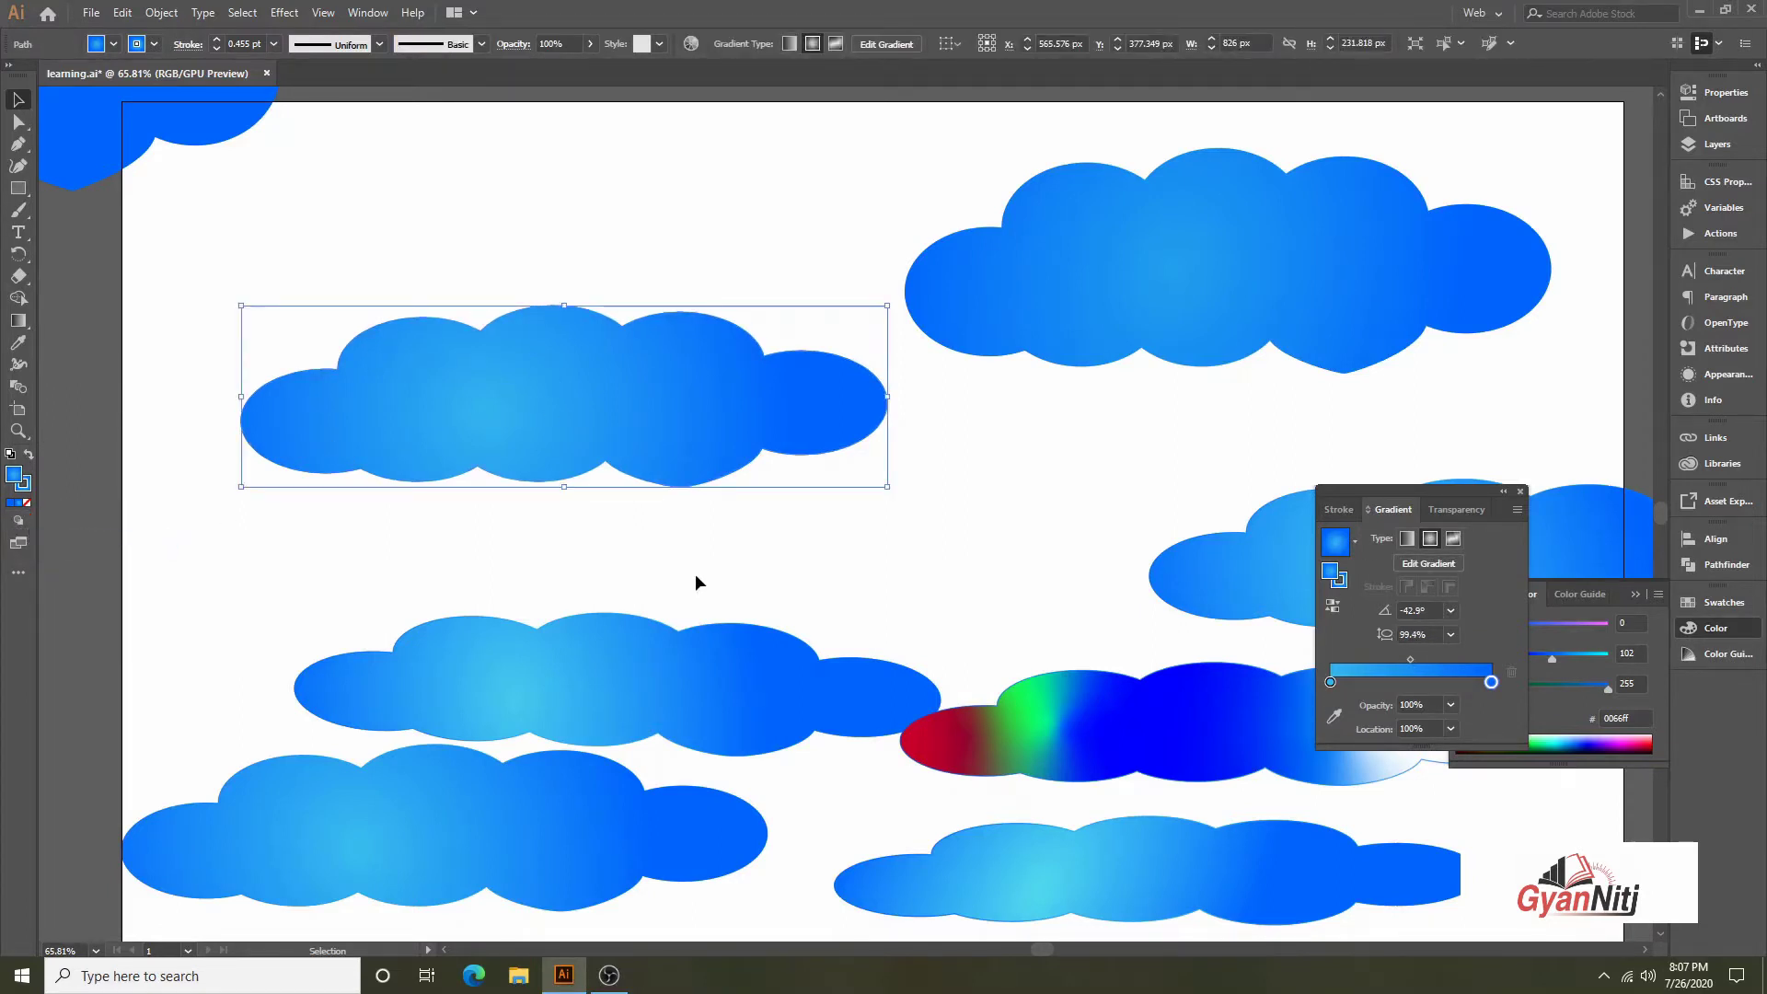
left_click(351, 550)
Draw three gradient rectangles behind the cloud's left, centre and right
left_click(18, 188)
left_click_drag(224, 330, 368, 495)
left_click_drag(445, 267, 618, 504)
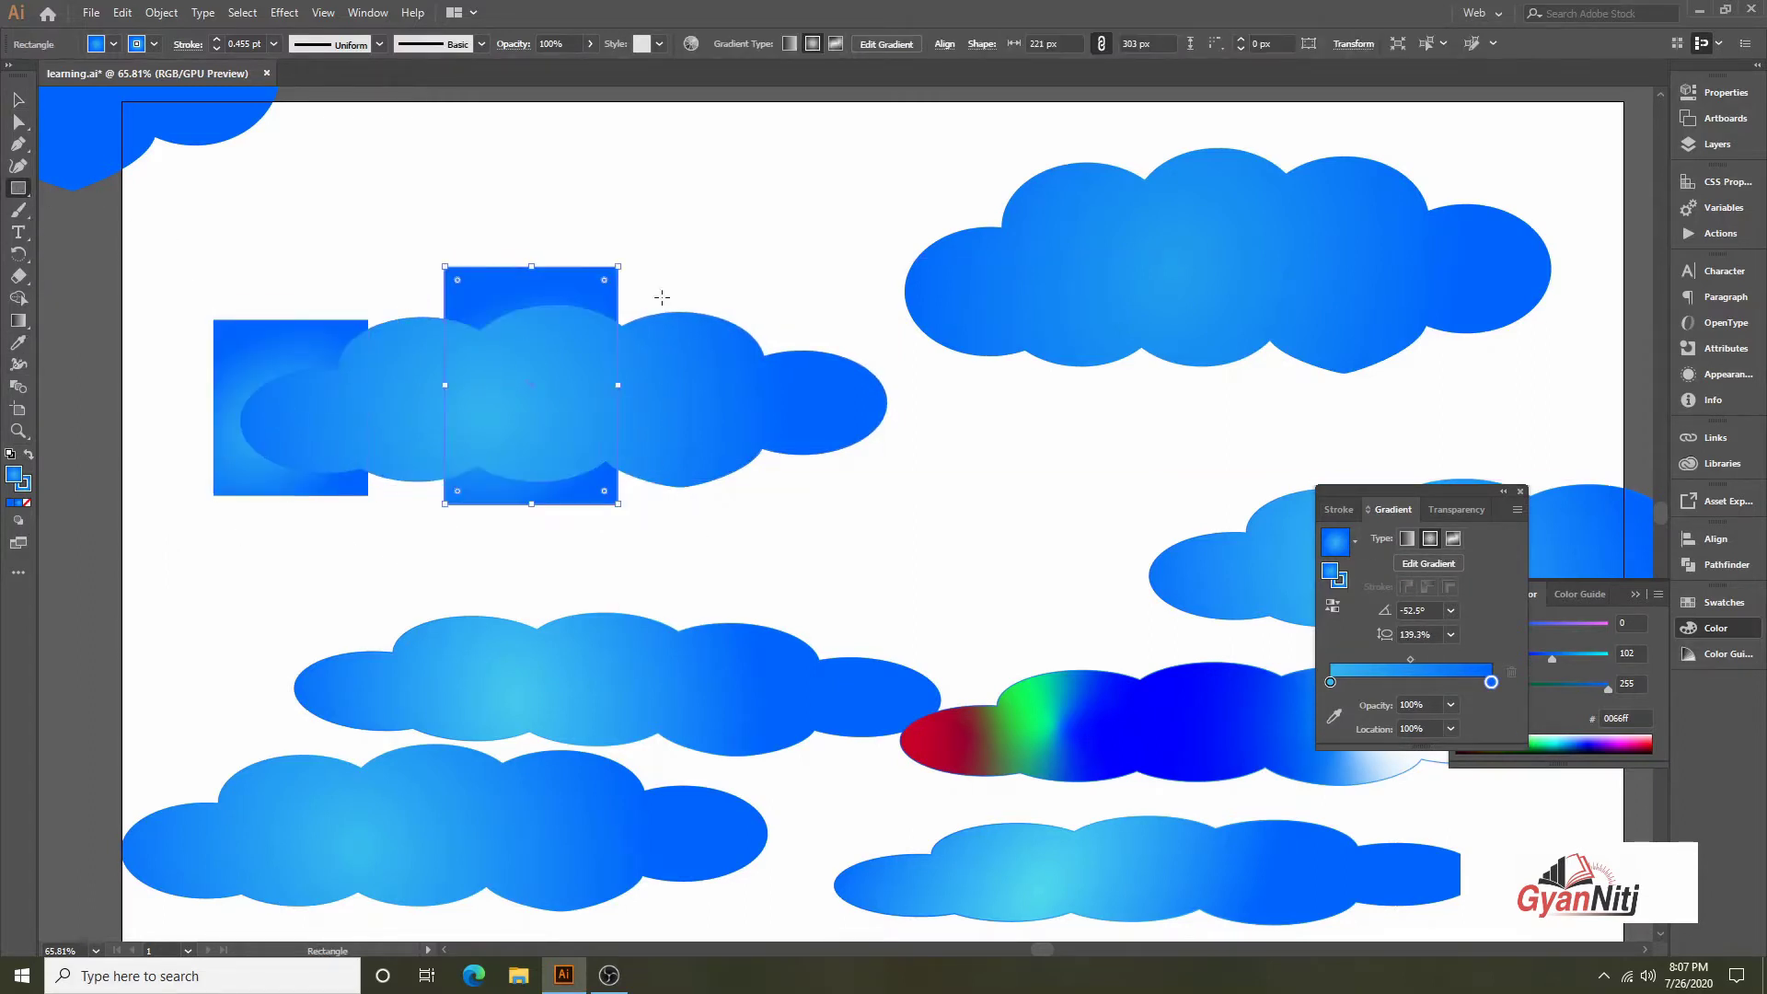
left_click_drag(662, 297, 835, 503)
left_click(18, 99)
left_click(541, 385)
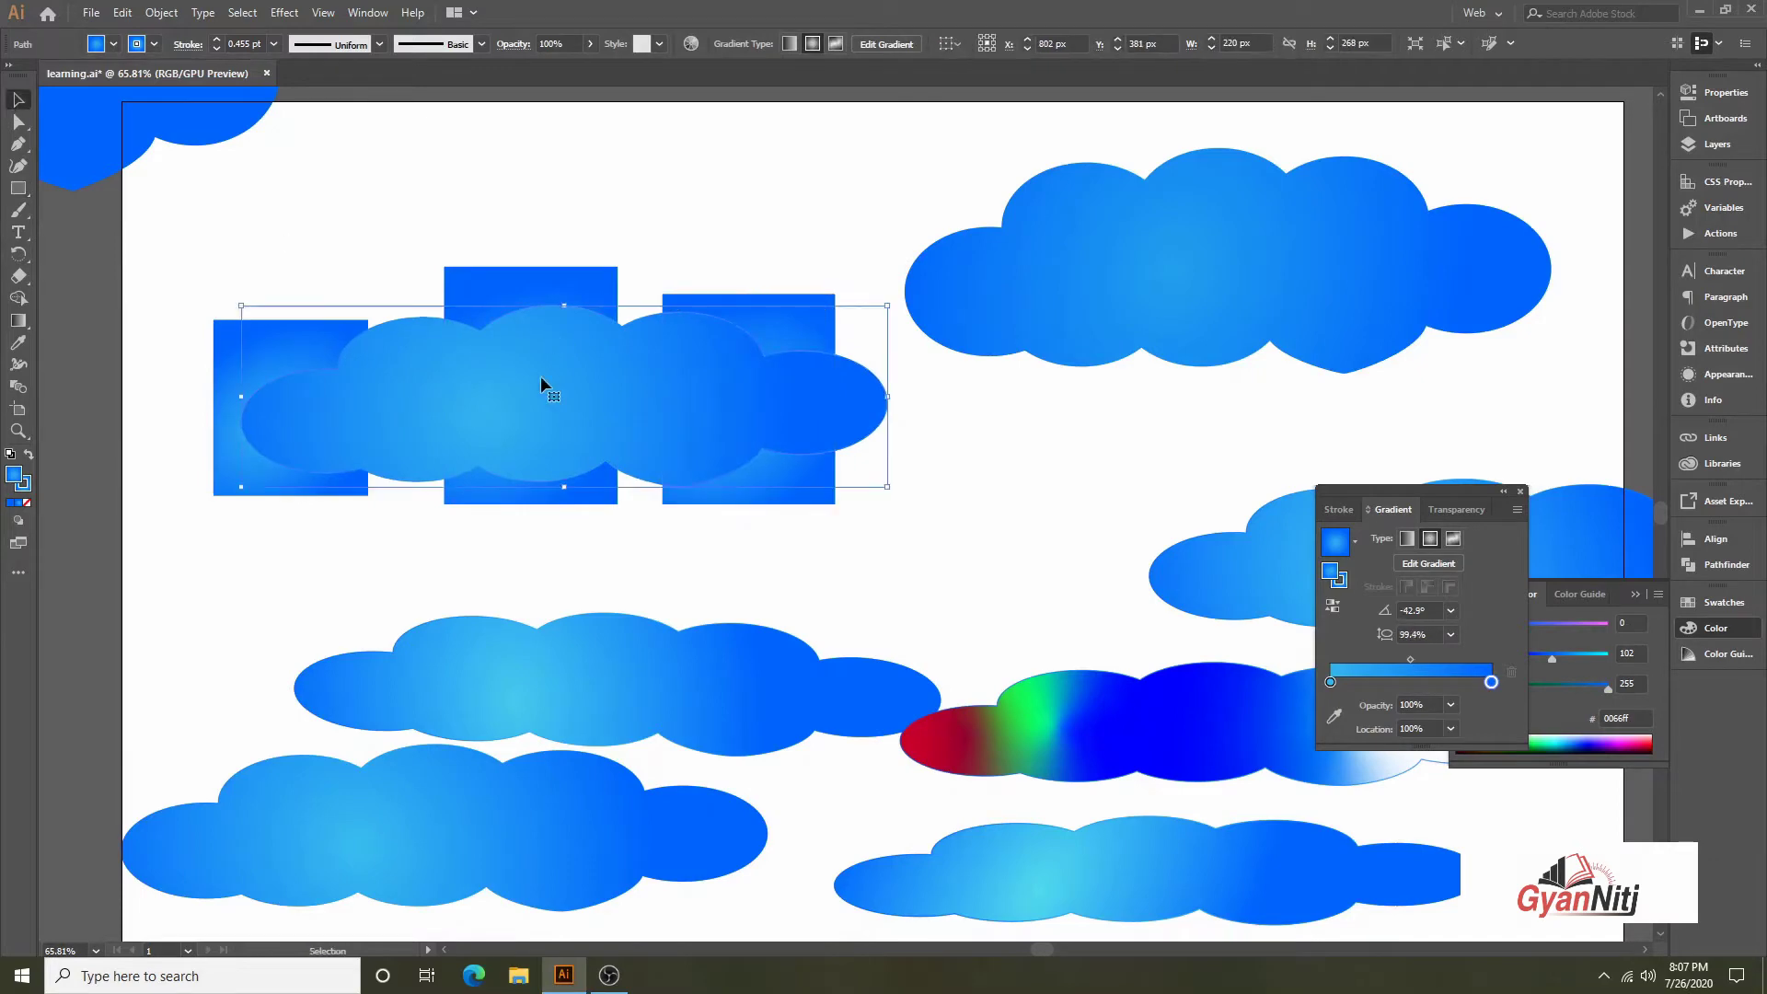
Give the gradient cloud a solid red fill instead of its gradient
double_click(14, 474)
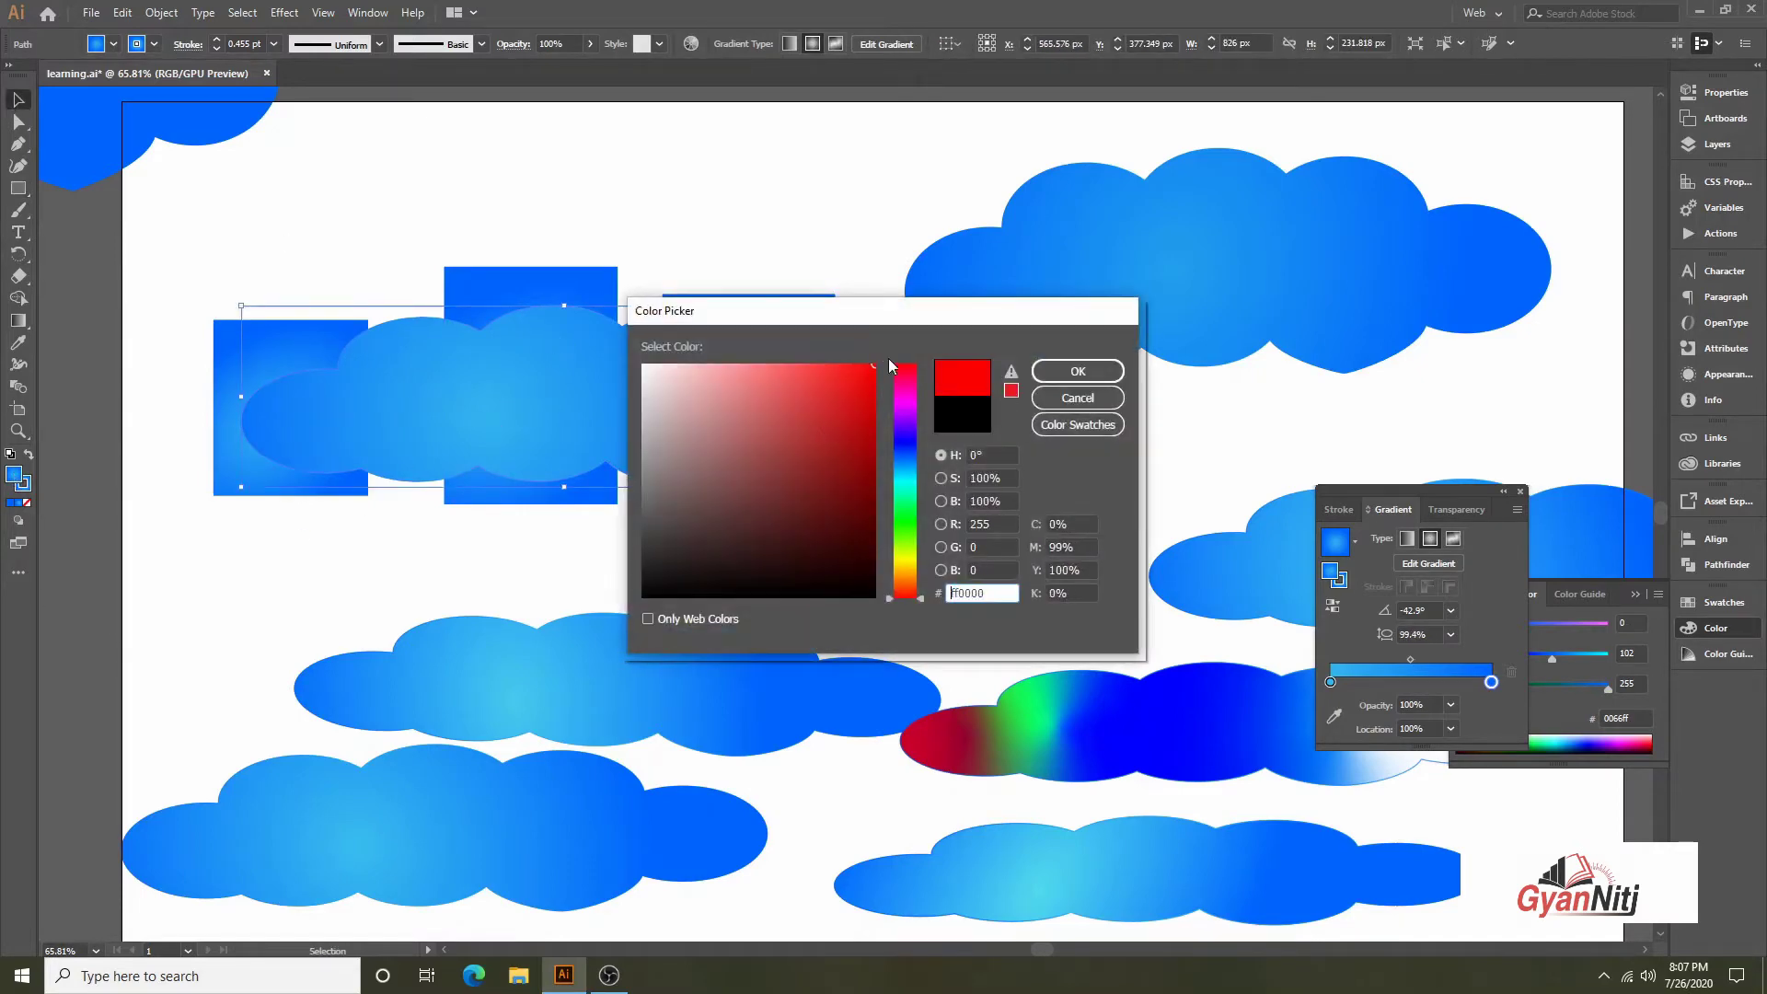
left_click(1078, 371)
left_click(528, 164)
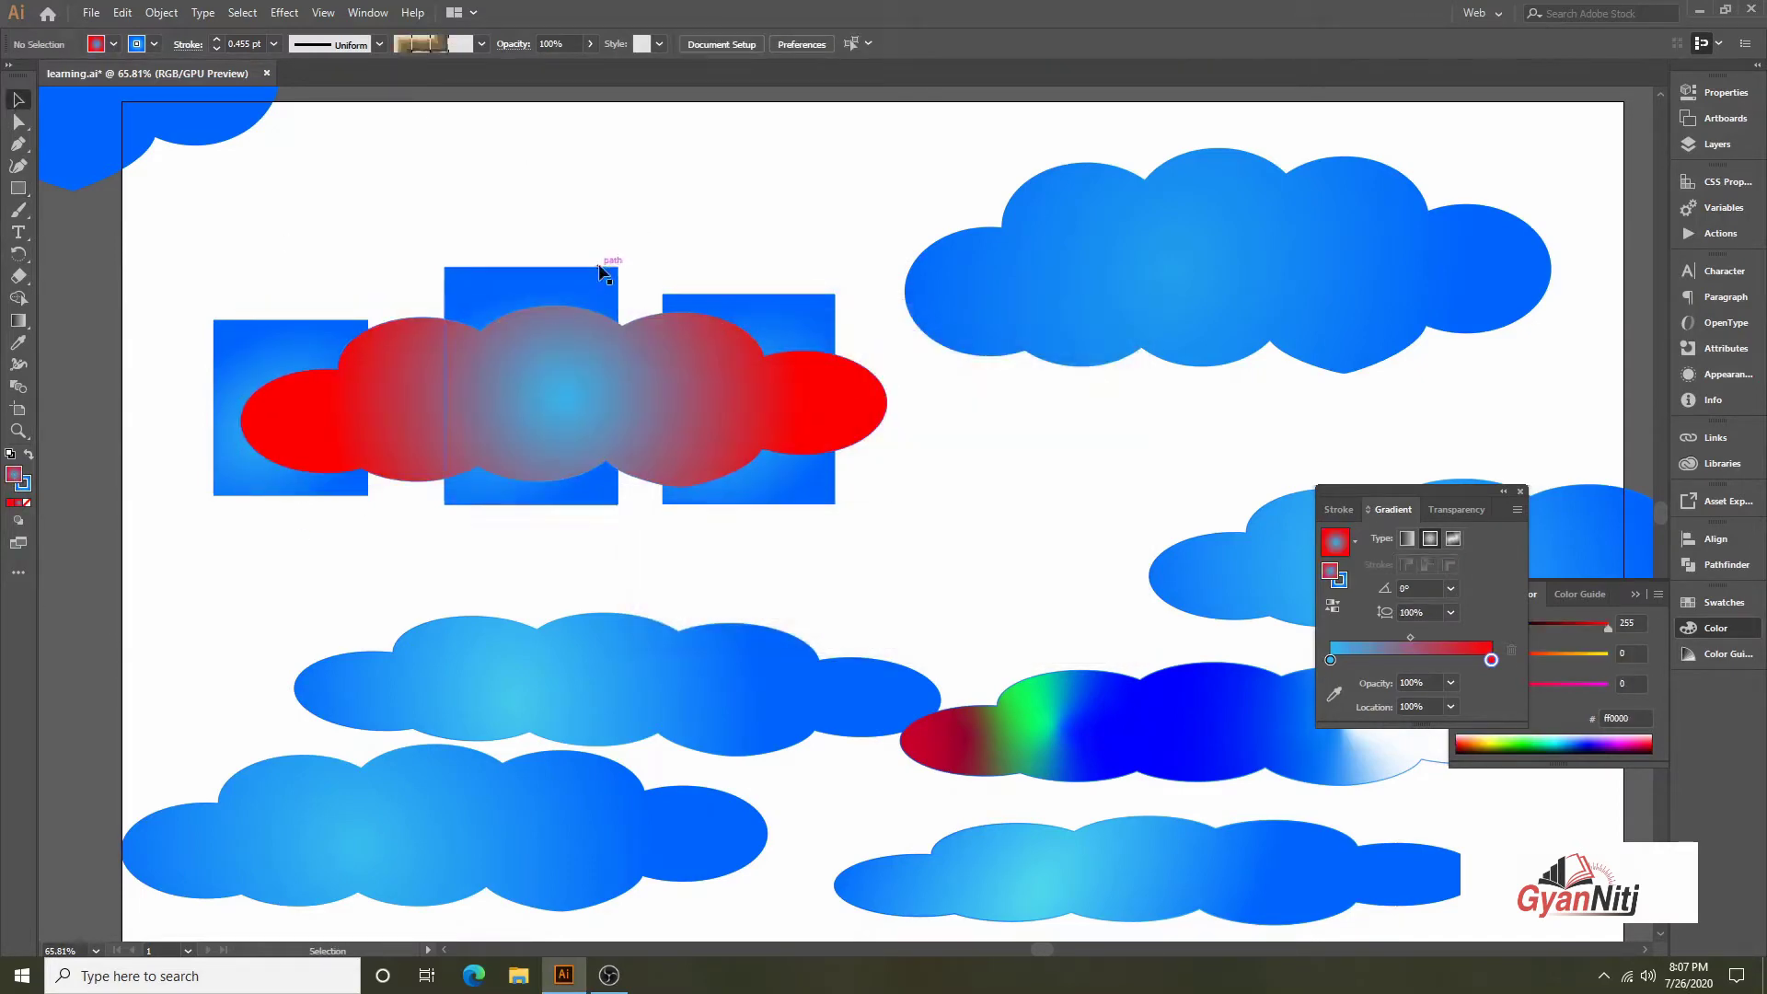
left_click(402, 411)
double_click(20, 474)
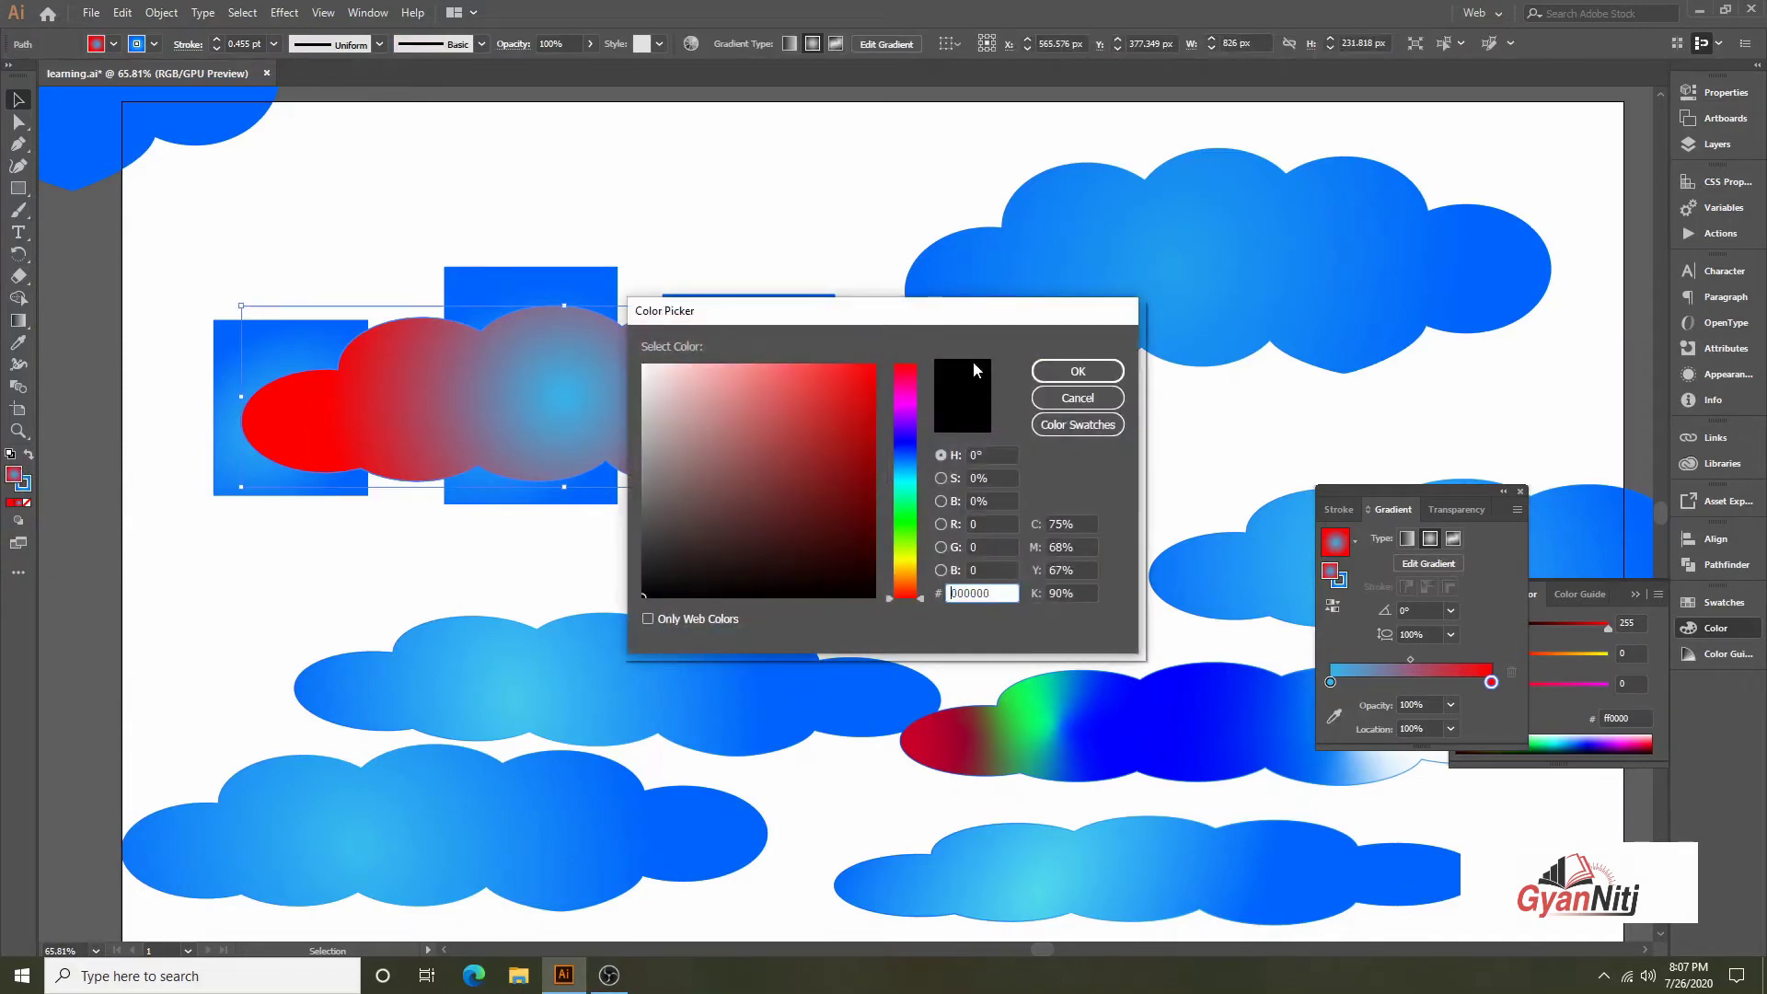
left_click(1055, 373)
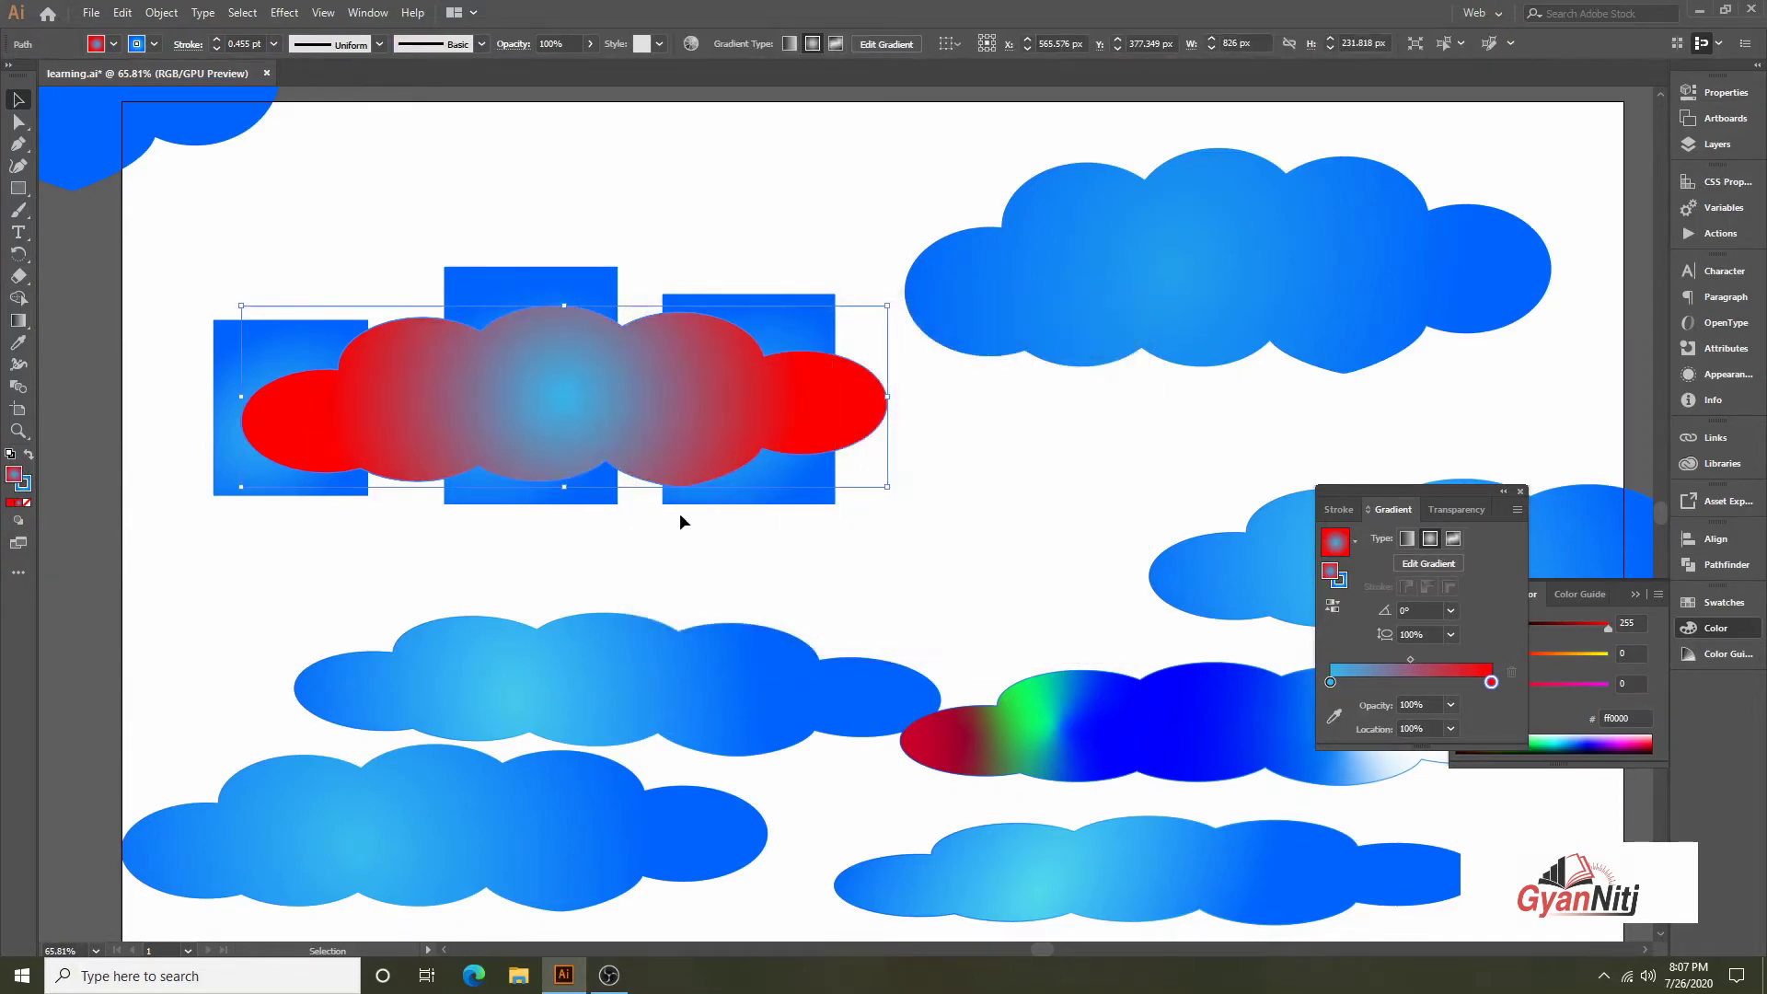
left_click(14, 503)
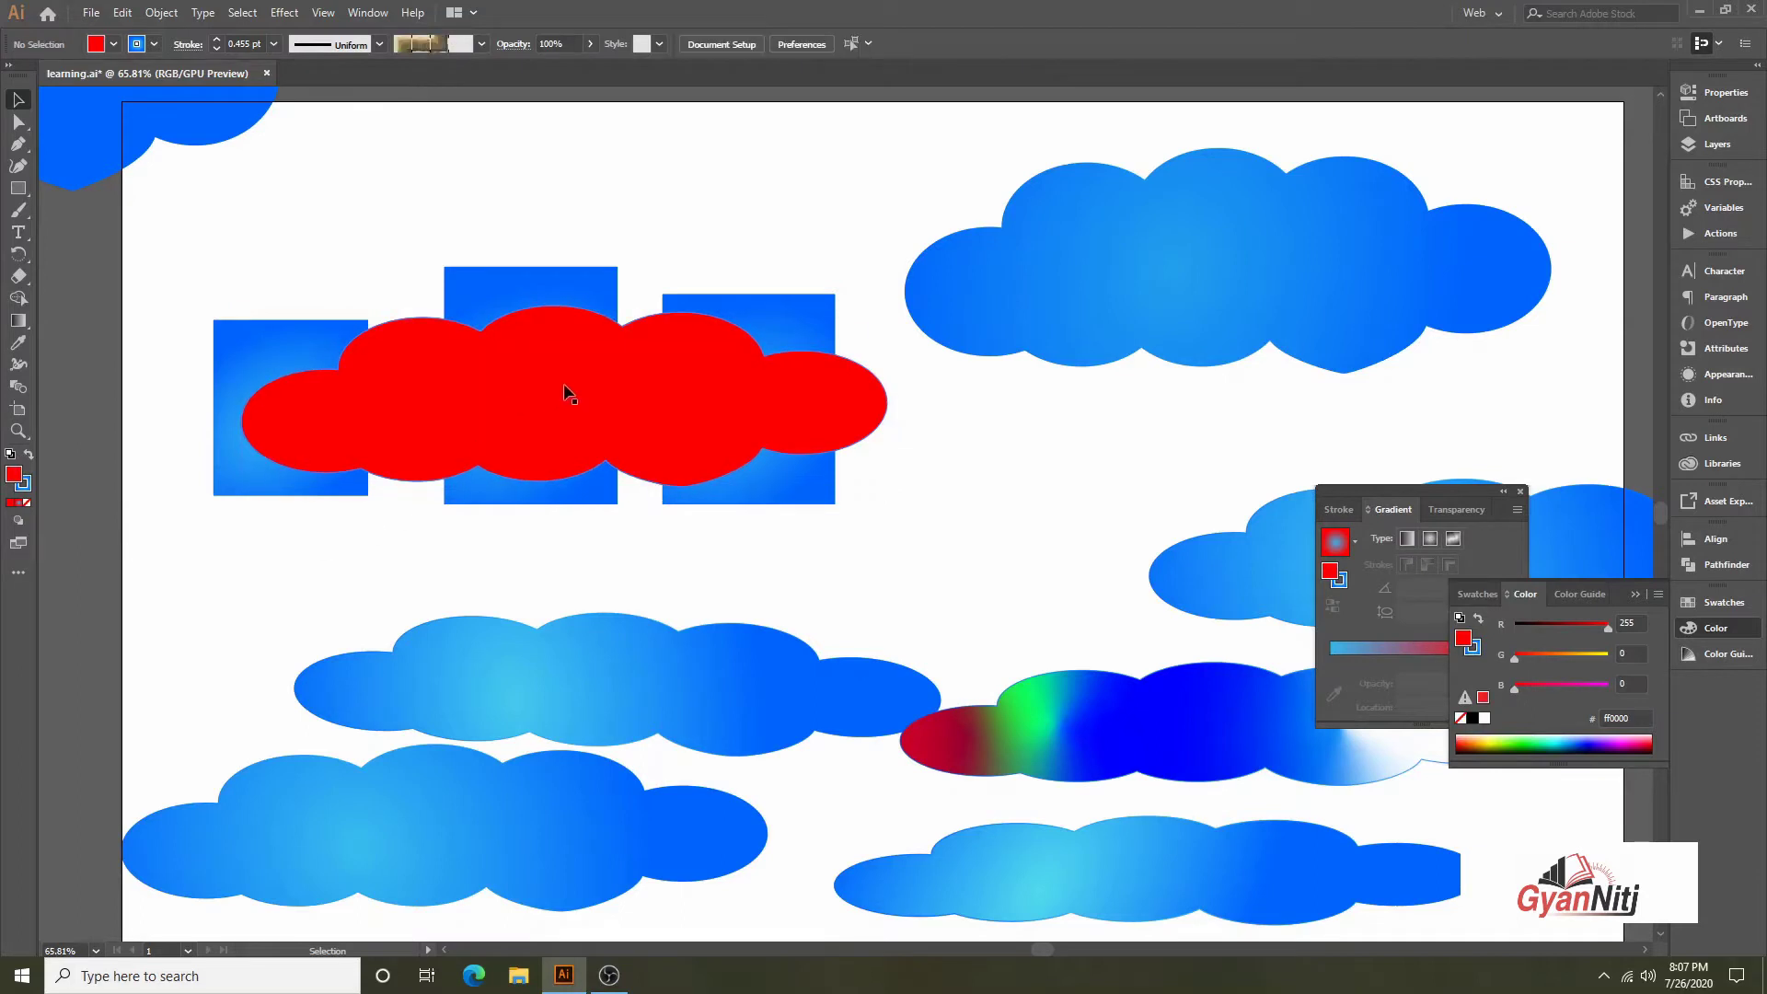
Change the cloud's fill to purple 4710c1 in the Color Picker and deselect it
double_click(15, 477)
left_click_drag(902, 457, 903, 432)
left_click(857, 419)
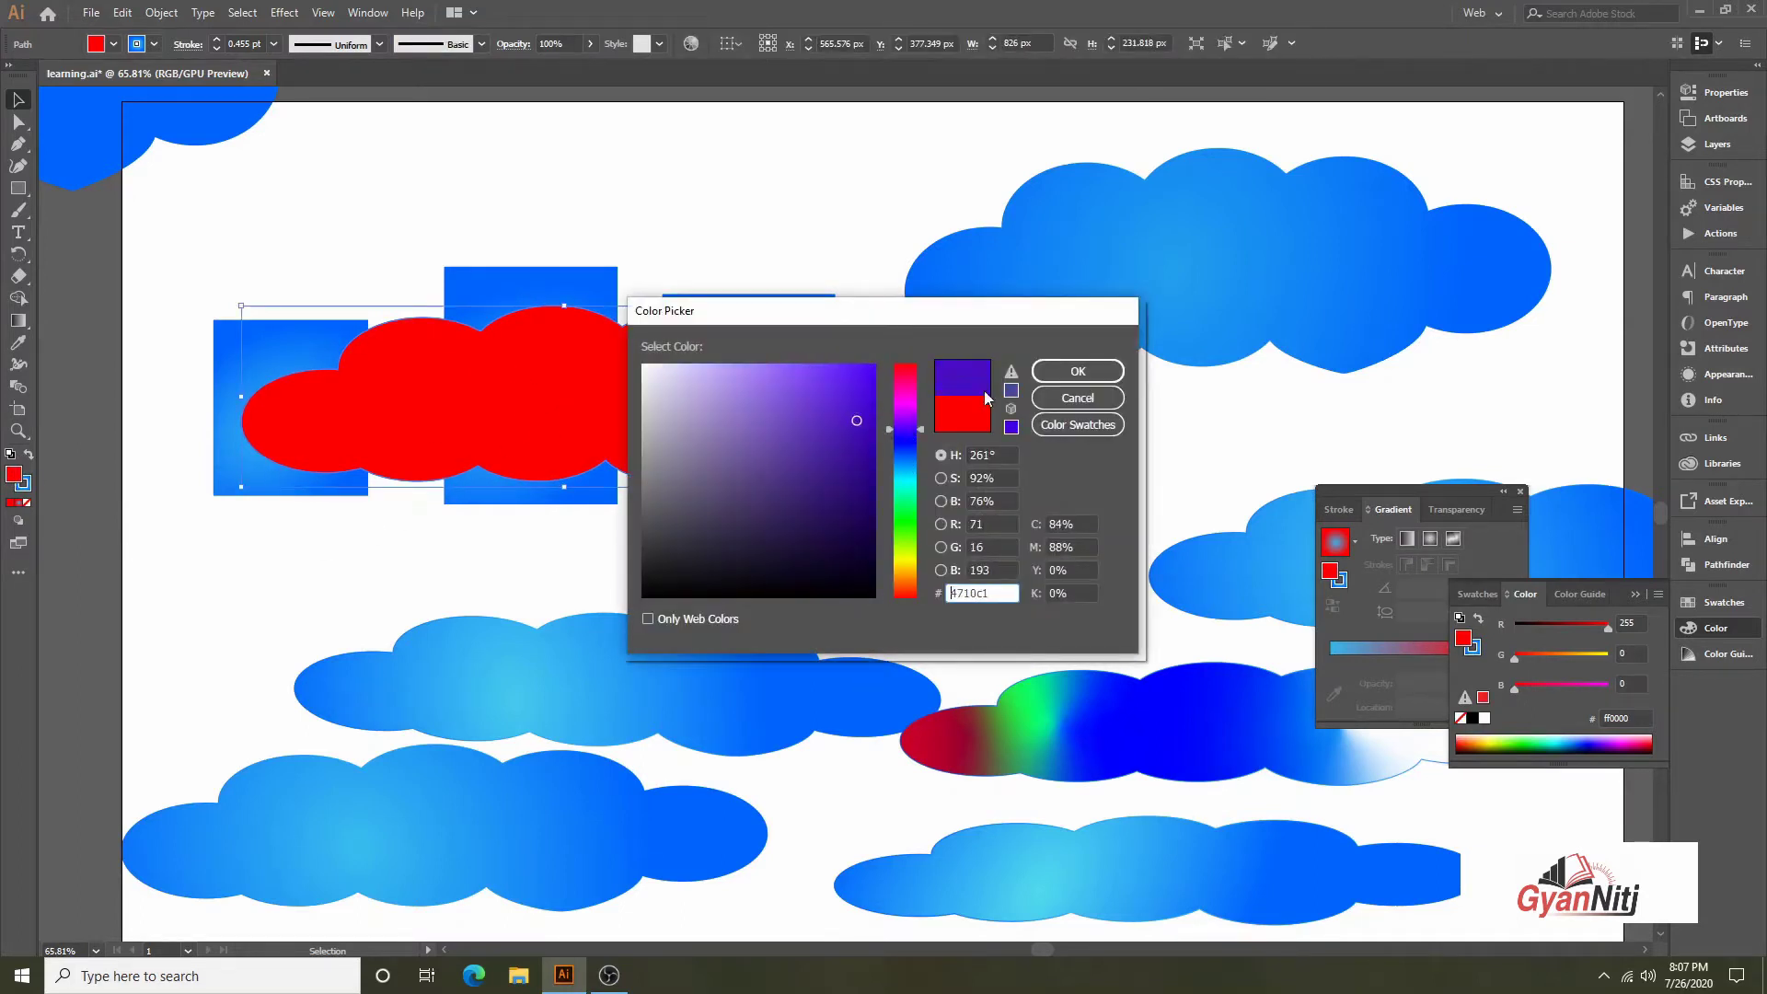
left_click(1076, 371)
left_click(478, 537)
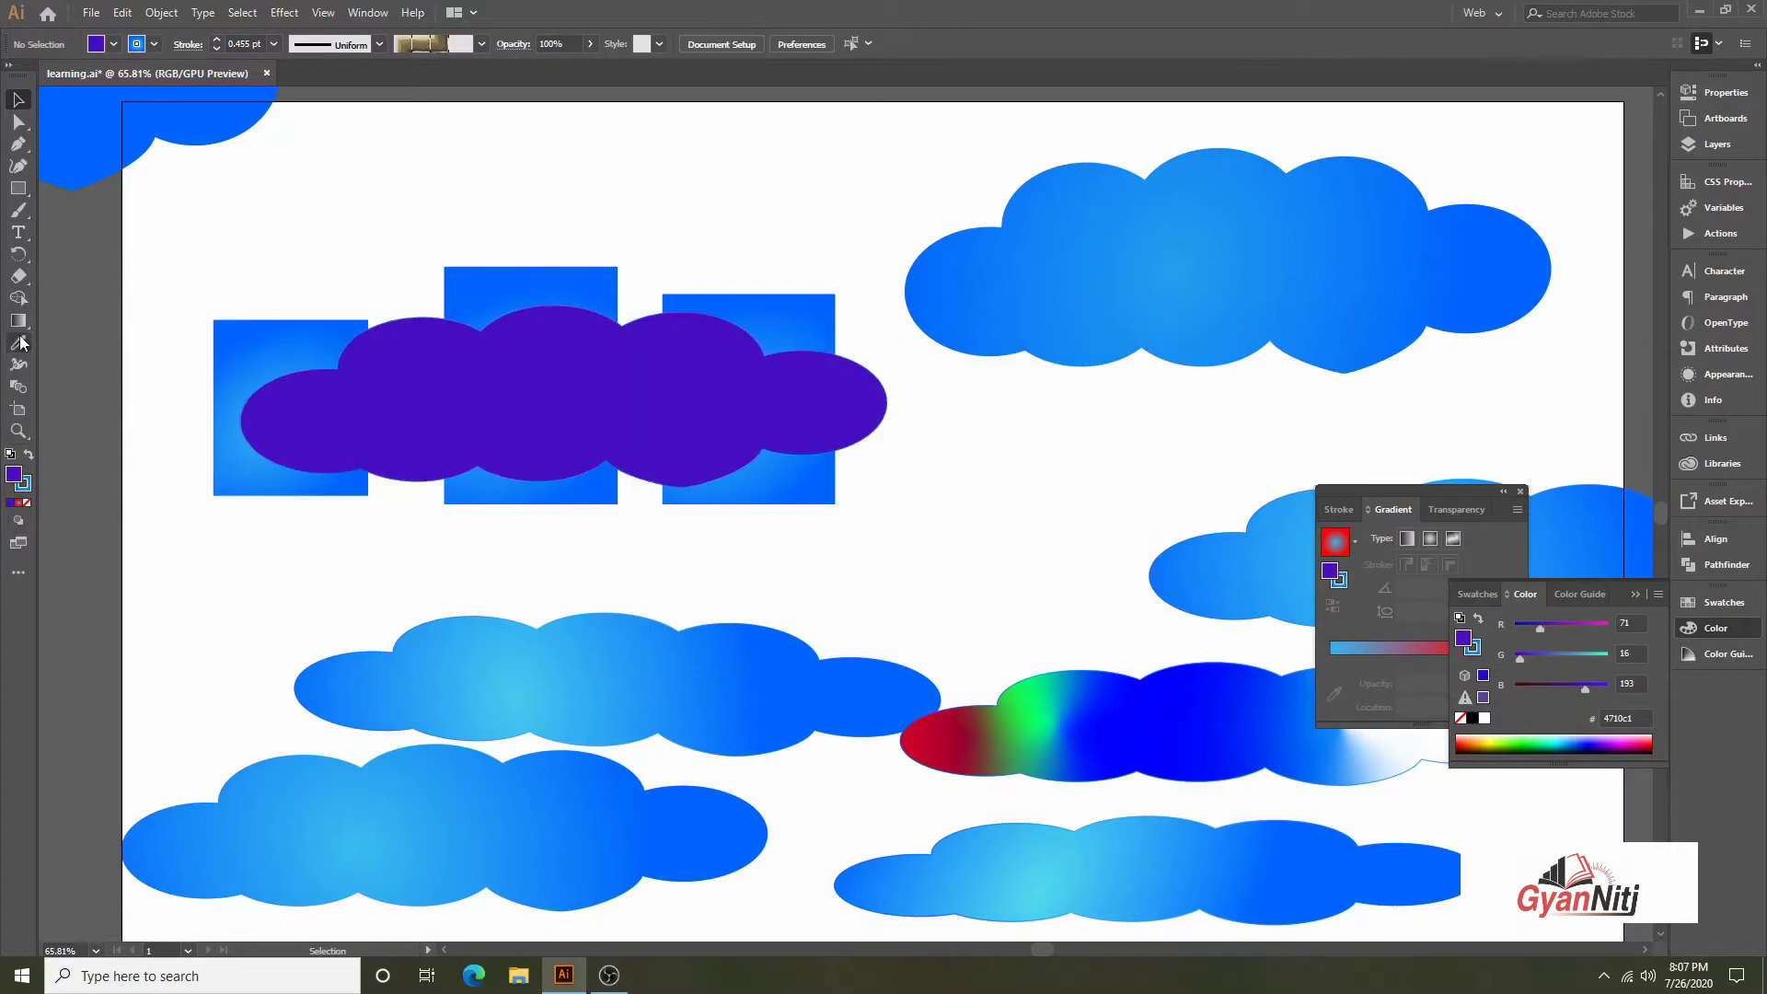
Draw two purple and two blue radial-gradient rectangles, sending each behind the cloud
key("m")
left_click_drag(322, 278, 494, 423)
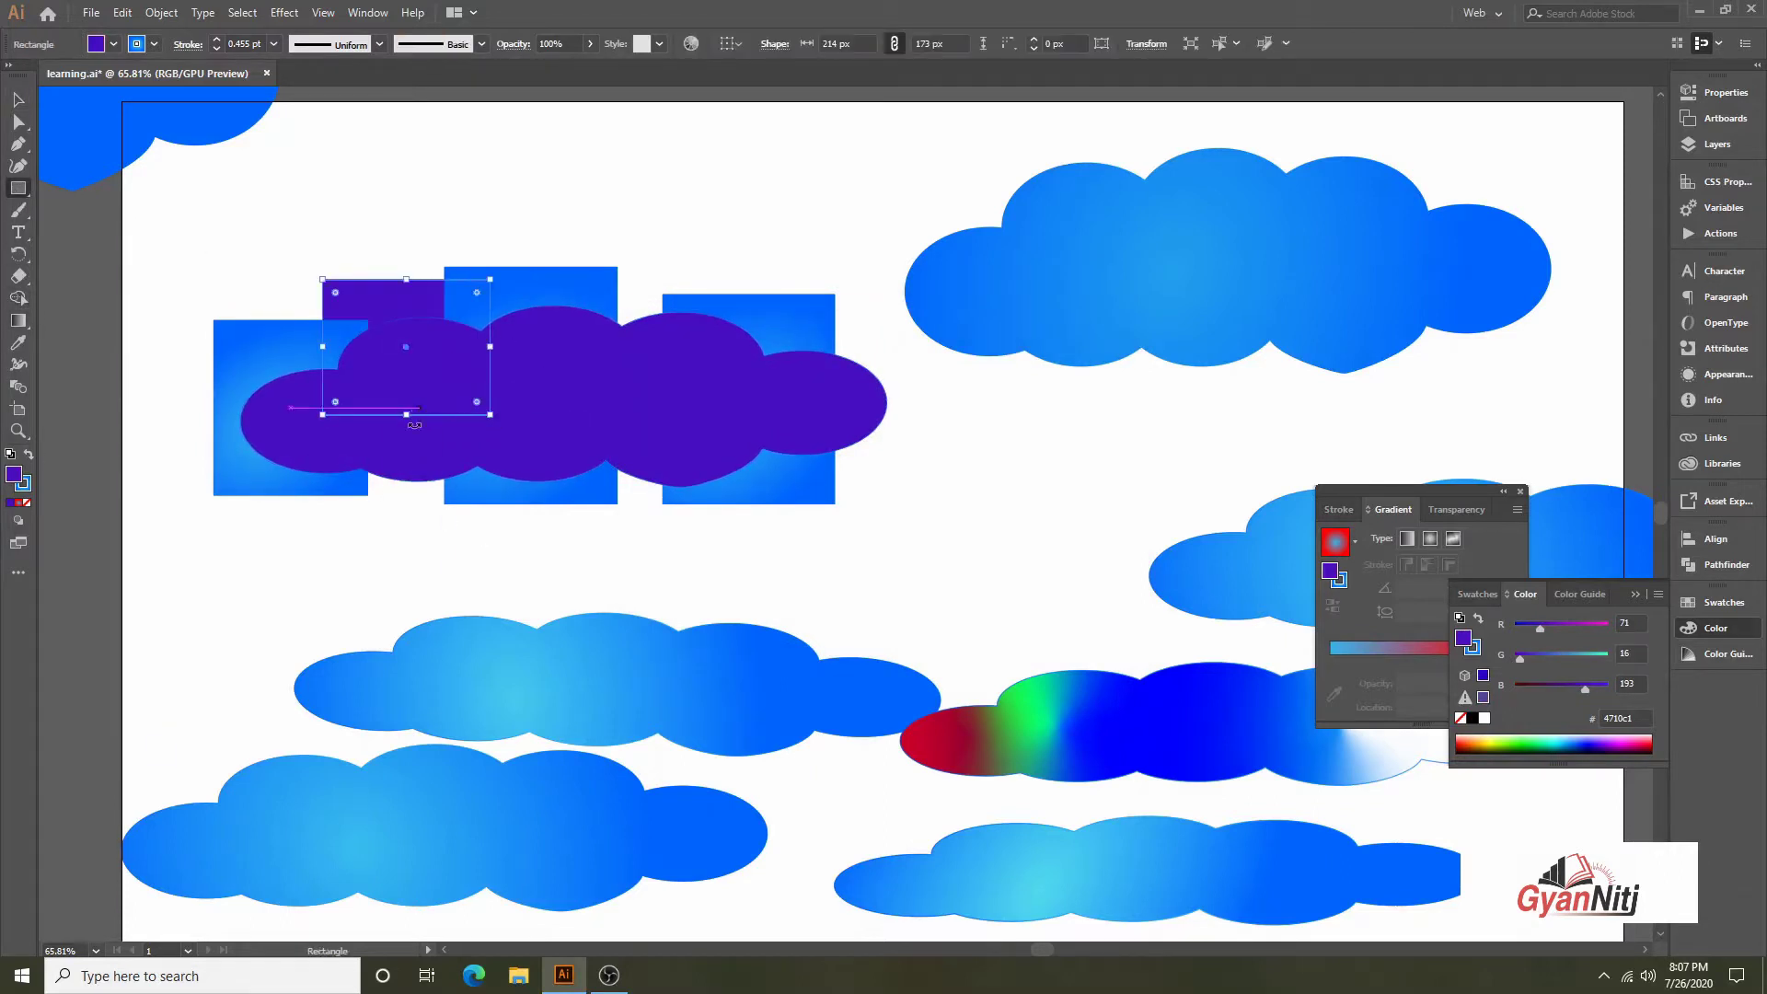
key("ctrl+shift+bracketleft")
left_click_drag(356, 570, 564, 462)
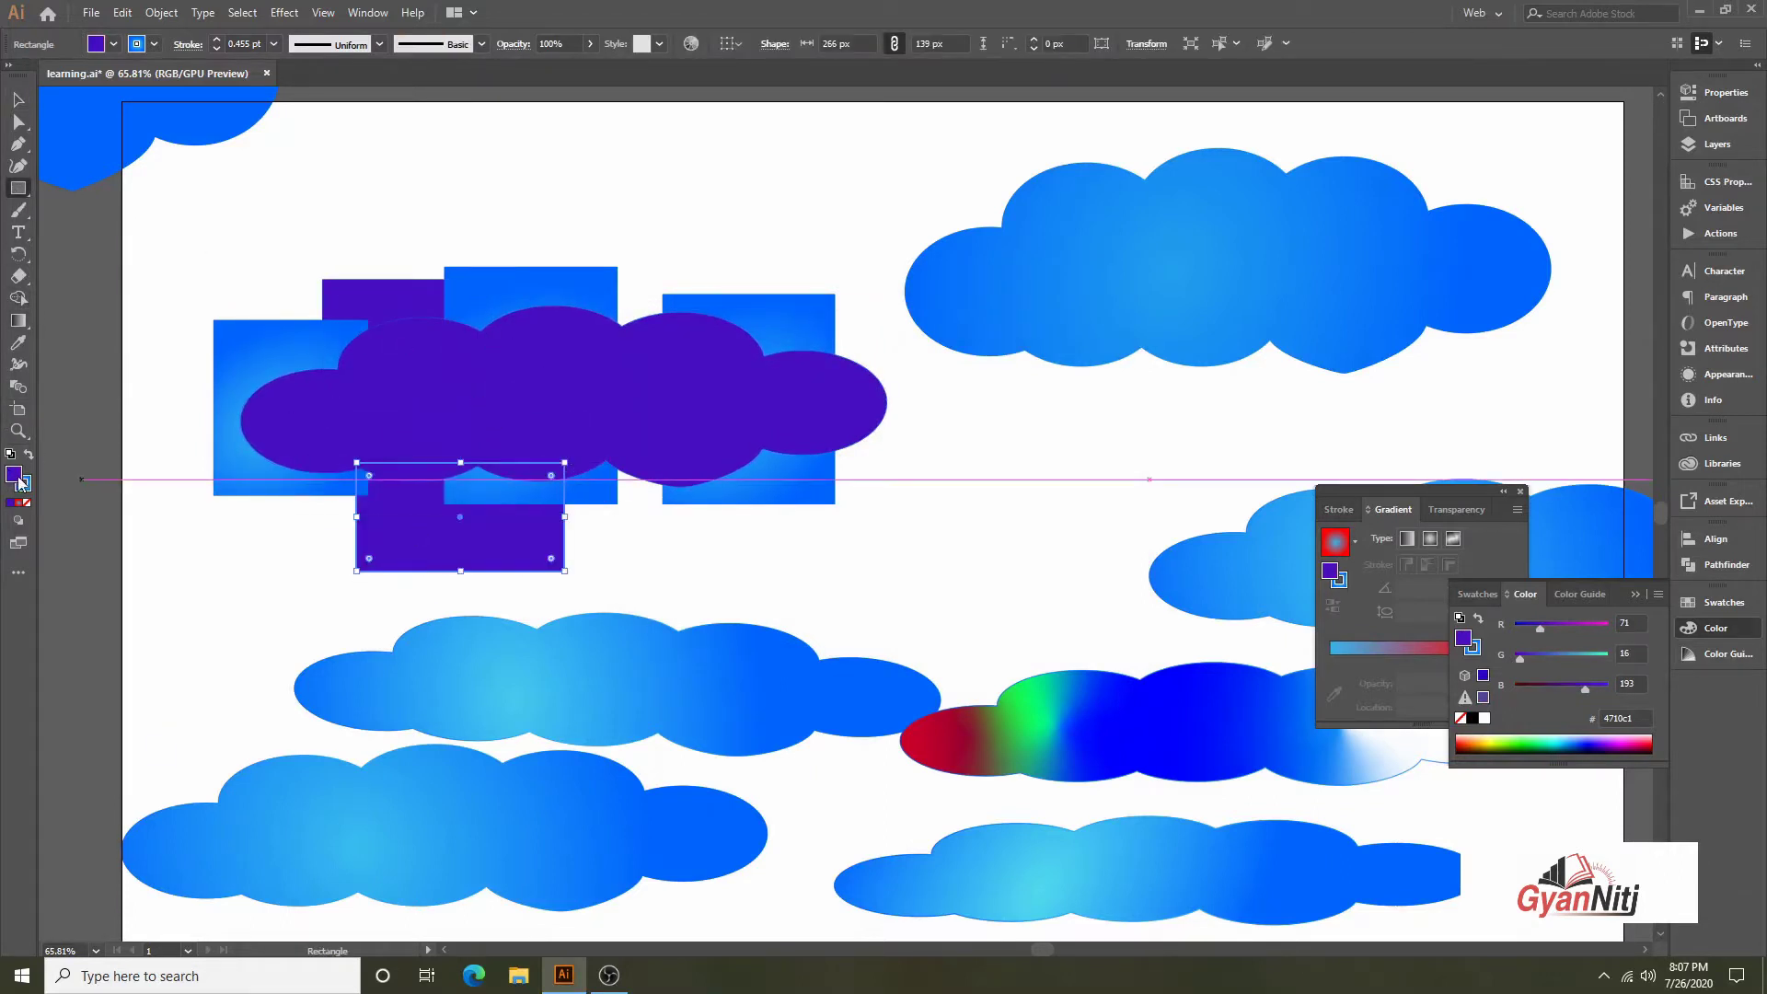
left_click(29, 455)
left_click_drag(168, 273, 446, 377)
key("ctrl+shift+bracketleft")
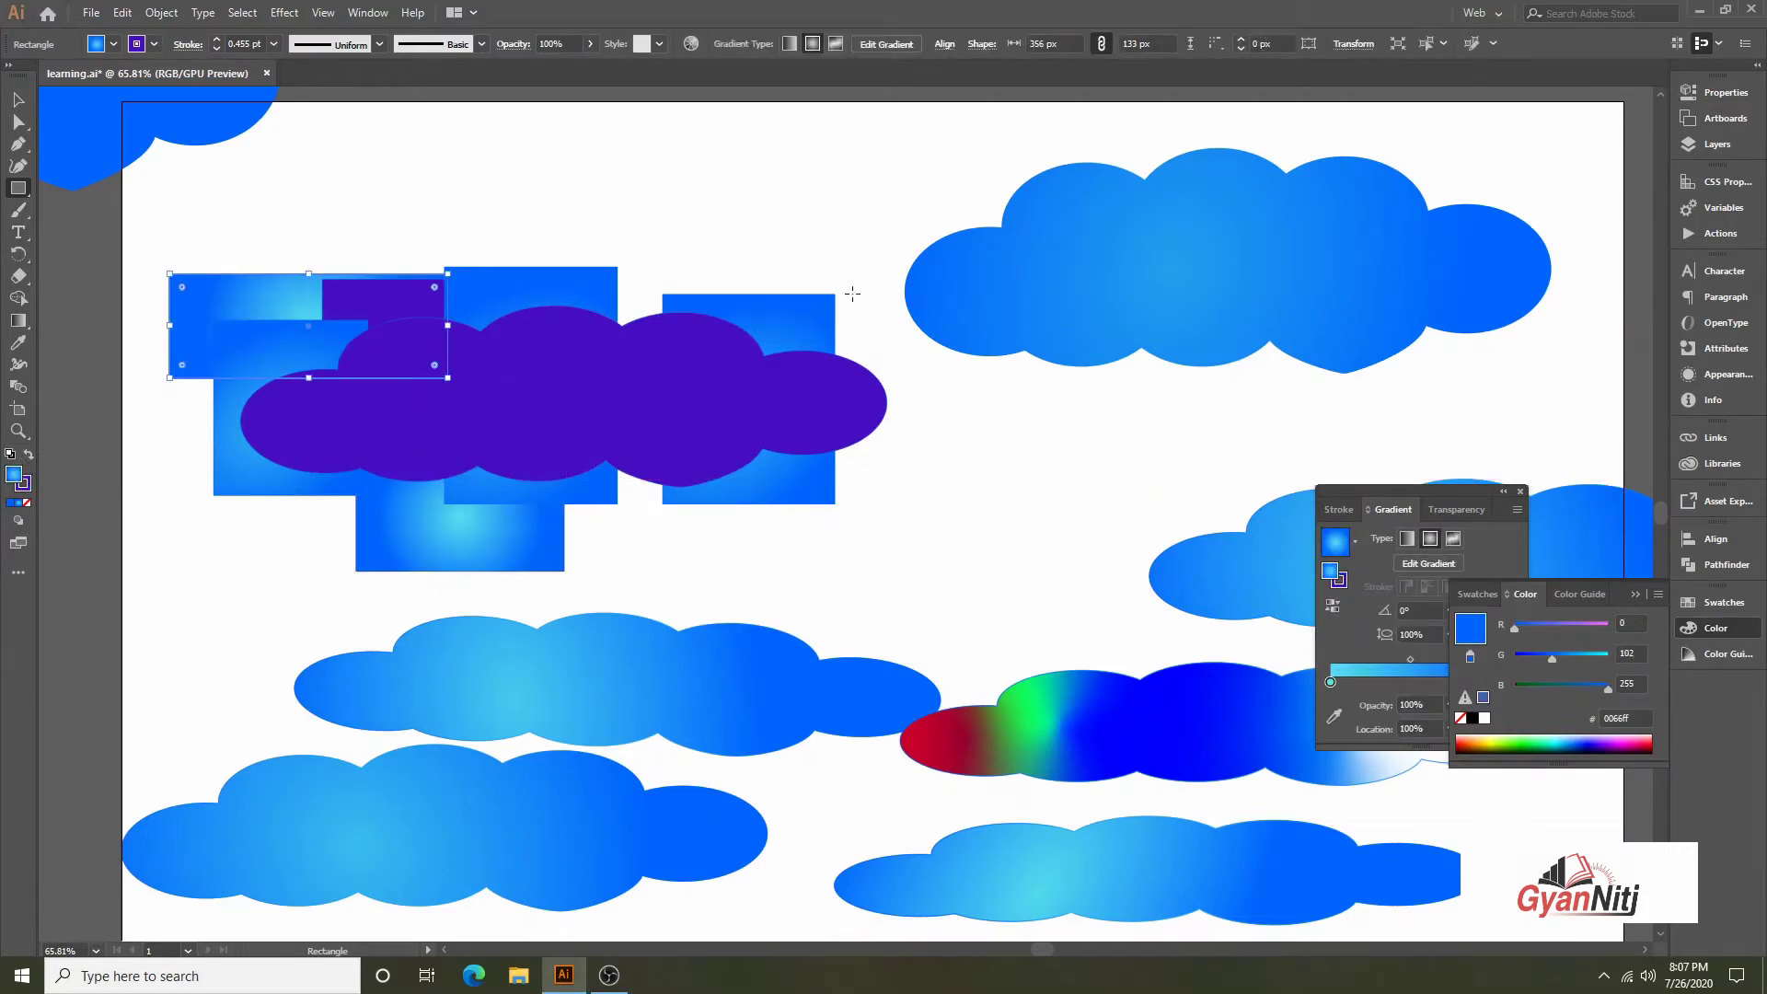
left_click_drag(940, 420, 340, 478)
key("ctrl+shift+bracketleft")
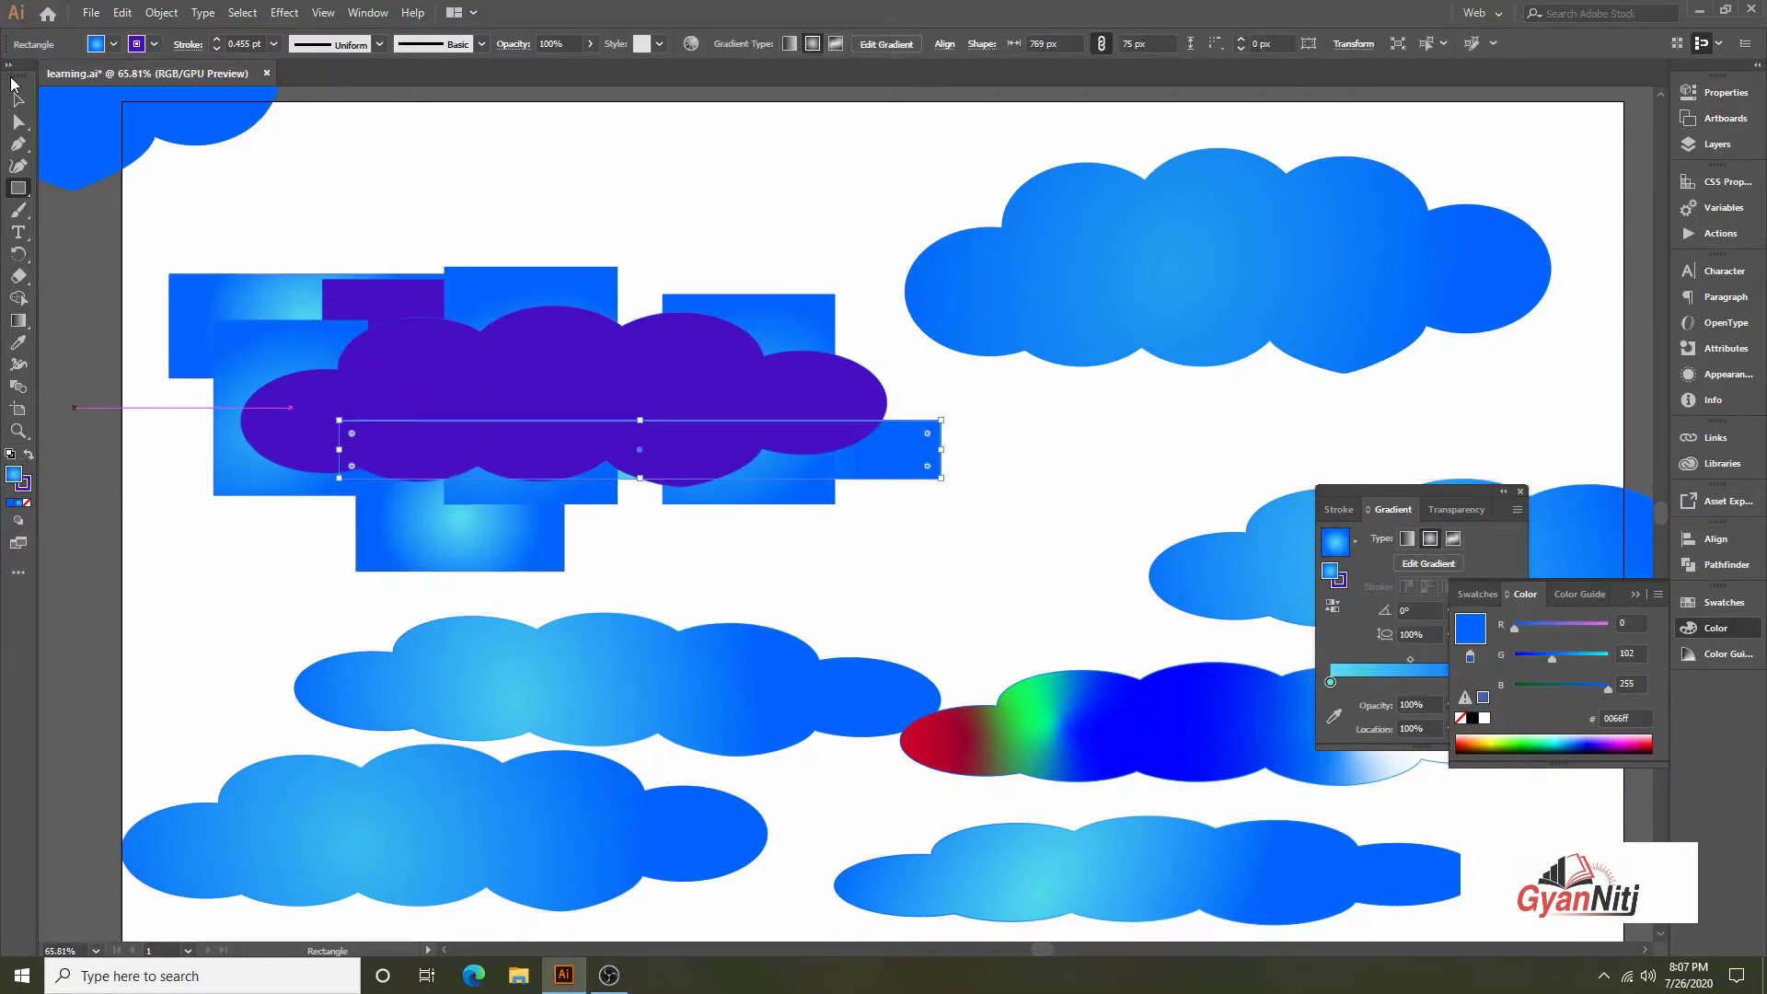
Move the purple cloud with its rectangles up to the top of the artboard
left_click(19, 98)
left_click(1008, 500)
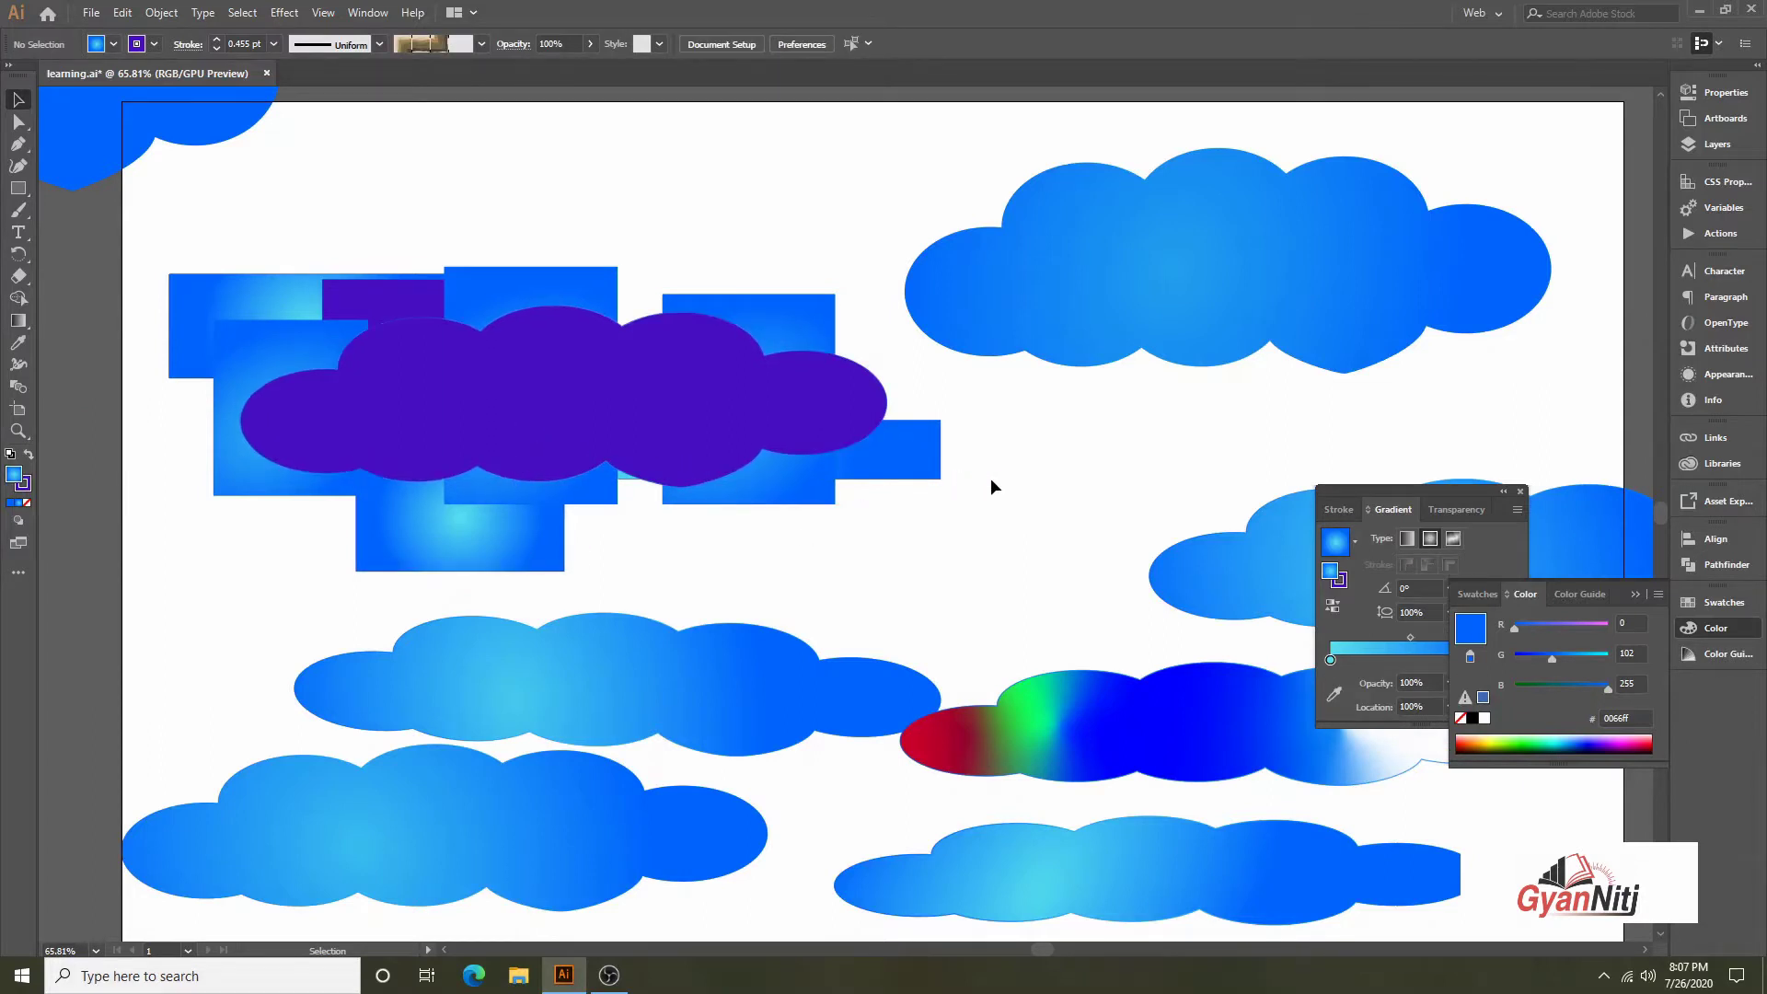
left_click_drag(992, 479, 280, 589)
left_click_drag(497, 418, 549, 187)
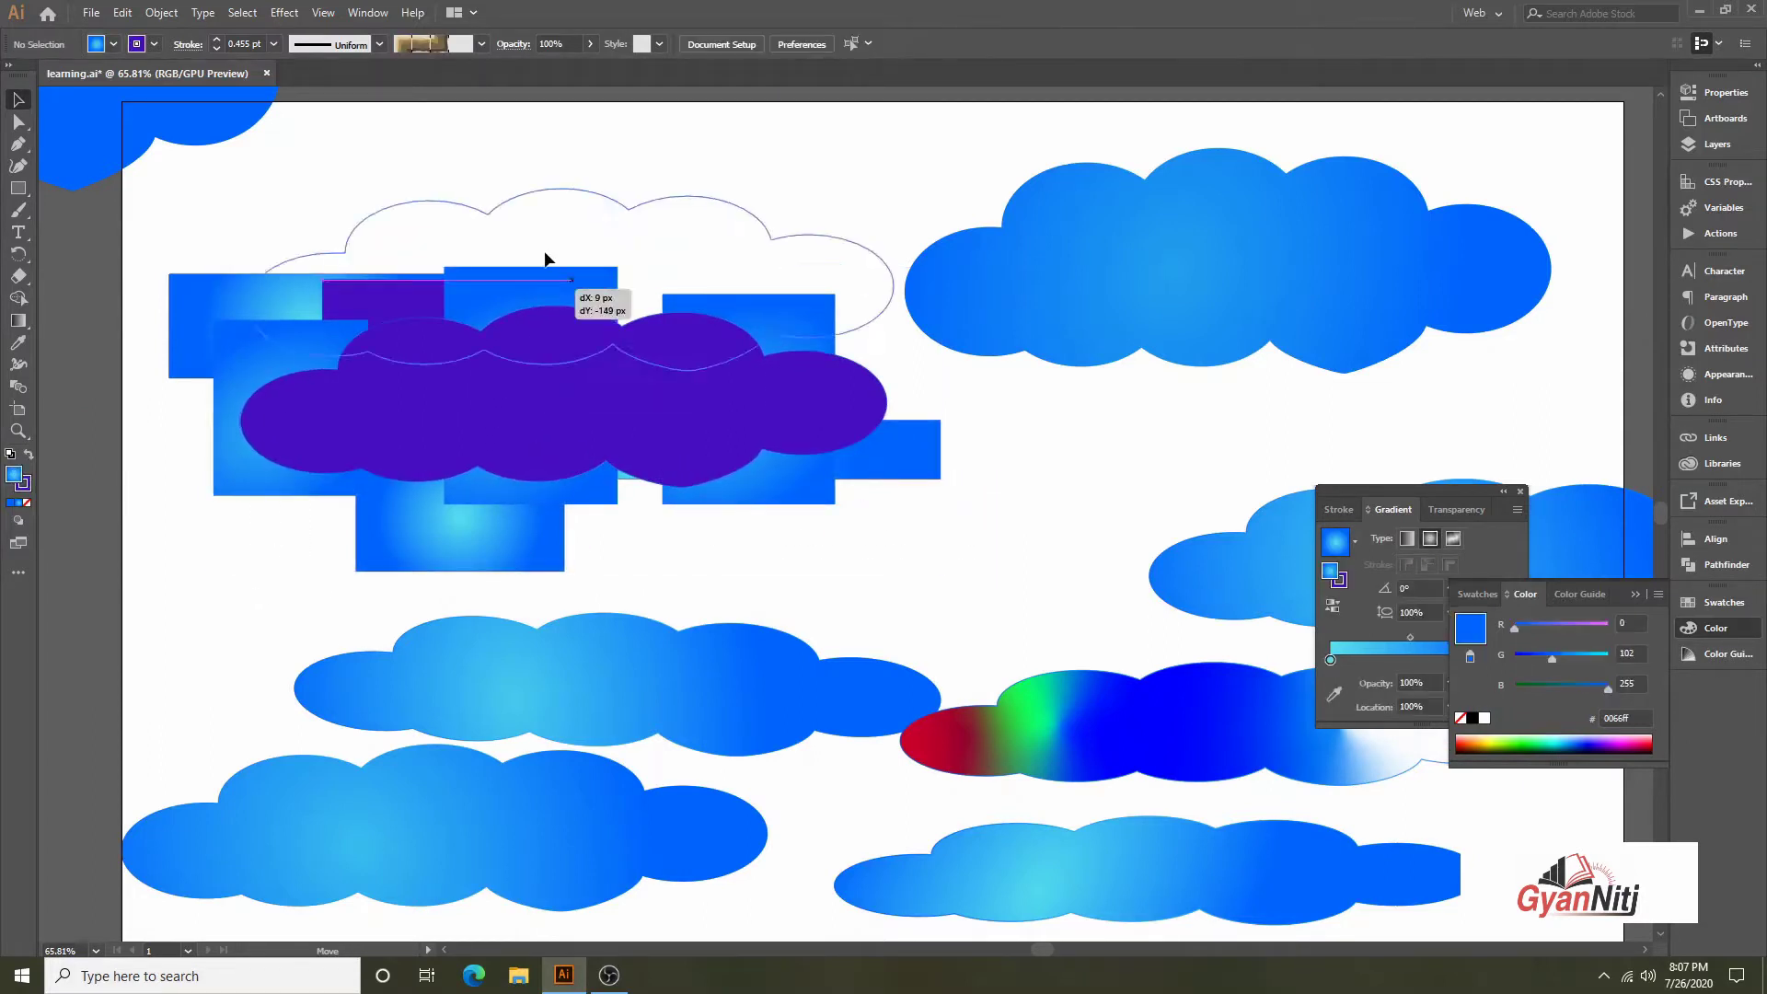
Delete the rectangles and move the purple cloud back down into the artboard
left_click_drag(999, 504, 198, 364)
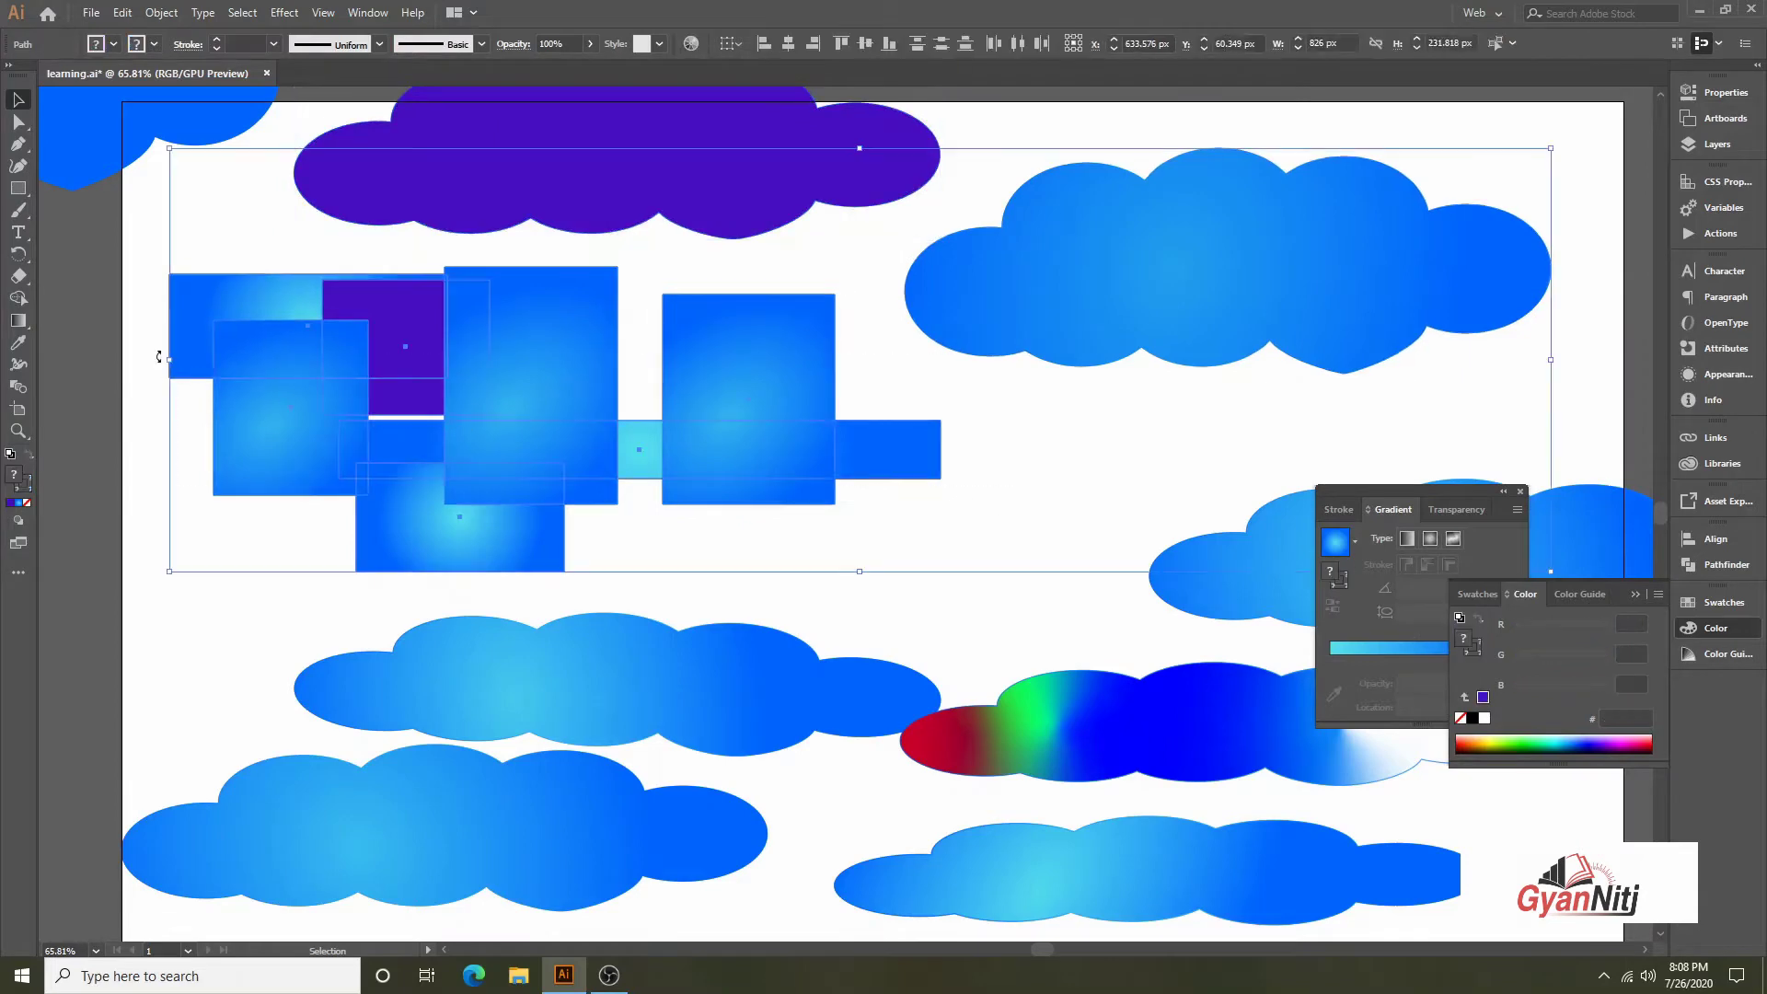
key("Delete")
scroll(736, 414, "up", 3)
left_click_drag(736, 411, 801, 606)
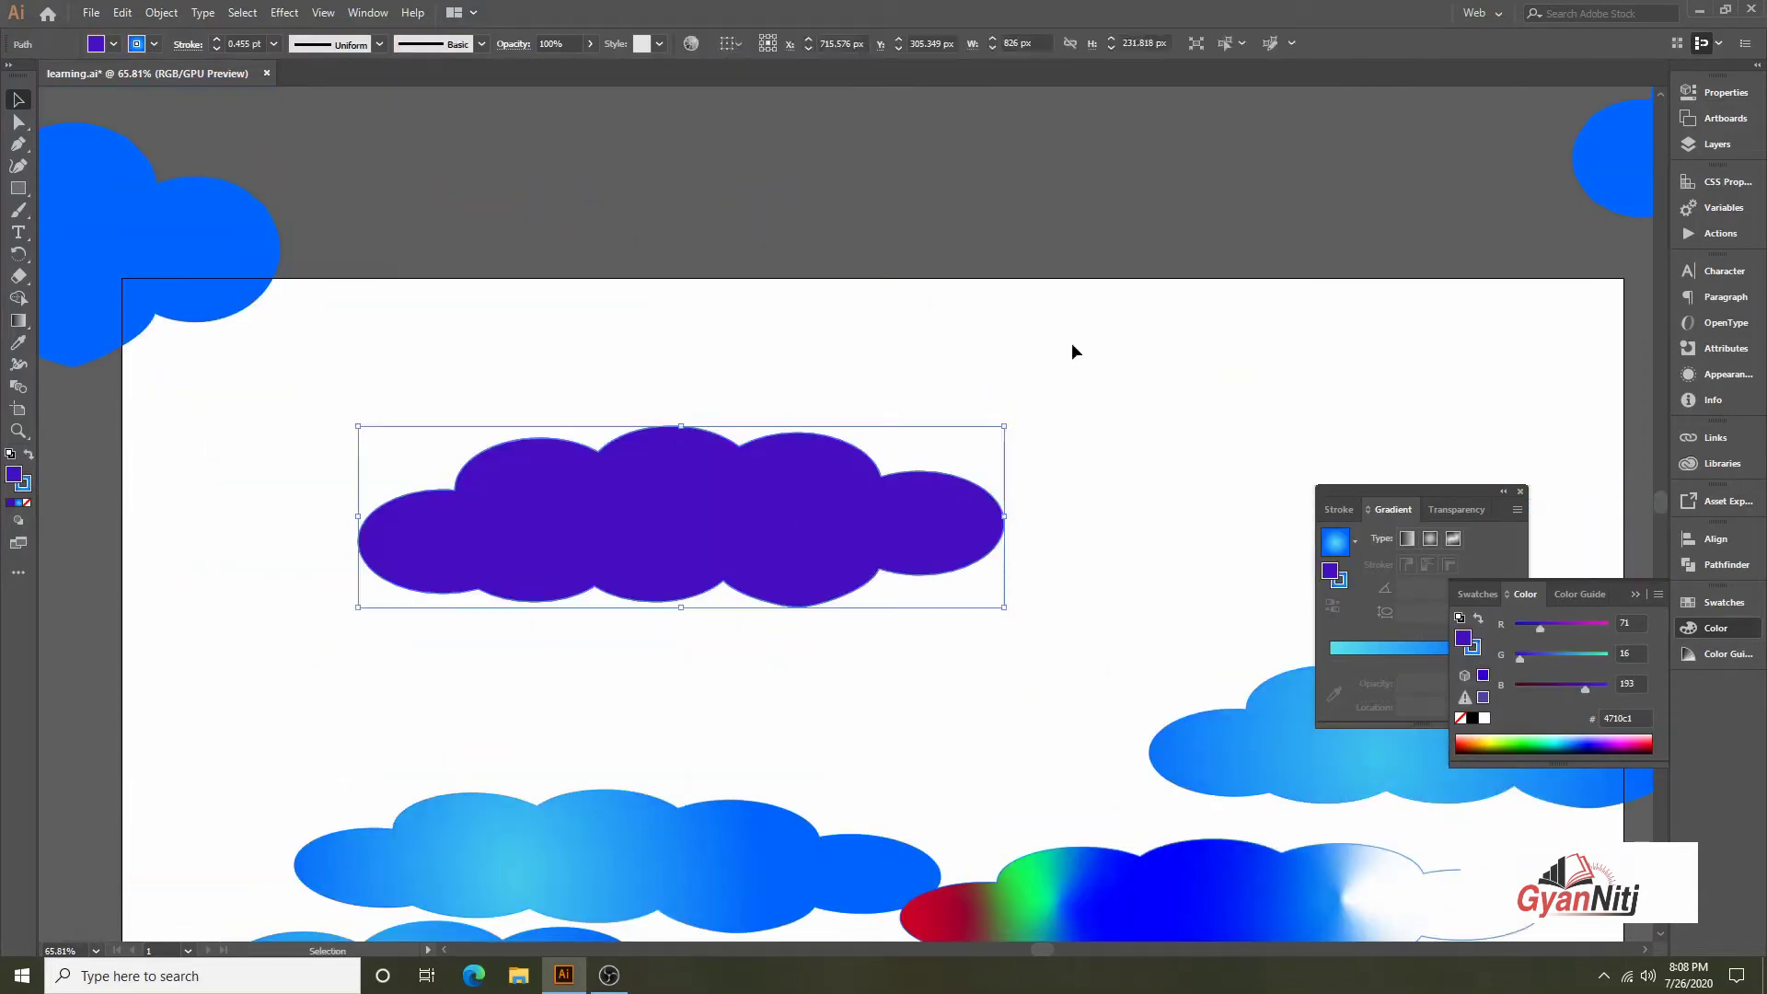
left_click(1071, 342)
left_click(612, 524)
Switch to Draw Inside mode and draw two rectangles inside the cloud with blue gradient fill
left_click(19, 521)
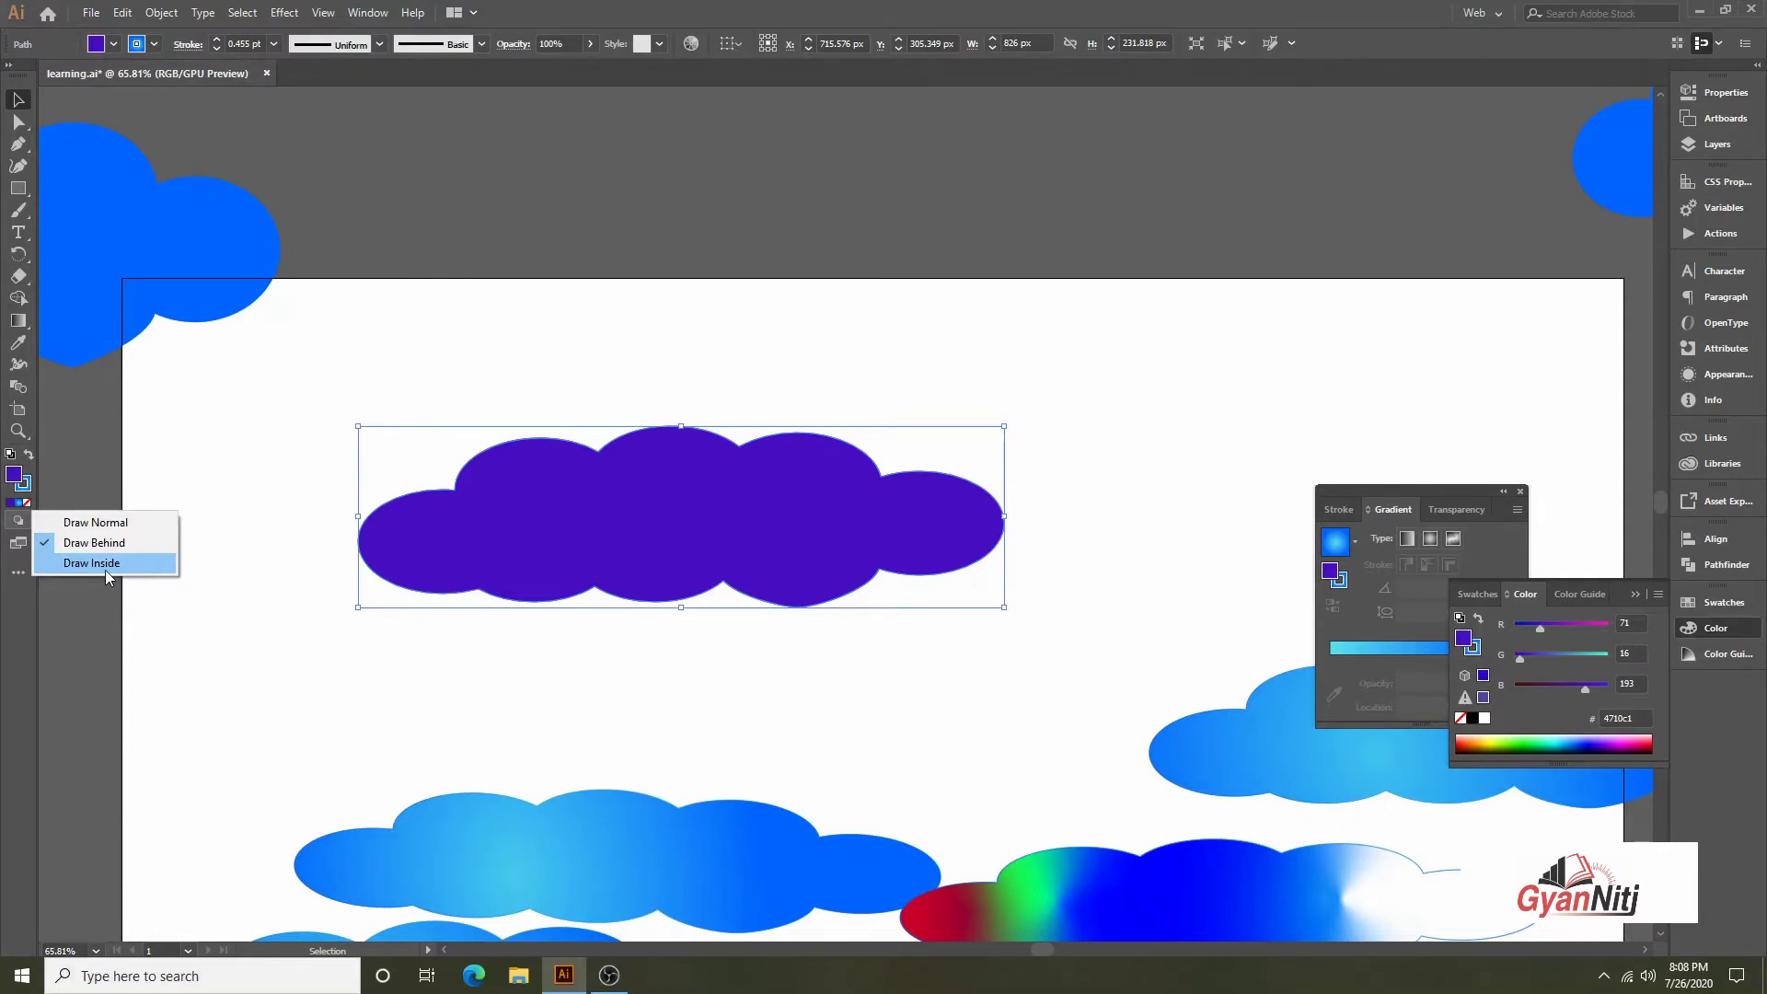
left_click(105, 570)
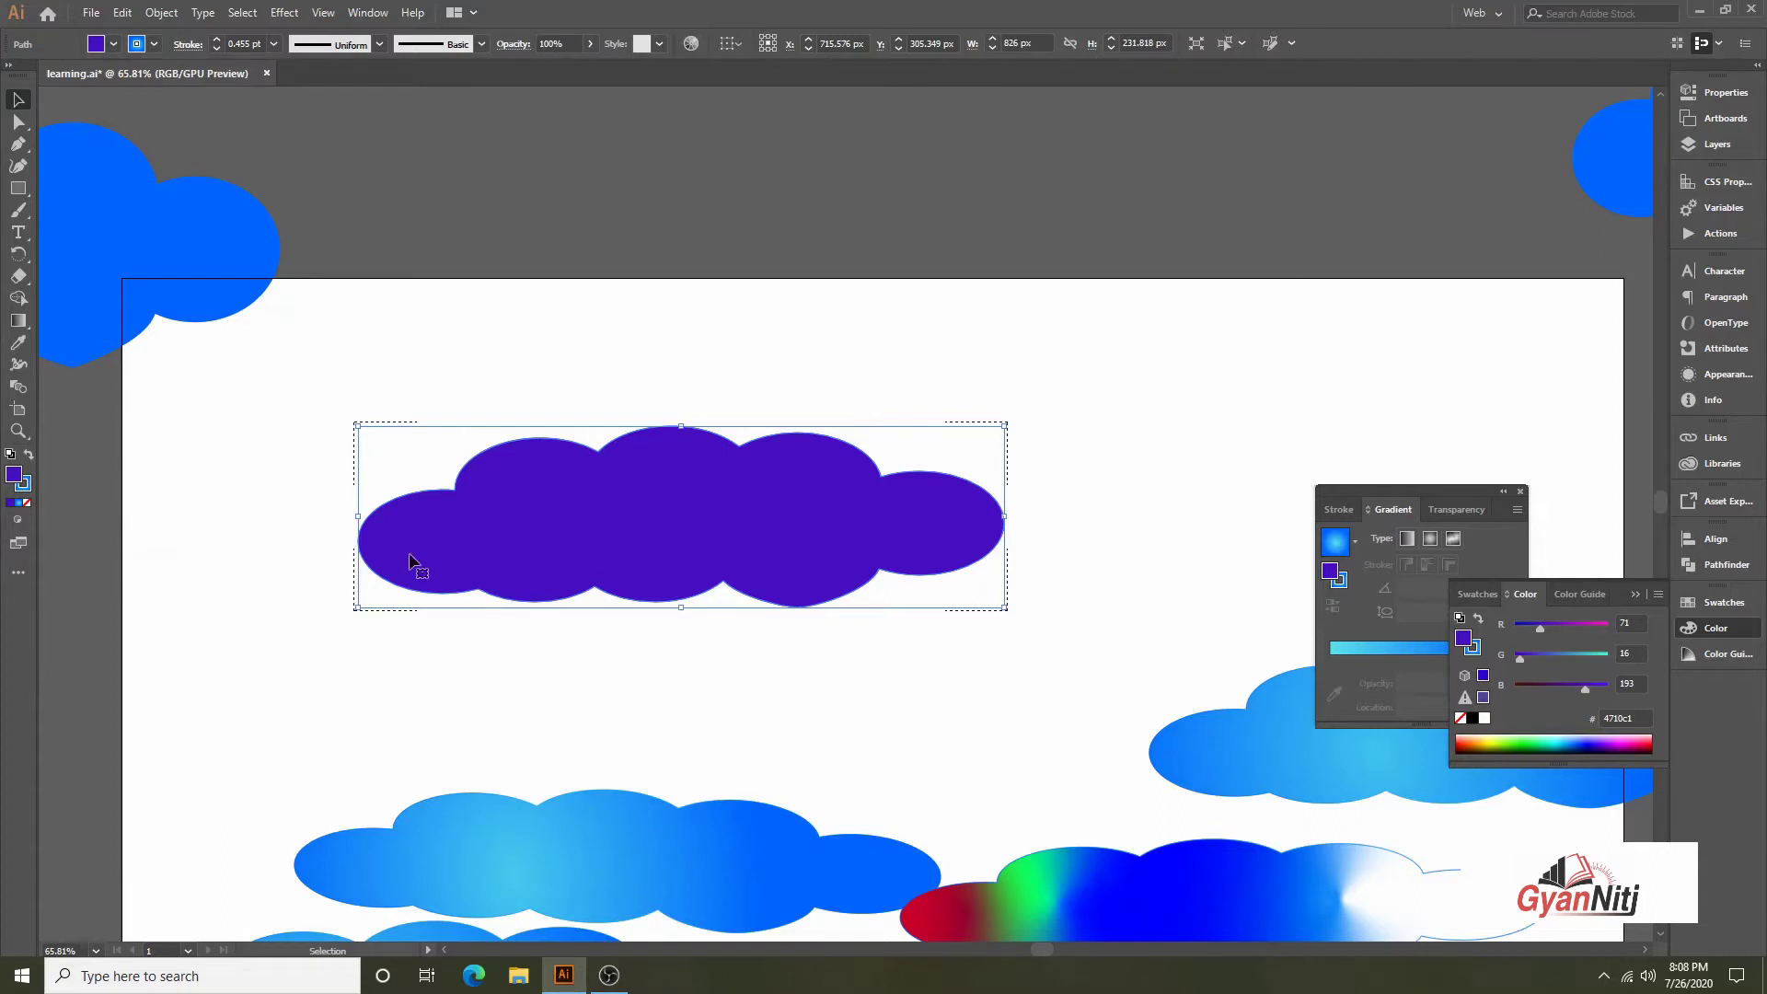
key("m")
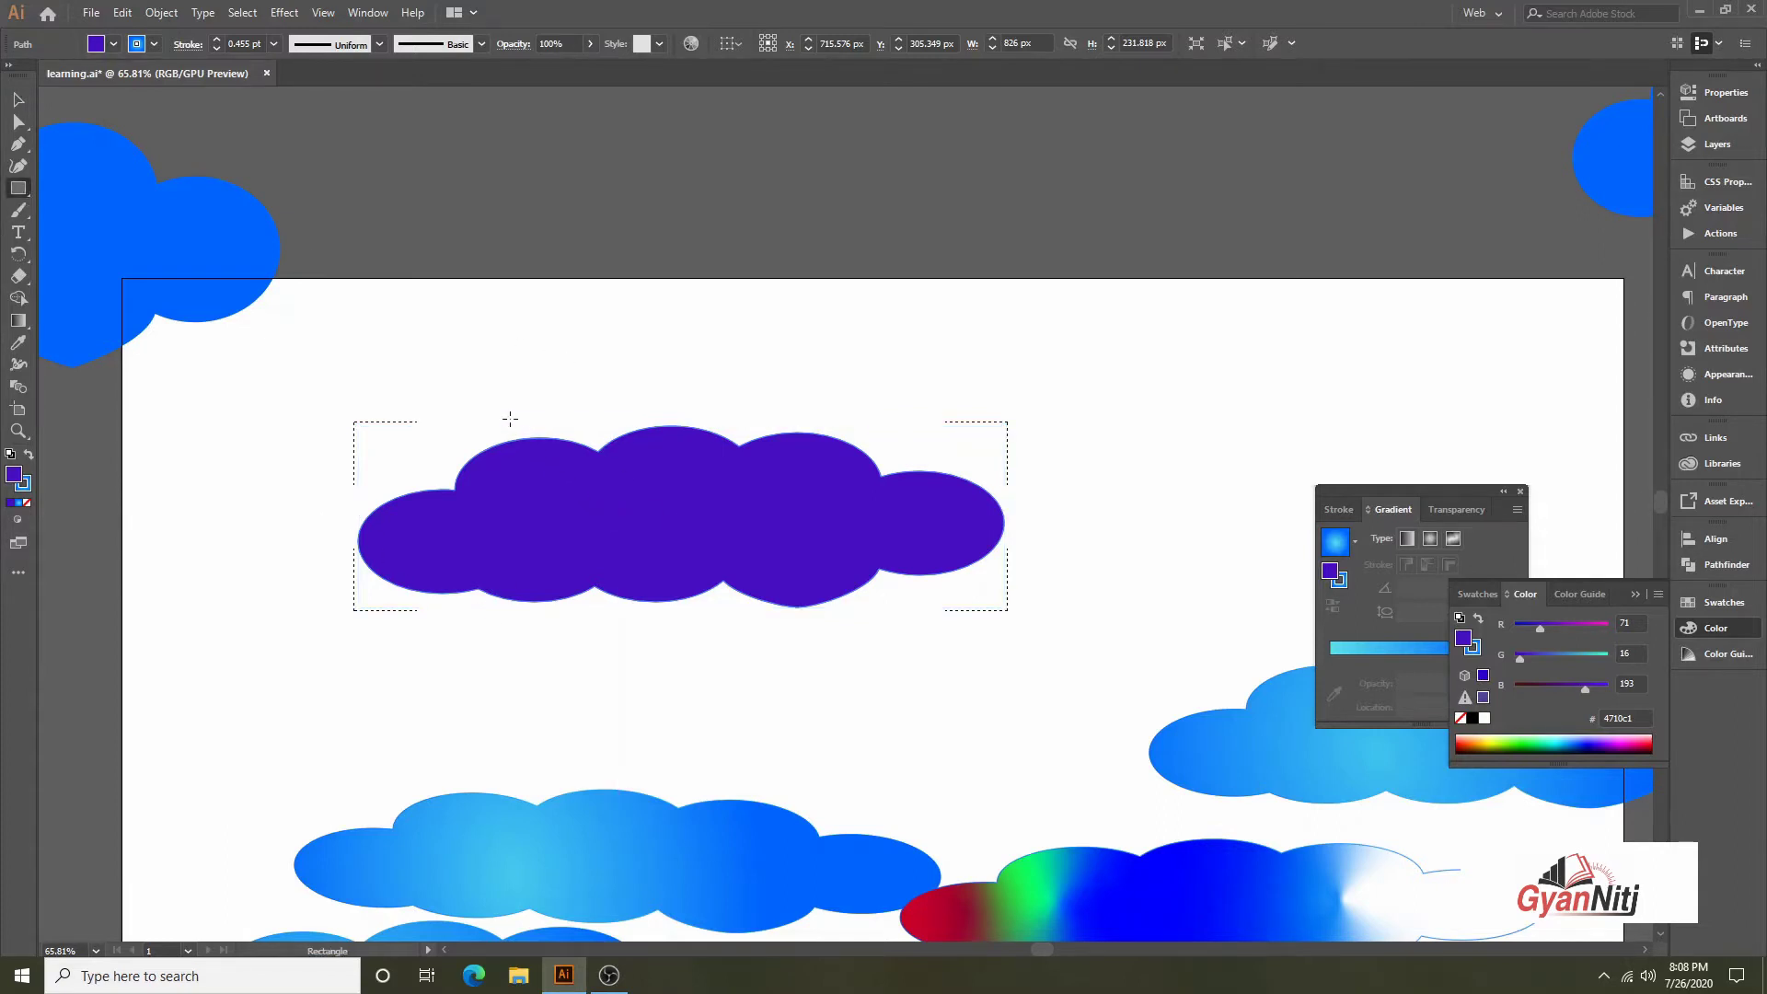
left_click_drag(510, 418, 658, 654)
left_click_drag(750, 389, 871, 623)
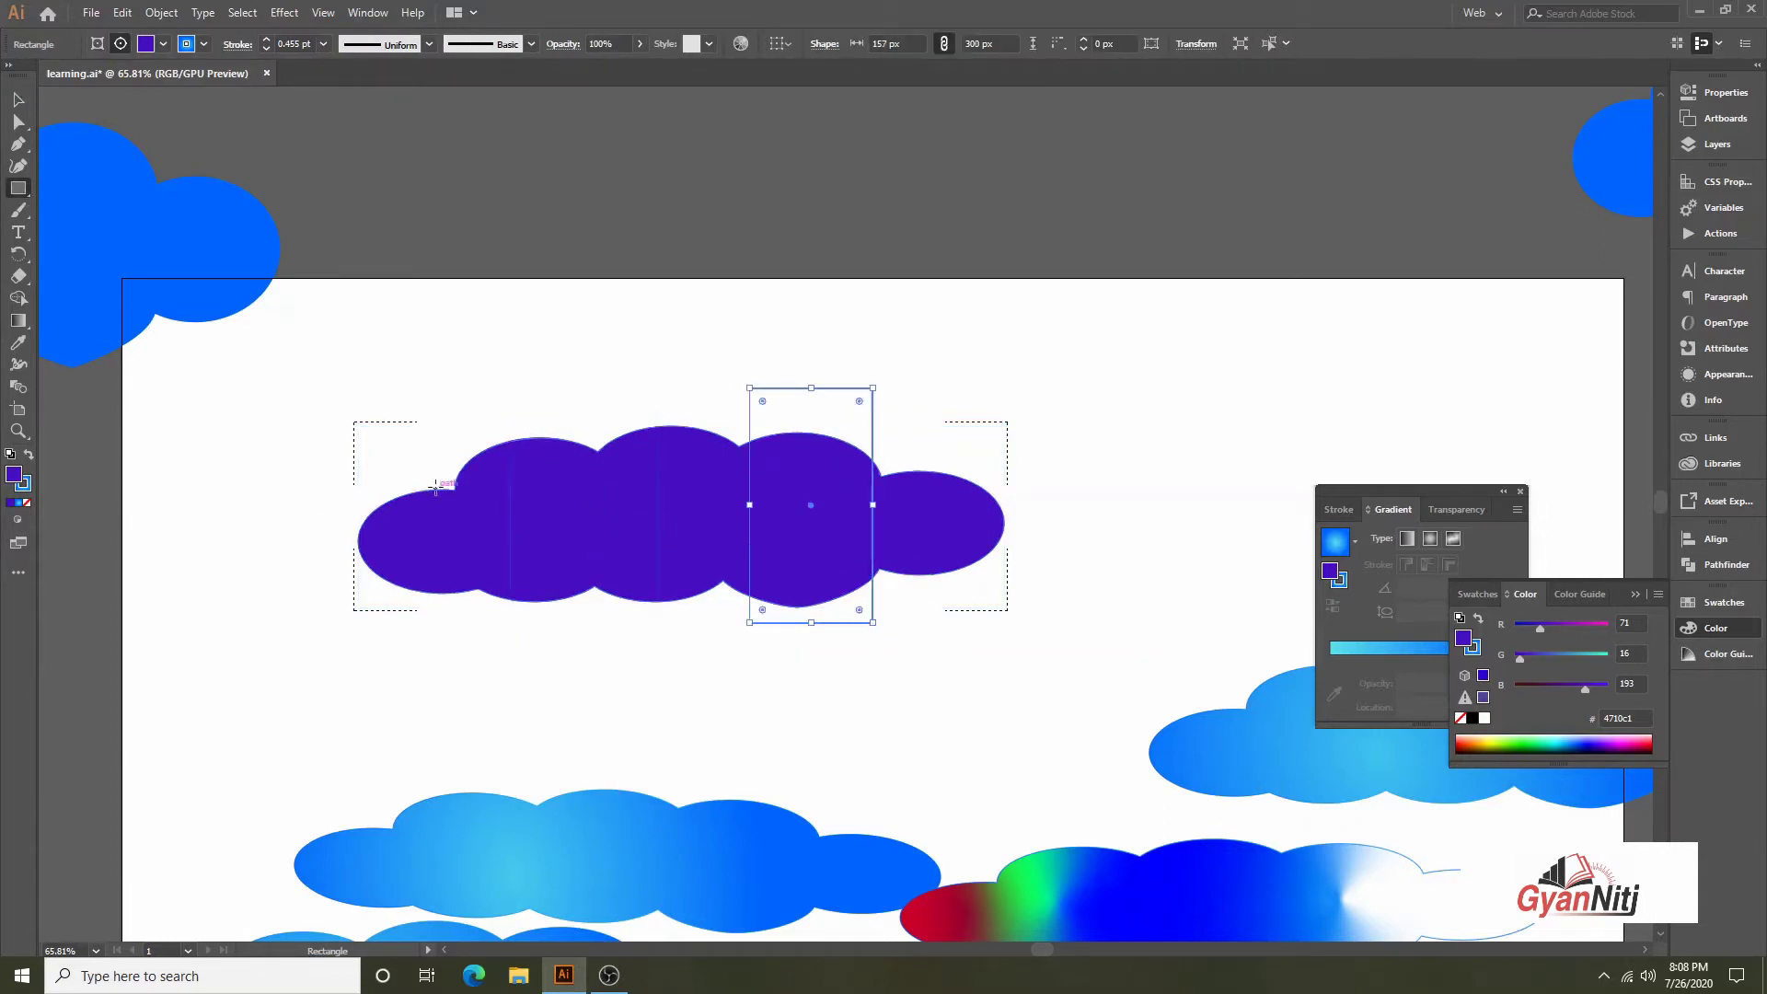
key("period")
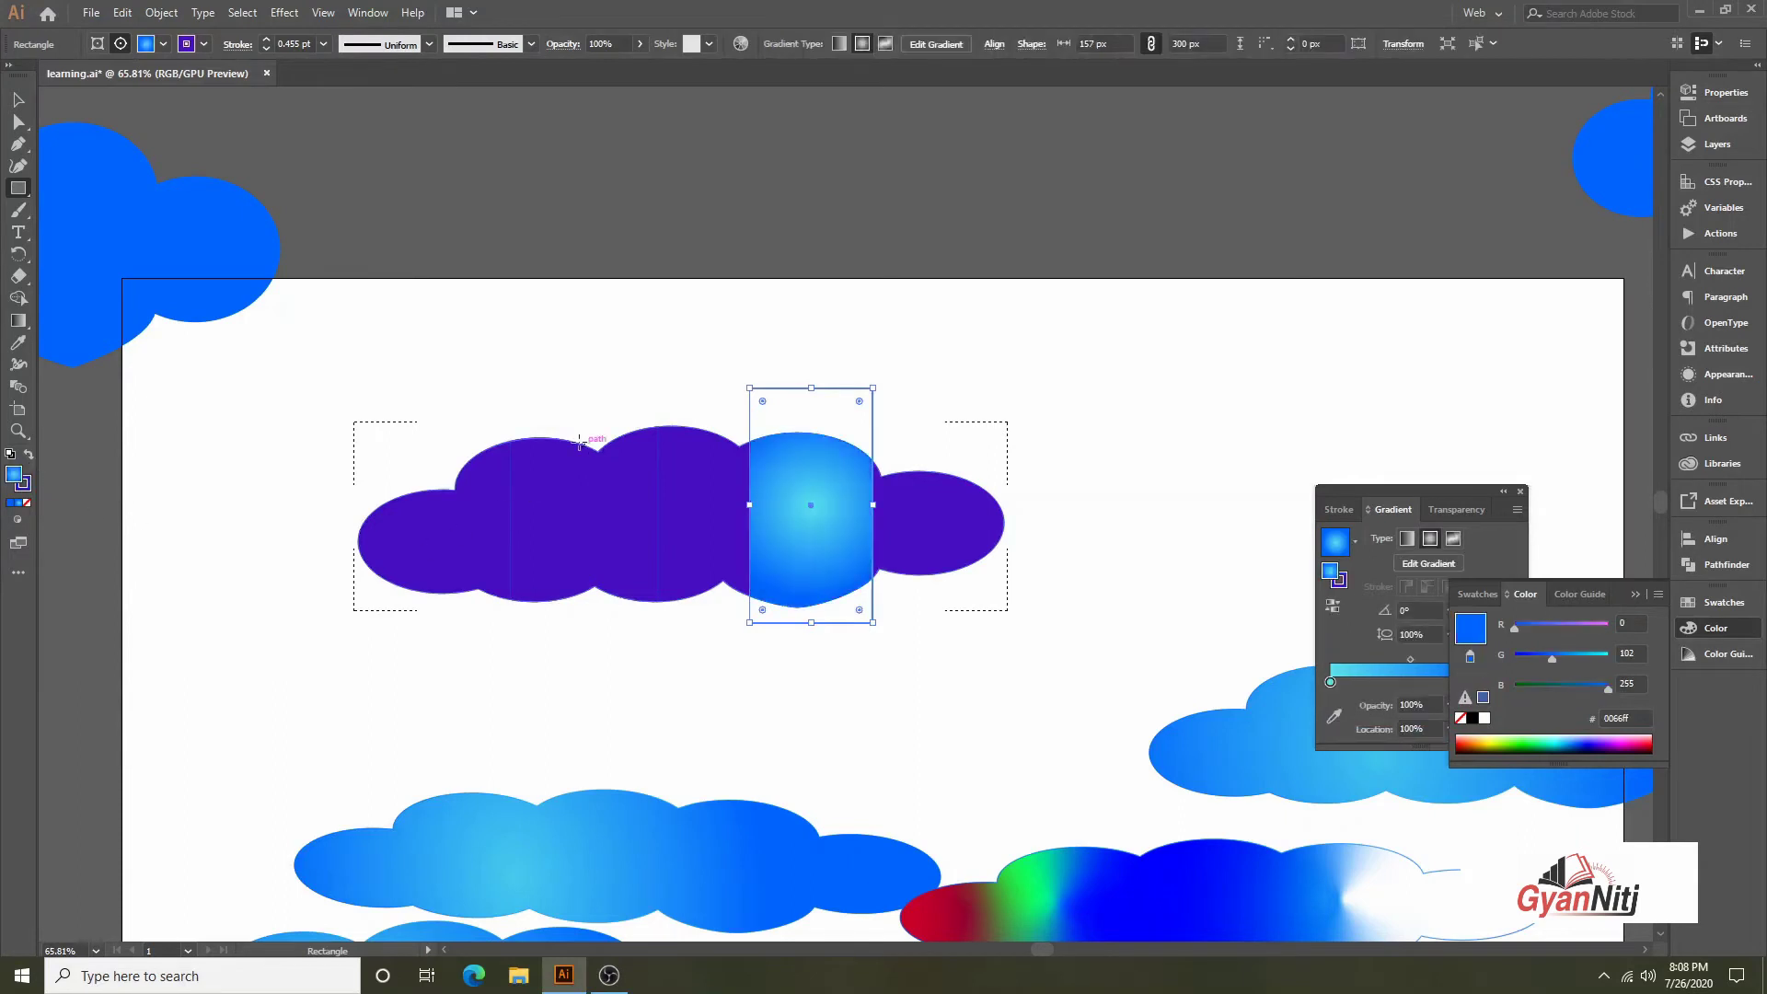
Draw seven more gradient rectangles clipped inside the cloud, then return to Draw Normal
left_click_drag(529, 406, 709, 641)
left_click_drag(322, 382, 505, 503)
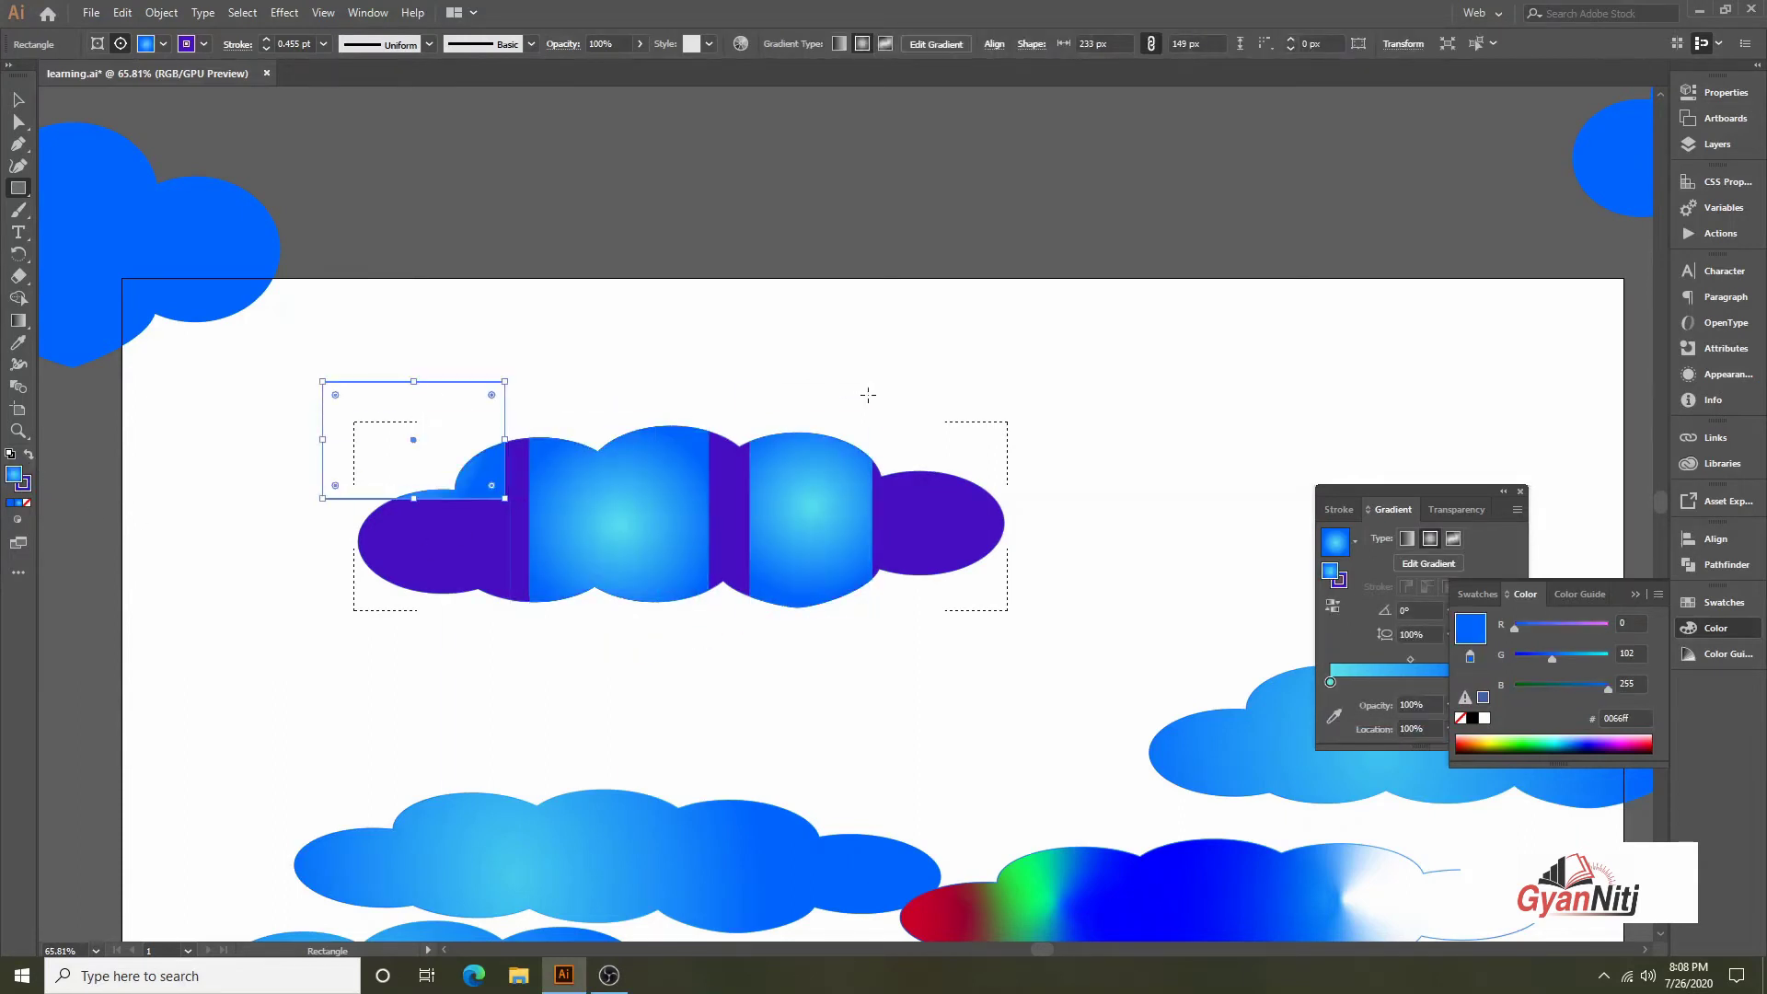
left_click_drag(880, 400, 1005, 481)
left_click_drag(1111, 506, 190, 398)
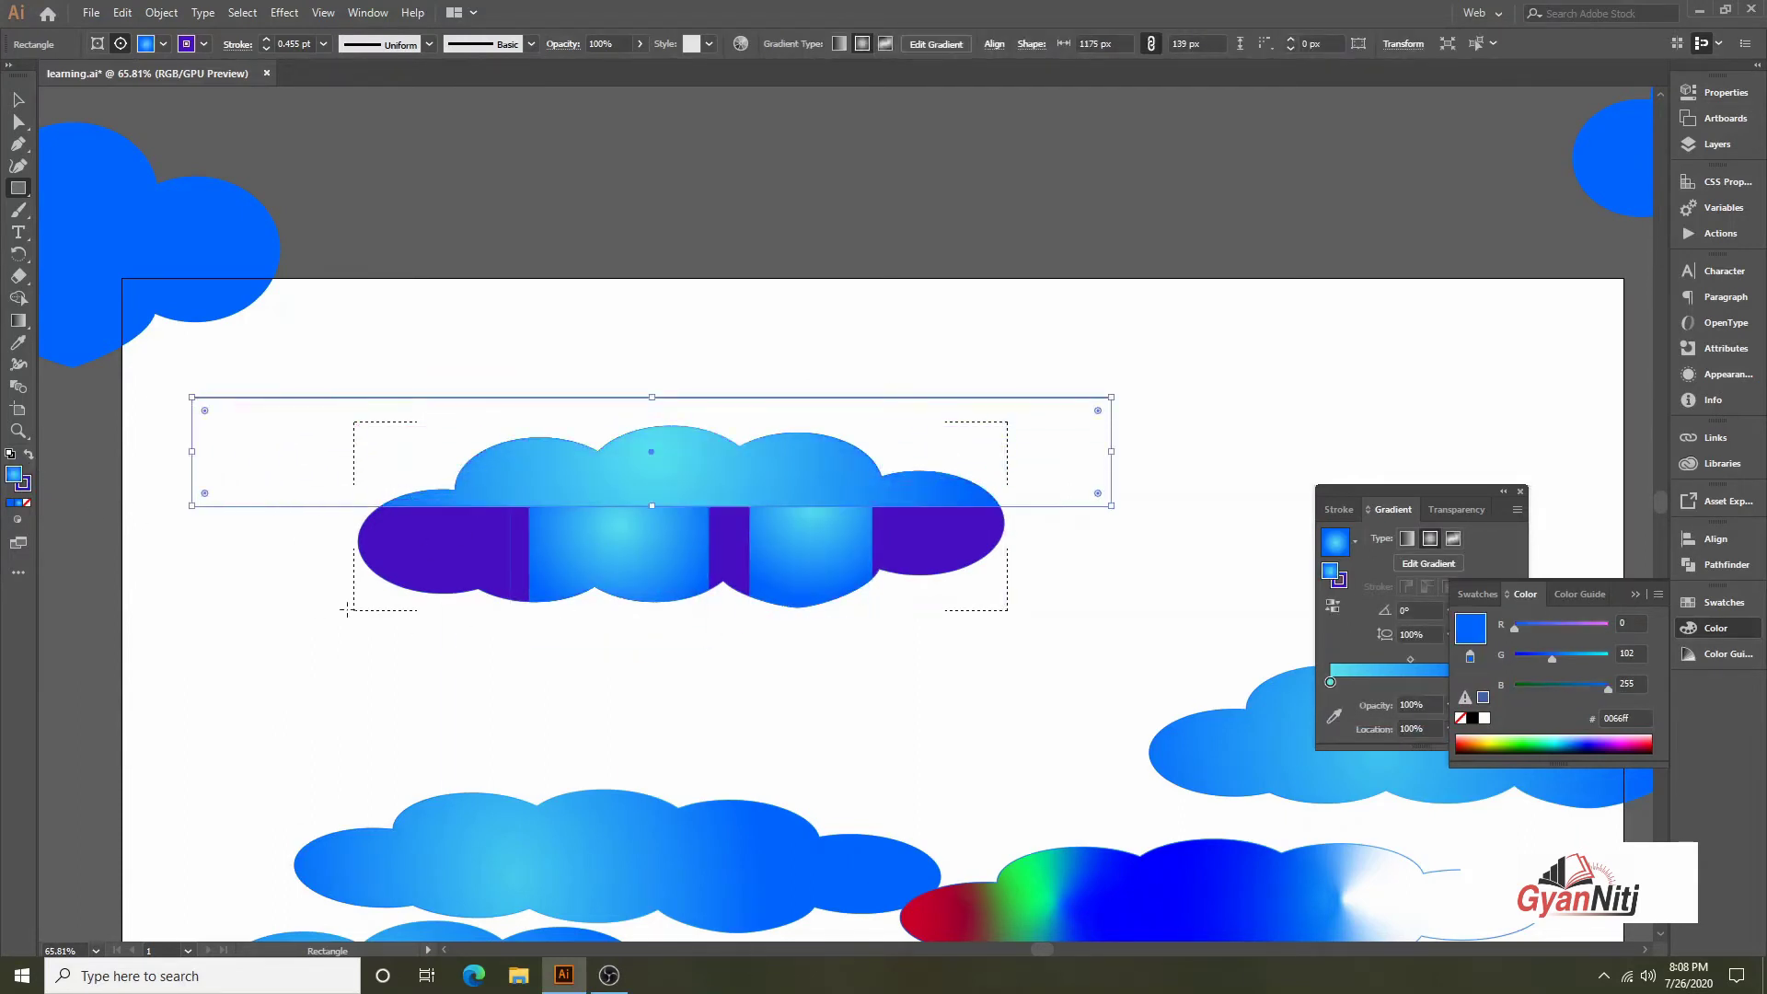
left_click_drag(251, 558, 1078, 724)
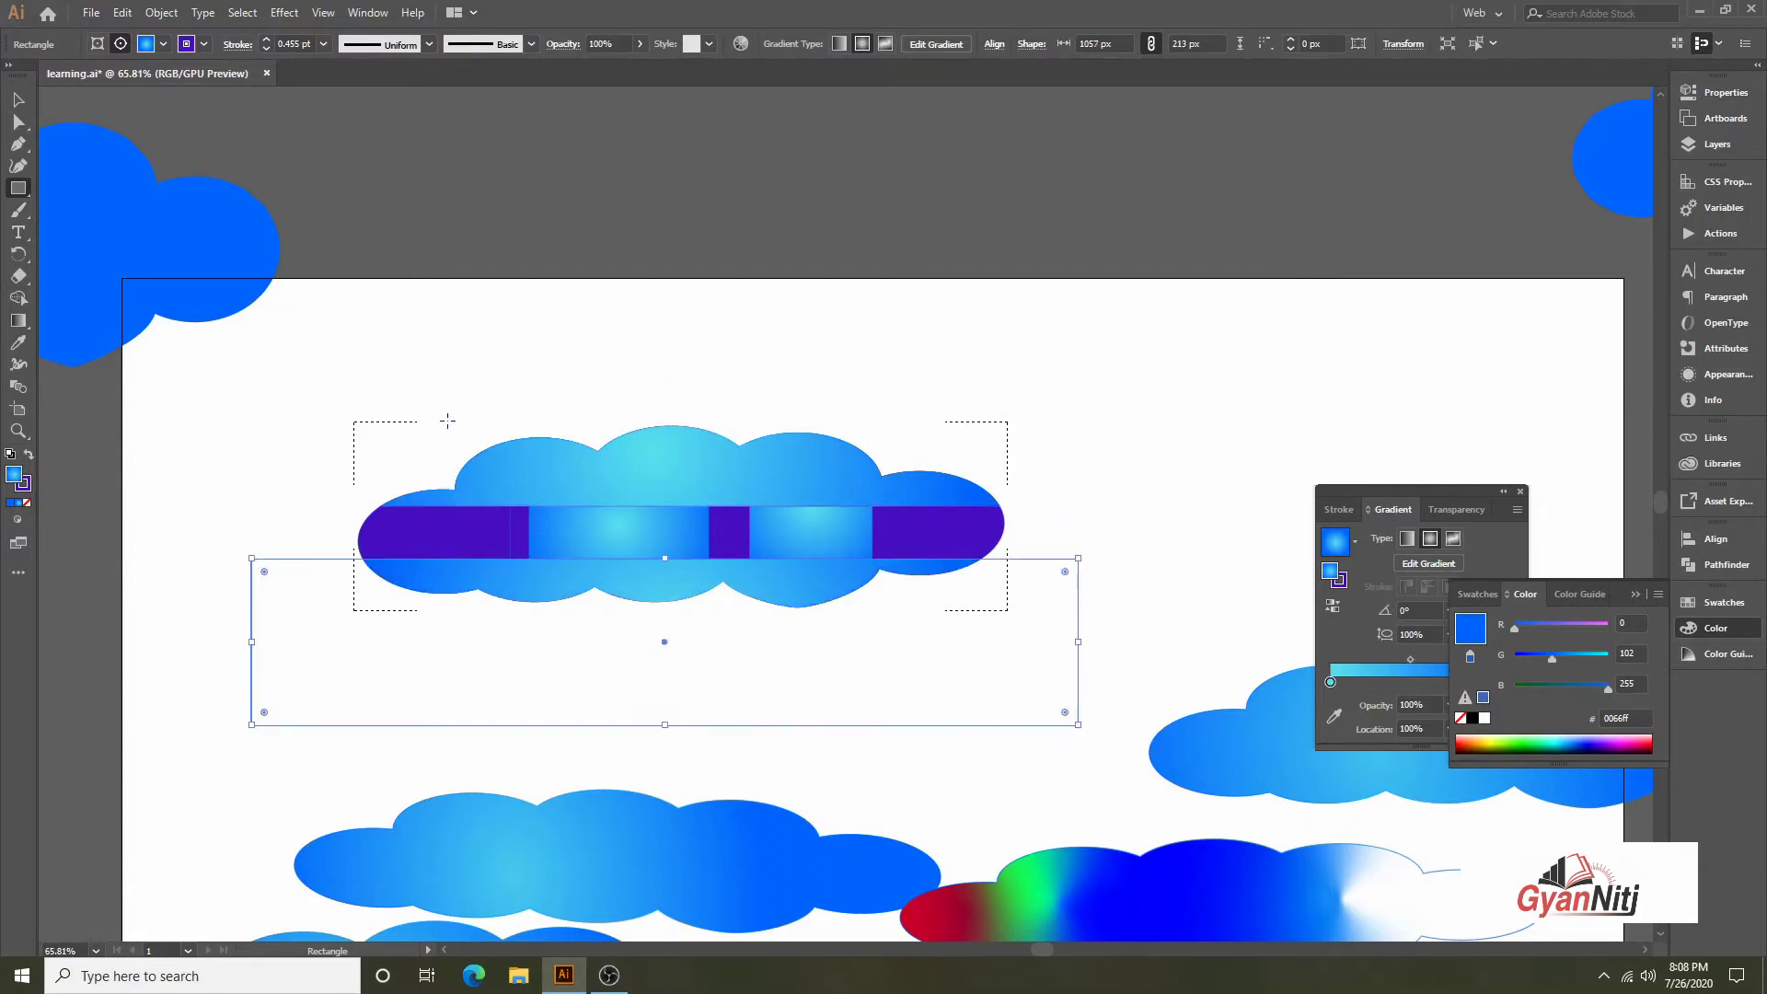
left_click_drag(444, 415, 458, 628)
left_click_drag(948, 354, 975, 655)
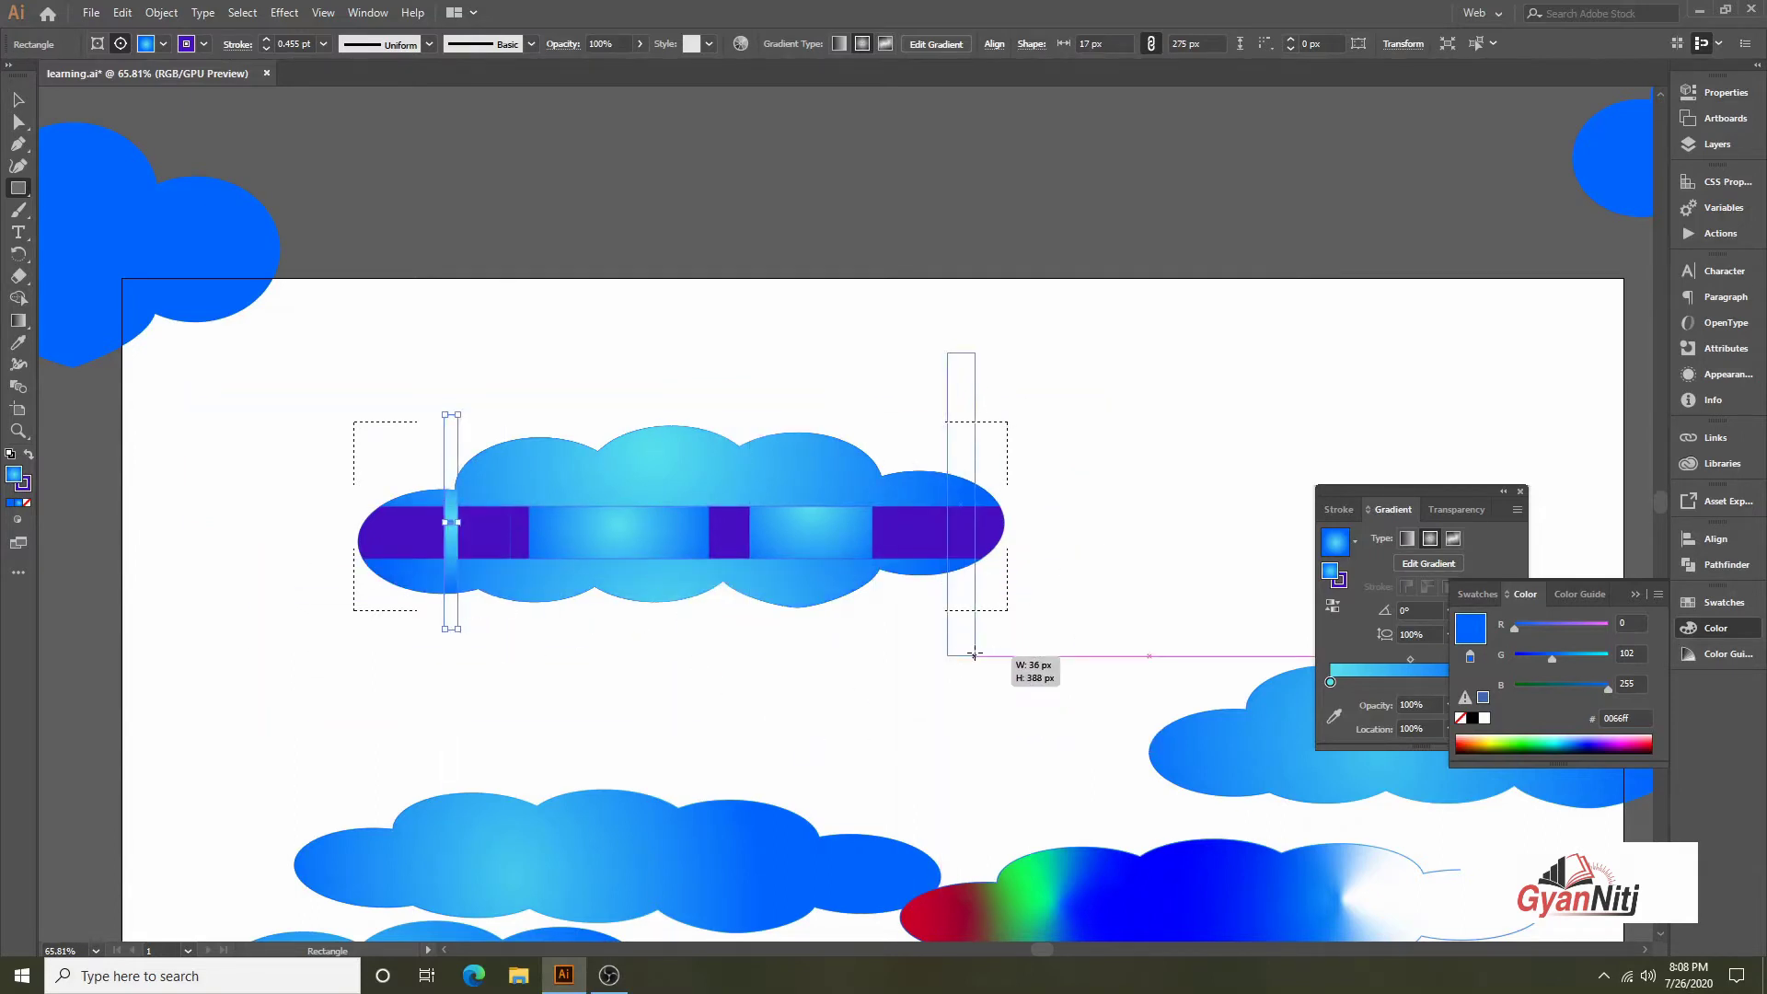
left_click(17, 519)
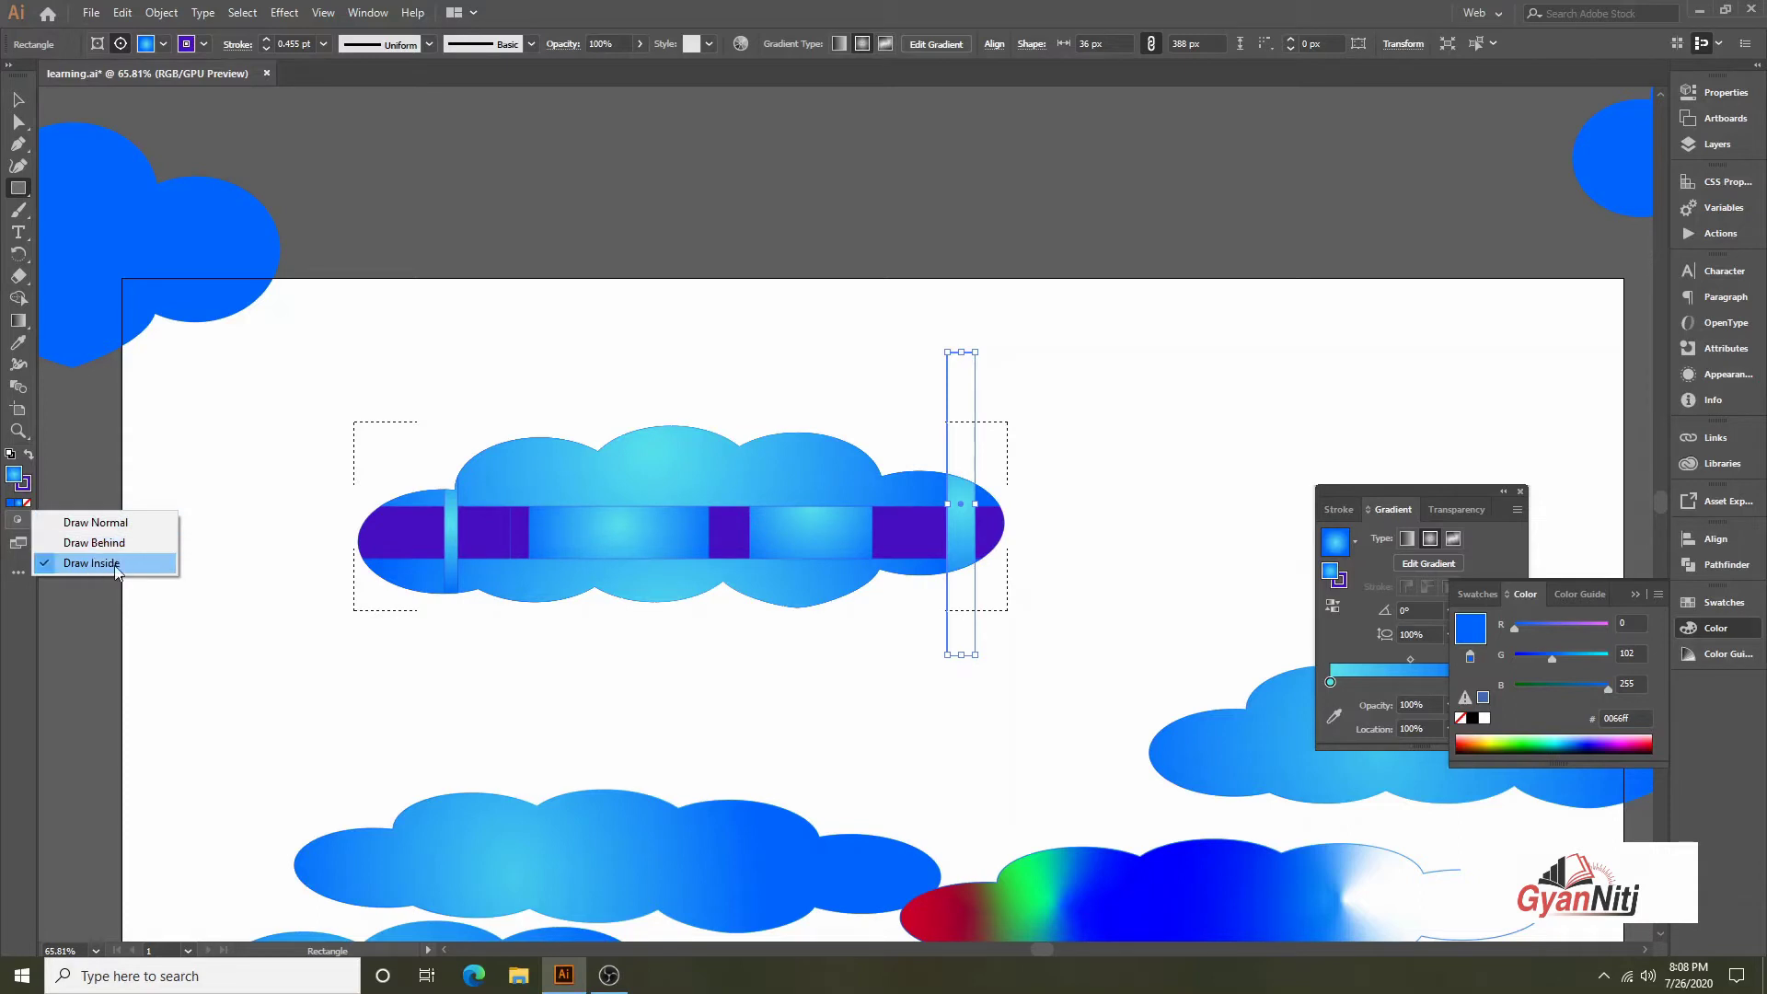
left_click(97, 522)
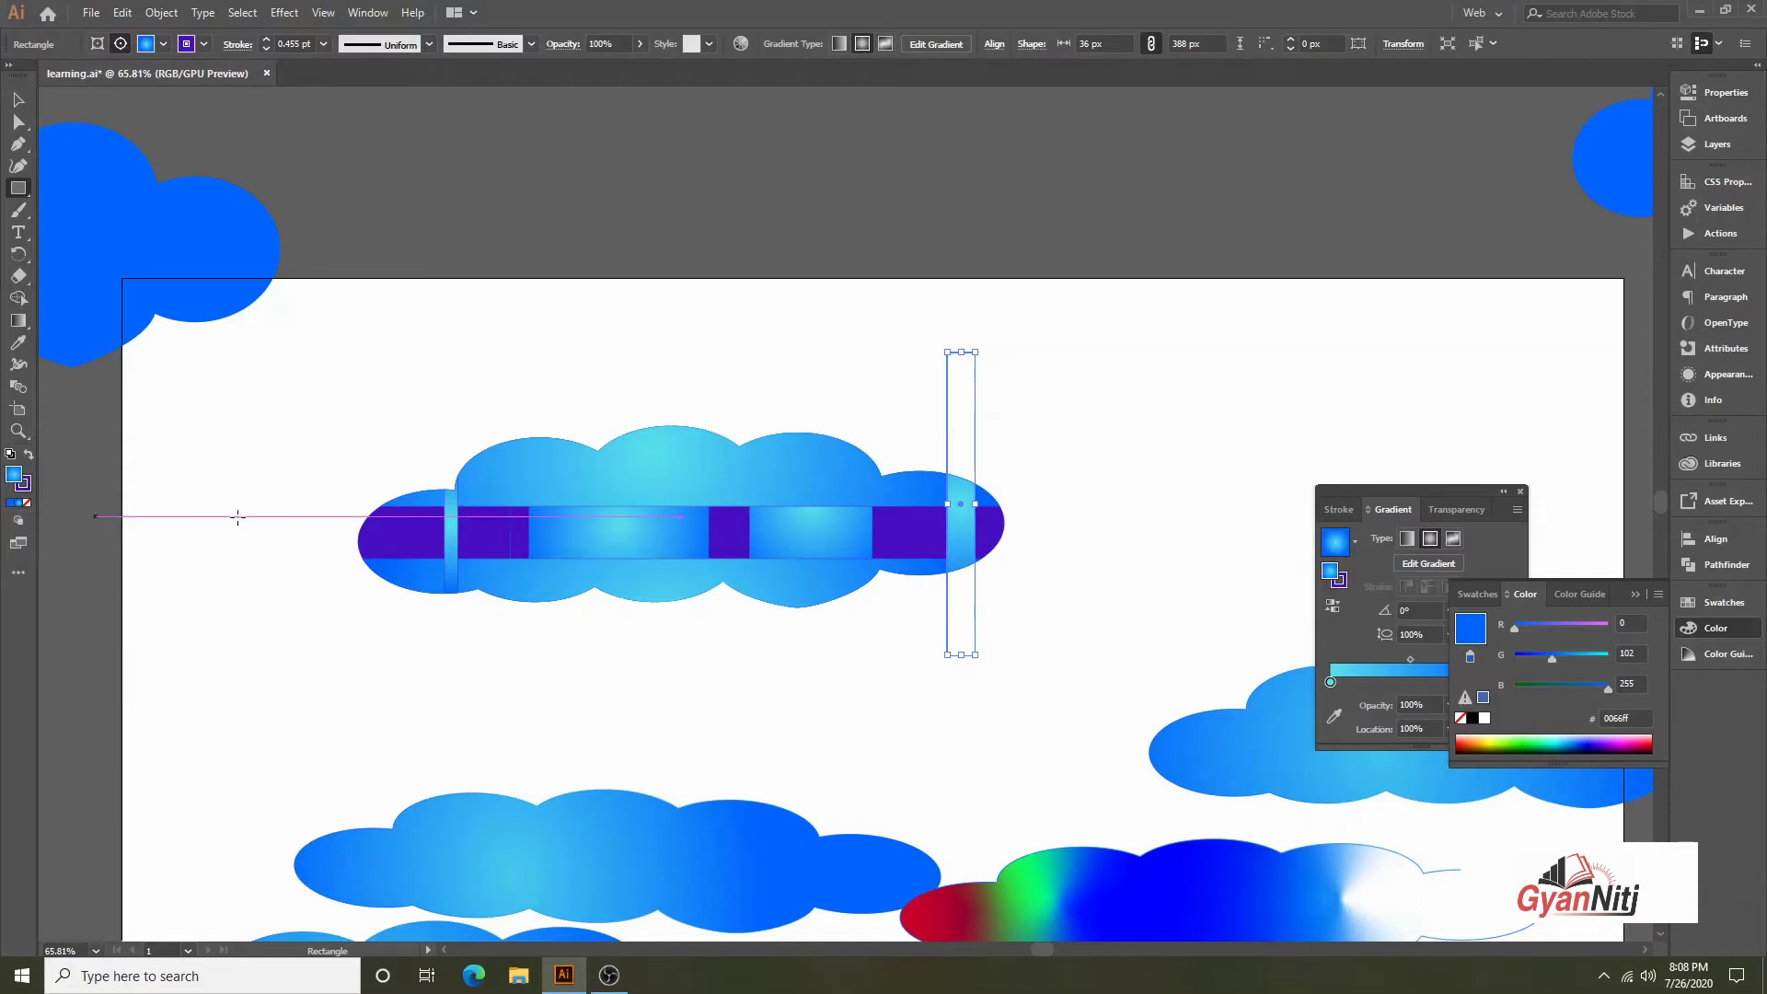
Select the clipped cloud group and draw two gradient squares and a long bar over it
key("v")
left_click(871, 750)
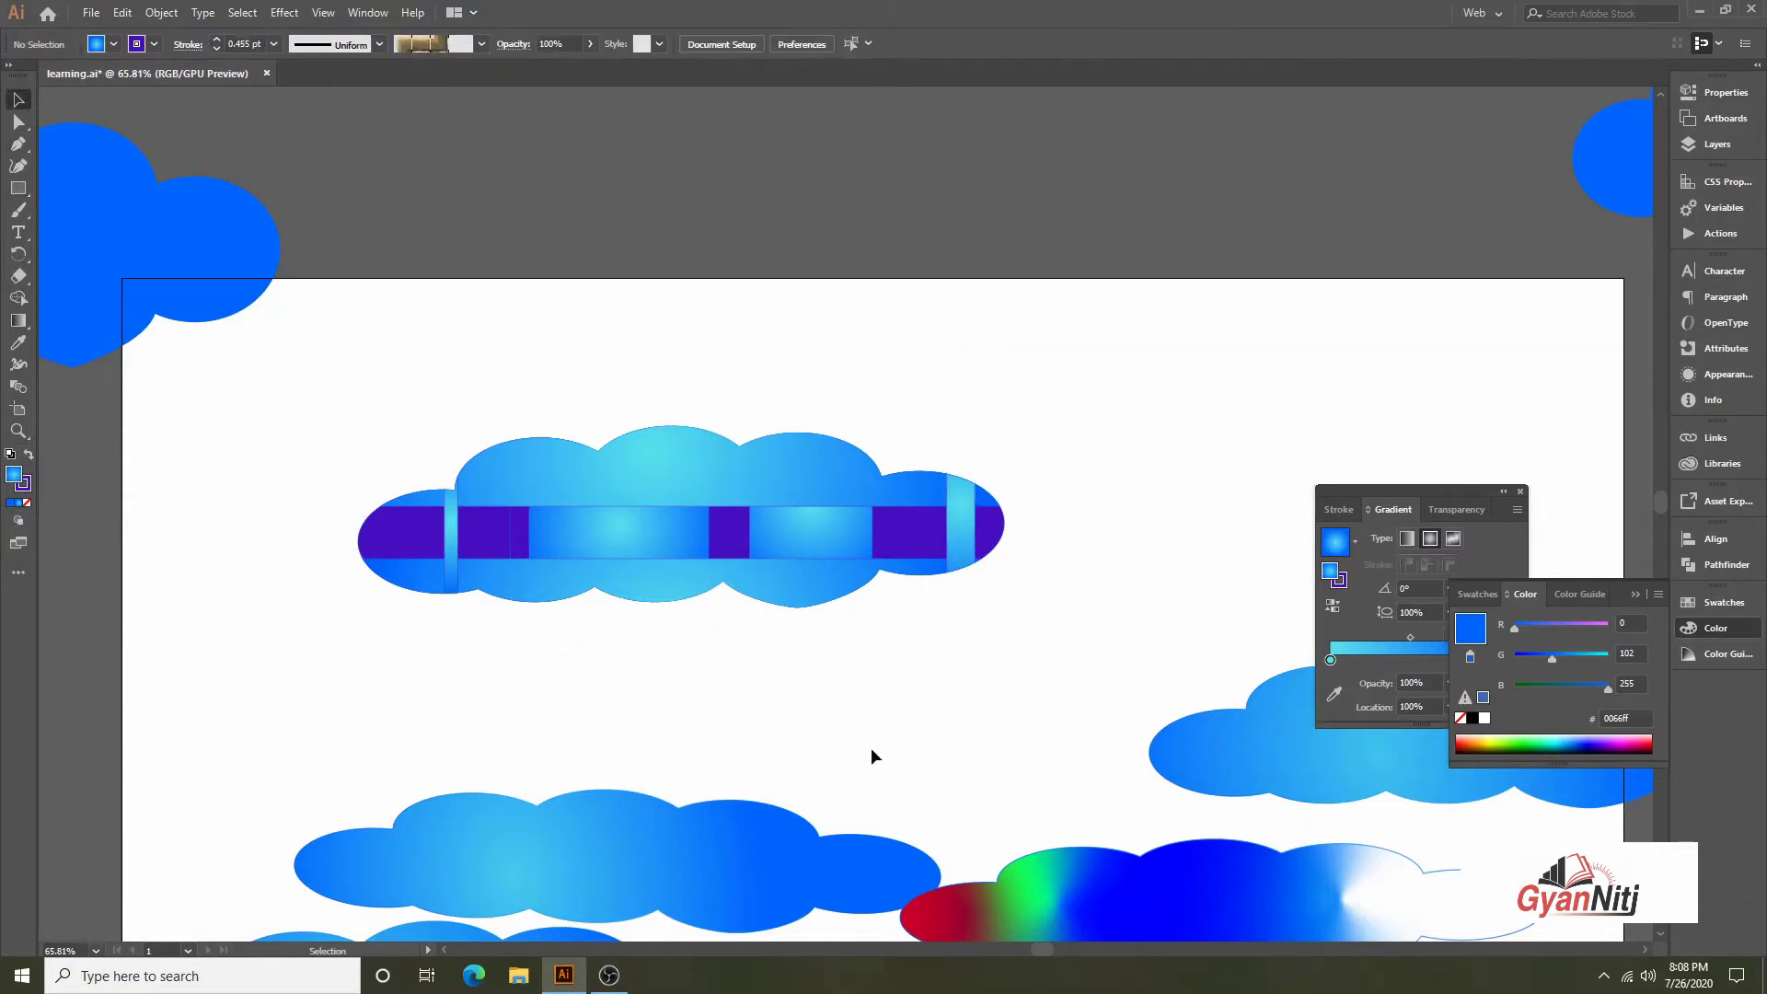
left_click(647, 571)
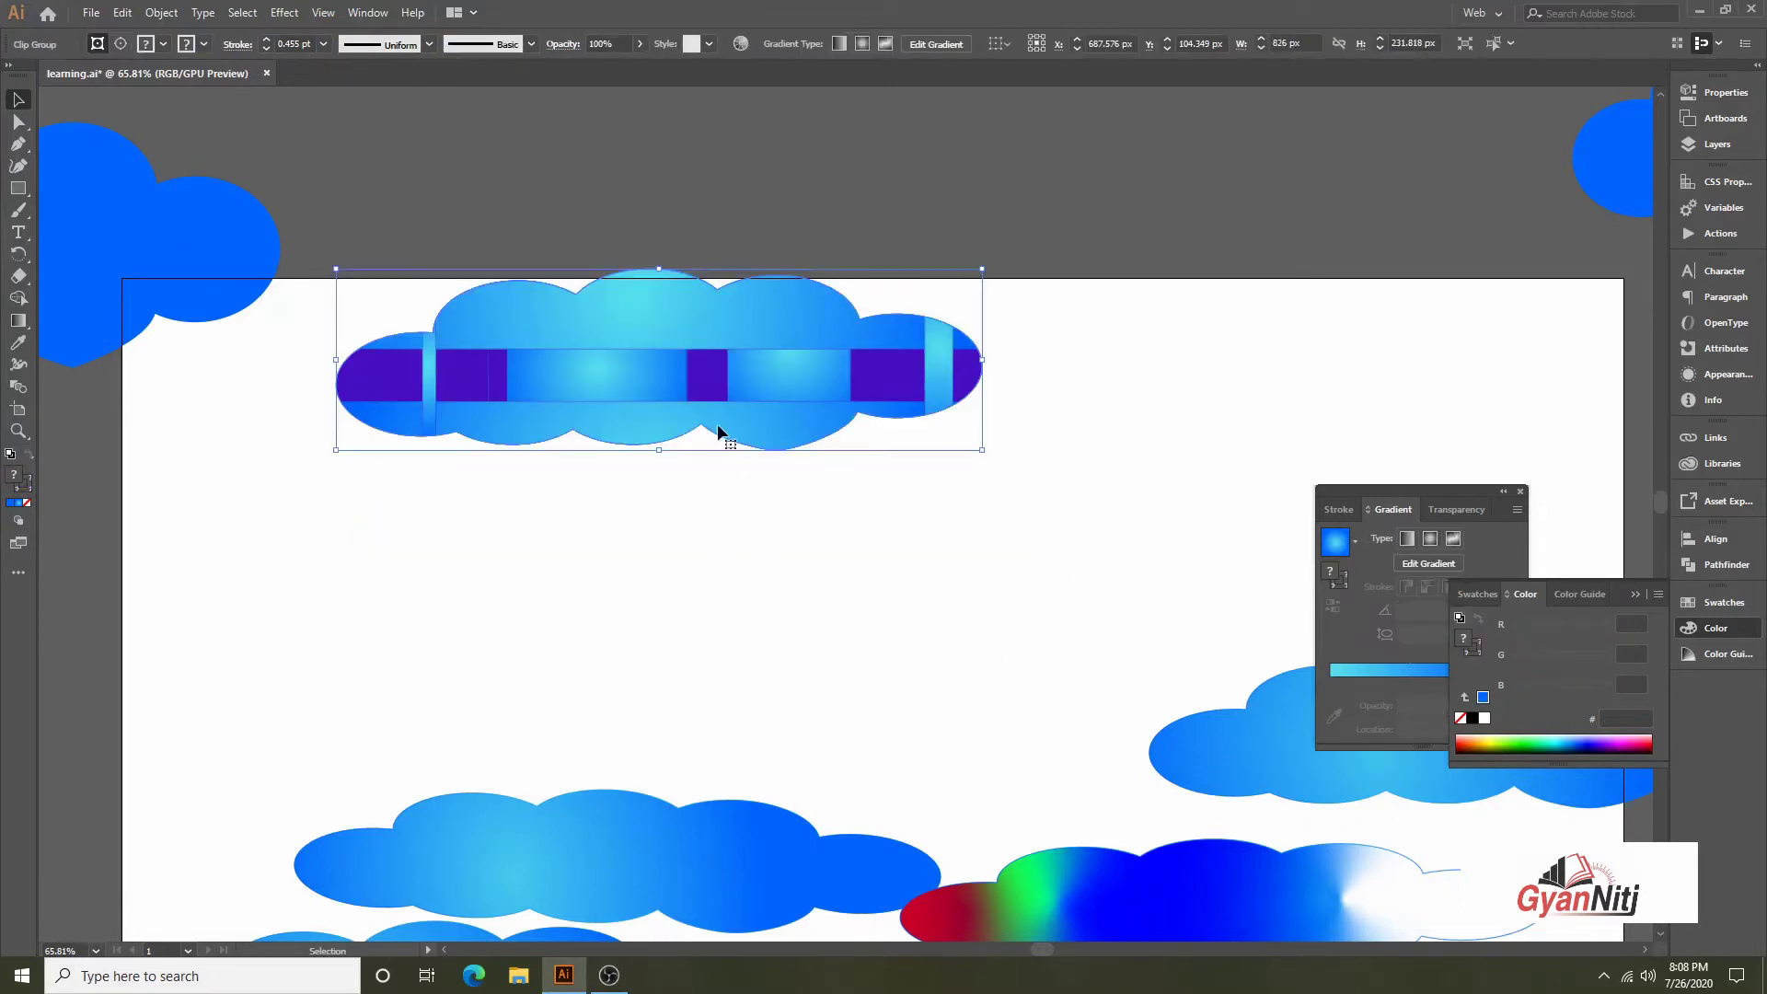
left_click_drag(479, 388, 699, 684)
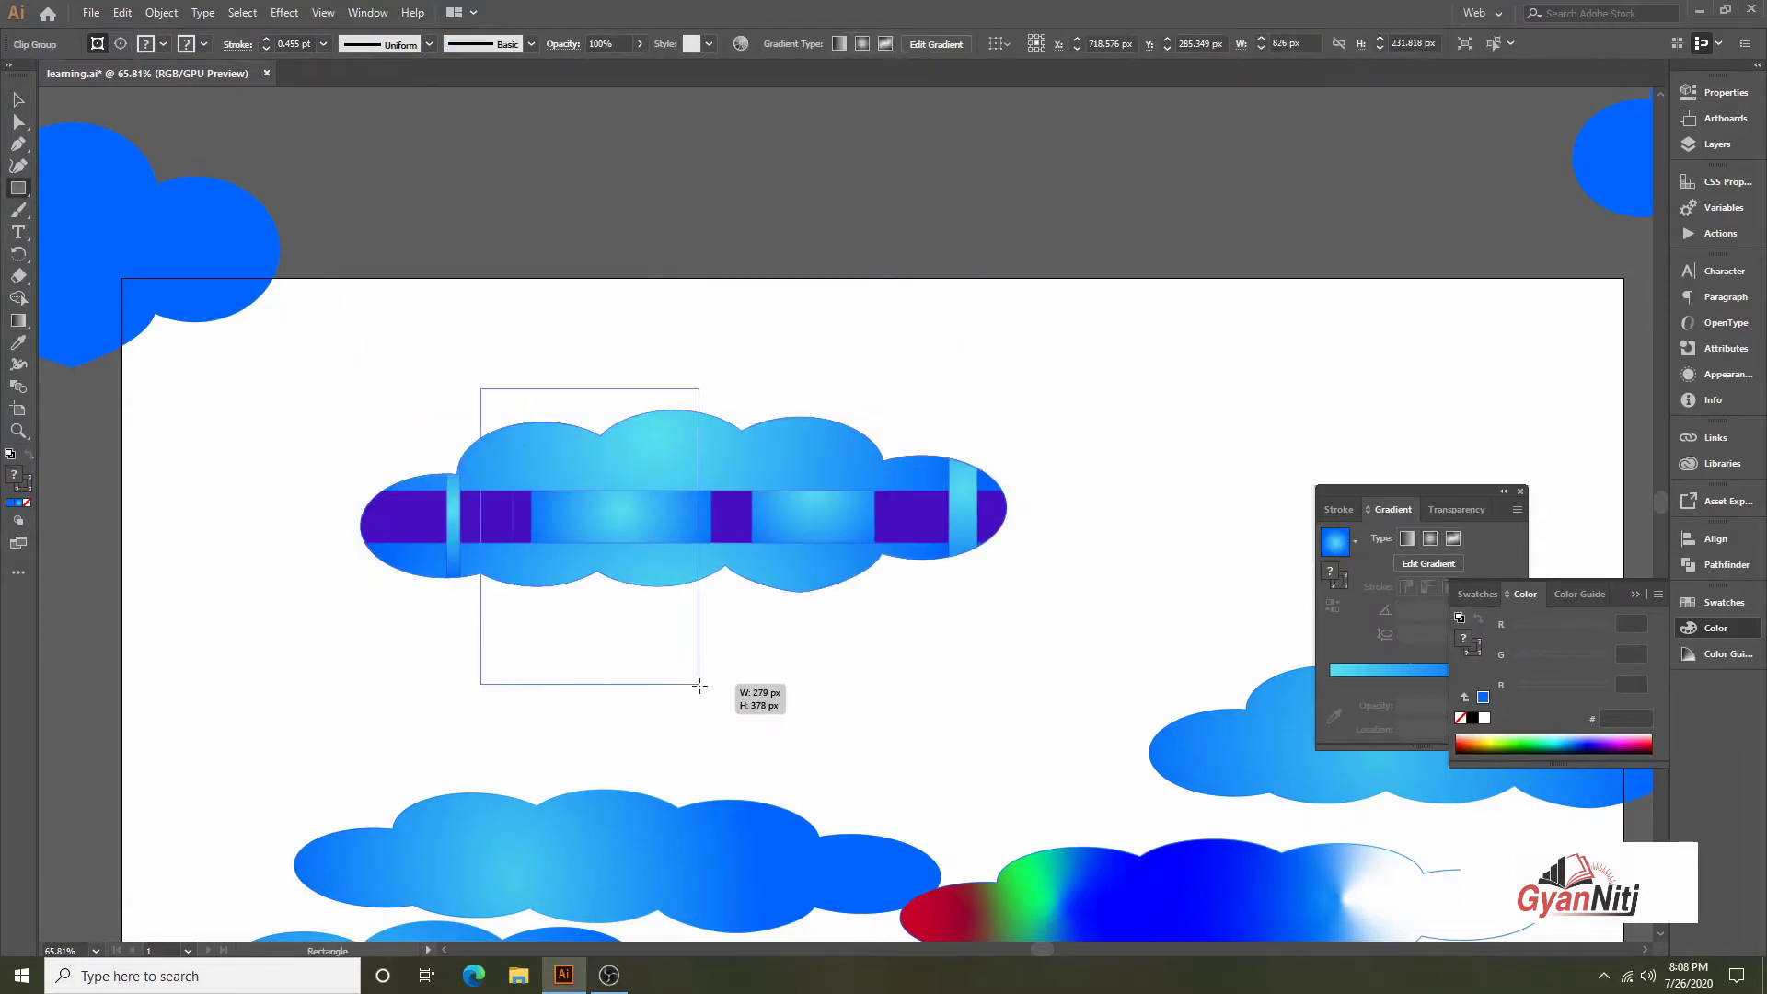
left_click_drag(767, 381, 976, 675)
left_click_drag(339, 457, 1001, 514)
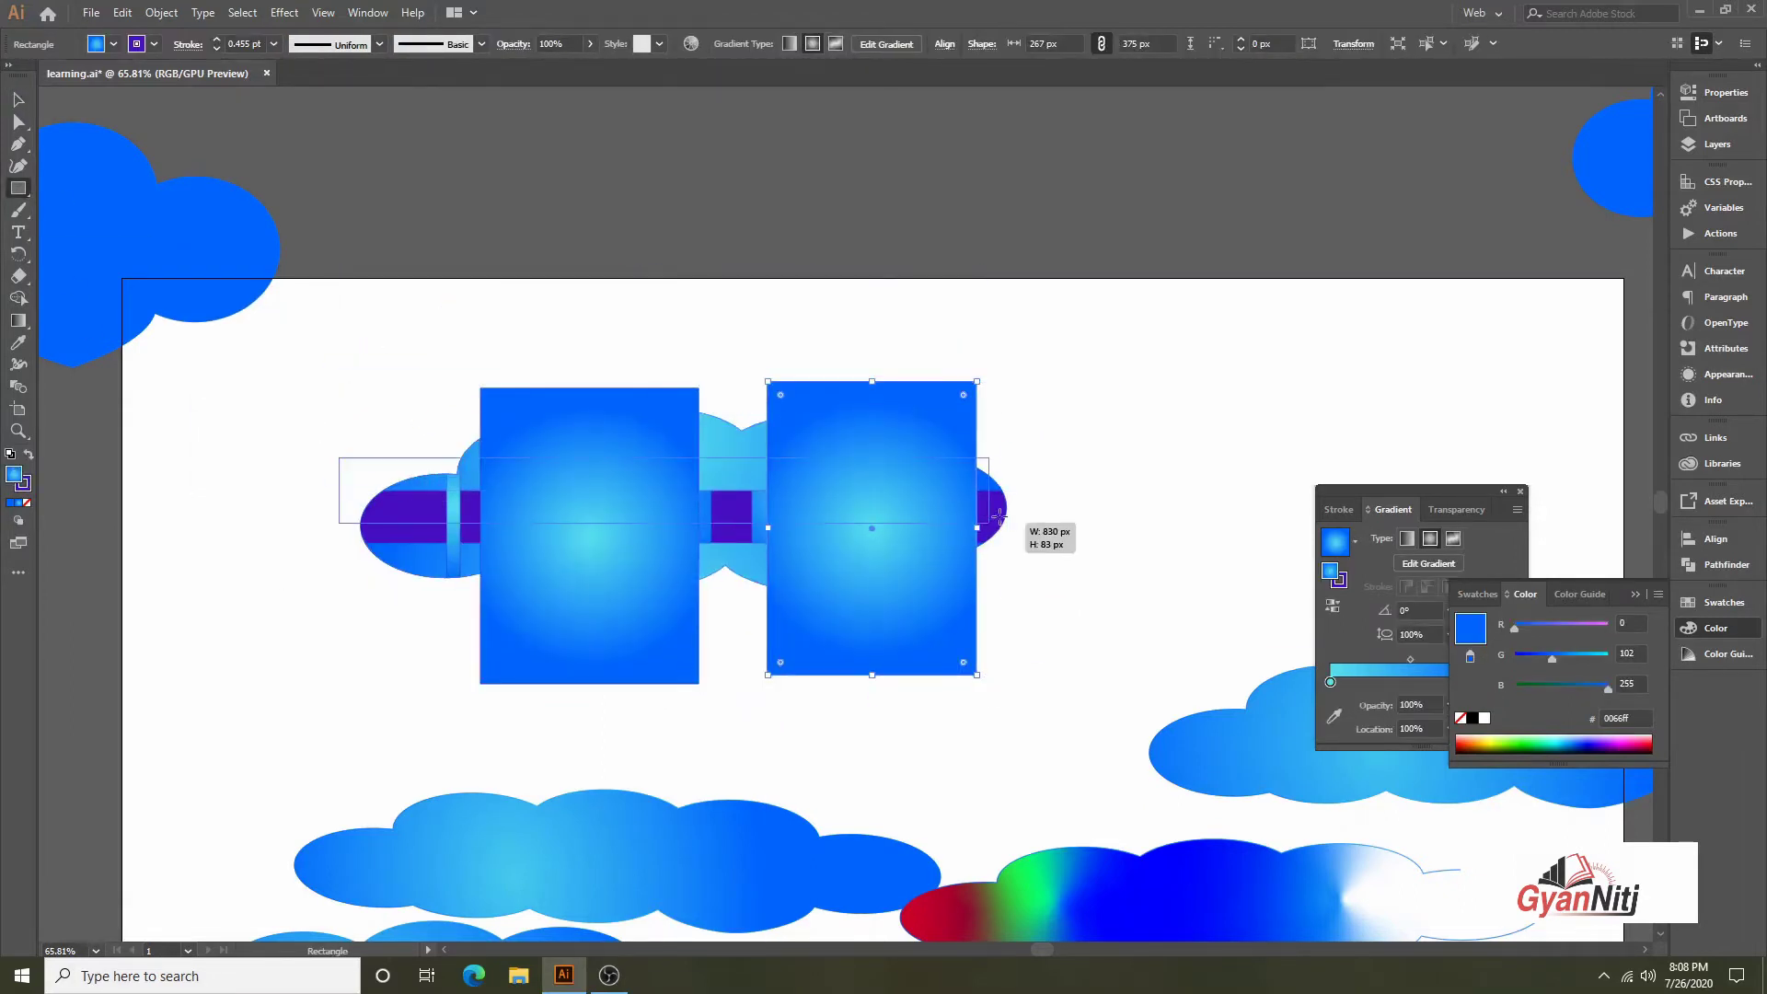
Marquee-select the rectangles and clipped cloud and delete them
key("v")
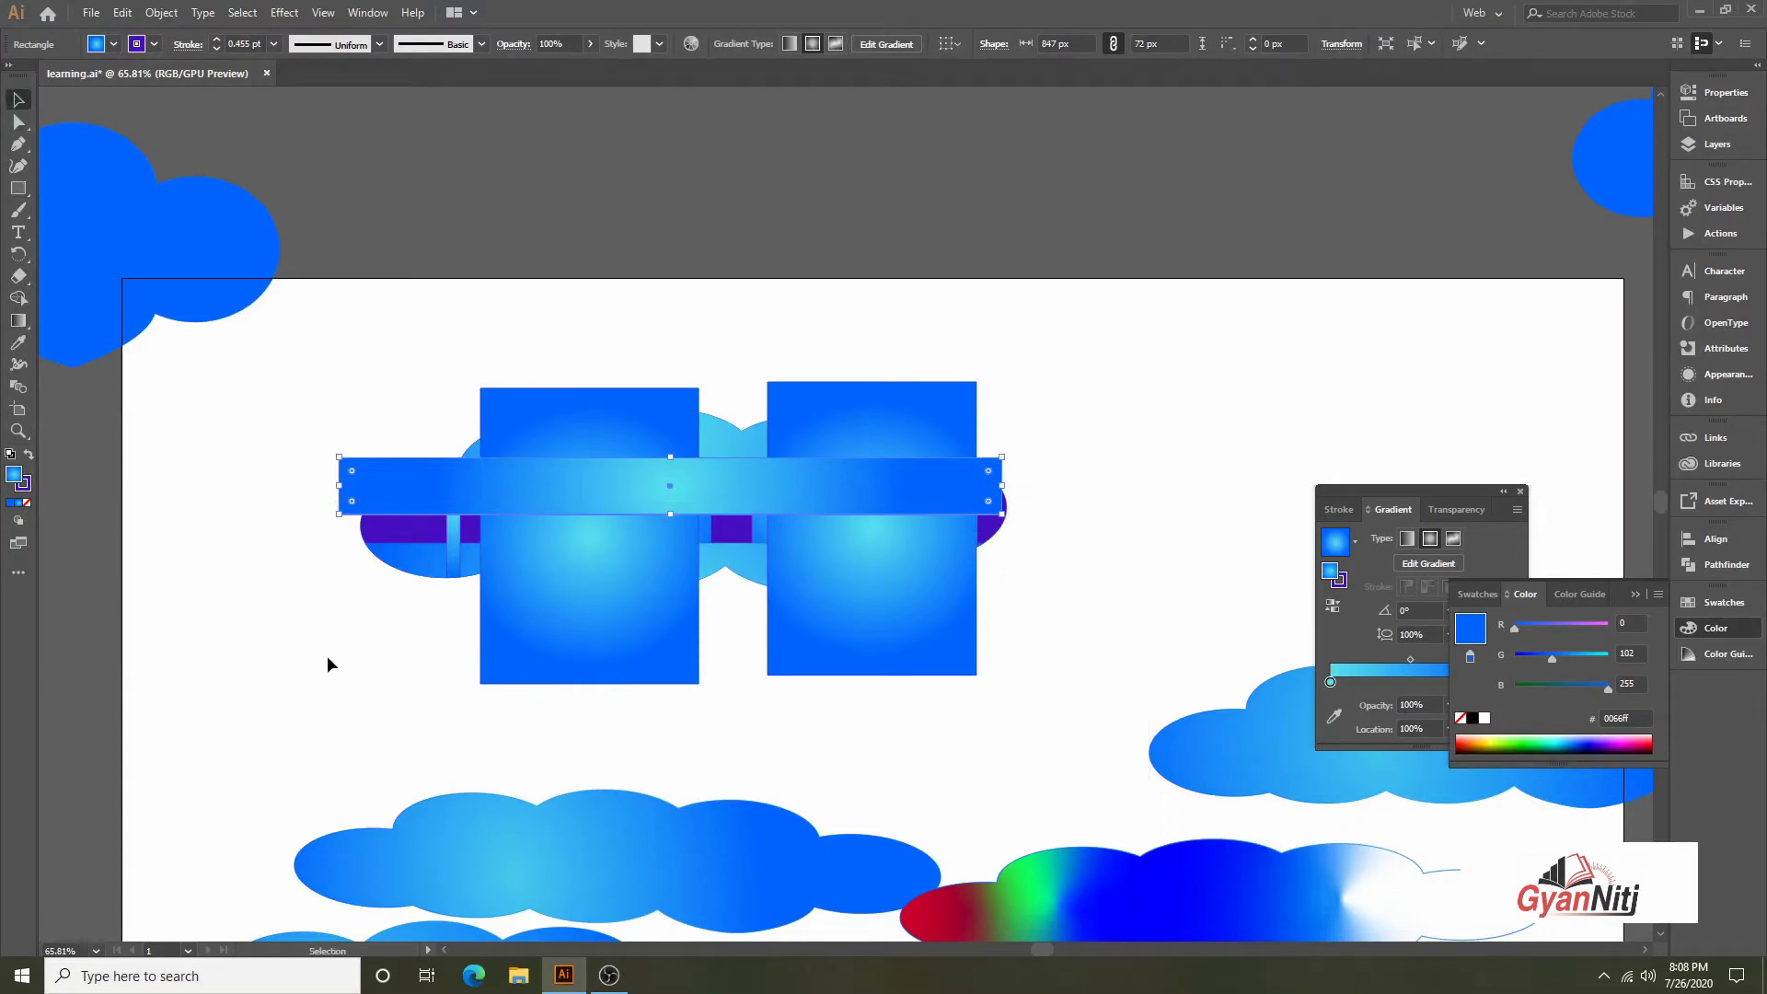
left_click_drag(329, 664, 1010, 402)
key("Delete")
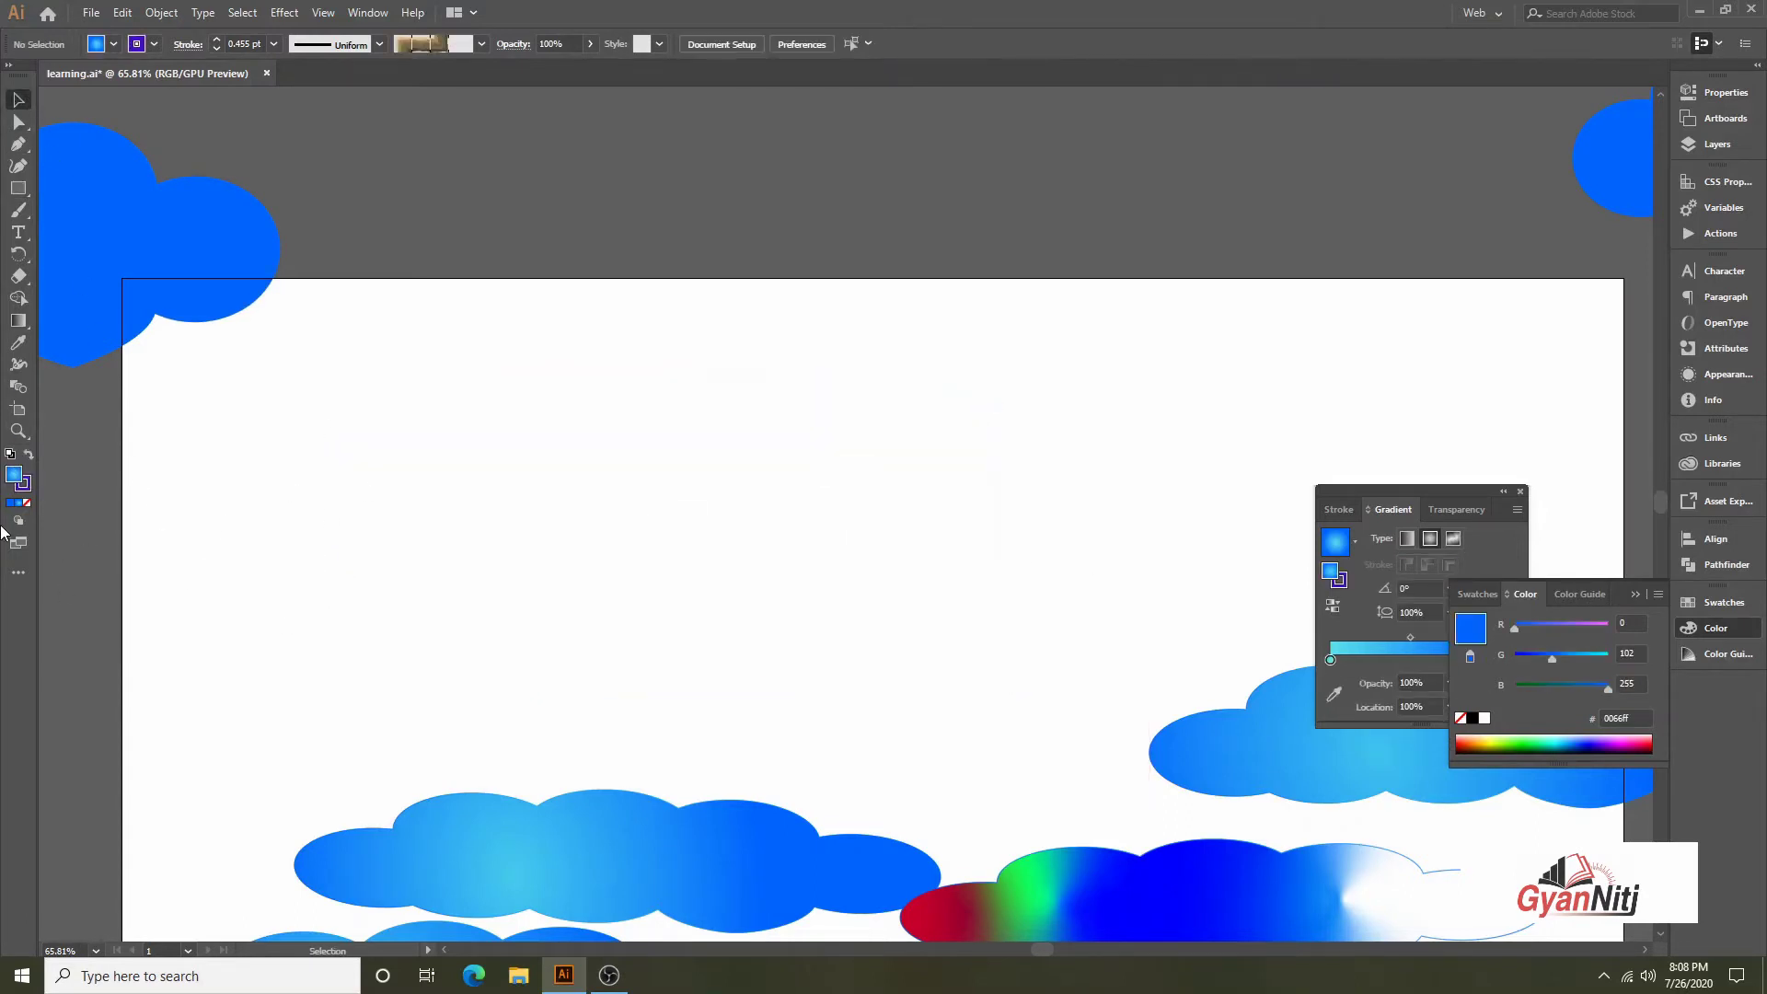
Keep Normal drawing mode and move a solid blue cloud down onto the artboard's top left
left_click(20, 519)
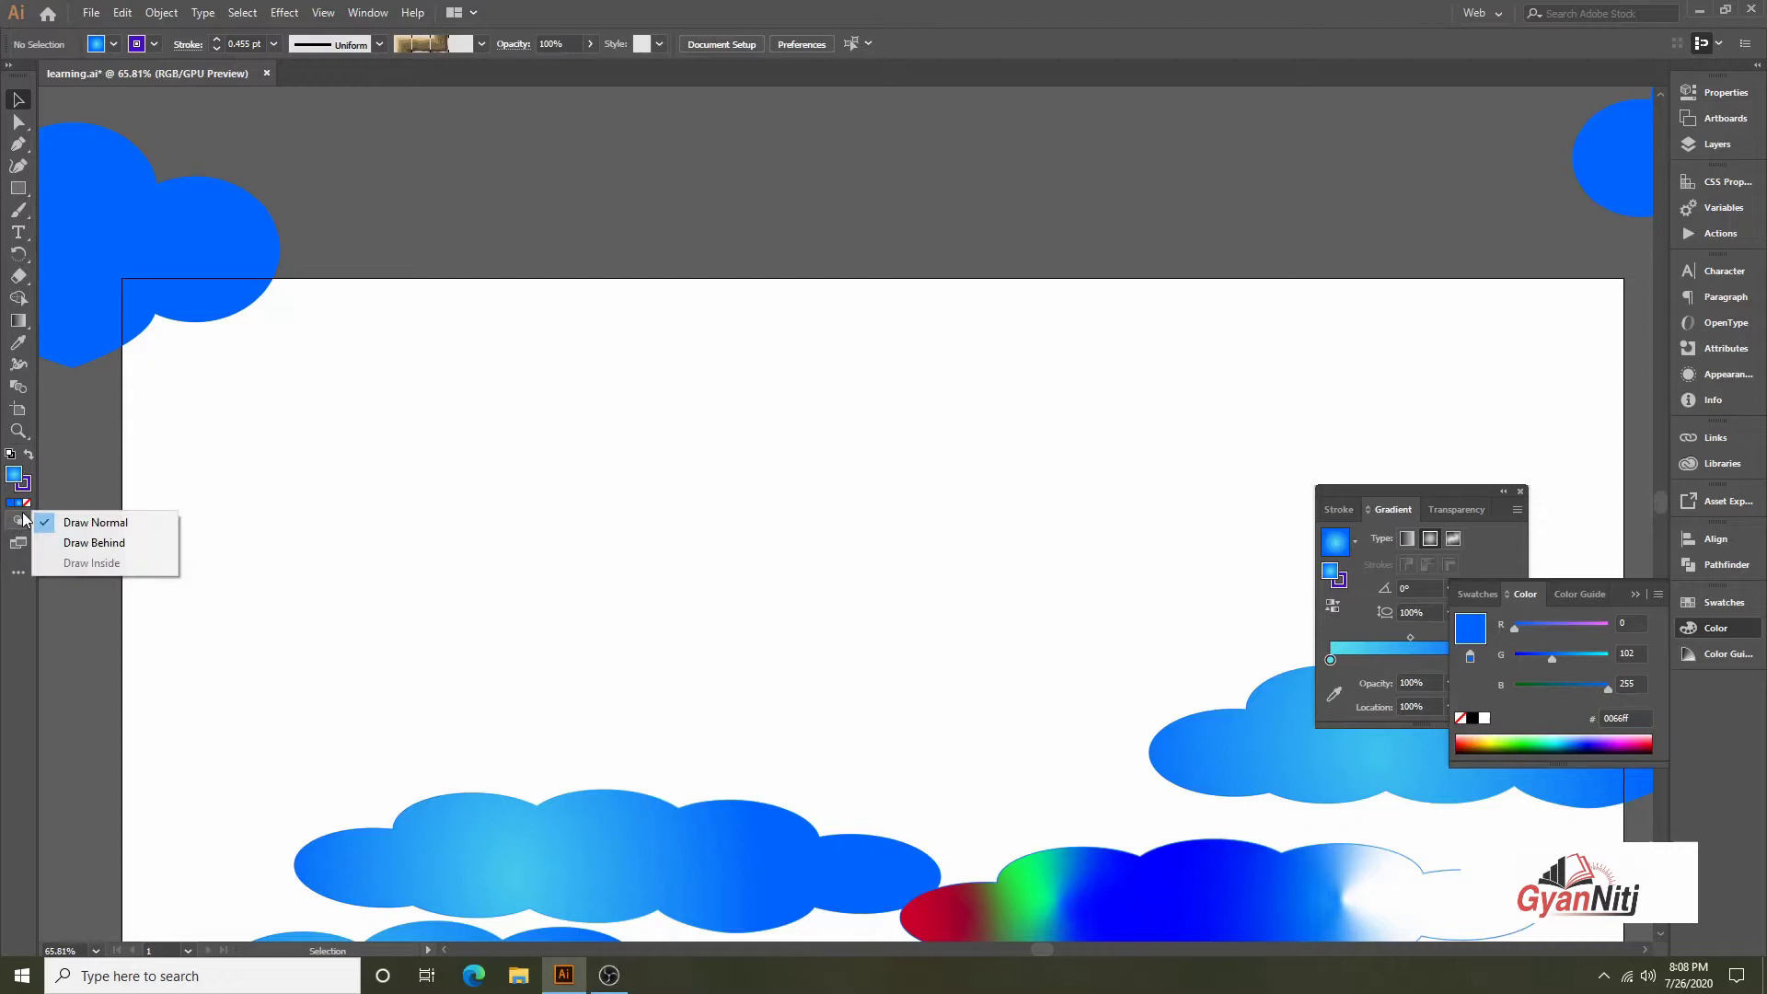
left_click(5, 573)
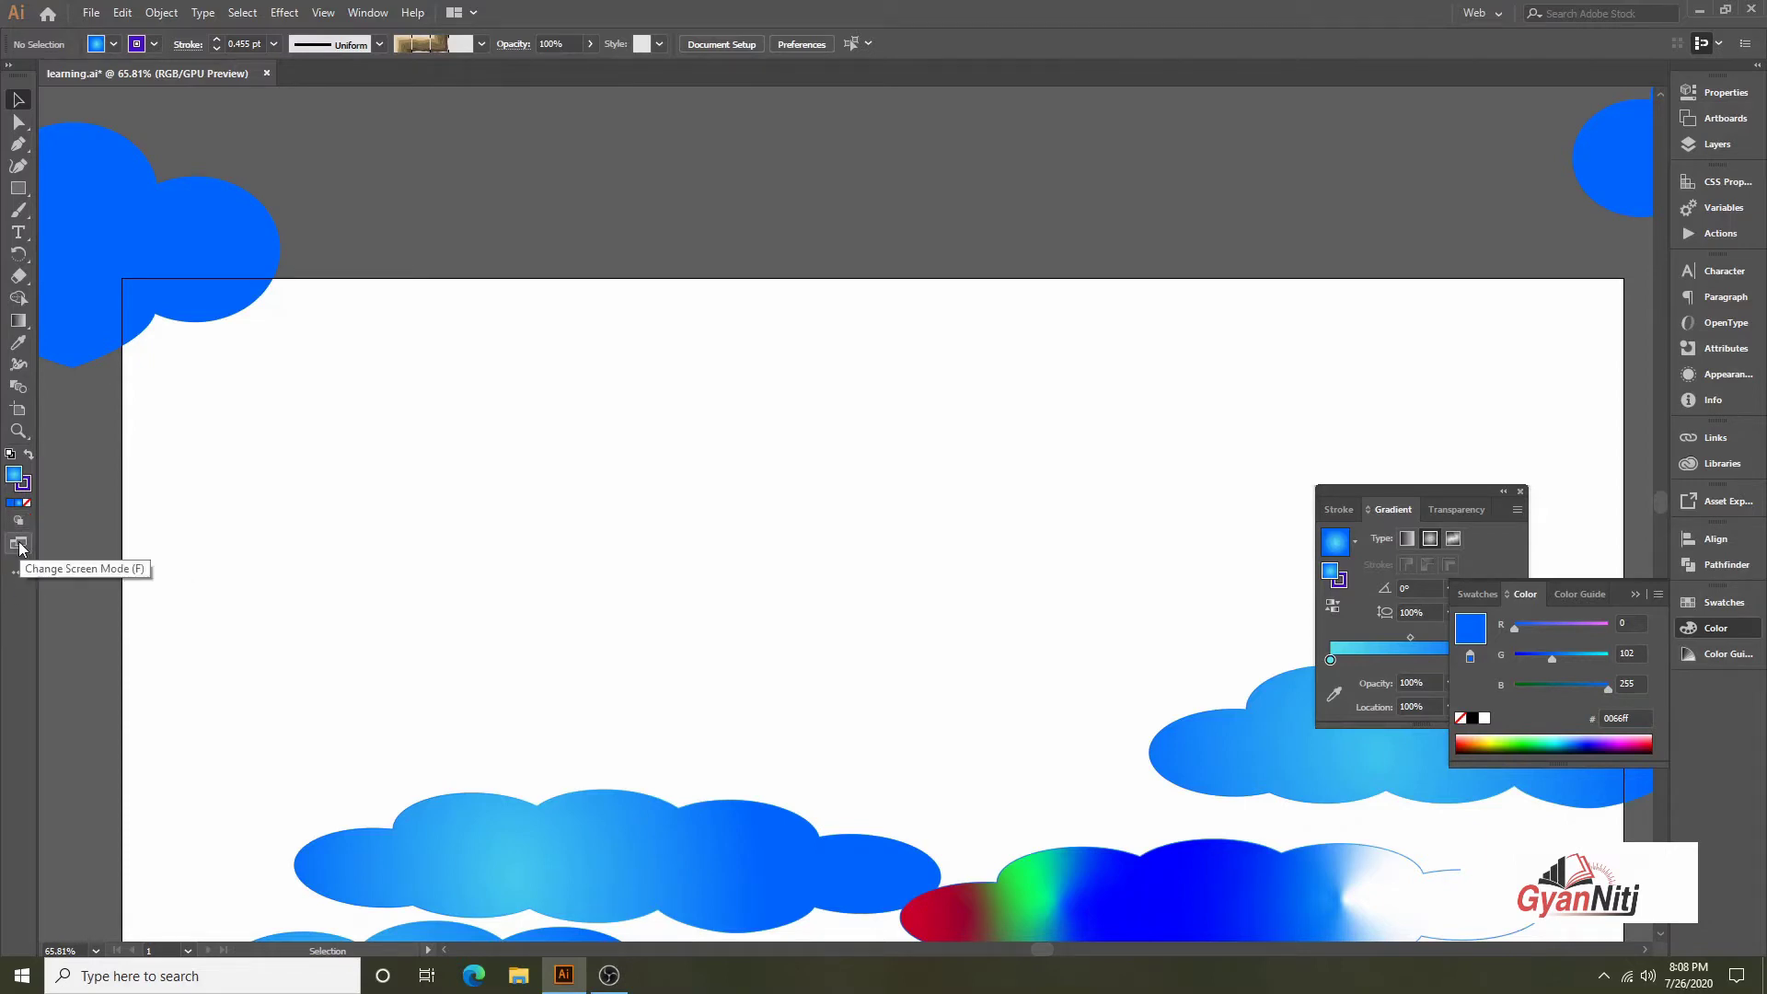
left_click_drag(770, 720, 720, 557)
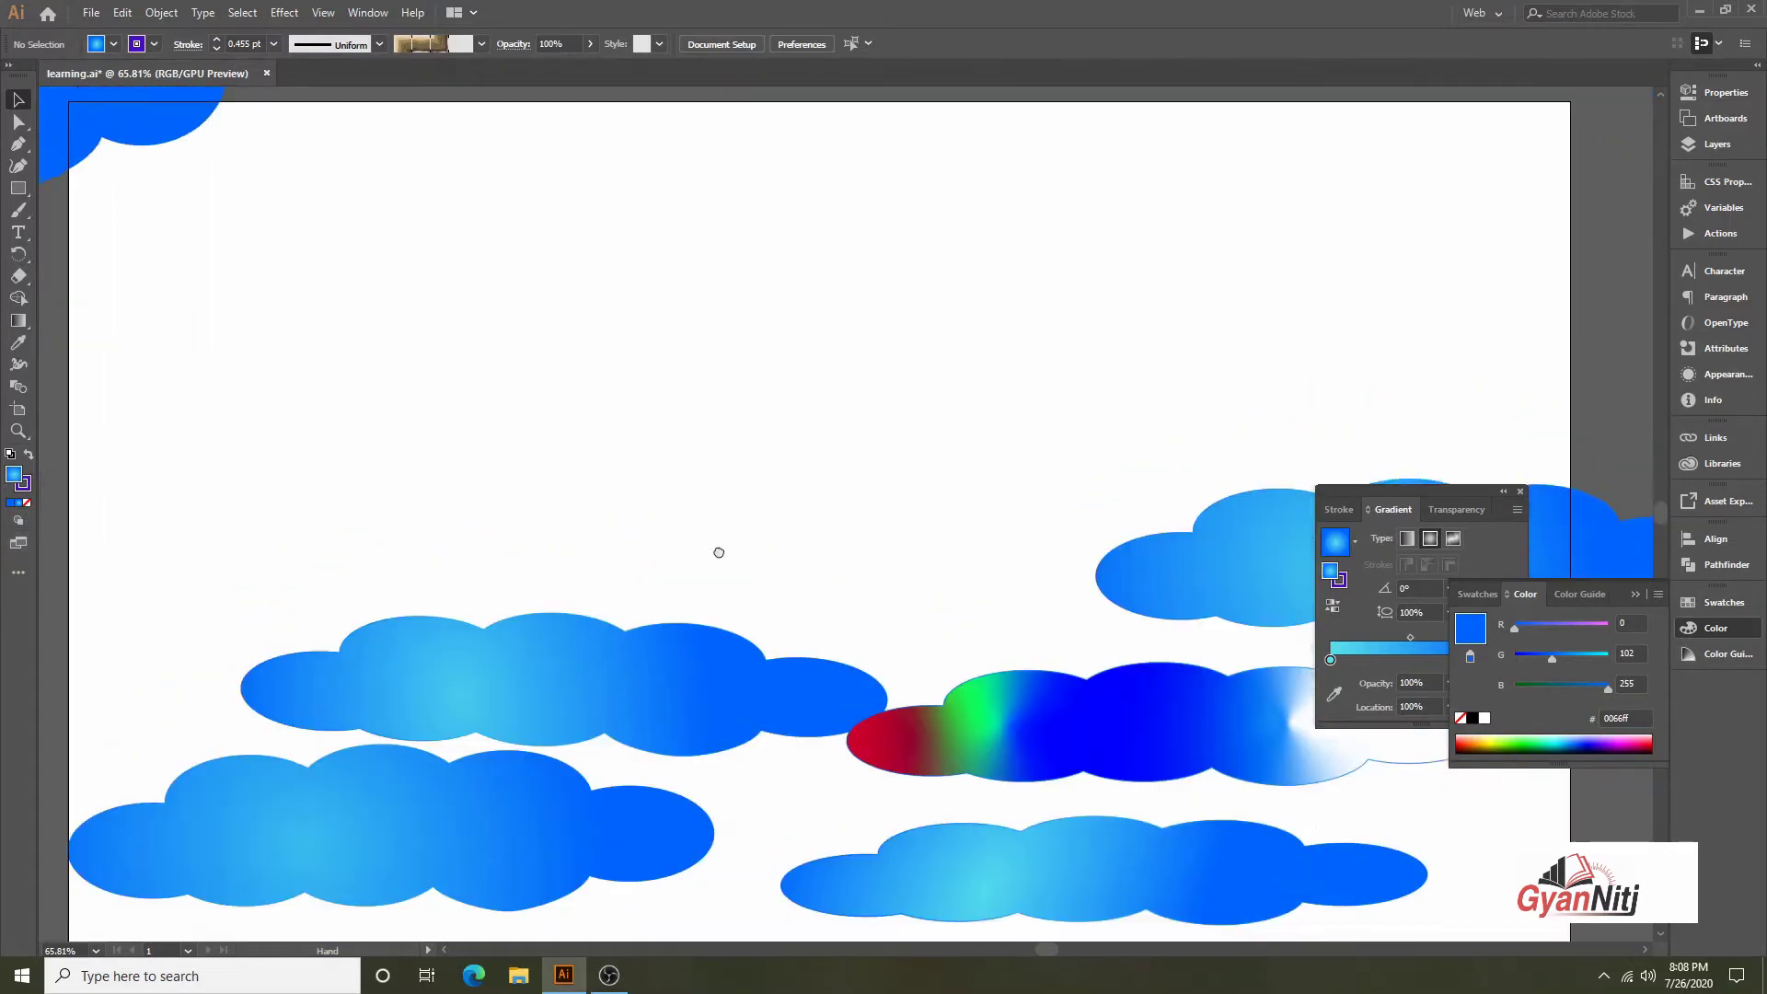
left_click_drag(219, 147, 780, 428)
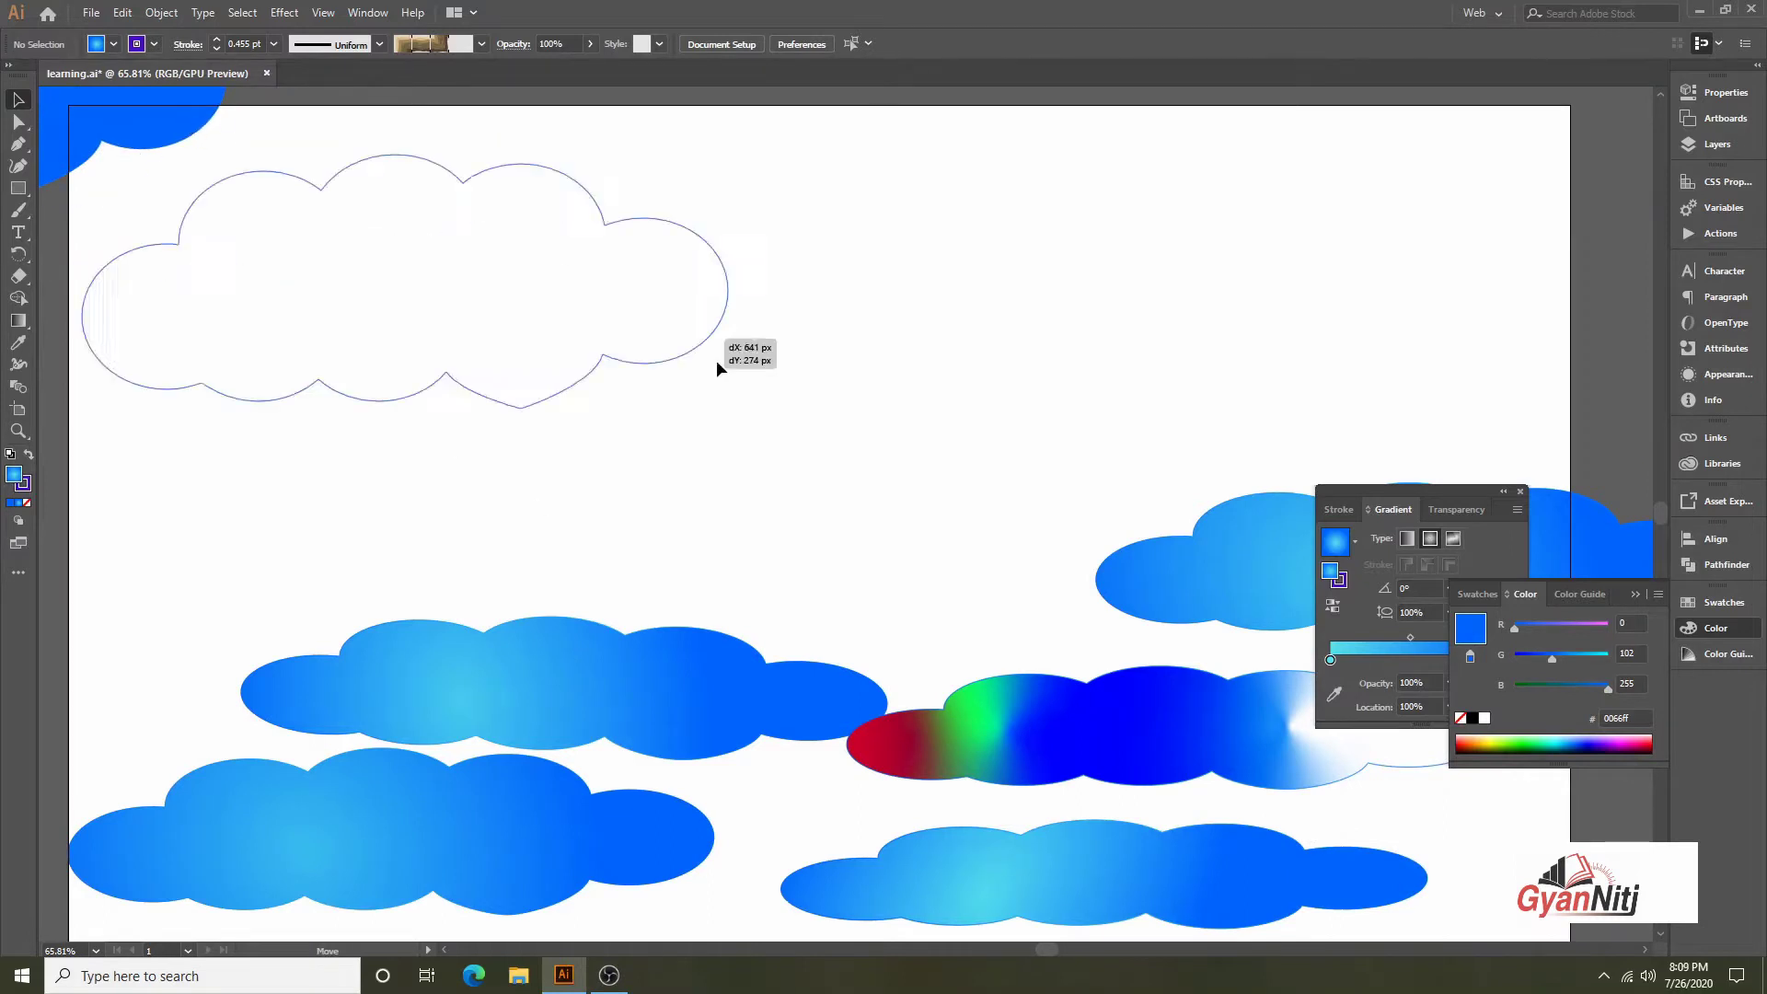
left_click(1099, 378)
Move a second solid blue cloud into the artboard's upper right
left_click_drag(1120, 332, 973, 436)
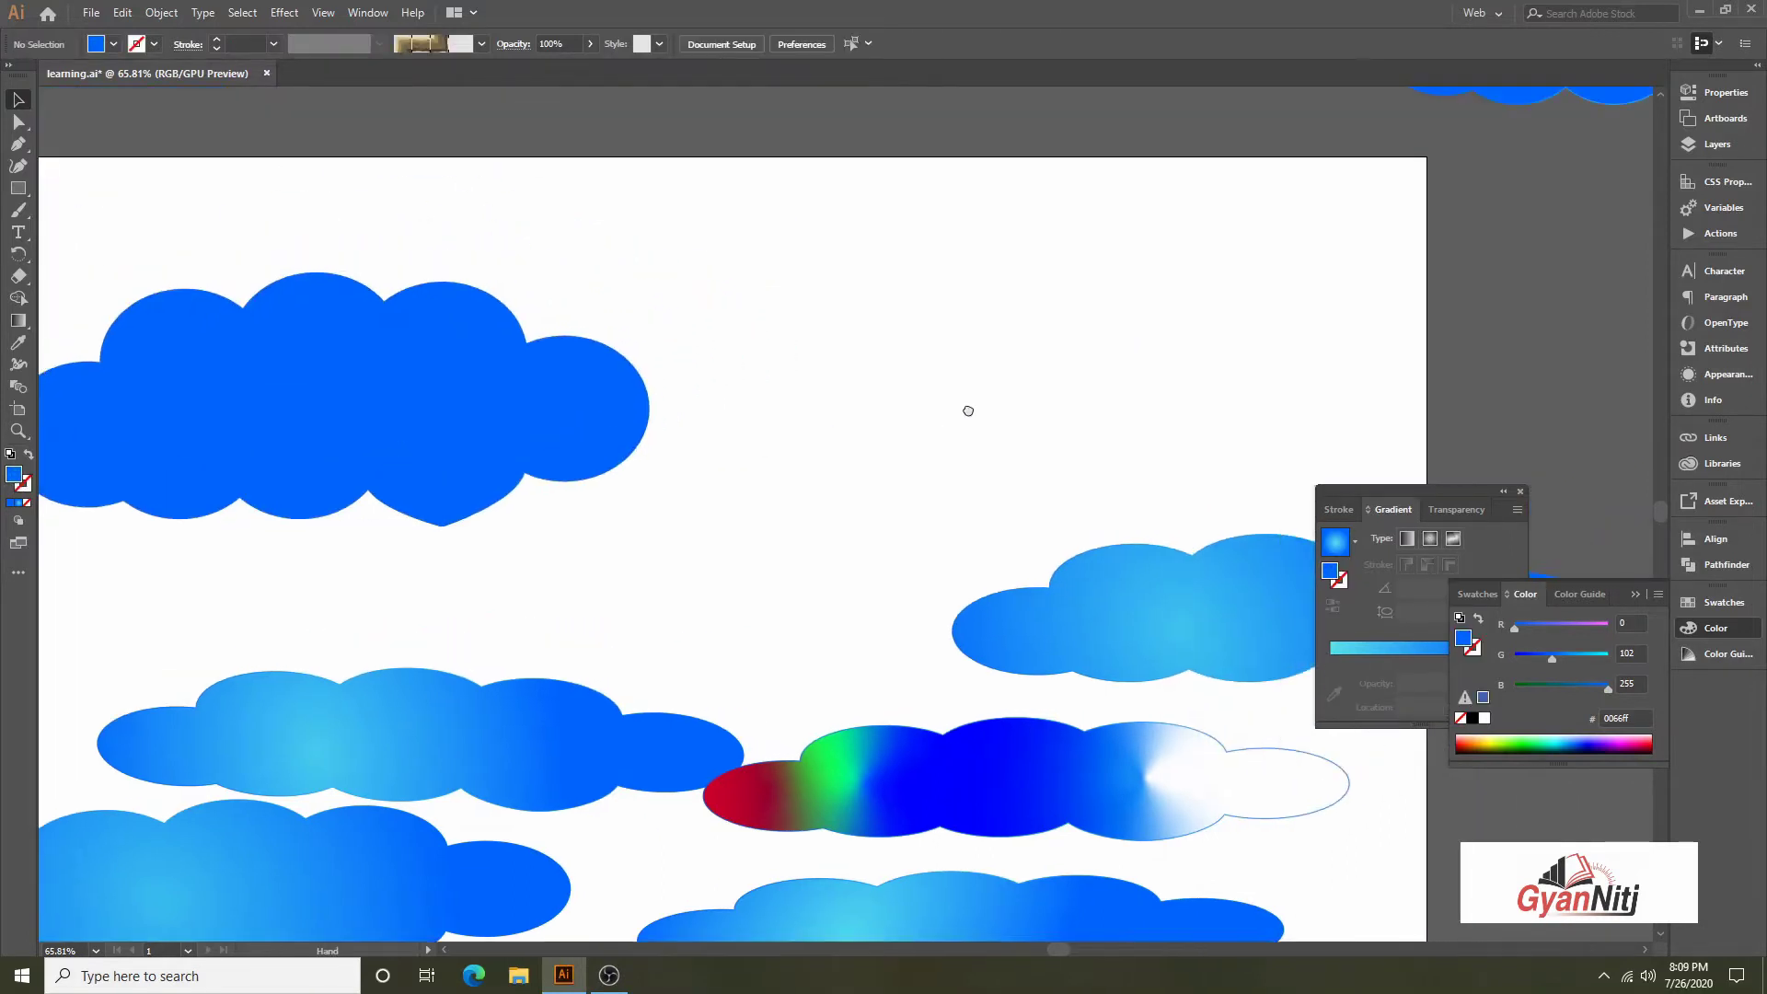
left_click_drag(1449, 127, 864, 406)
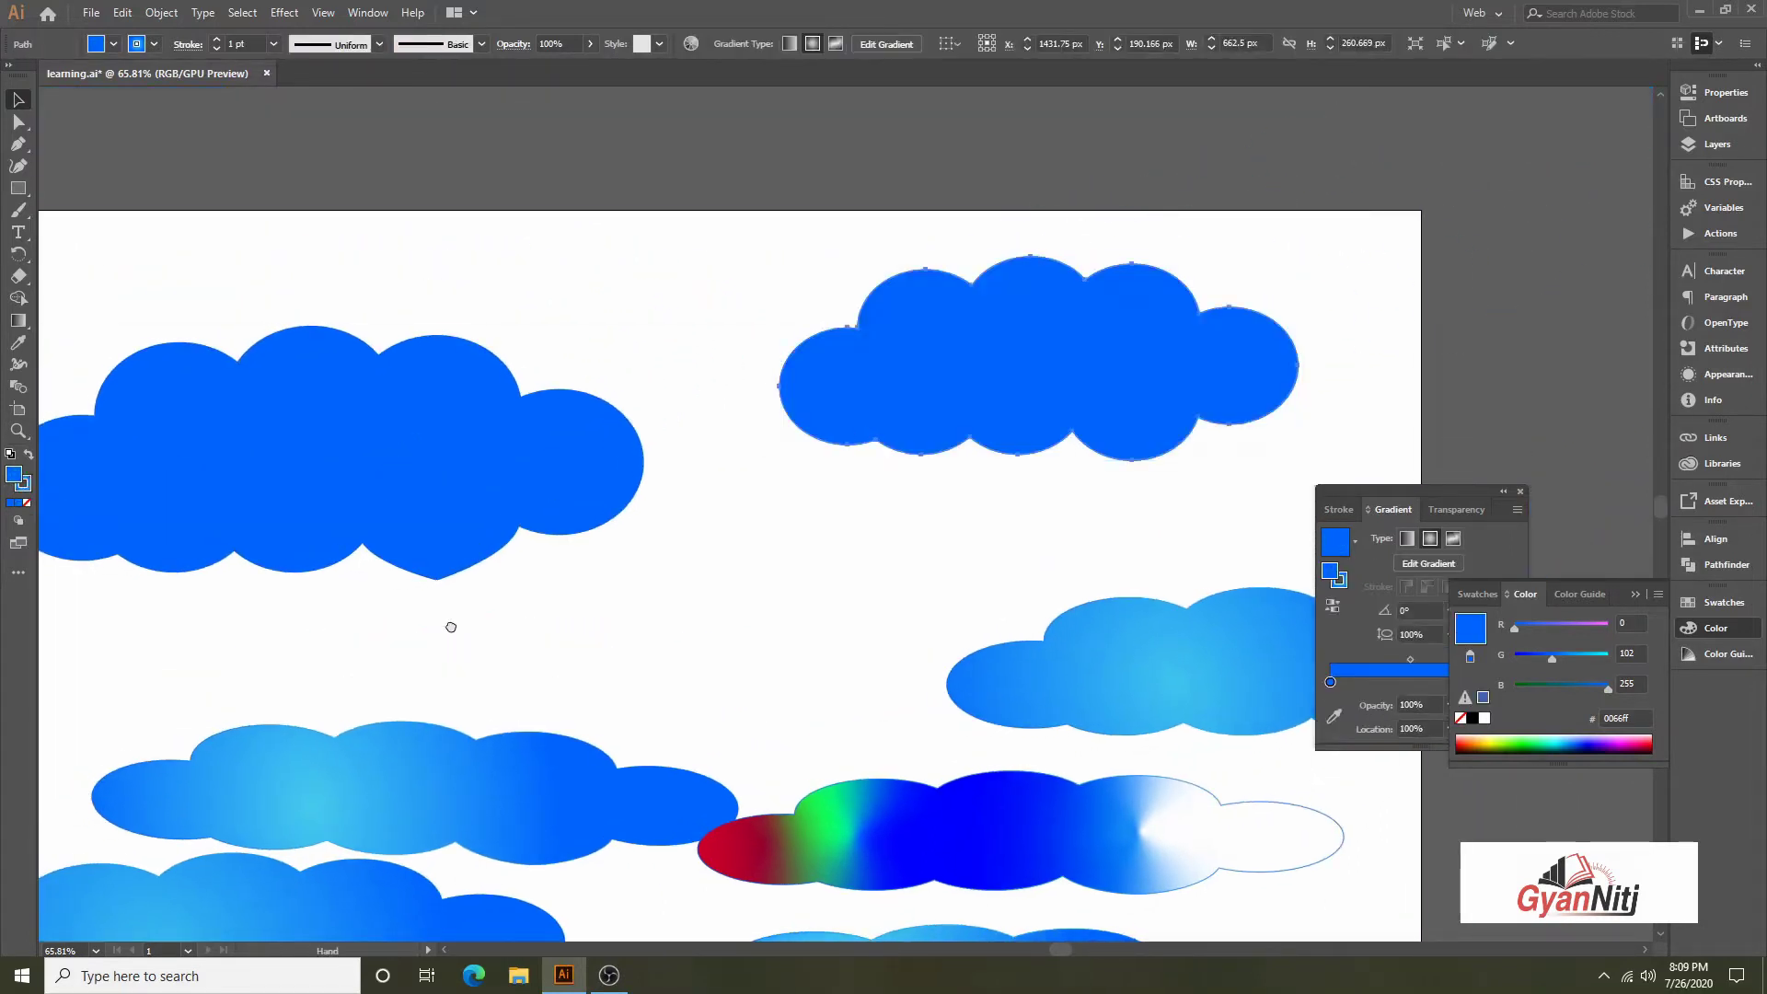
scroll(642, 532, "down", 3)
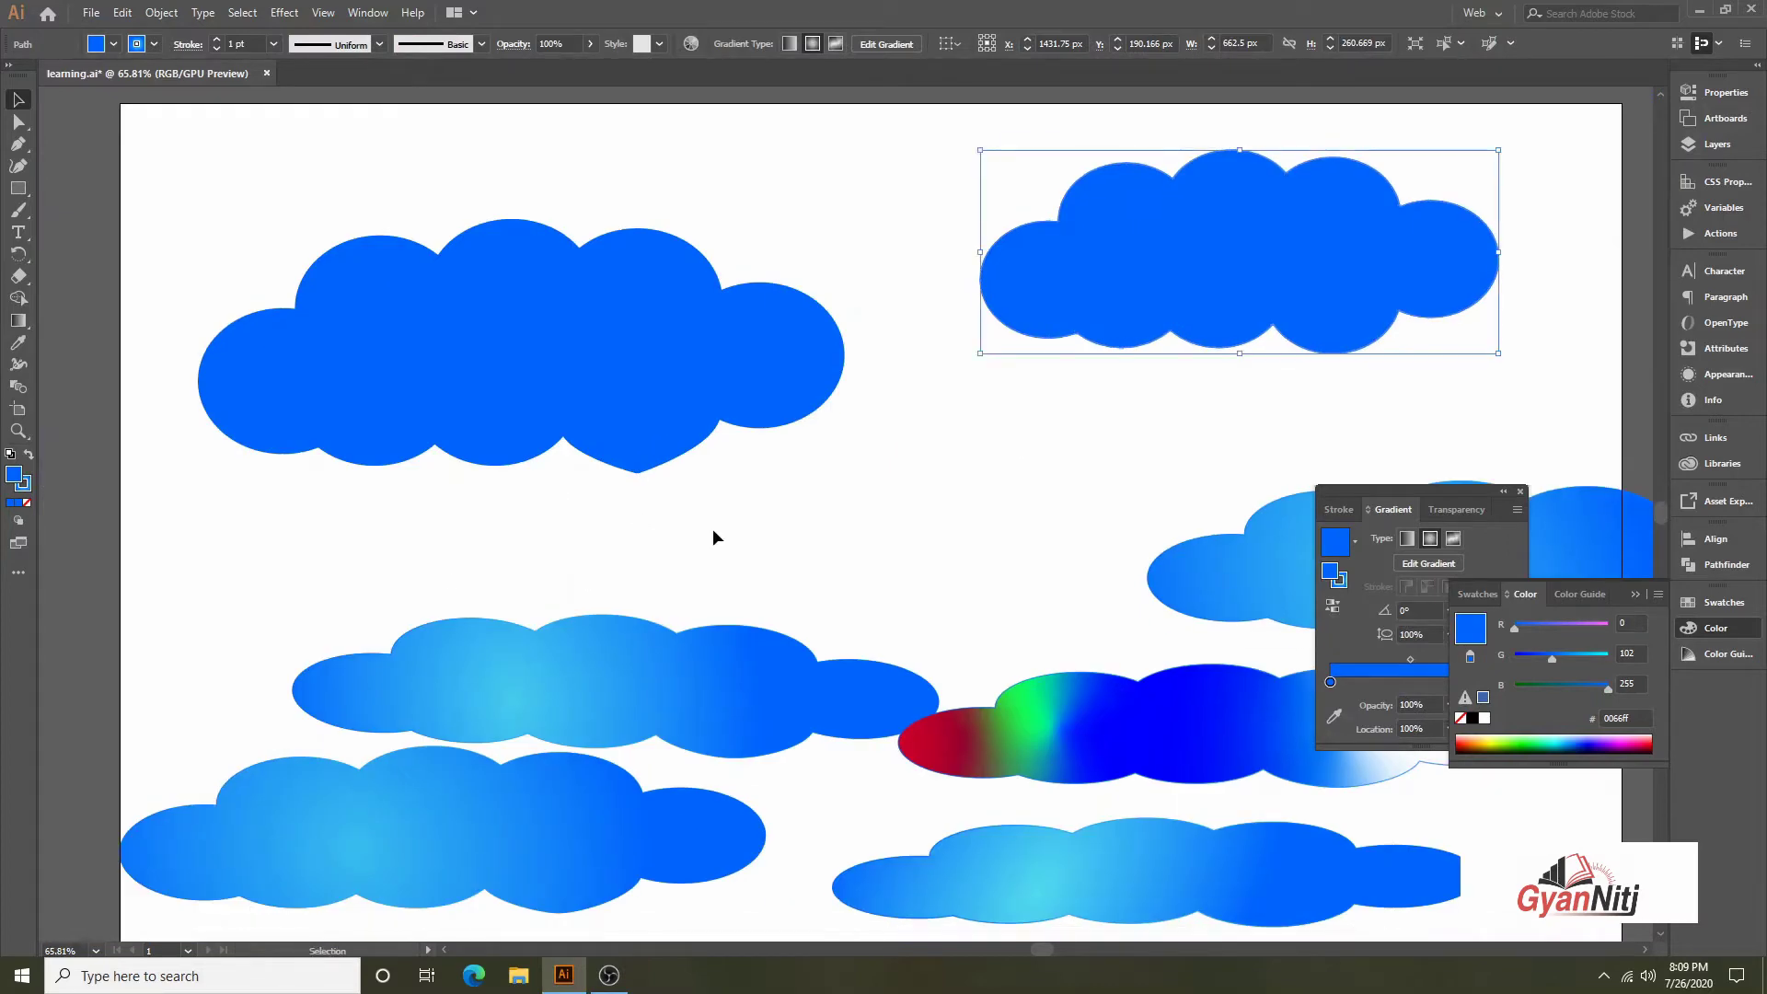
left_click(18, 544)
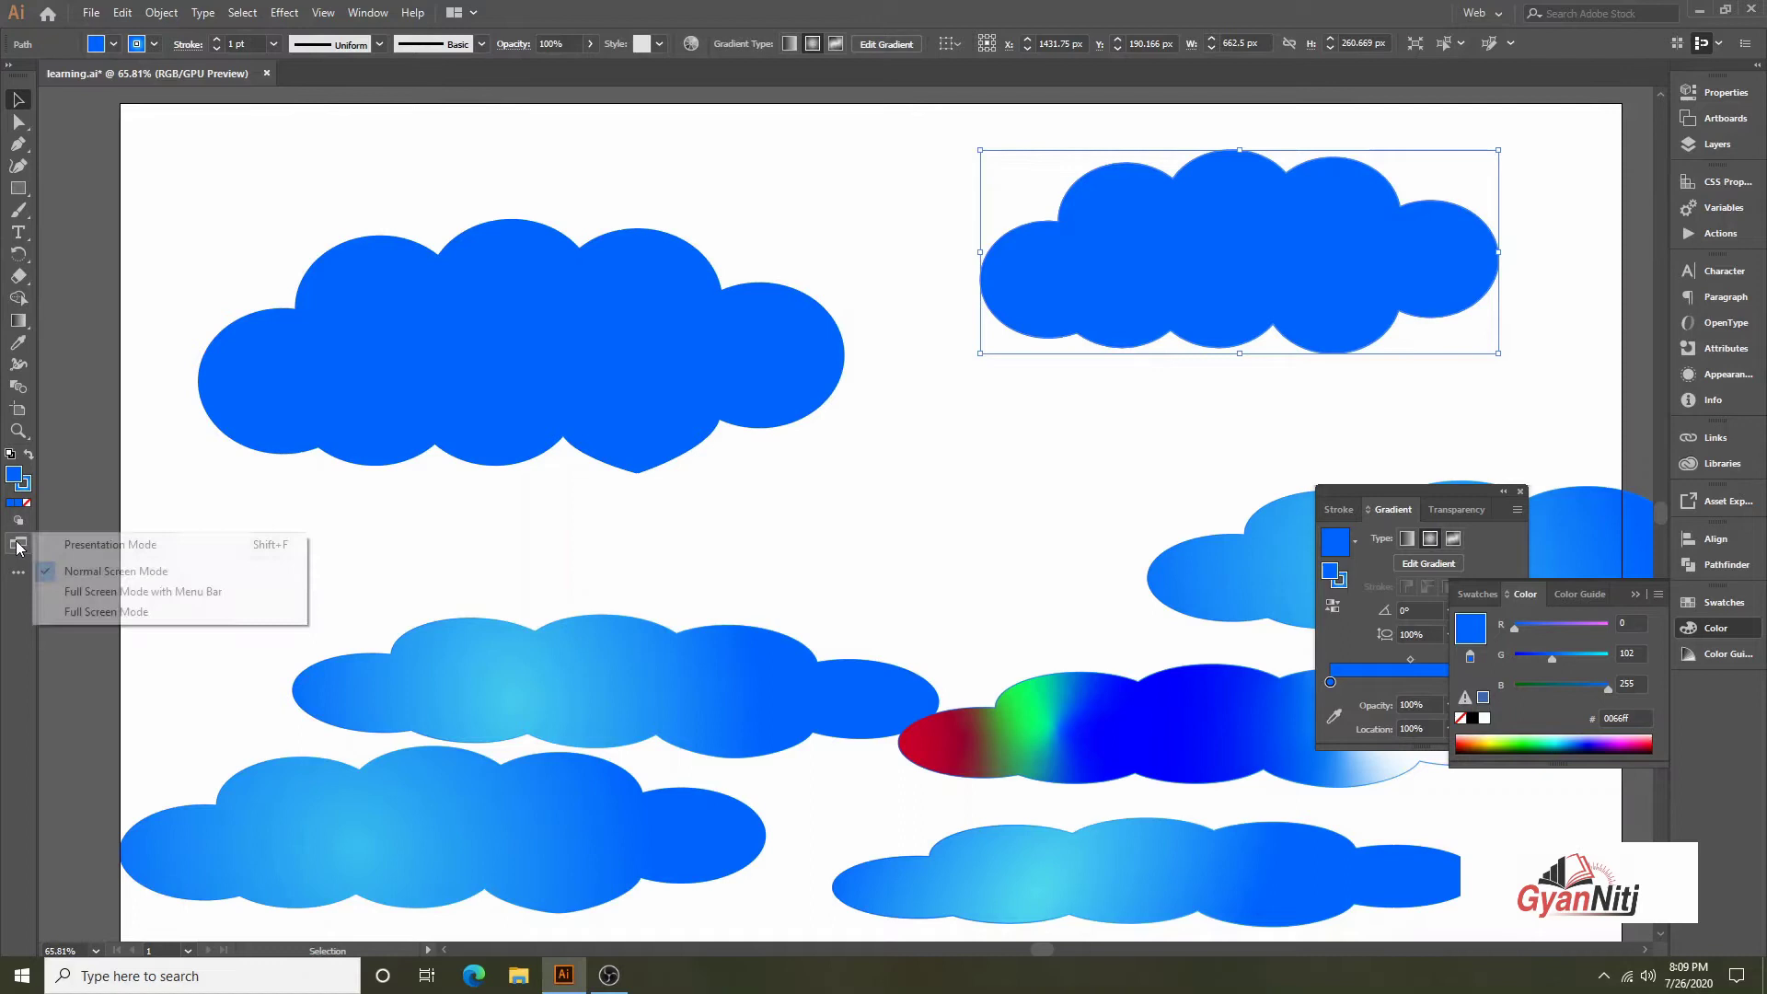
left_click(57, 591)
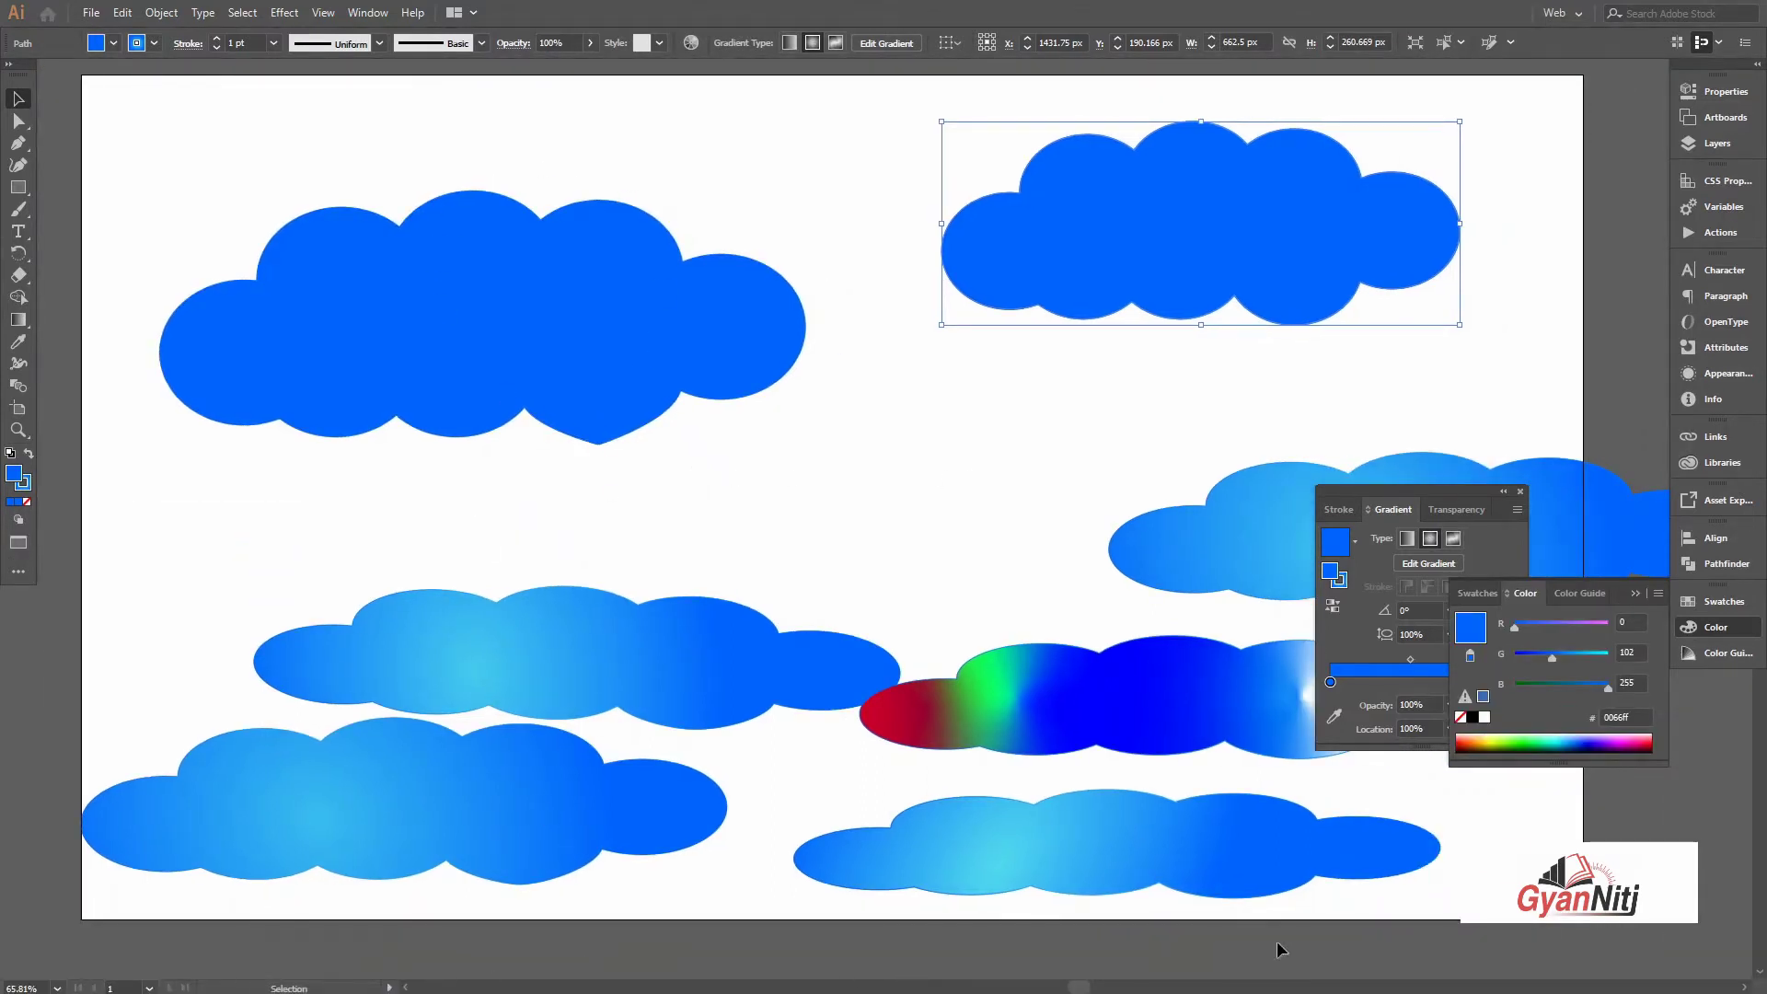
left_click(20, 542)
left_click(118, 609)
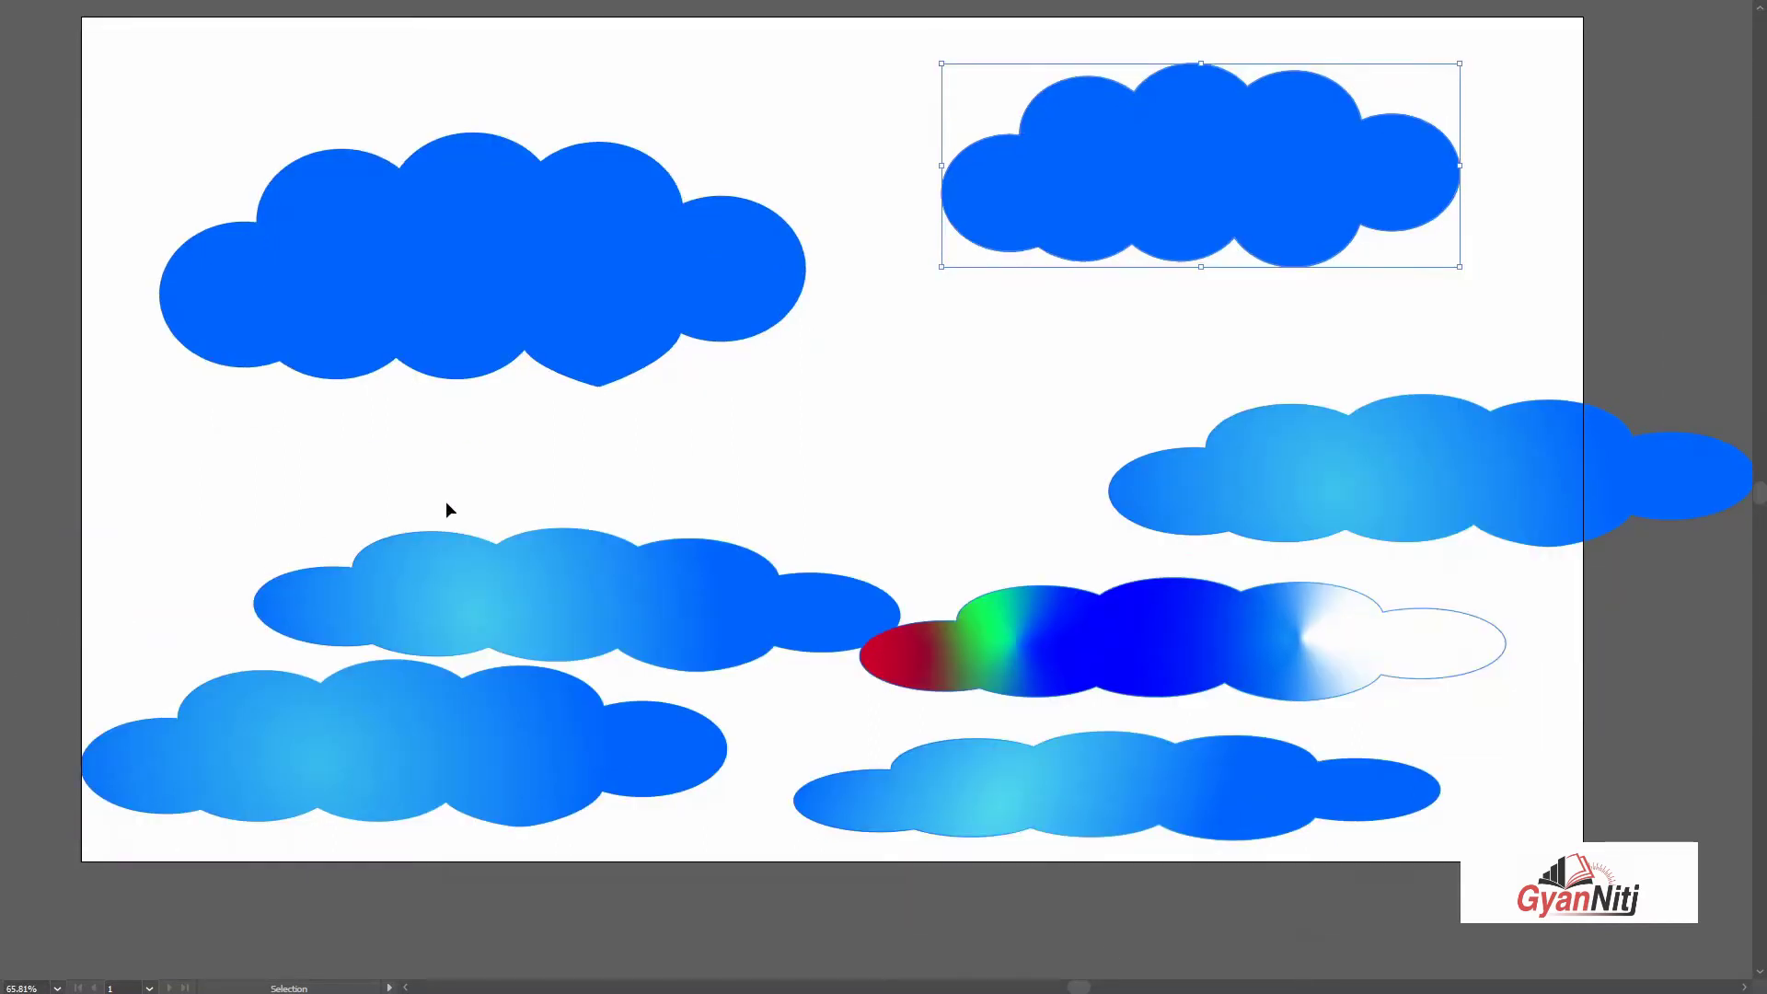
scroll(635, 512, "up", 2)
scroll(386, 386, "down", 2)
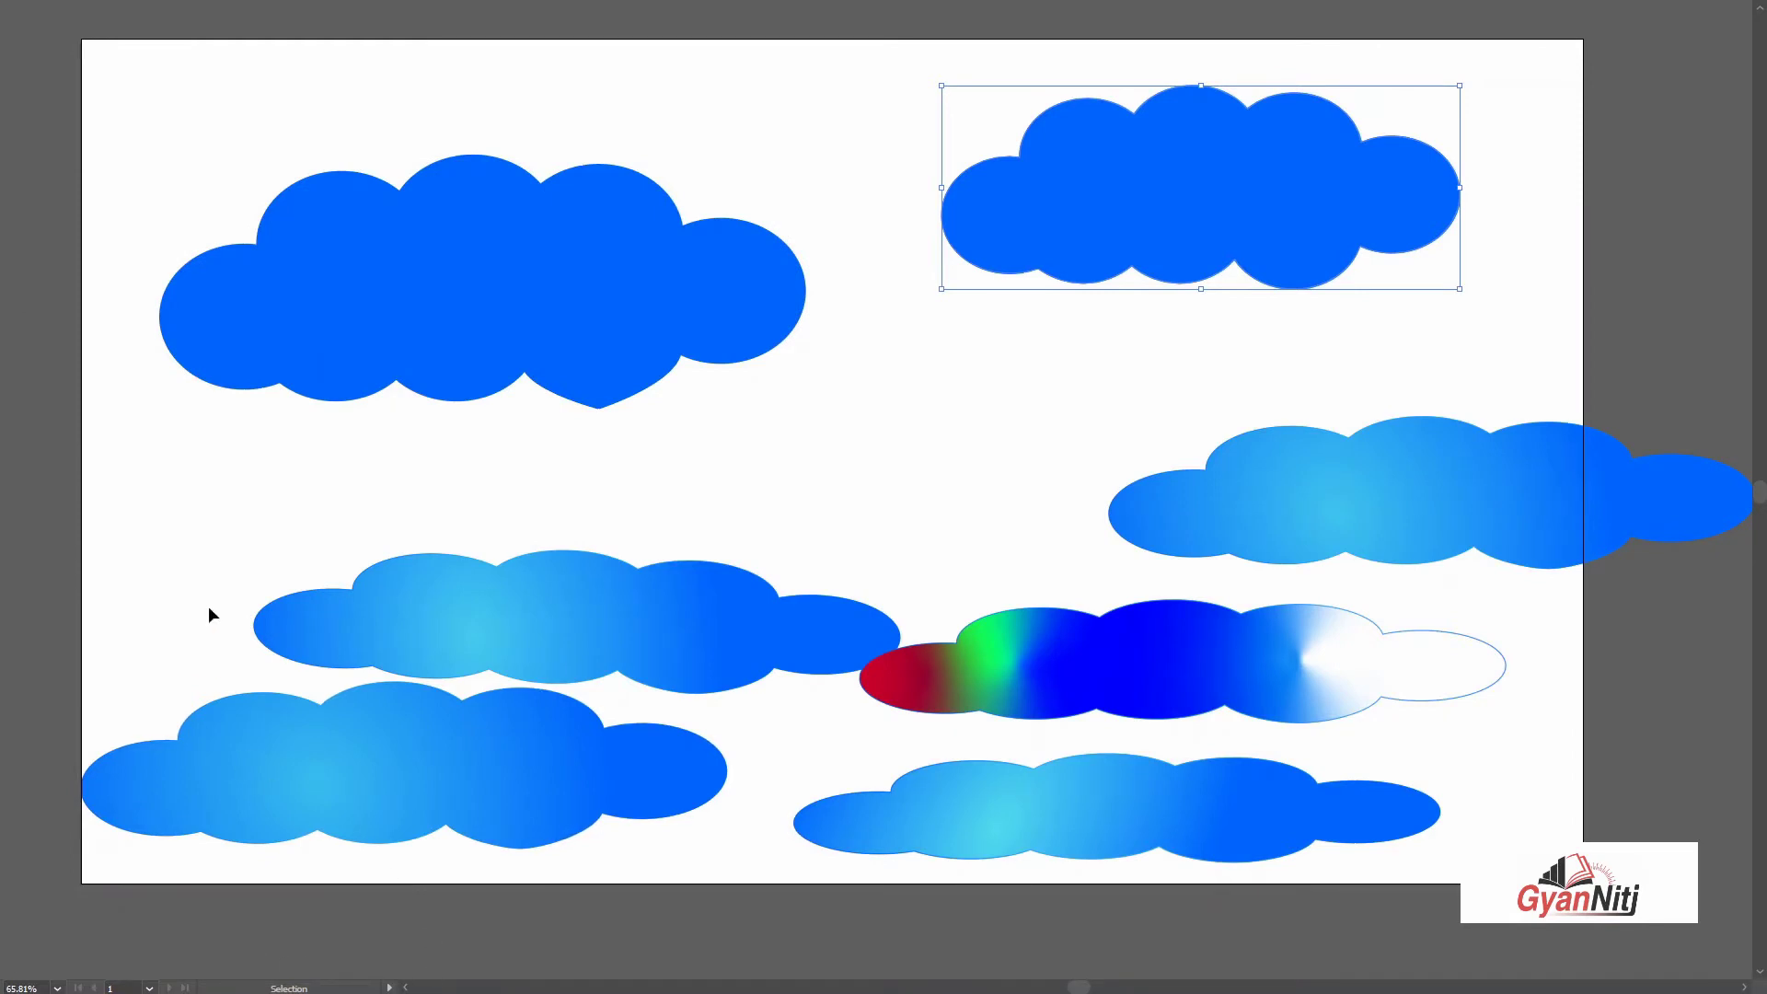
key("Escape")
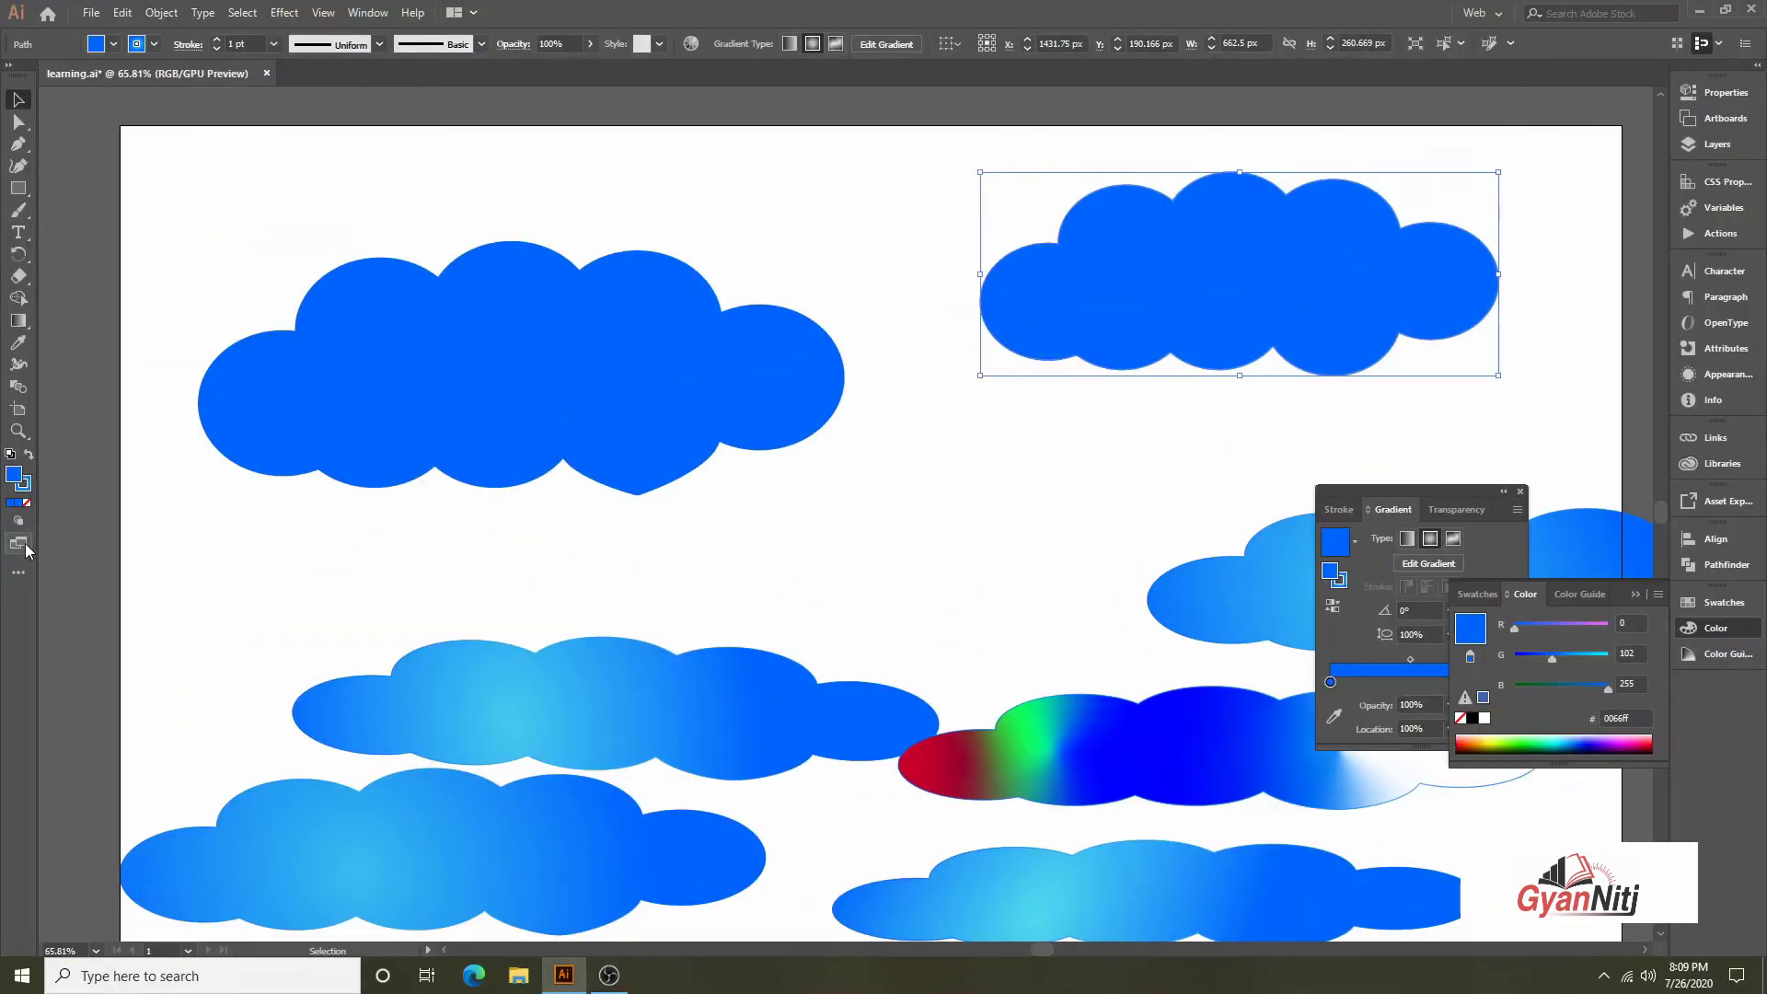
left_click(19, 543)
left_click(71, 544)
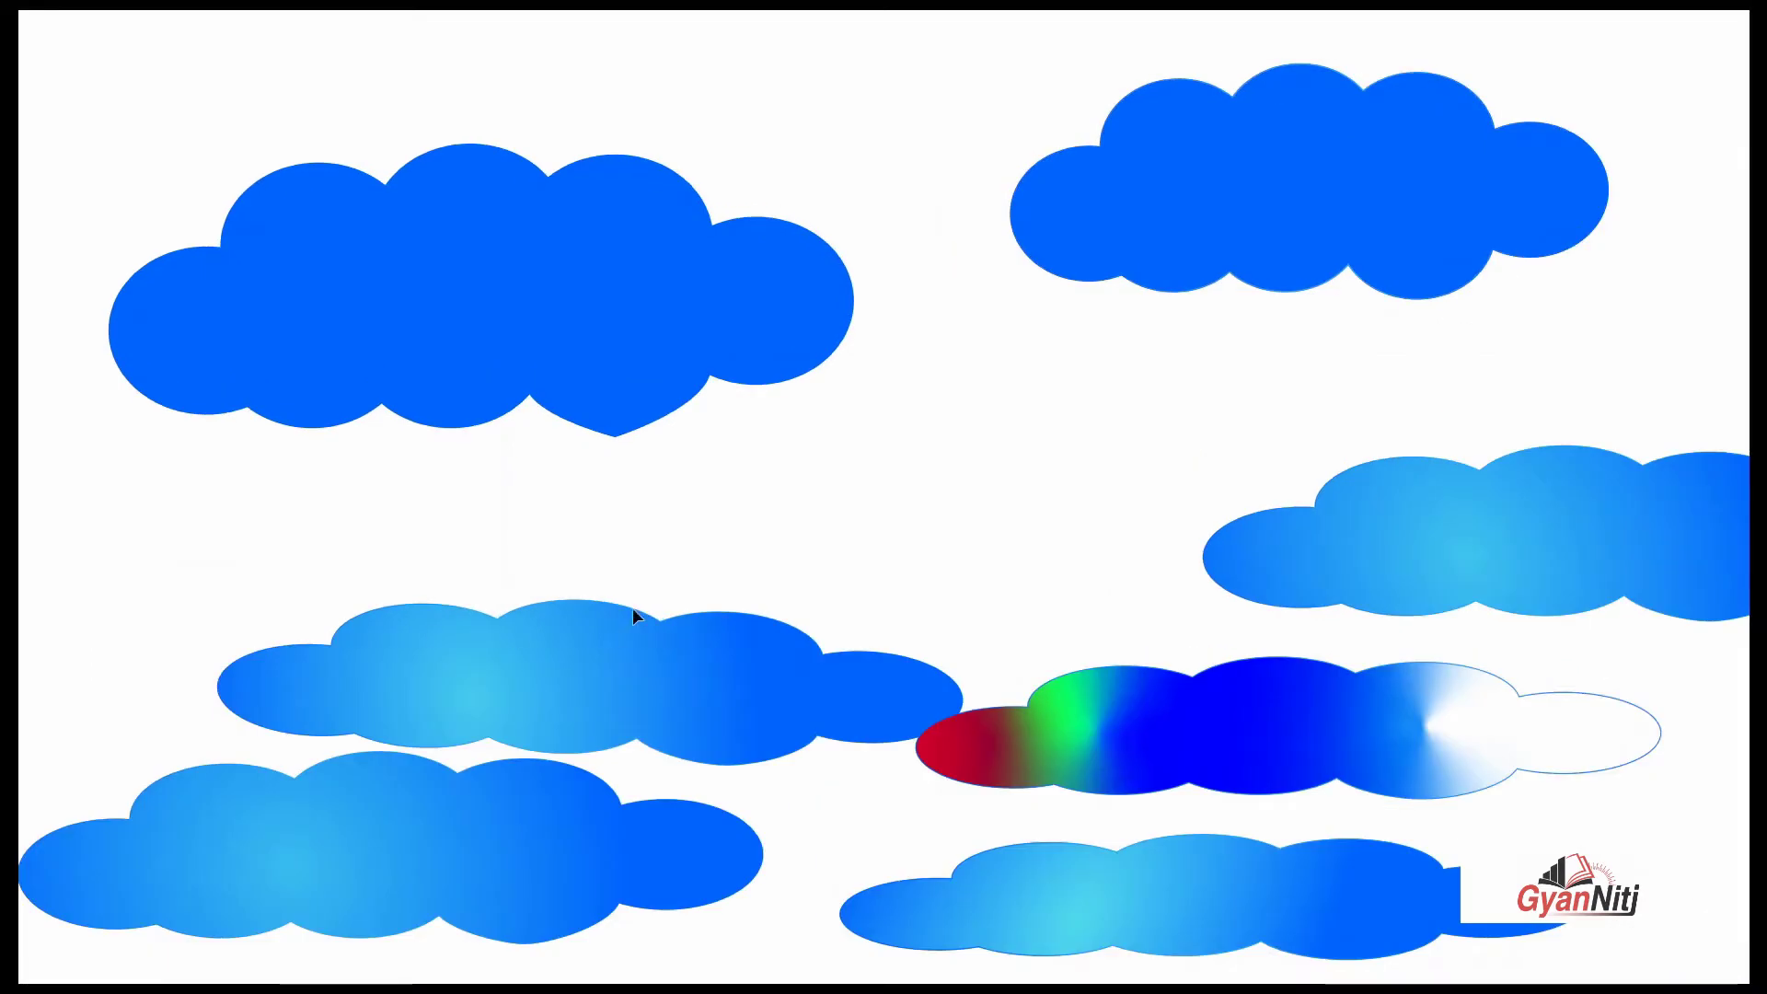
scroll(703, 576, "up", 3)
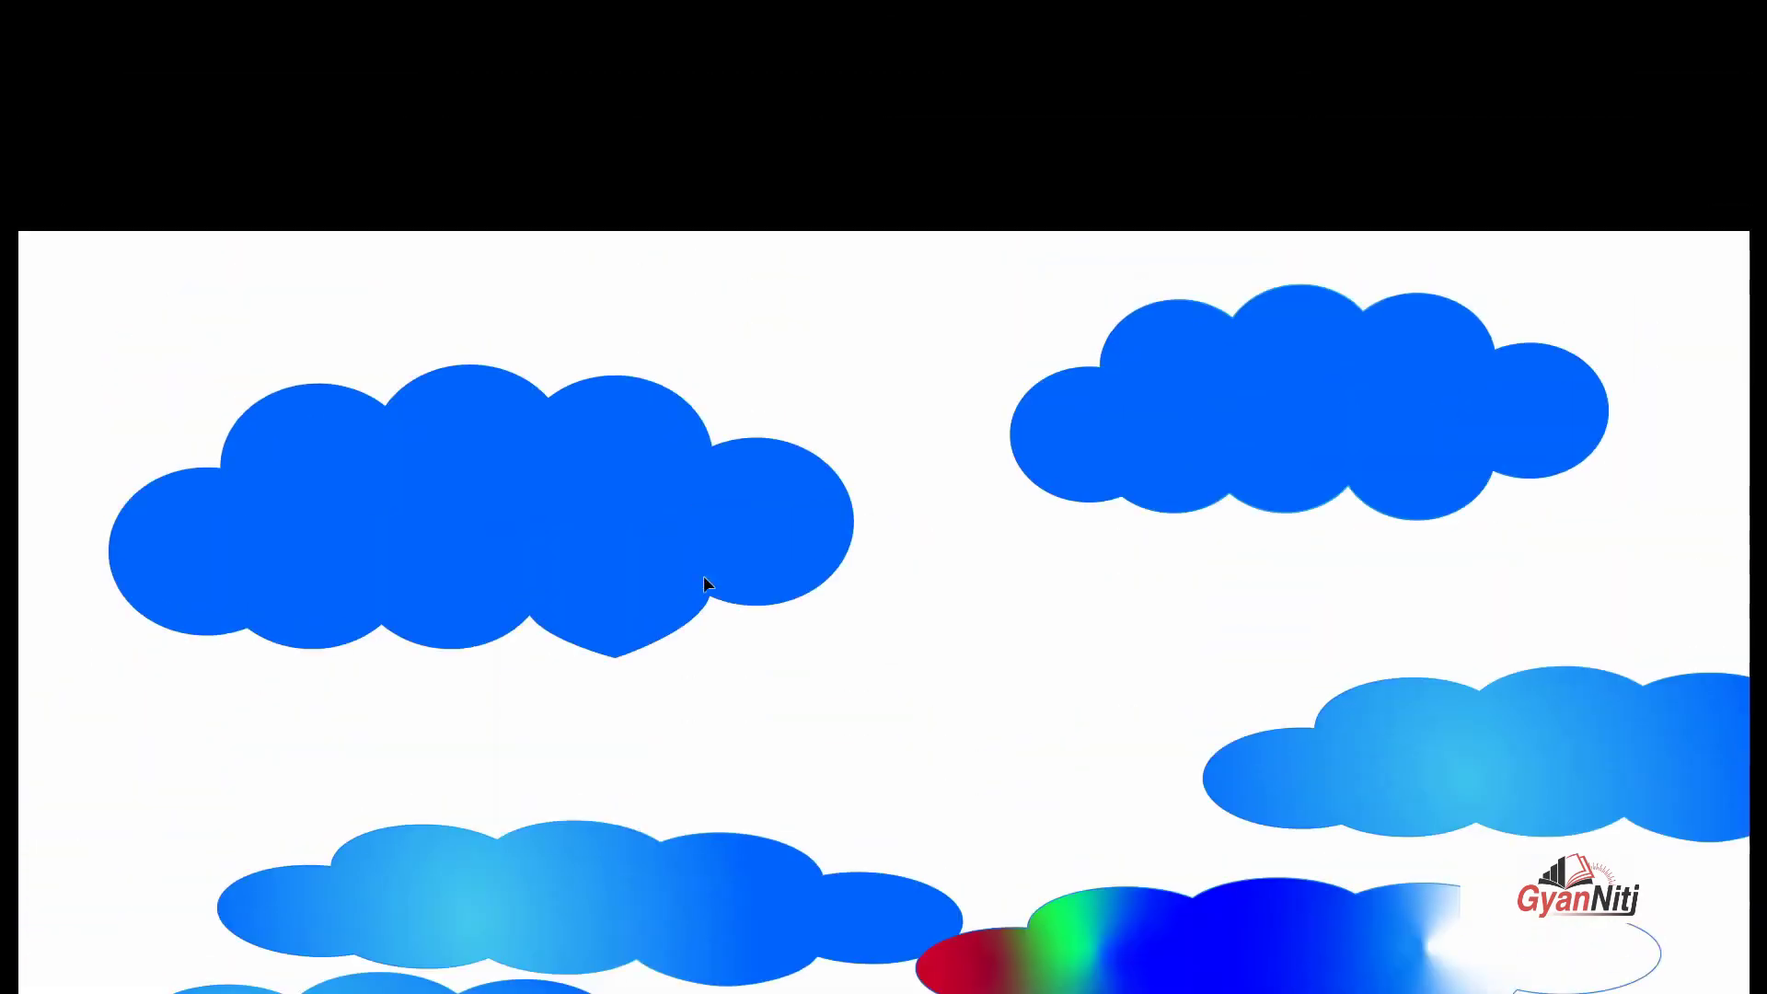
scroll(703, 576, "down", 2)
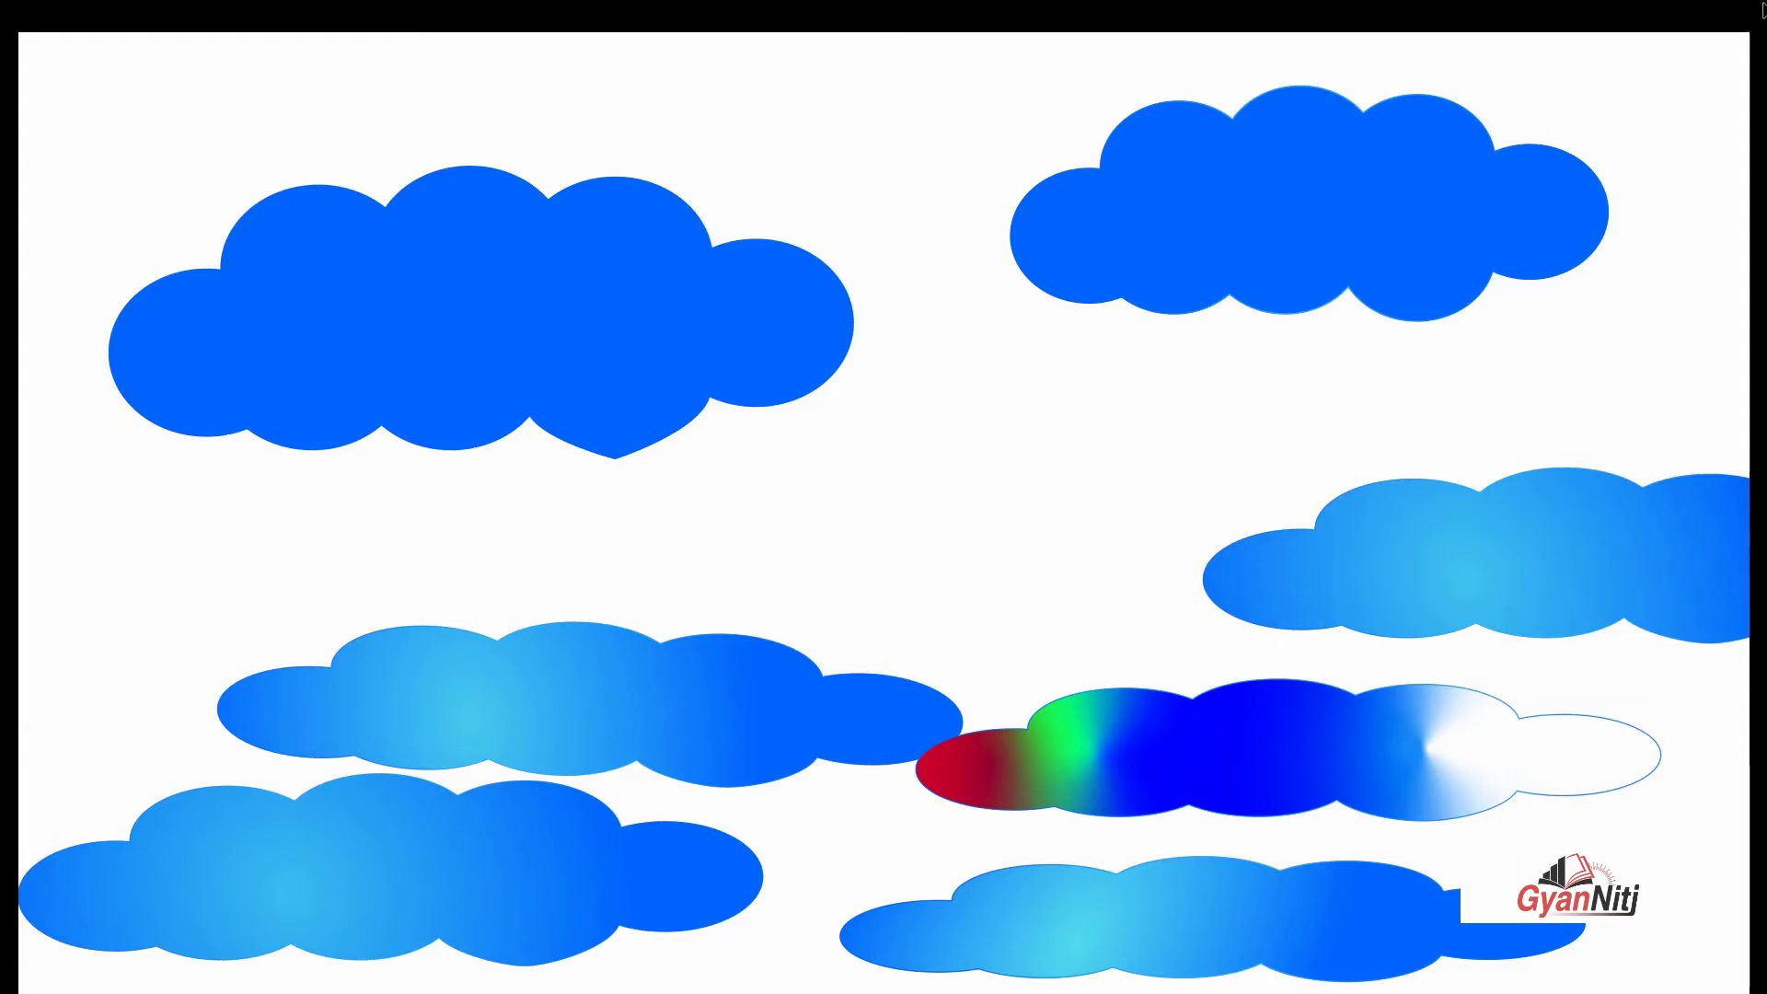
key("Escape")
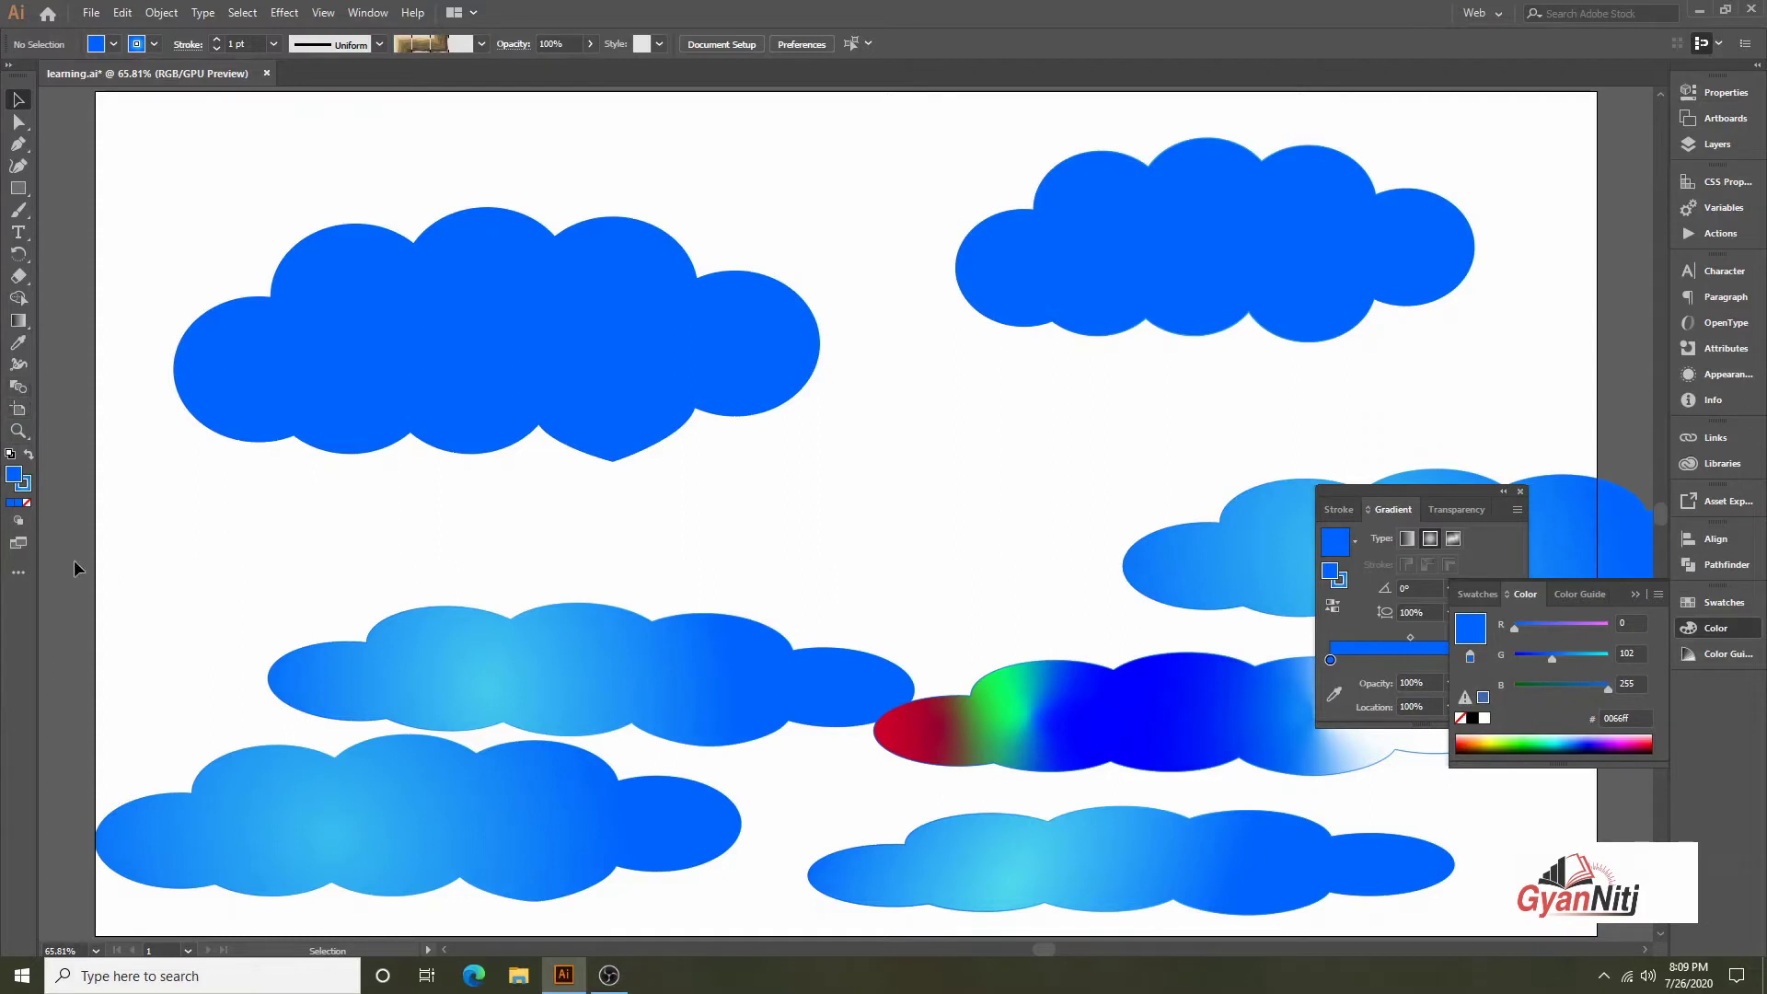
Cycle through Presentation and full screen modes with Shift+F and F, ending in Normal Screen Mode
left_click(17, 545)
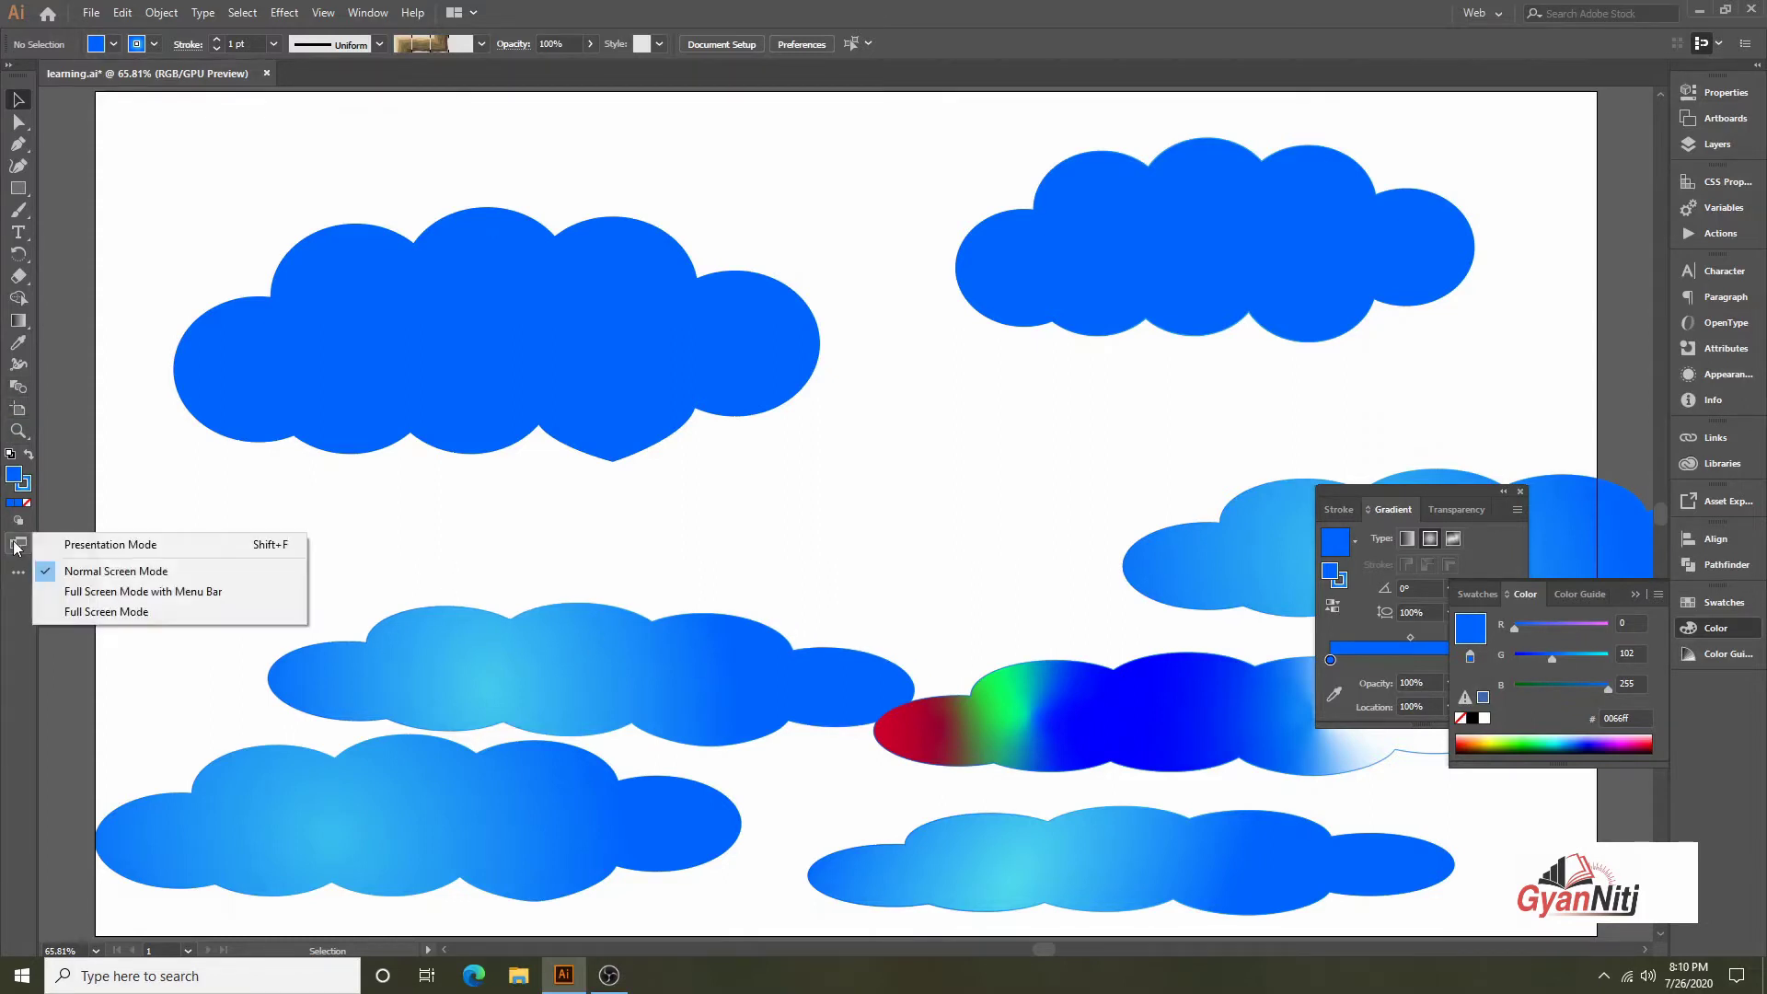
left_click(175, 425)
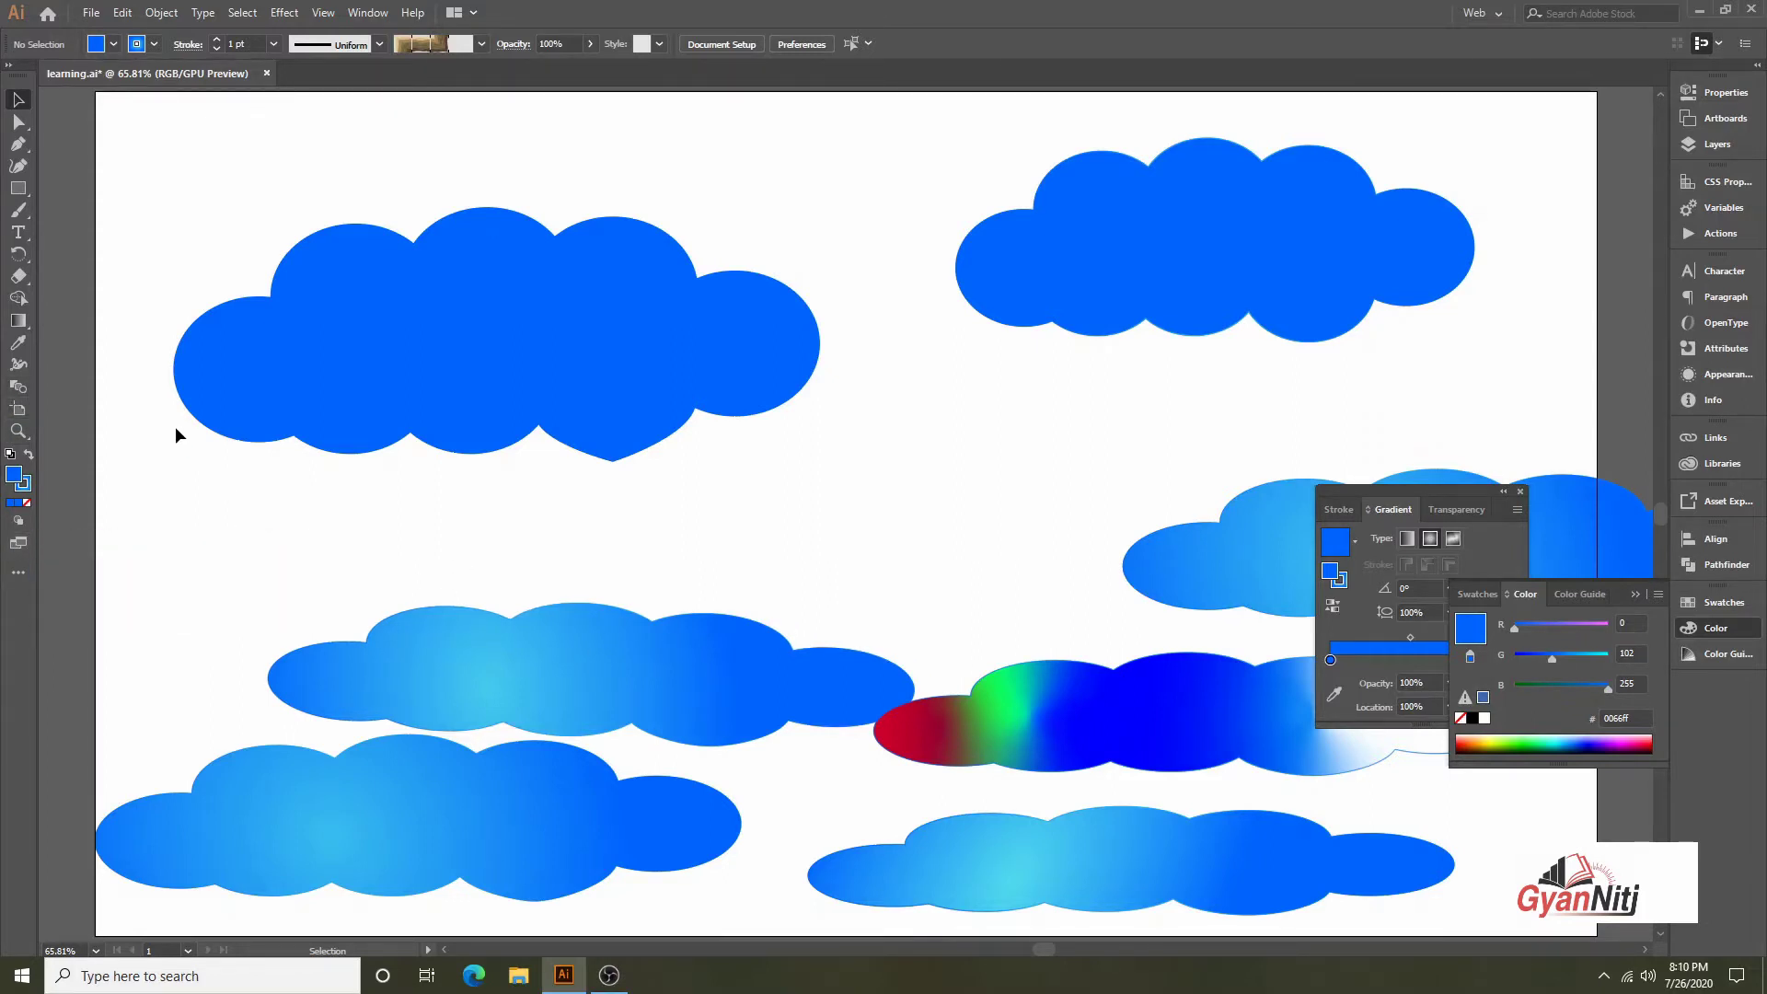
key("shift+f")
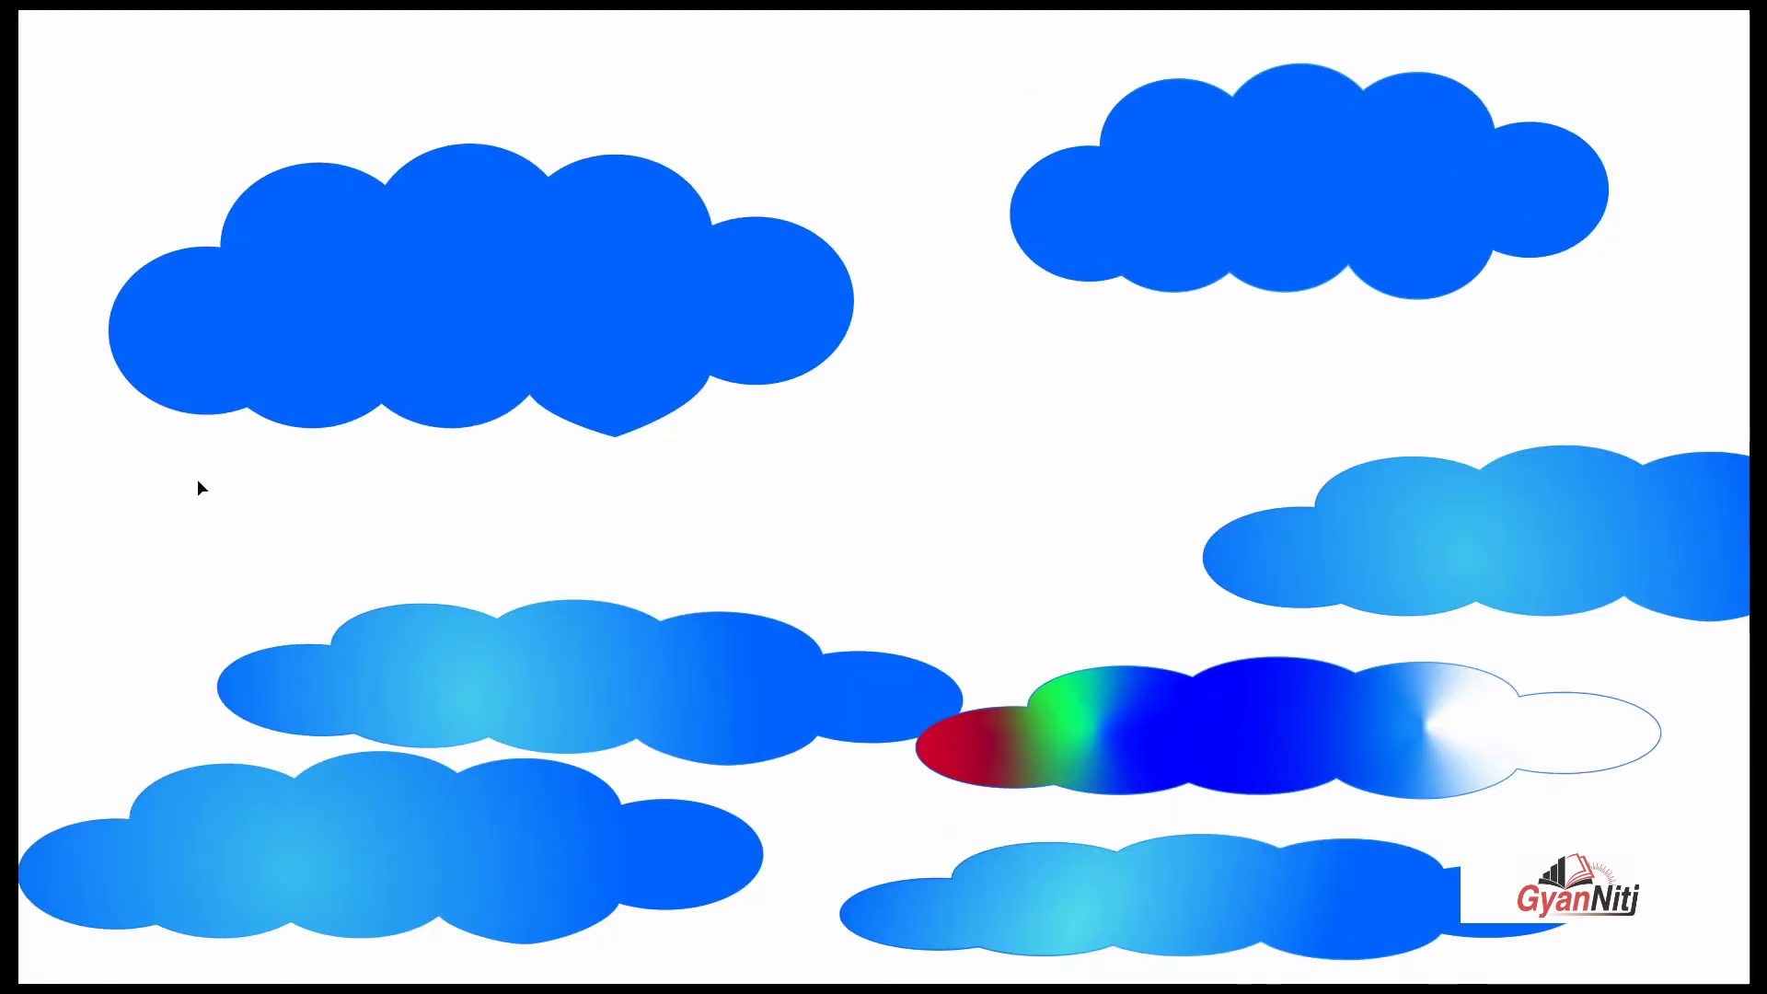
key("Escape")
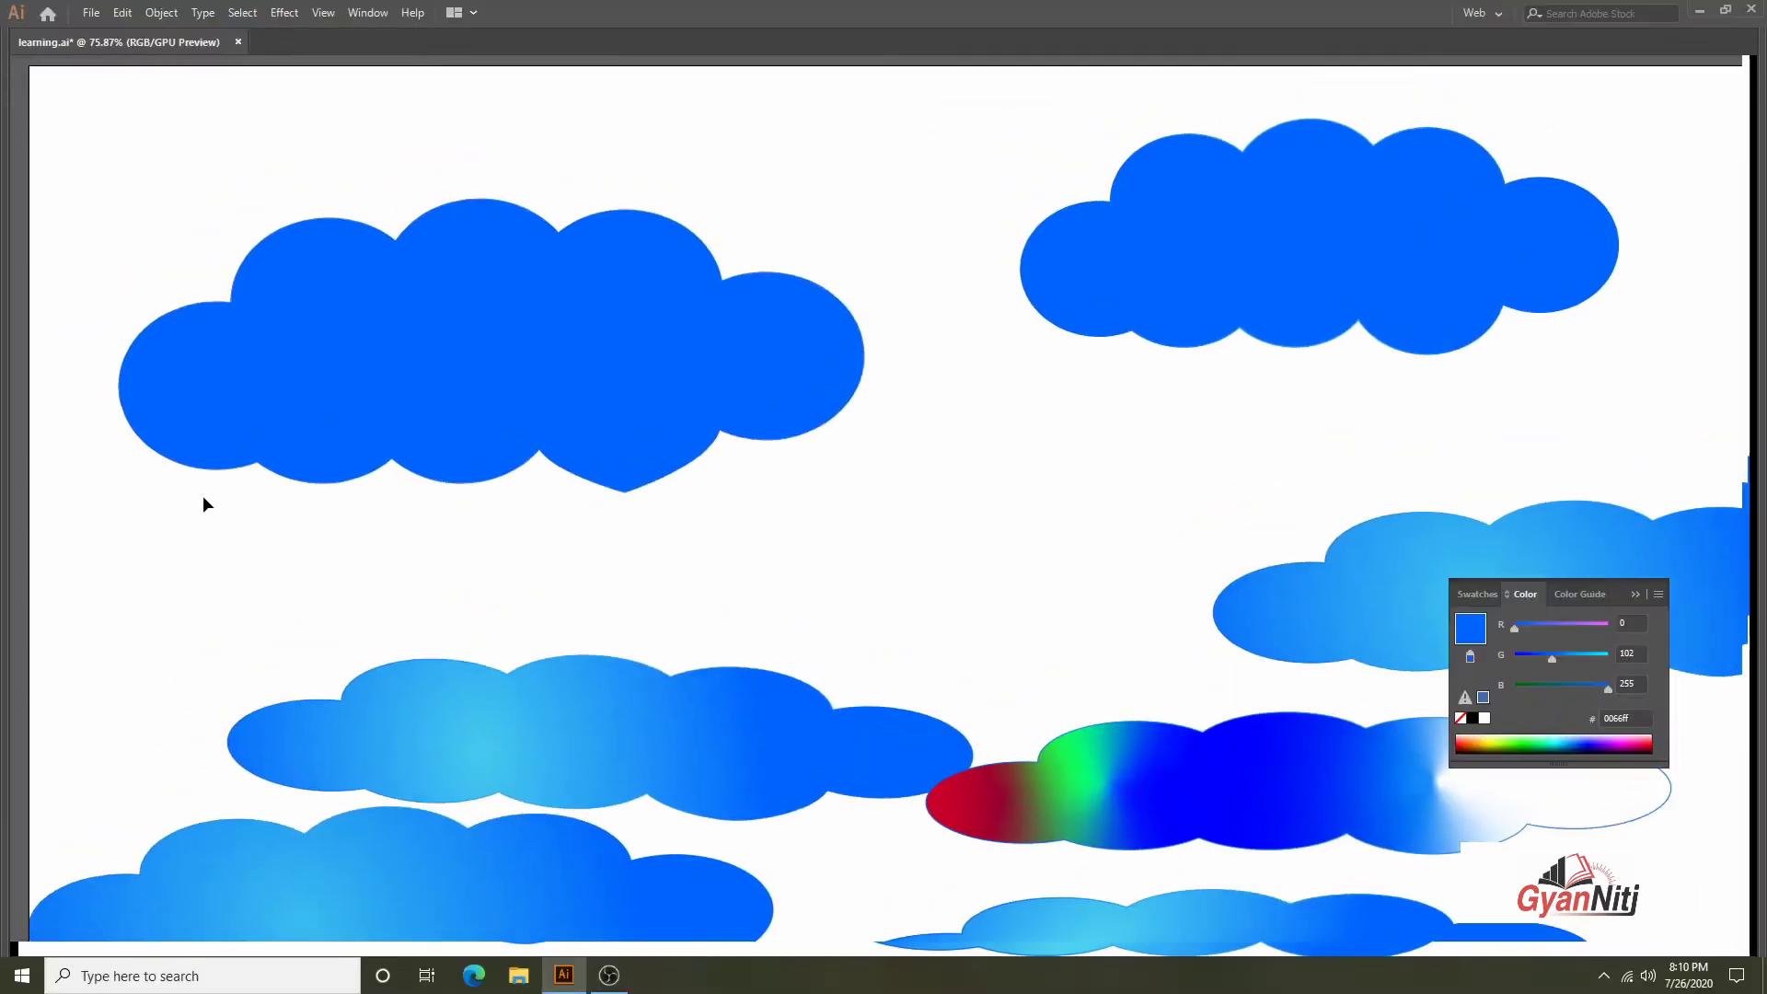
key("f")
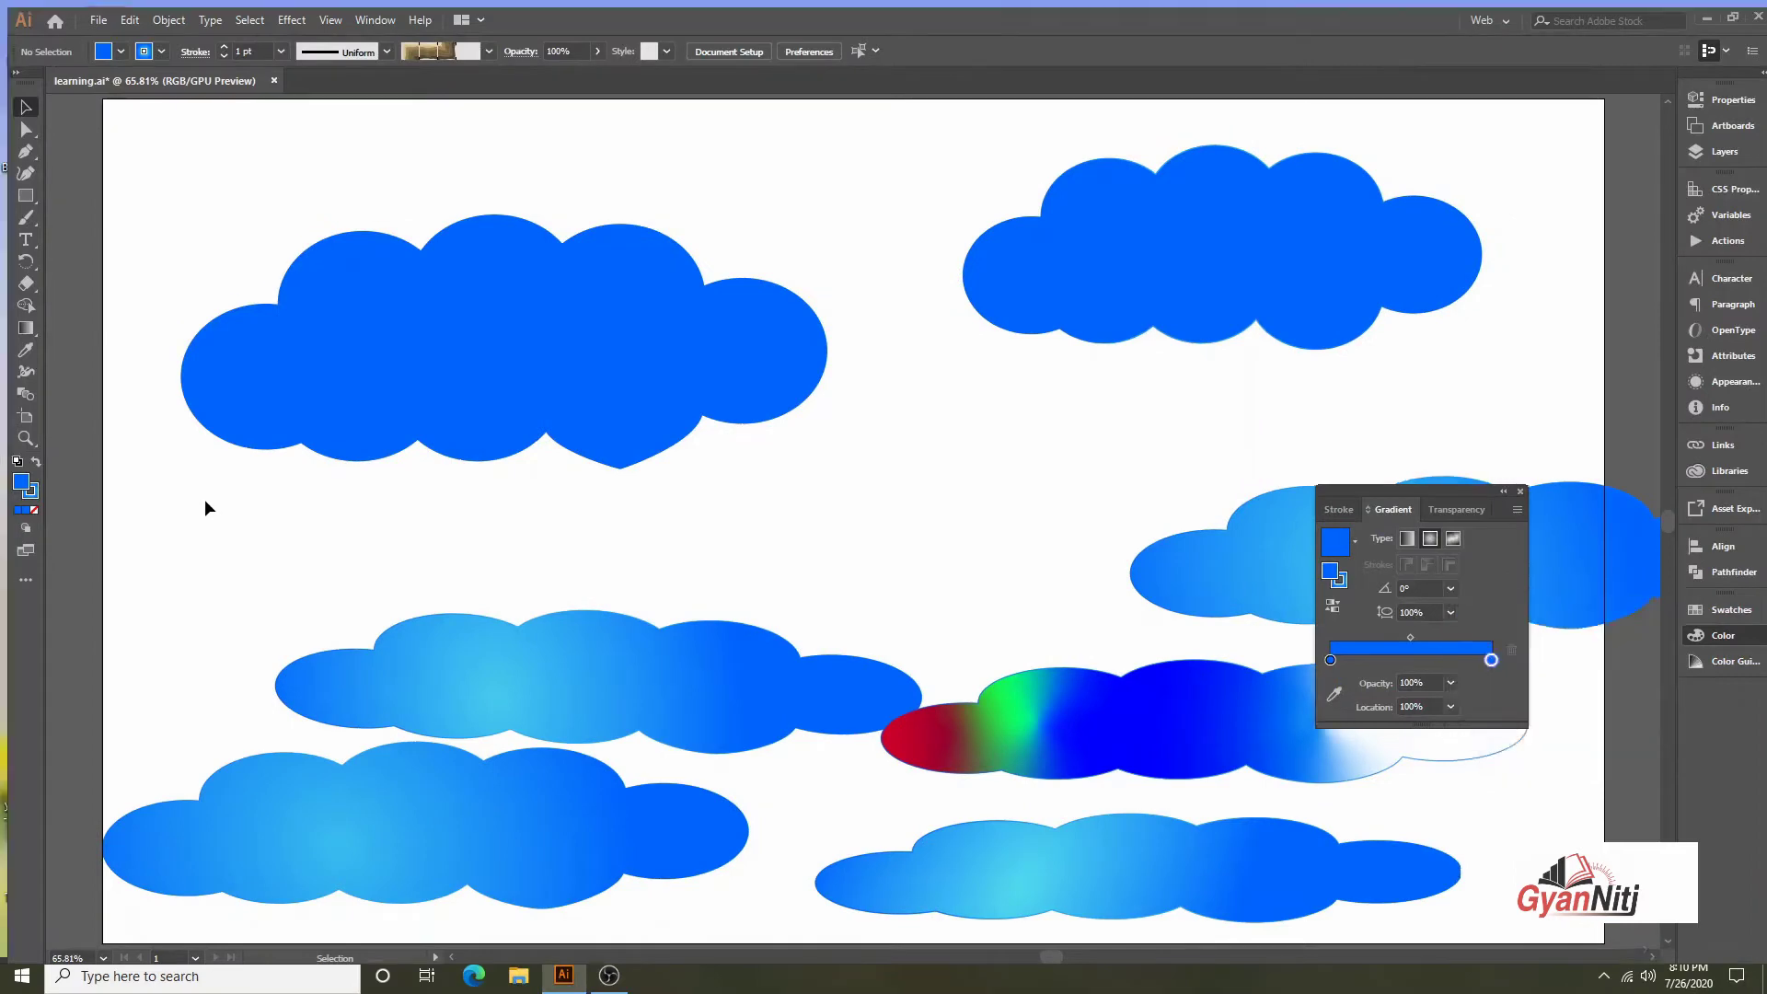
key("f")
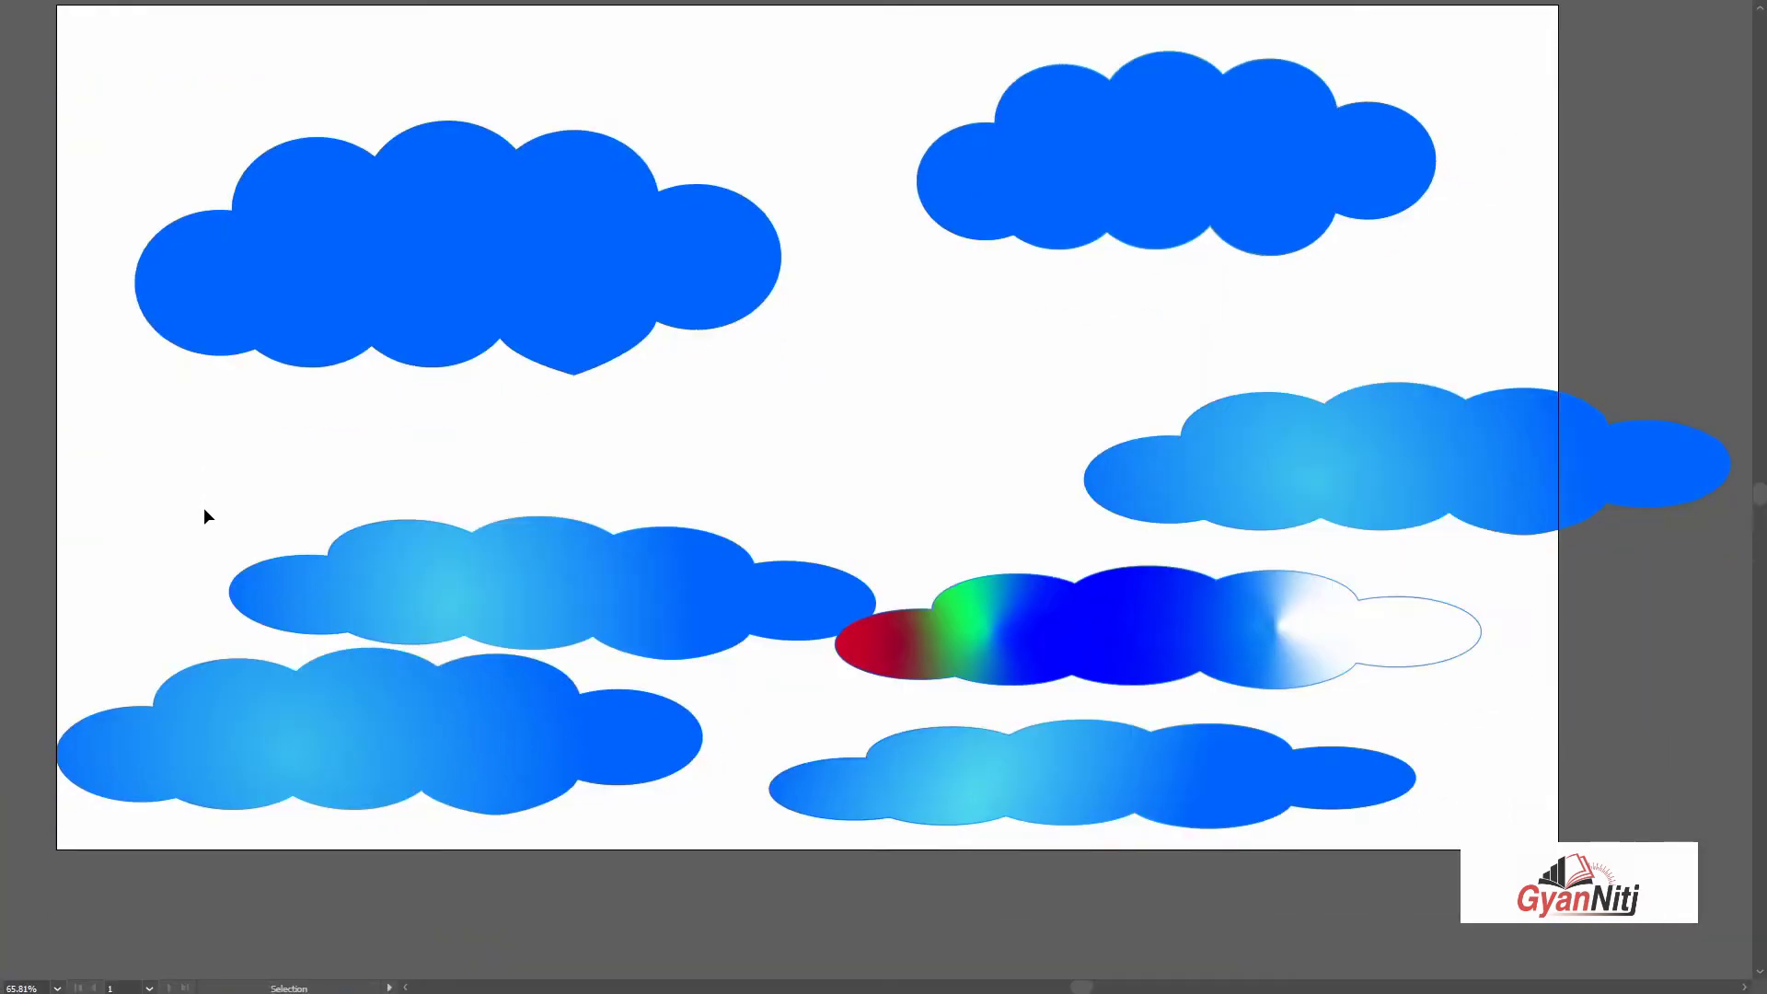
key("f")
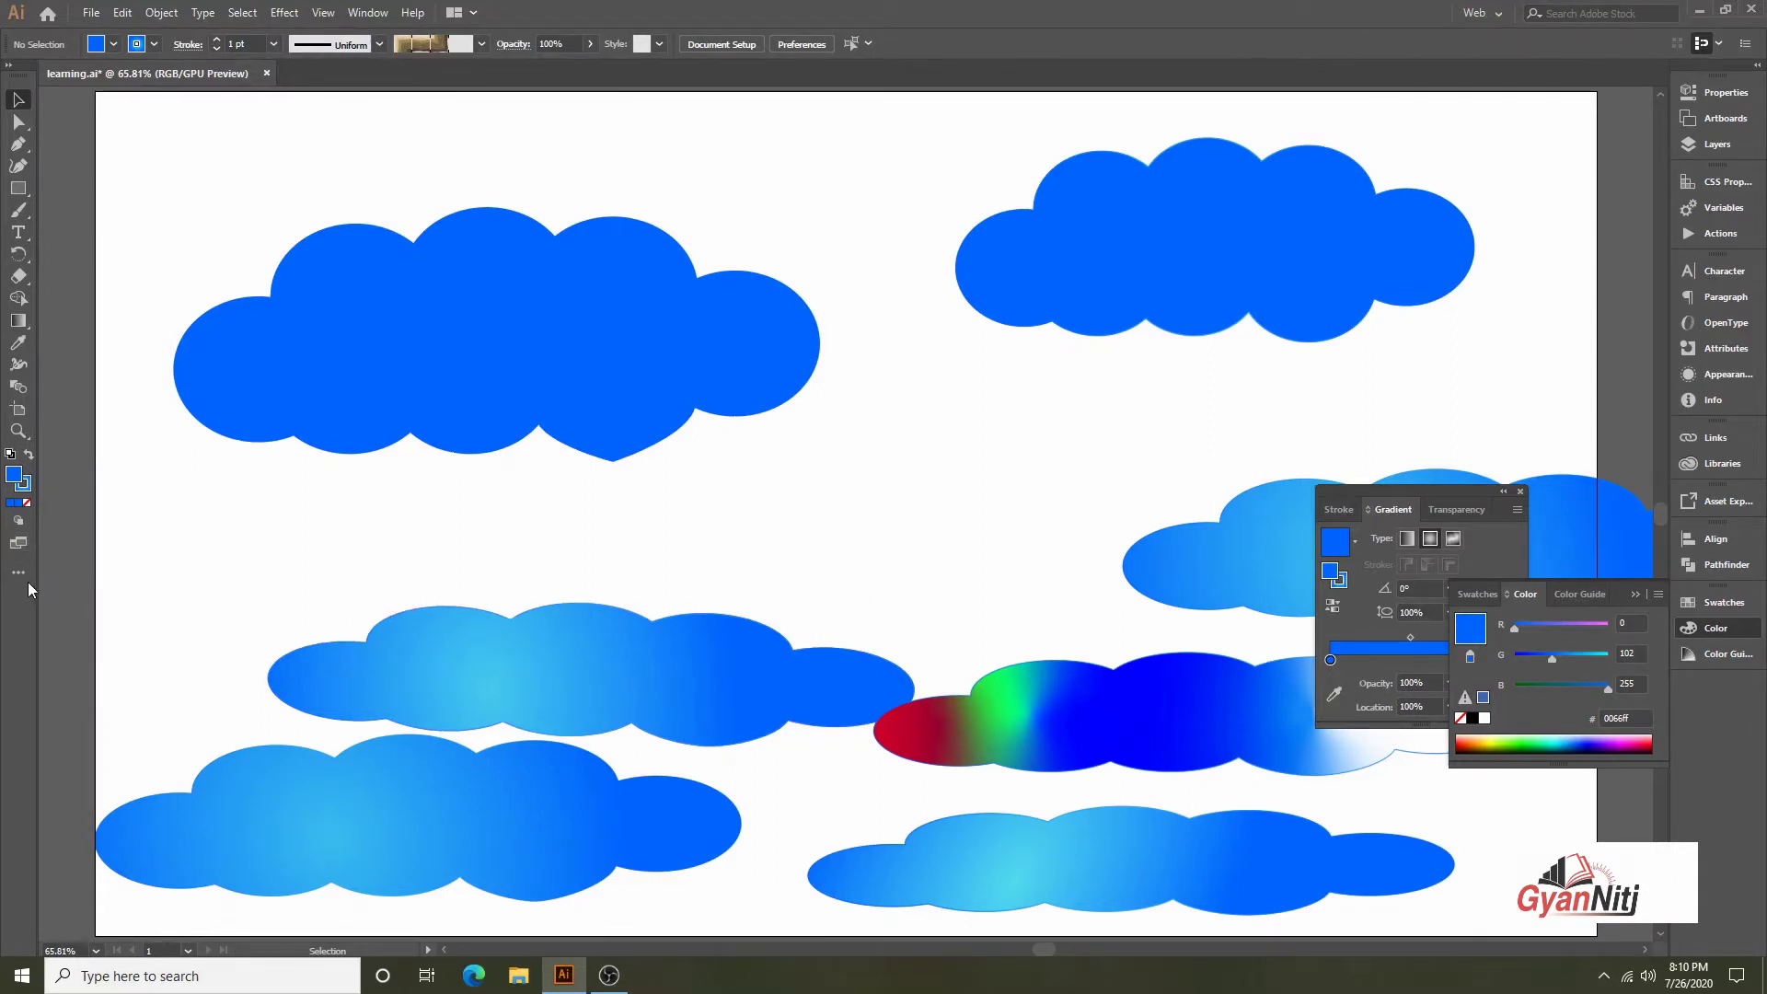
left_click(22, 578)
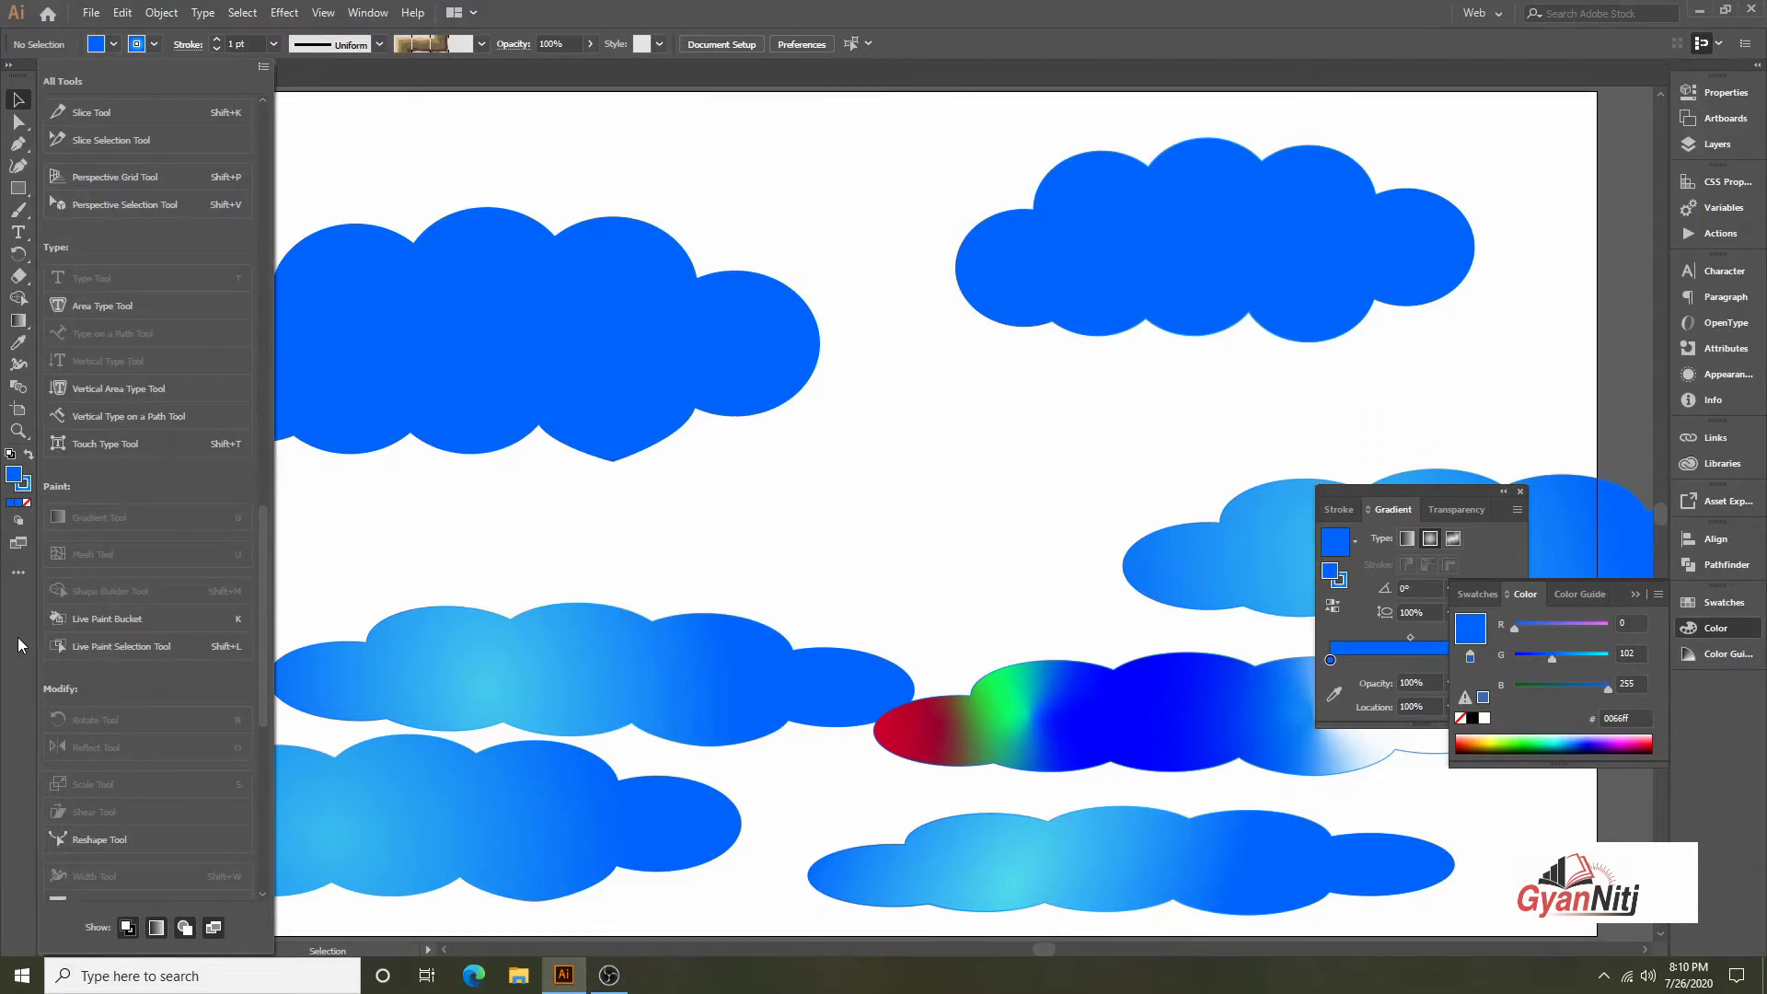
Scroll the All Tools list back up to the Select and Draw groups
scroll(165, 542, "up", 10)
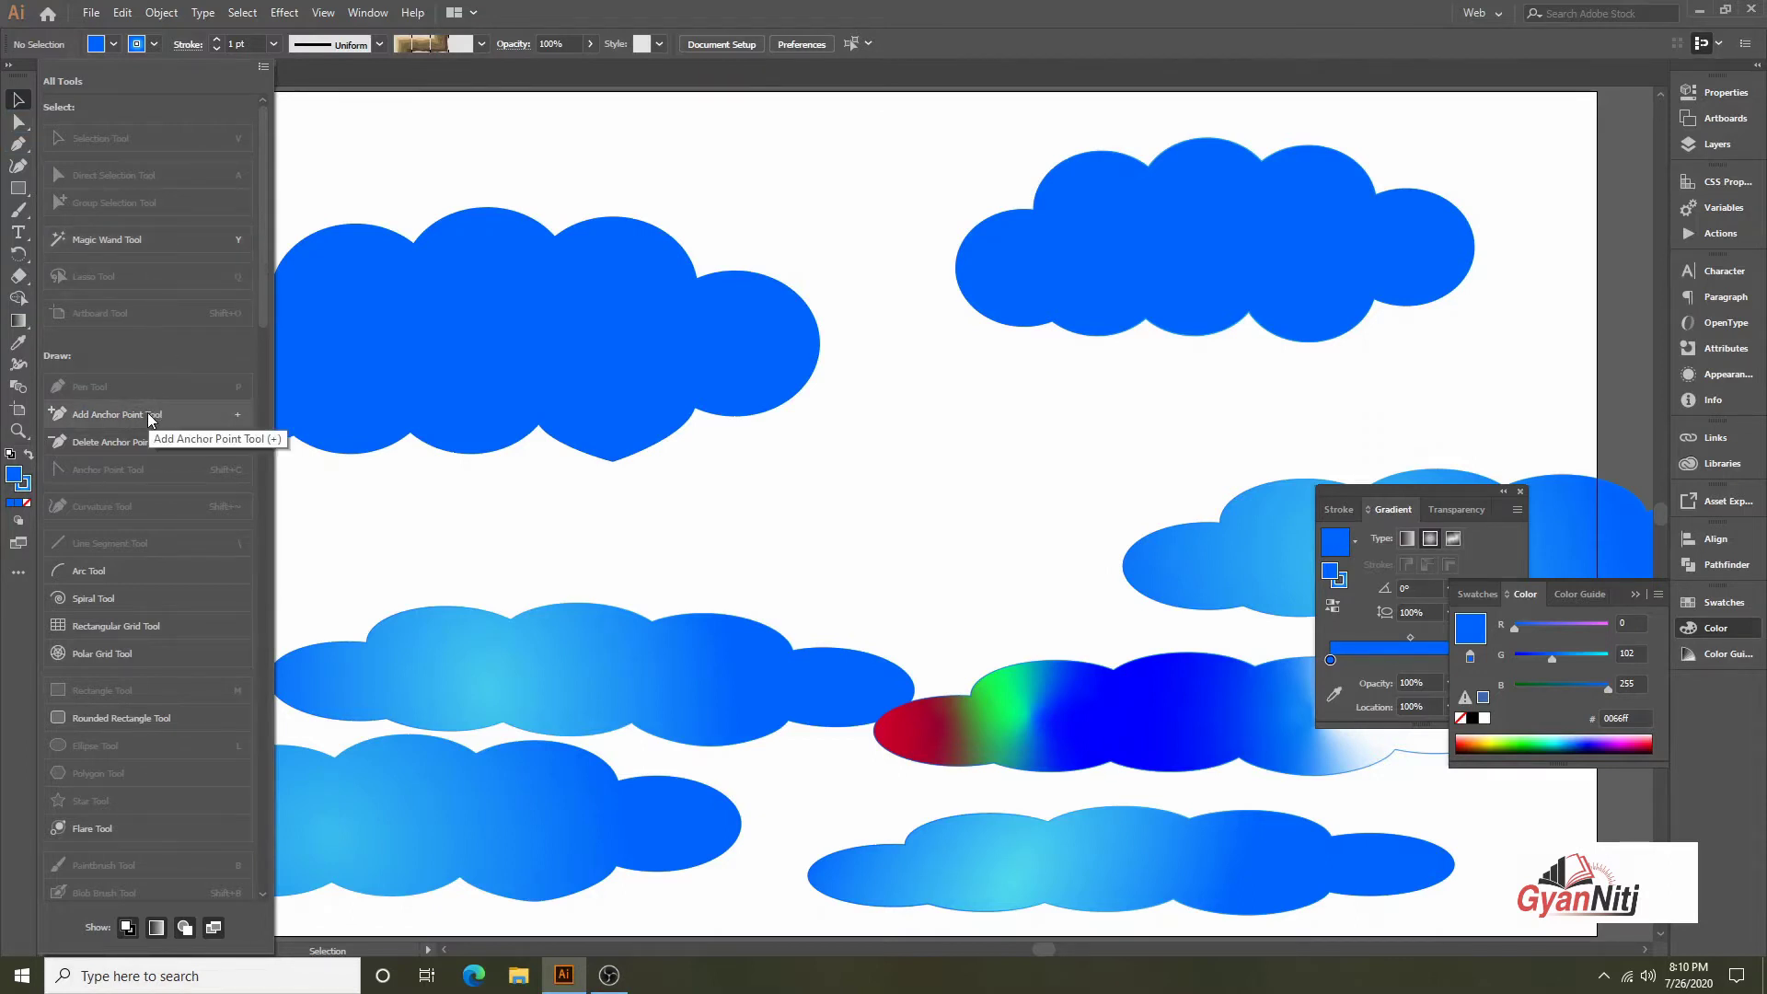
Move the top-right blue cloud over the top-left cloud
left_click(454, 324)
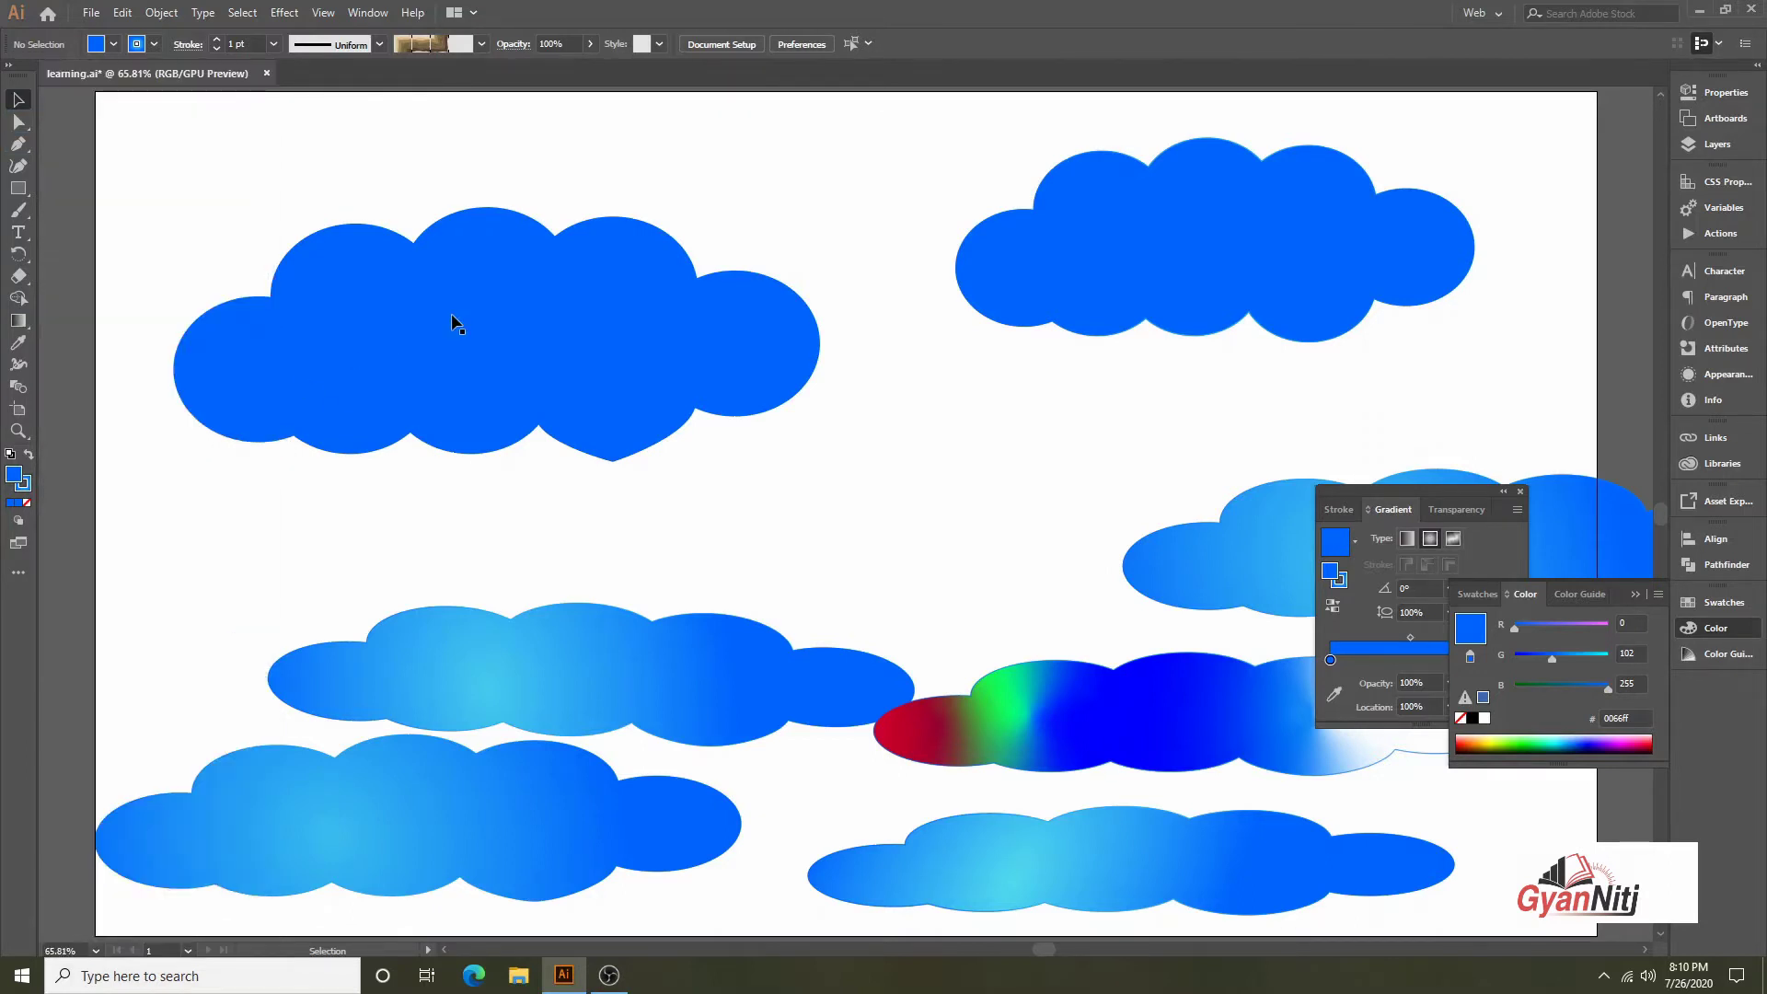
left_click_drag(453, 324, 481, 341)
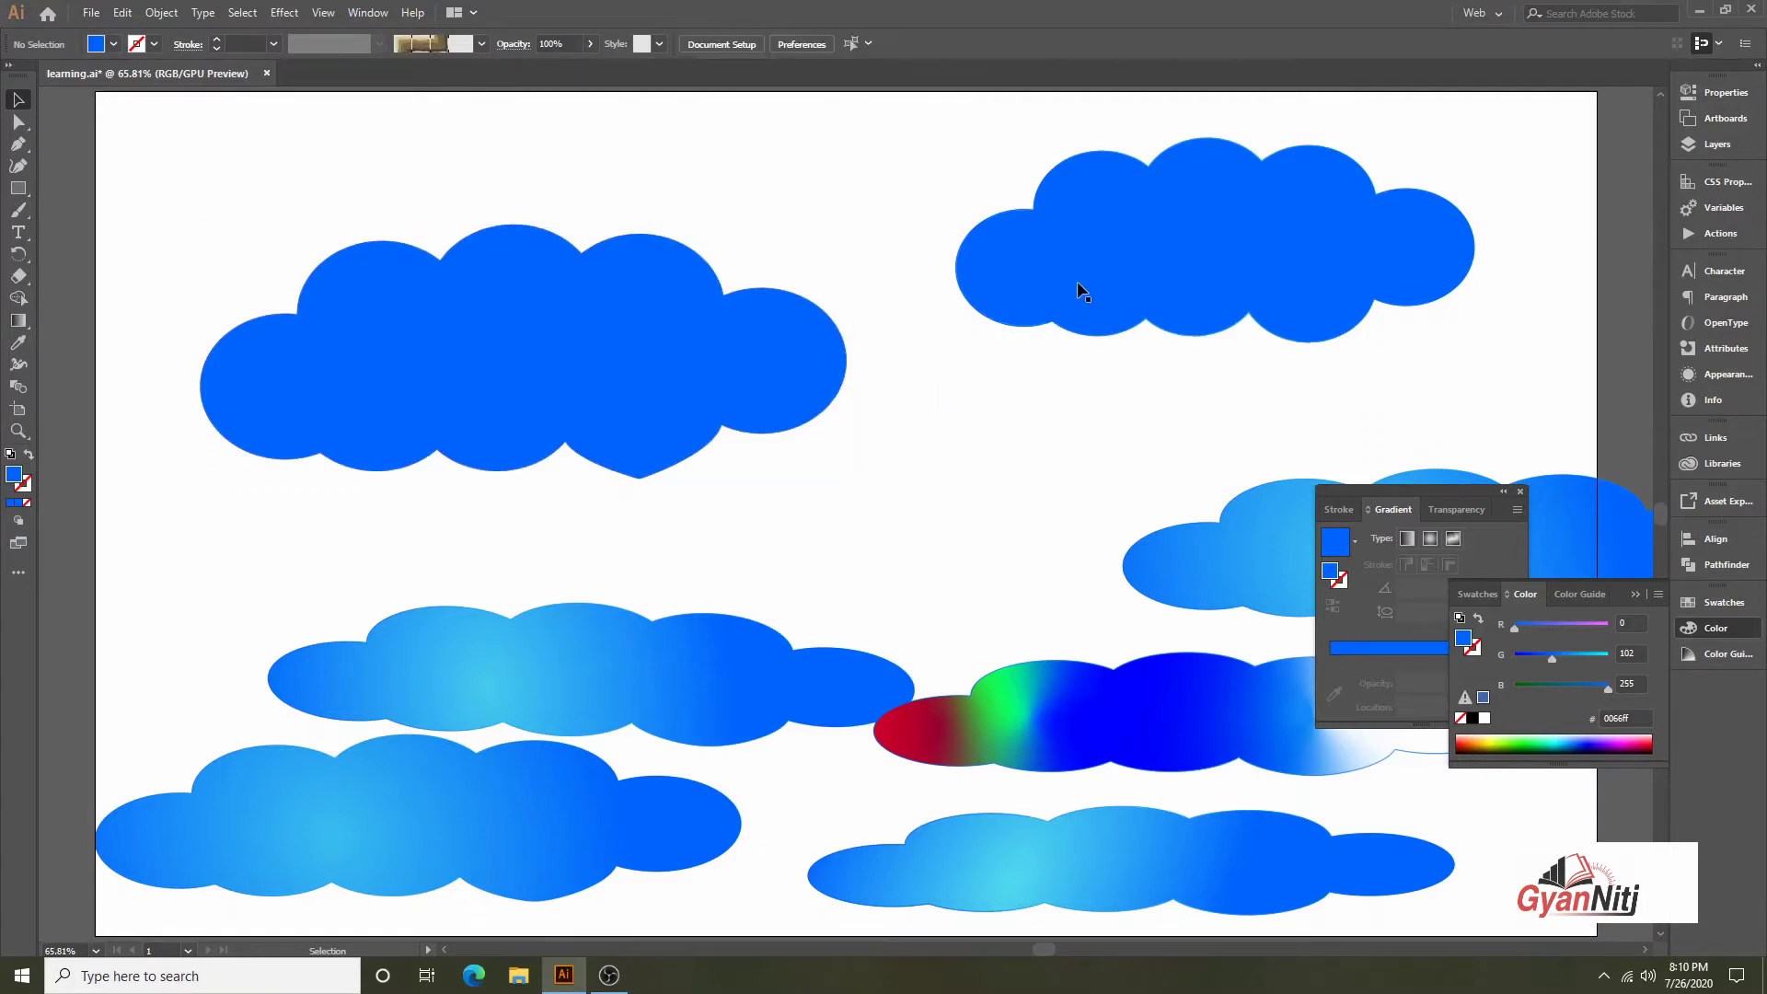
left_click_drag(1076, 280, 390, 486)
left_click_drag(633, 489, 660, 452)
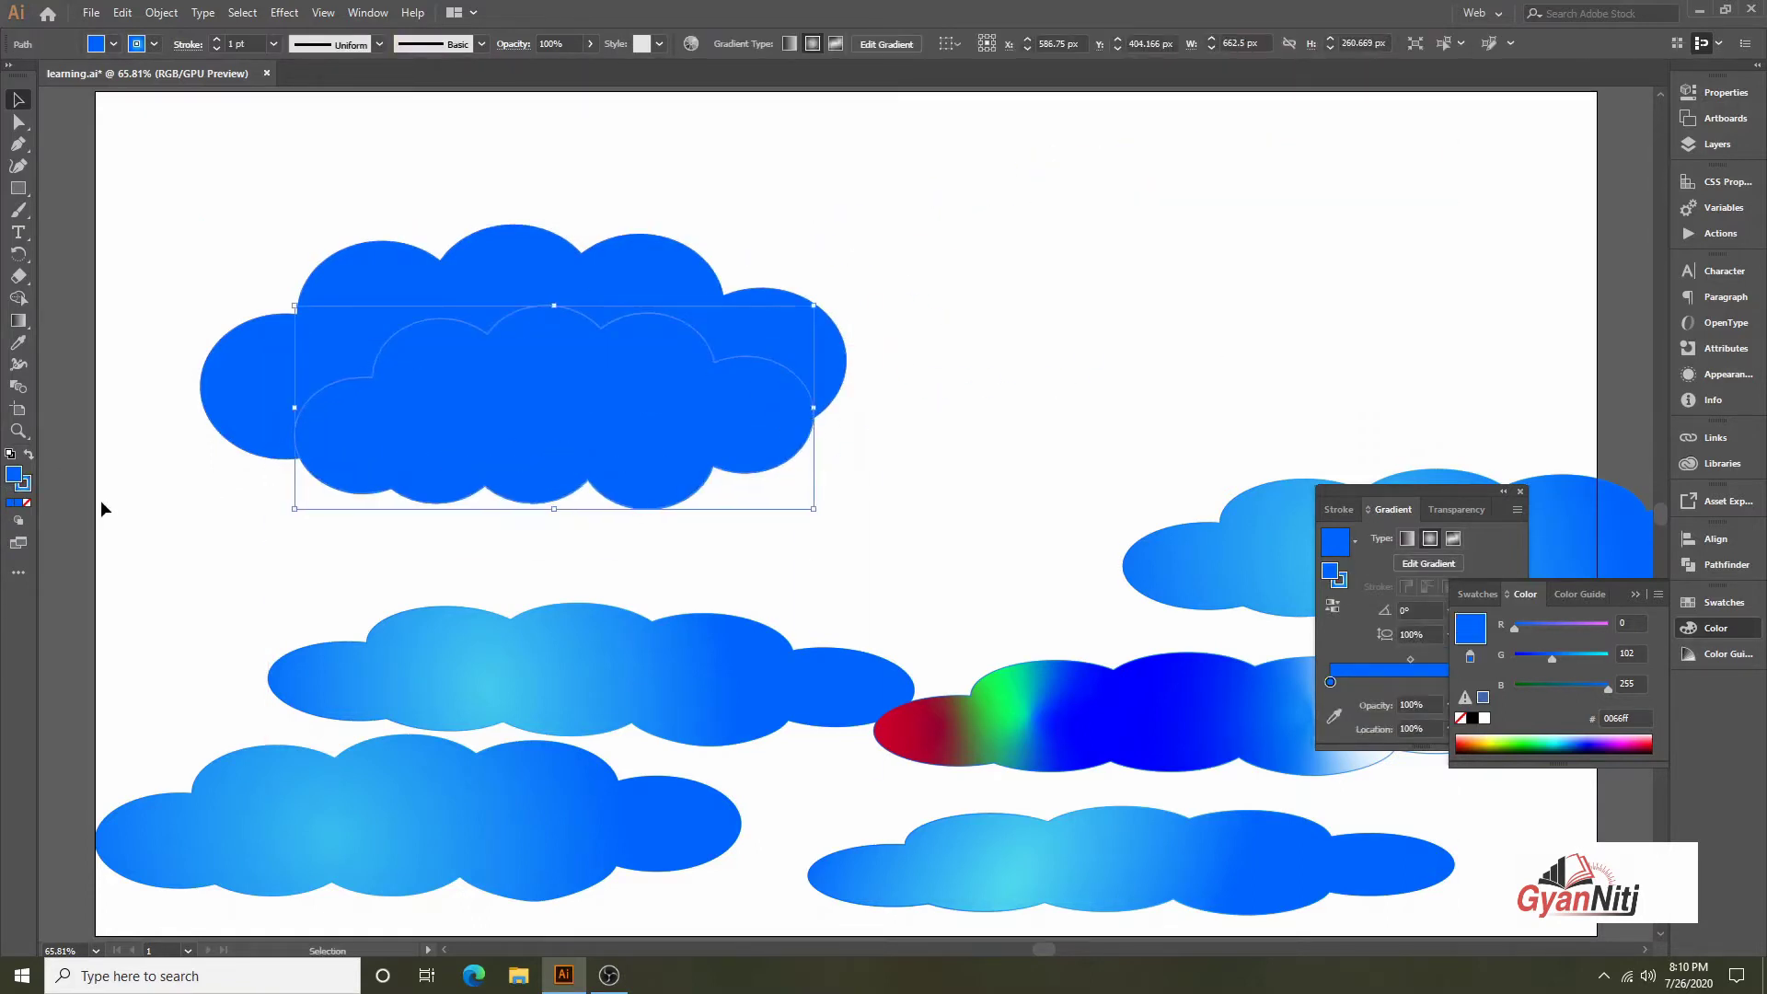
Give the moved cloud a solid red ff0000 fill instead of the gradient
double_click(14, 475)
type("ff0000")
left_click(1088, 366)
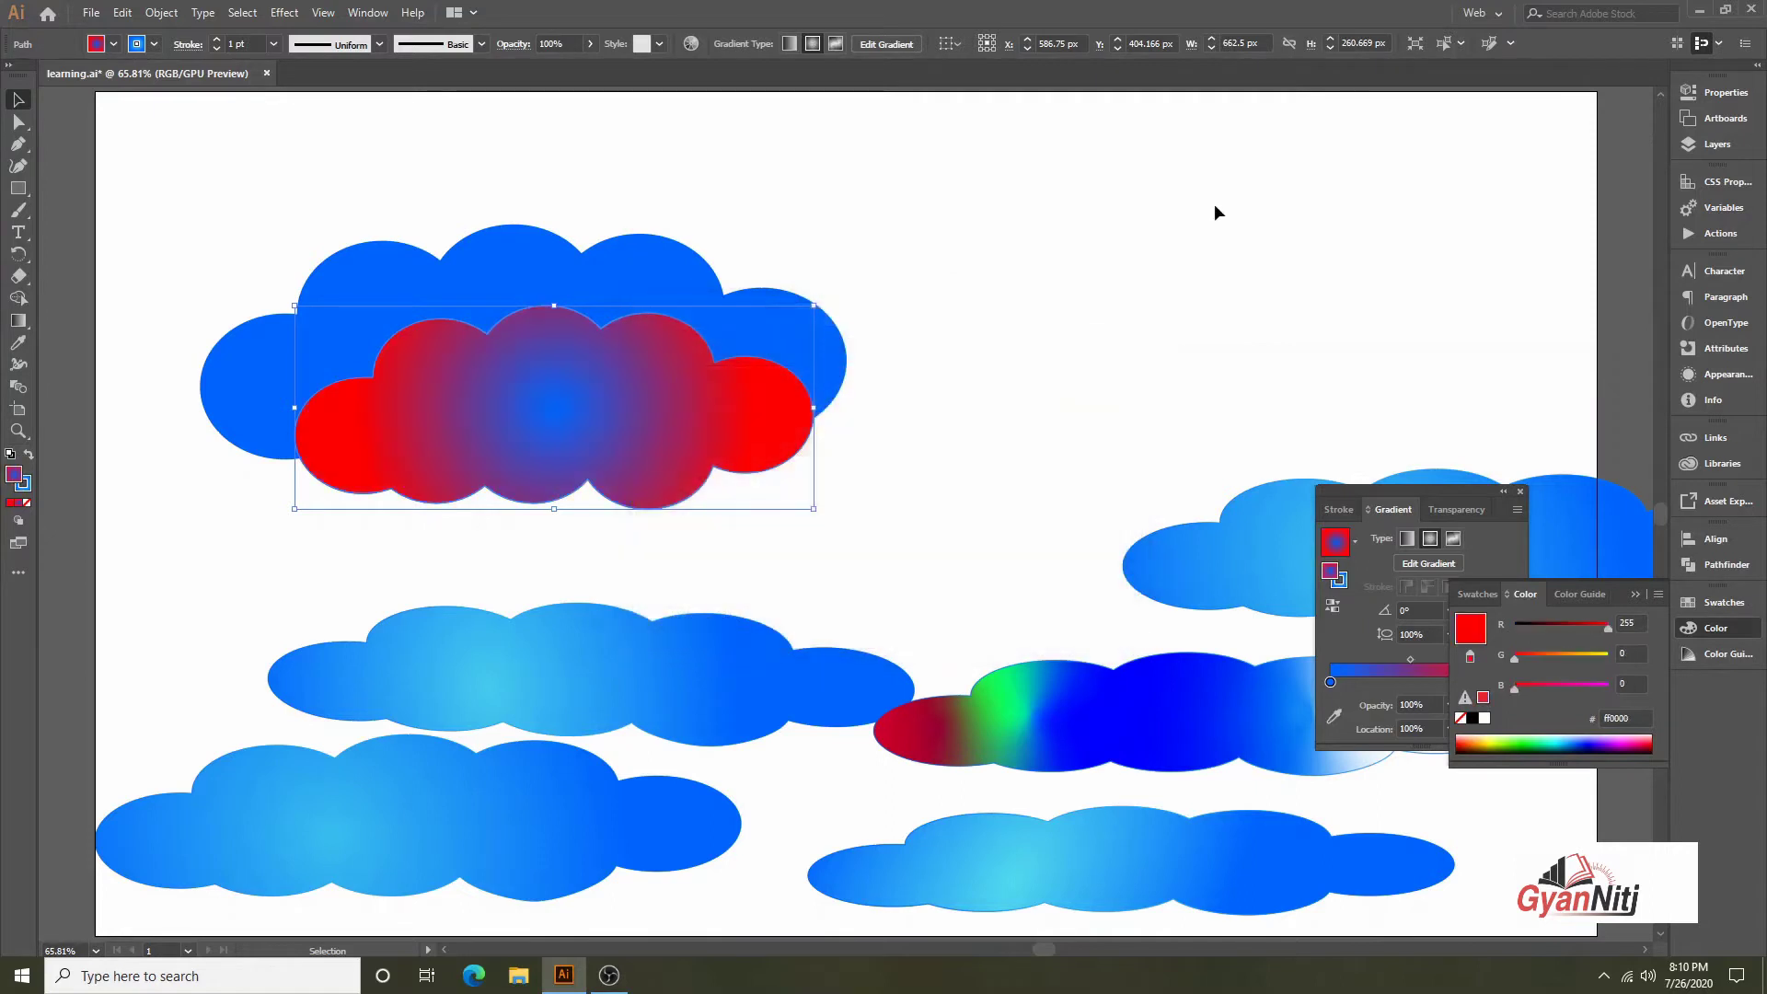
left_click(89, 516)
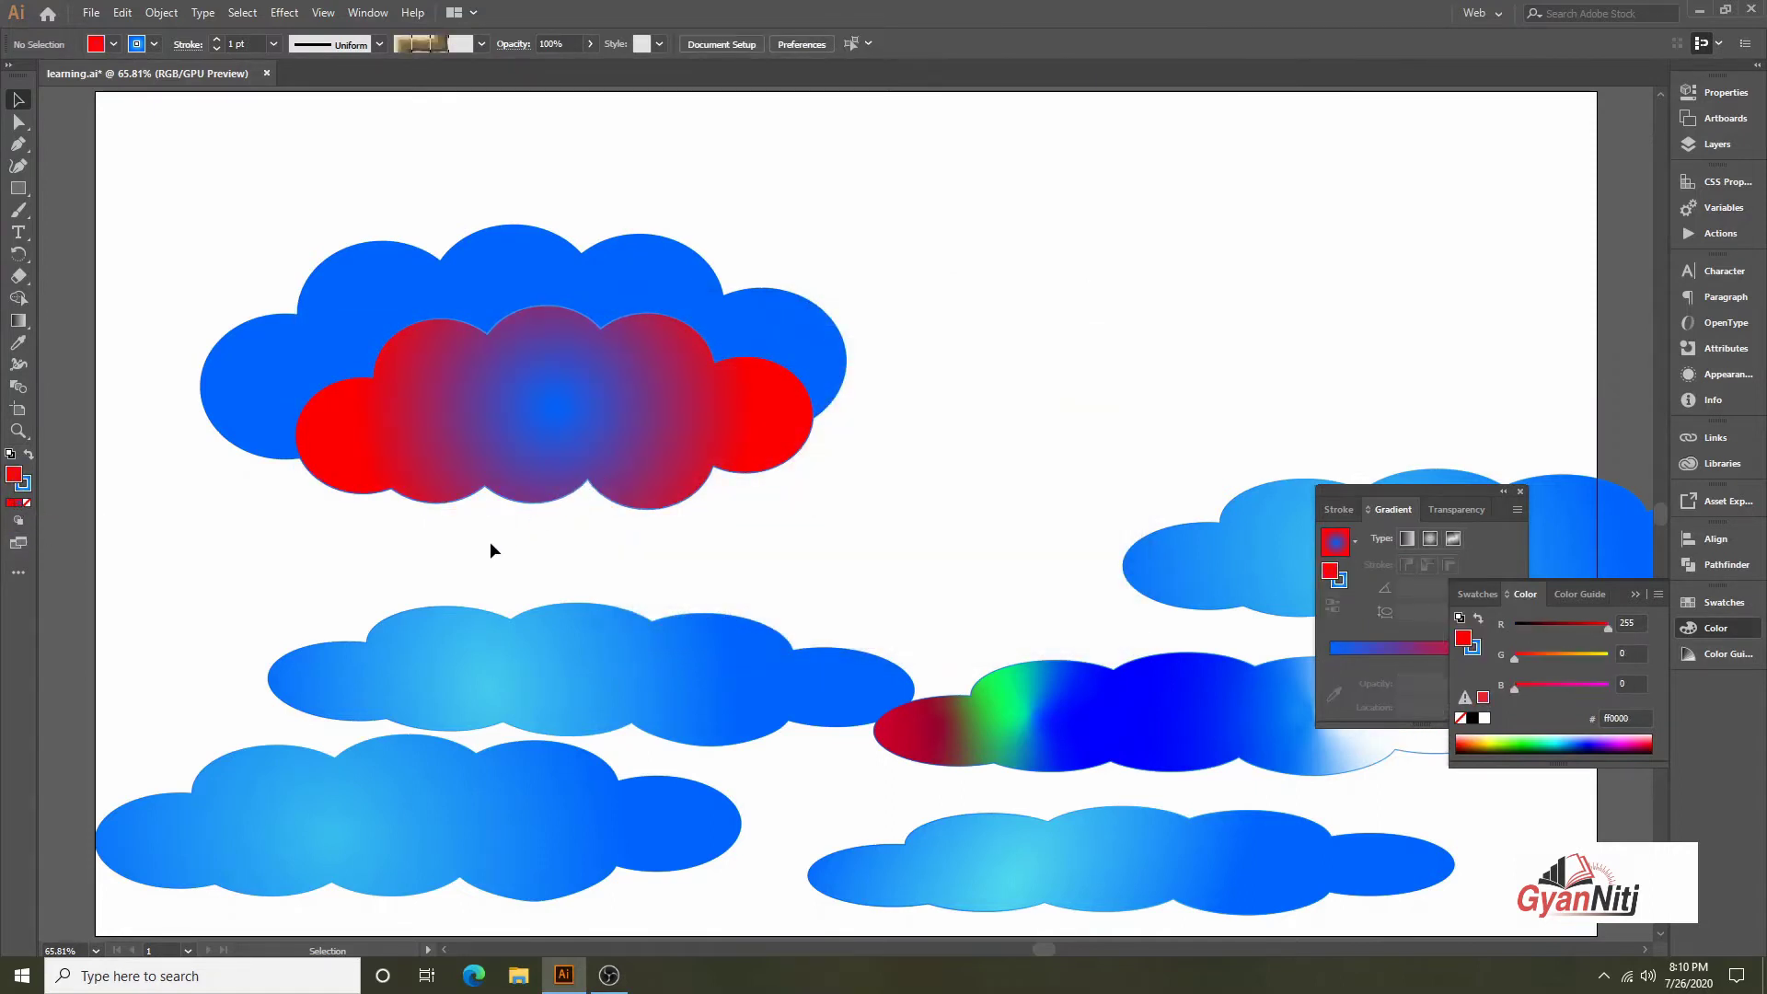
left_click(451, 437)
left_click(11, 503)
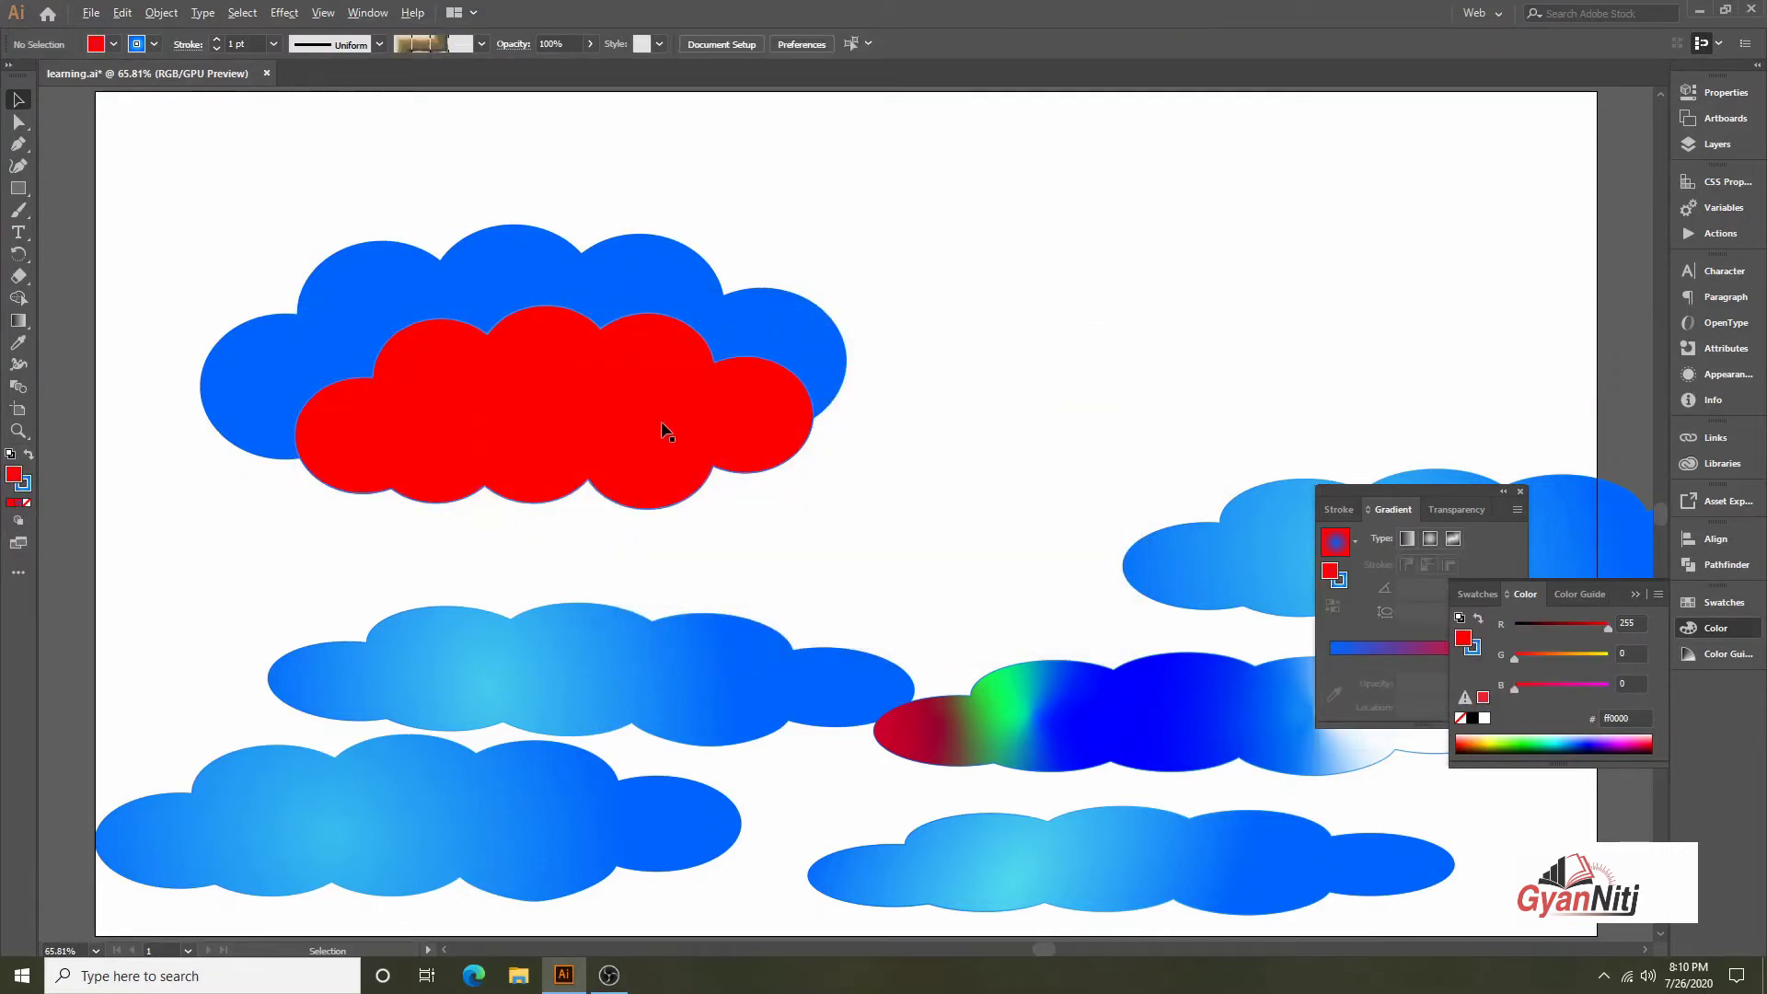
Alt-drag a copy of the red cloud to the right so the two overlap
left_click_drag(577, 427, 825, 427)
left_click(708, 515)
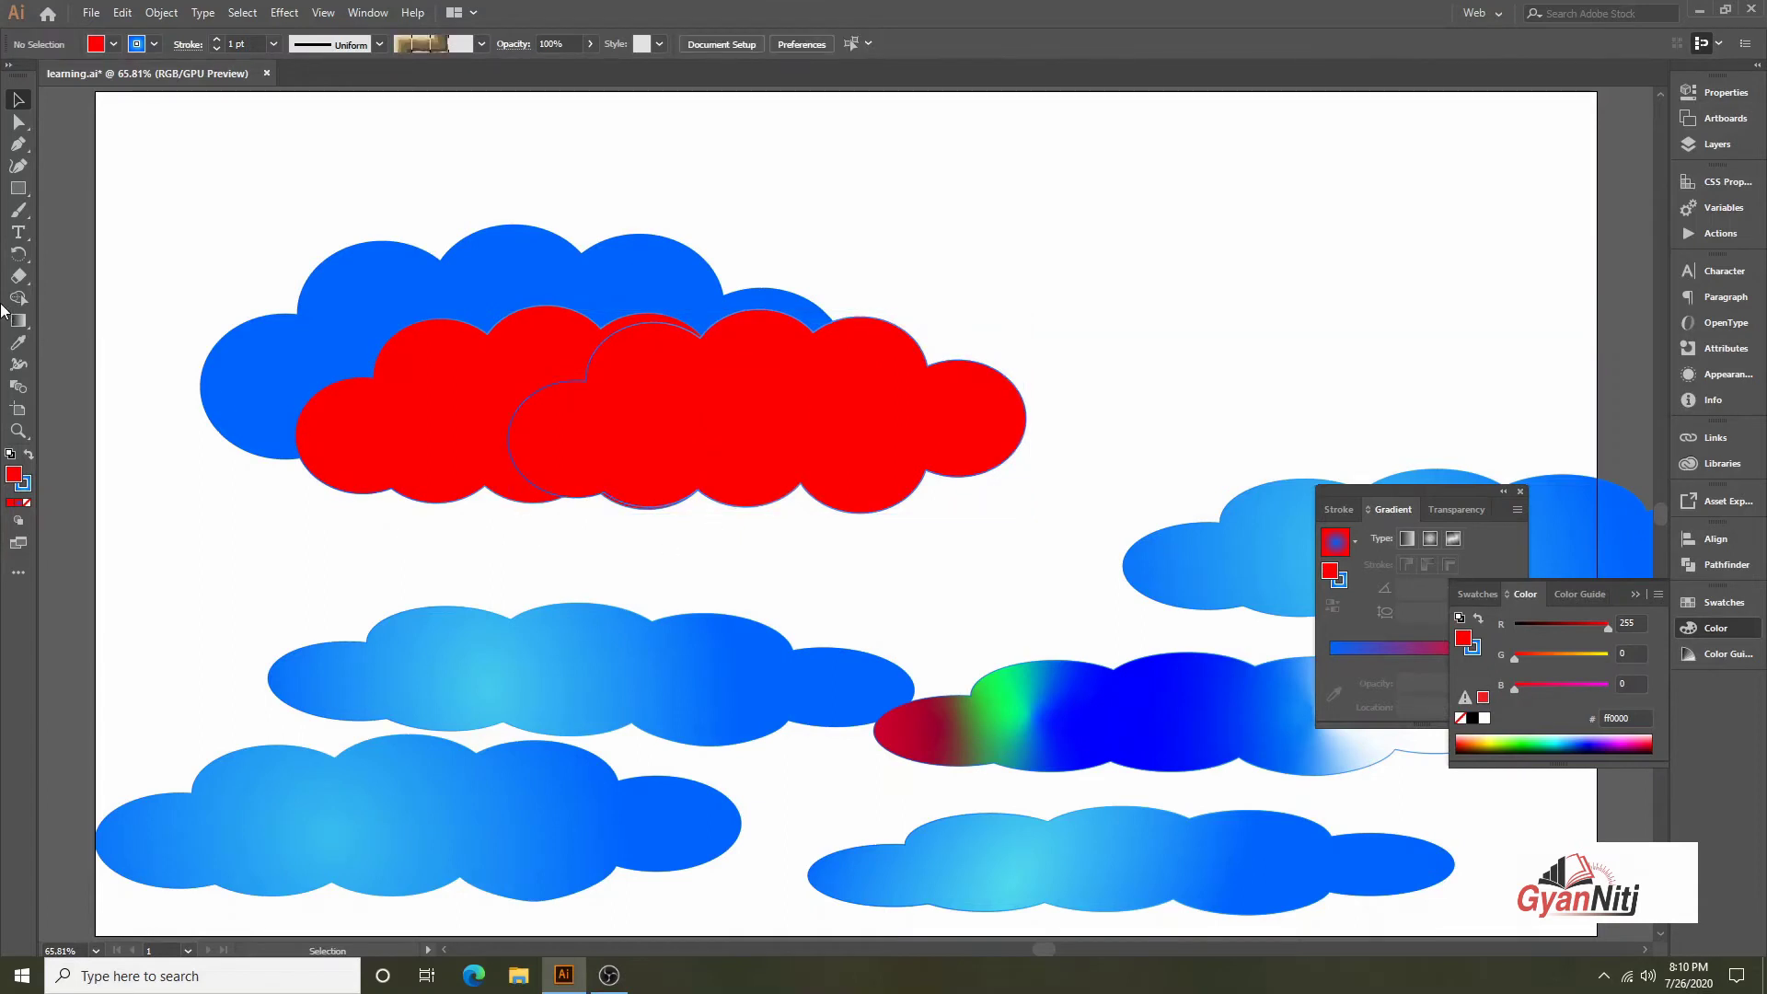
left_click(18, 573)
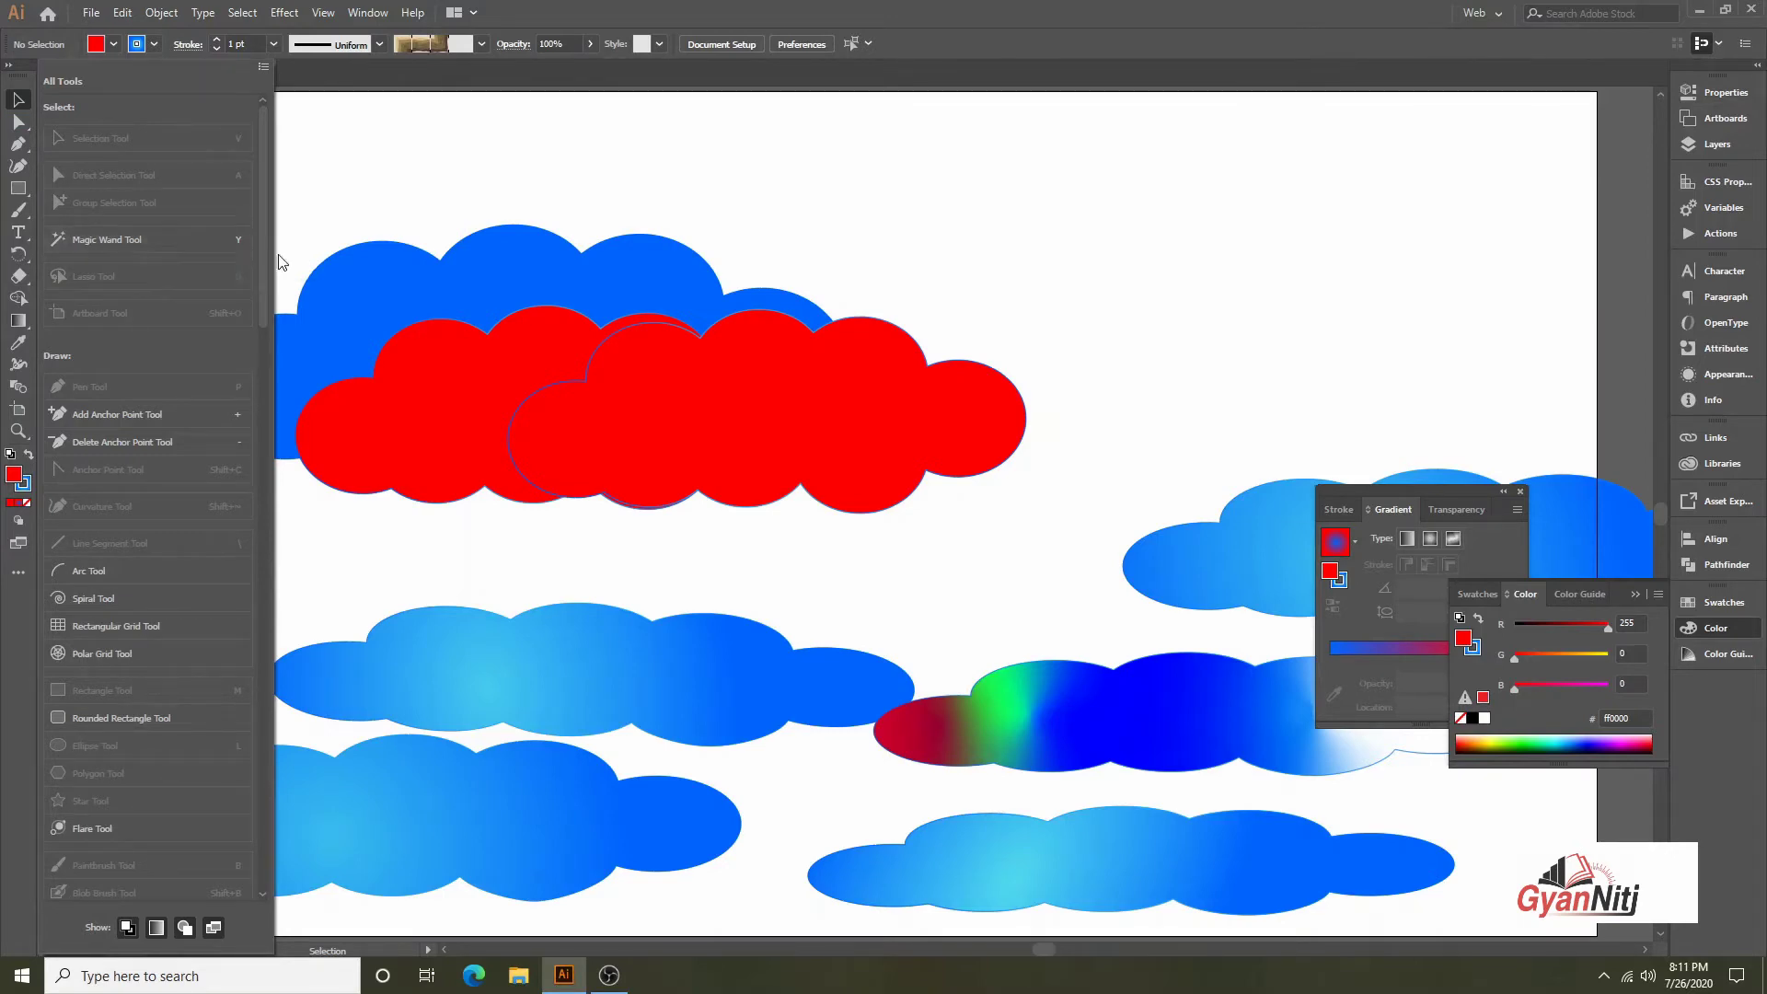
left_click(301, 217)
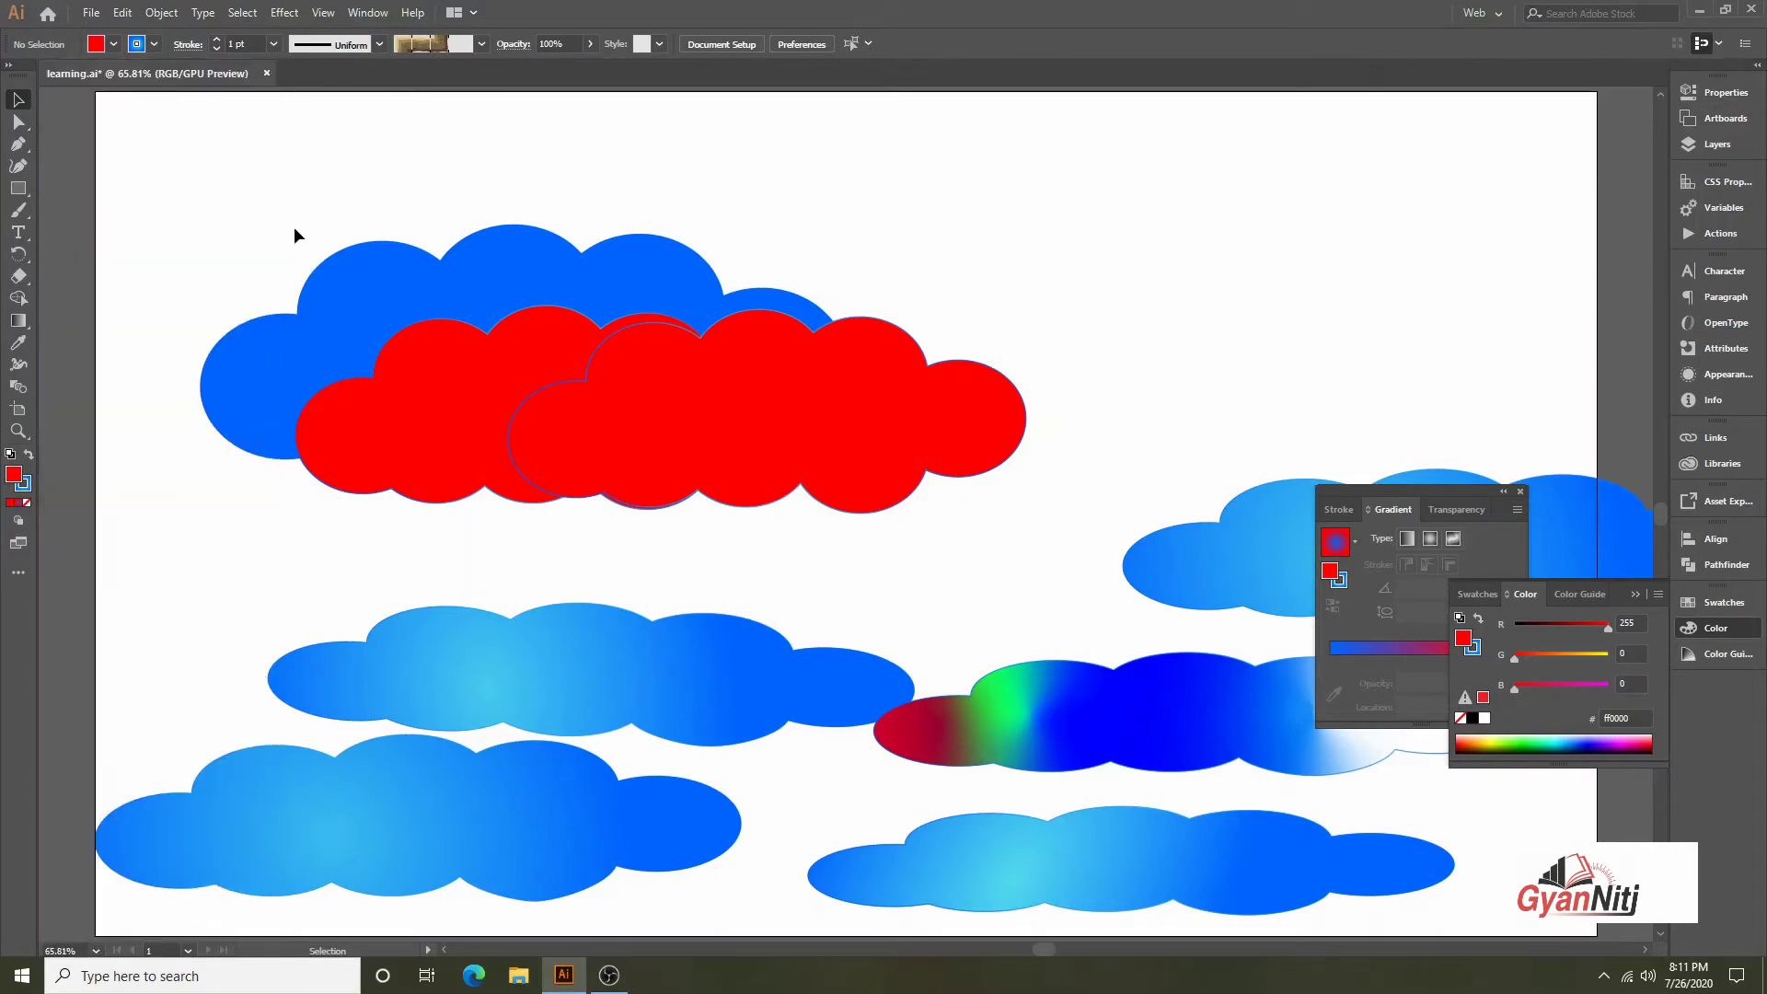
Select the red clouds with the Magic Wand and drag the right one further right
key("y")
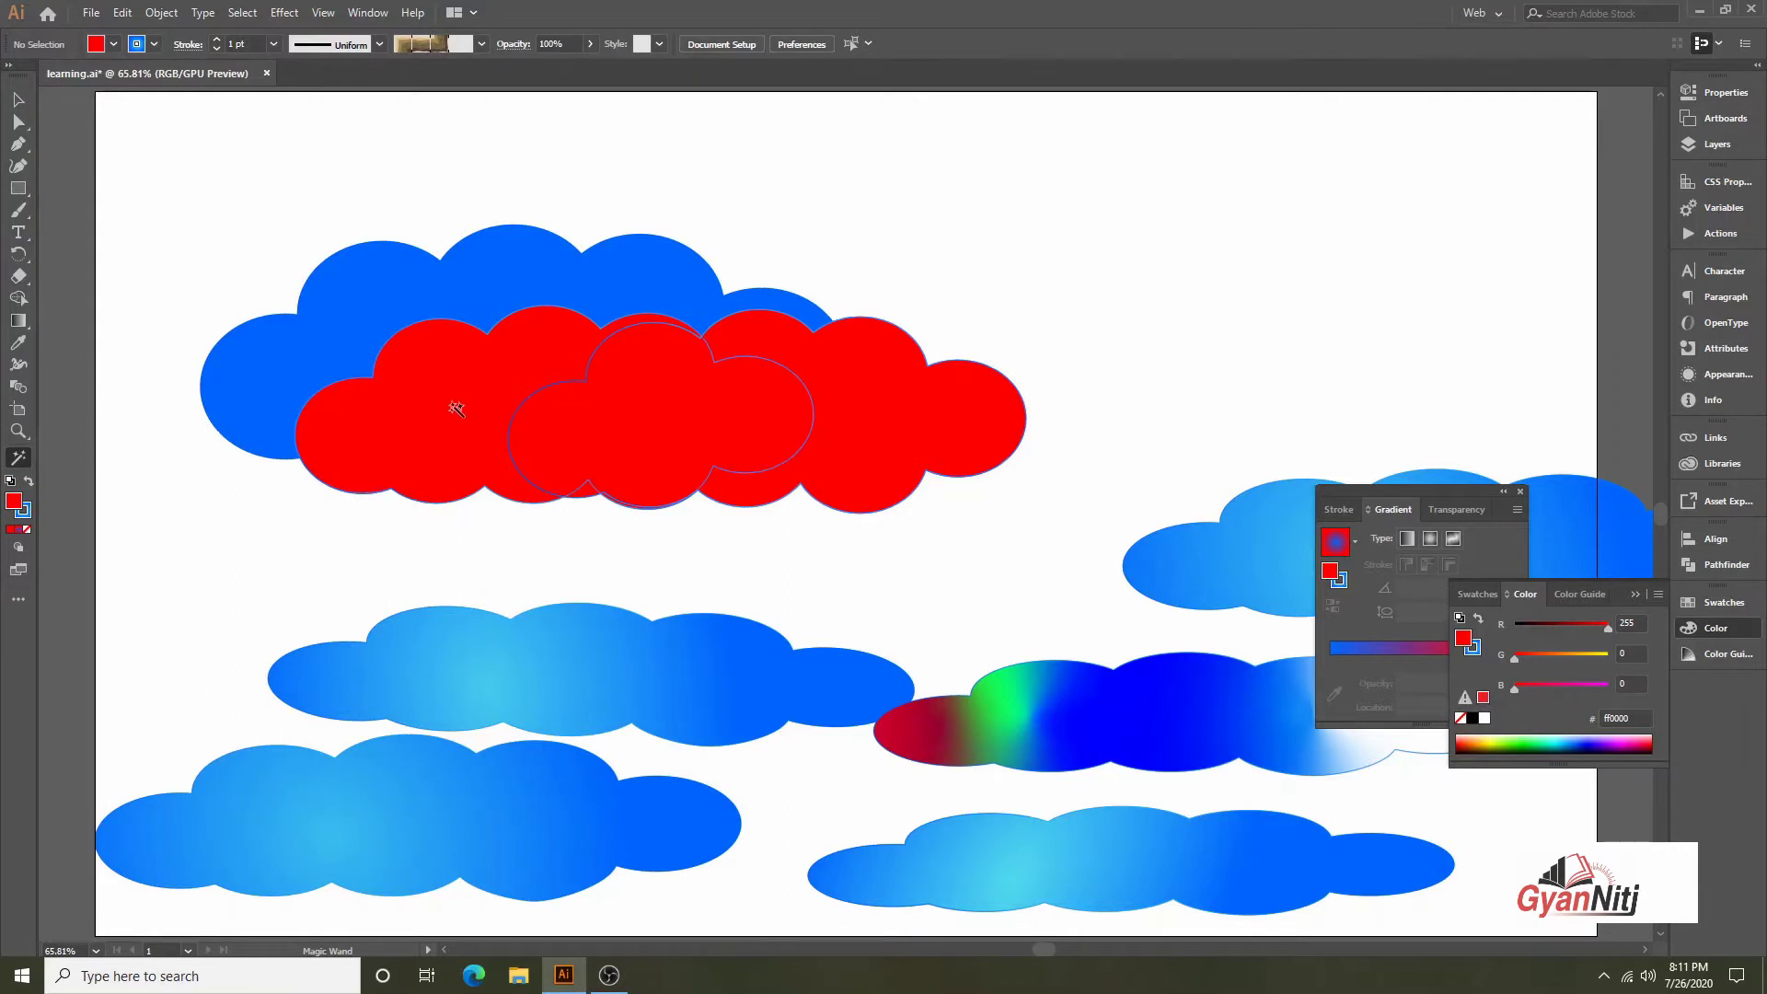
left_click(455, 409)
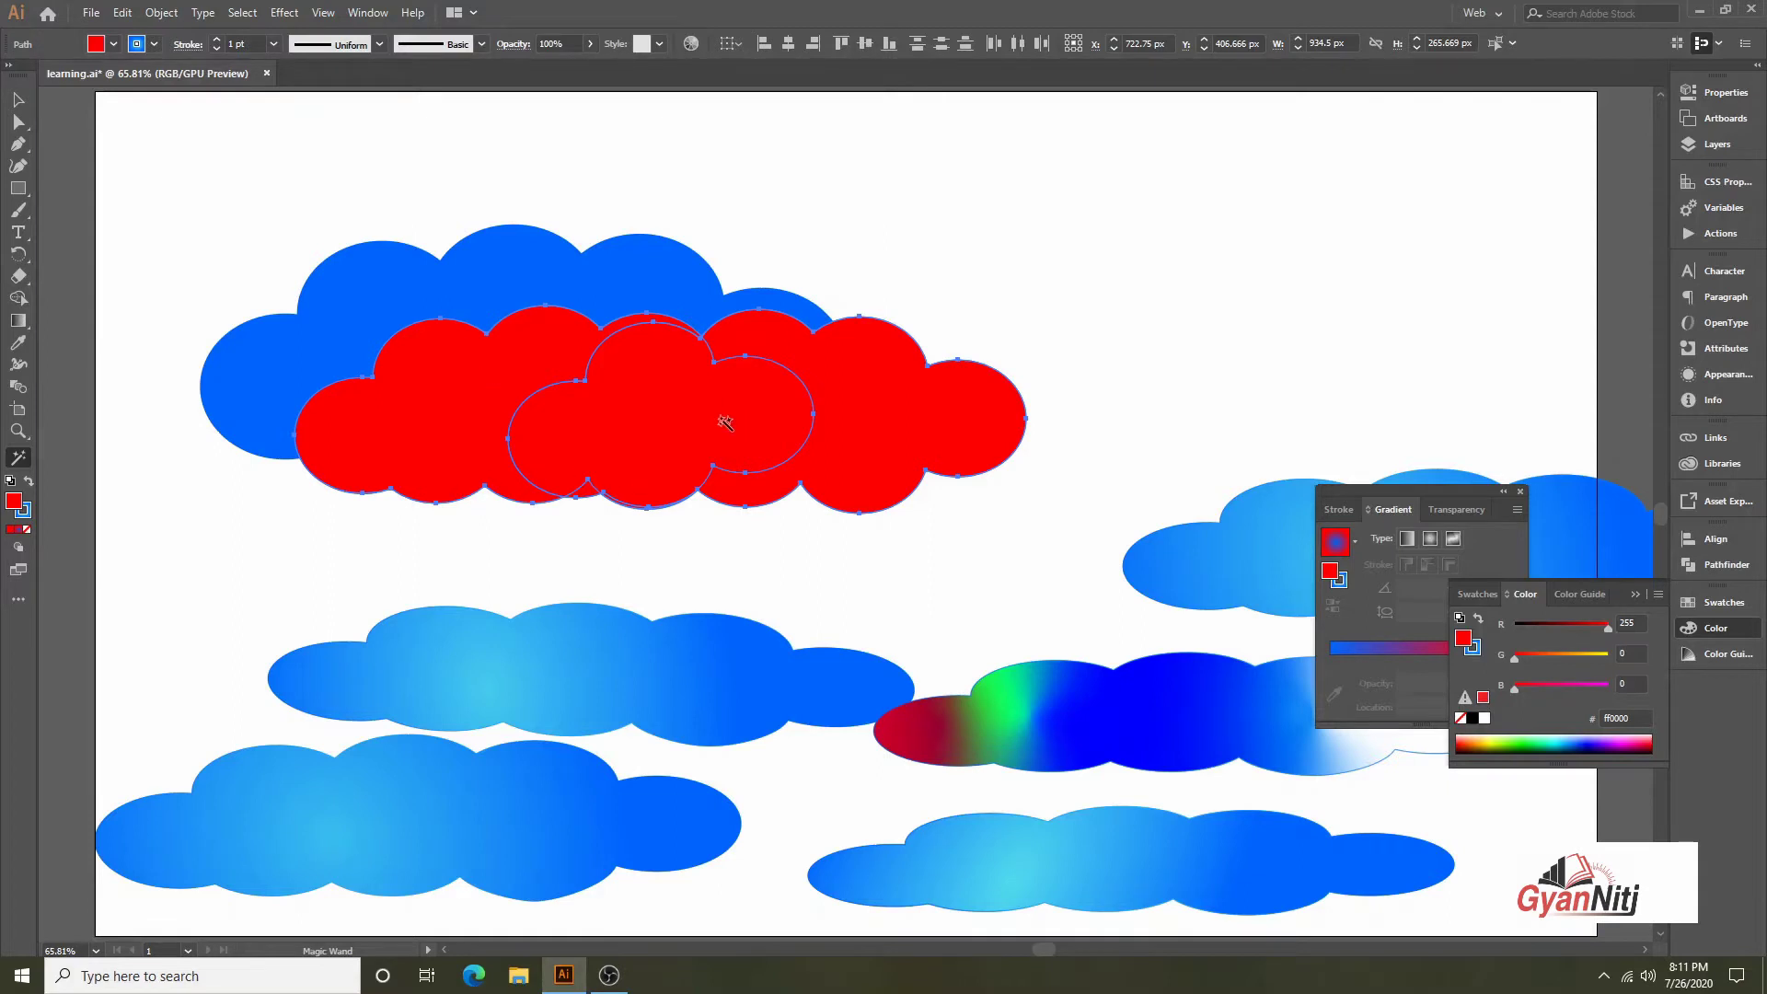
left_click(18, 98)
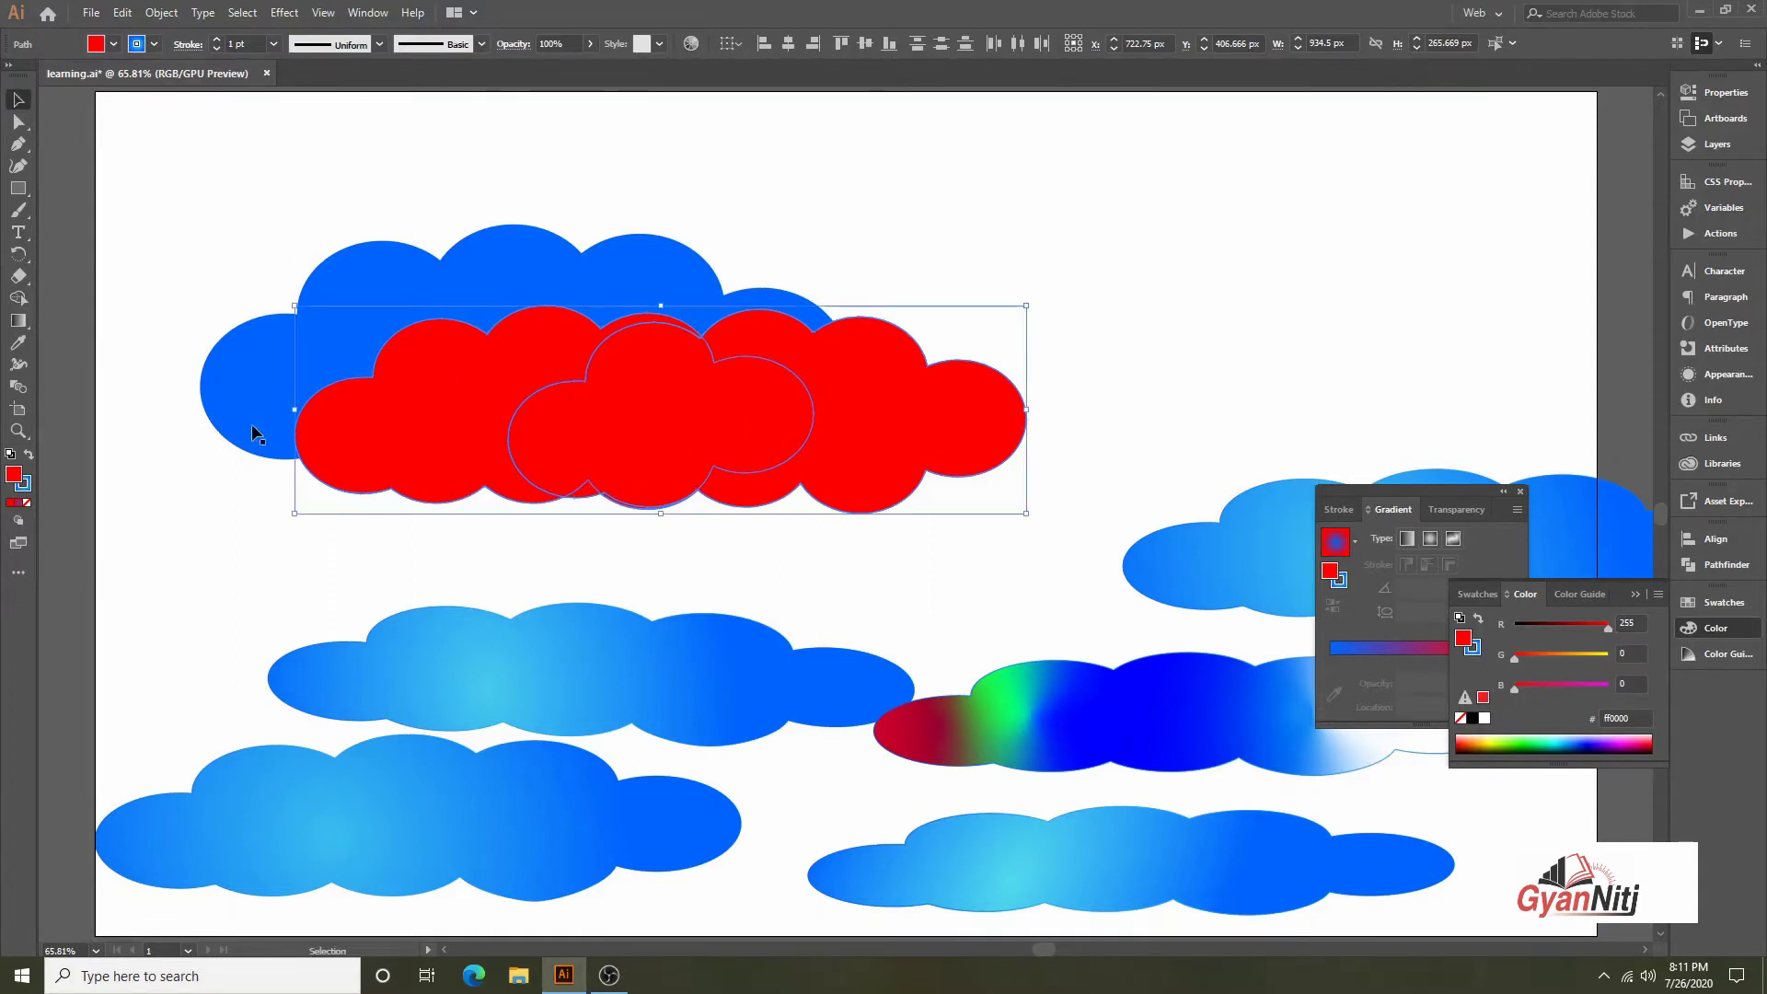
left_click_drag(678, 465, 825, 543)
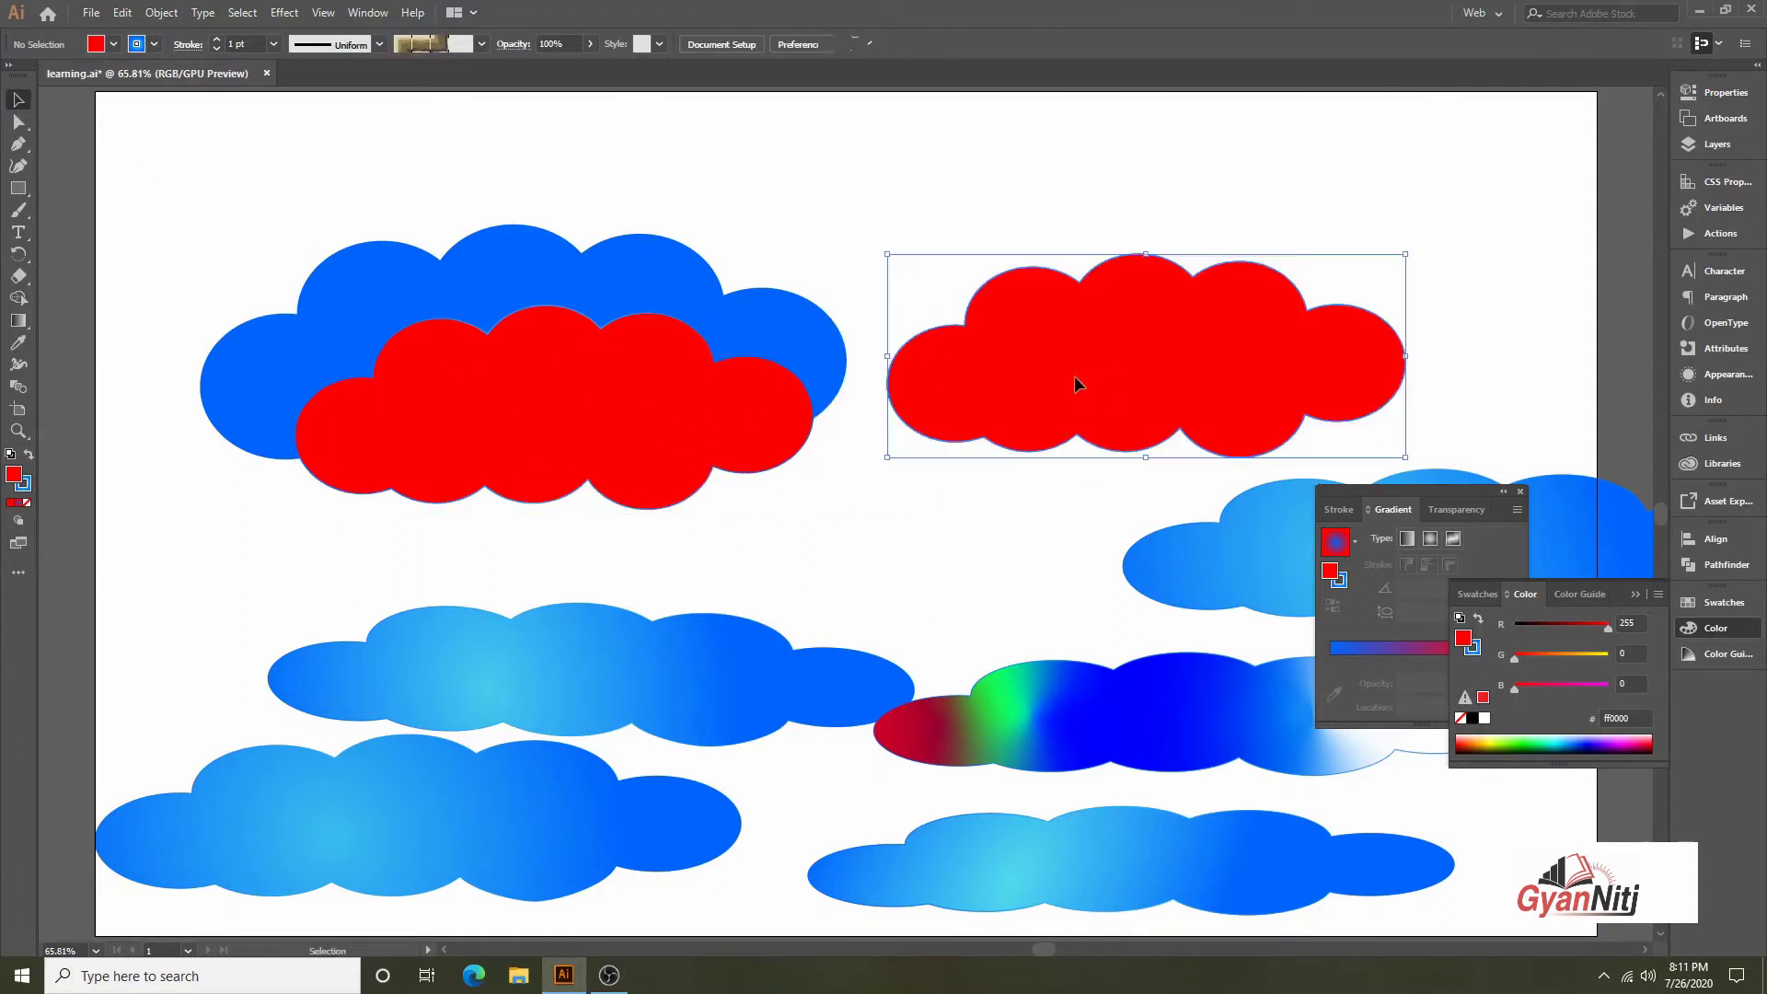
left_click(826, 543)
Reselect both red clouds by colour and shift them down and left
key("y")
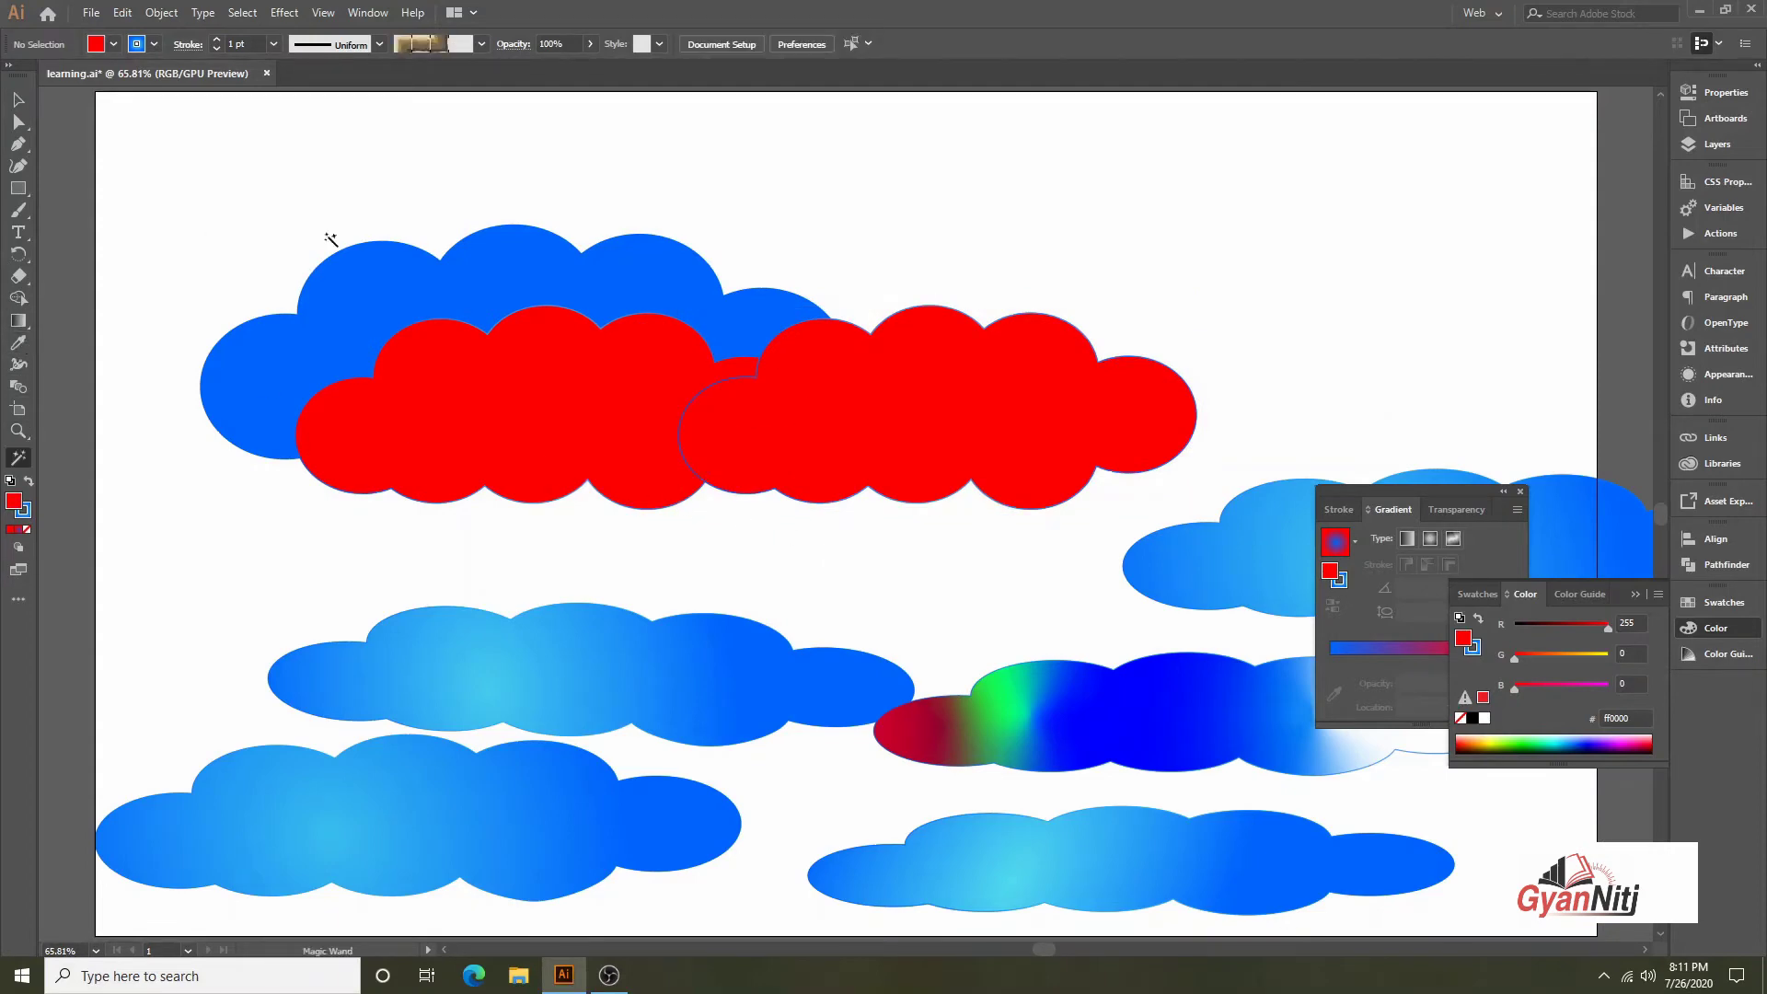
left_click(438, 364)
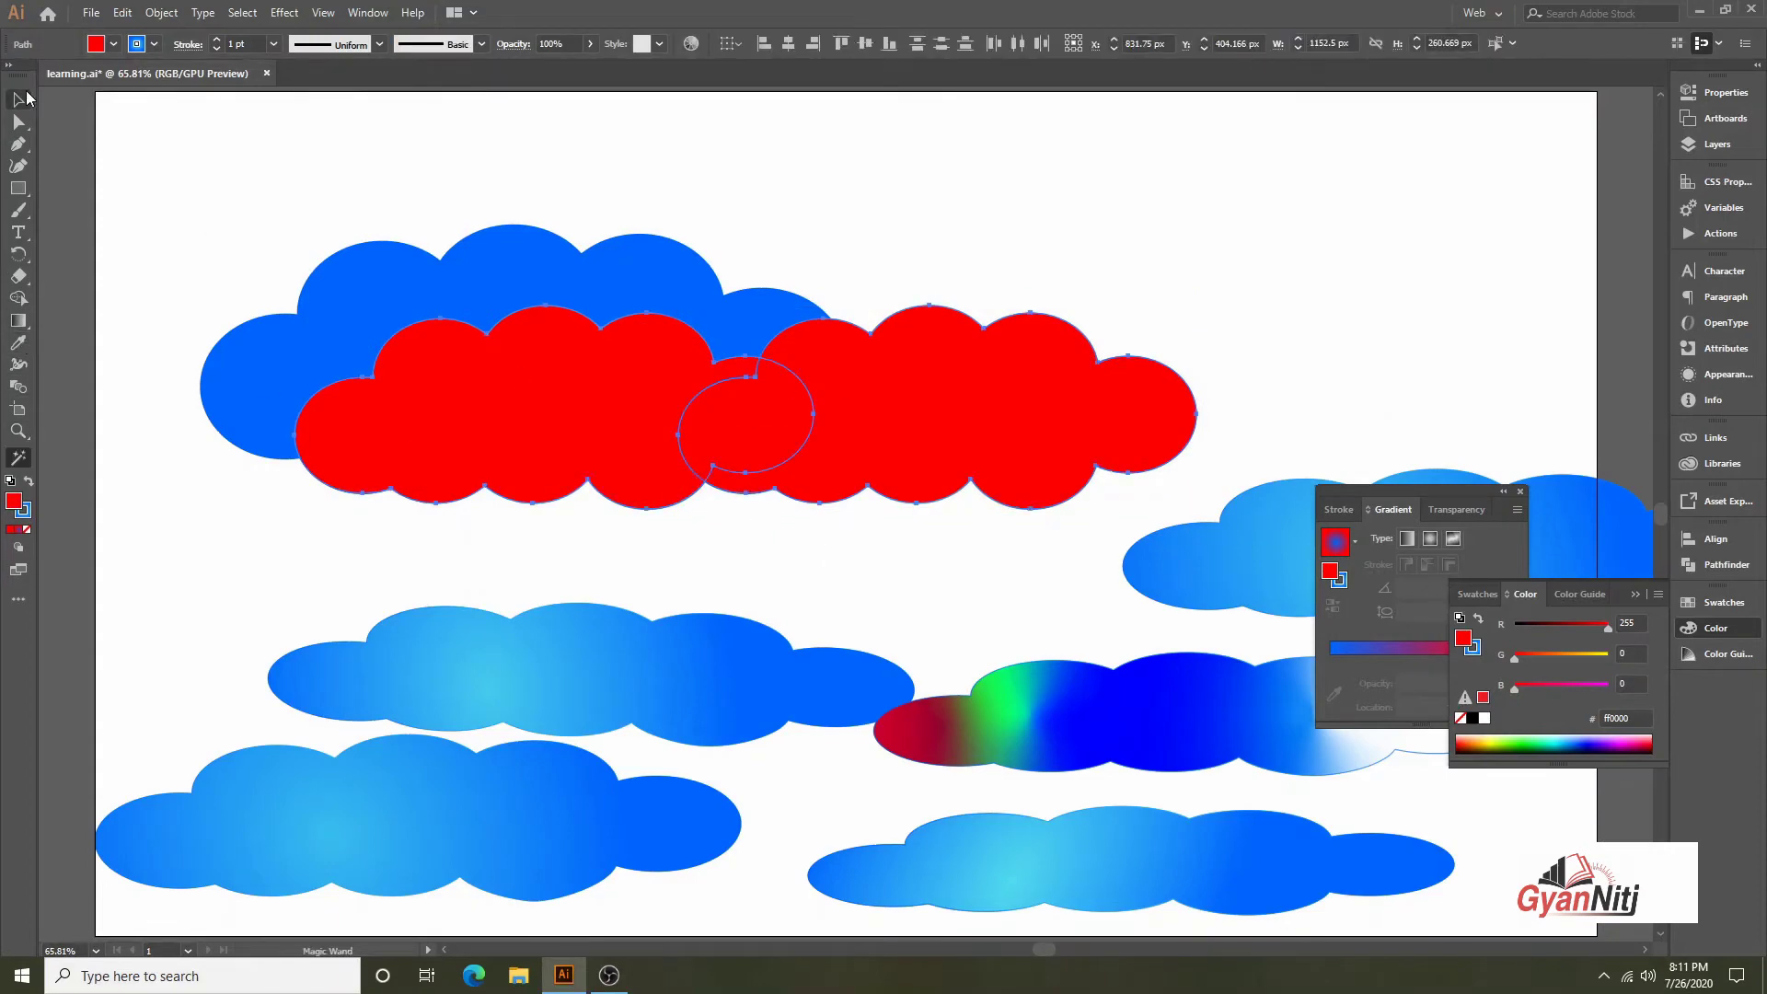
left_click(18, 99)
mouse_move(919, 424)
left_mouse_down()
mouse_move(1135, 357)
mouse_move(783, 503)
left_mouse_up()
left_click(457, 485, "shift")
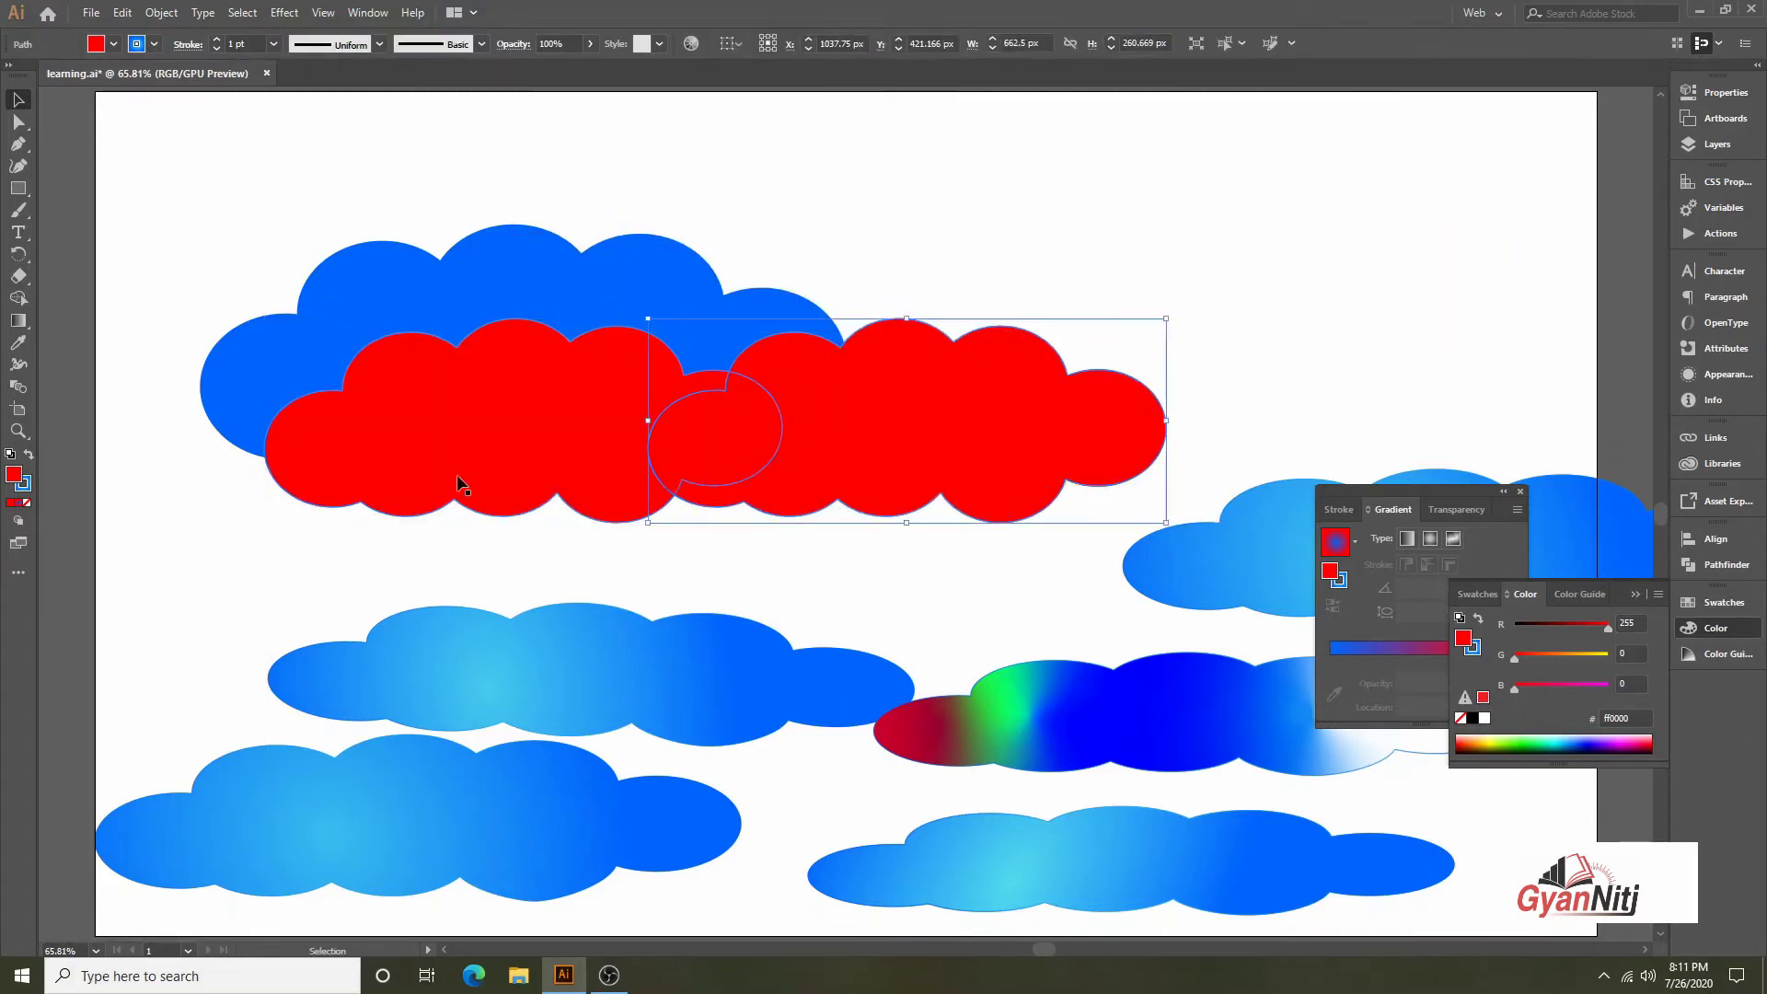
Add the Magic Wand tool to the visible toolbar
left_click(25, 569)
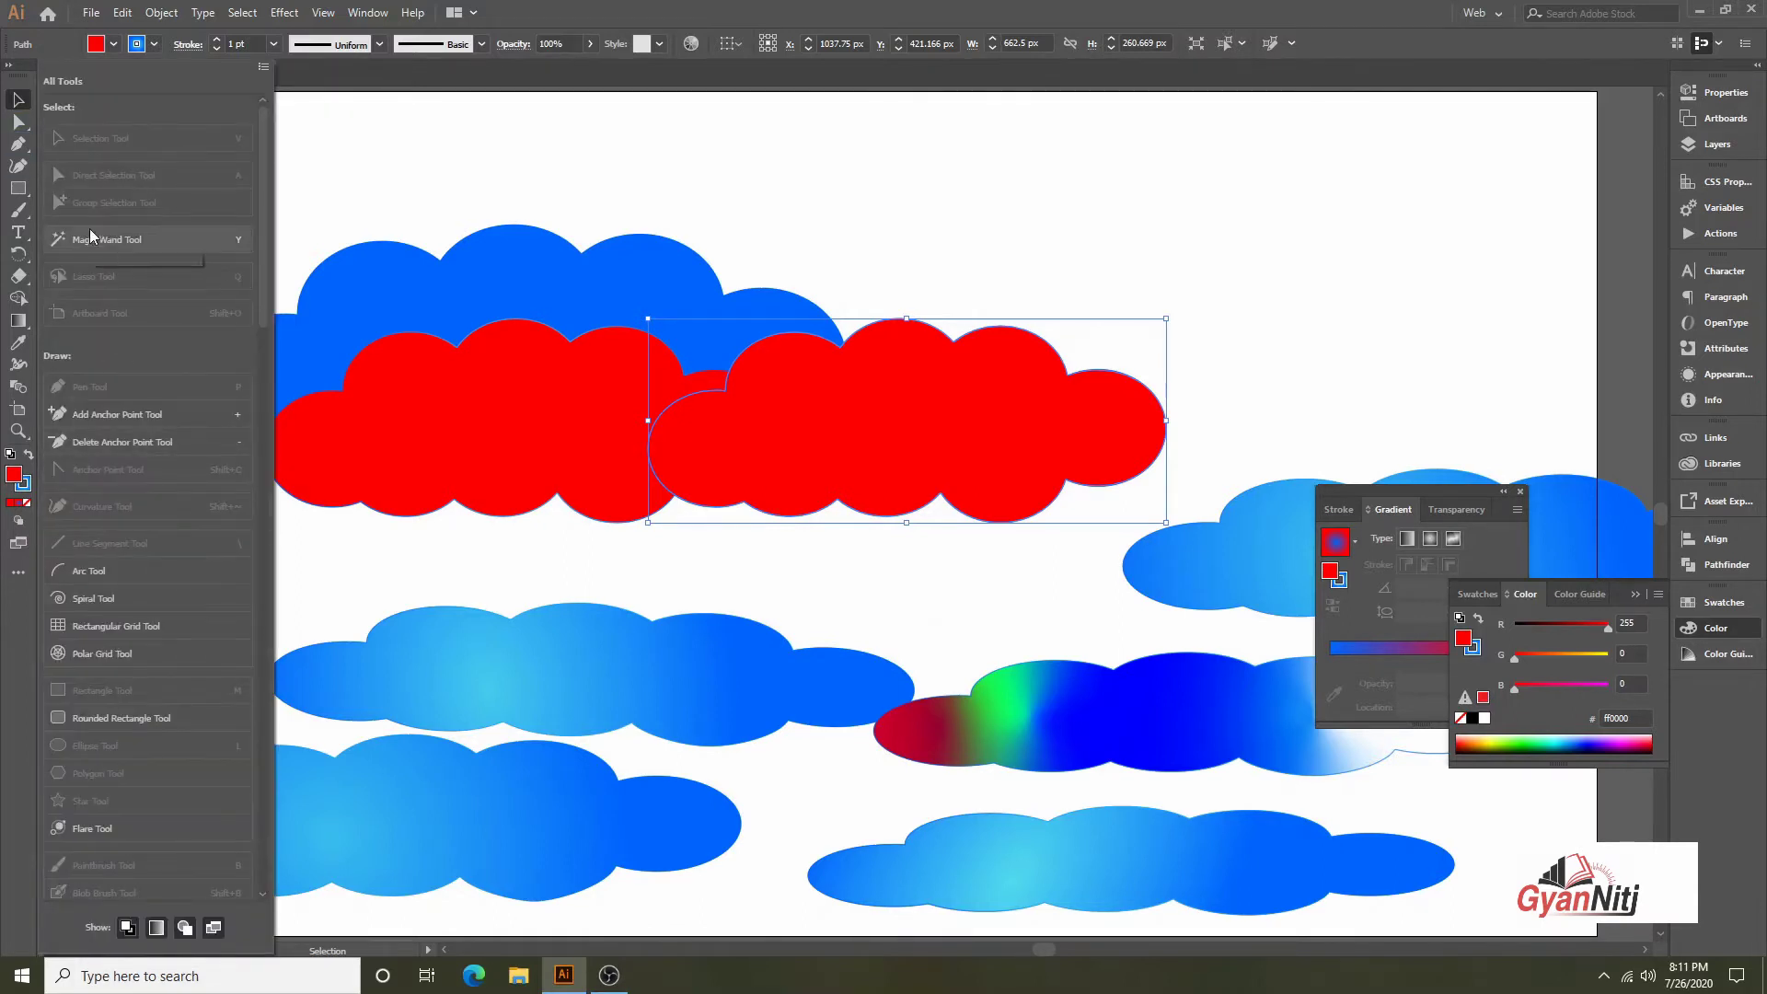
left_click_drag(129, 241, 26, 391)
left_click_drag(26, 391, 23, 451)
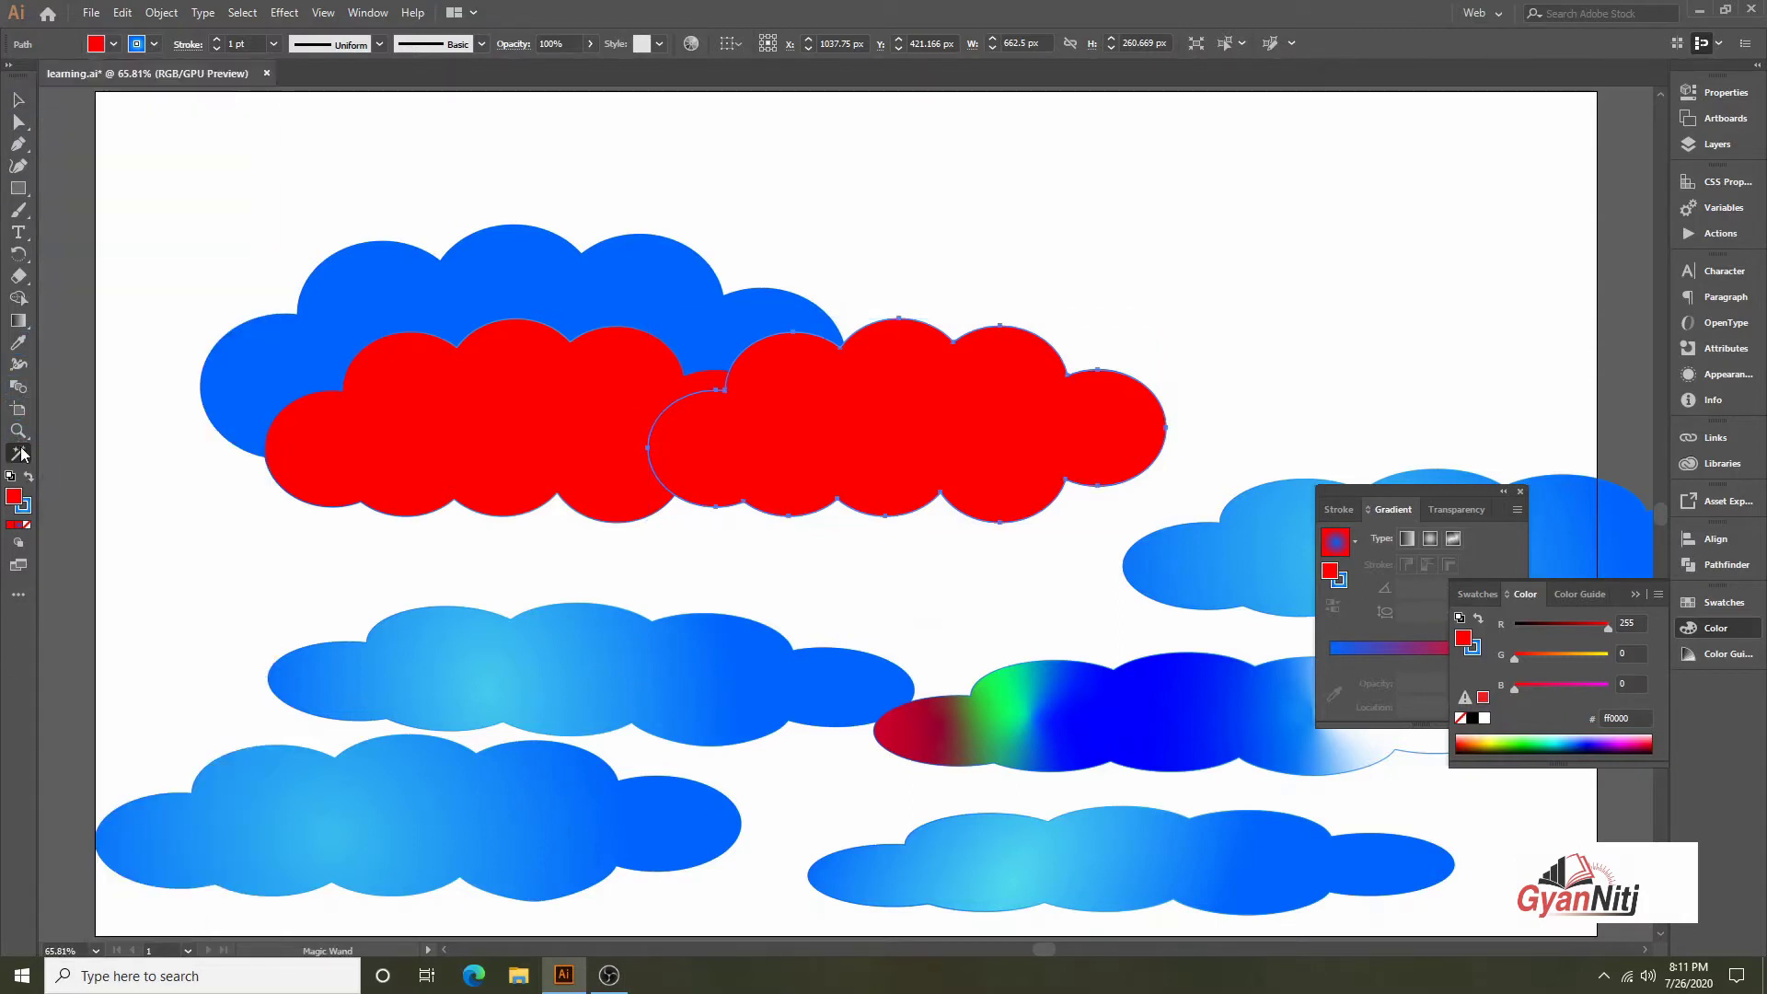
Select both red clouds with the Magic Wand and delete them
left_click(695, 428)
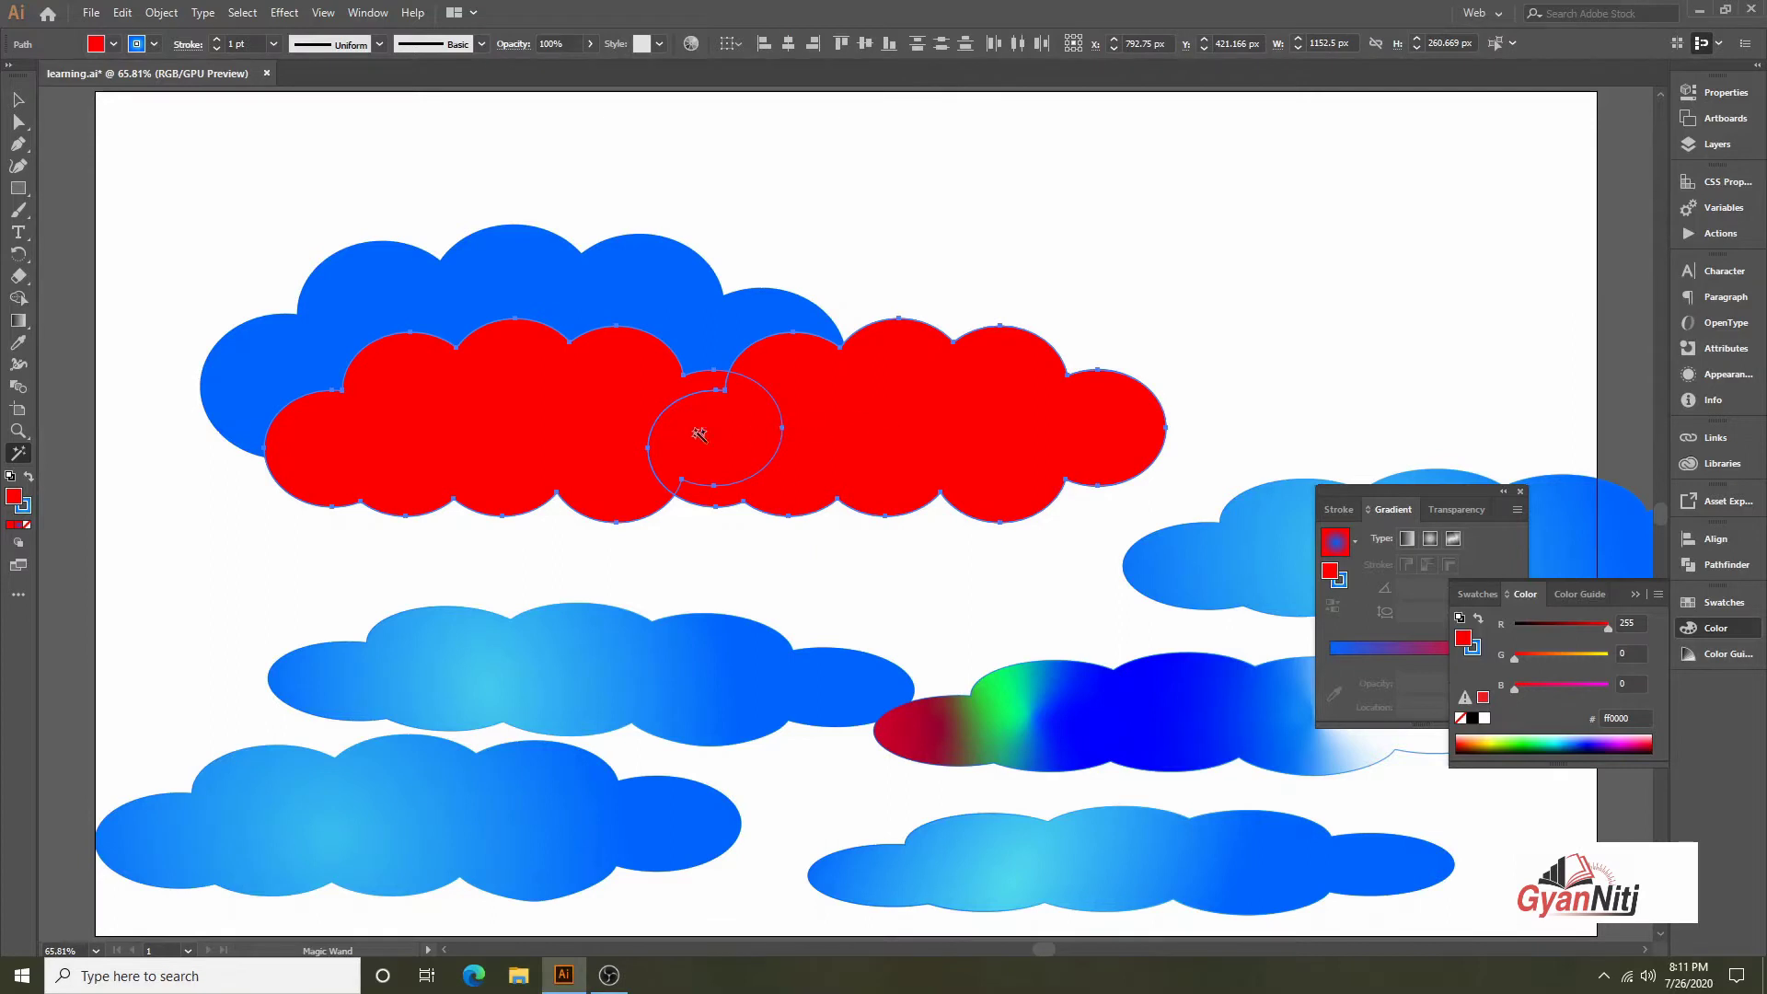
key("v")
left_click_drag(474, 396, 802, 313)
key("Delete")
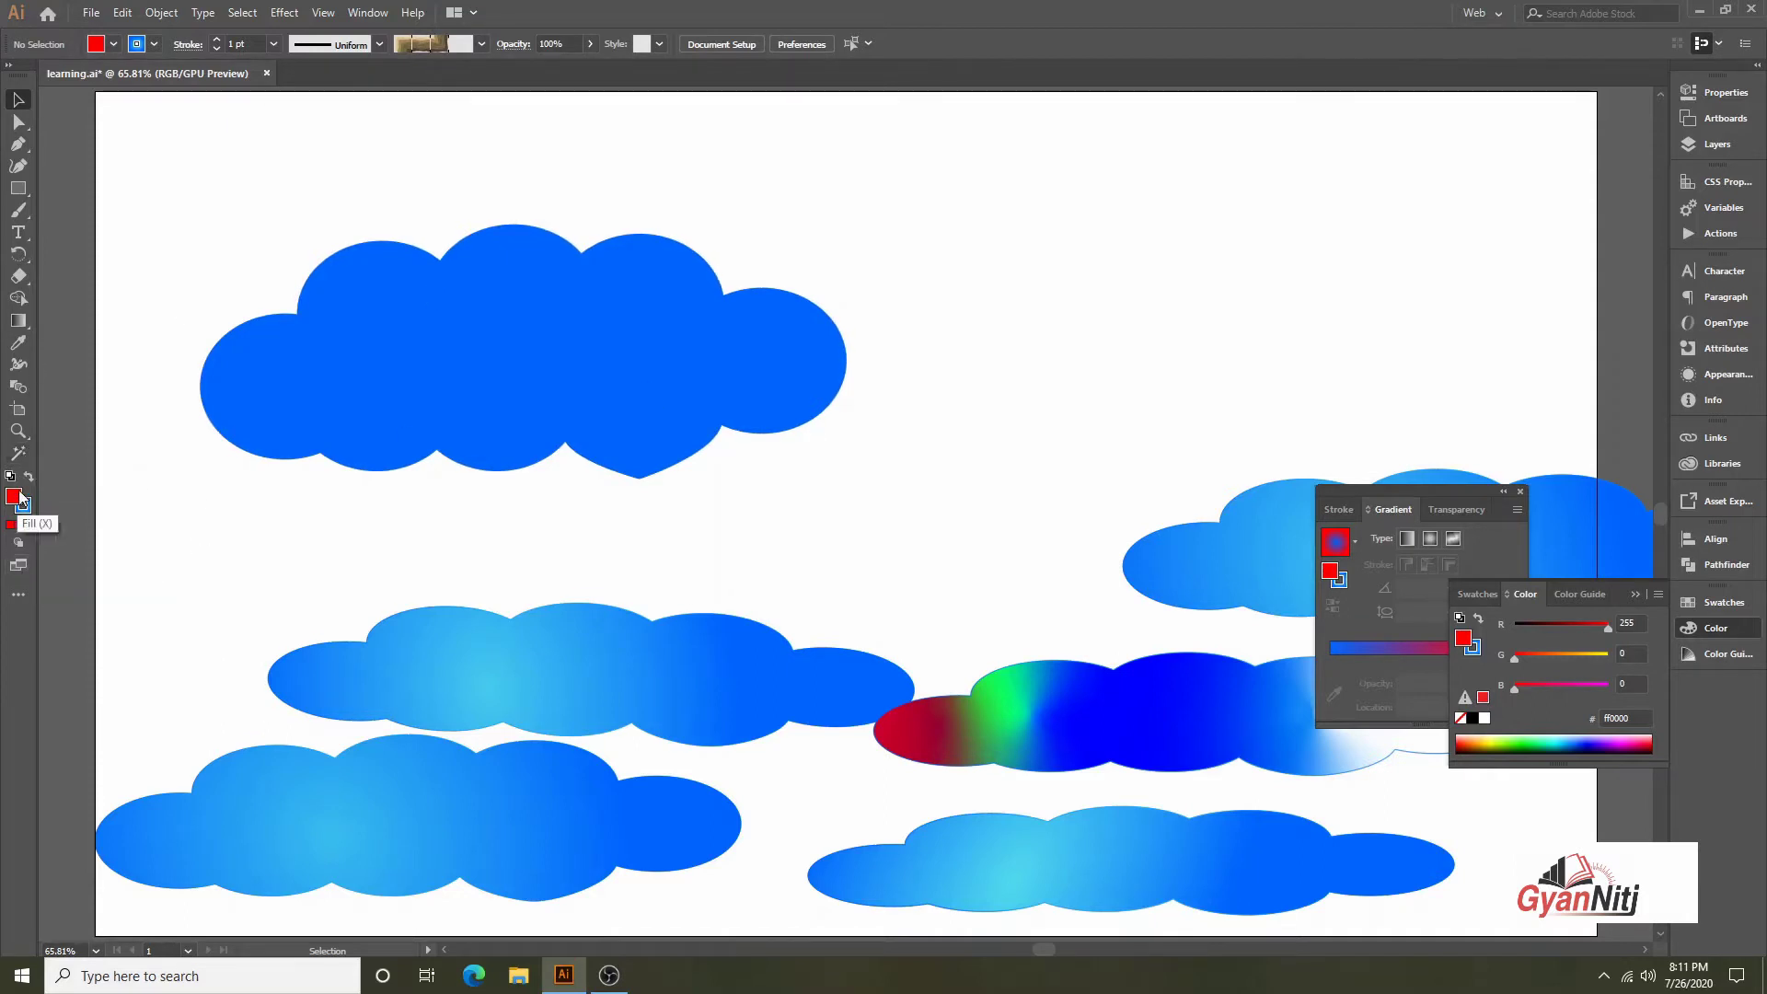
Return the Magic Wand from the toolbar to the All Tools drawer
left_click(20, 596)
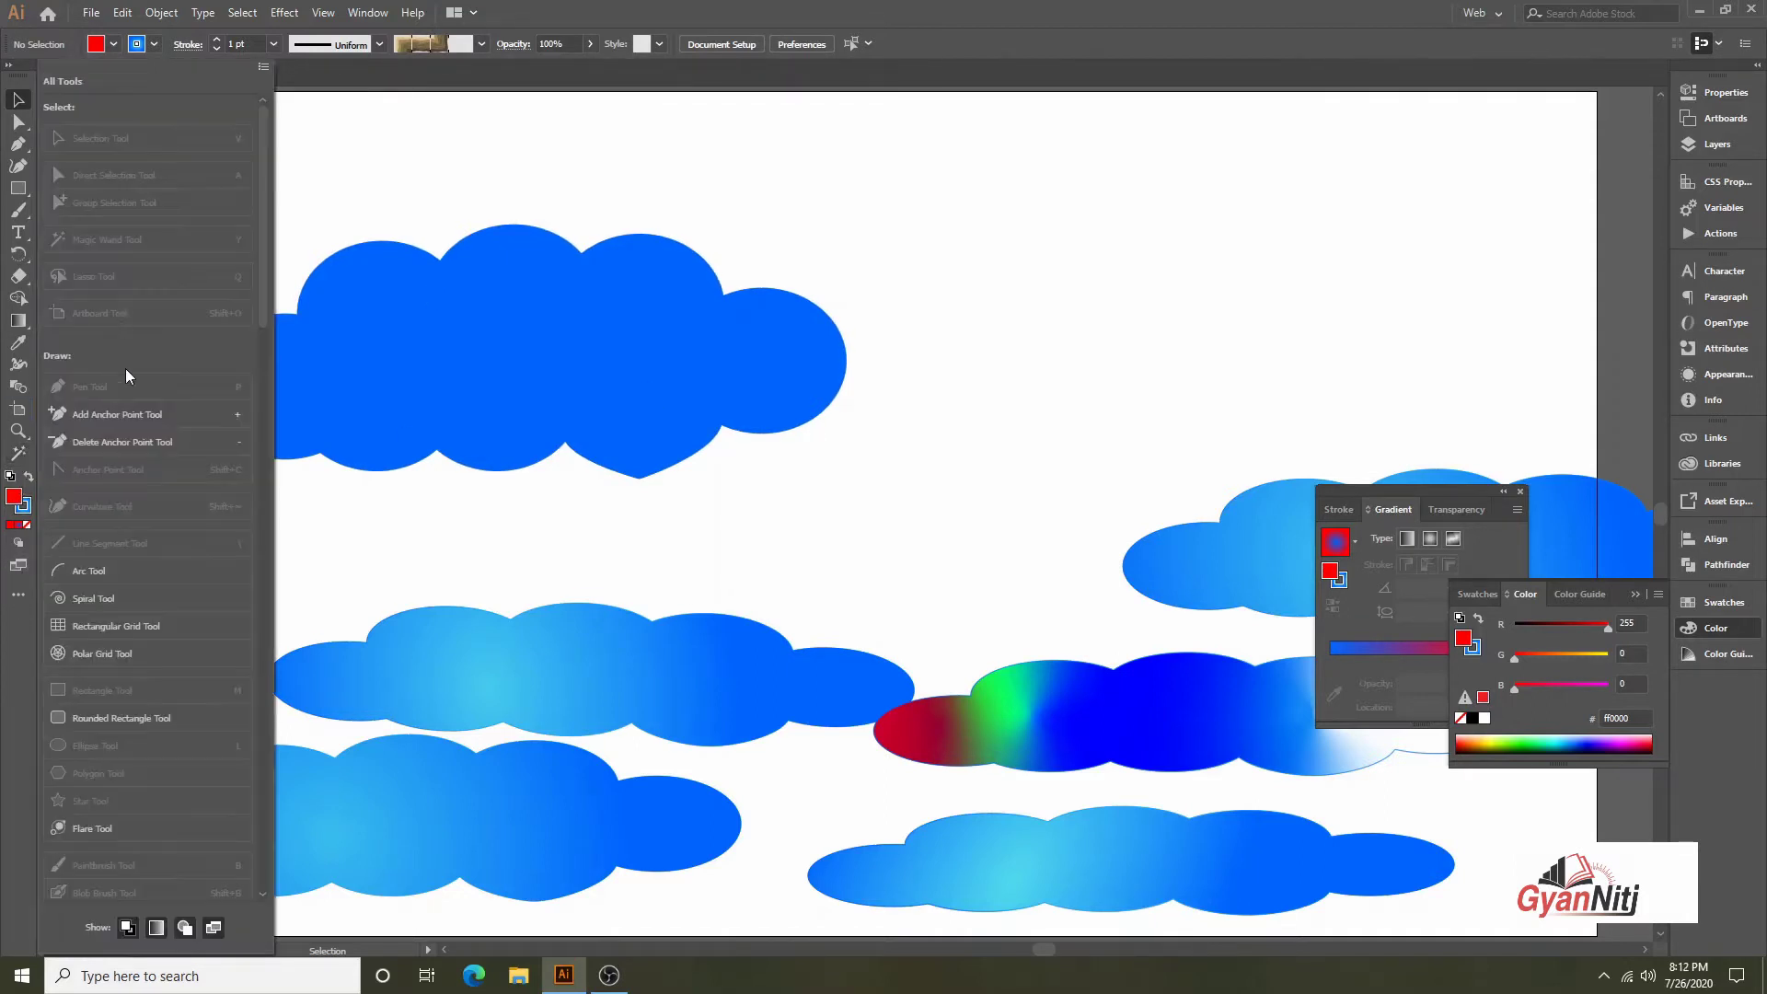
left_click(17, 453)
left_click_drag(123, 261, 129, 253)
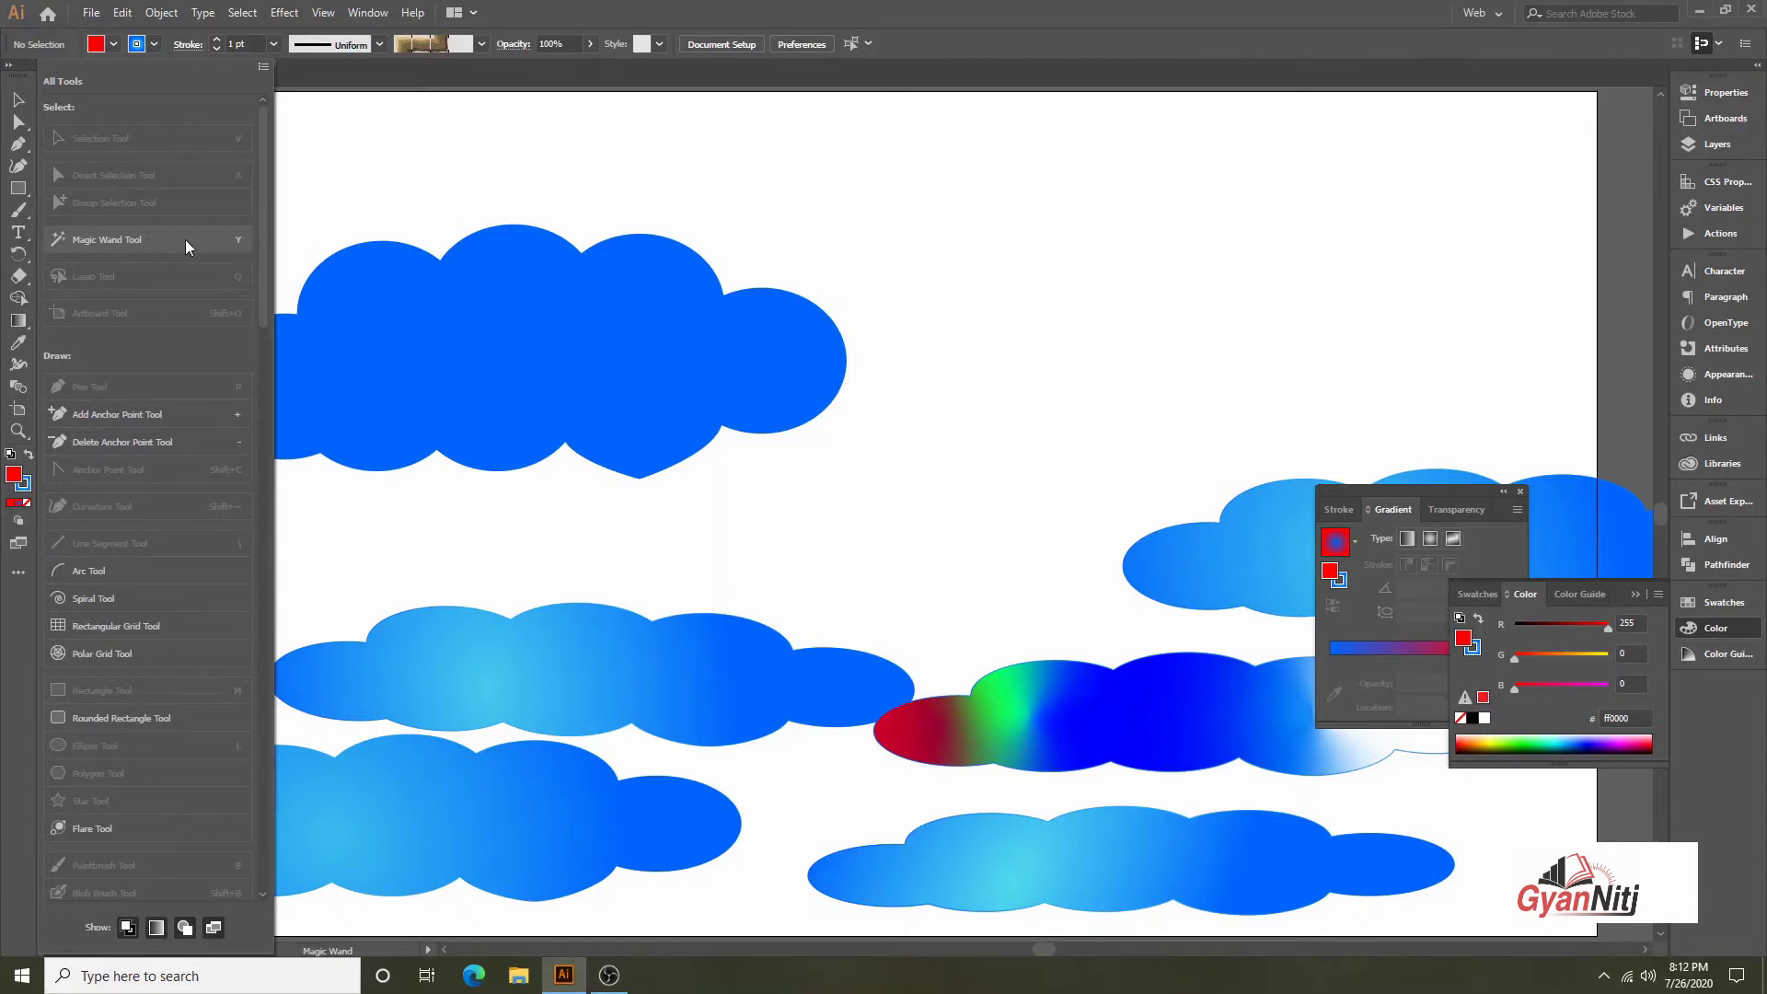
left_click(18, 571)
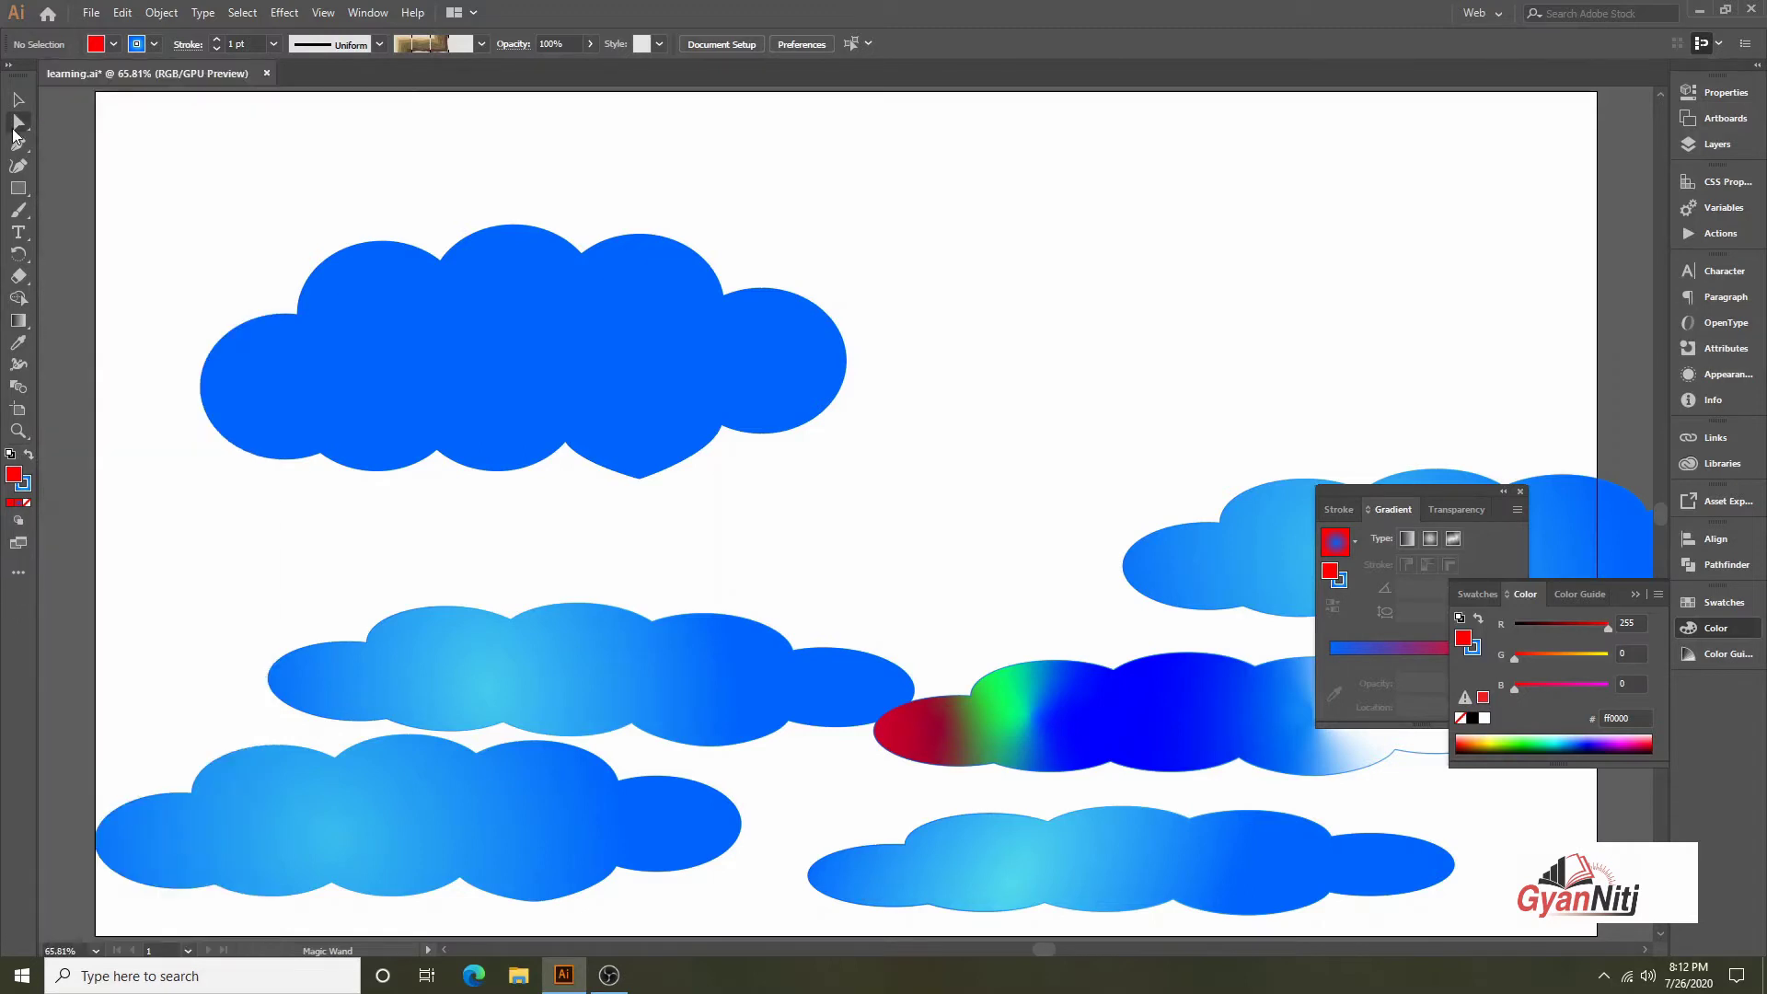
Switch to the Group Selection tool and shift the top blue cloud right
key("v")
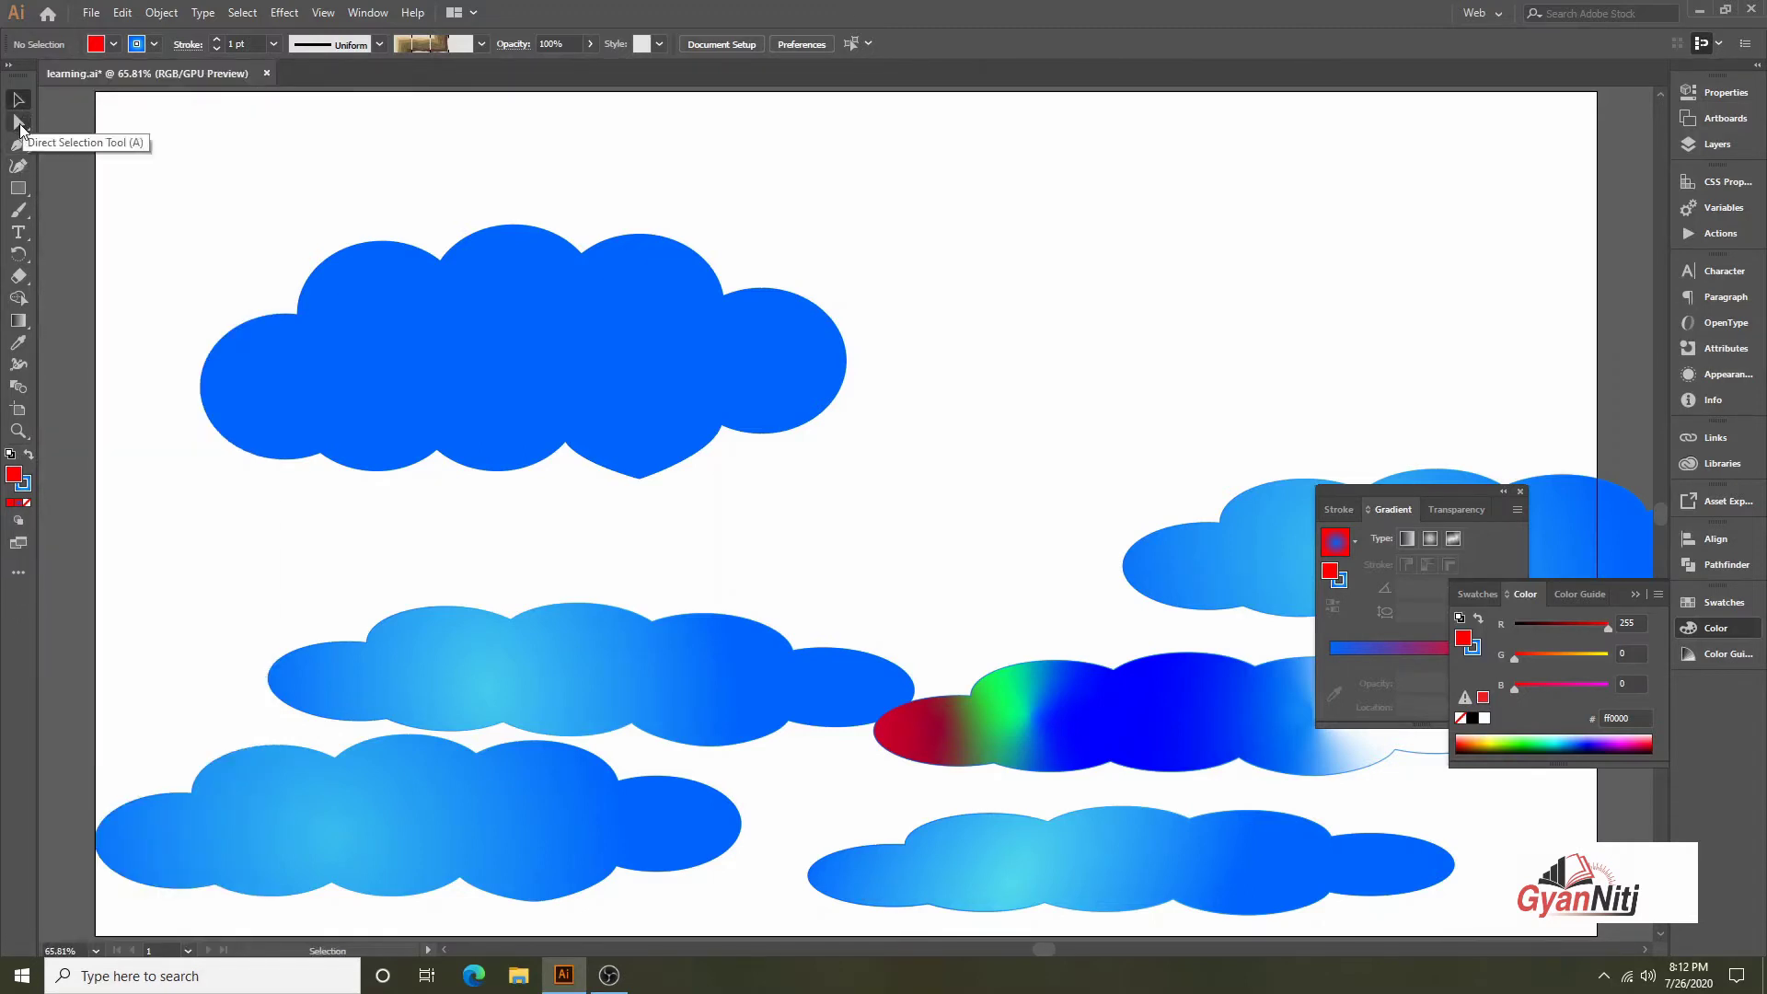
left_click(19, 125)
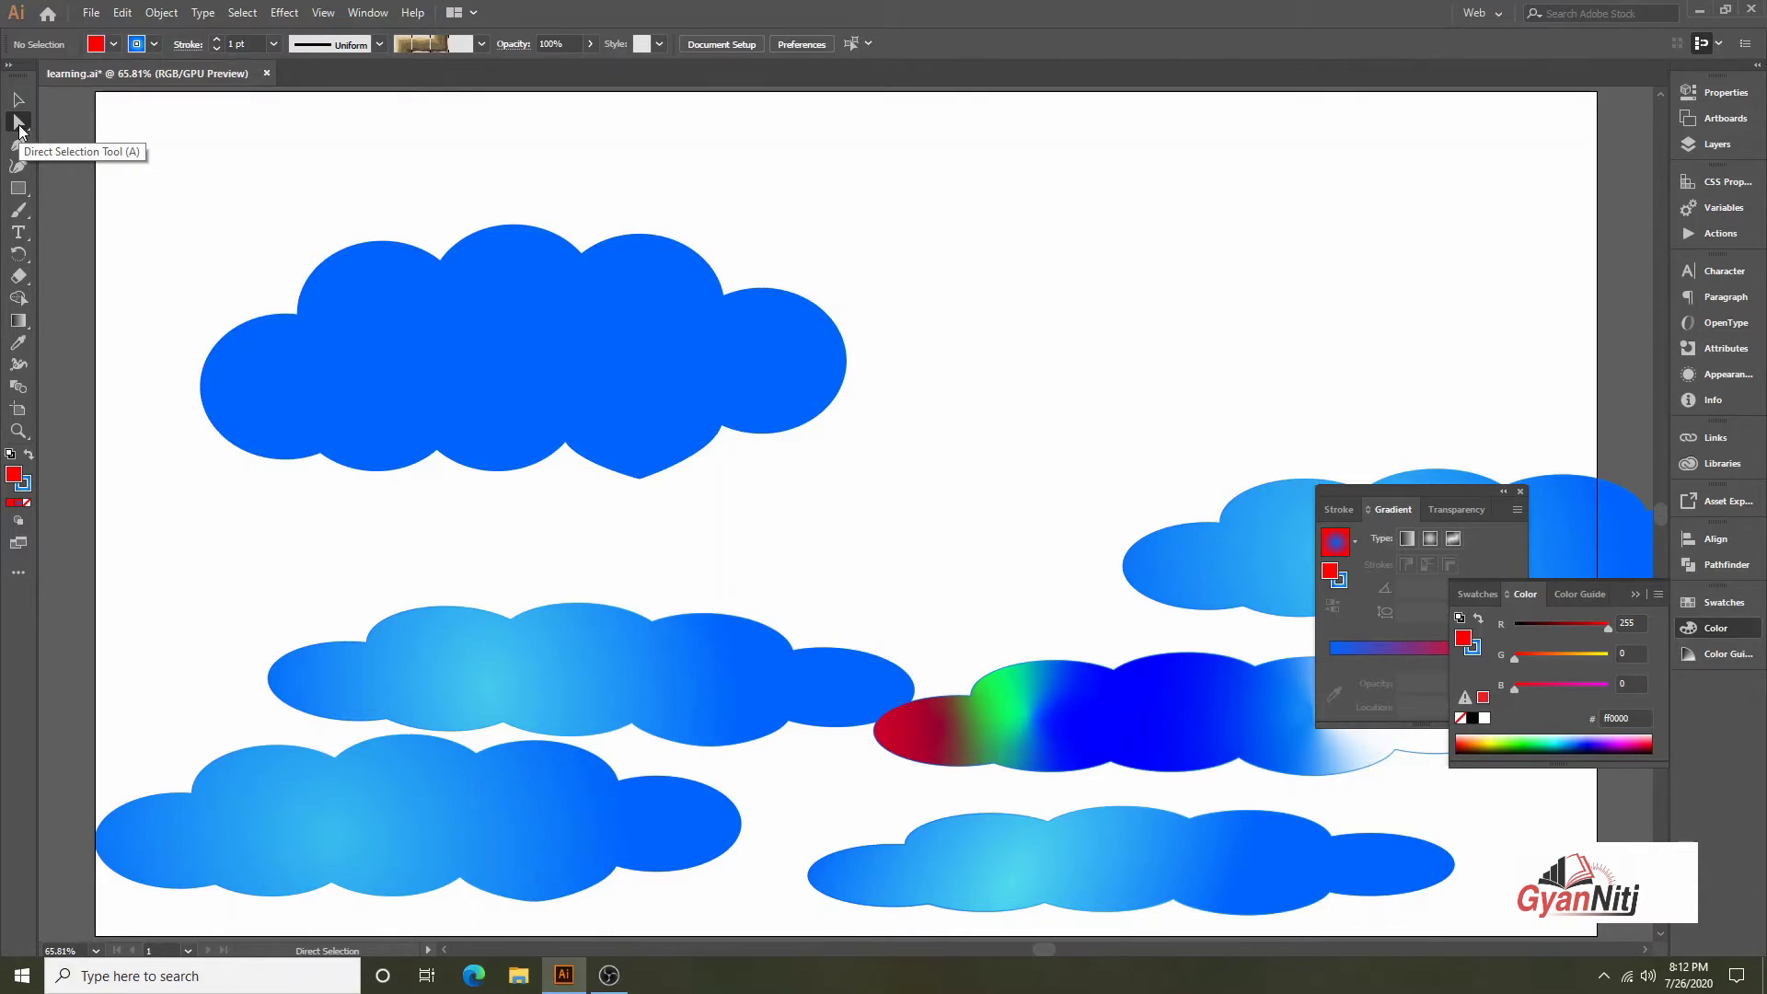
right_click(19, 125)
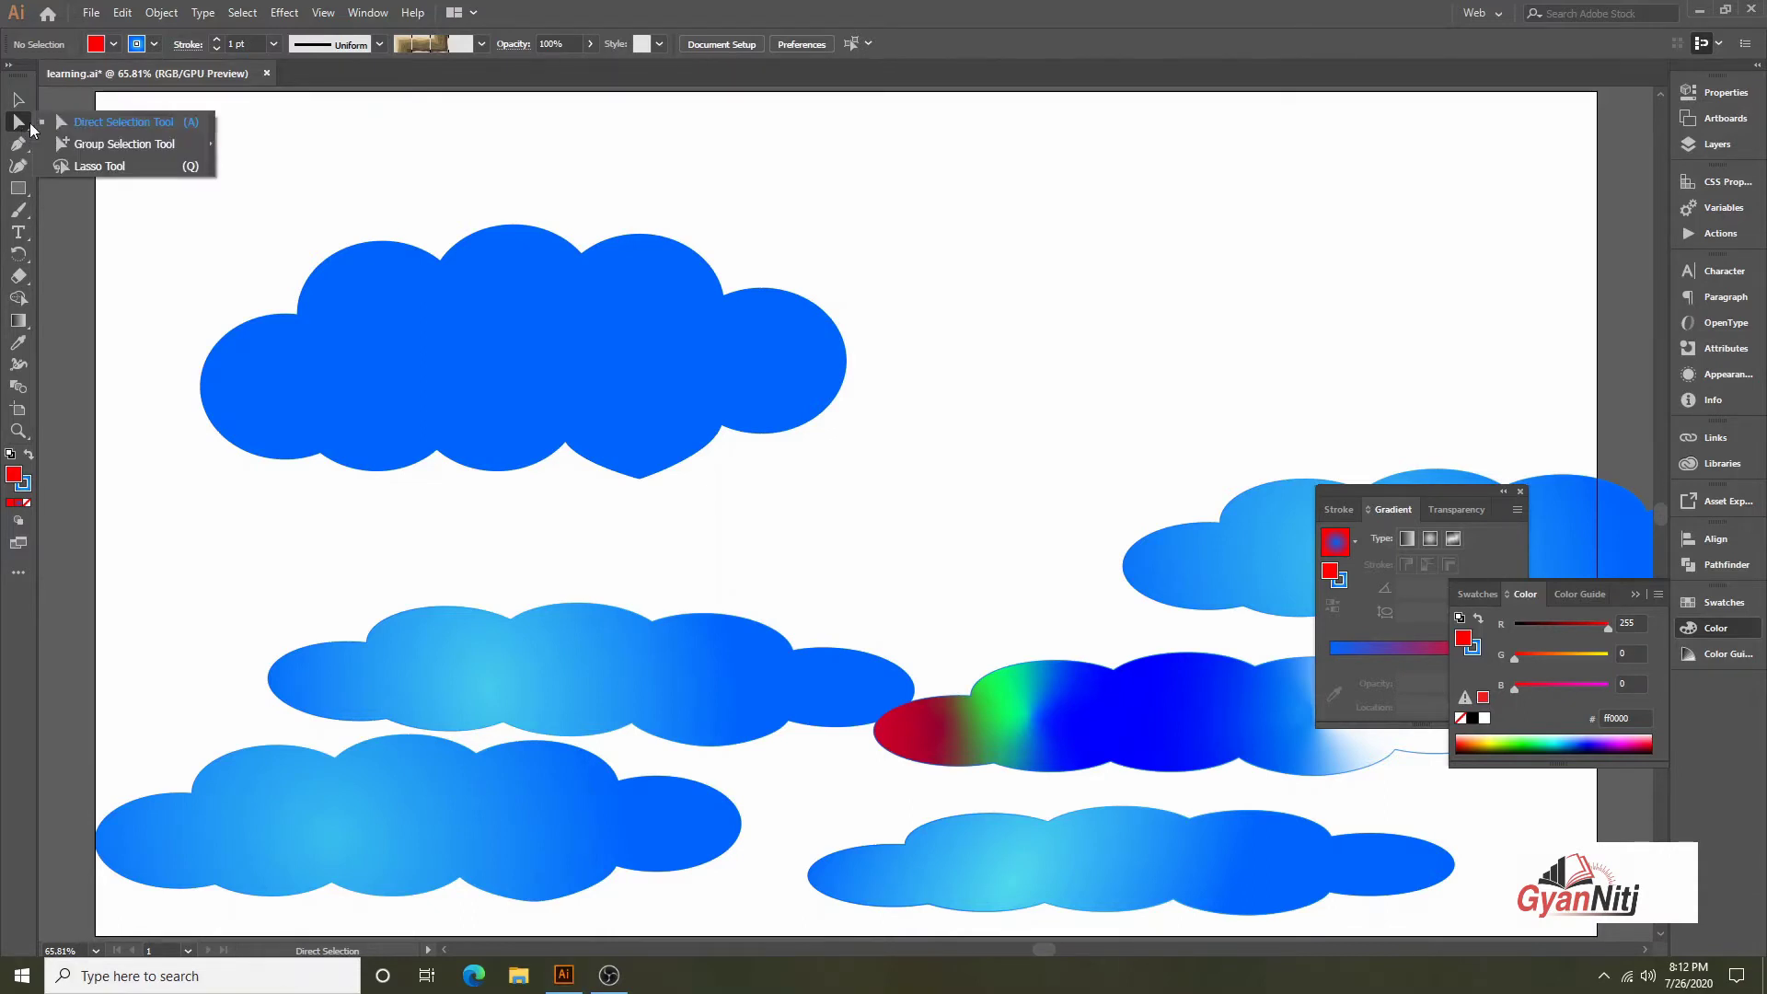
left_click(130, 144)
left_click_drag(505, 249, 591, 241)
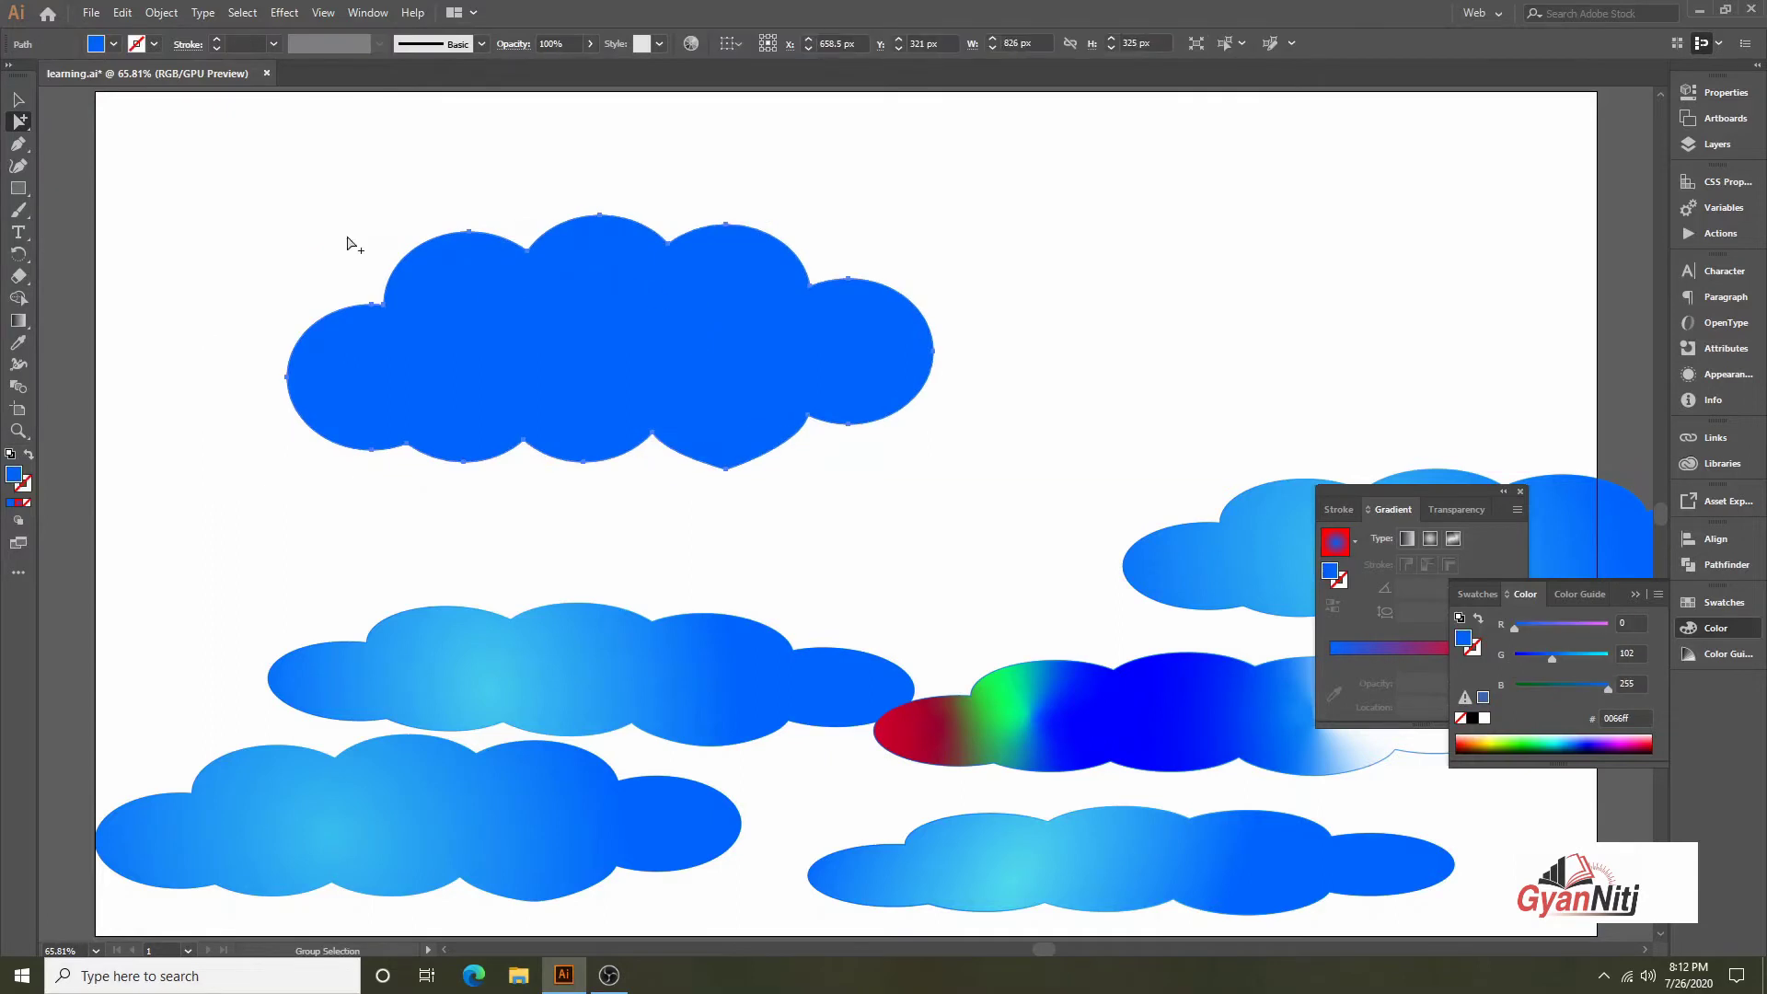
Move the middle and bottom-left gradient clouds up onto the top cloud
left_click(19, 102)
left_click(619, 461)
left_click_drag(714, 620, 828, 327)
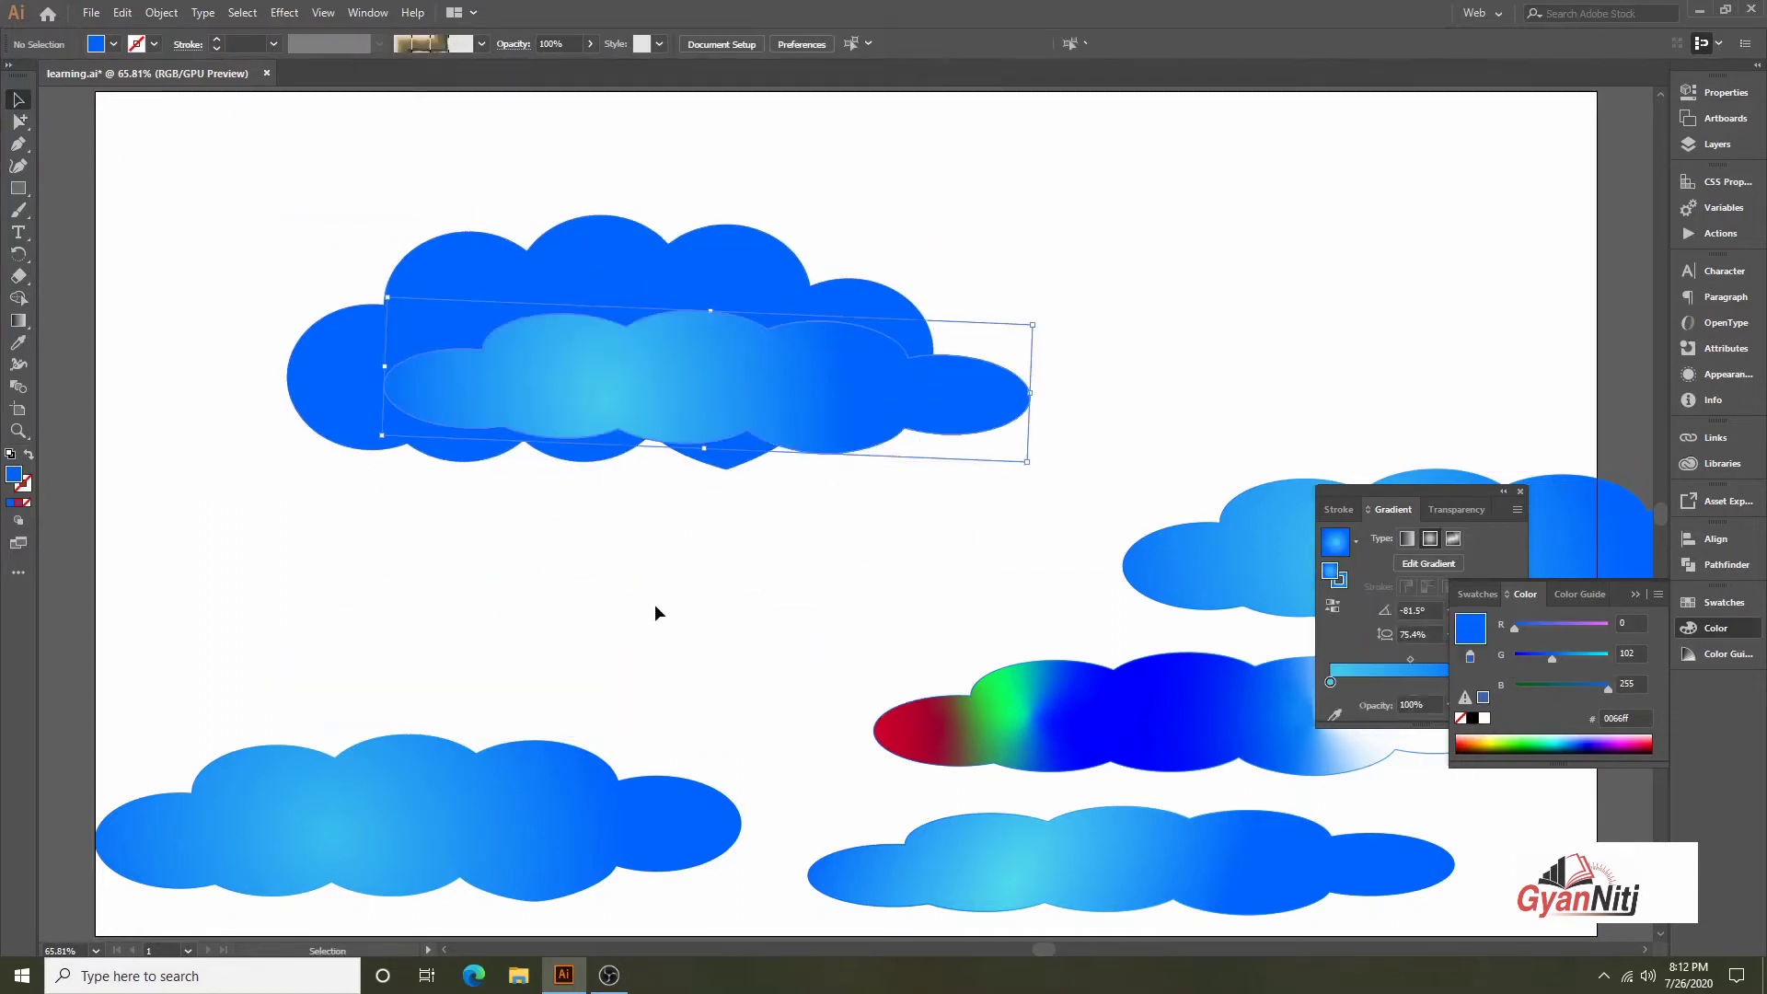
left_click_drag(504, 802, 708, 396)
left_click(436, 169)
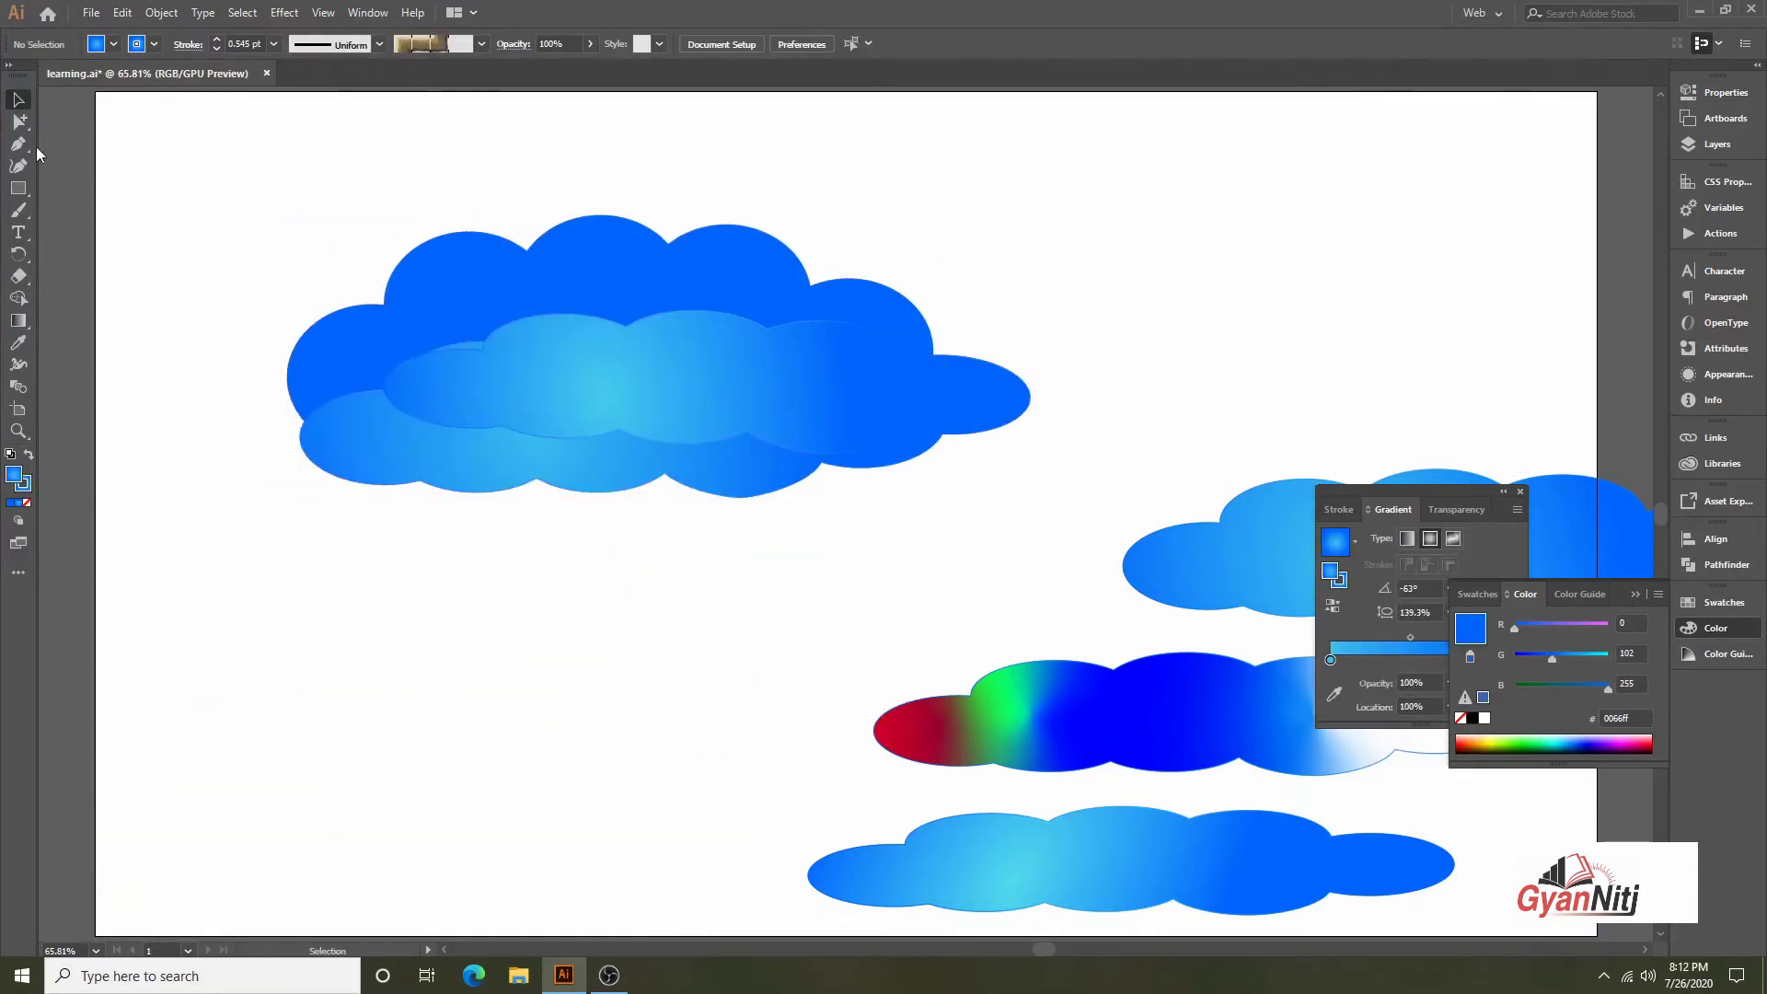
Move one light-blue gradient cloud to the upper right, slightly raised
left_click(19, 121)
left_click(494, 402)
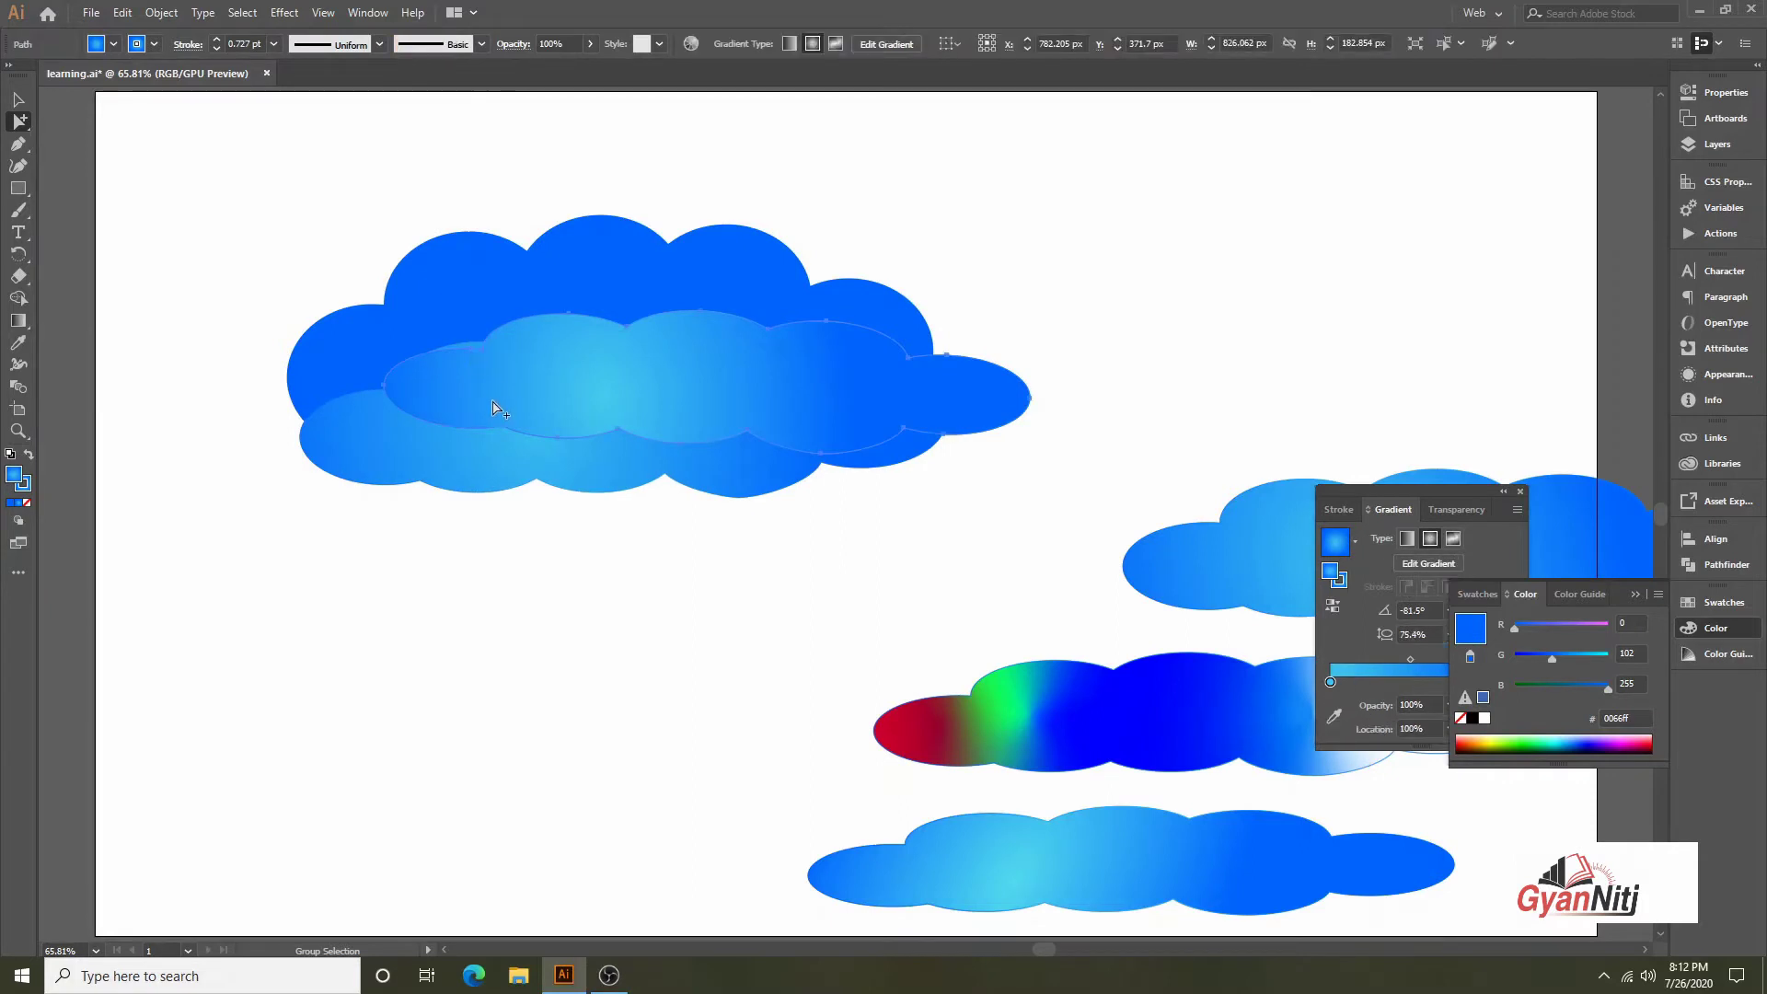
left_click_drag(696, 400, 1180, 350)
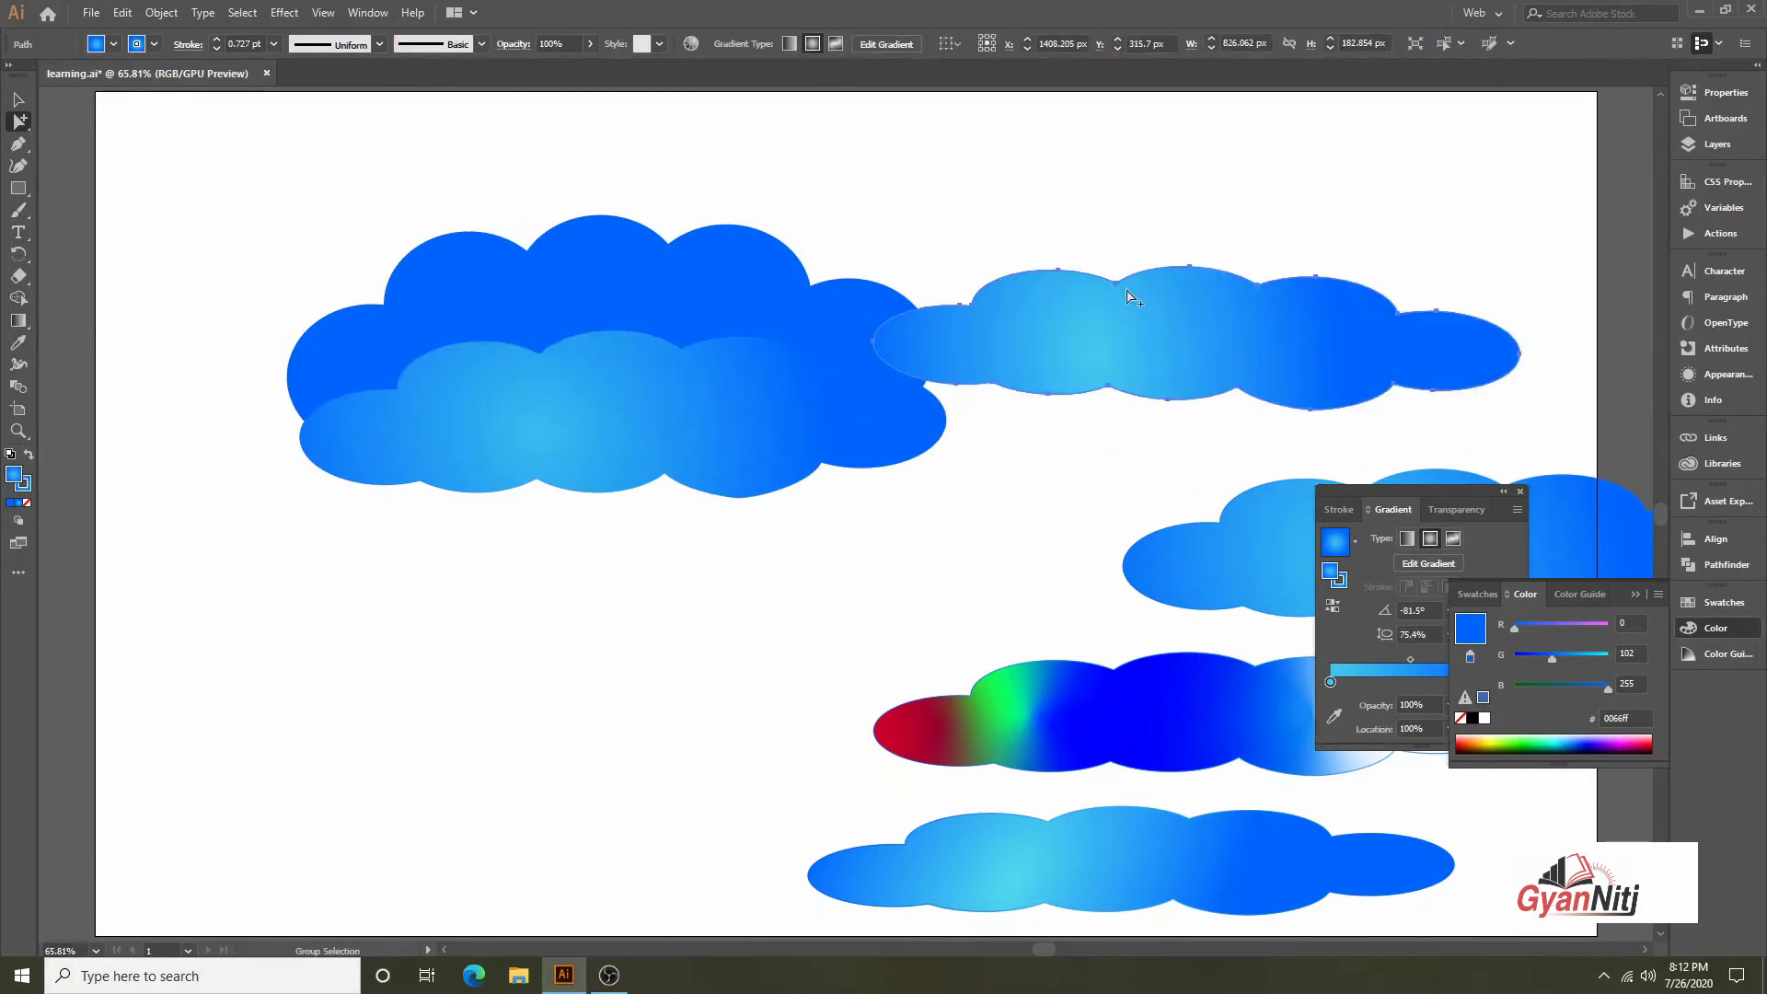
mouse_move(1118, 287)
left_mouse_down()
mouse_move(1121, 331)
mouse_move(1169, 265)
left_mouse_up()
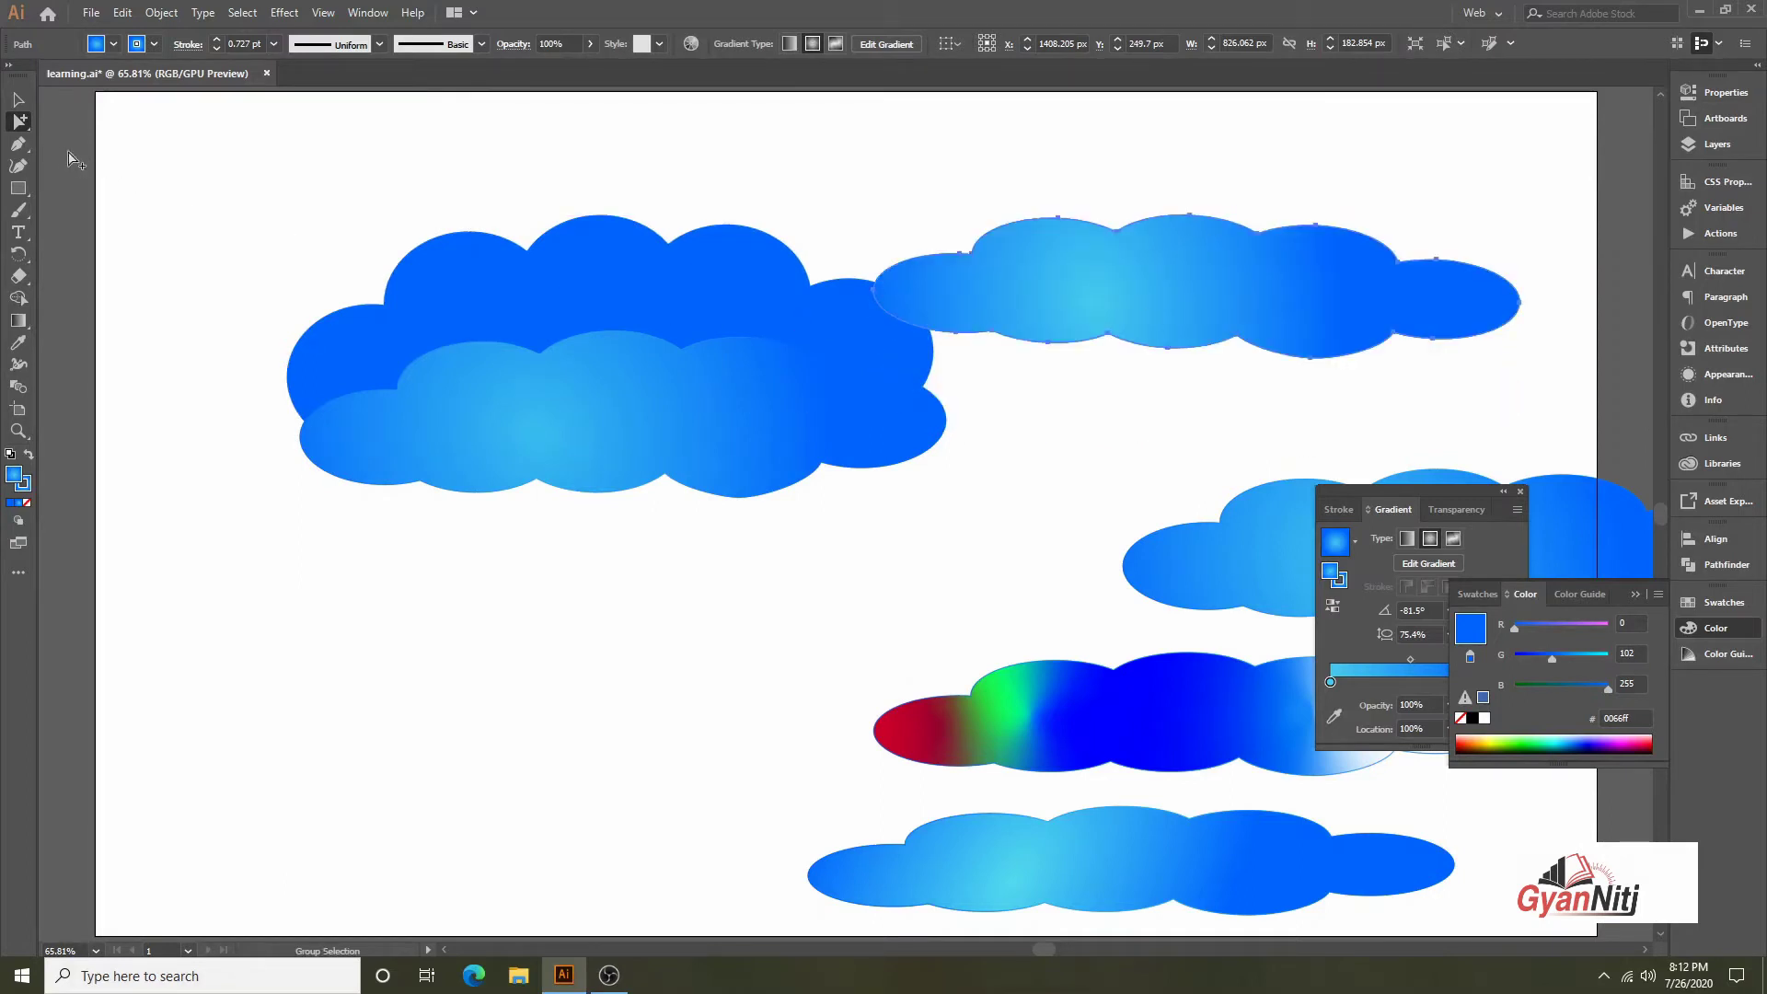
left_click(22, 127)
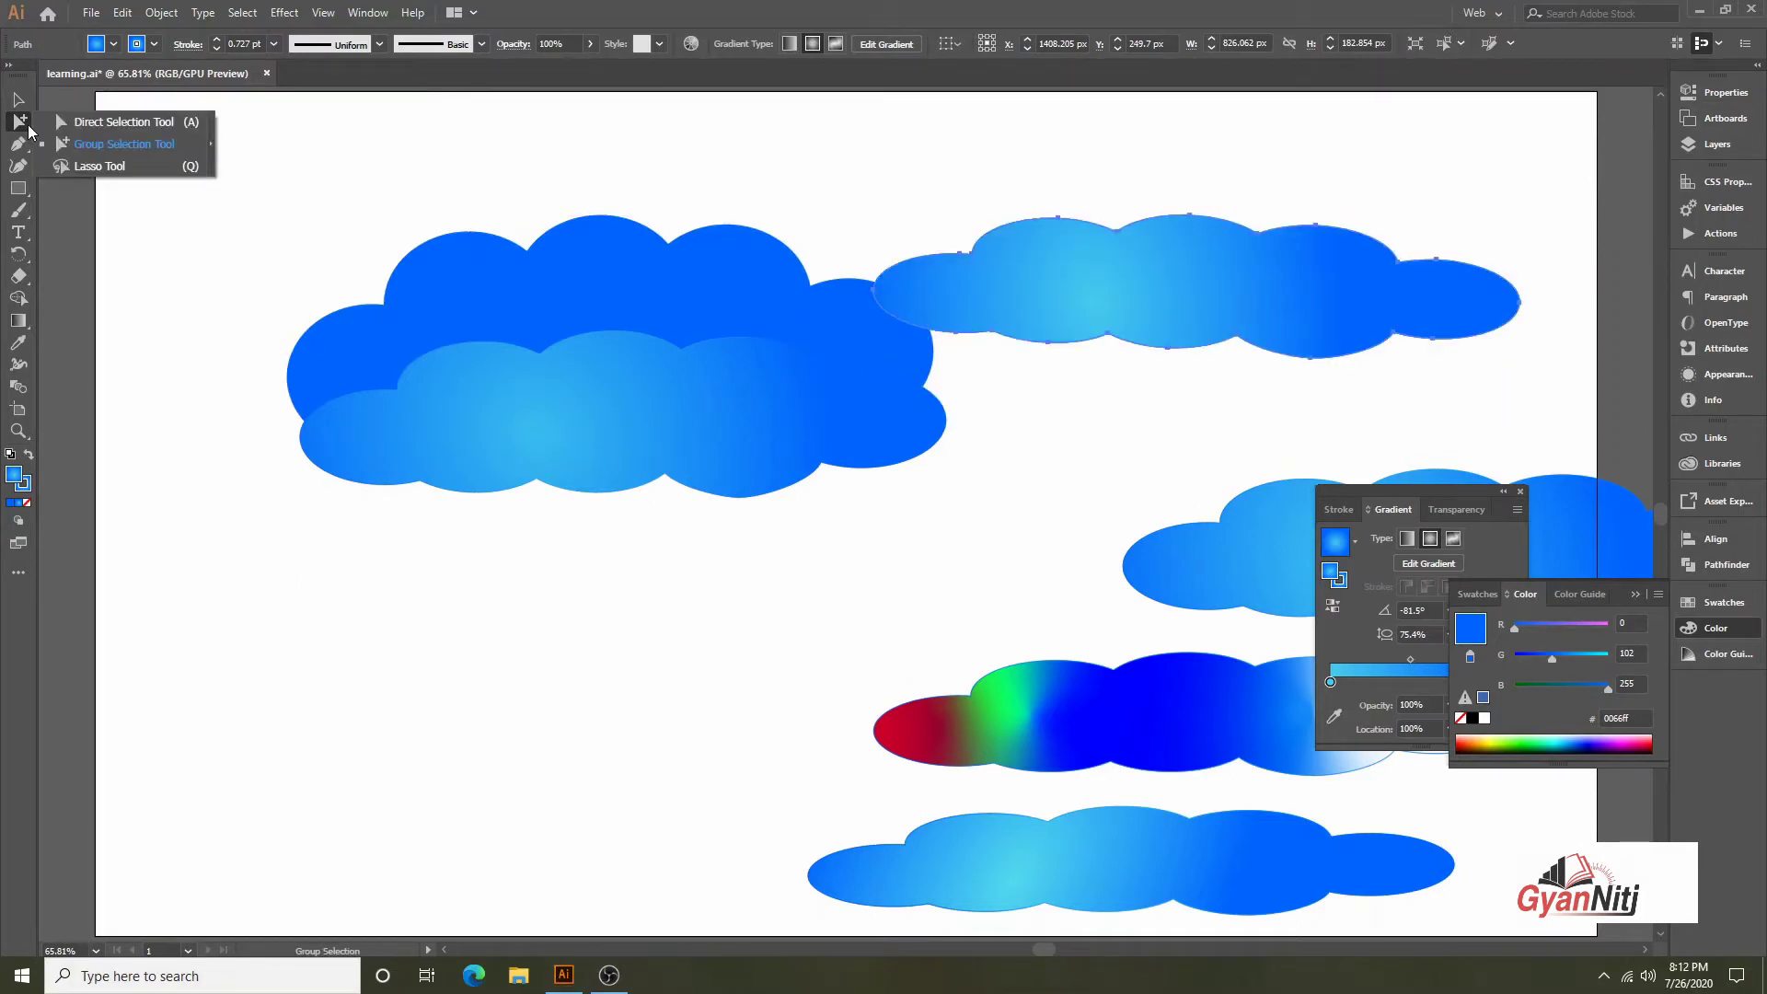
Lasso the anchor points at the upper-right cloud's right end and delete them
left_click(100, 166)
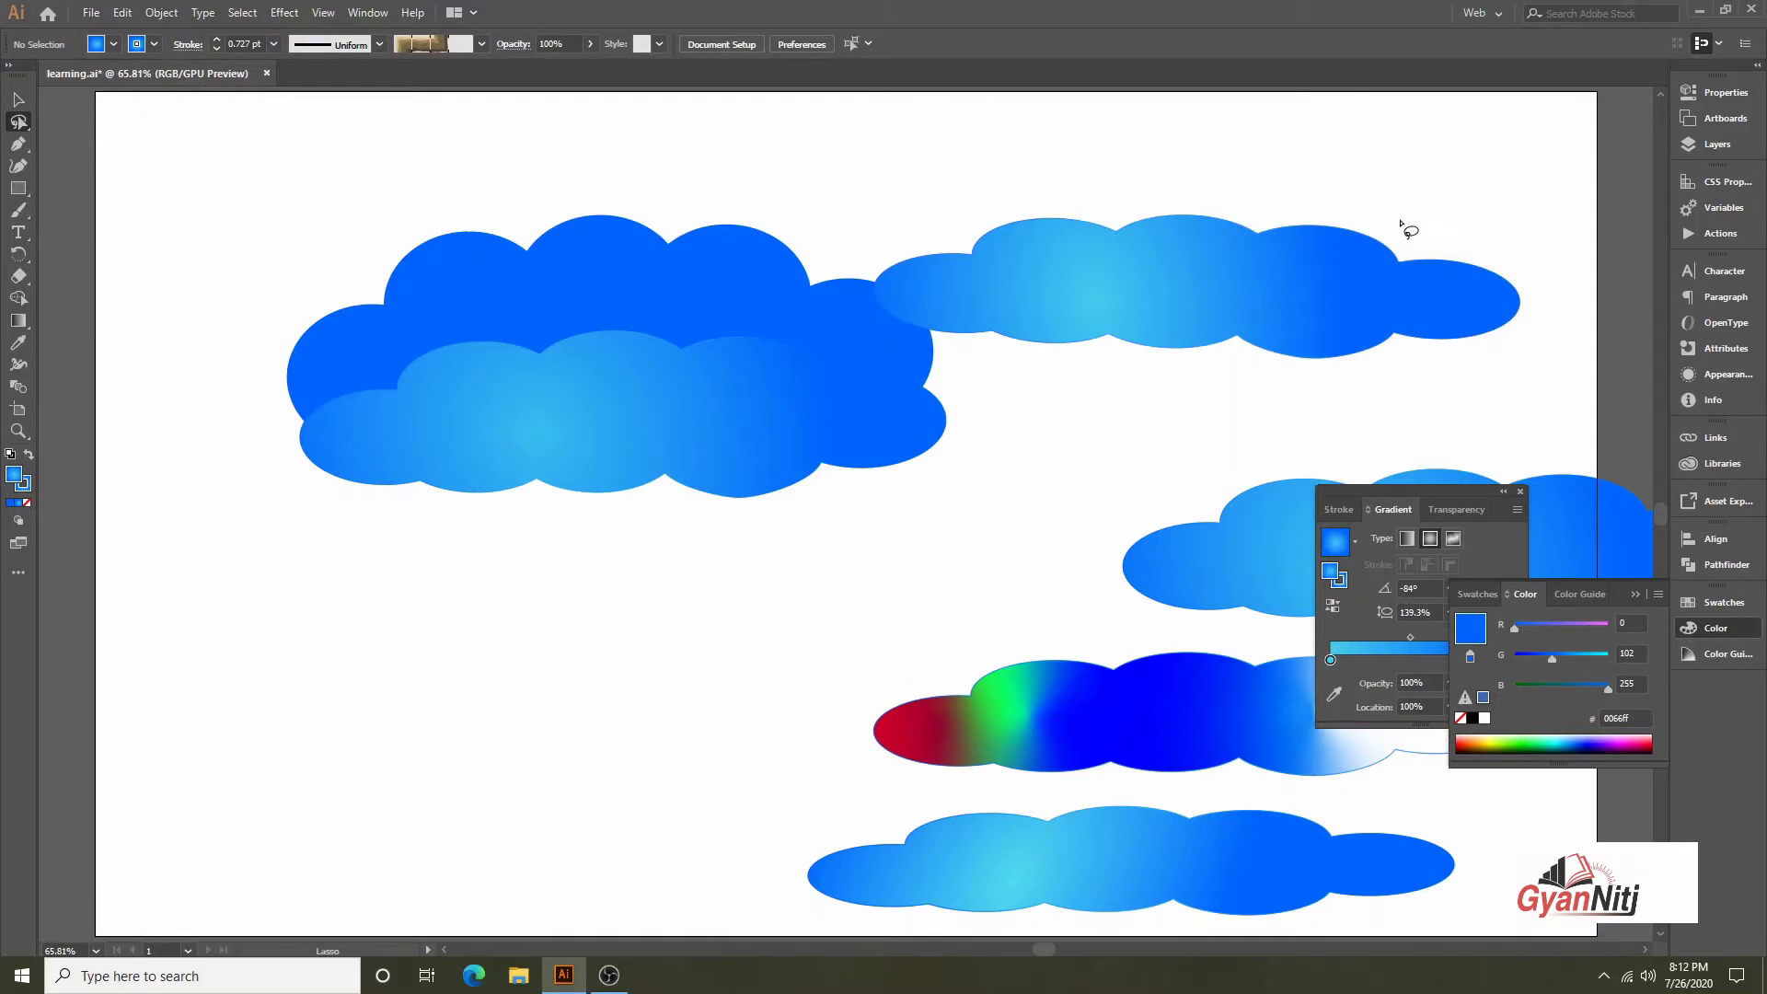
left_click_drag(1412, 227, 1423, 374)
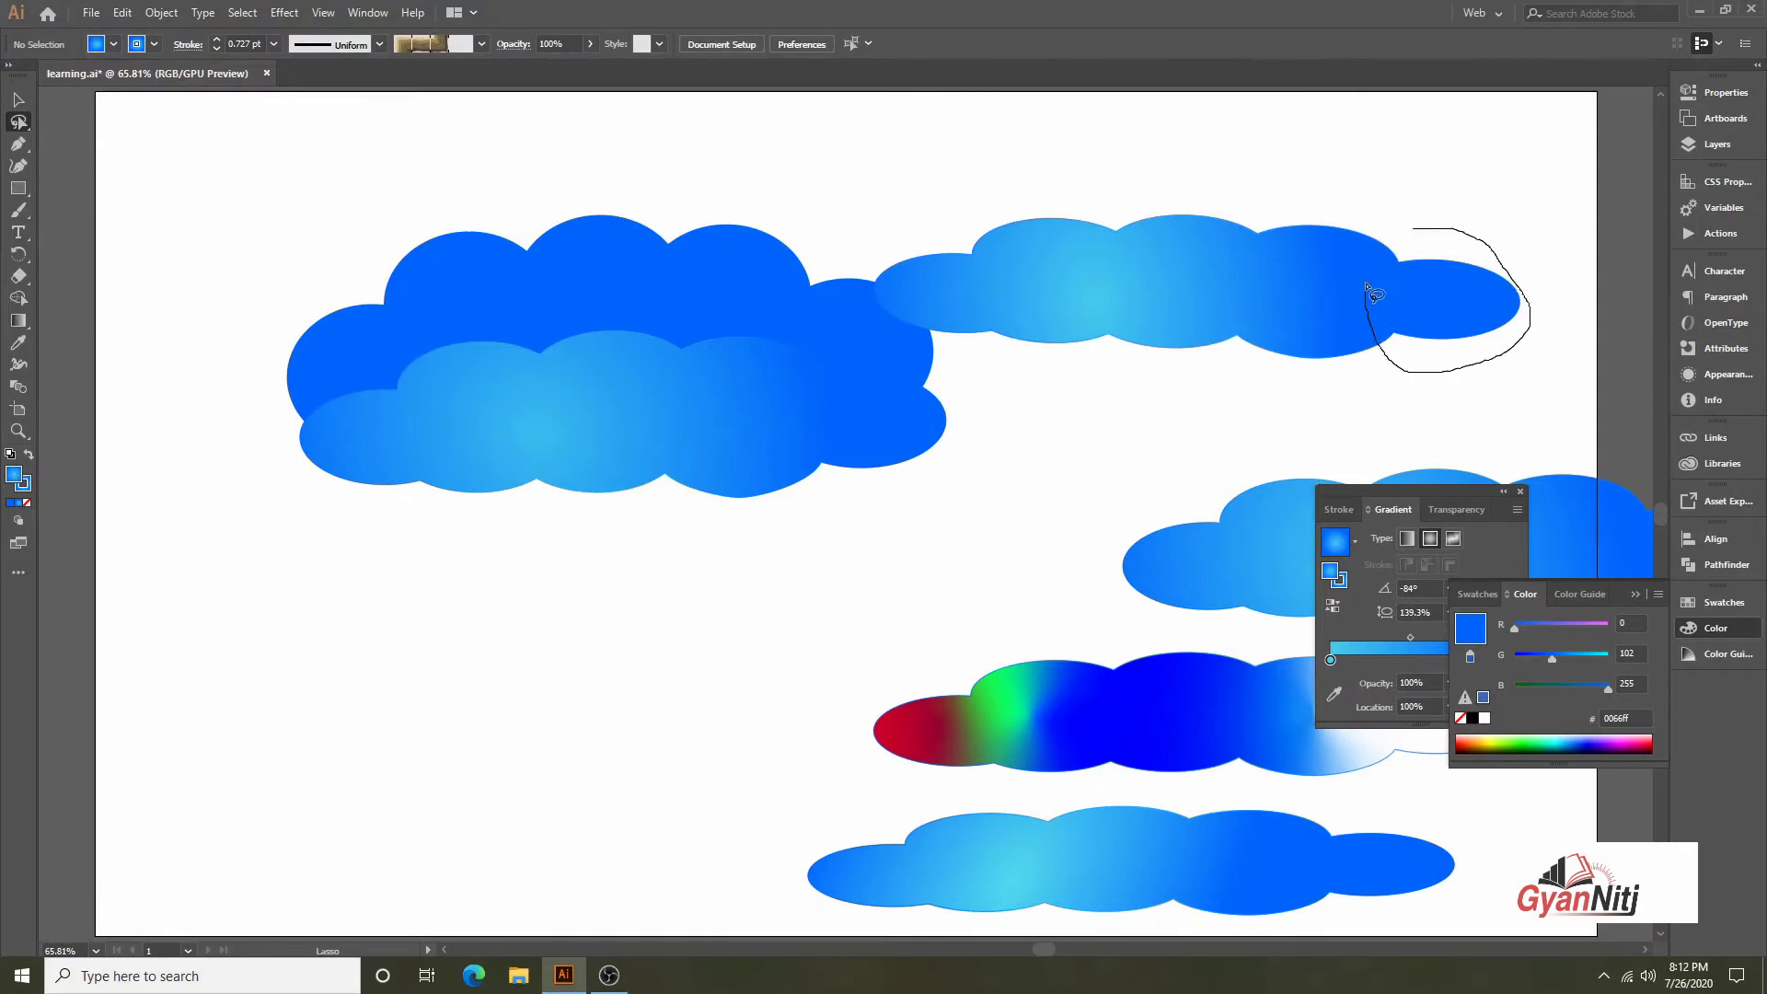
left_click_drag(1423, 373, 1445, 273)
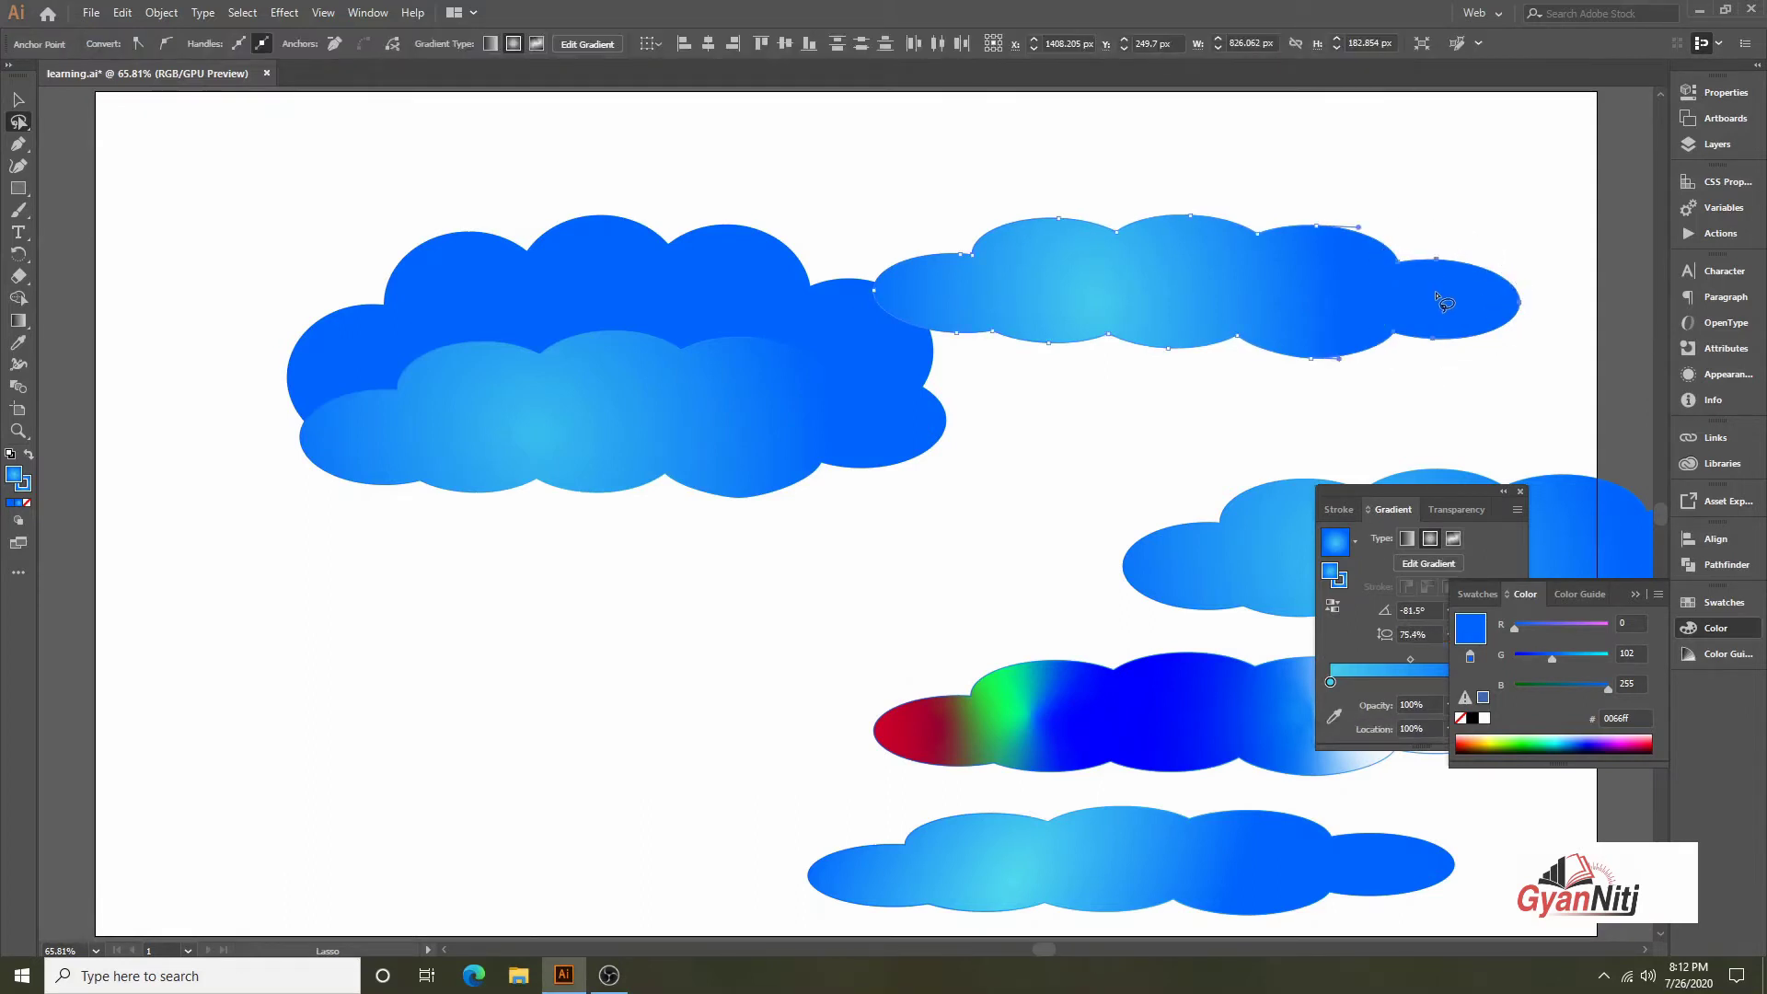
key("Delete")
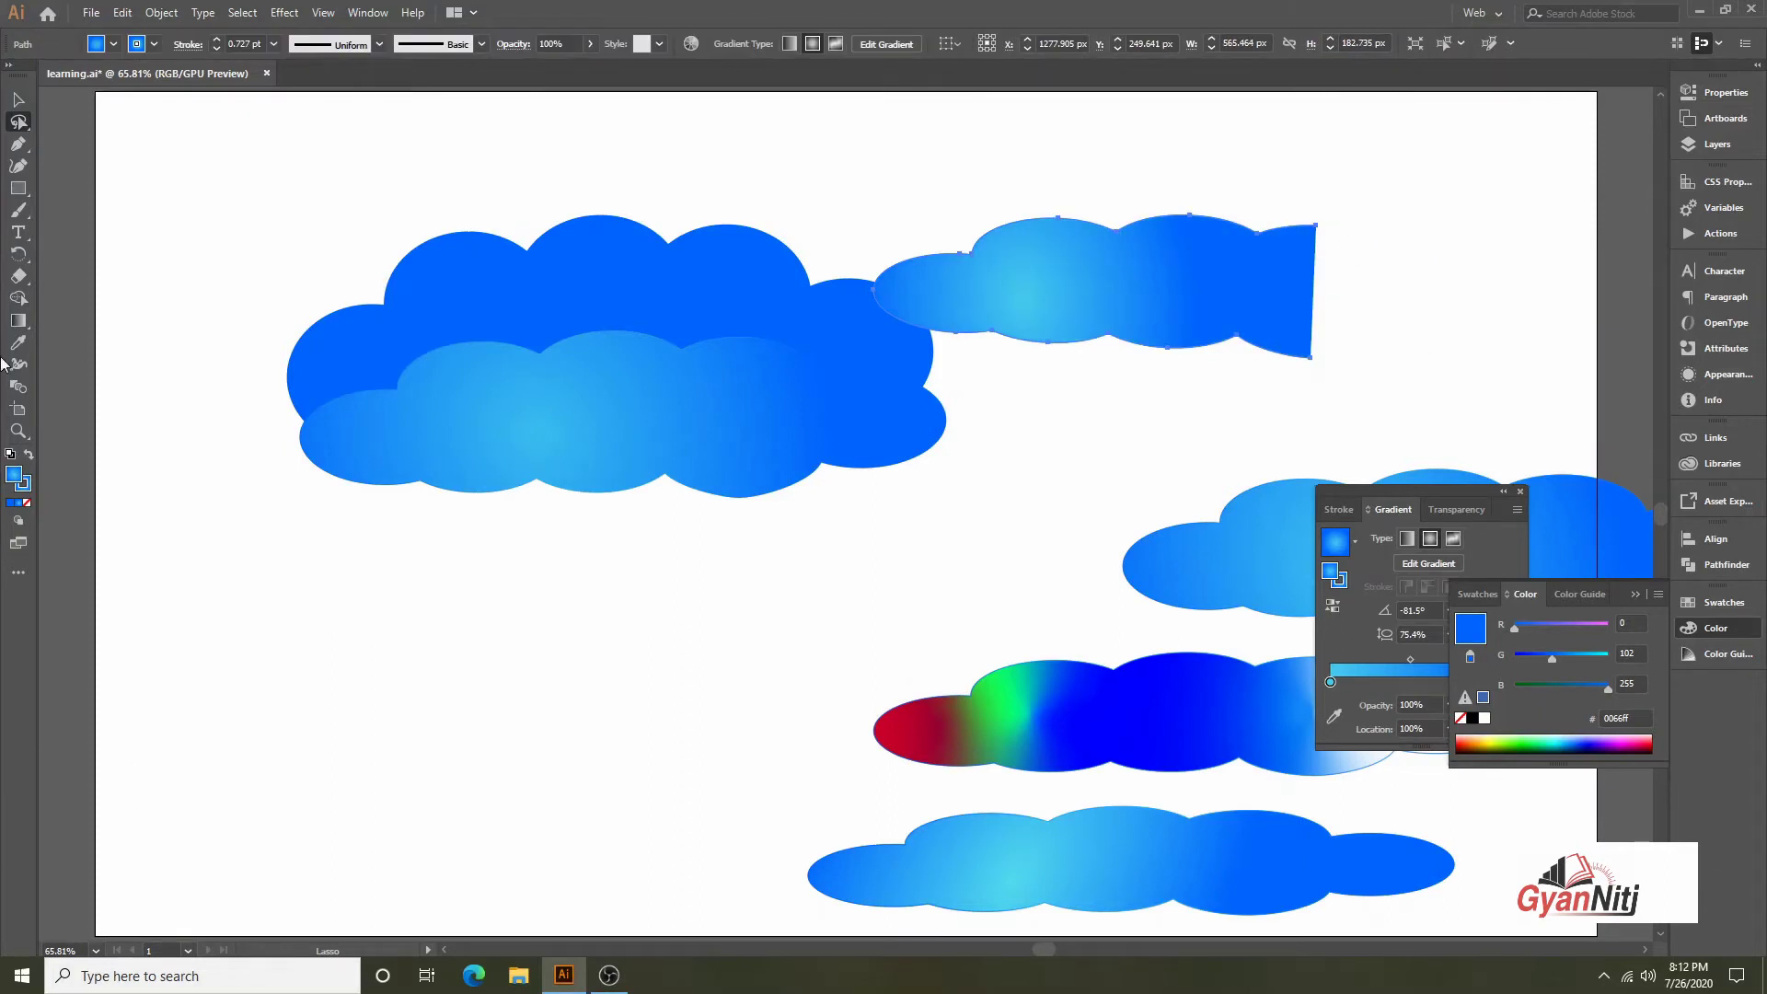
Close the open path with the Pen tool into a straight vertical right edge
left_click(18, 143)
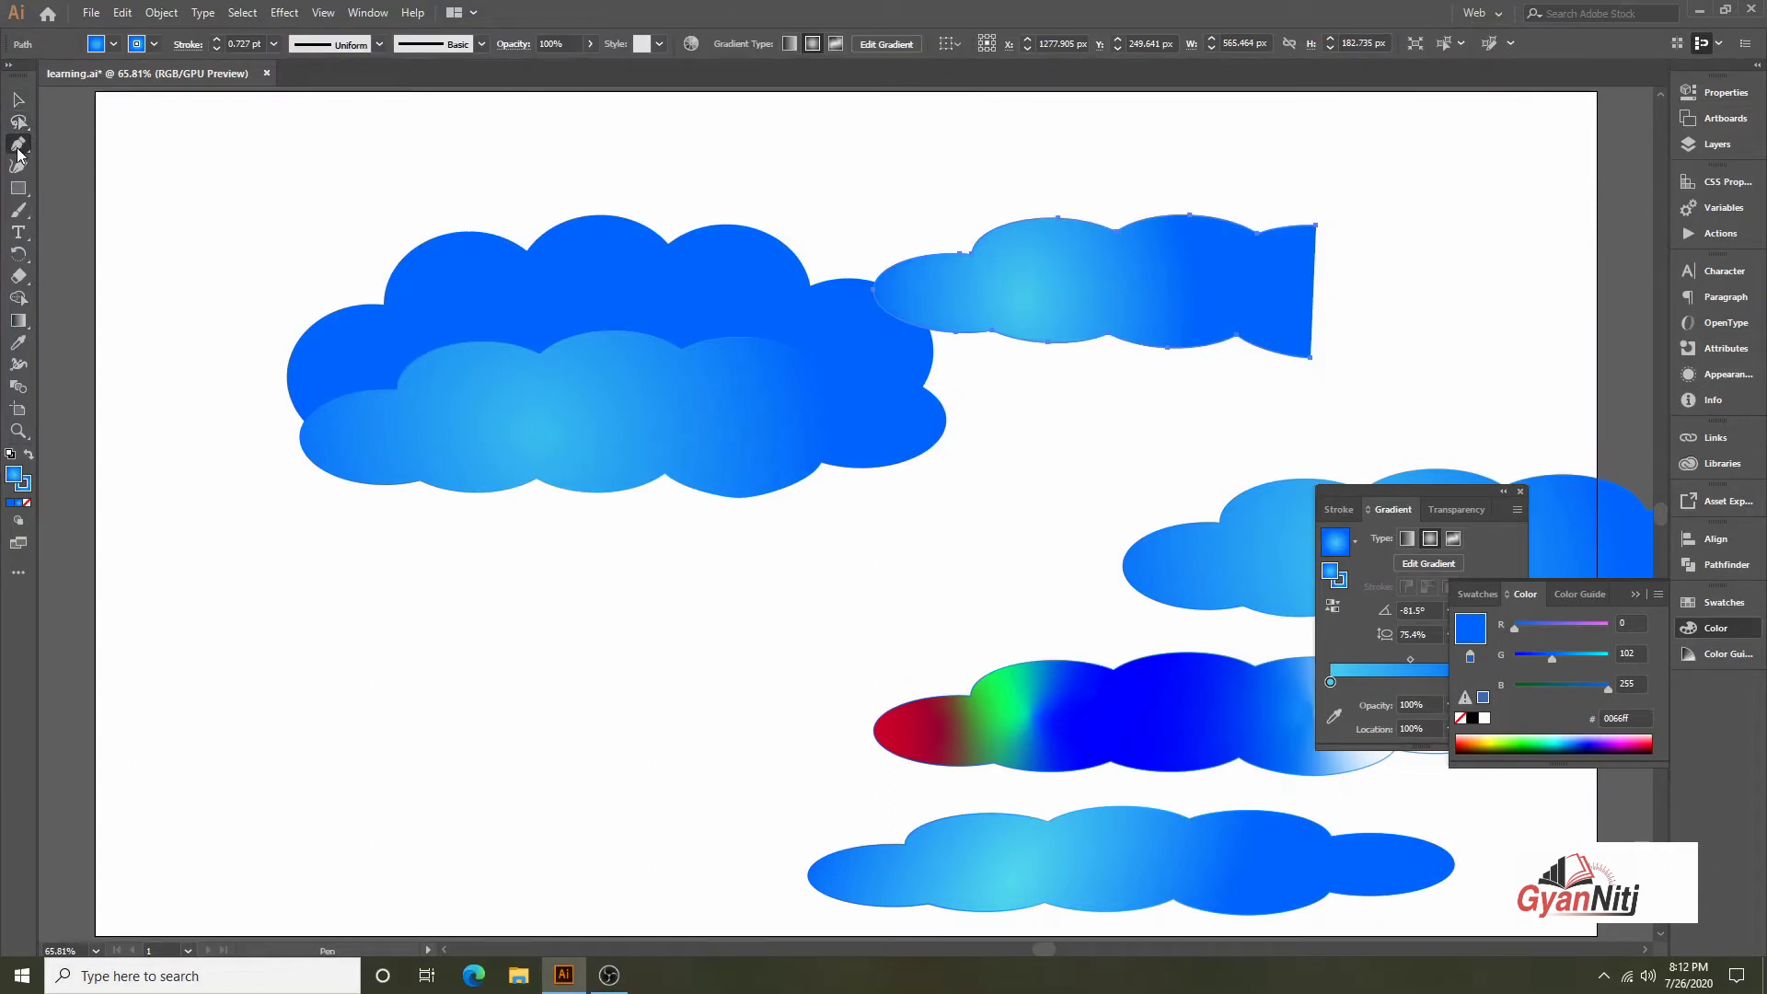
left_click(1316, 226)
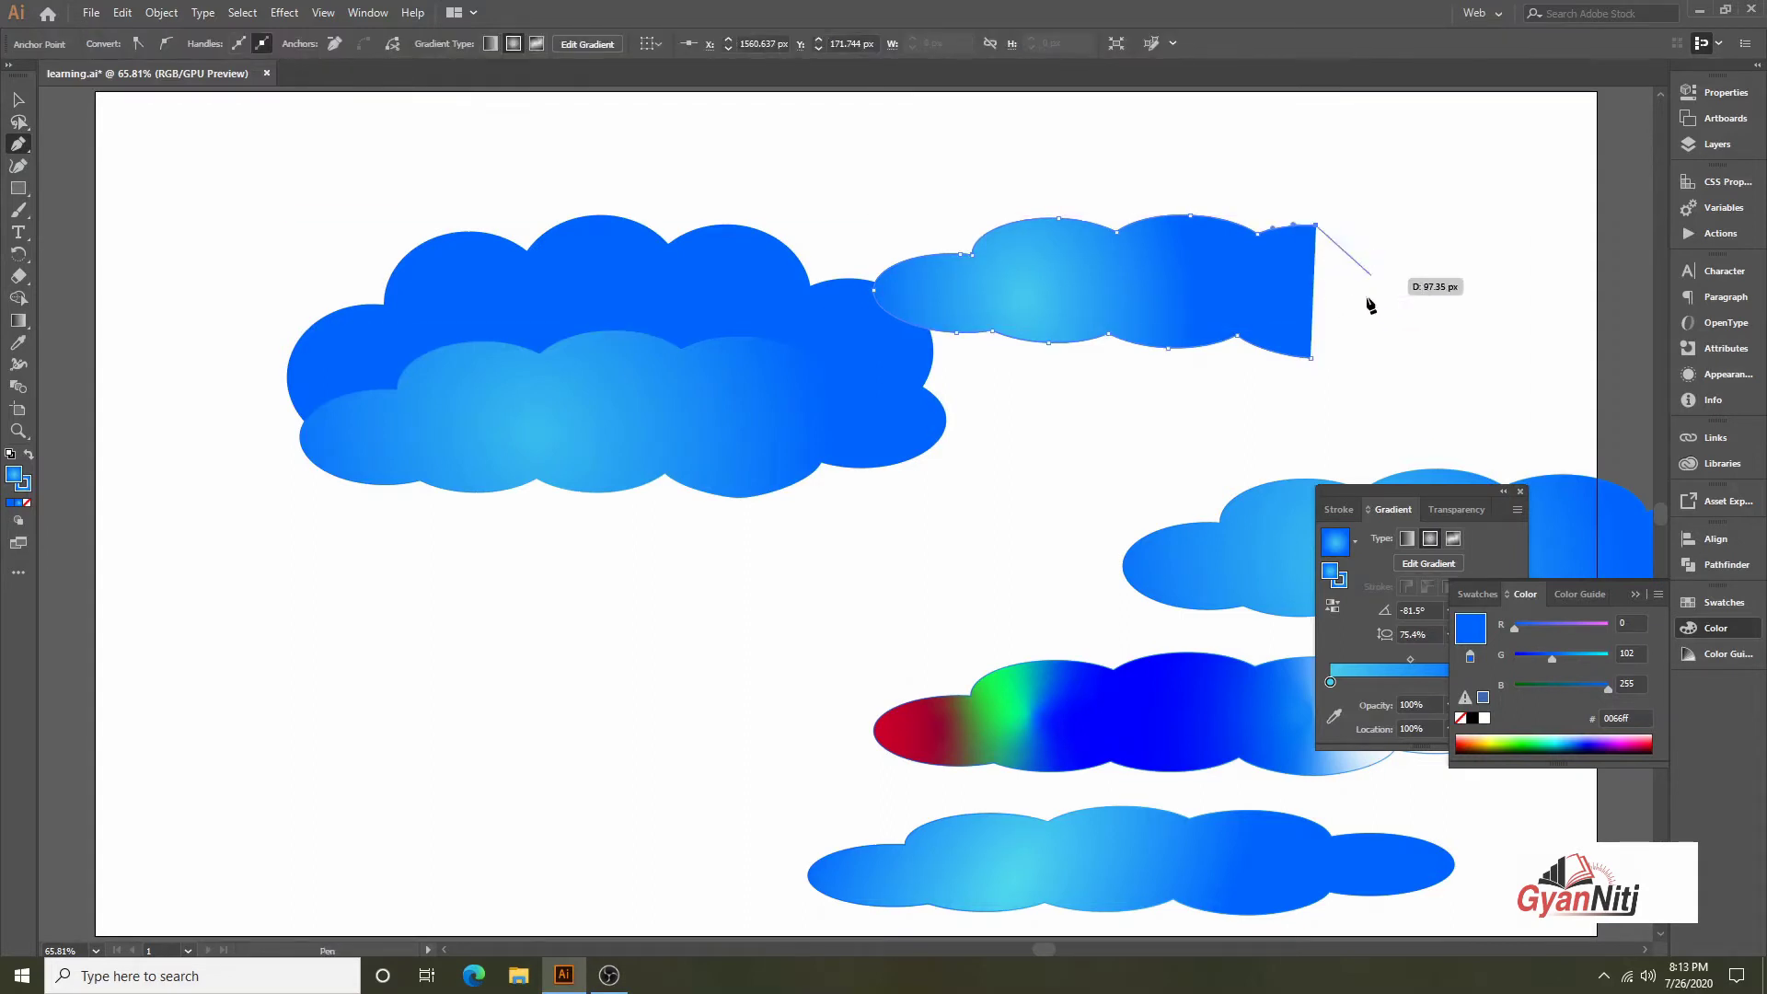
left_click(1311, 357)
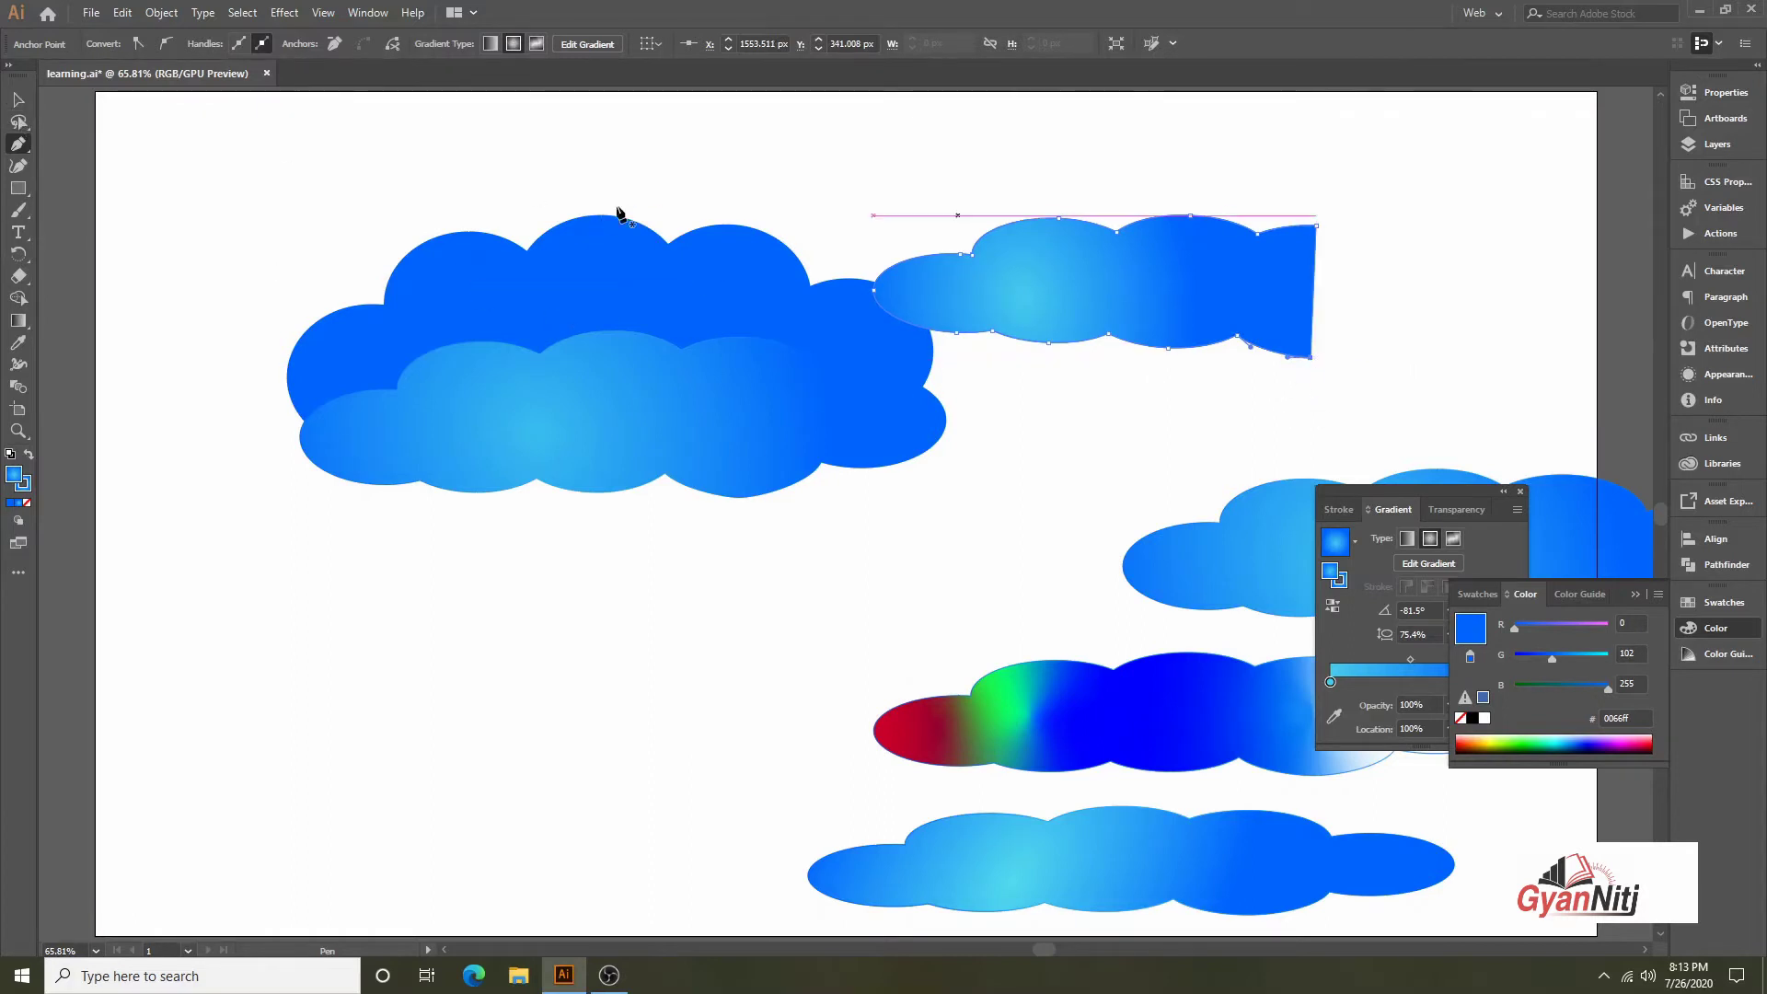
left_click(1313, 296)
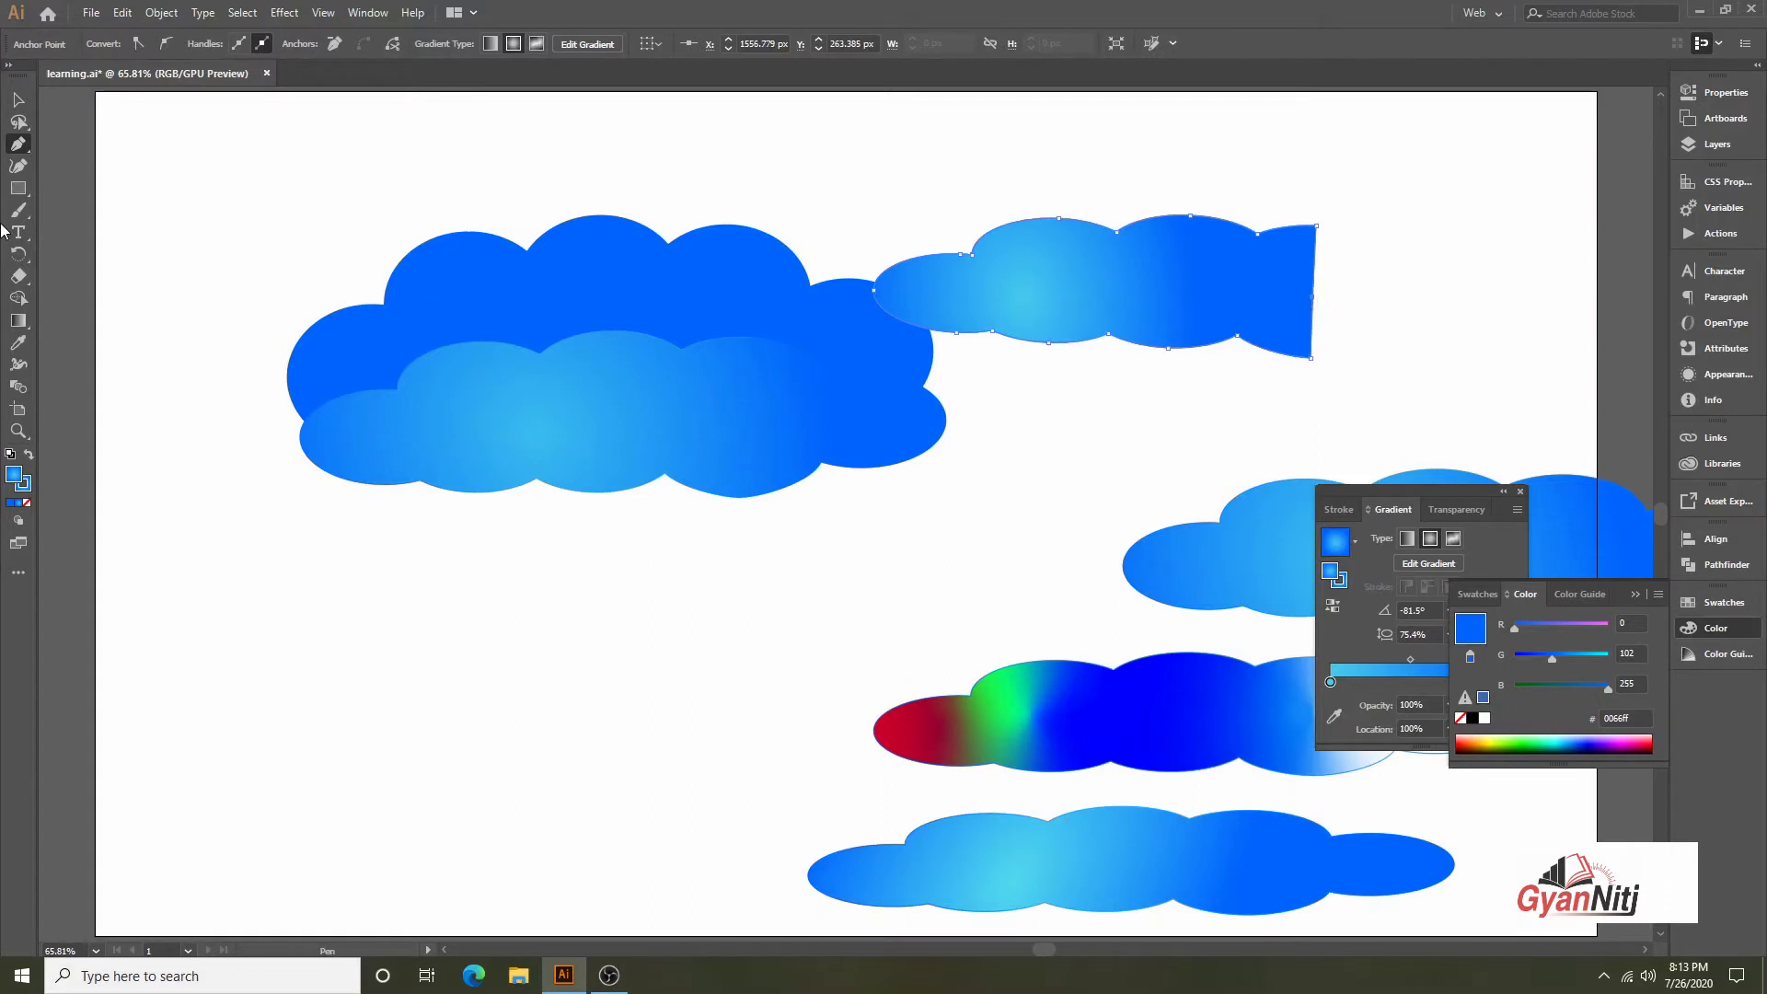
Curve the cloud's flat right edge with the Anchor Point tool
left_click(18, 121)
left_click(18, 143)
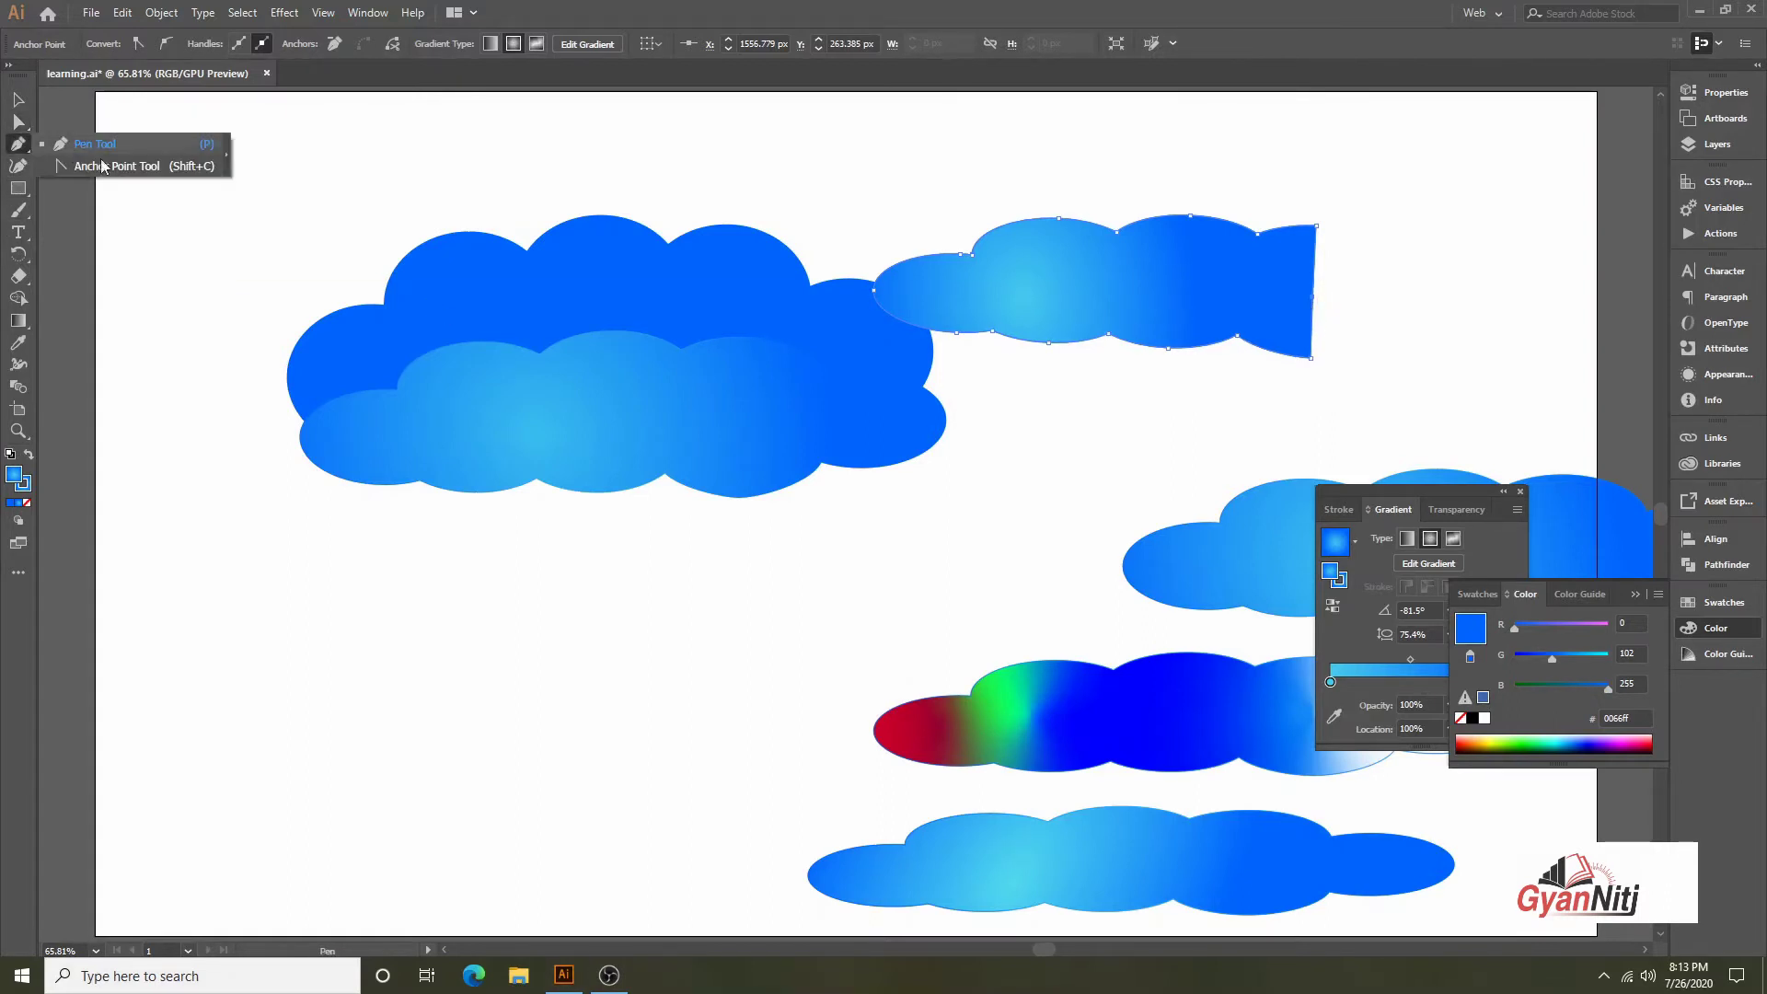
left_click(103, 166)
left_click(1314, 298)
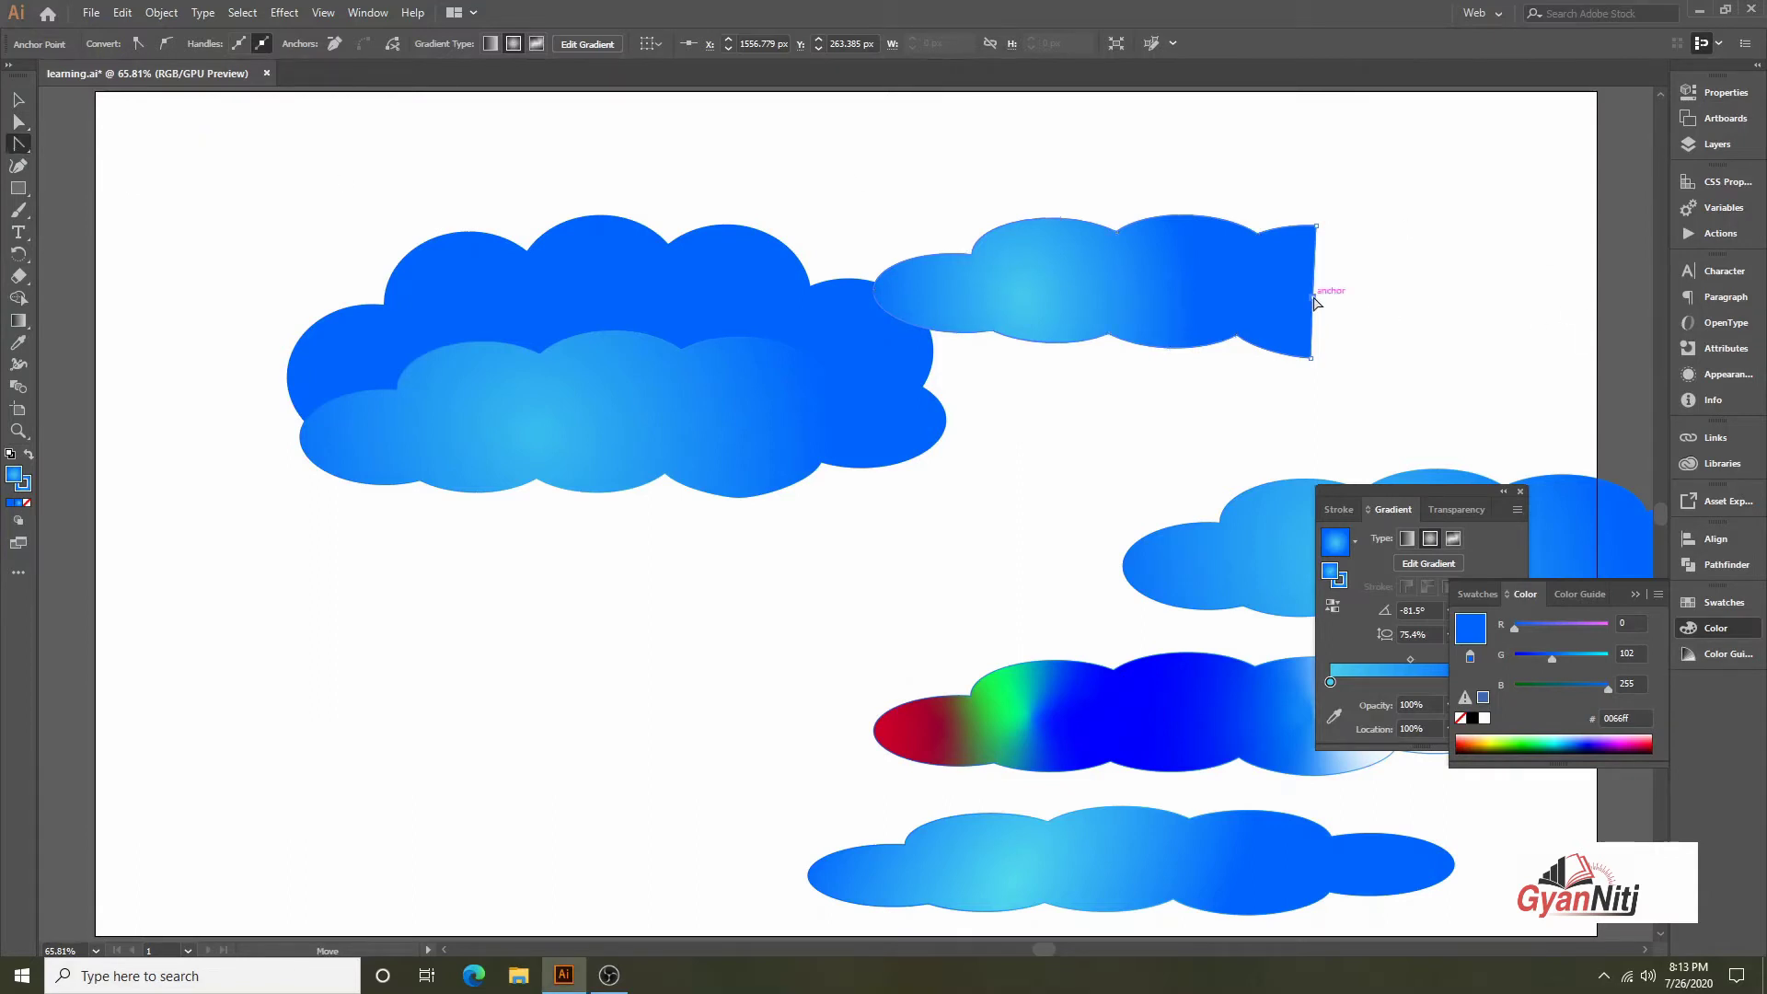
left_click_drag(1336, 309, 1345, 318)
Shift the upper-right cloud slightly right and up
left_click(18, 100)
left_click(816, 560)
left_click_drag(1165, 276, 1250, 247)
left_click(1196, 394)
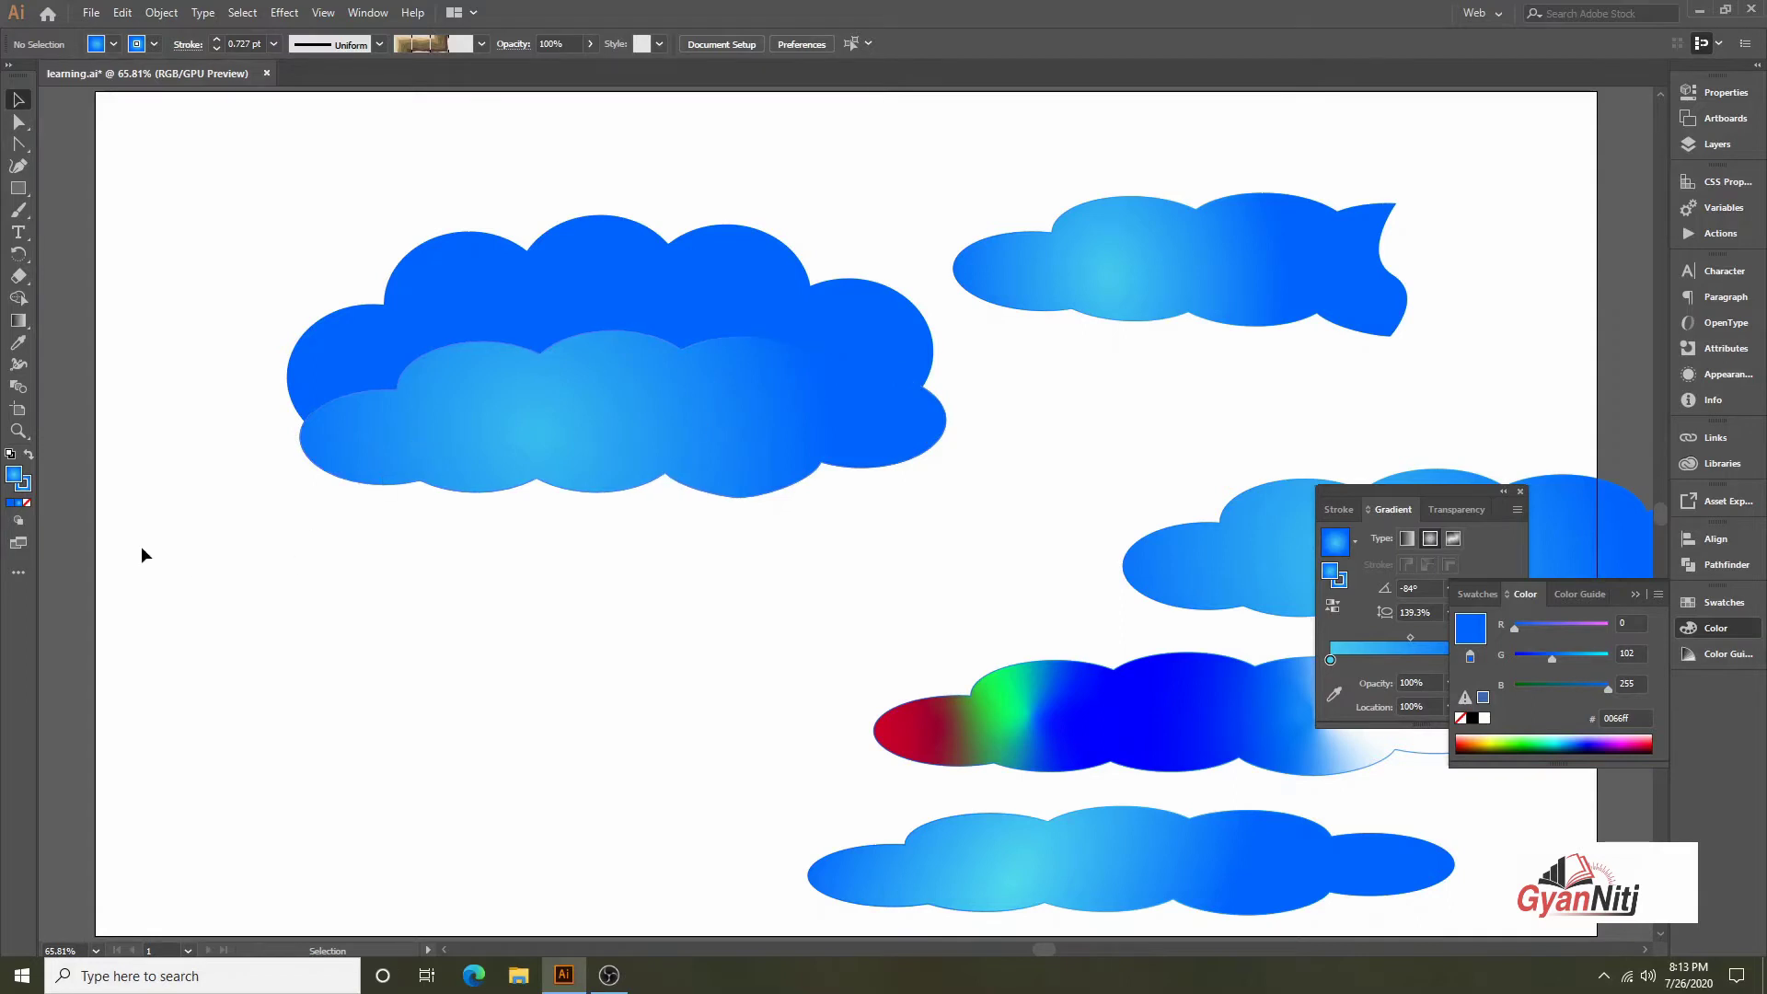
Add the Add Anchor Point tool from All Tools to the left toolbar and select it
left_click(18, 572)
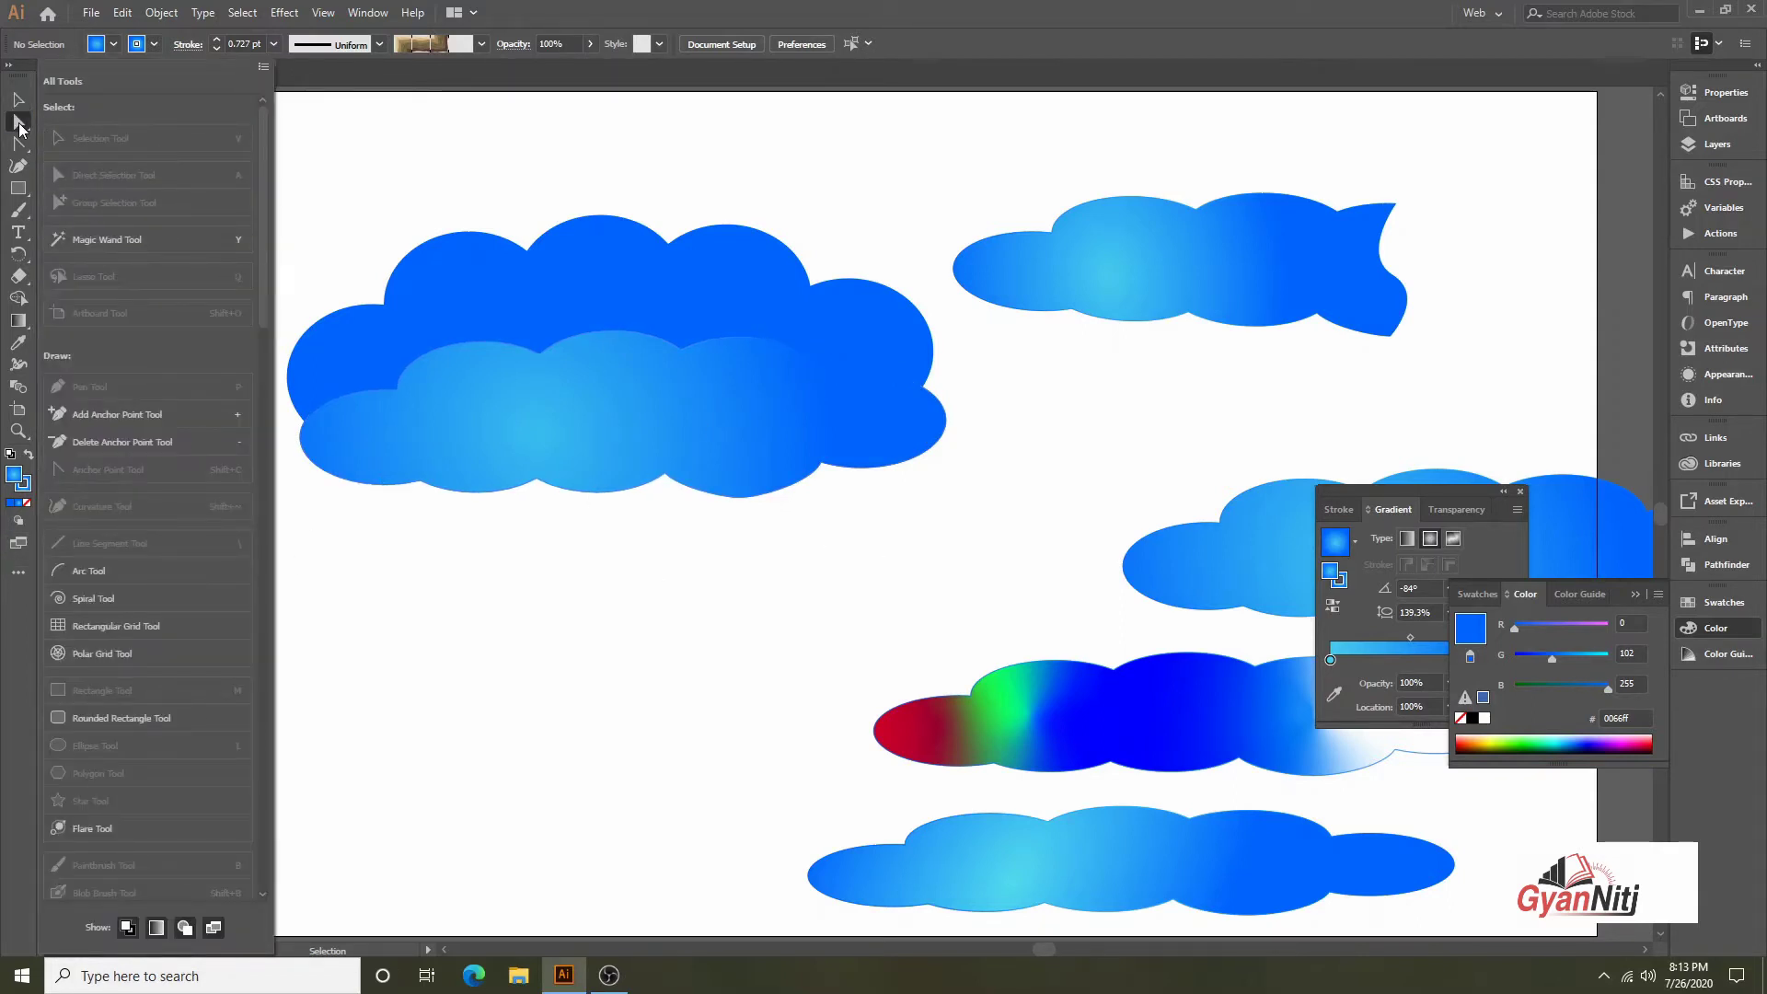
left_click_drag(18, 121, 92, 159)
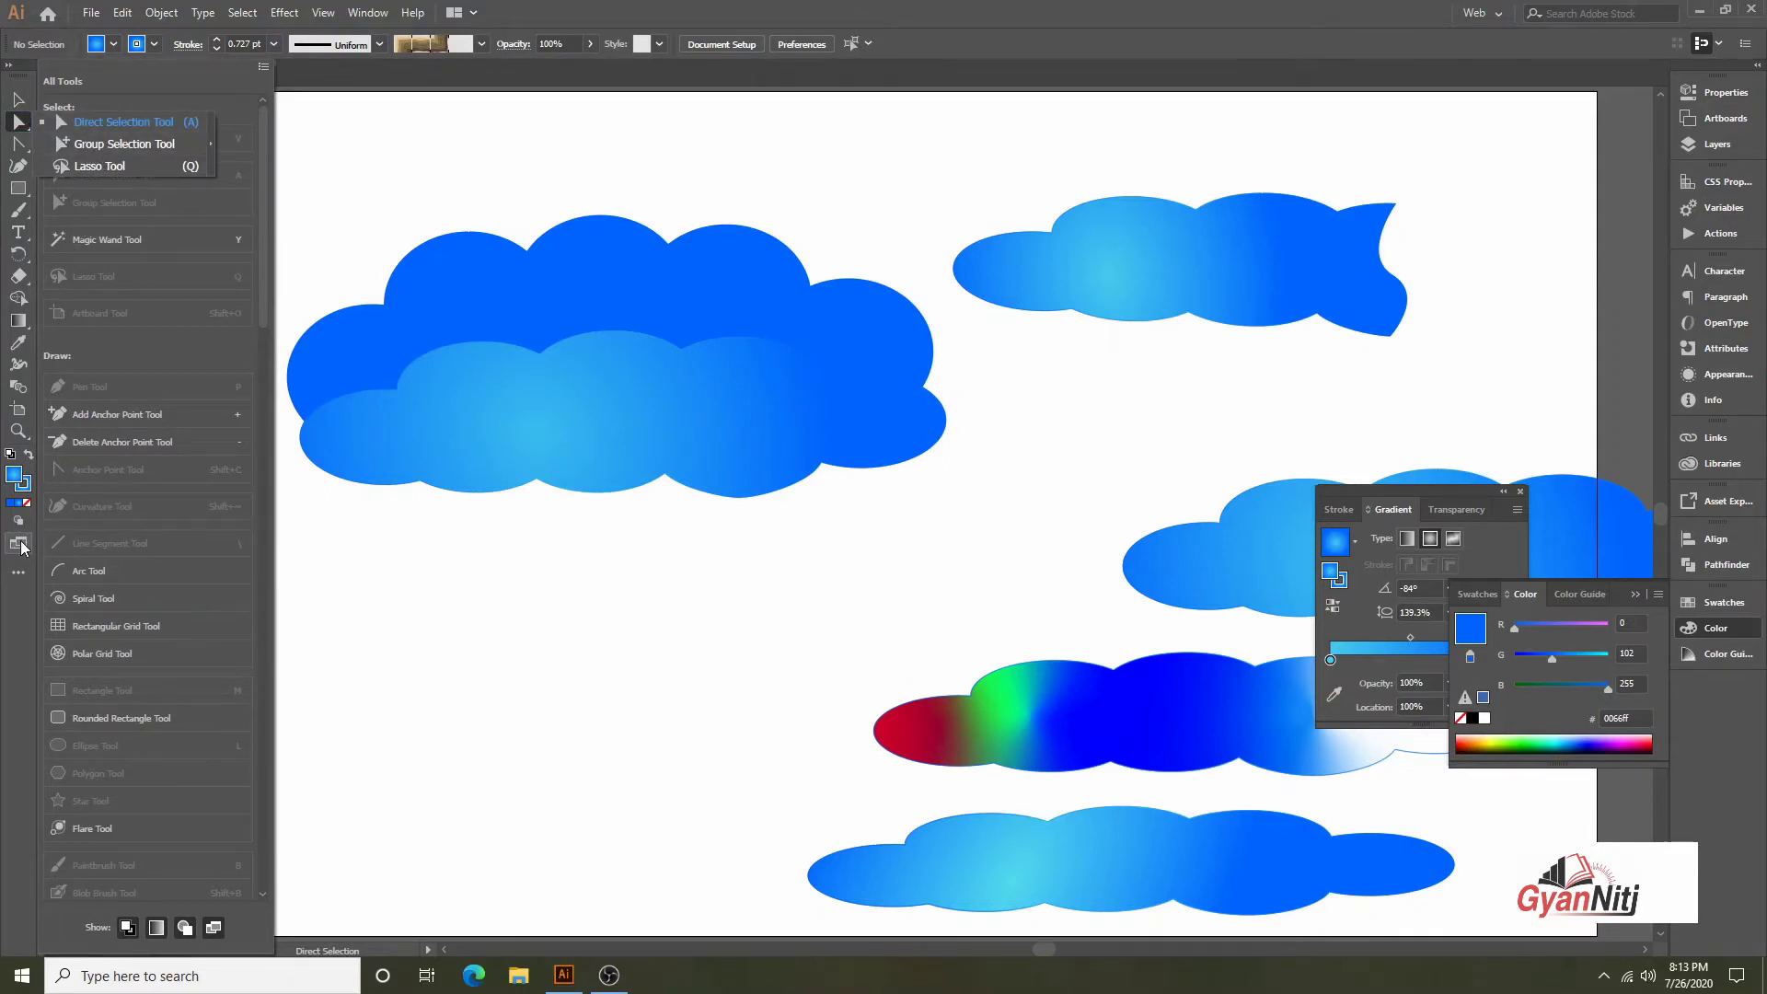
left_click(145, 416)
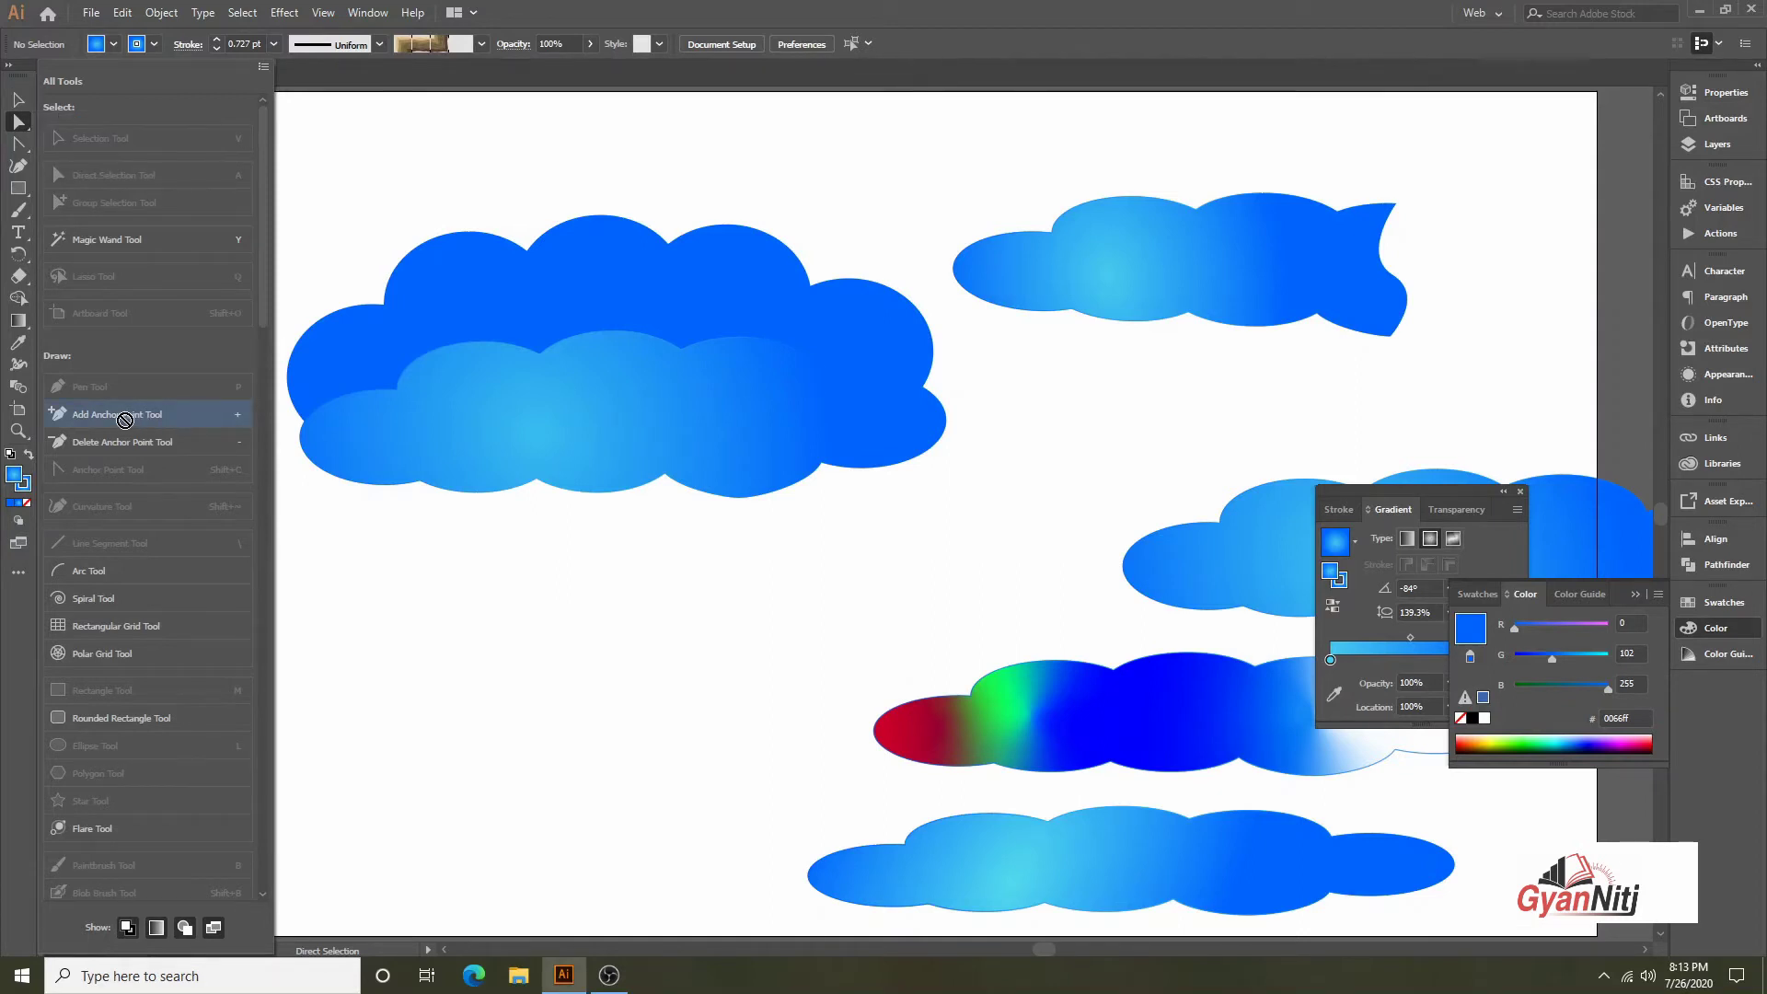
left_click_drag(28, 450, 74, 460)
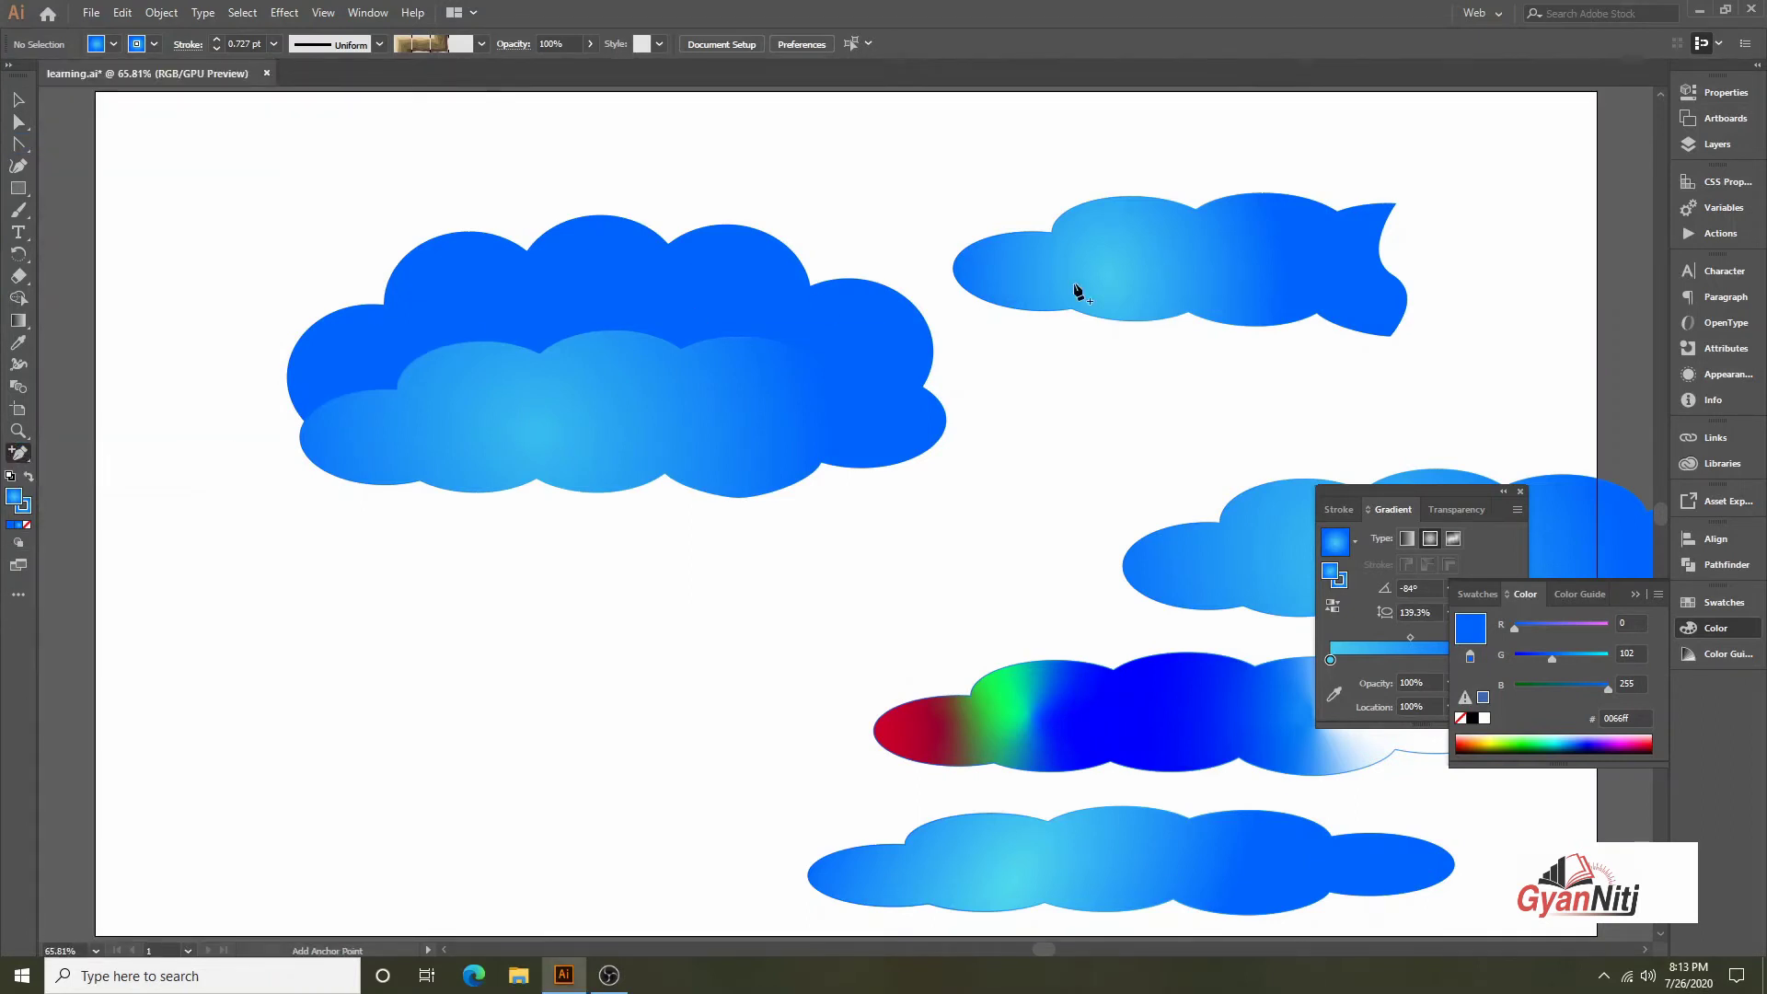
Add an anchor on the cloud's bottom edge and delete several top and left anchors
left_click(1261, 327)
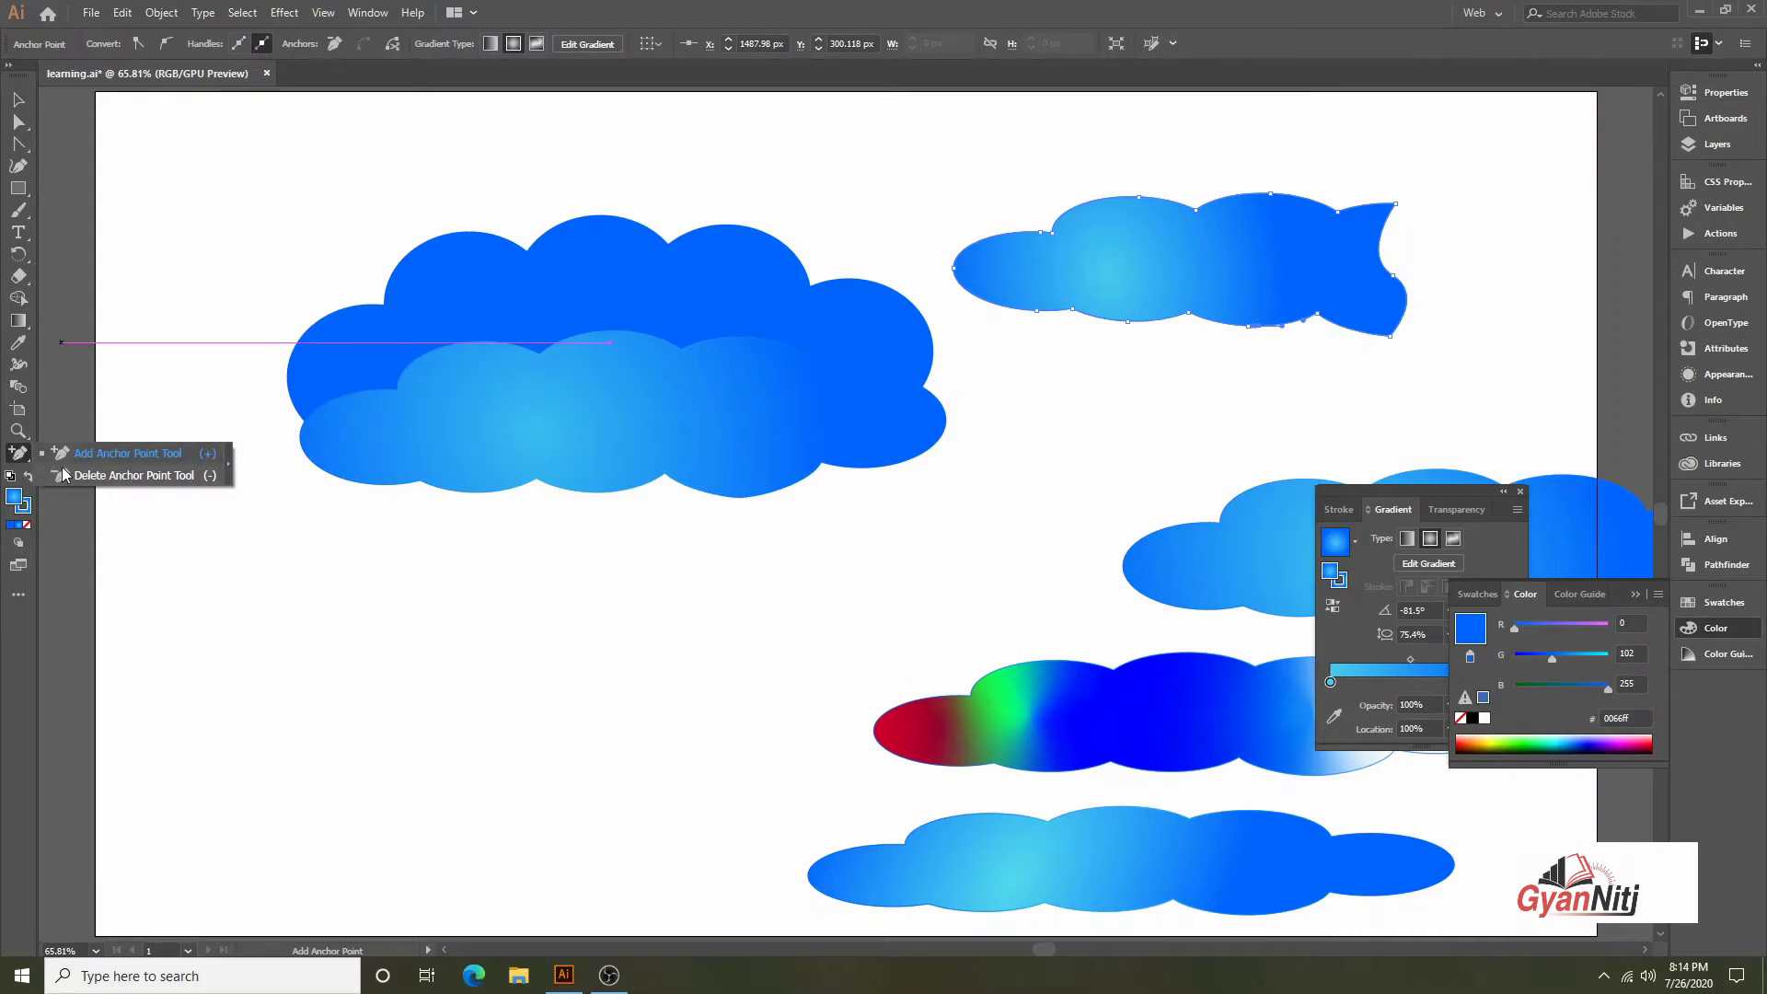
left_click_drag(23, 458, 119, 476)
left_click(1044, 234)
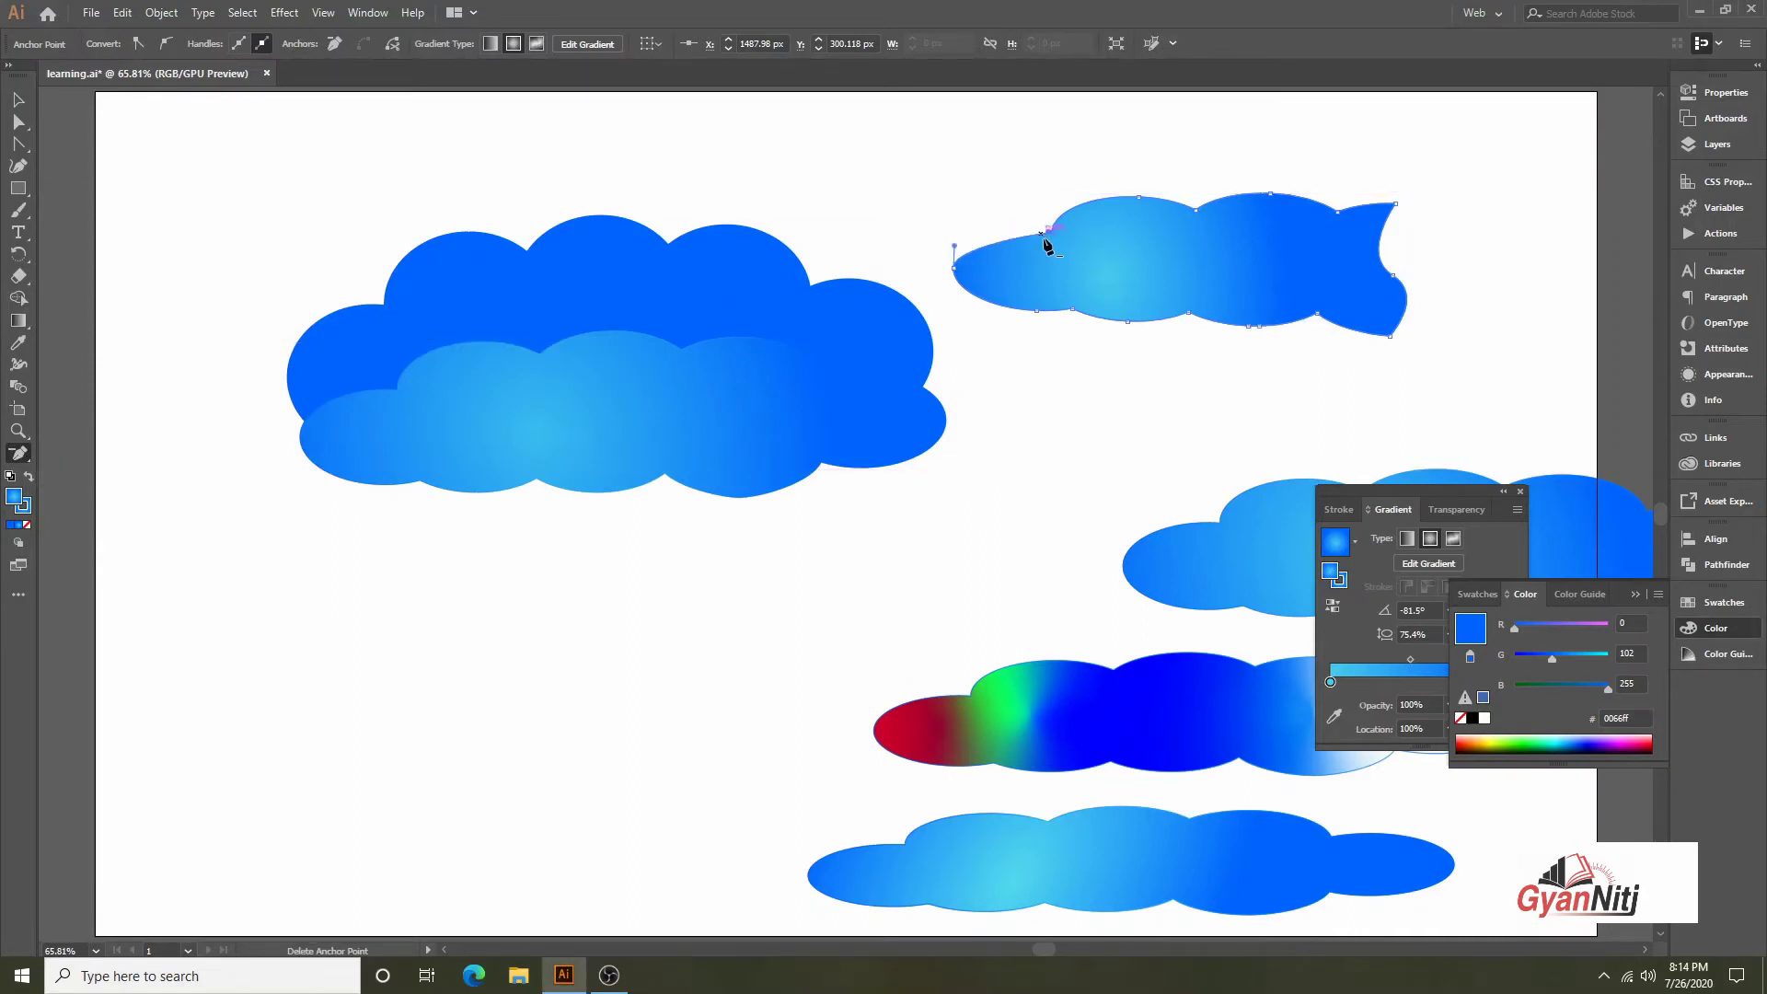
left_click(1054, 236)
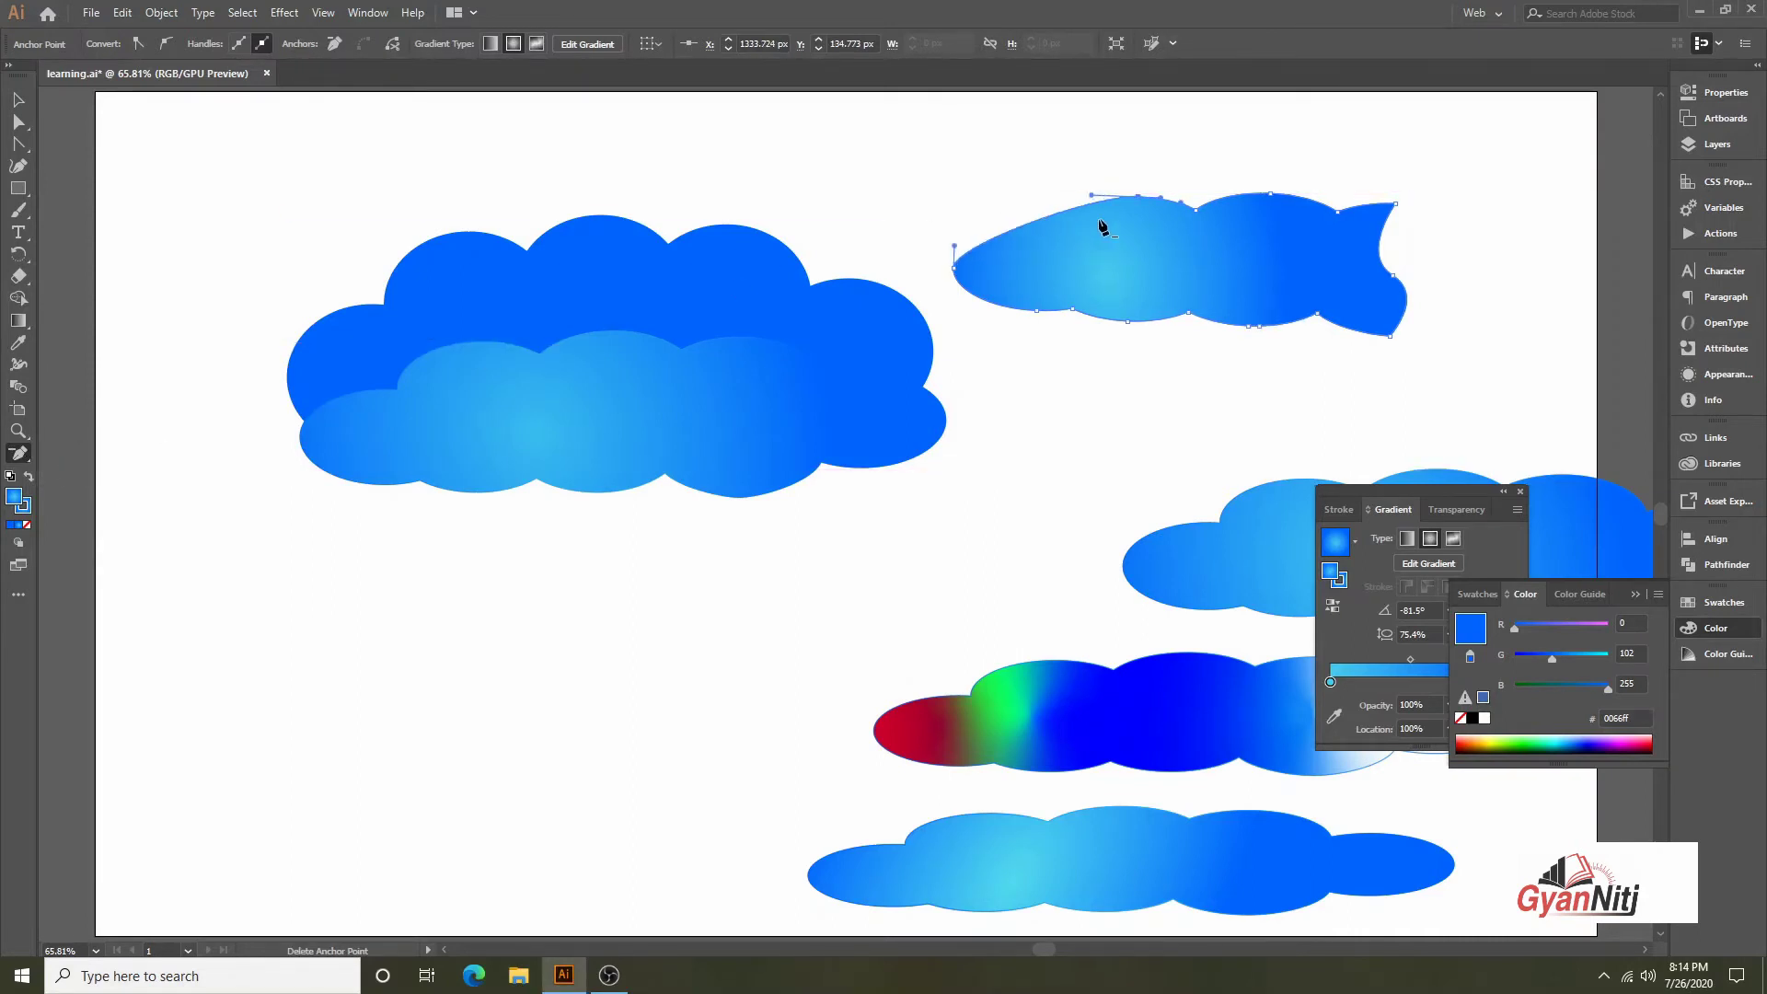
left_click(1164, 201)
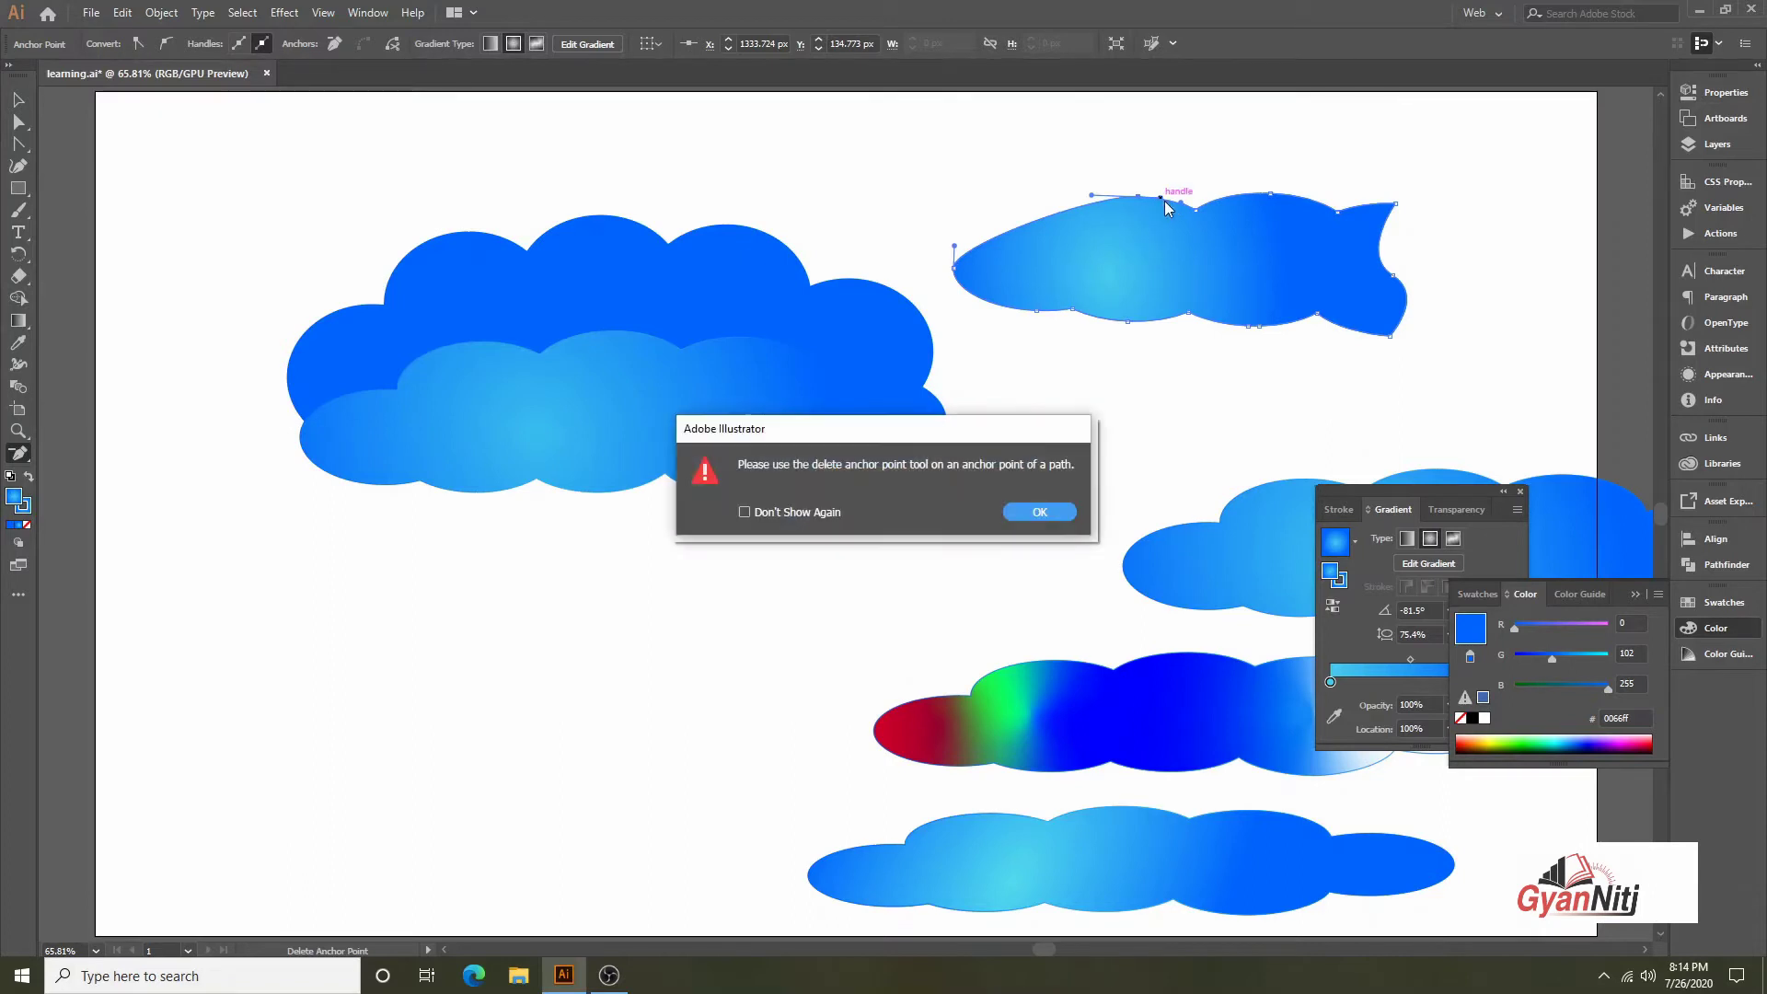
left_click(1049, 509)
left_click(955, 270)
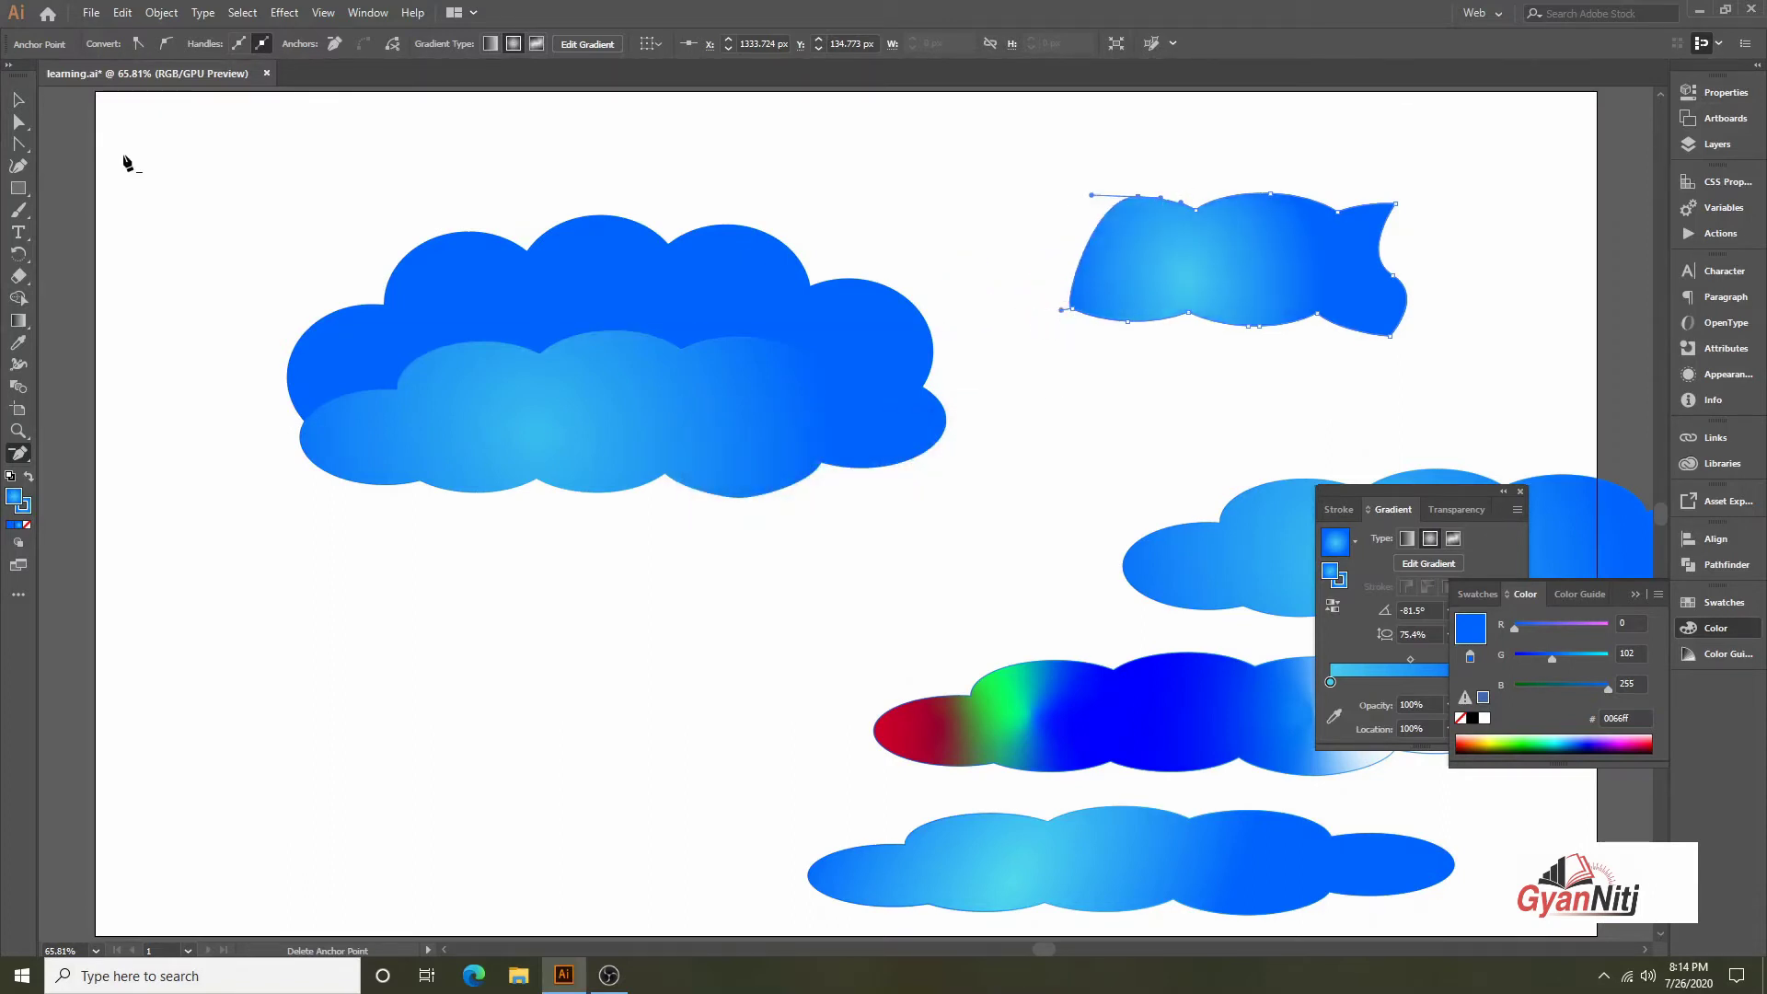
Delete the whole upper-right cloud
left_click(18, 98)
key("Delete")
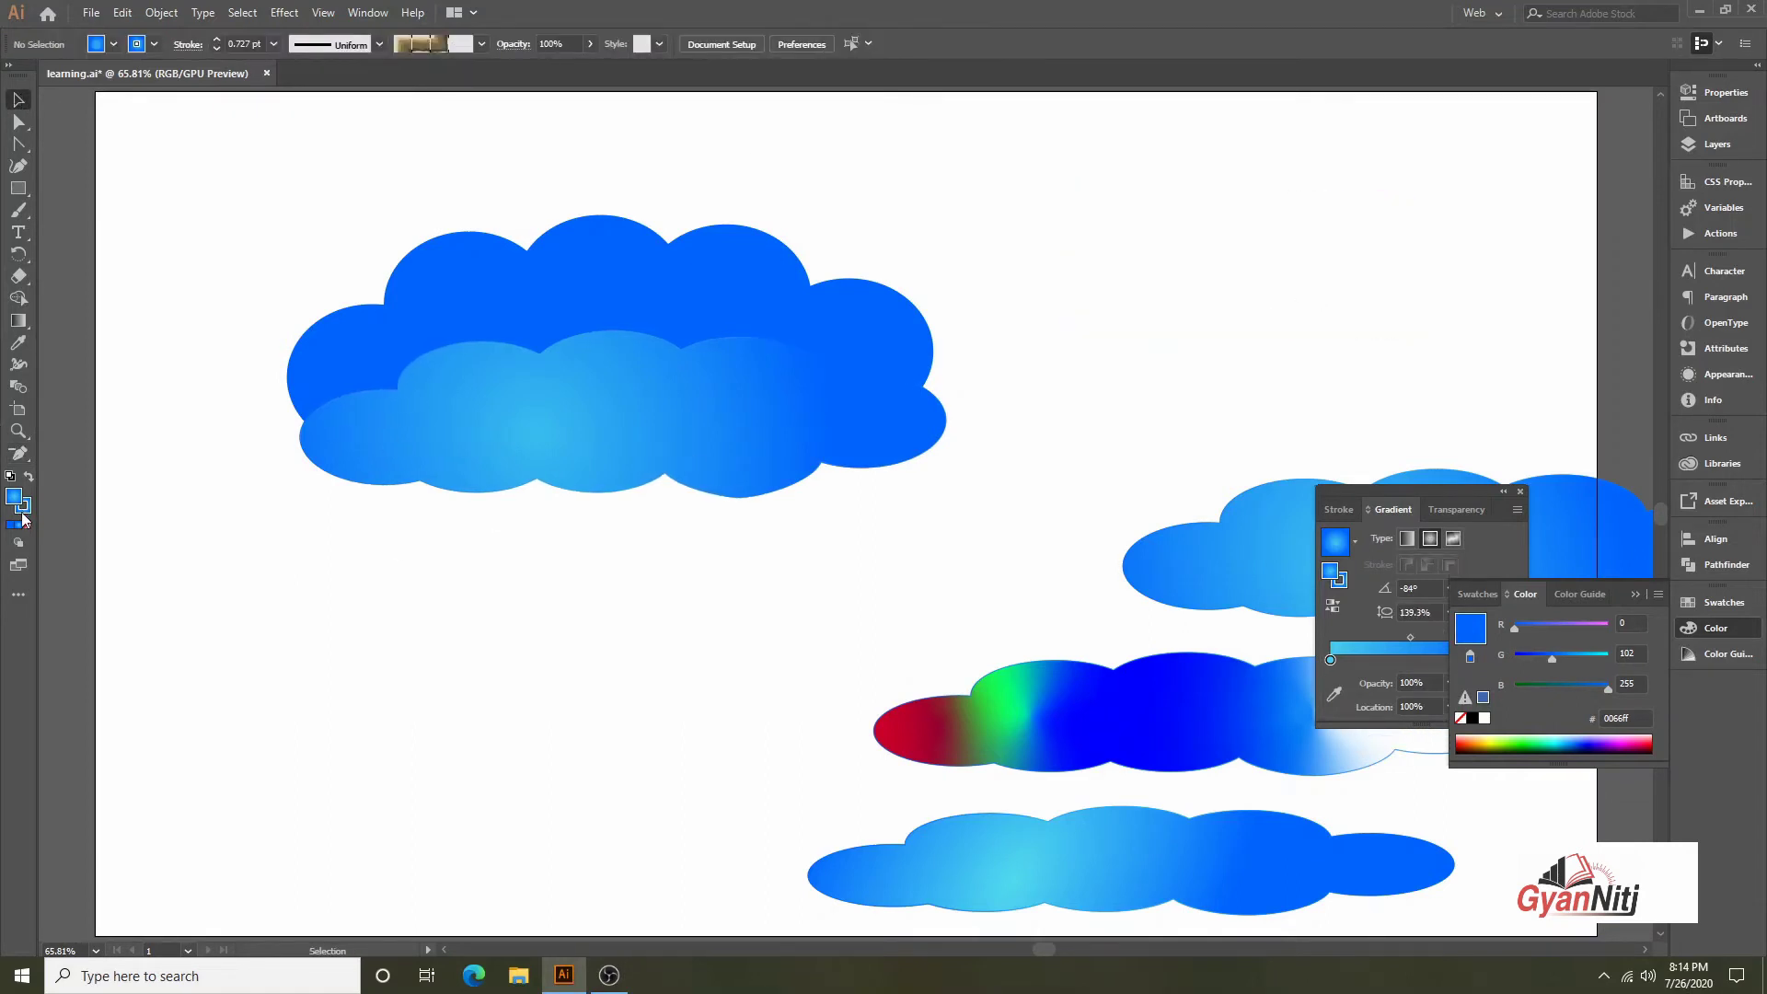
left_click(18, 594)
scroll(144, 417, "down", 3)
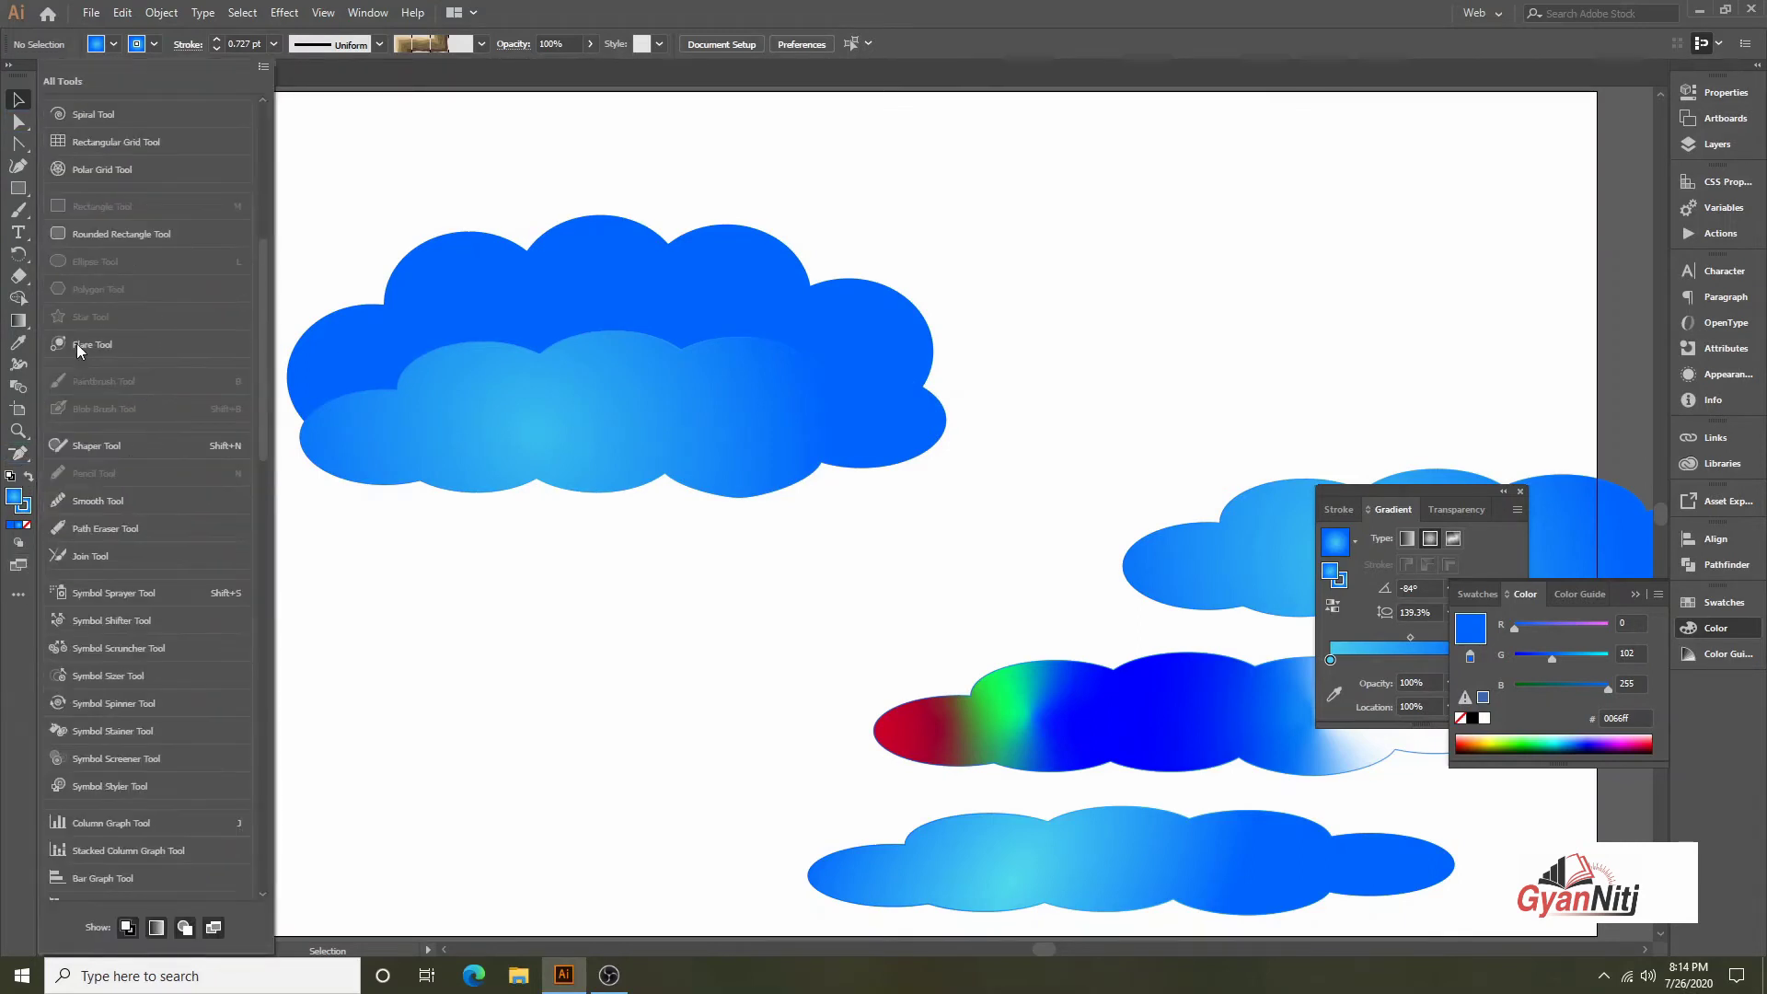
Add the Arc, Spiral and Polar Grid tools to the toolbar as one group
scroll(76, 344, "down", 2)
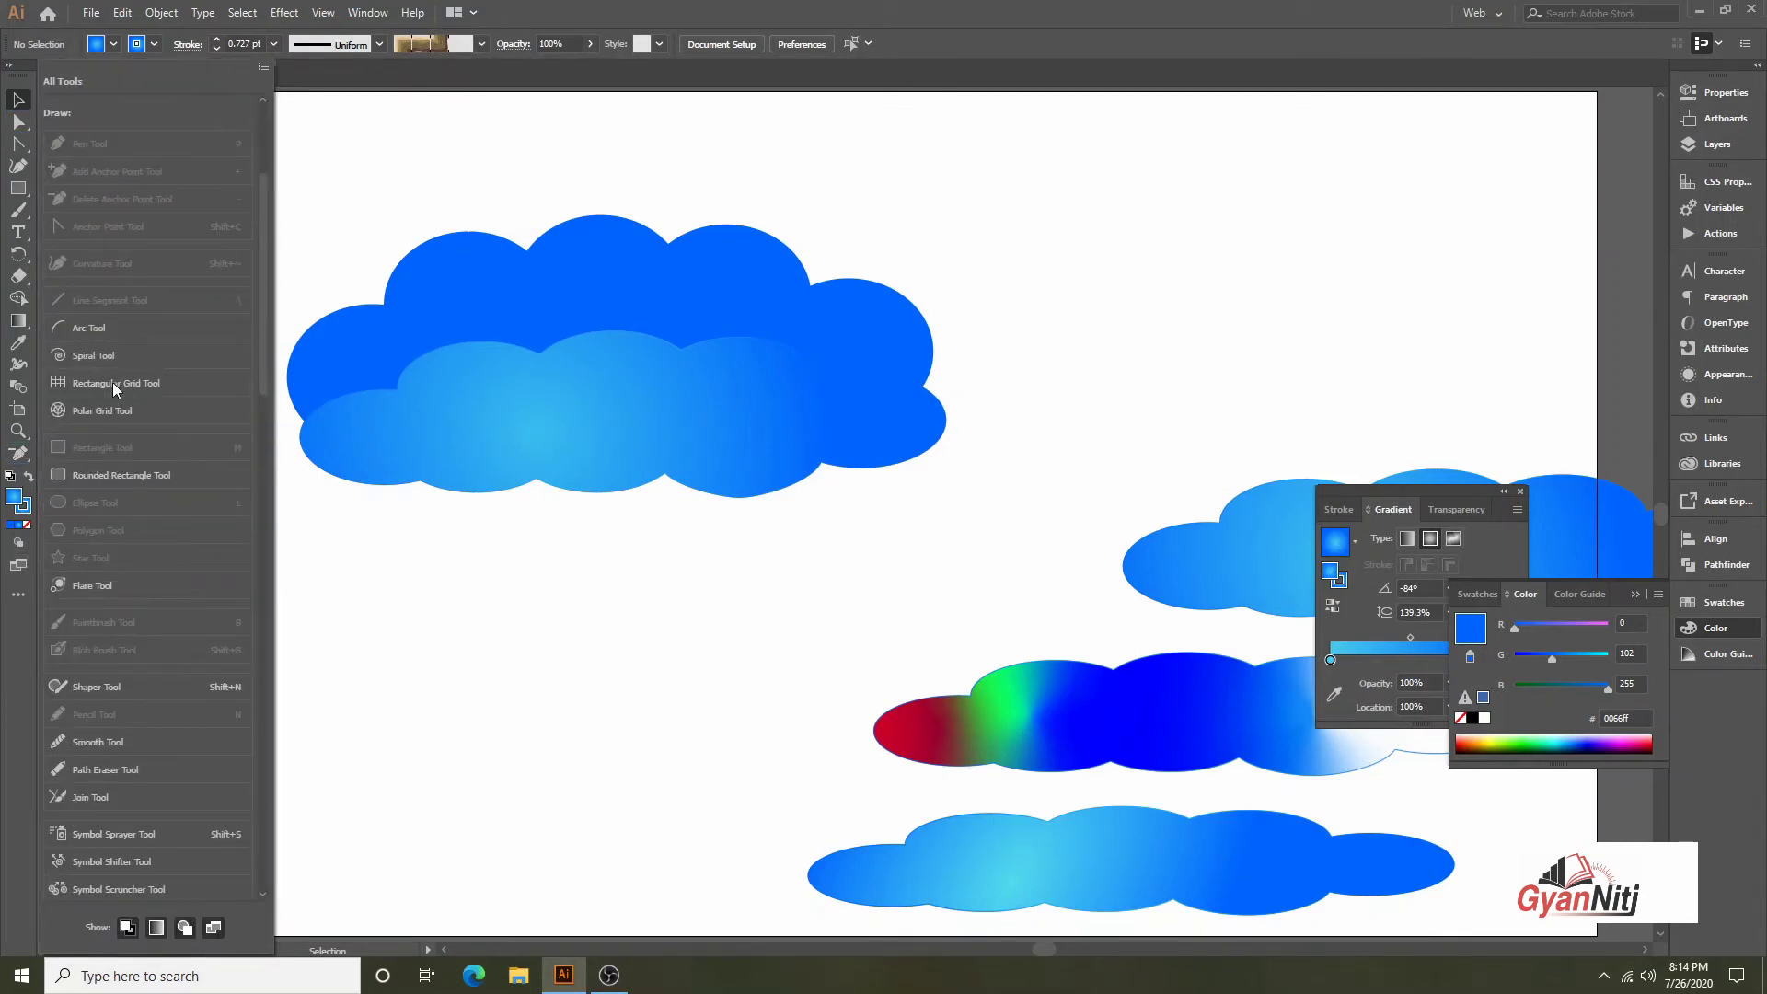
left_click(103, 331)
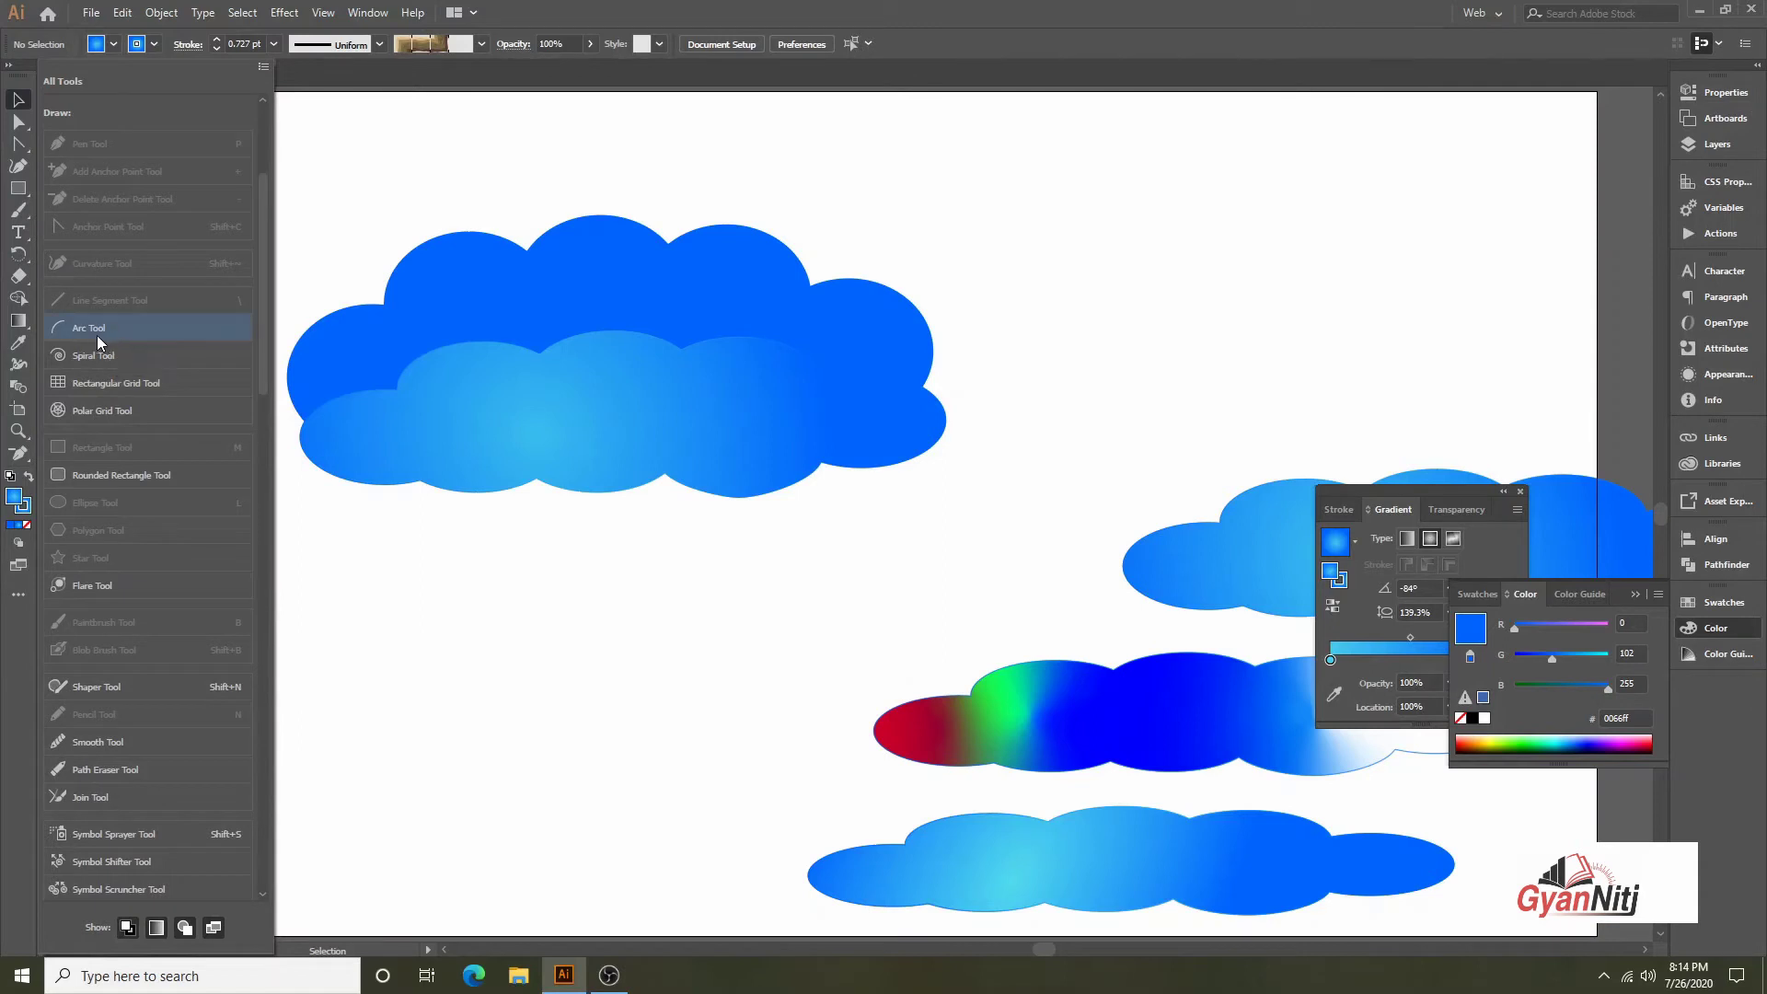
left_click_drag(21, 467, 20, 471)
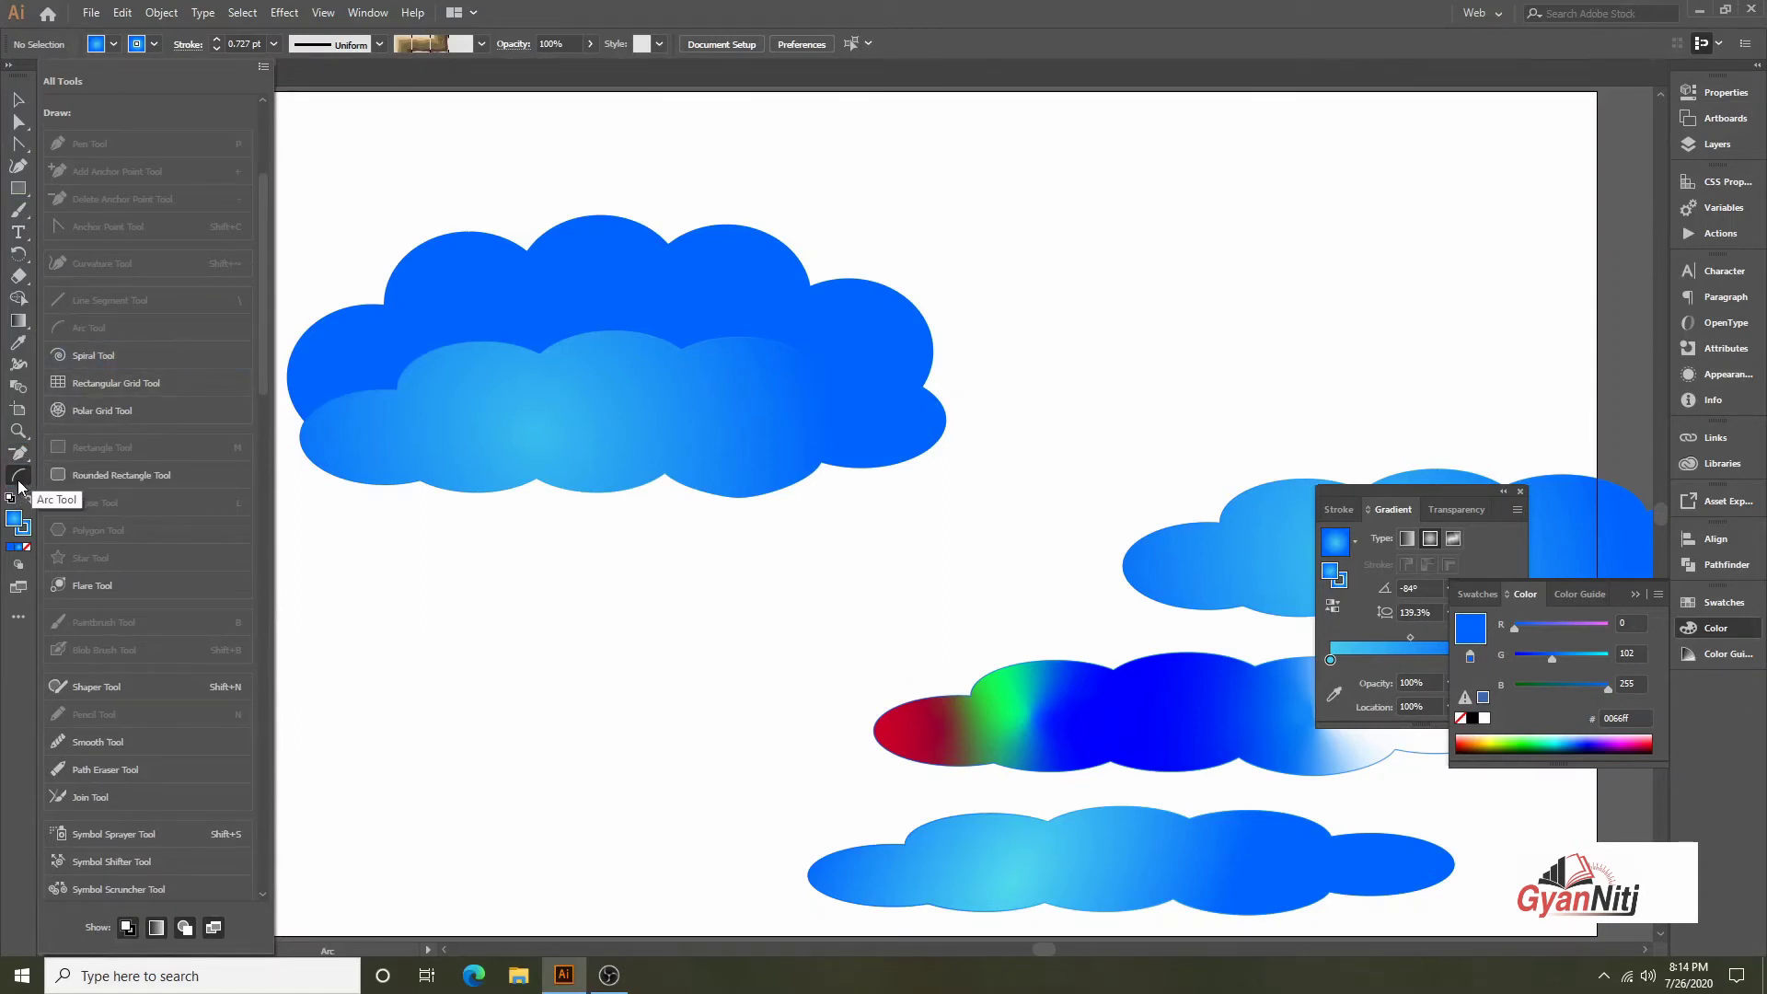
left_click(92, 355)
left_click_drag(18, 476, 26, 470)
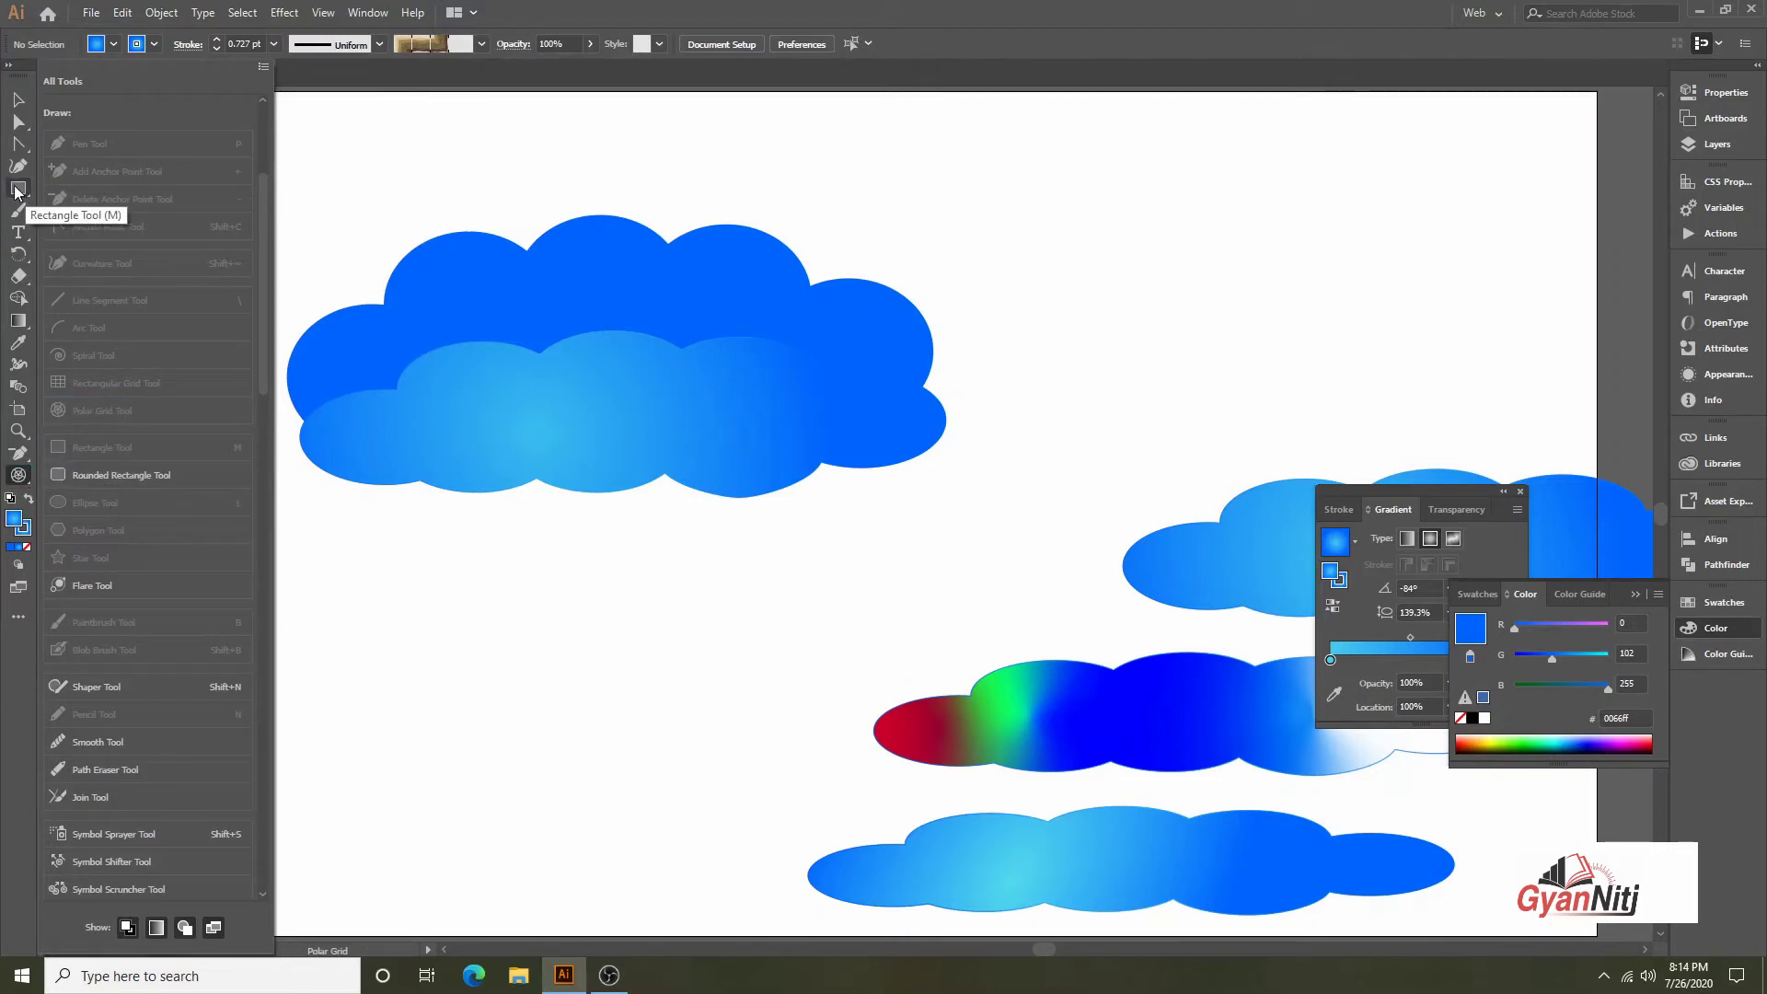
left_click_drag(111, 474, 18, 190)
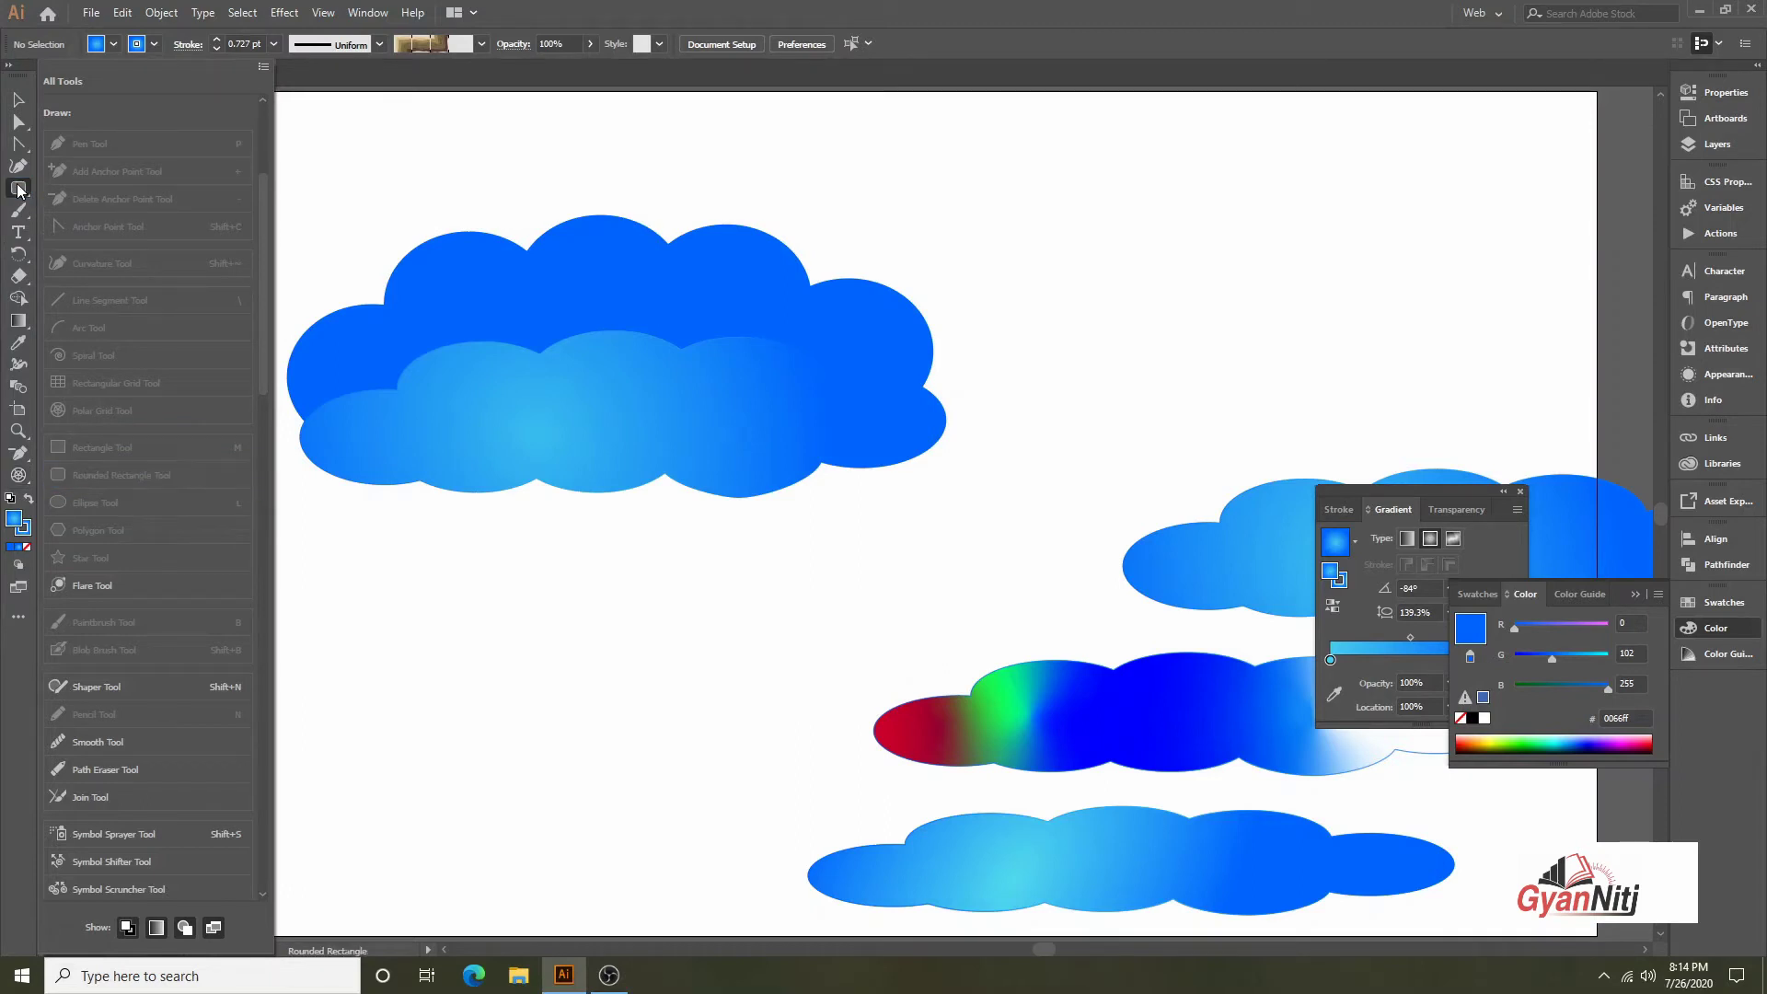
Cancel the Polar Grid options and select the Arc tool from the flyout
double_click(22, 479)
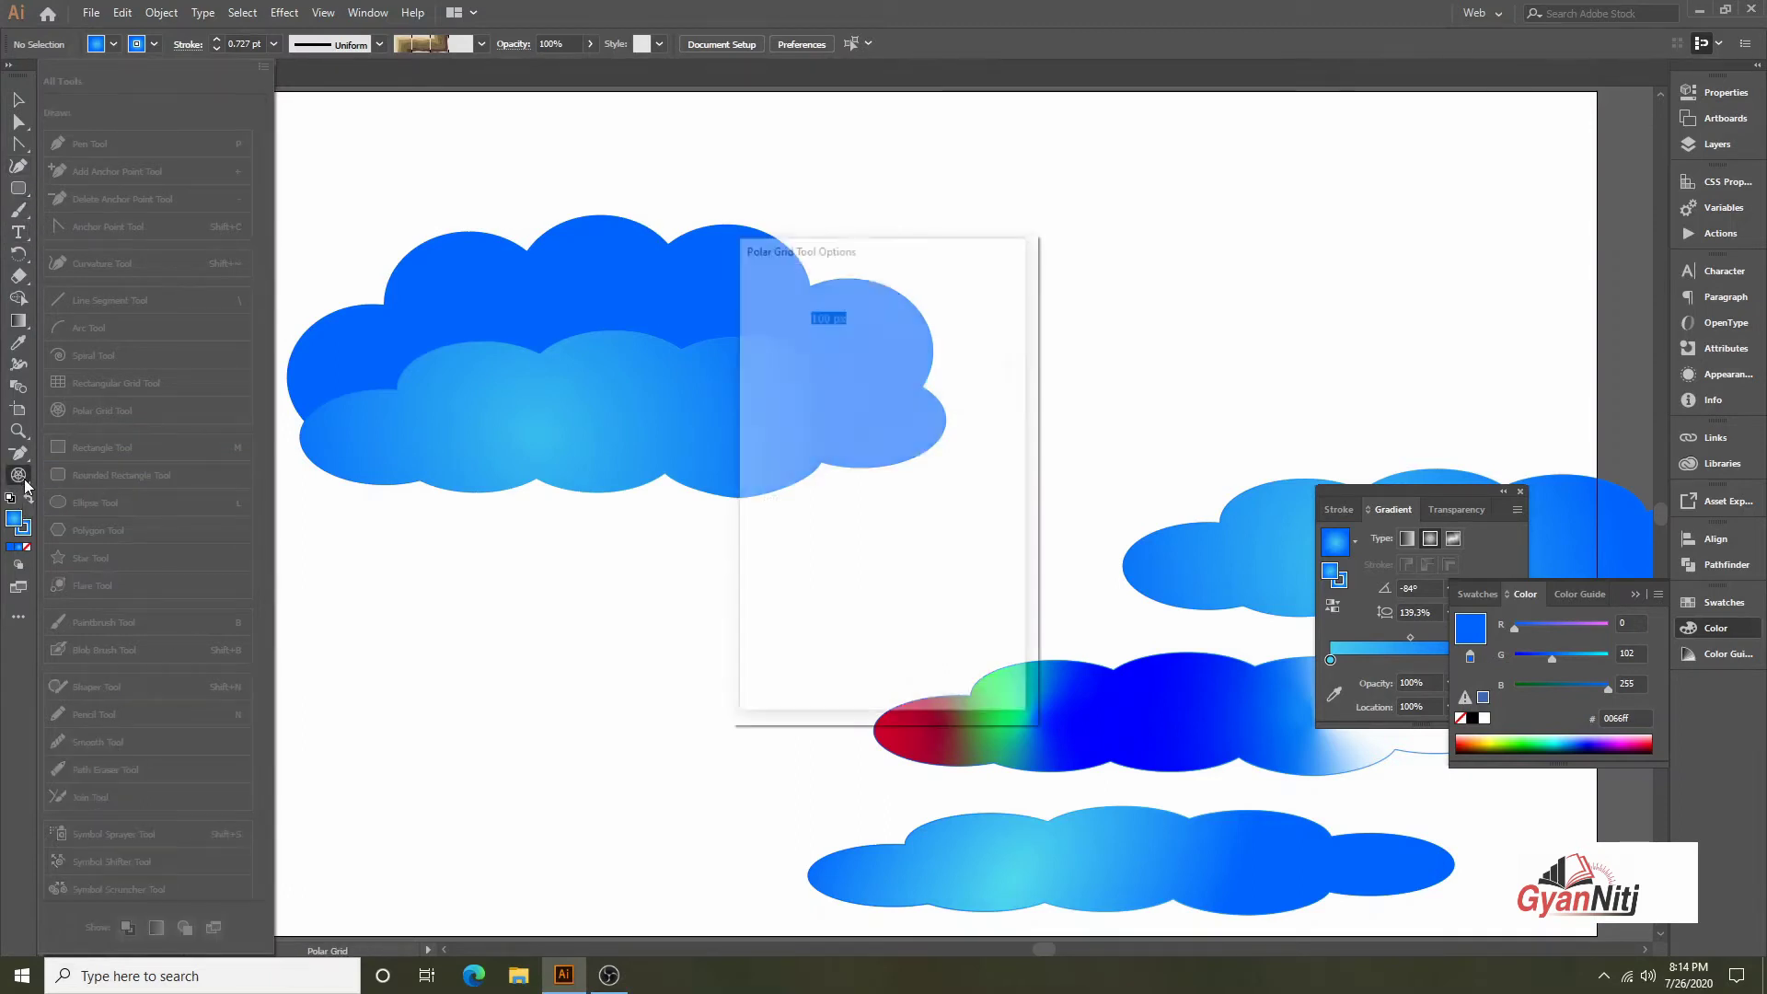
left_click(1009, 679)
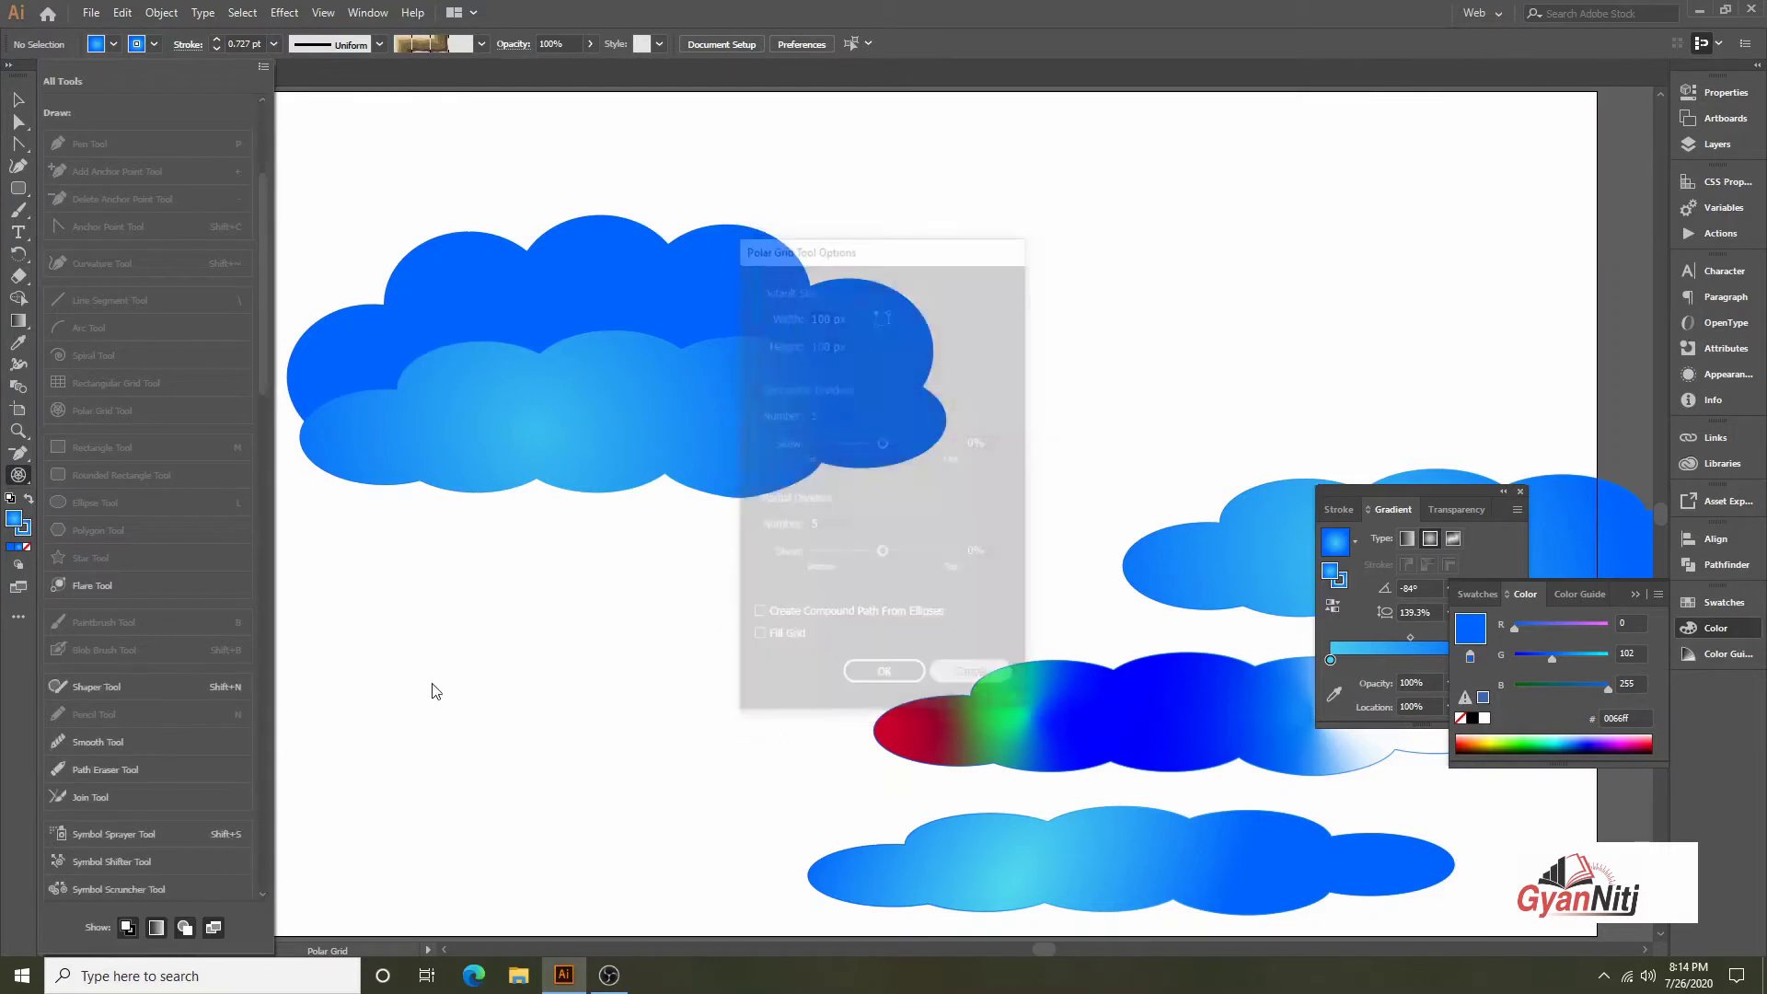
right_click(19, 474)
left_click(86, 475)
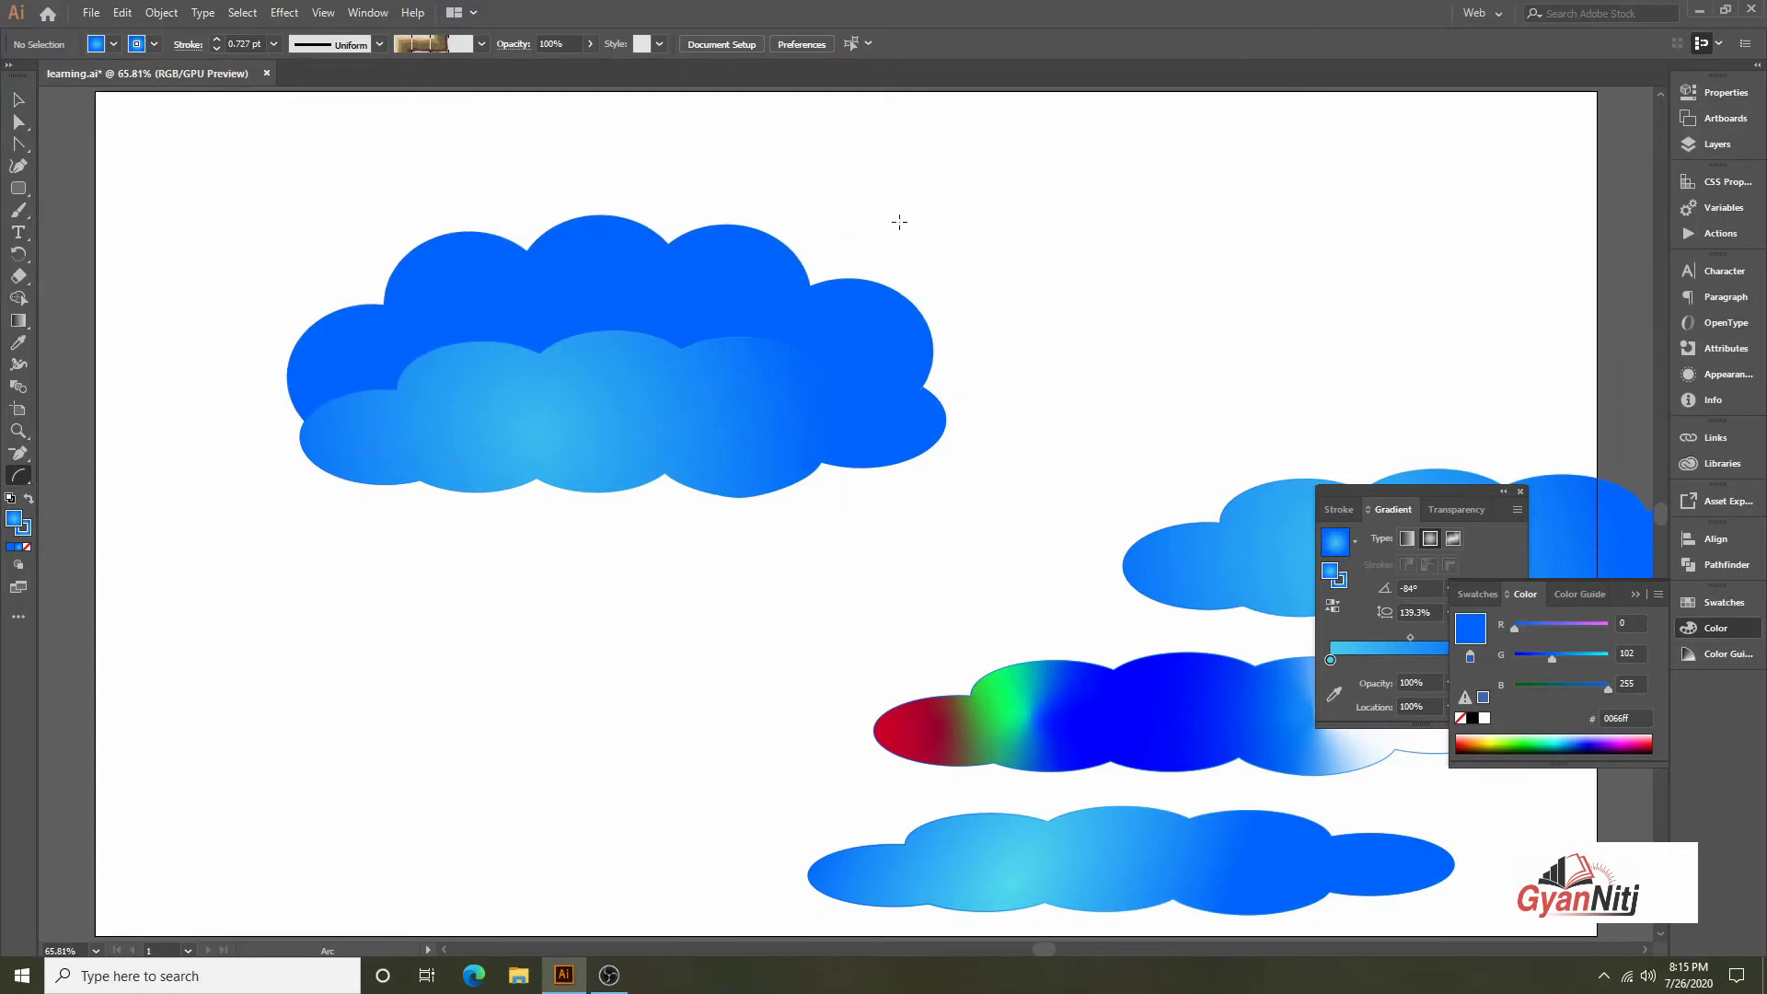
Draw two arcs near the top right of the artboard, aligned to meet at a point
left_click_drag(945, 189, 1245, 372)
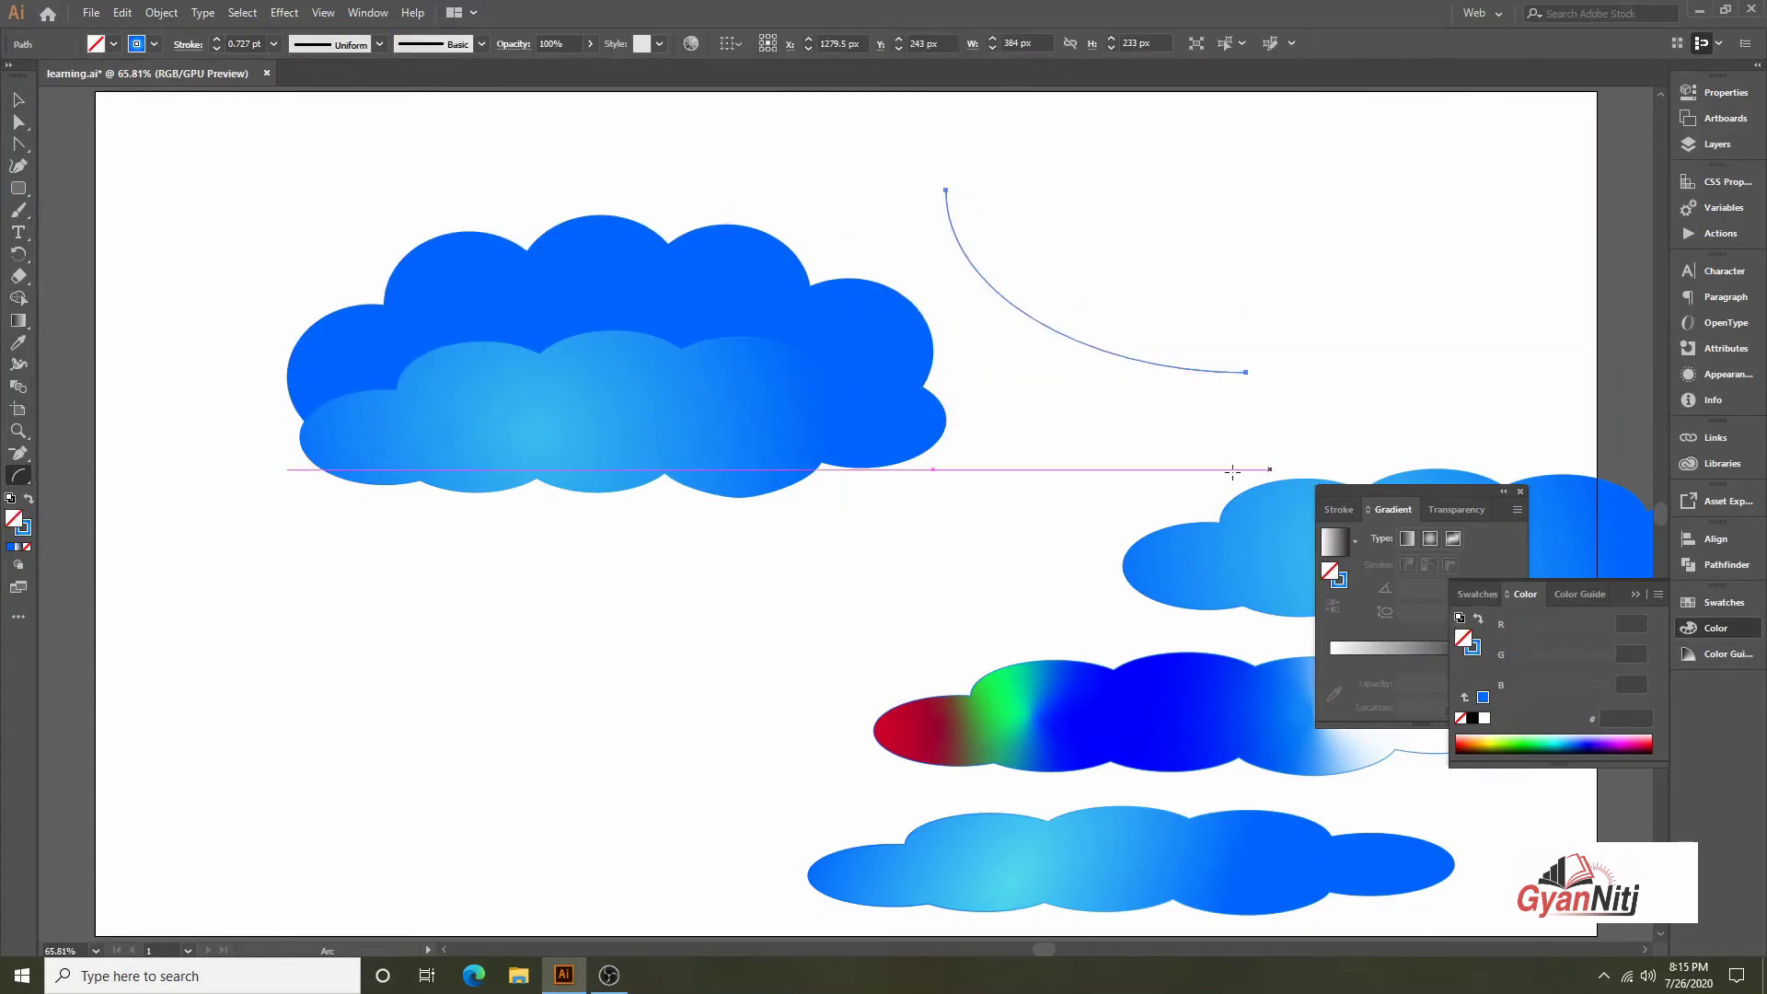
mouse_move(945, 190)
left_mouse_down()
mouse_move(1218, 278)
mouse_move(1251, 236)
left_mouse_up()
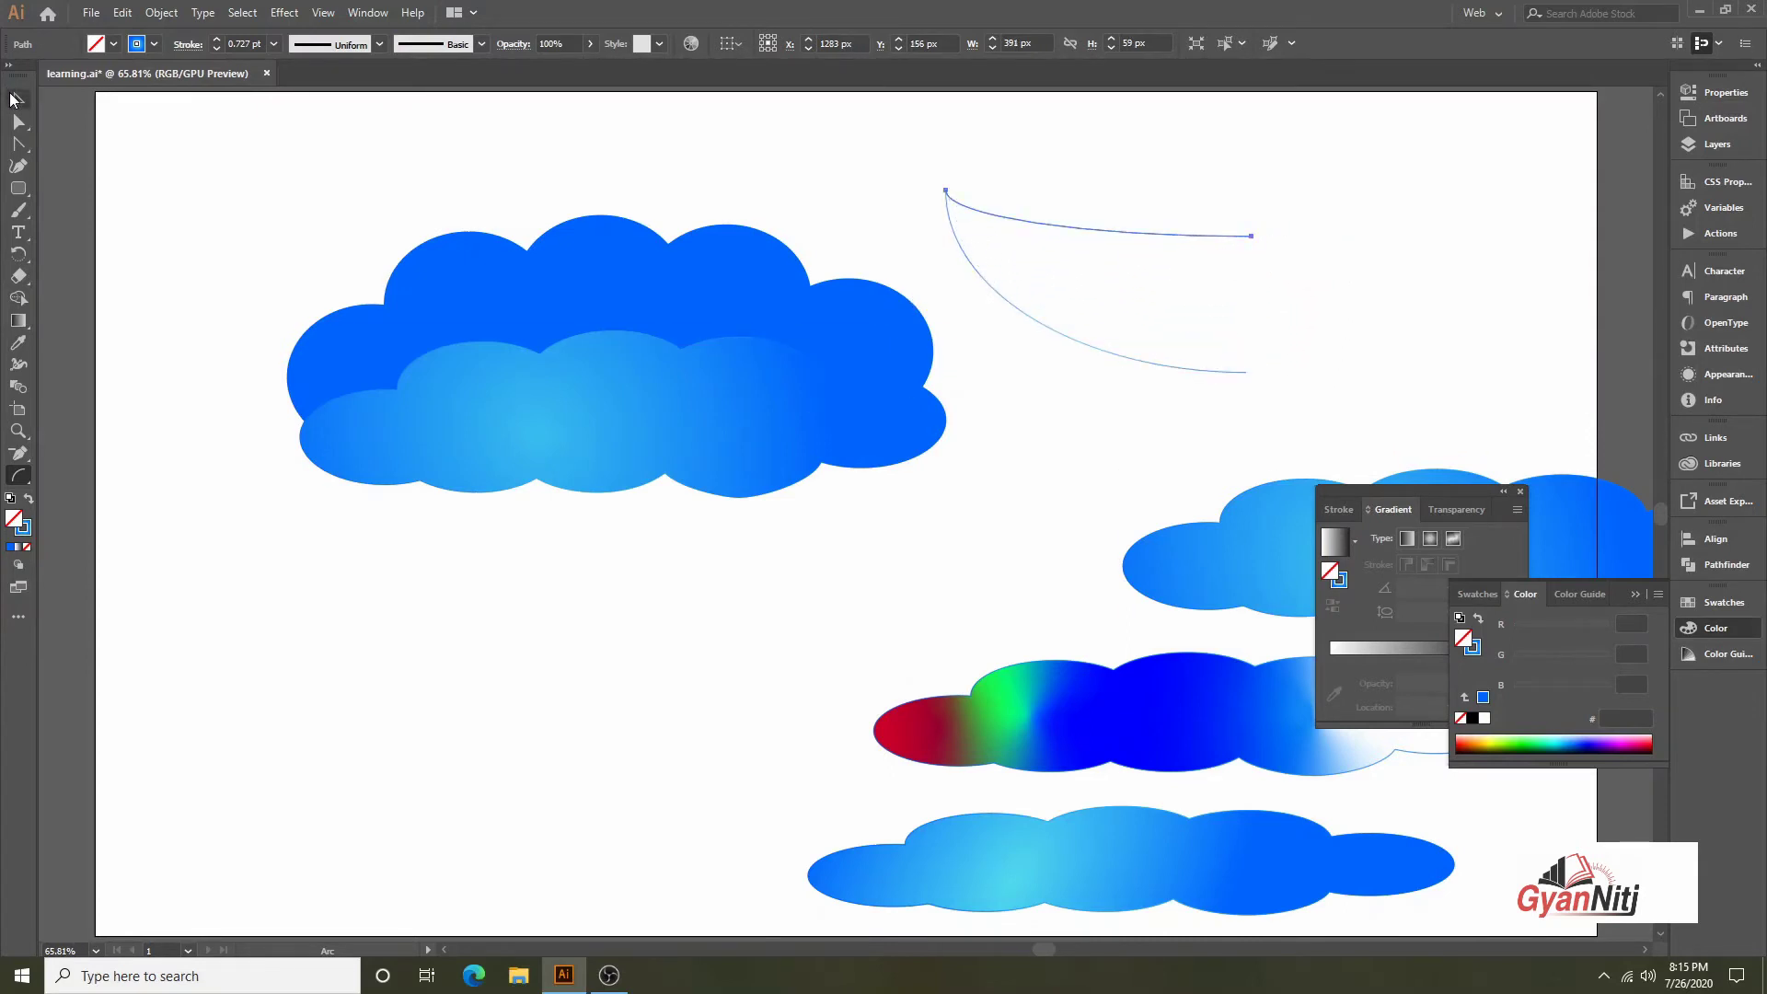
left_click(19, 99)
left_click(798, 600)
left_click_drag(1080, 347, 1078, 350)
left_click(1300, 291)
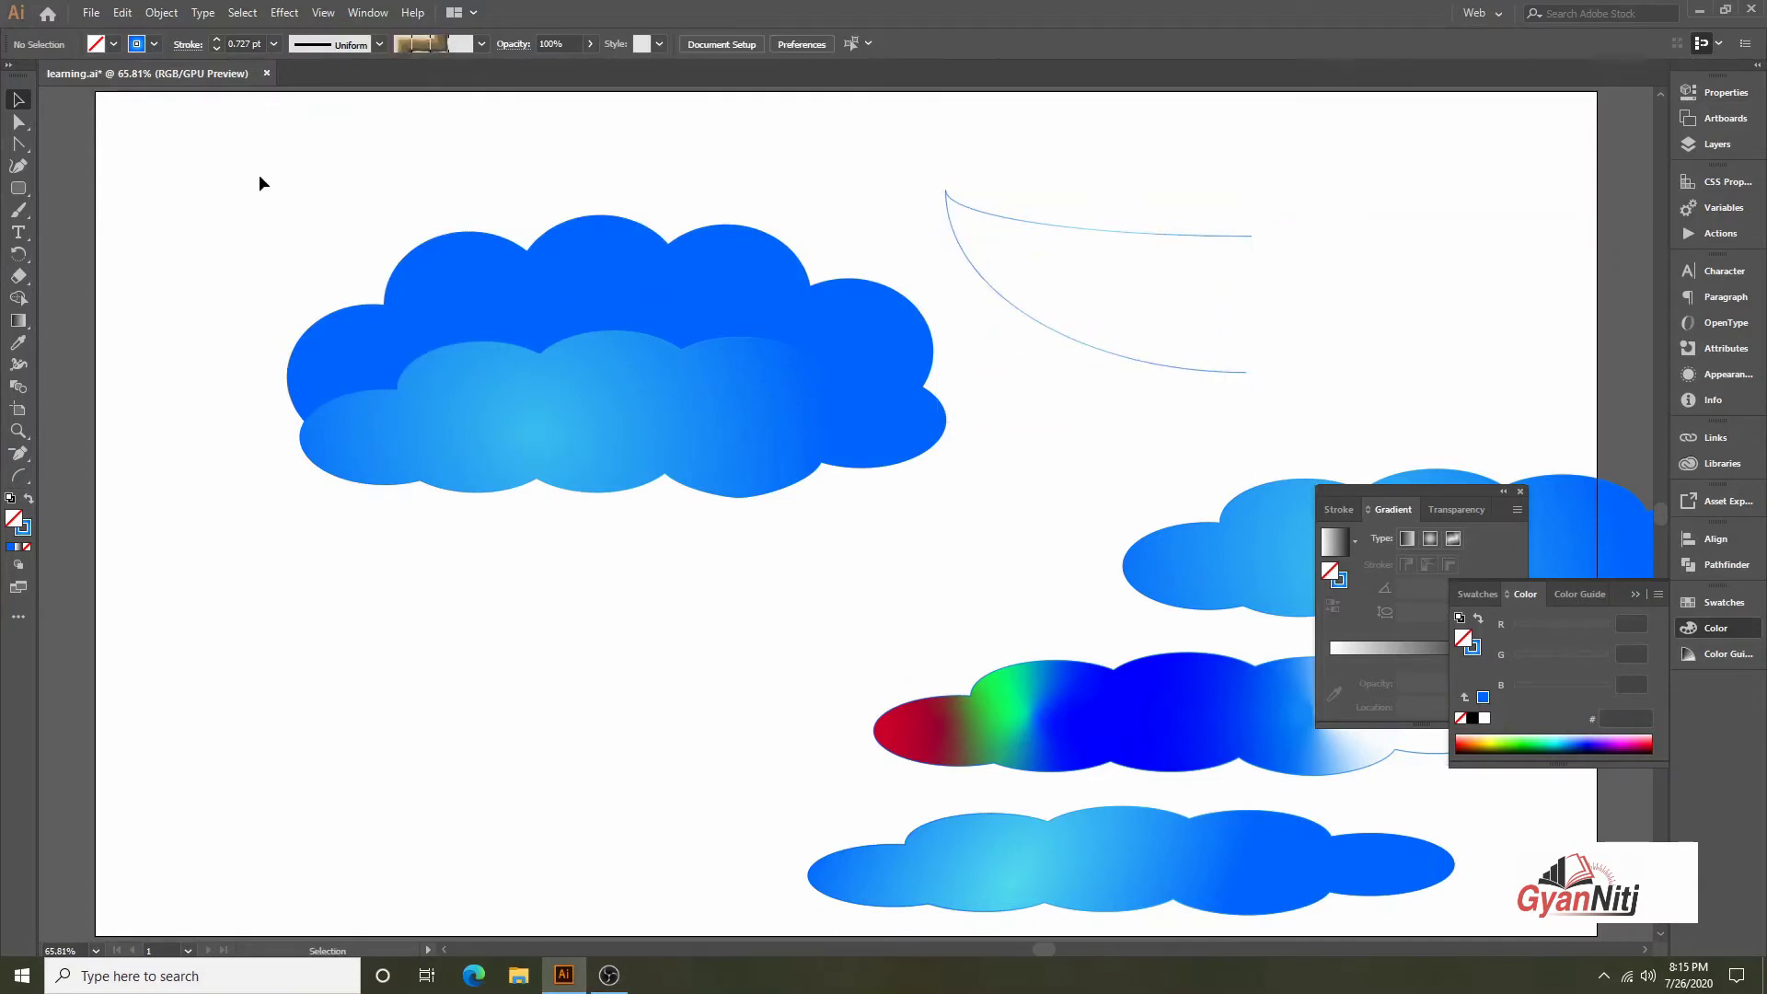
Join the two arcs into one path with Object > Path > Join and move it right
left_click(1086, 340)
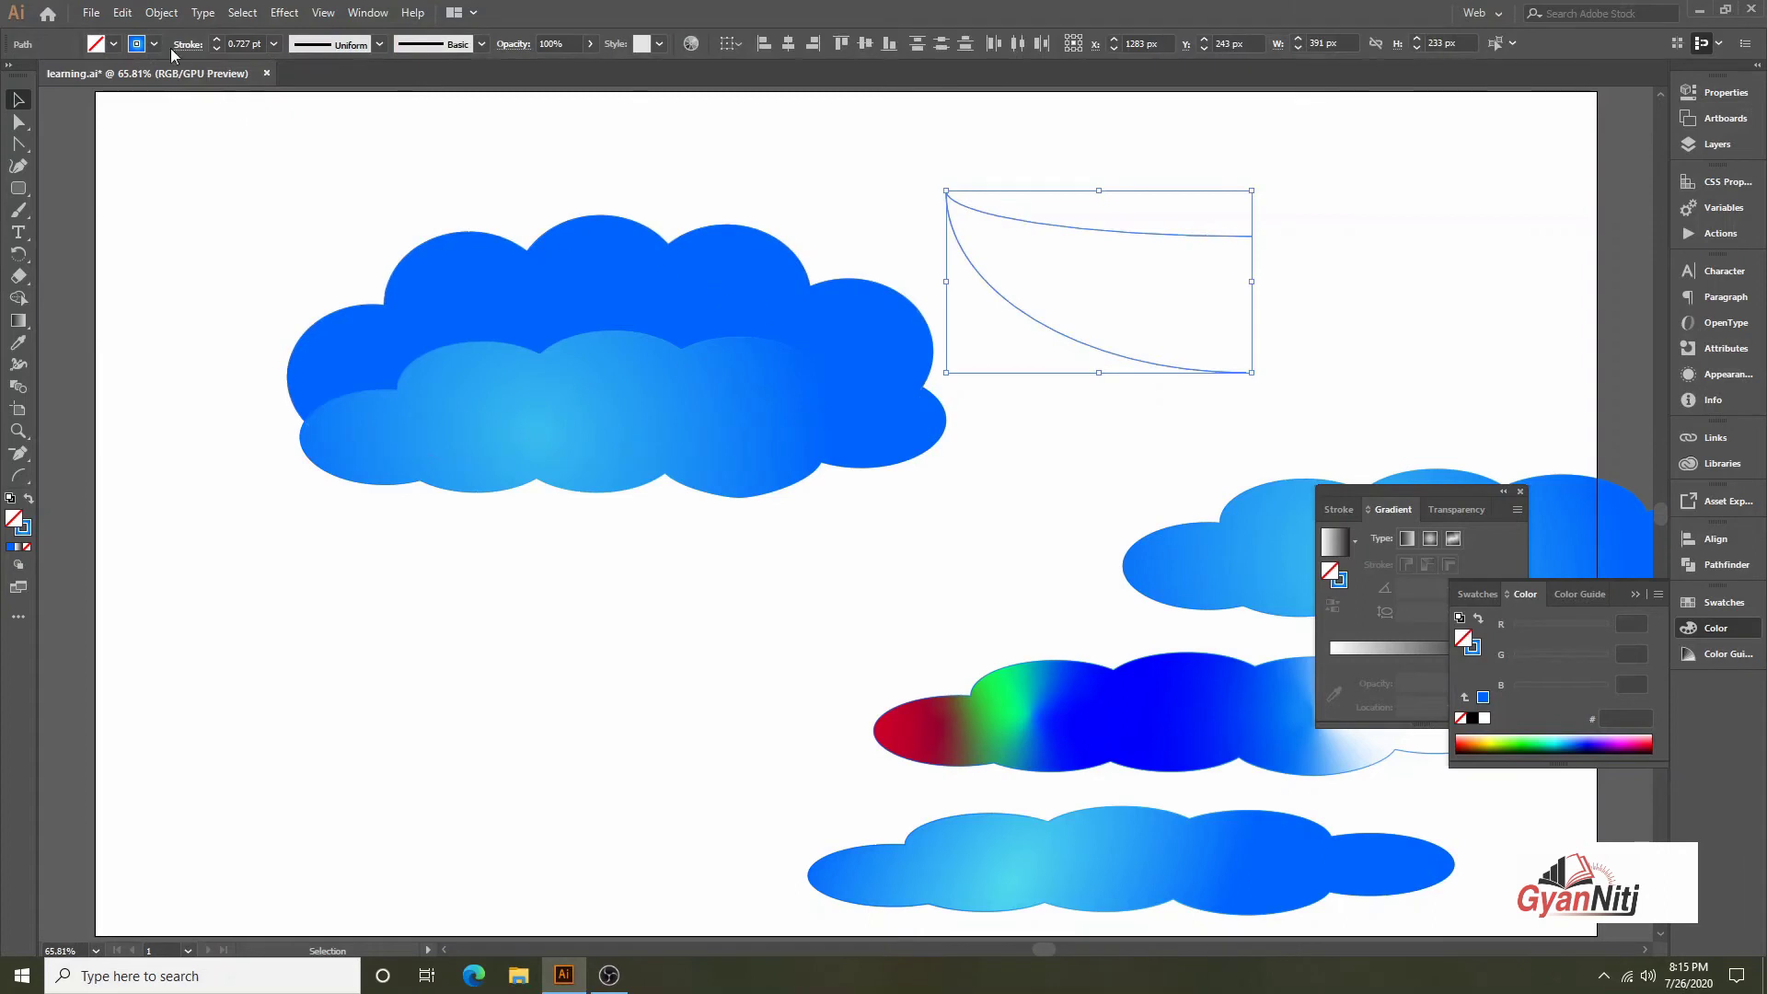
left_click(162, 13)
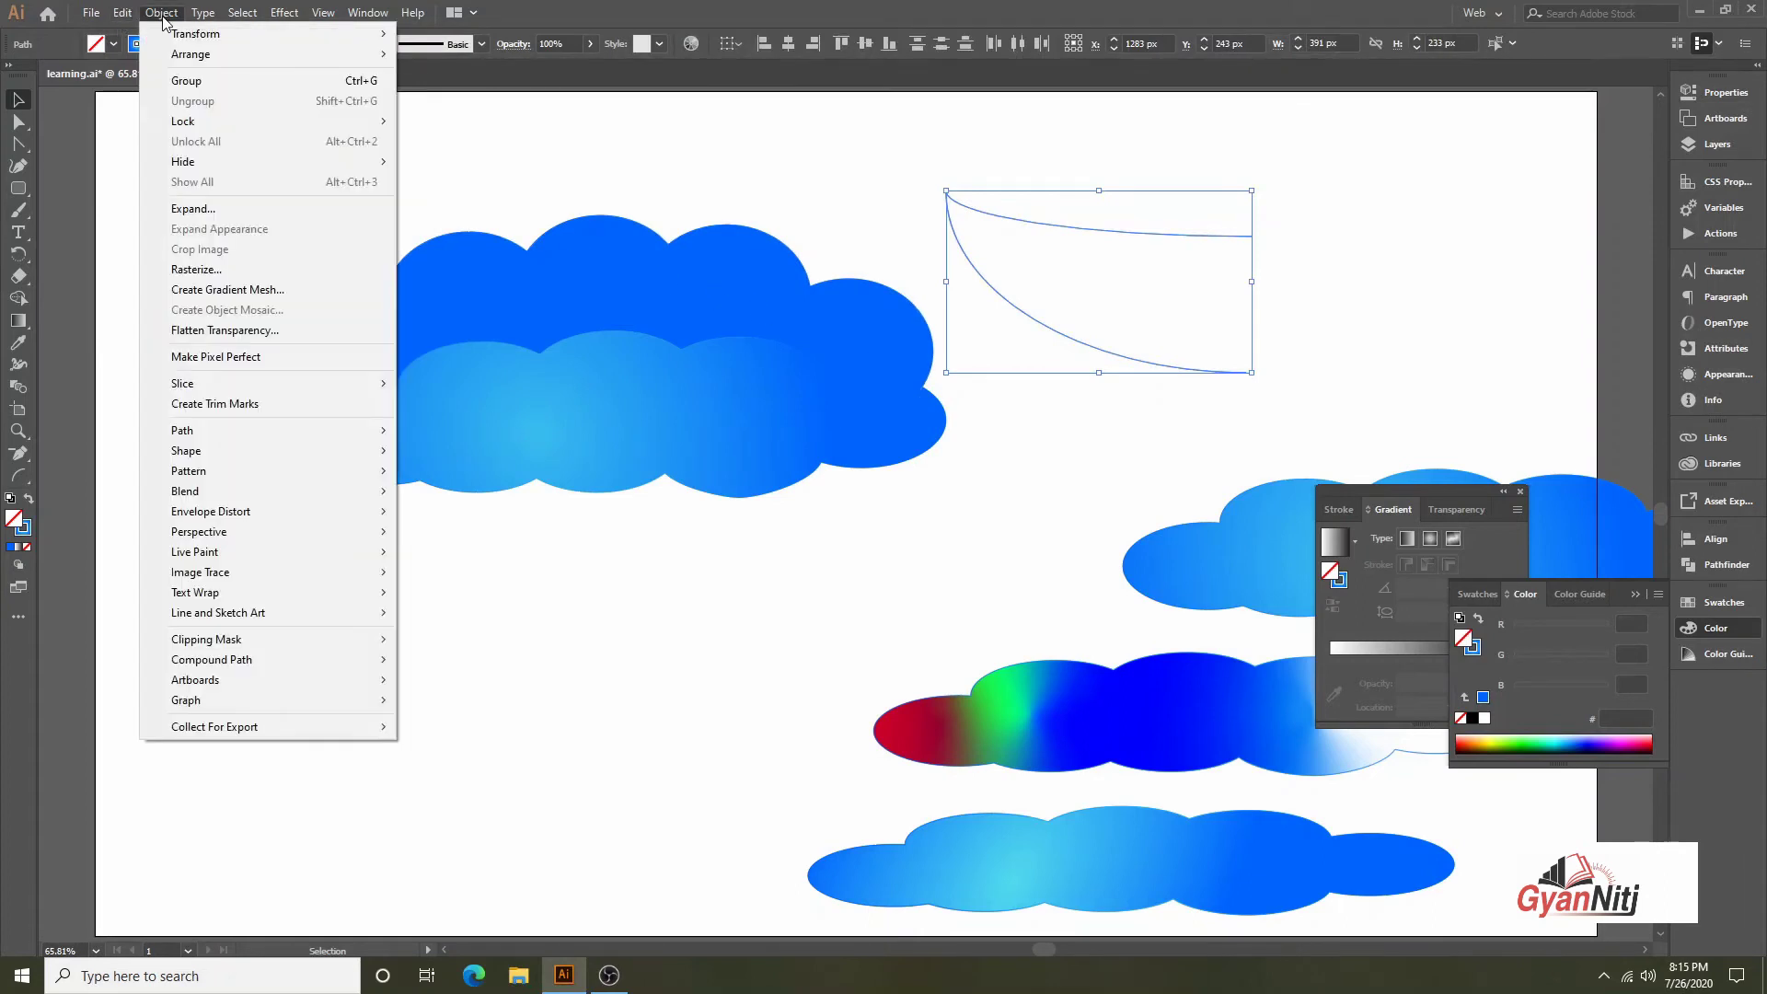
mouse_move(182, 429)
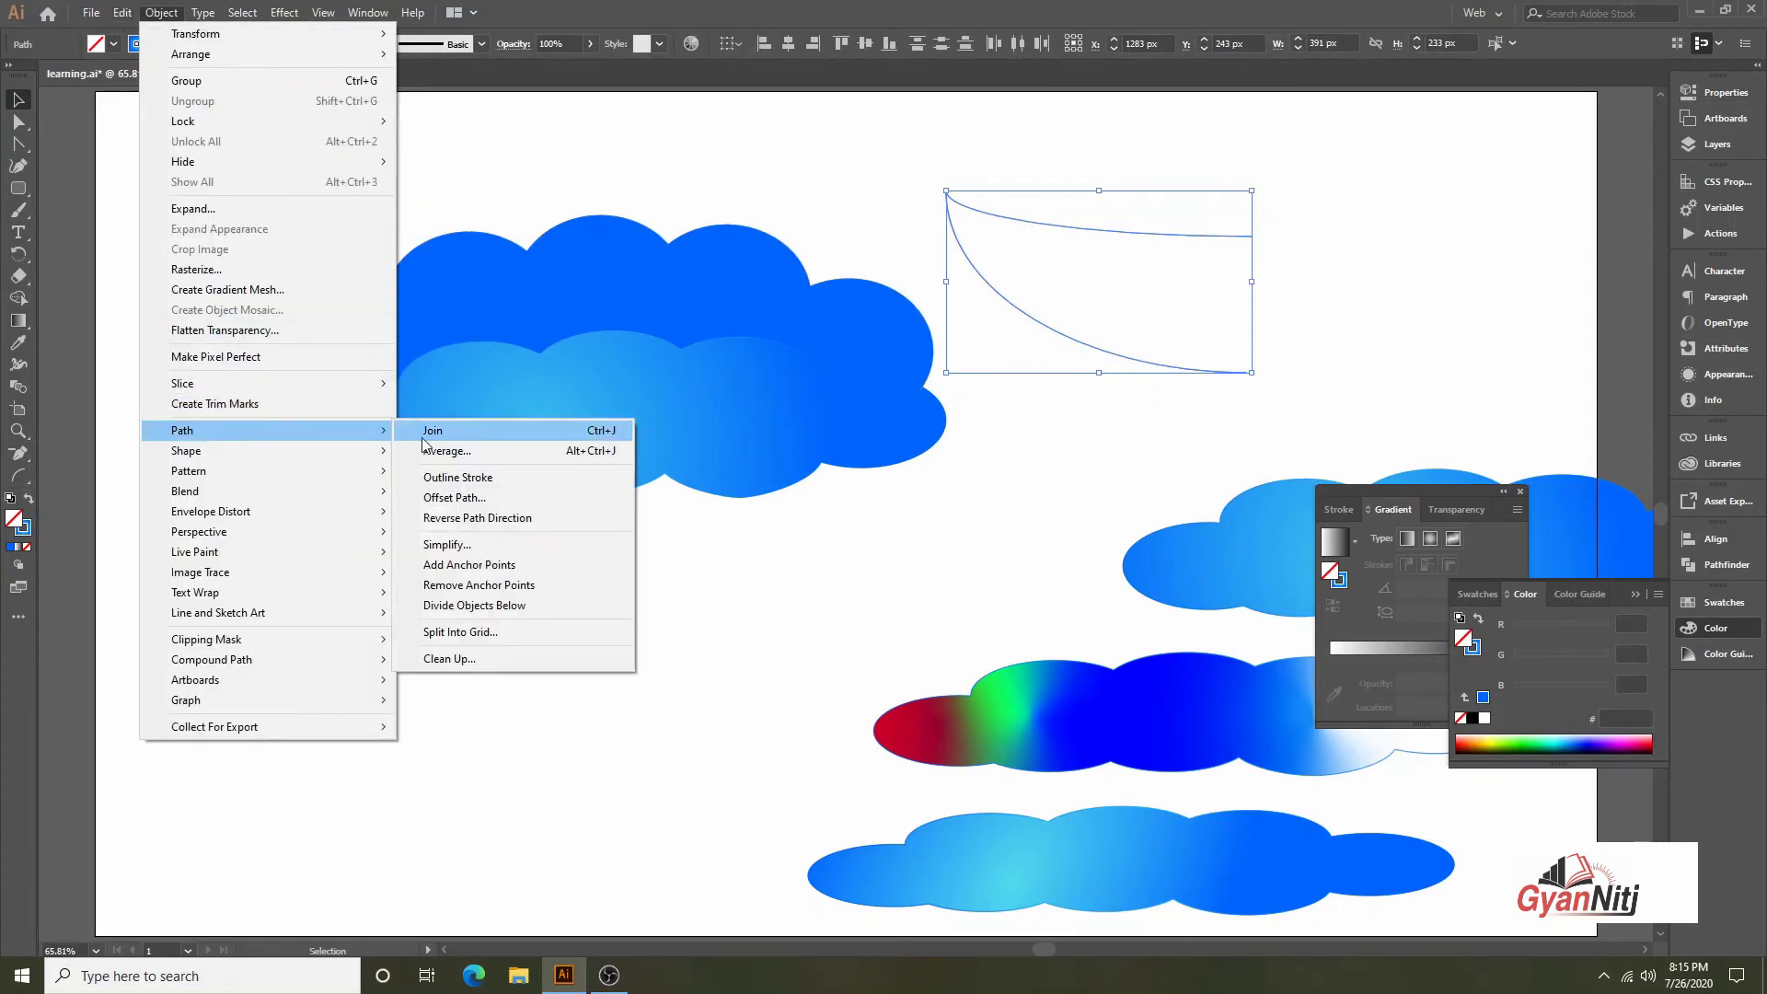
left_click(434, 441)
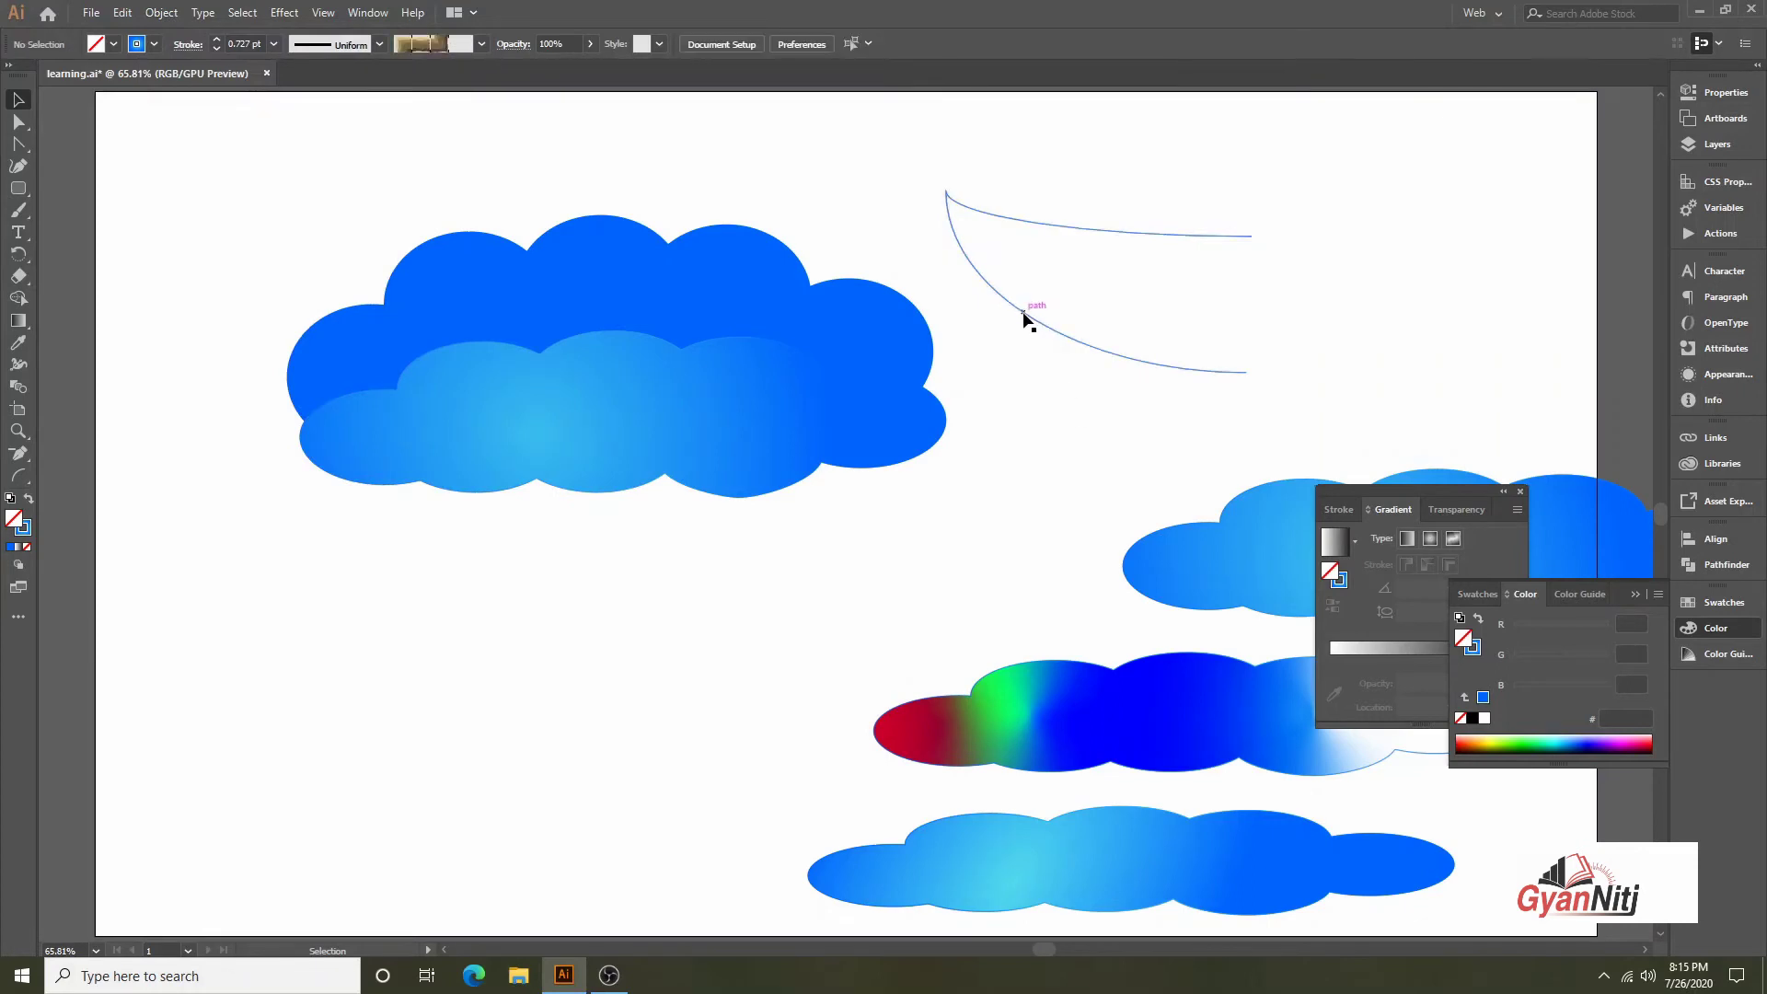
left_click_drag(1025, 311, 1152, 305)
left_click(1175, 398)
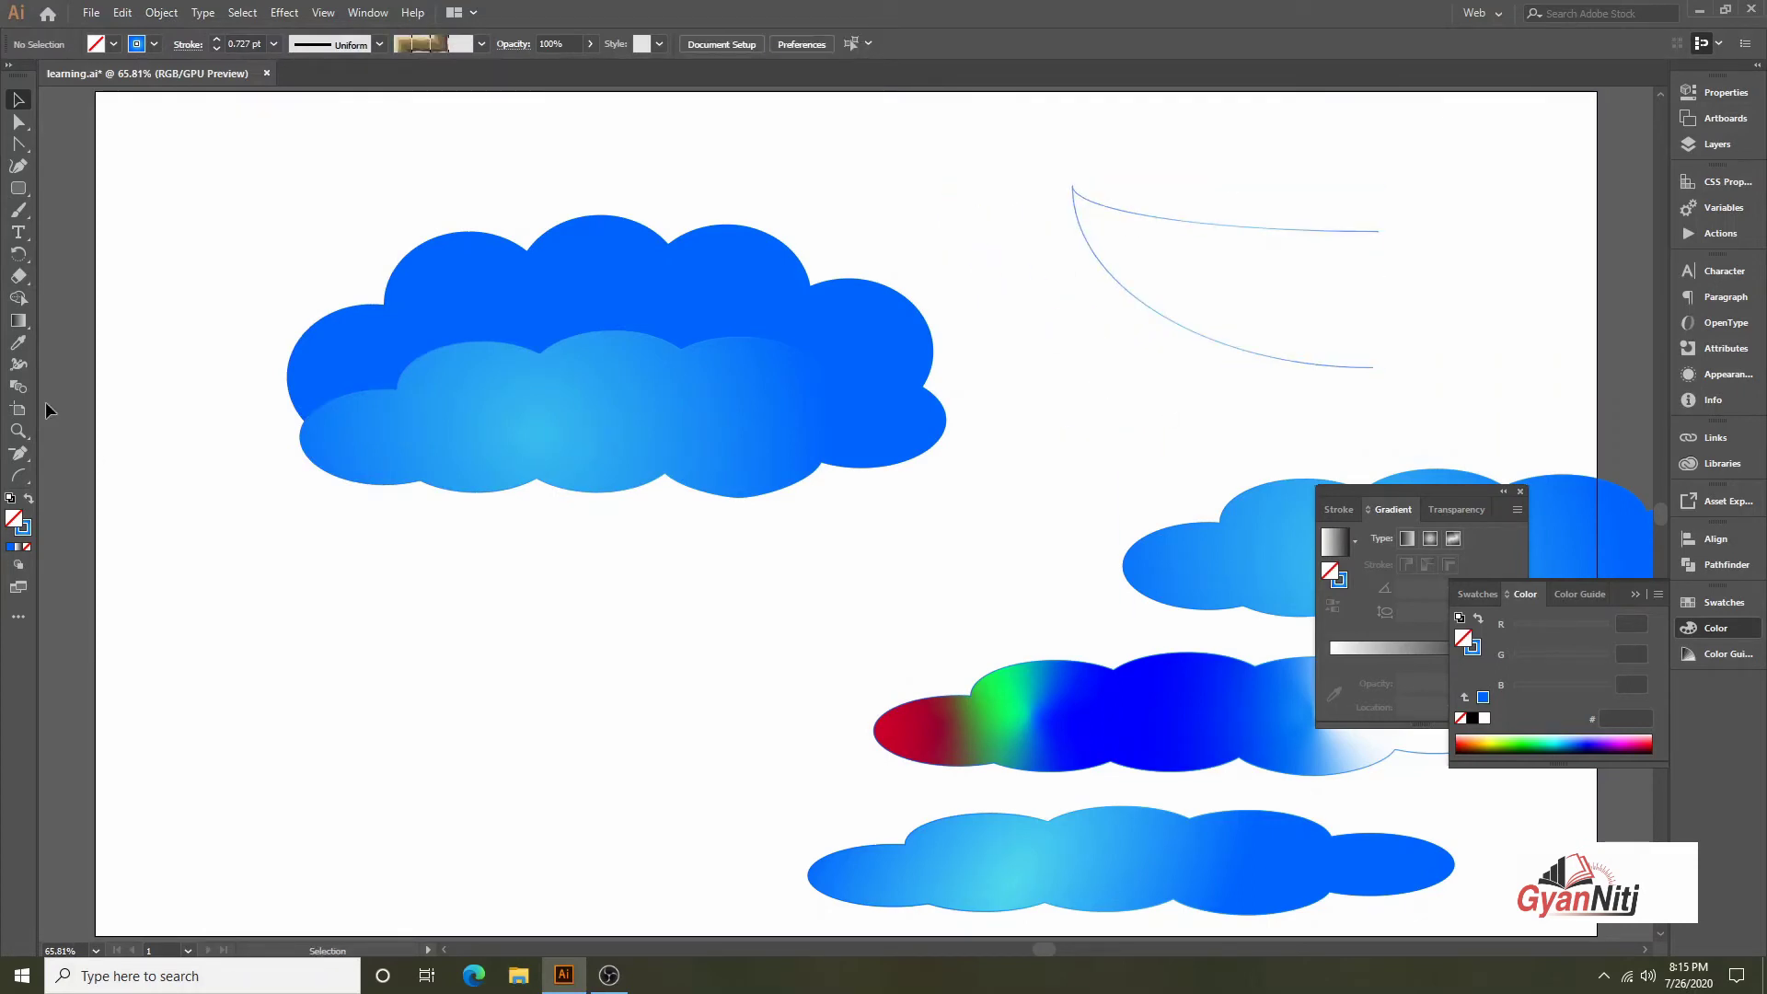
left_click(18, 476)
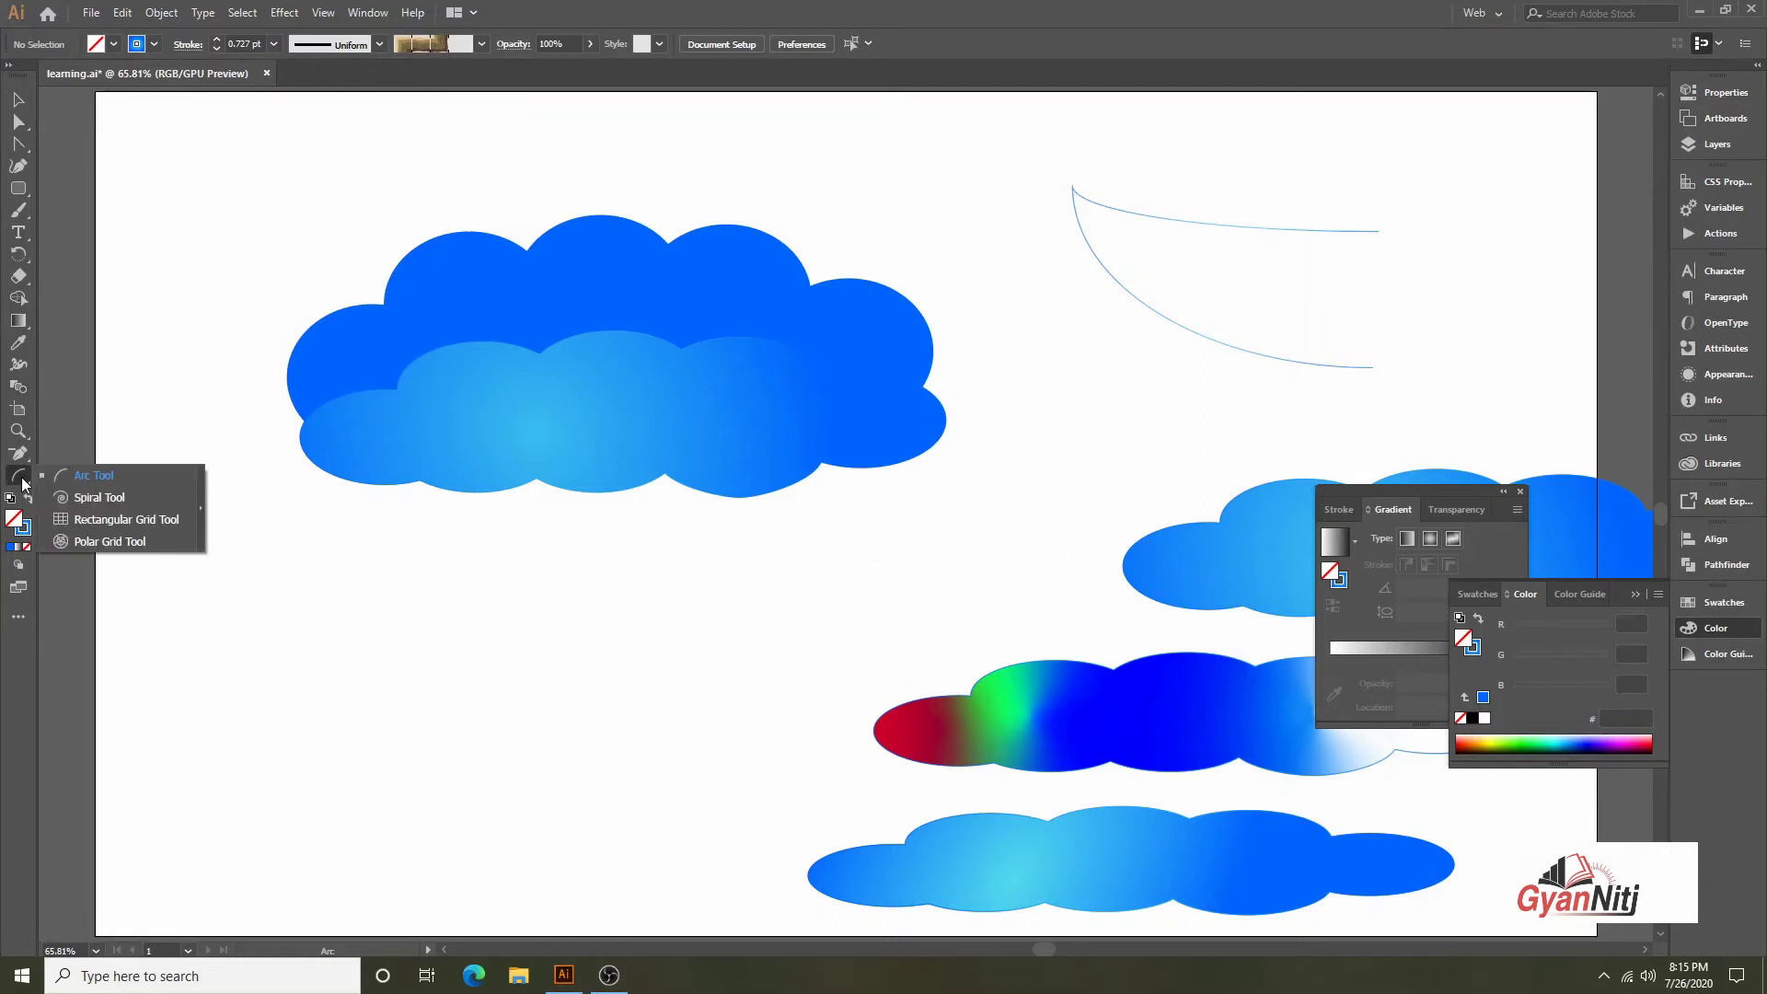
Close the floating Gradient and Color panels
left_click(81, 498)
scroll(777, 632, "down", 2)
scroll(583, 564, "up", 2)
scroll(790, 583, "up", 3)
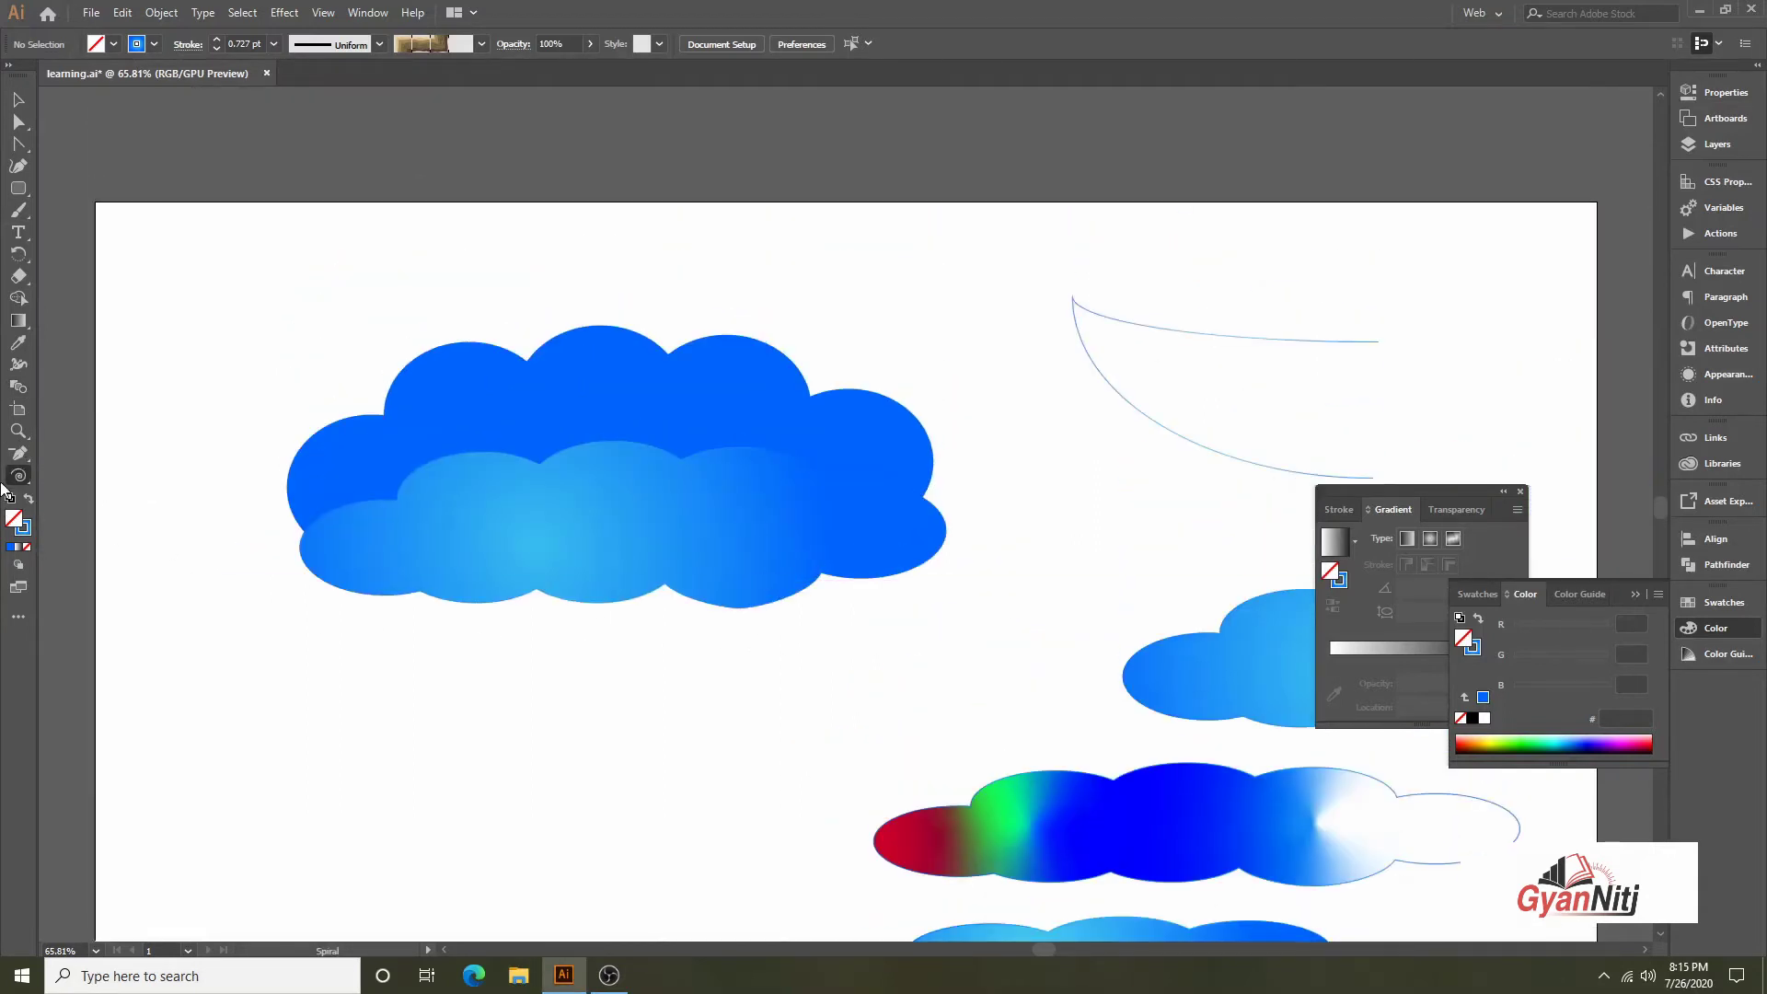
scroll(504, 613, "down", 1)
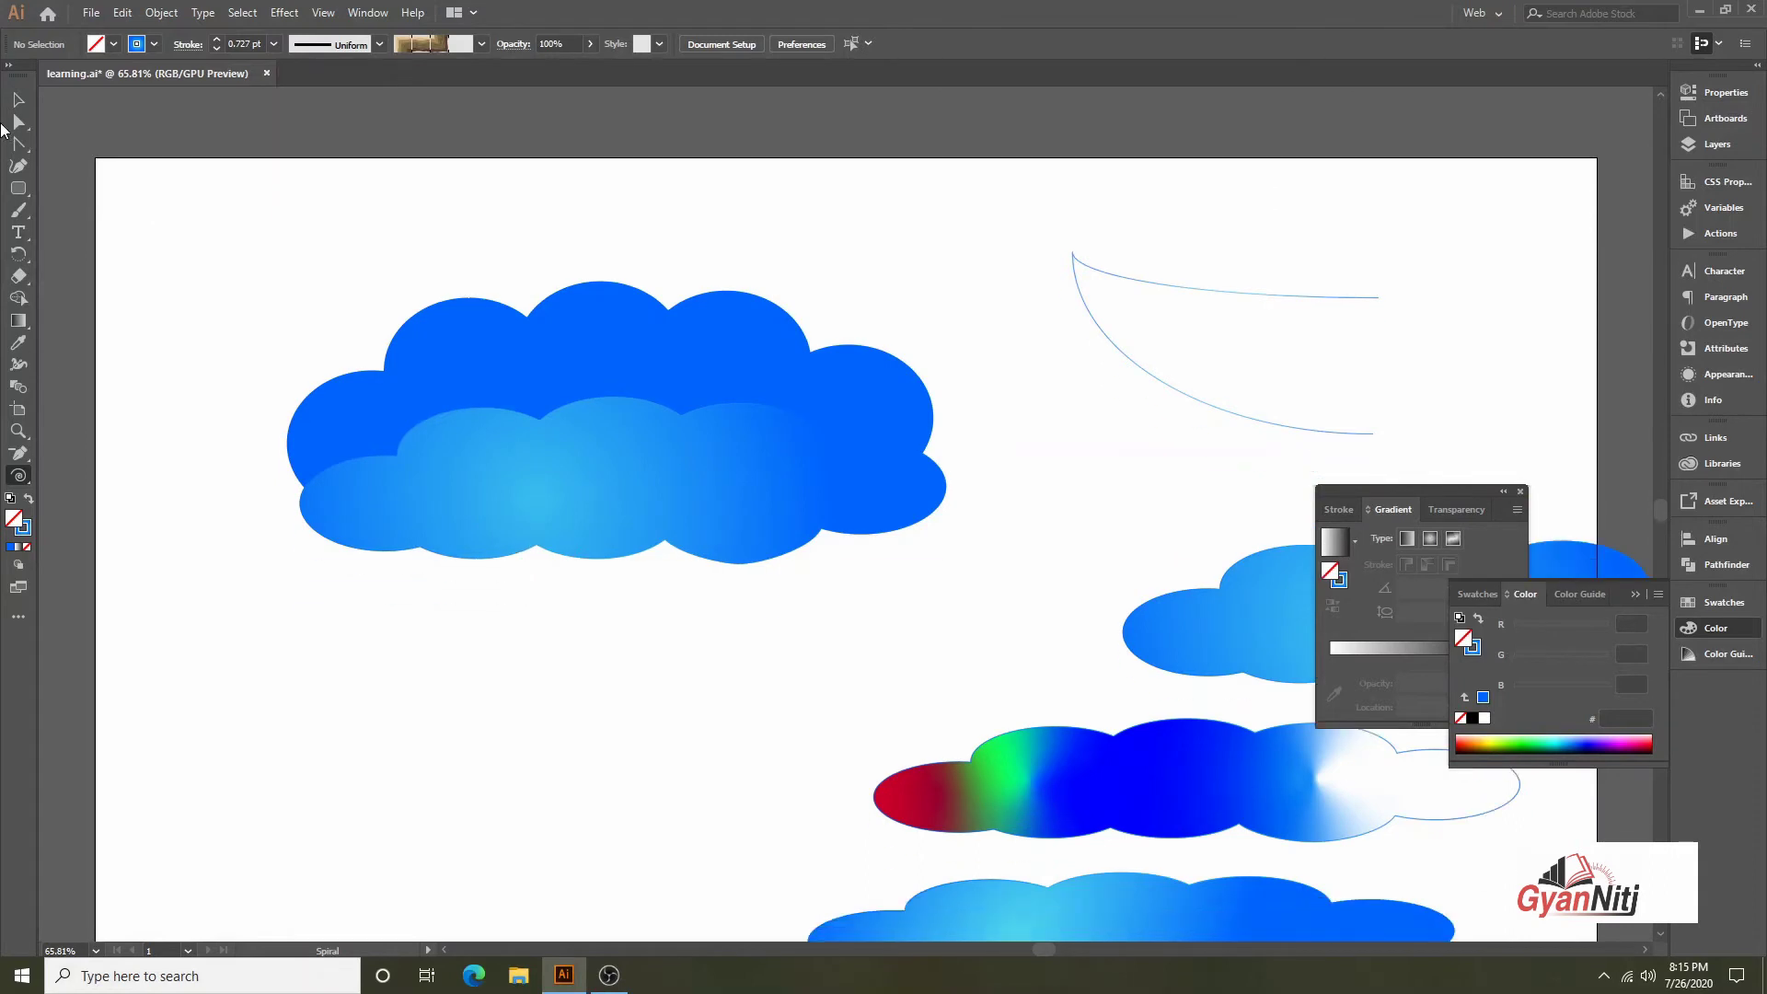
left_click(27, 97)
scroll(1139, 411, "down", 3)
scroll(1139, 410, "right", 1)
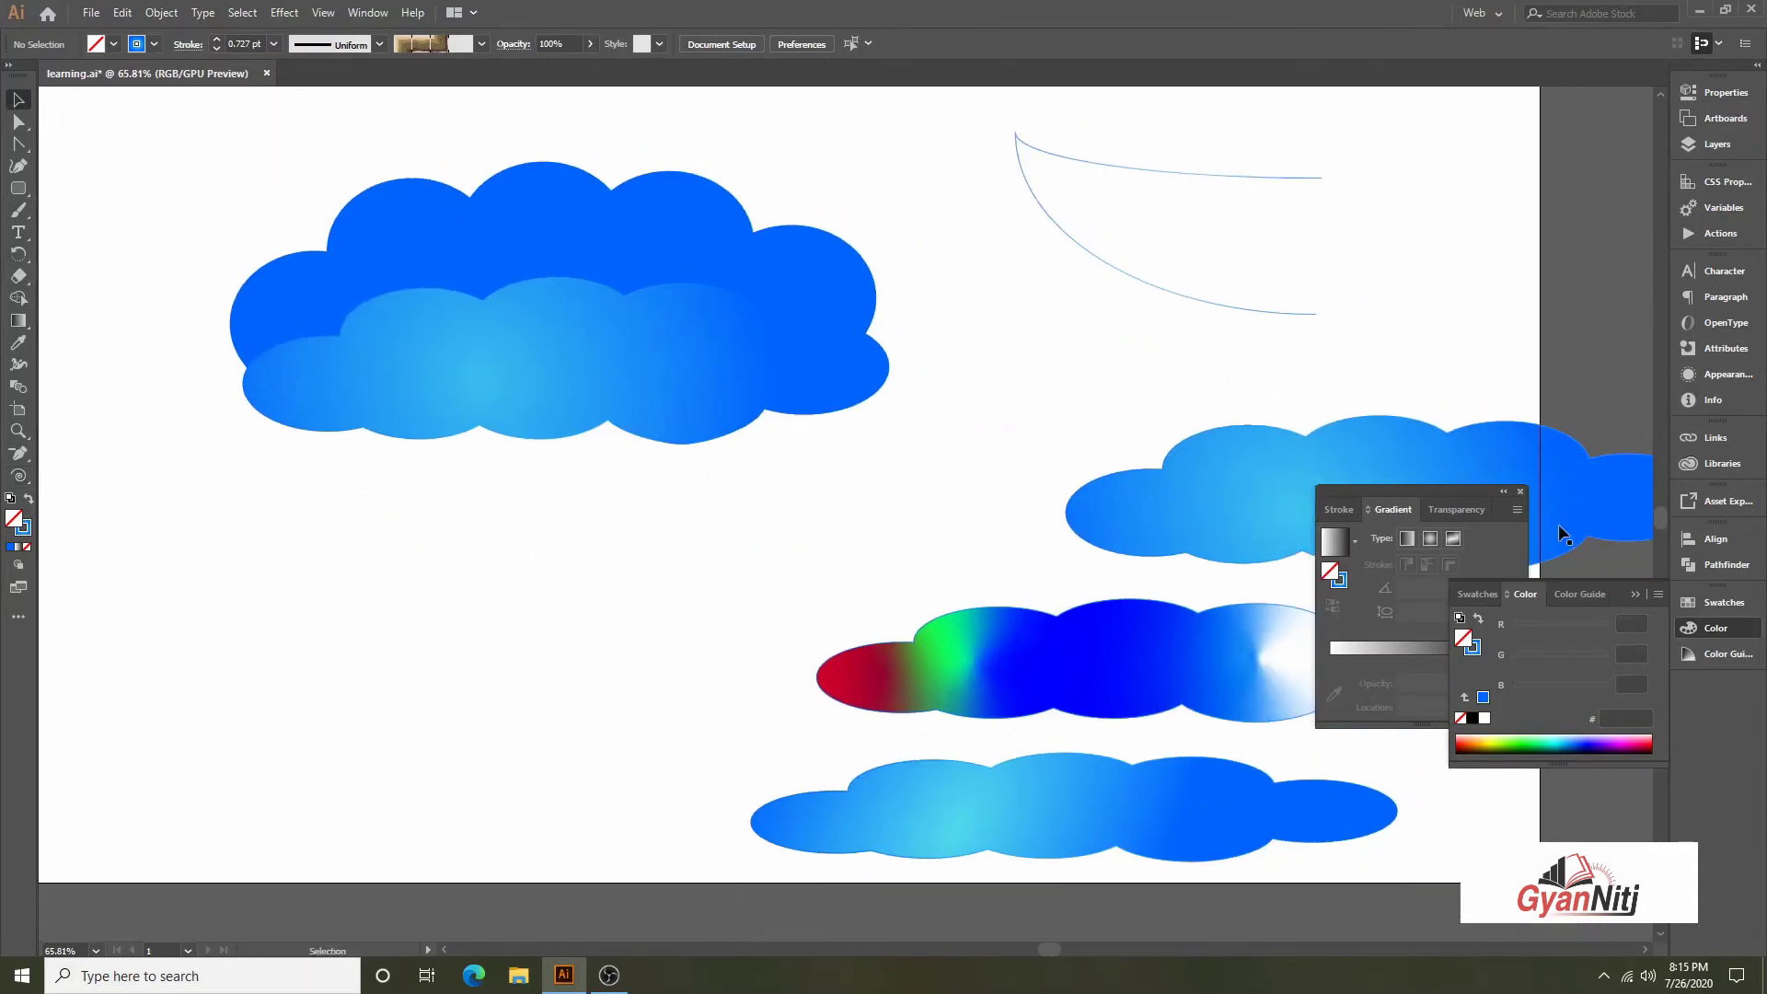
left_click(1522, 492)
left_click(1659, 586)
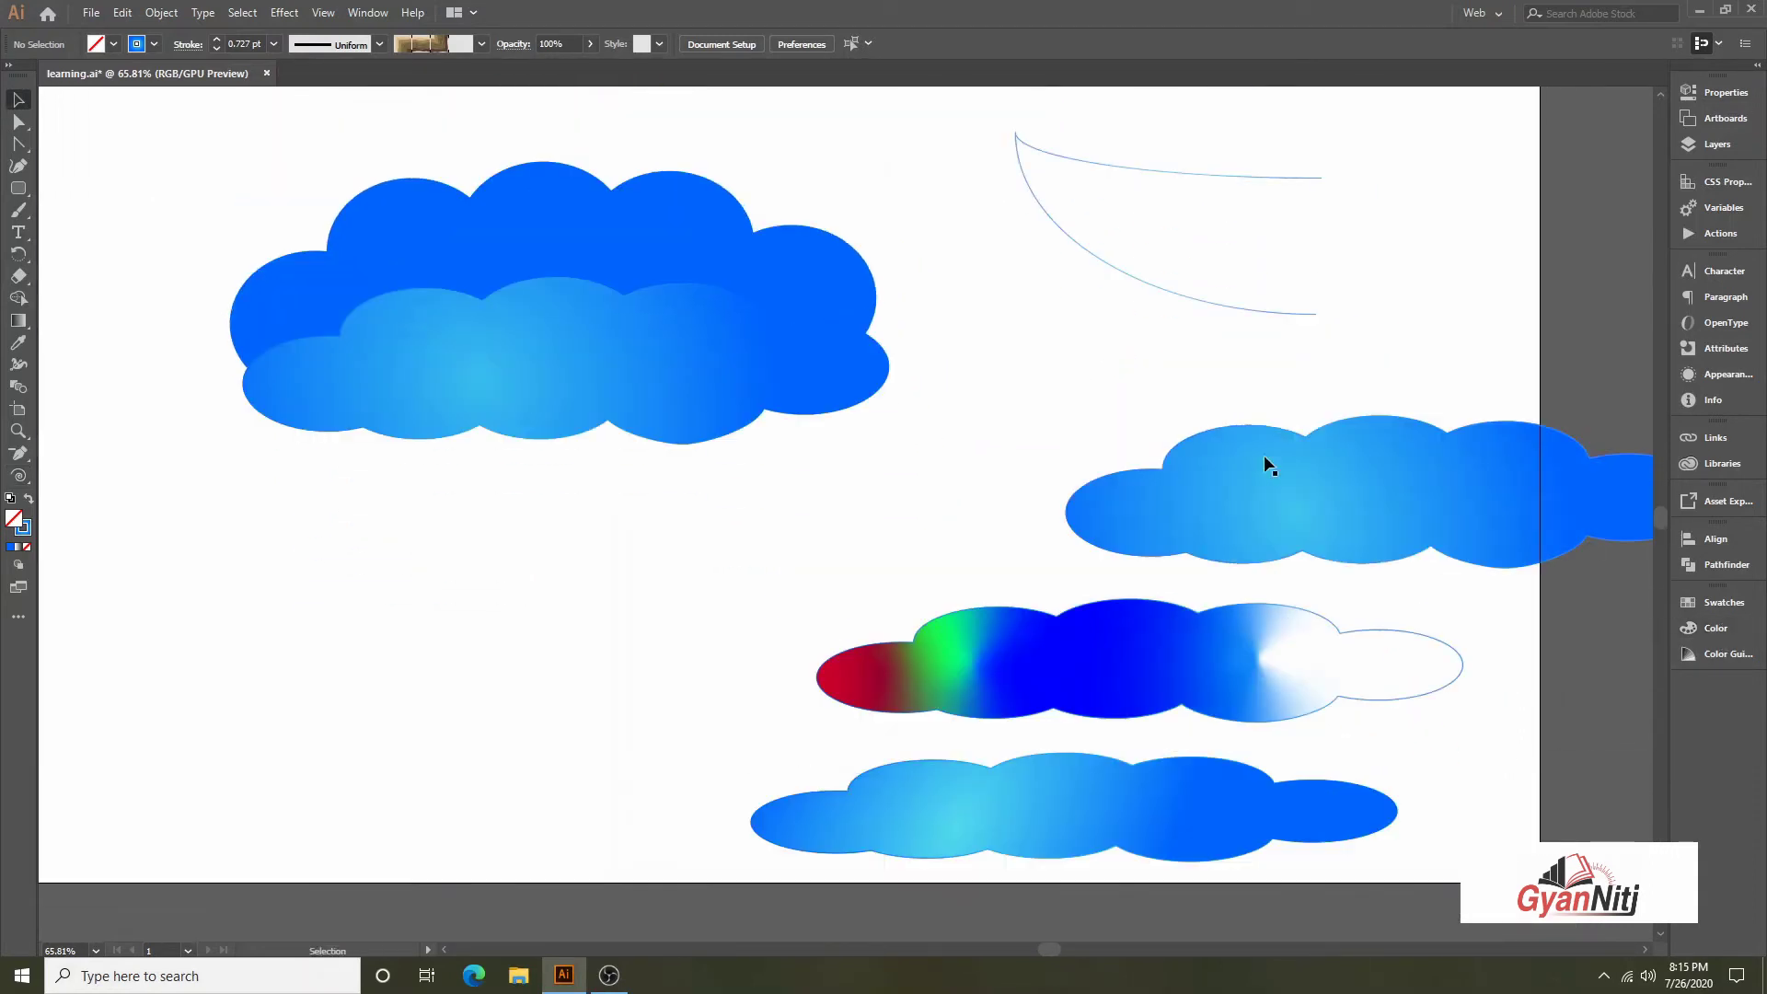
Delete the arc, the right-side clouds and the top-left cloud
left_click_drag(1013, 118, 1451, 859)
key("Delete")
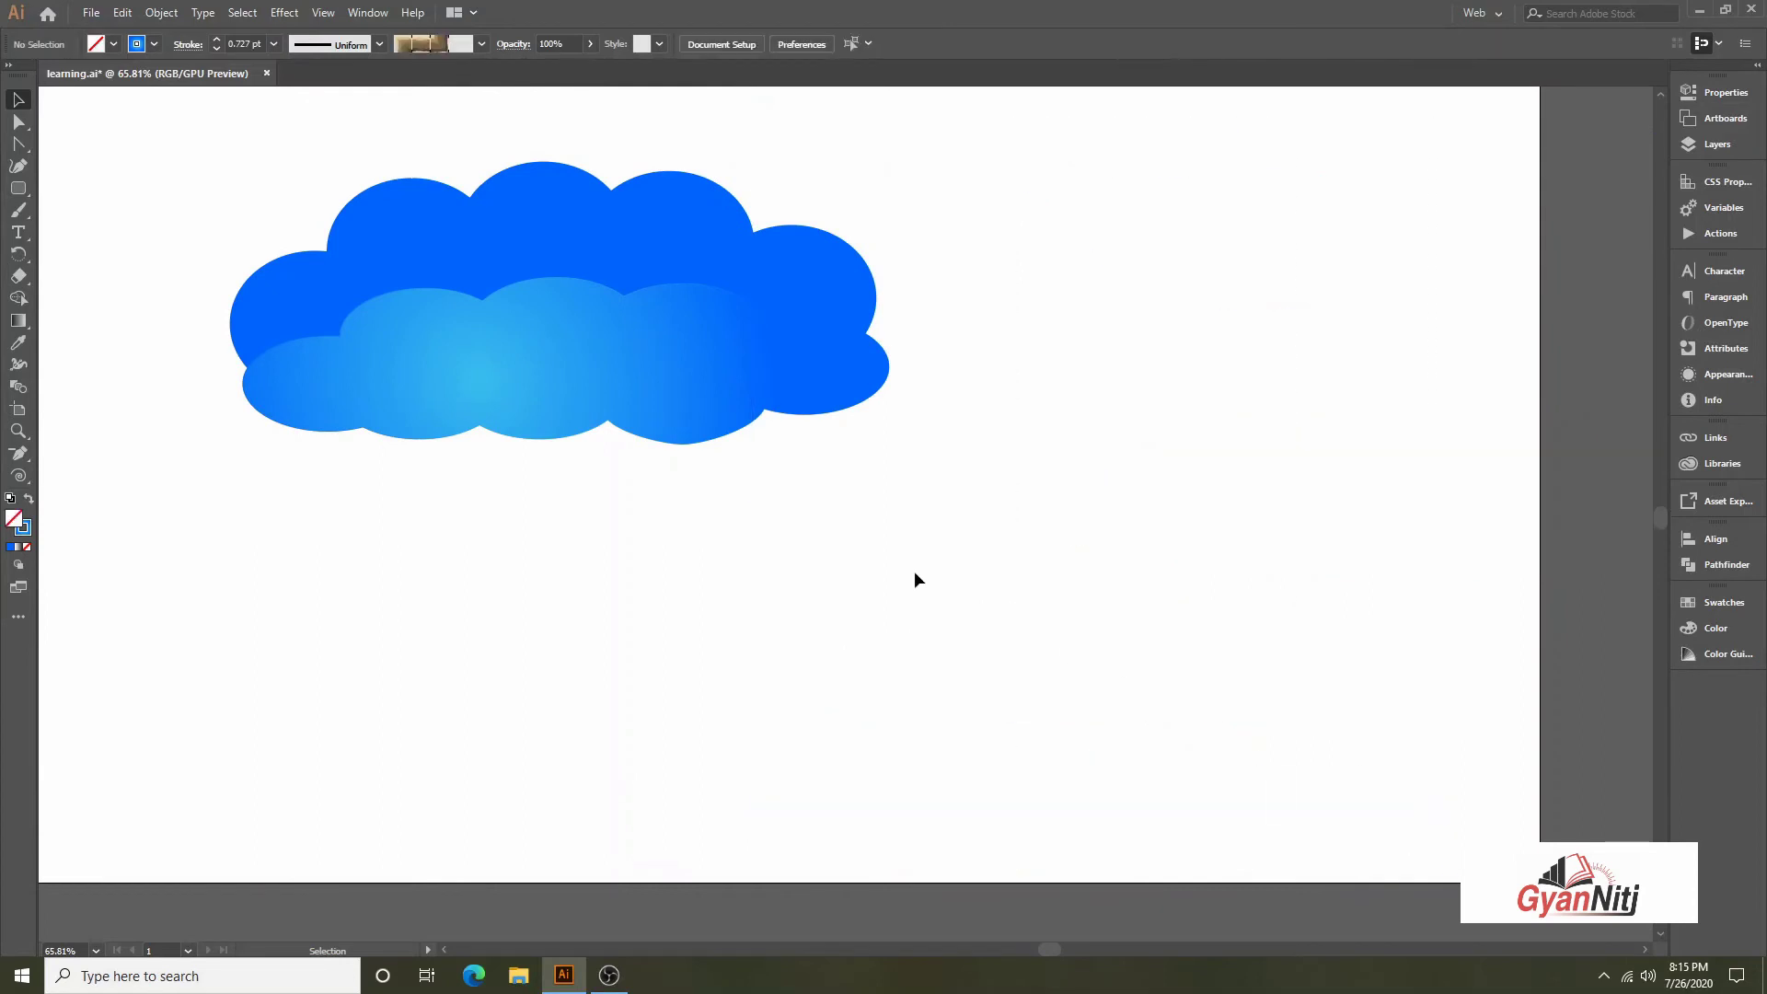
left_click(429, 206)
key("Delete")
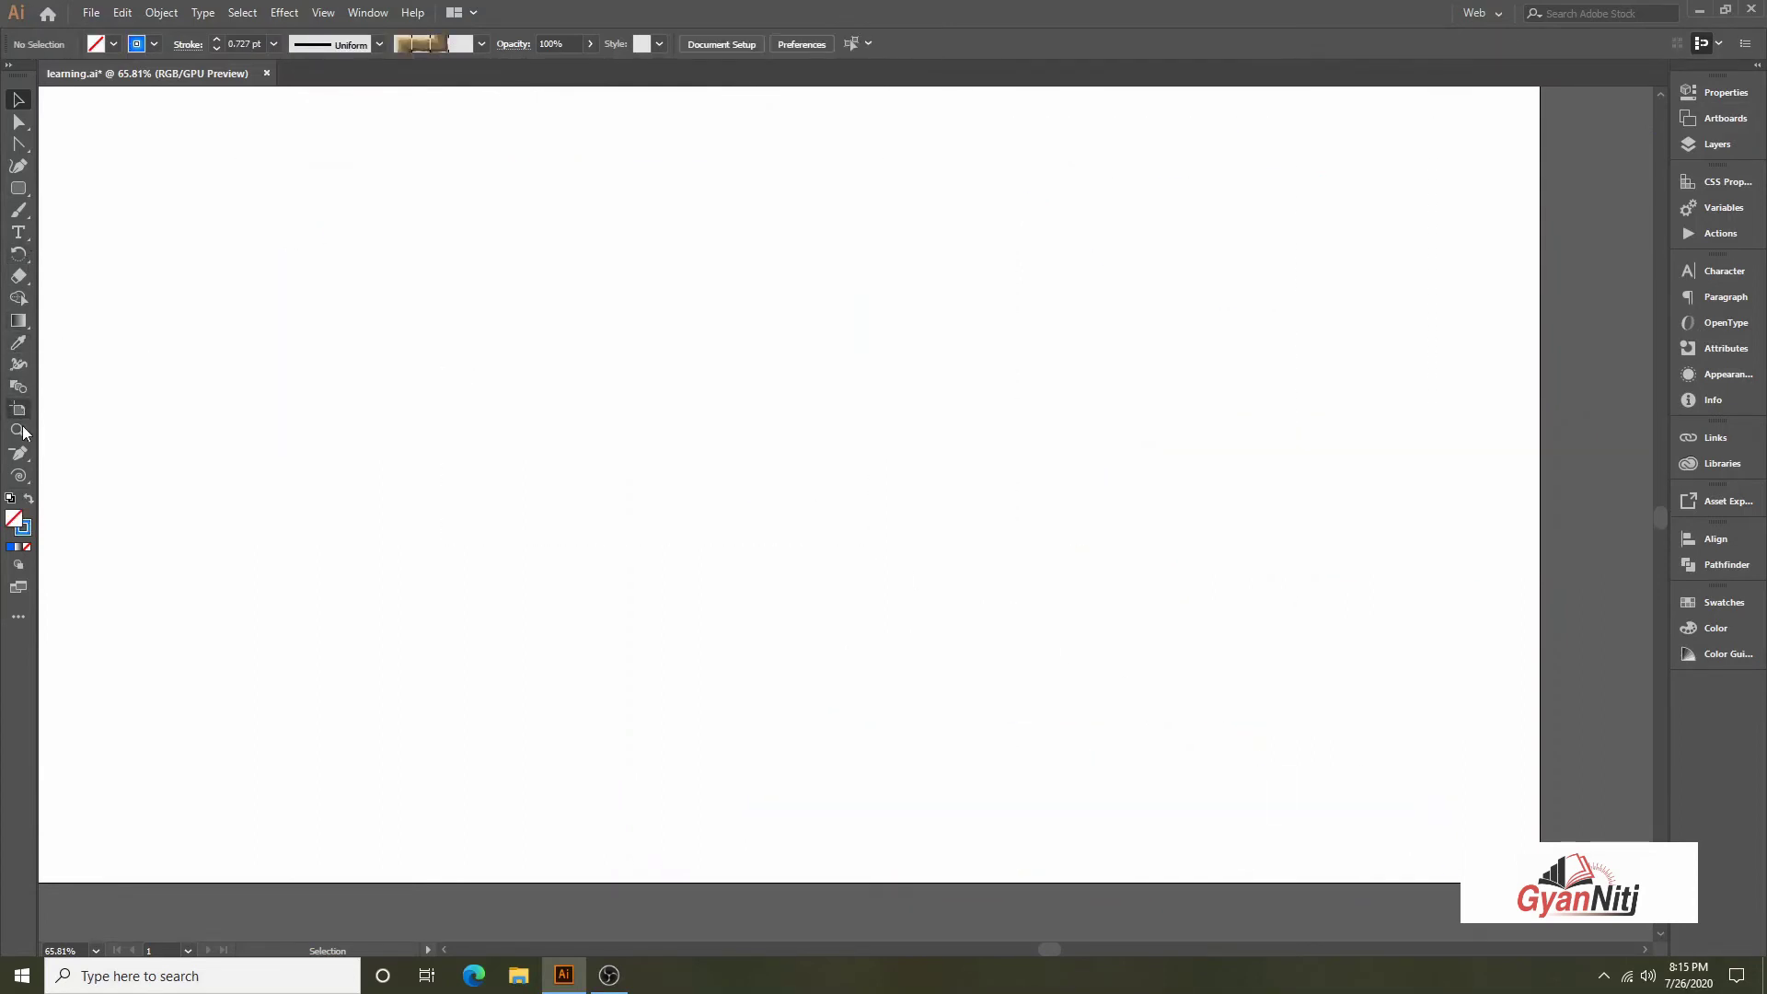
Draw a spiral, shift it right and down, and give it a 14 pt stroke
left_click(19, 472)
mouse_move(466, 275)
left_mouse_down()
mouse_move(798, 368)
mouse_move(747, 393)
left_mouse_up()
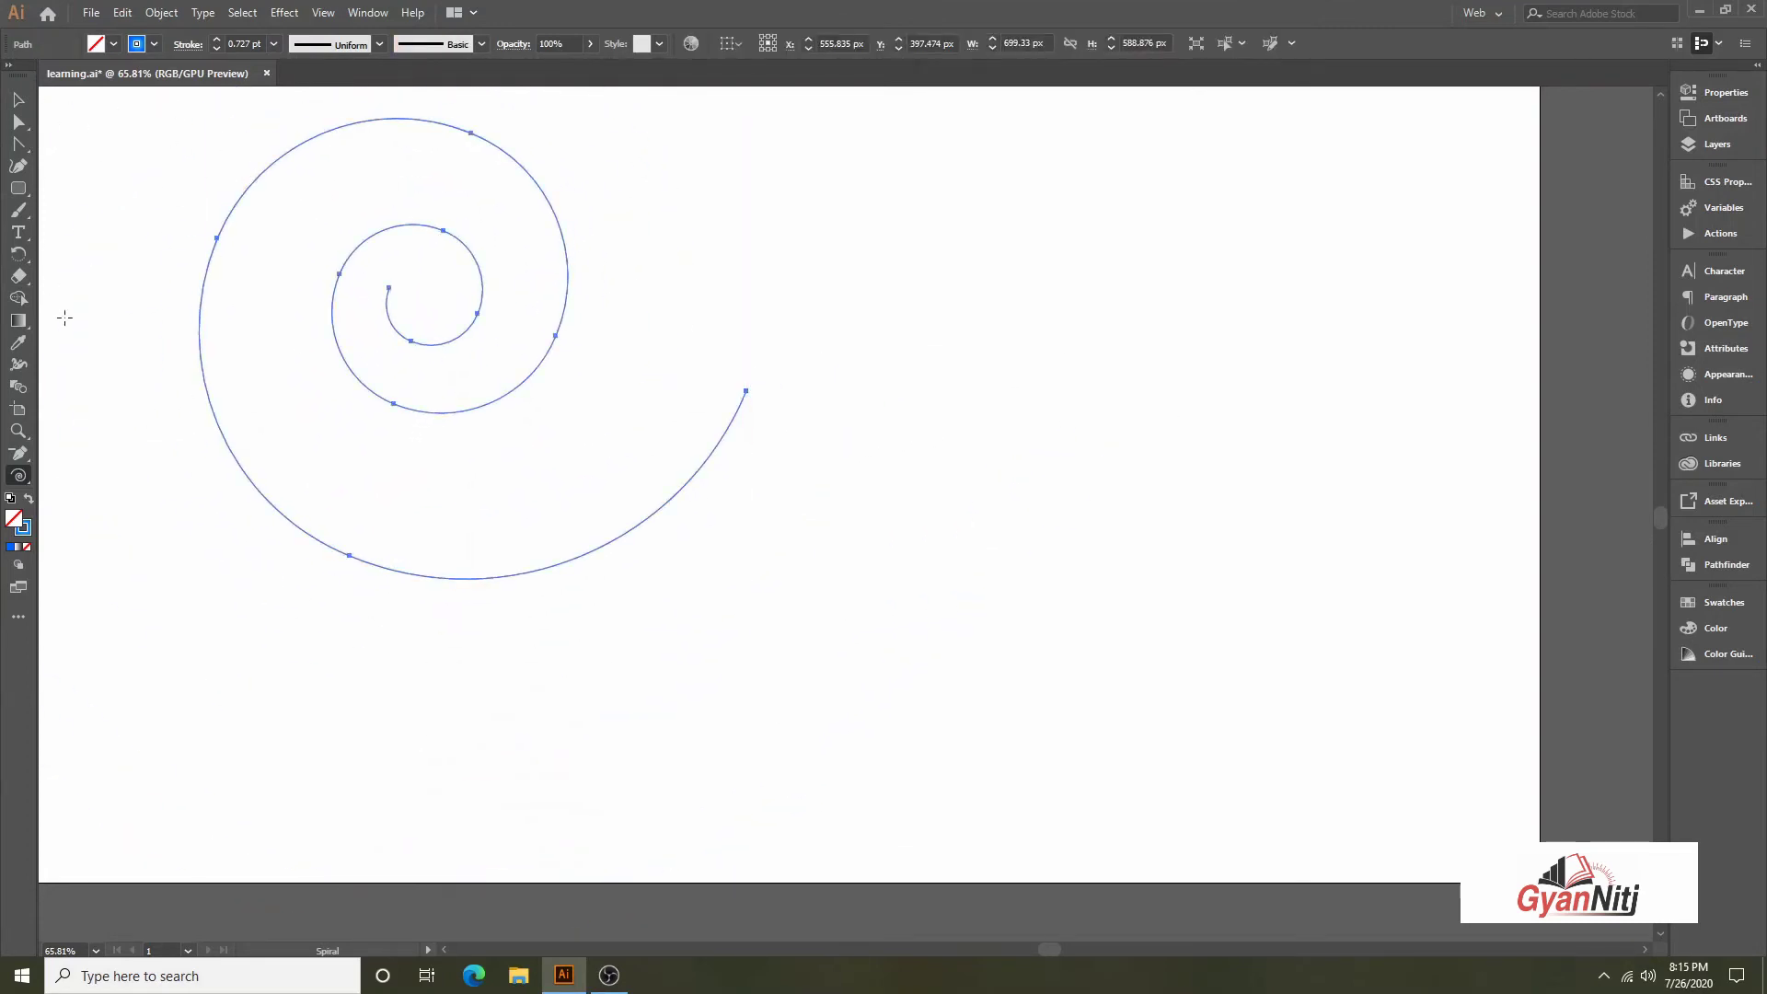
key("v")
left_click(452, 585)
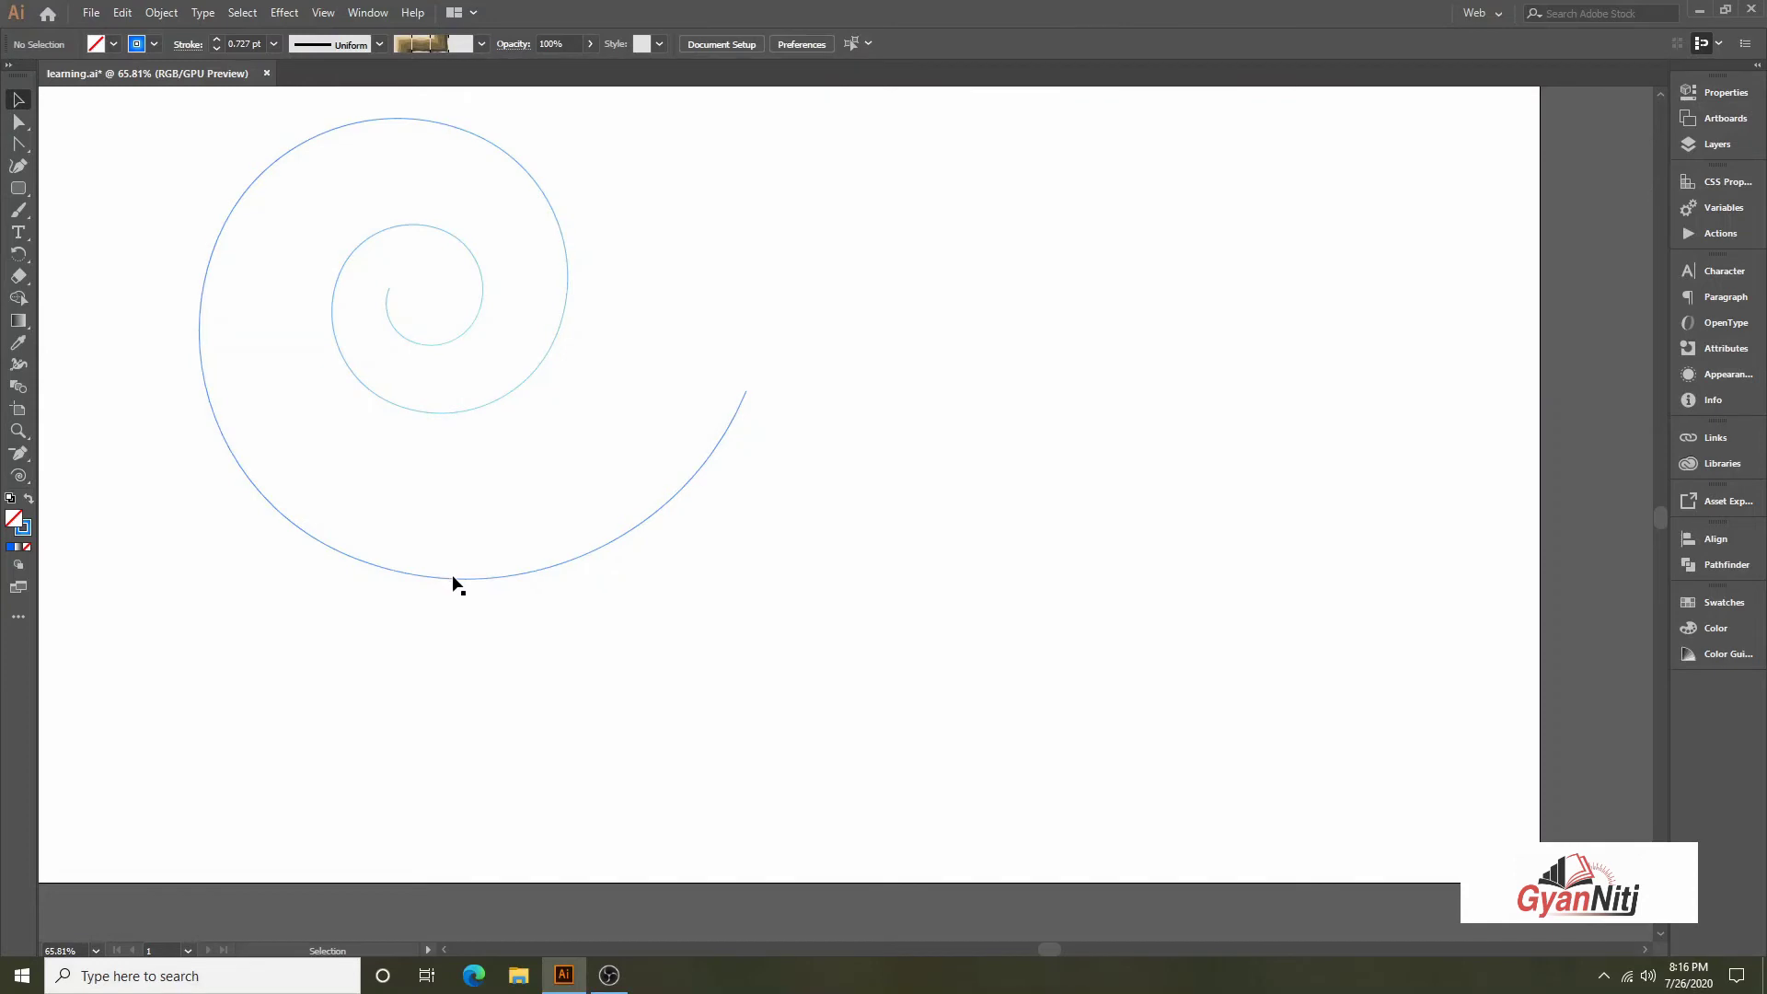
left_click_drag(453, 583, 643, 642)
left_click(273, 44)
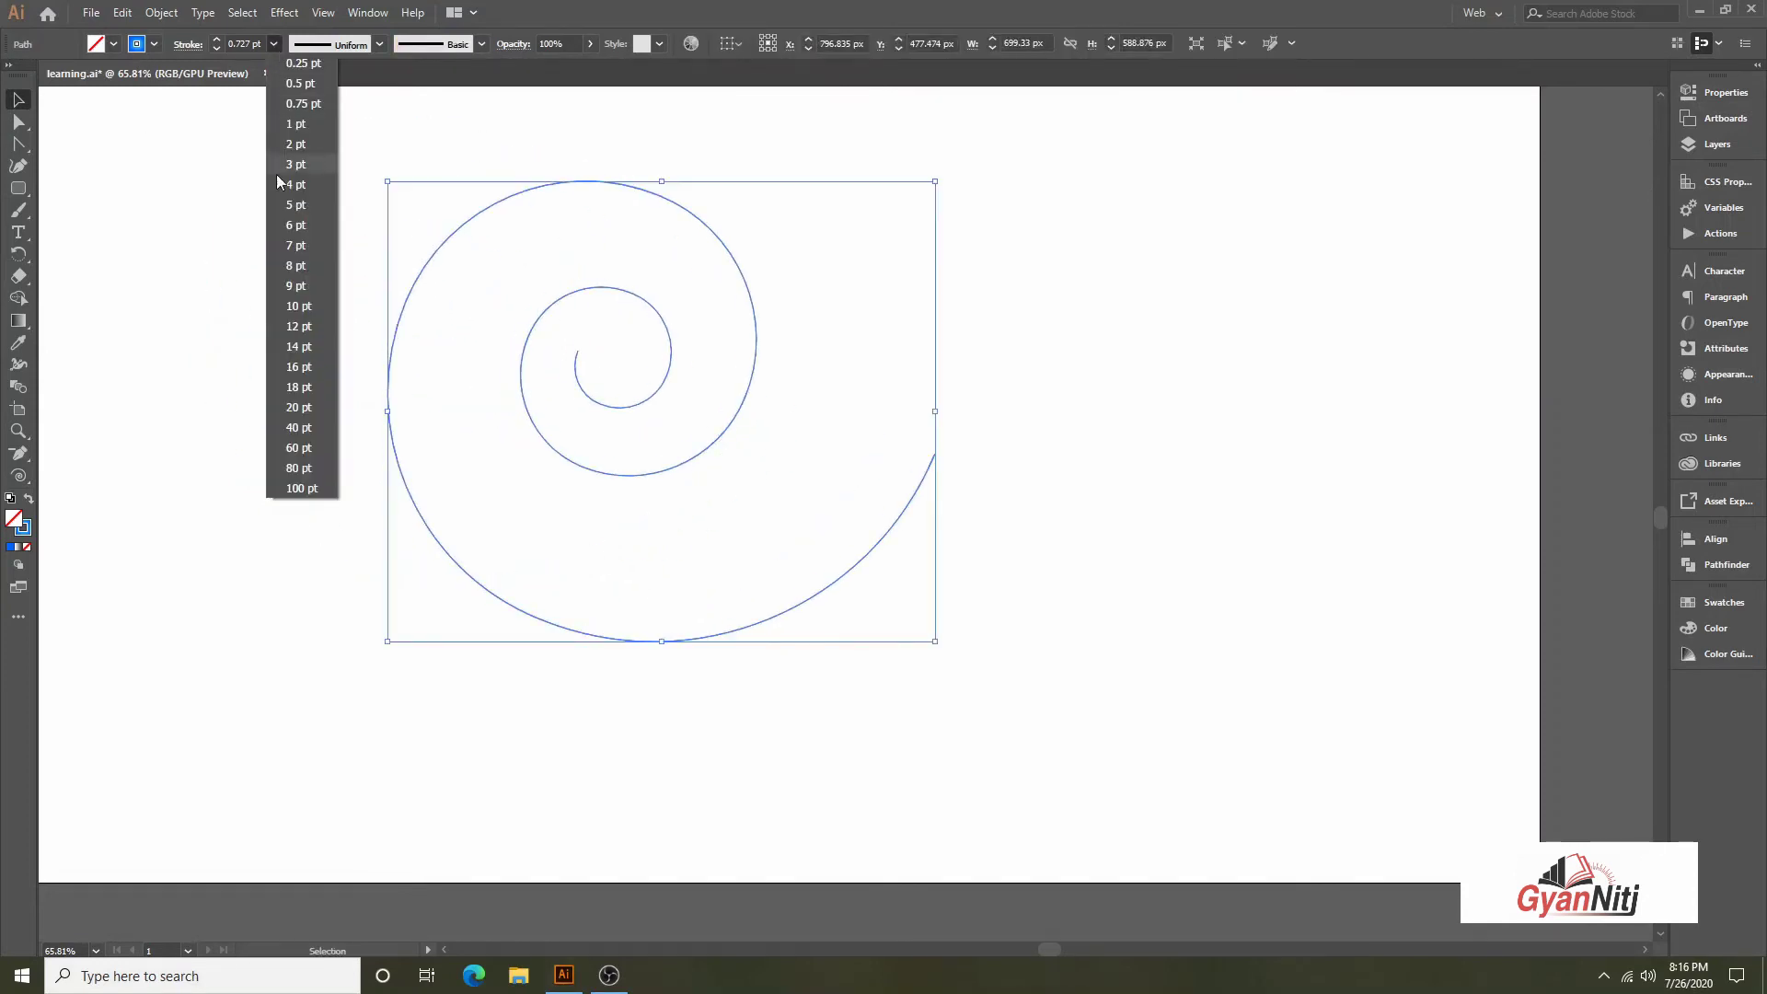
left_click(295, 306)
left_click(1171, 416)
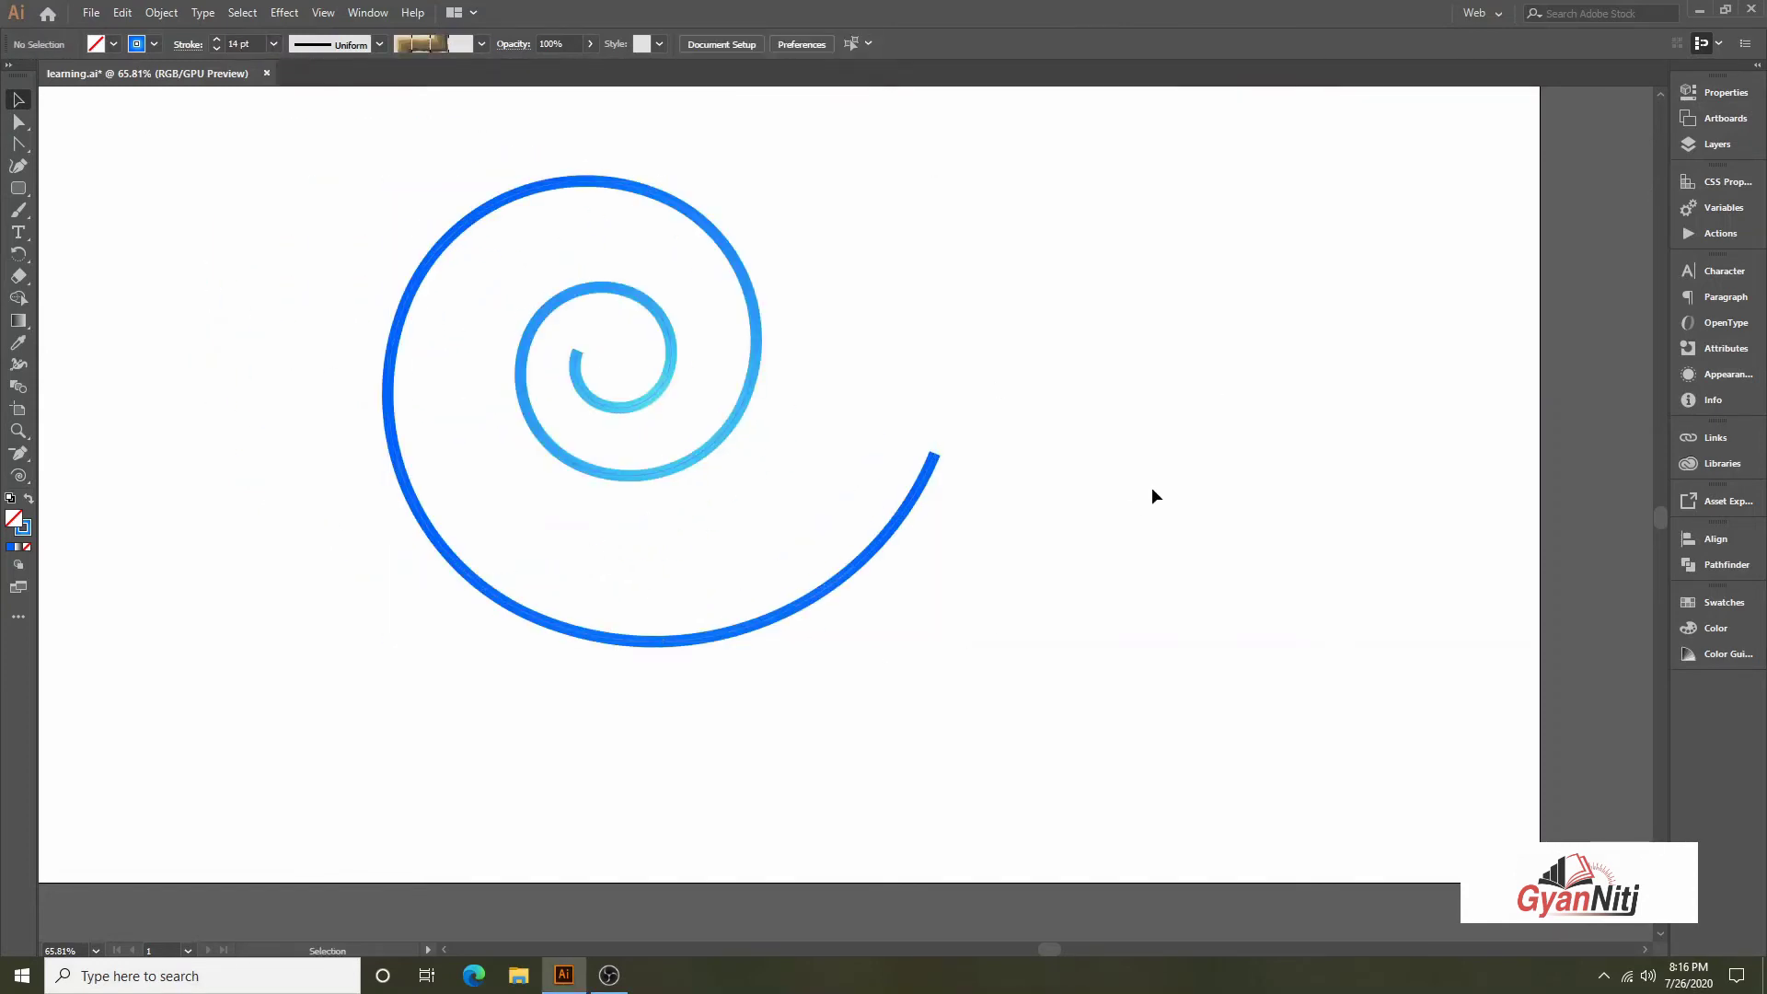
left_click(924, 492)
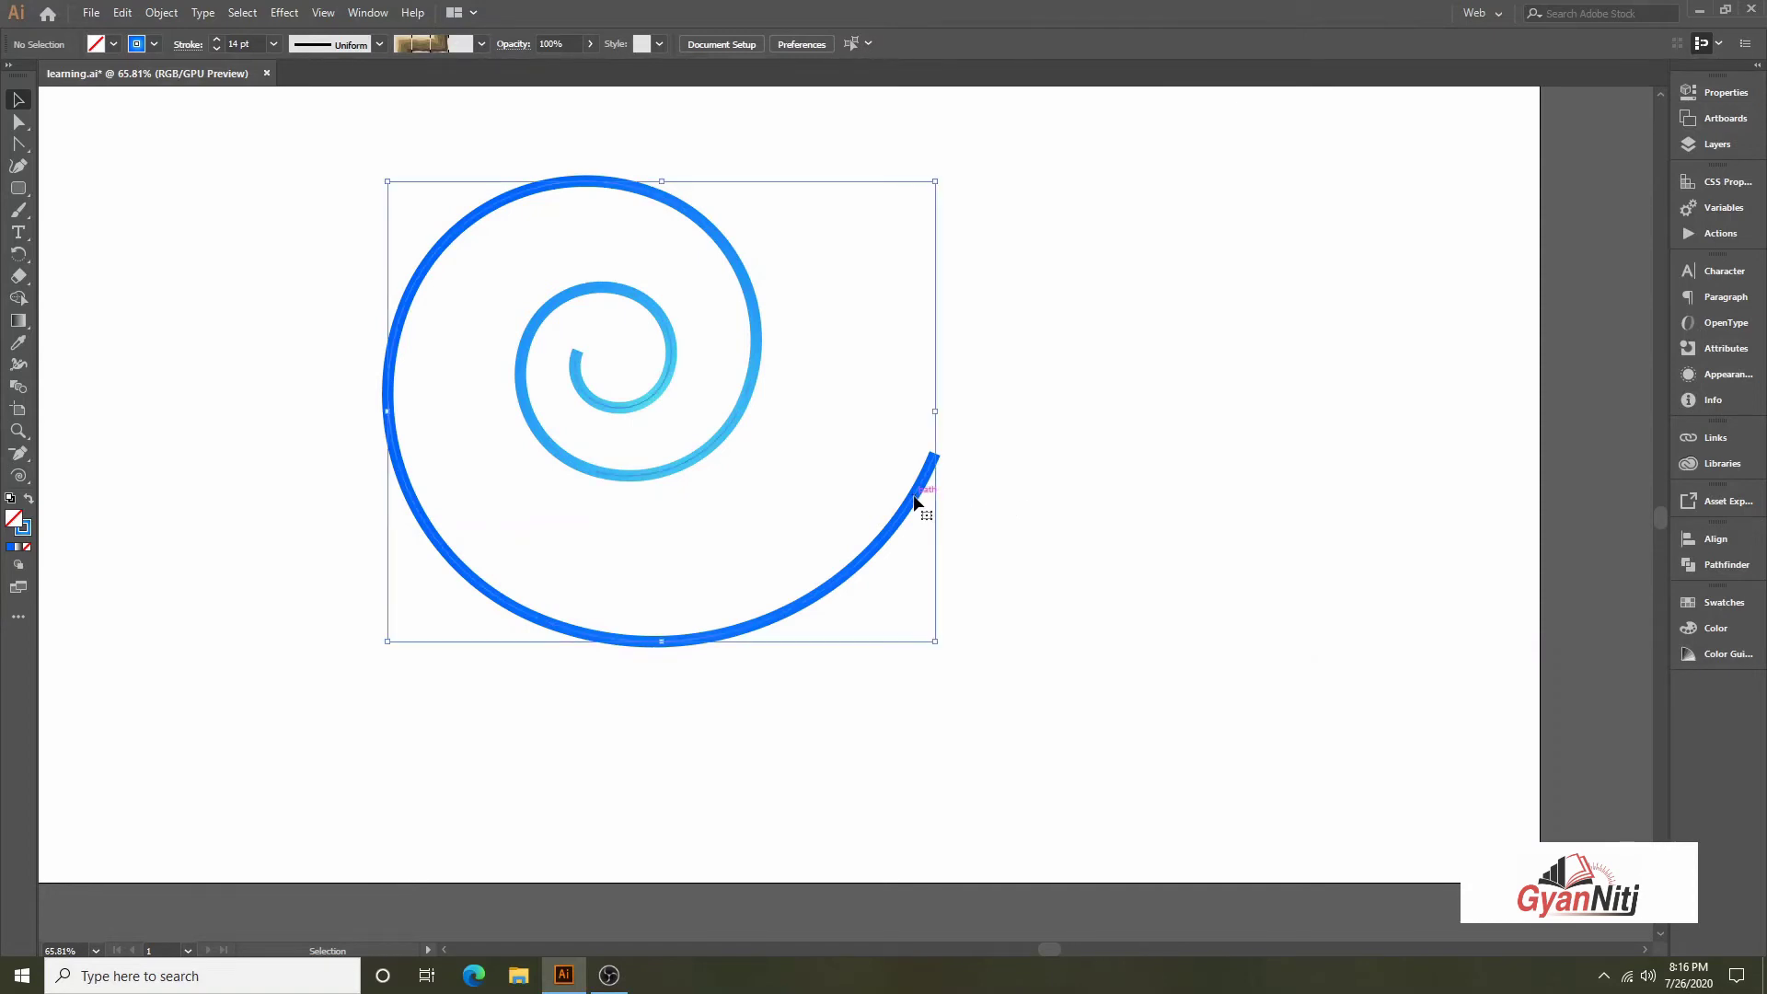
Widen the spiral's outer end and taper its inner tip to a point with the Width Tool
left_click(23, 368)
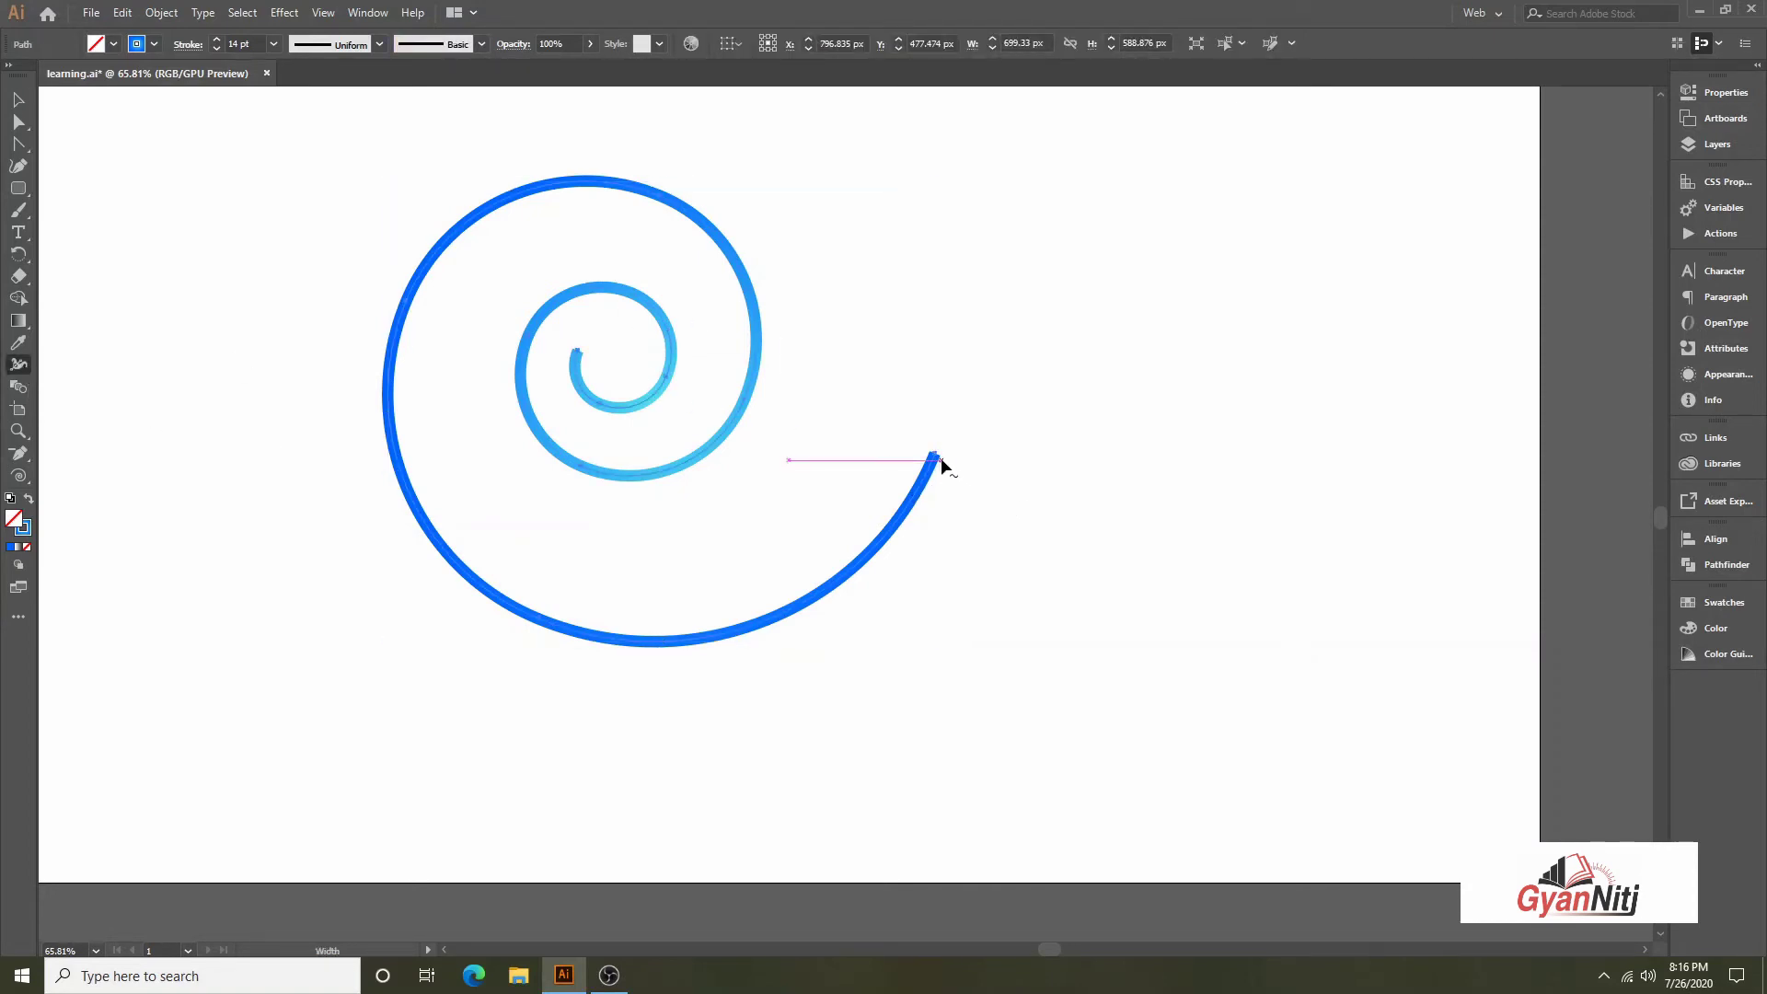
left_click_drag(936, 456, 990, 495)
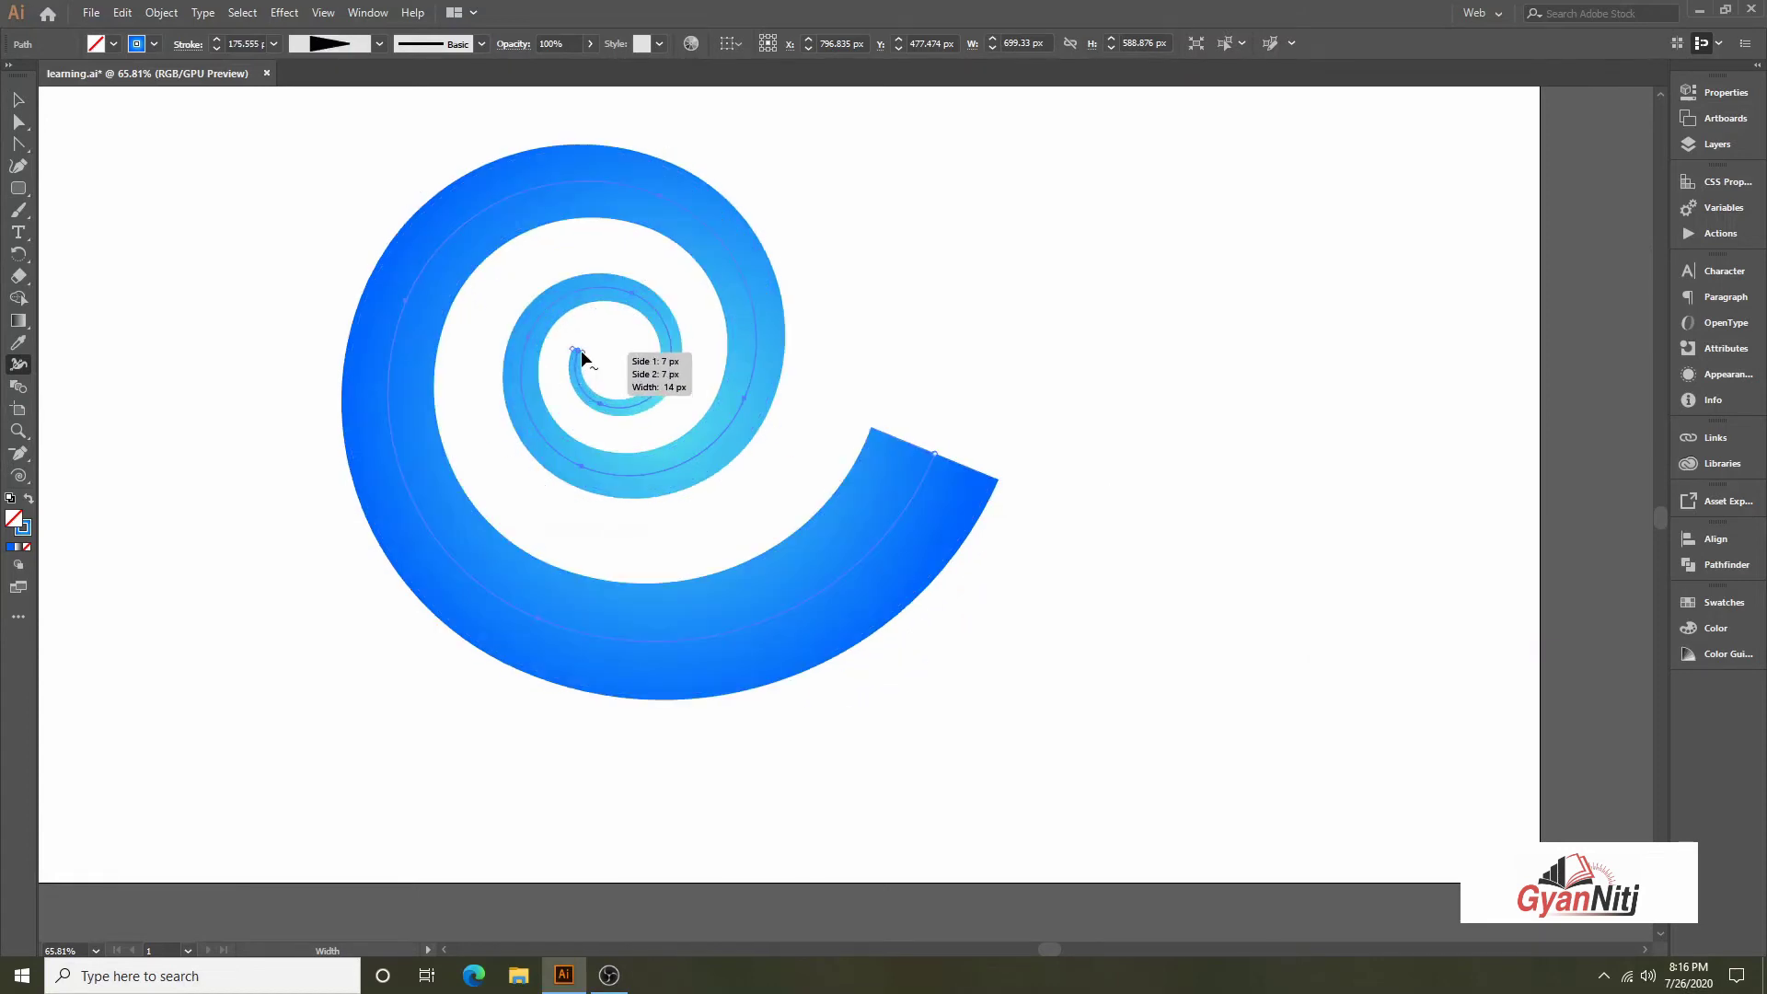
left_click_drag(581, 358, 575, 357)
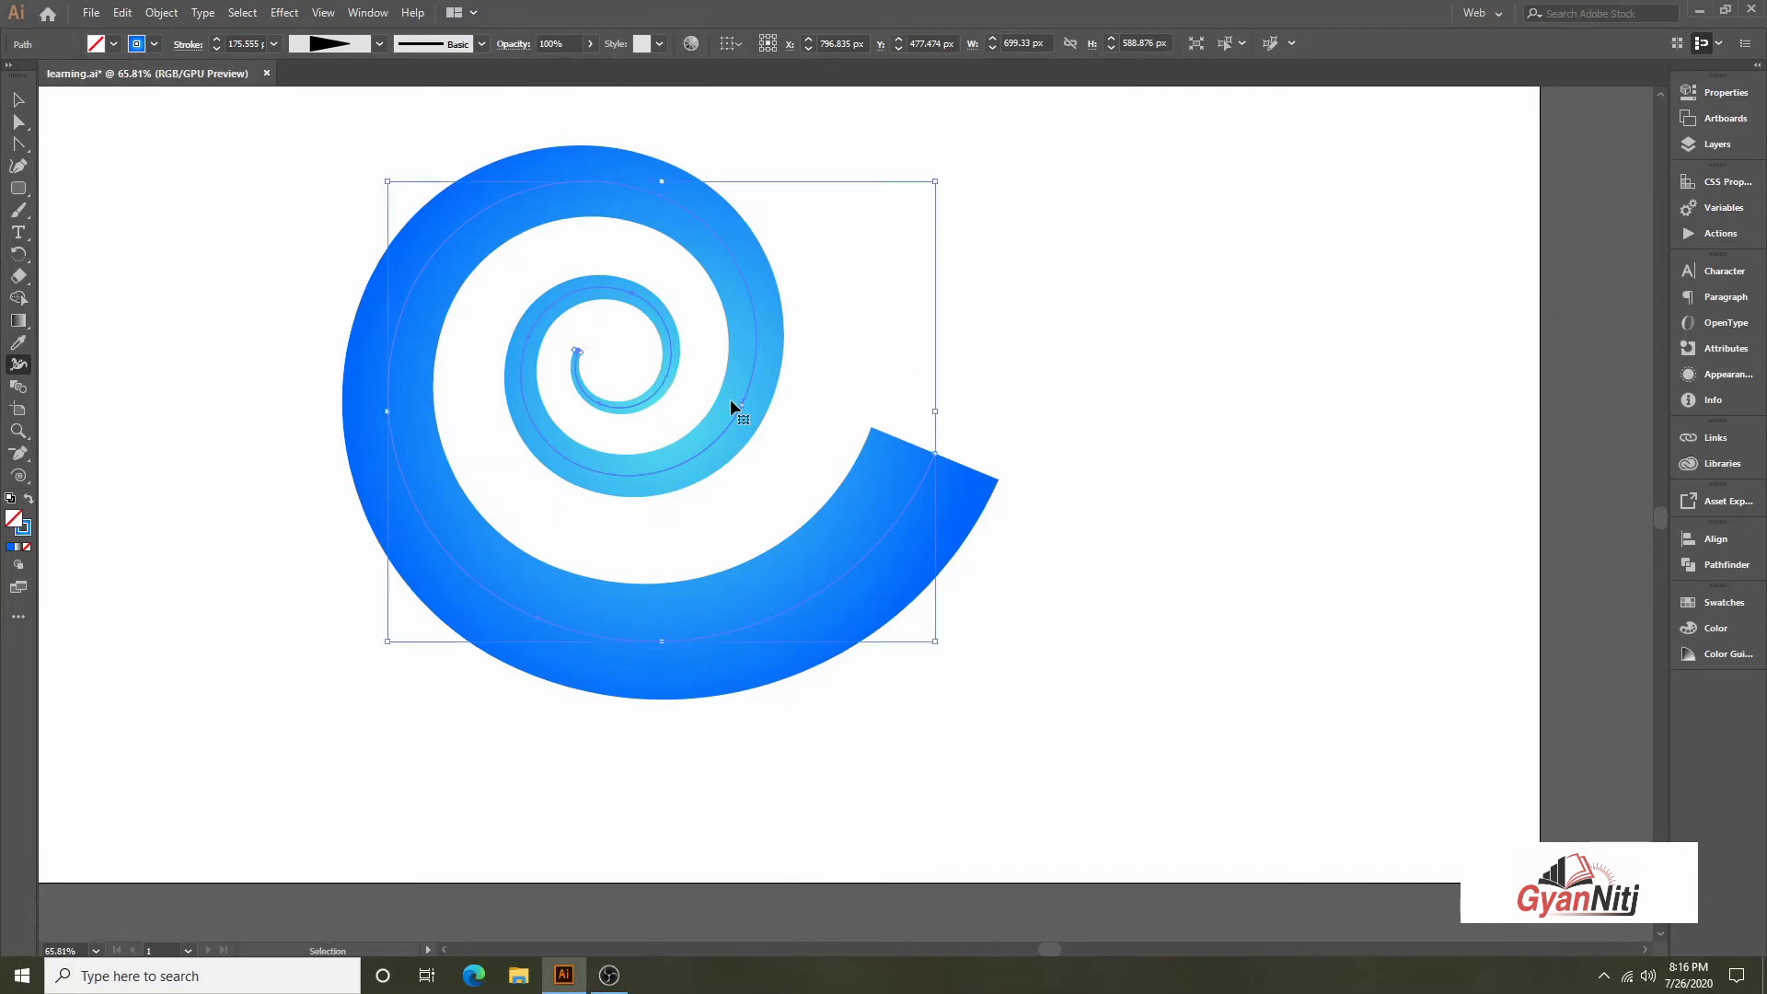
key("ctrl+equal")
key("ctrl+equal")
key("ctrl+equal")
key("ctrl+equal")
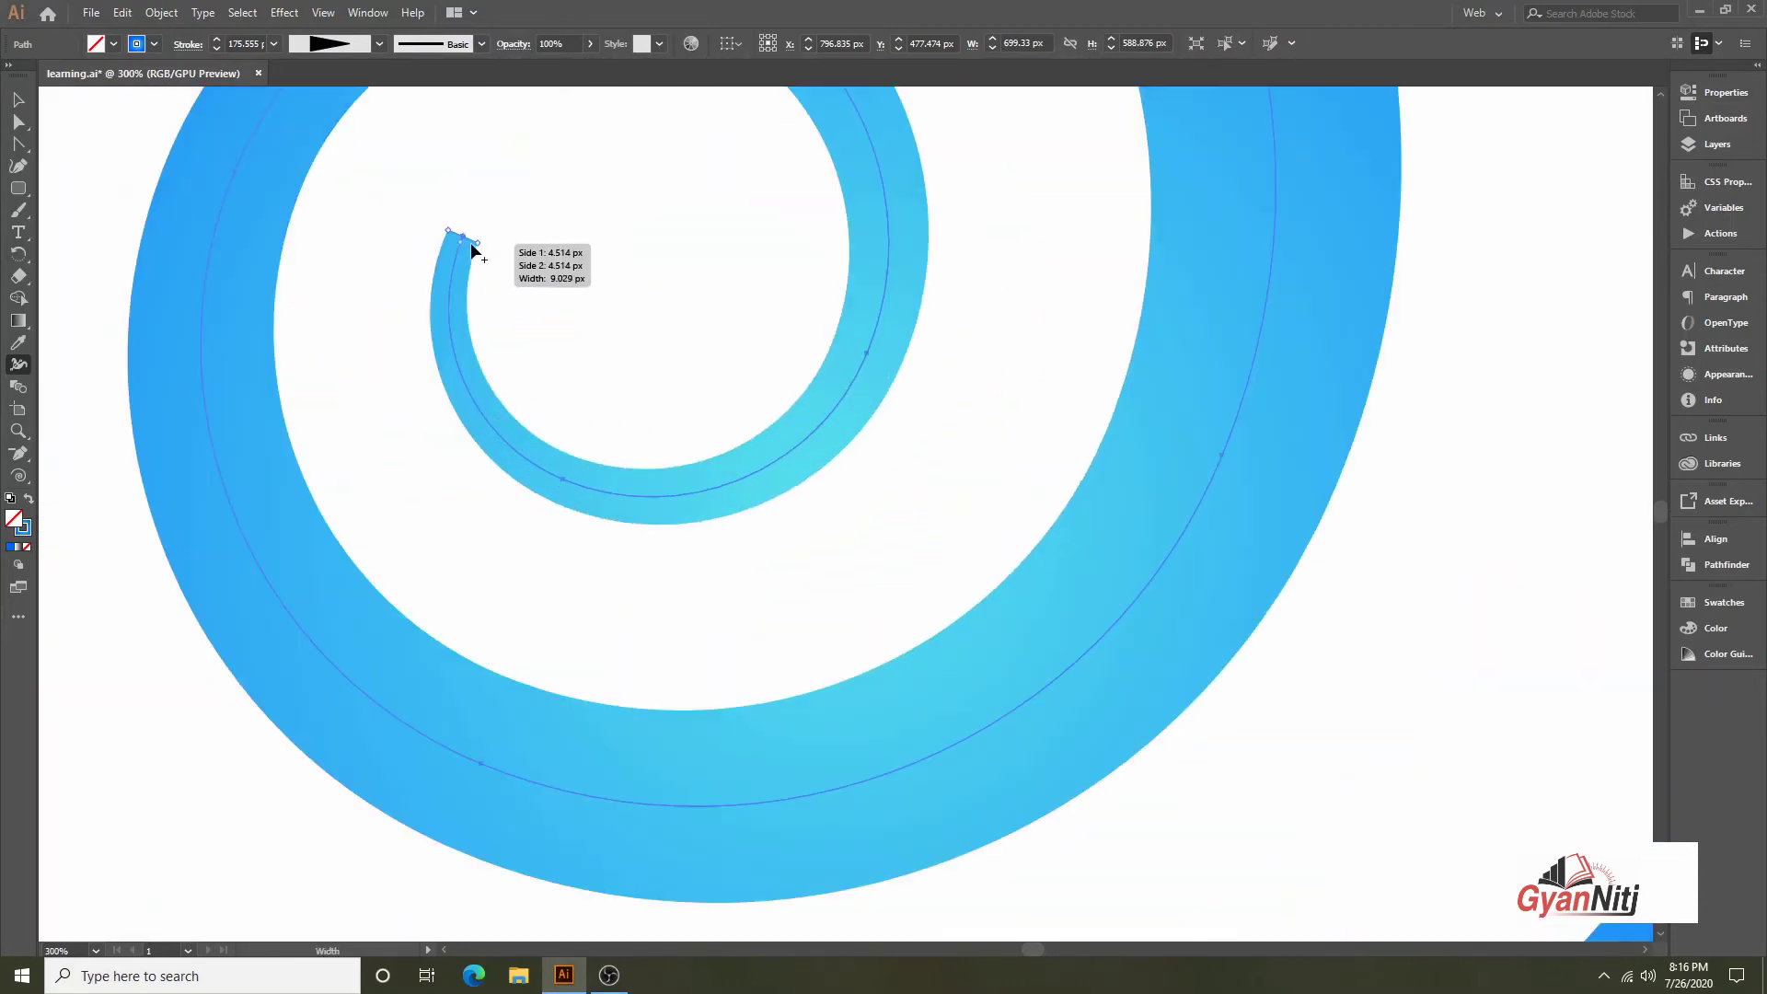
left_click_drag(478, 247, 463, 238)
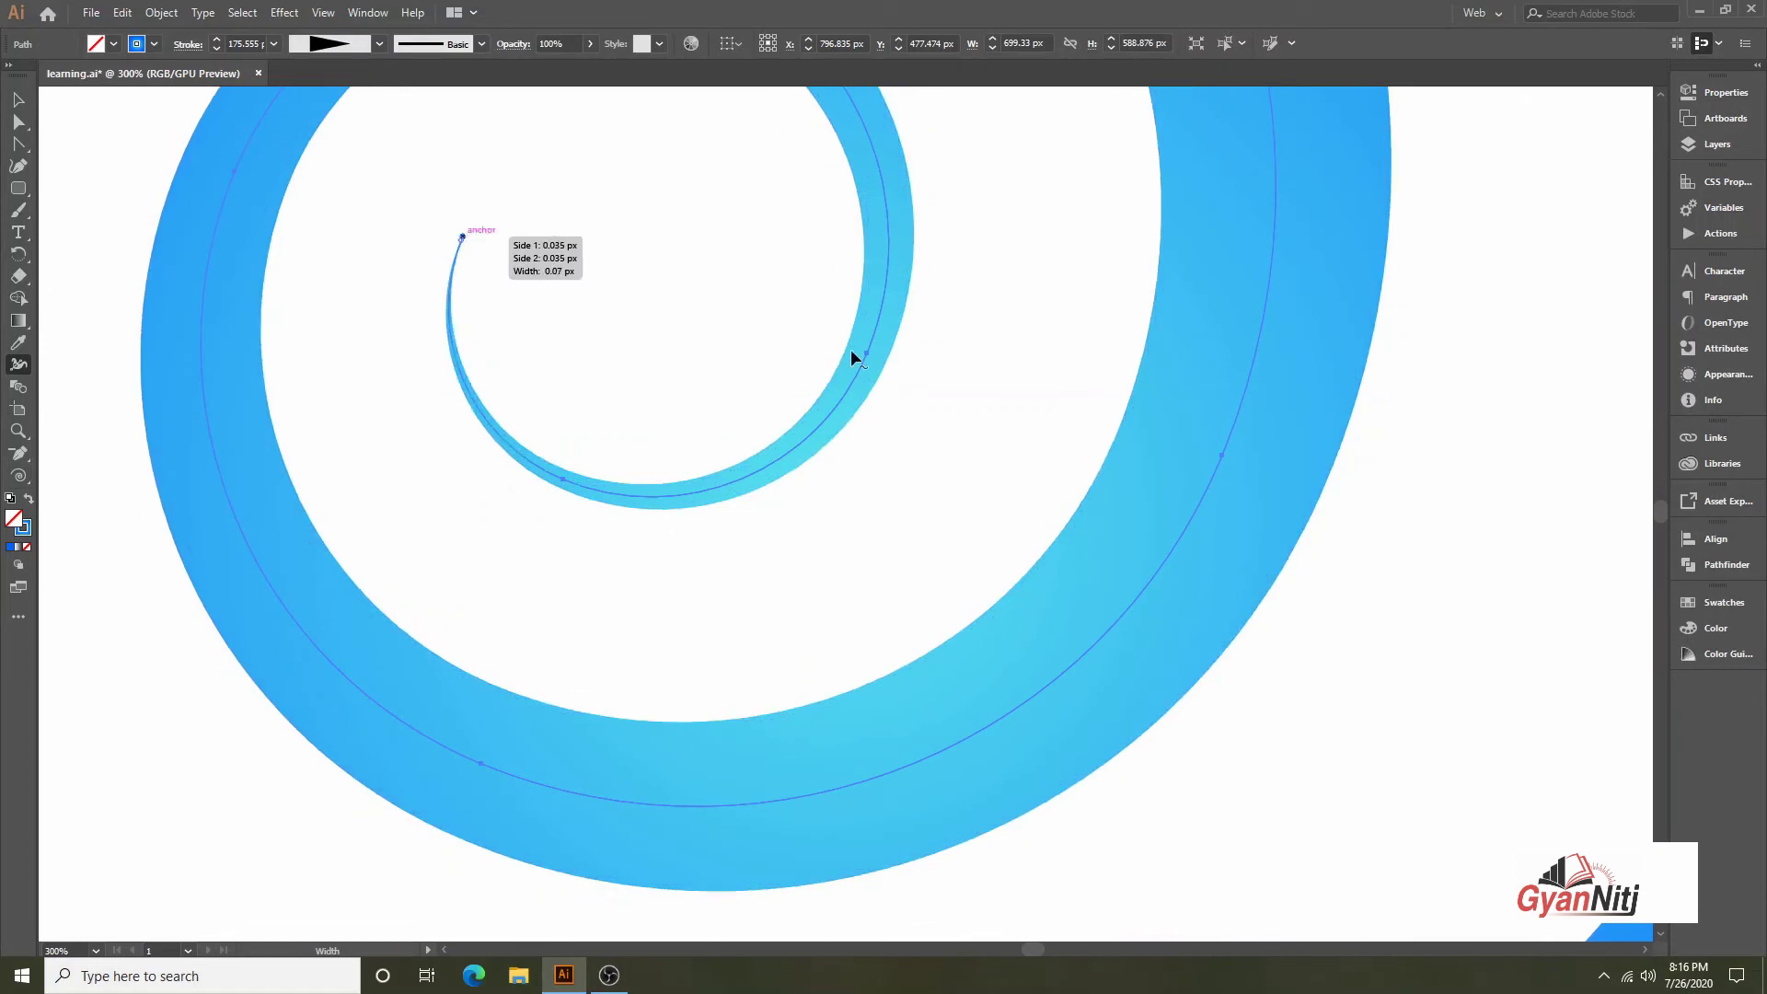
key("ctrl+minus")
key("ctrl+minus")
key("ctrl+minus")
key("ctrl+minus")
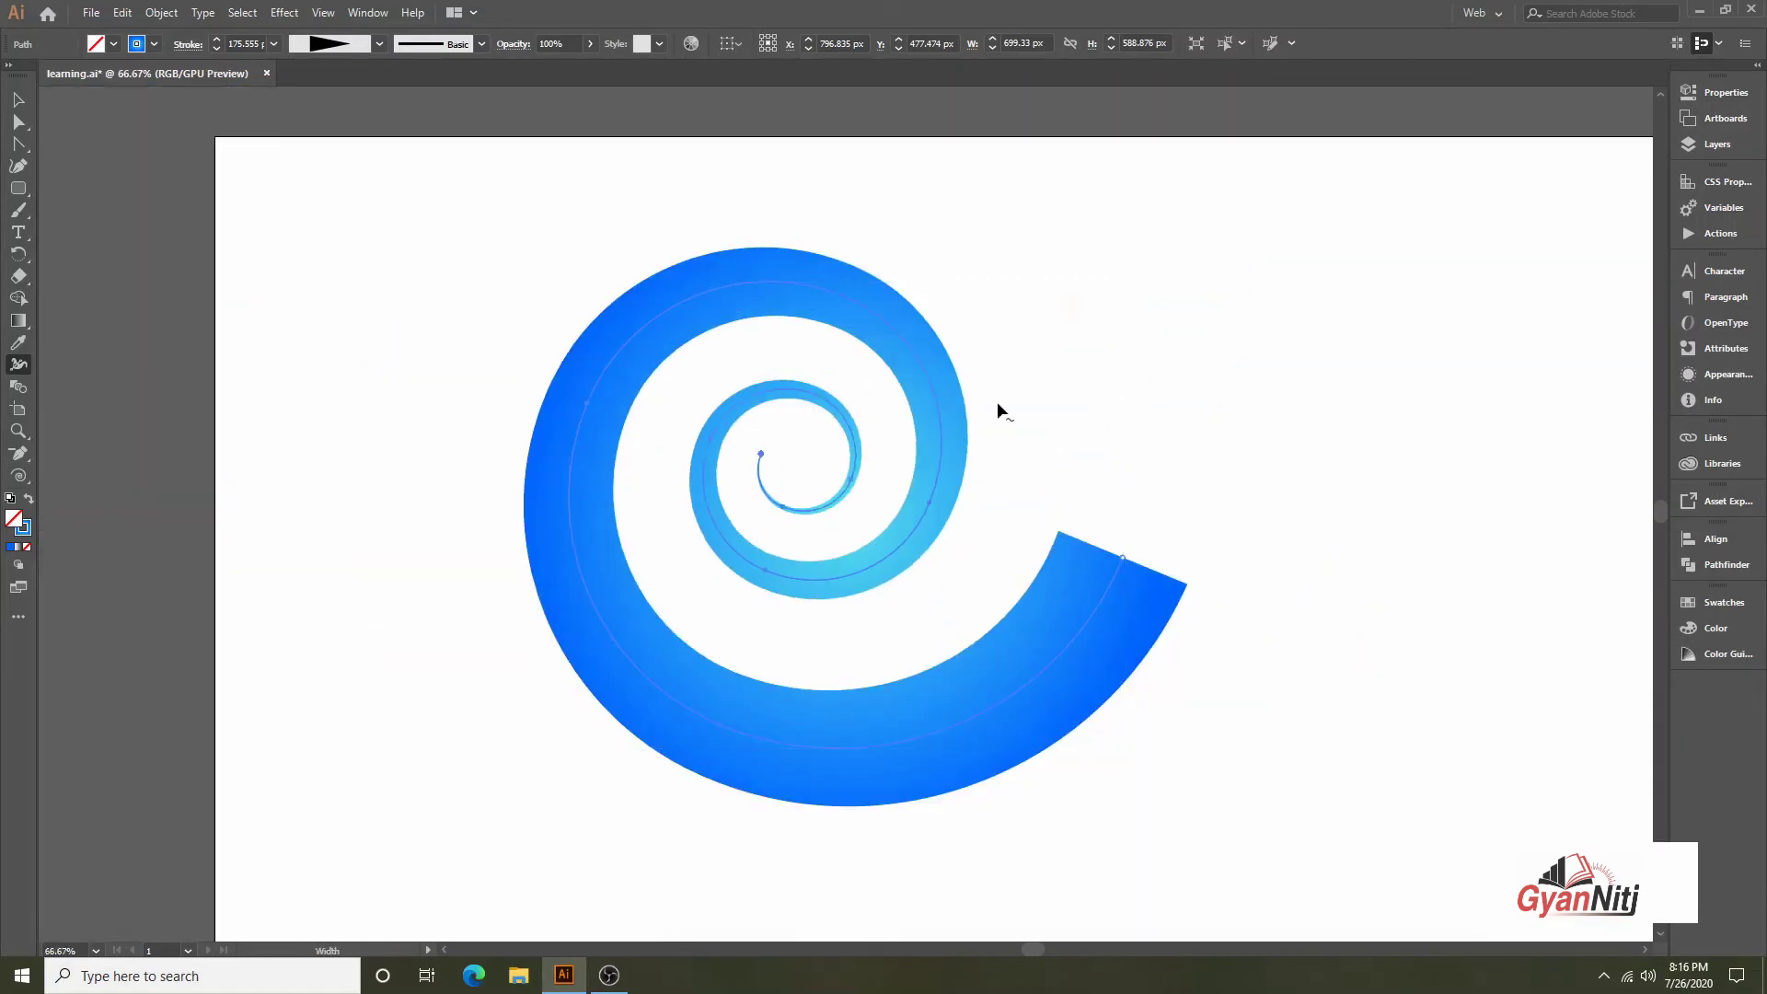
Nudge the tapered spiral slightly right and down
left_click(18, 98)
left_click(414, 303)
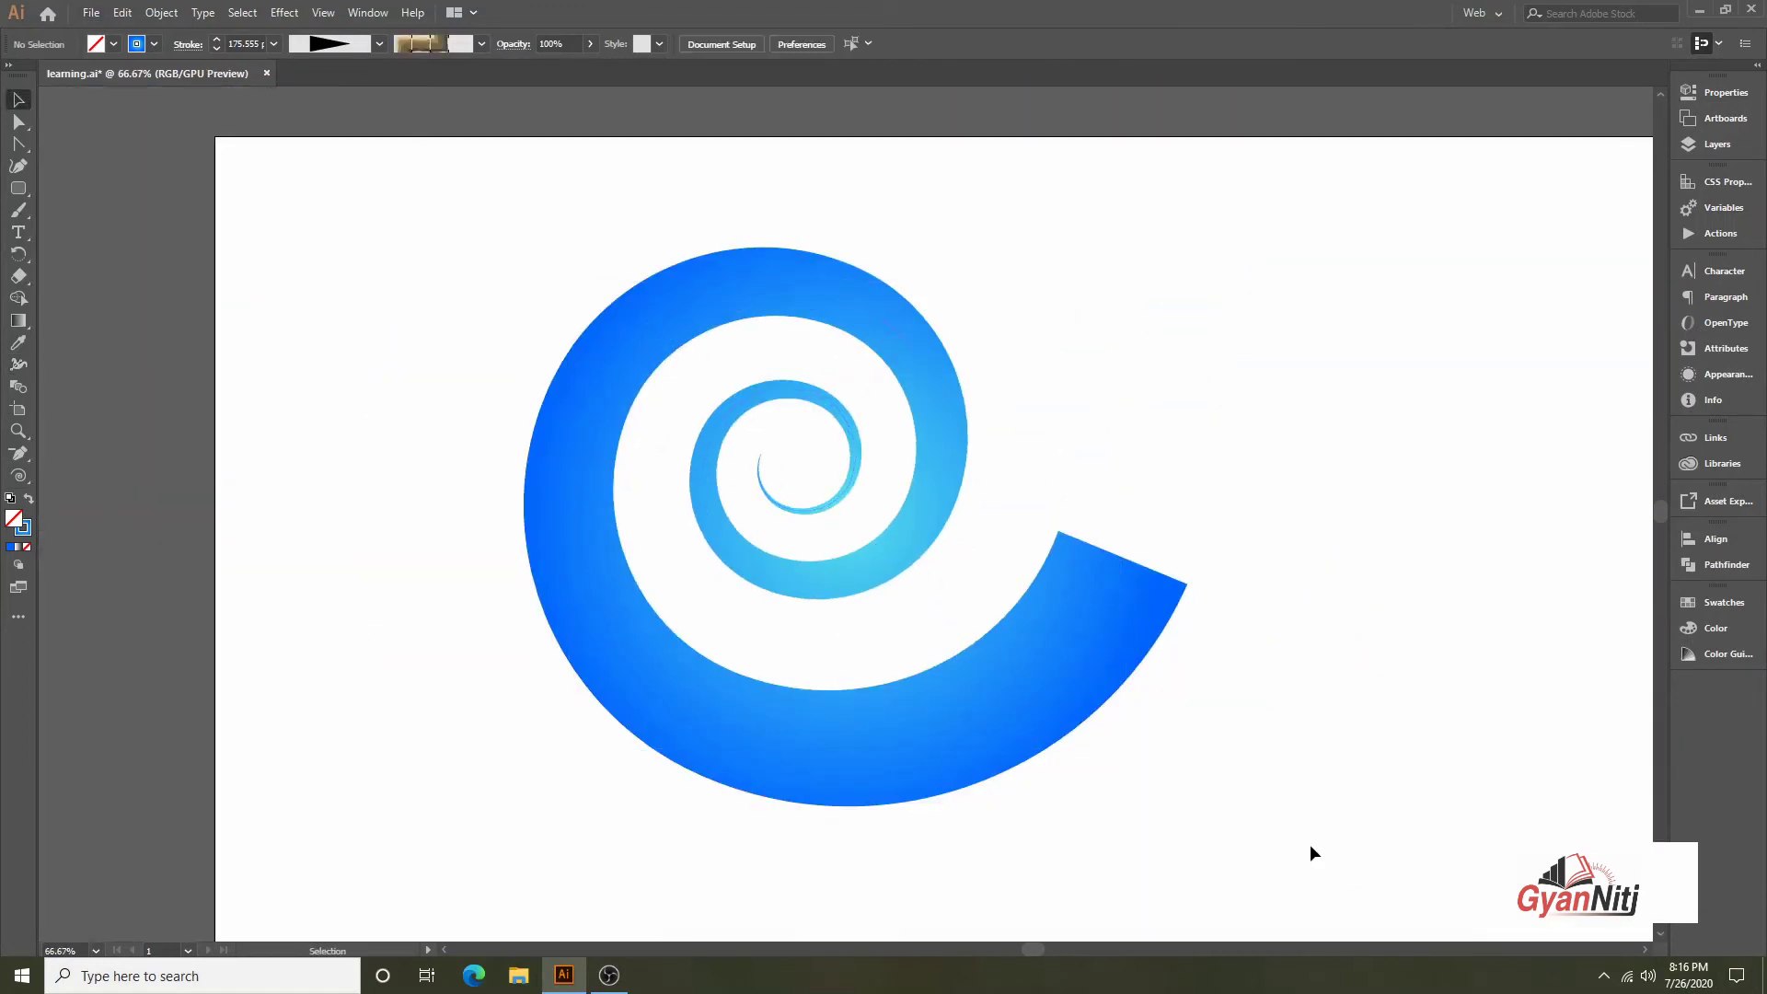
left_click_drag(1051, 683, 1134, 703)
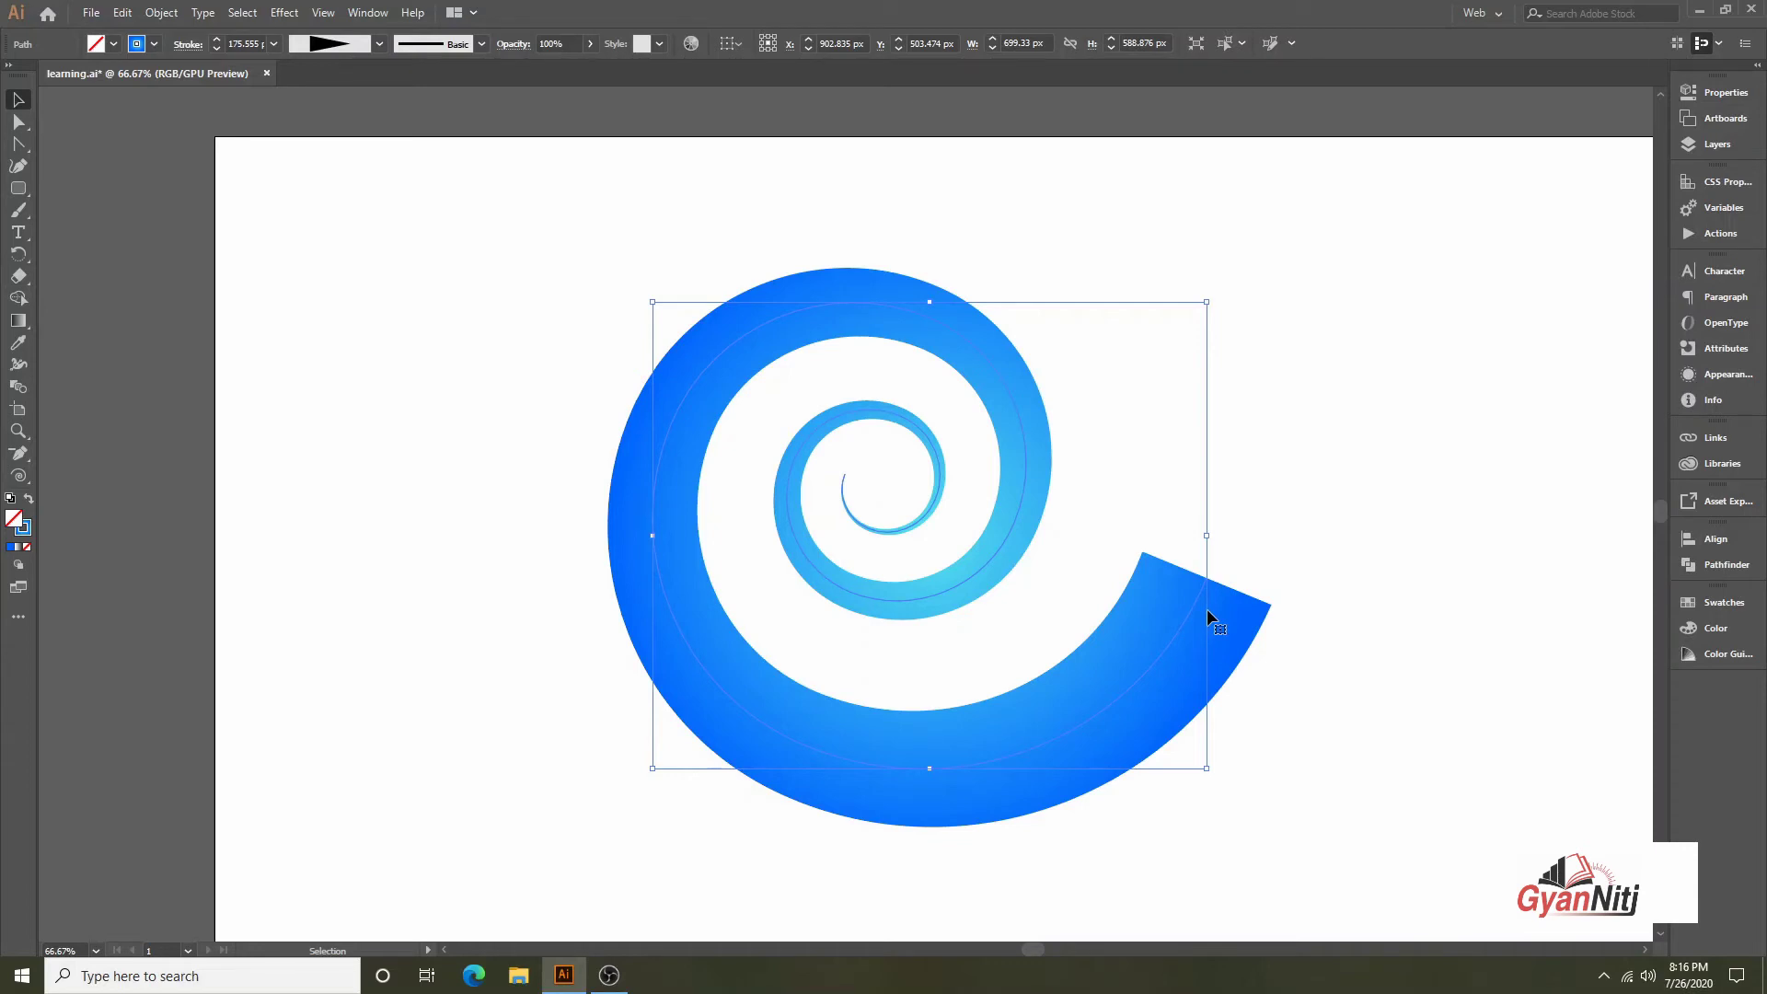
left_click(1351, 512)
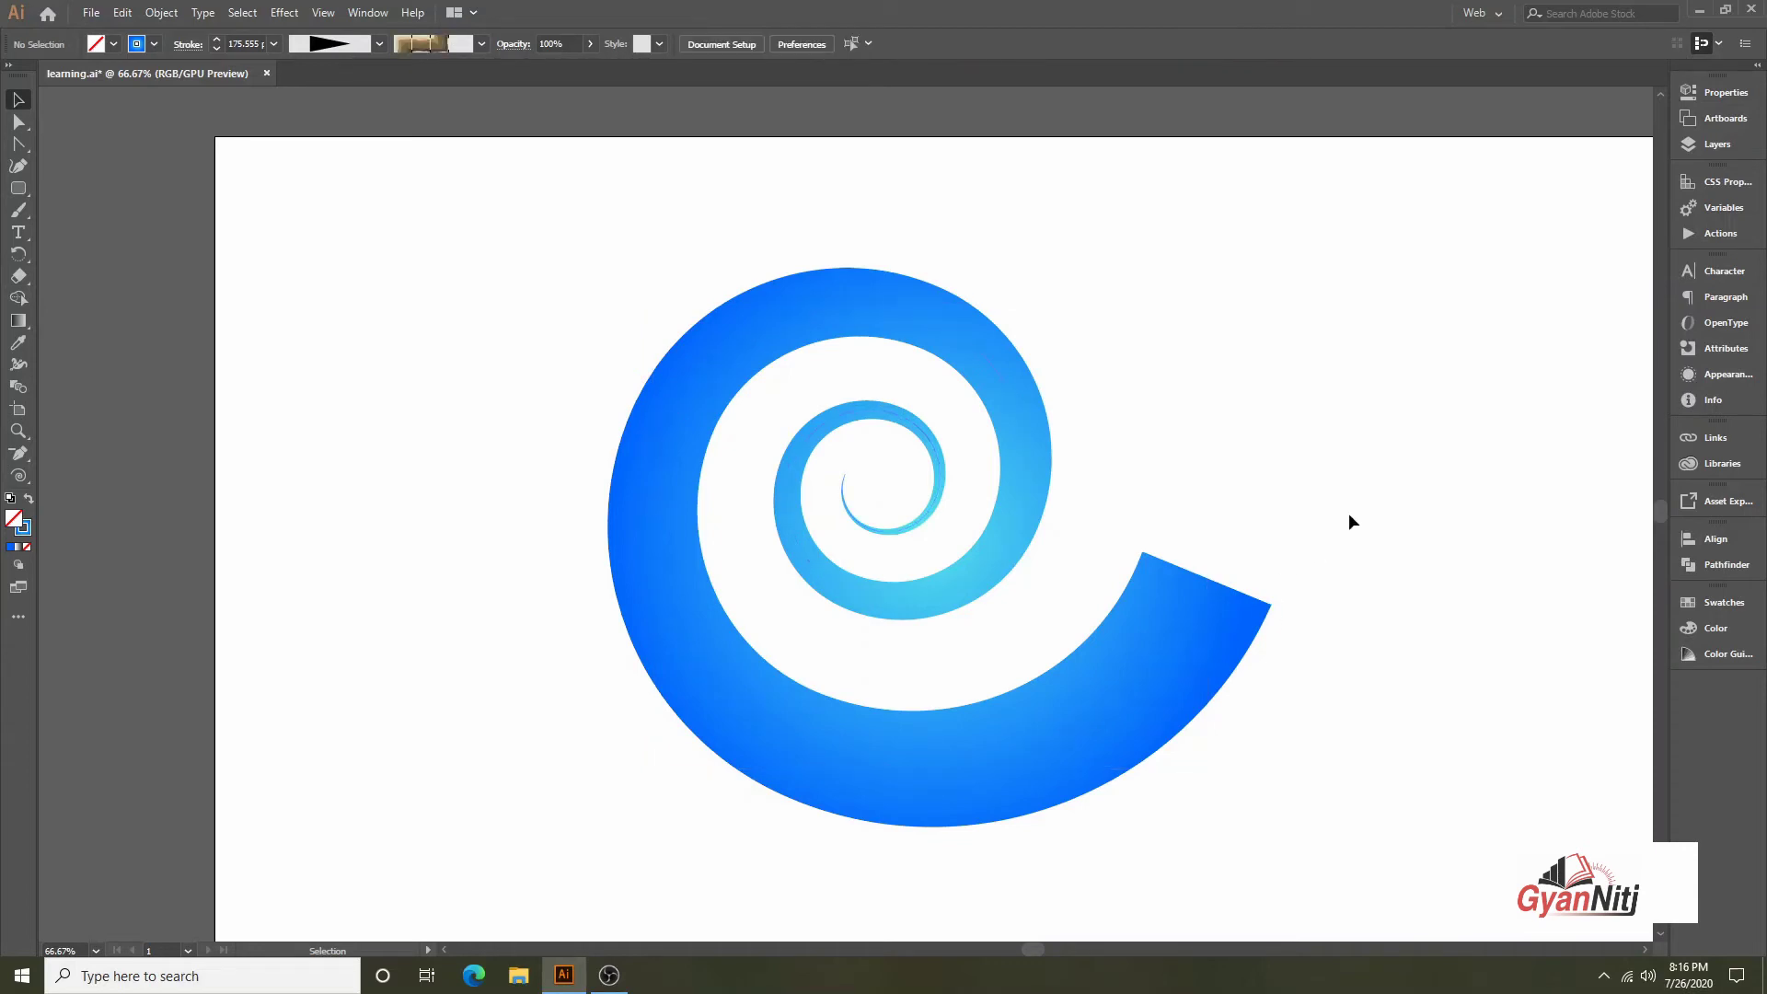
left_click(18, 476)
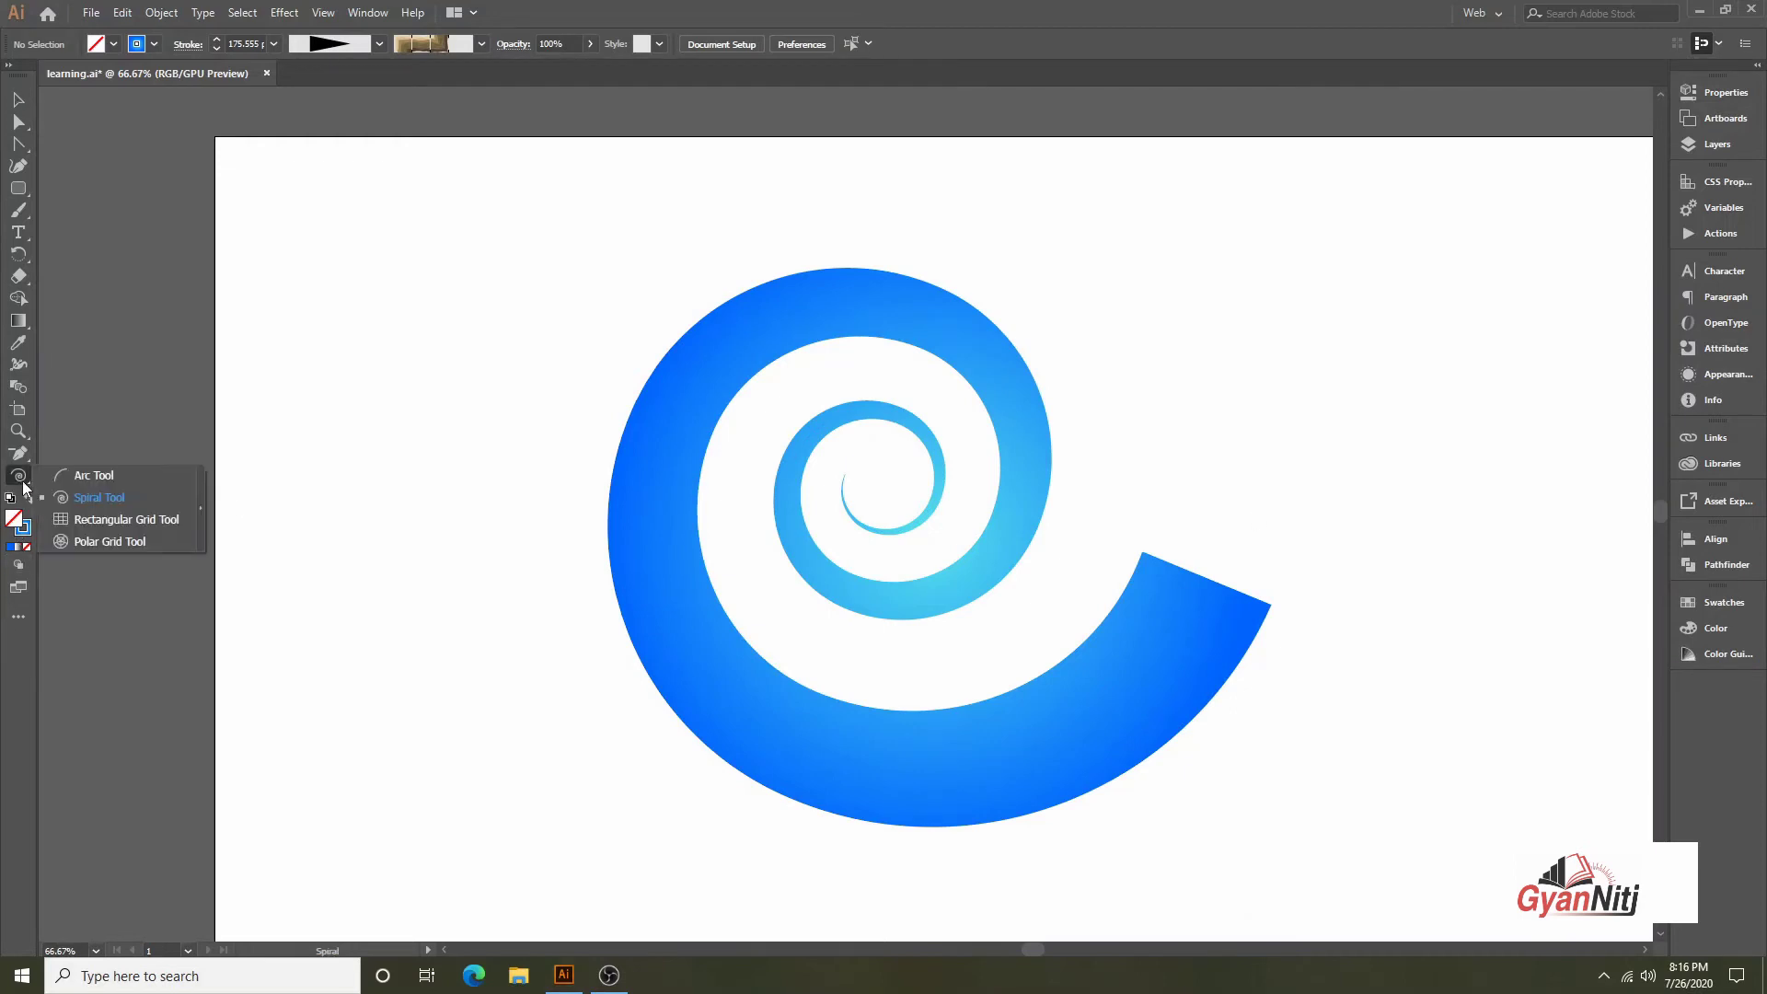
Draw a rectangular grid on the artboard's left and move the spiral to its right
left_click(112, 523)
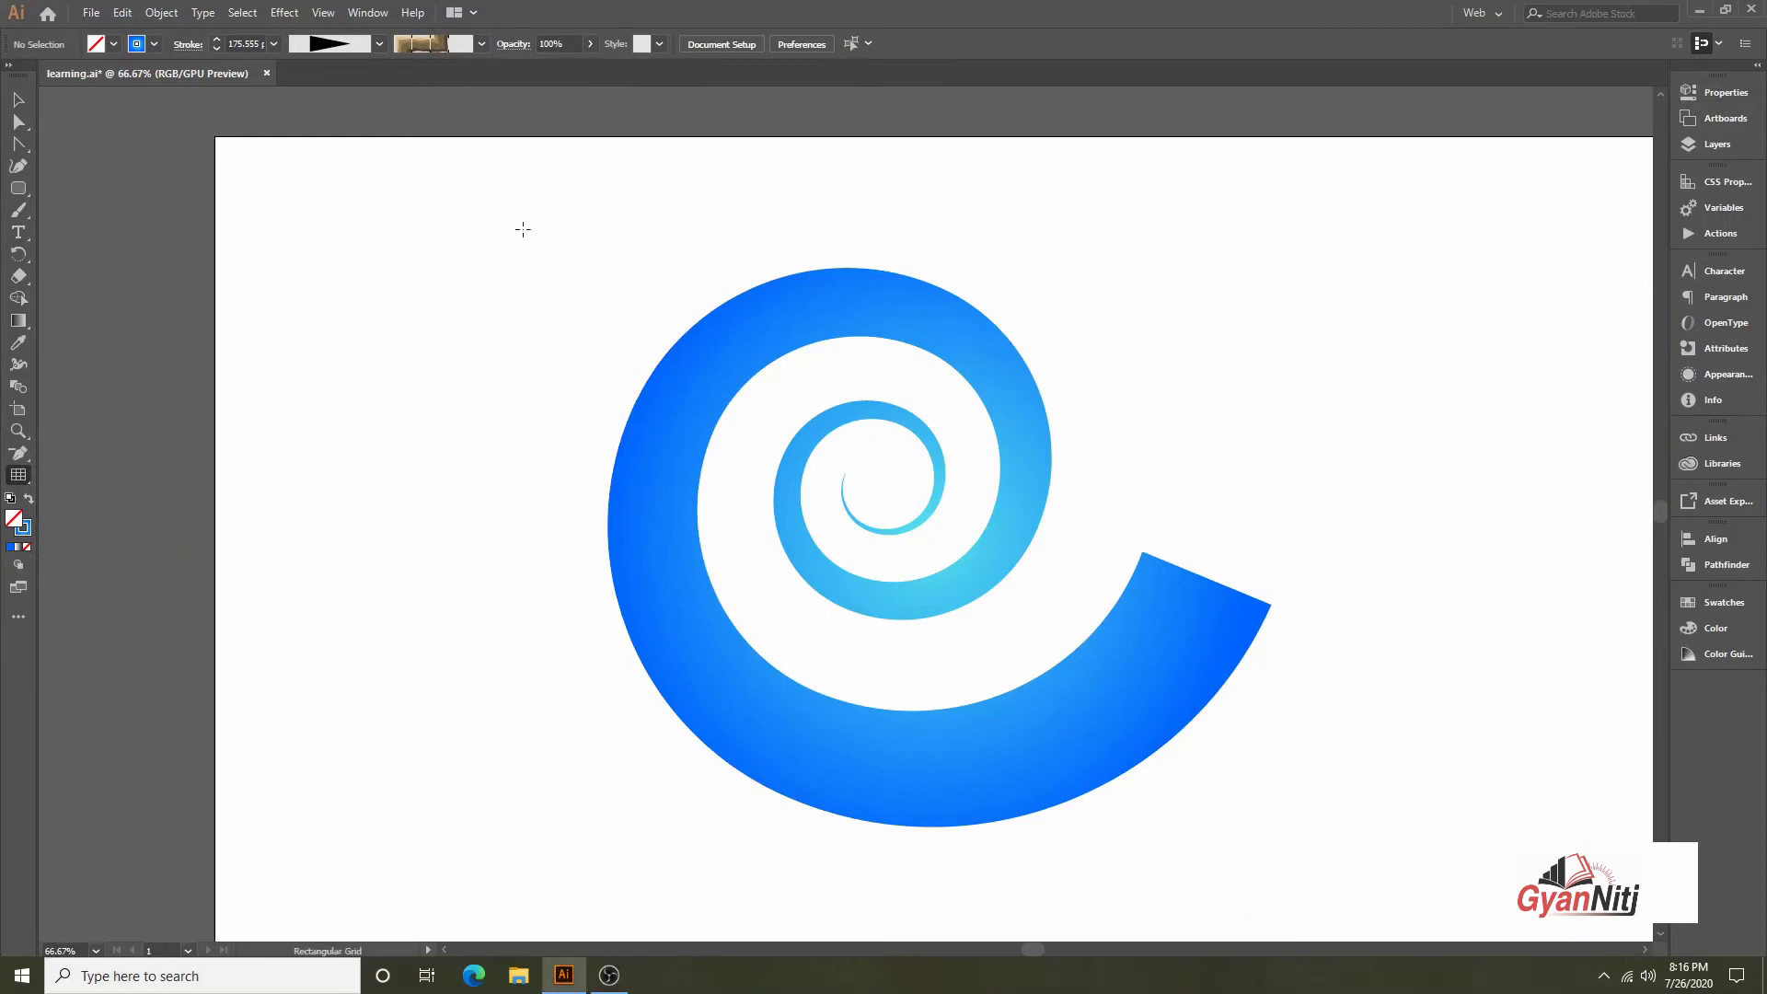
mouse_move(333, 167)
left_mouse_down()
mouse_move(755, 565)
mouse_move(911, 671)
mouse_move(1006, 839)
left_mouse_up()
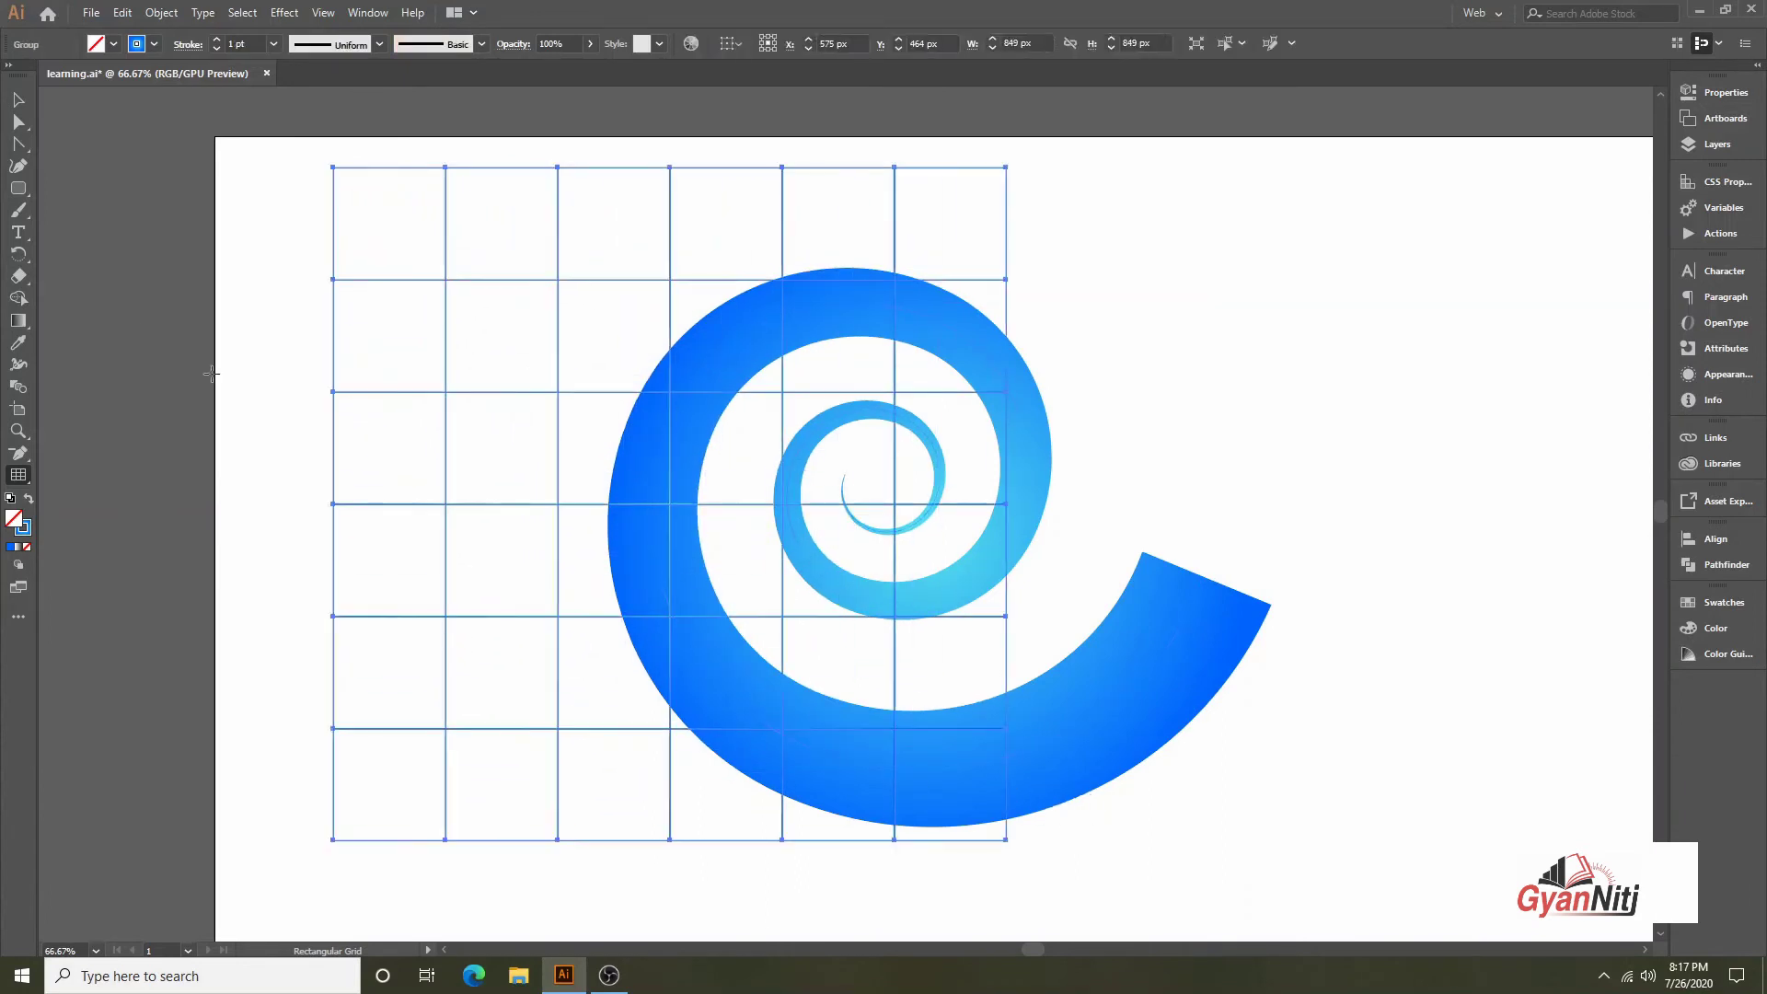
left_click(18, 99)
left_click(135, 320)
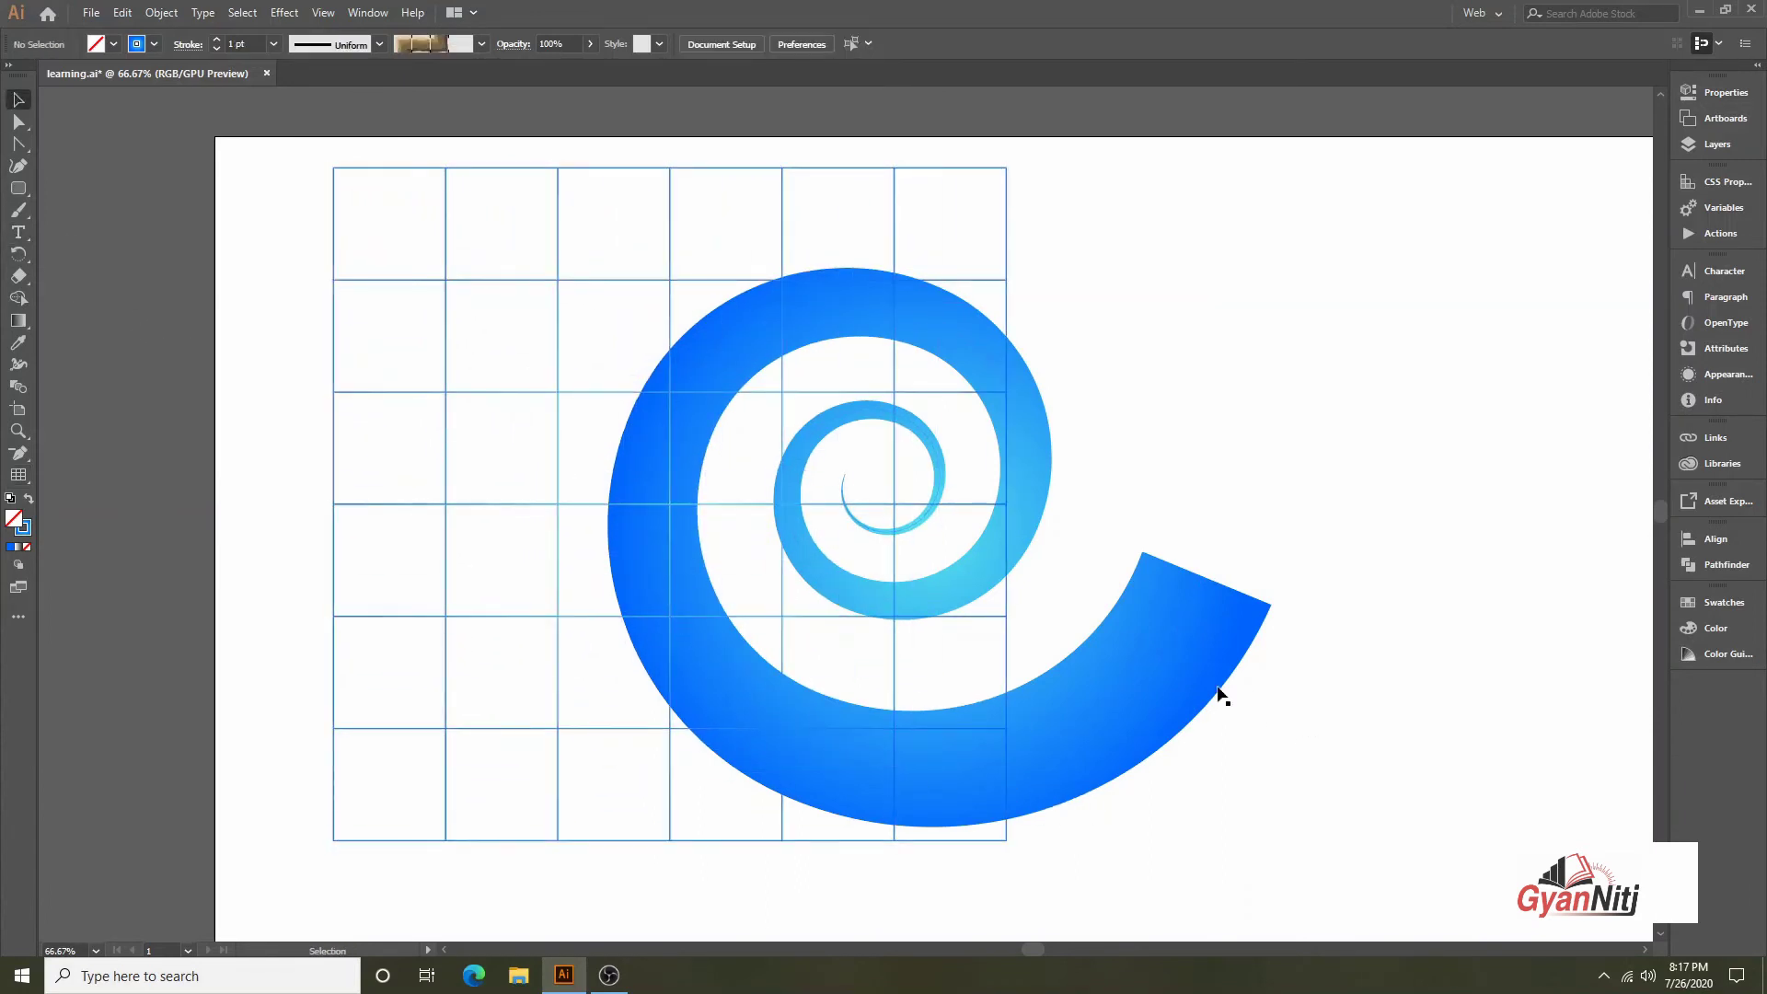
left_click_drag(1219, 695, 1640, 622)
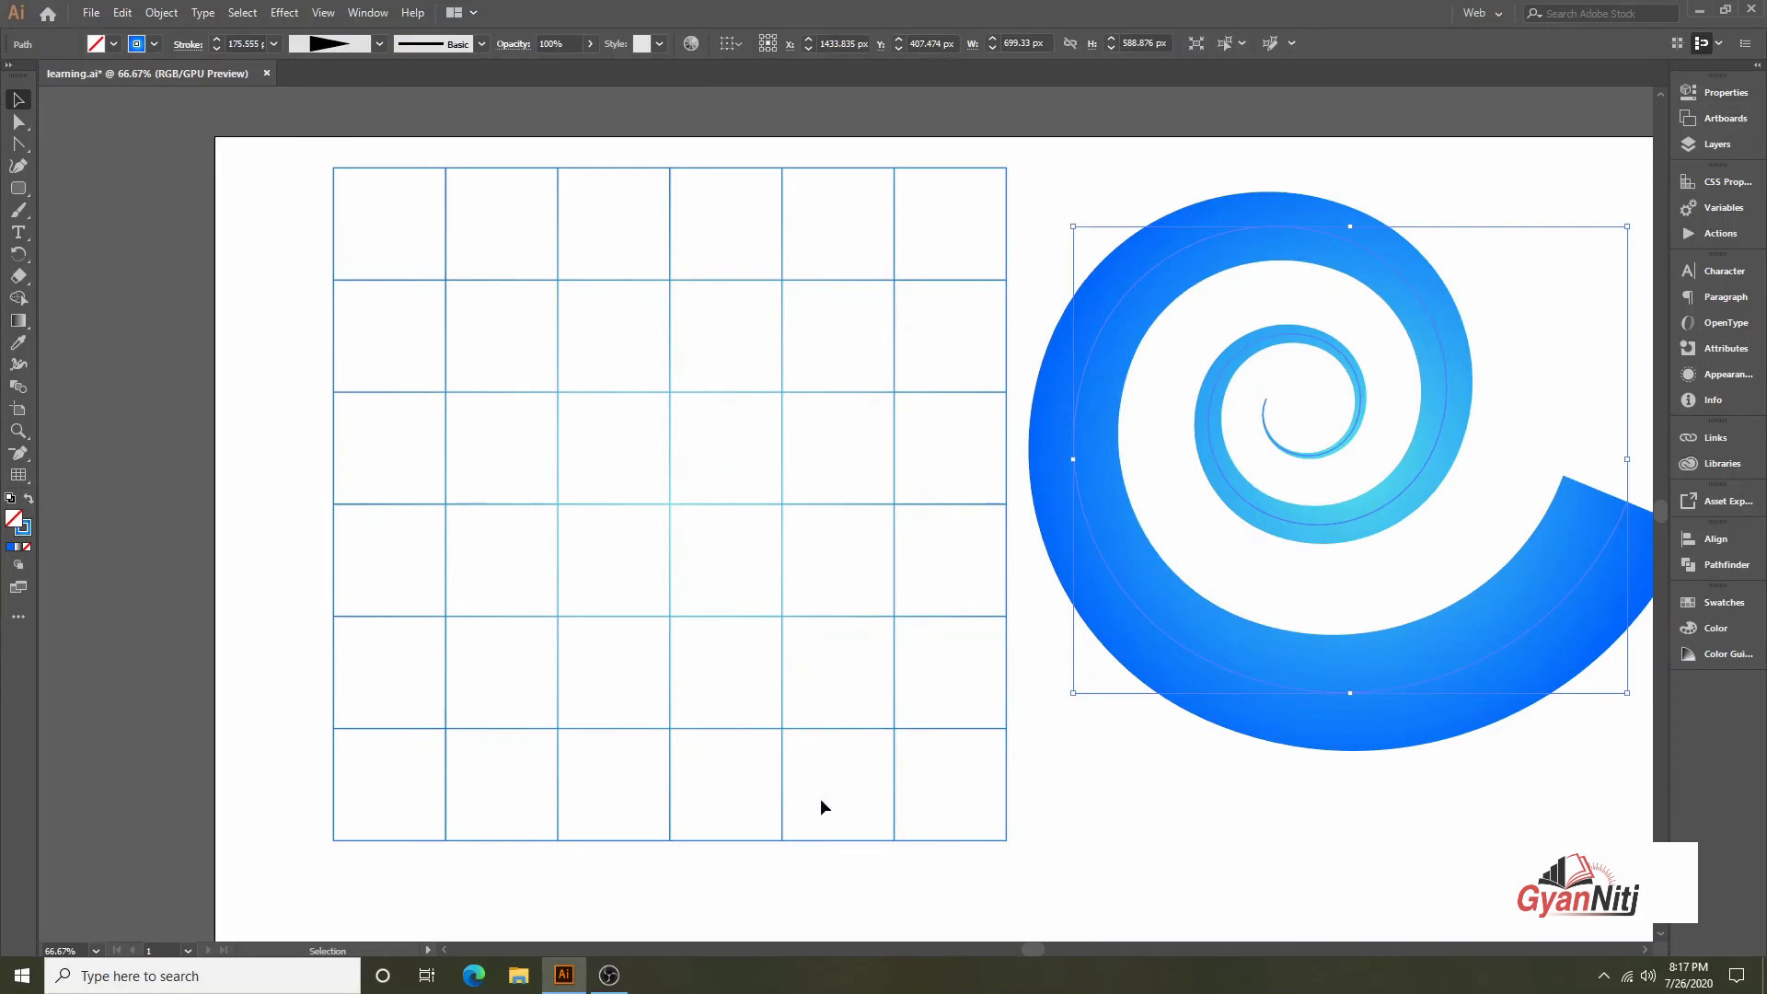
key("ctrl+shift+a")
Draw three adjoining rectangles of different widths snapped to the grid lines
left_click(19, 188)
left_click(69, 178)
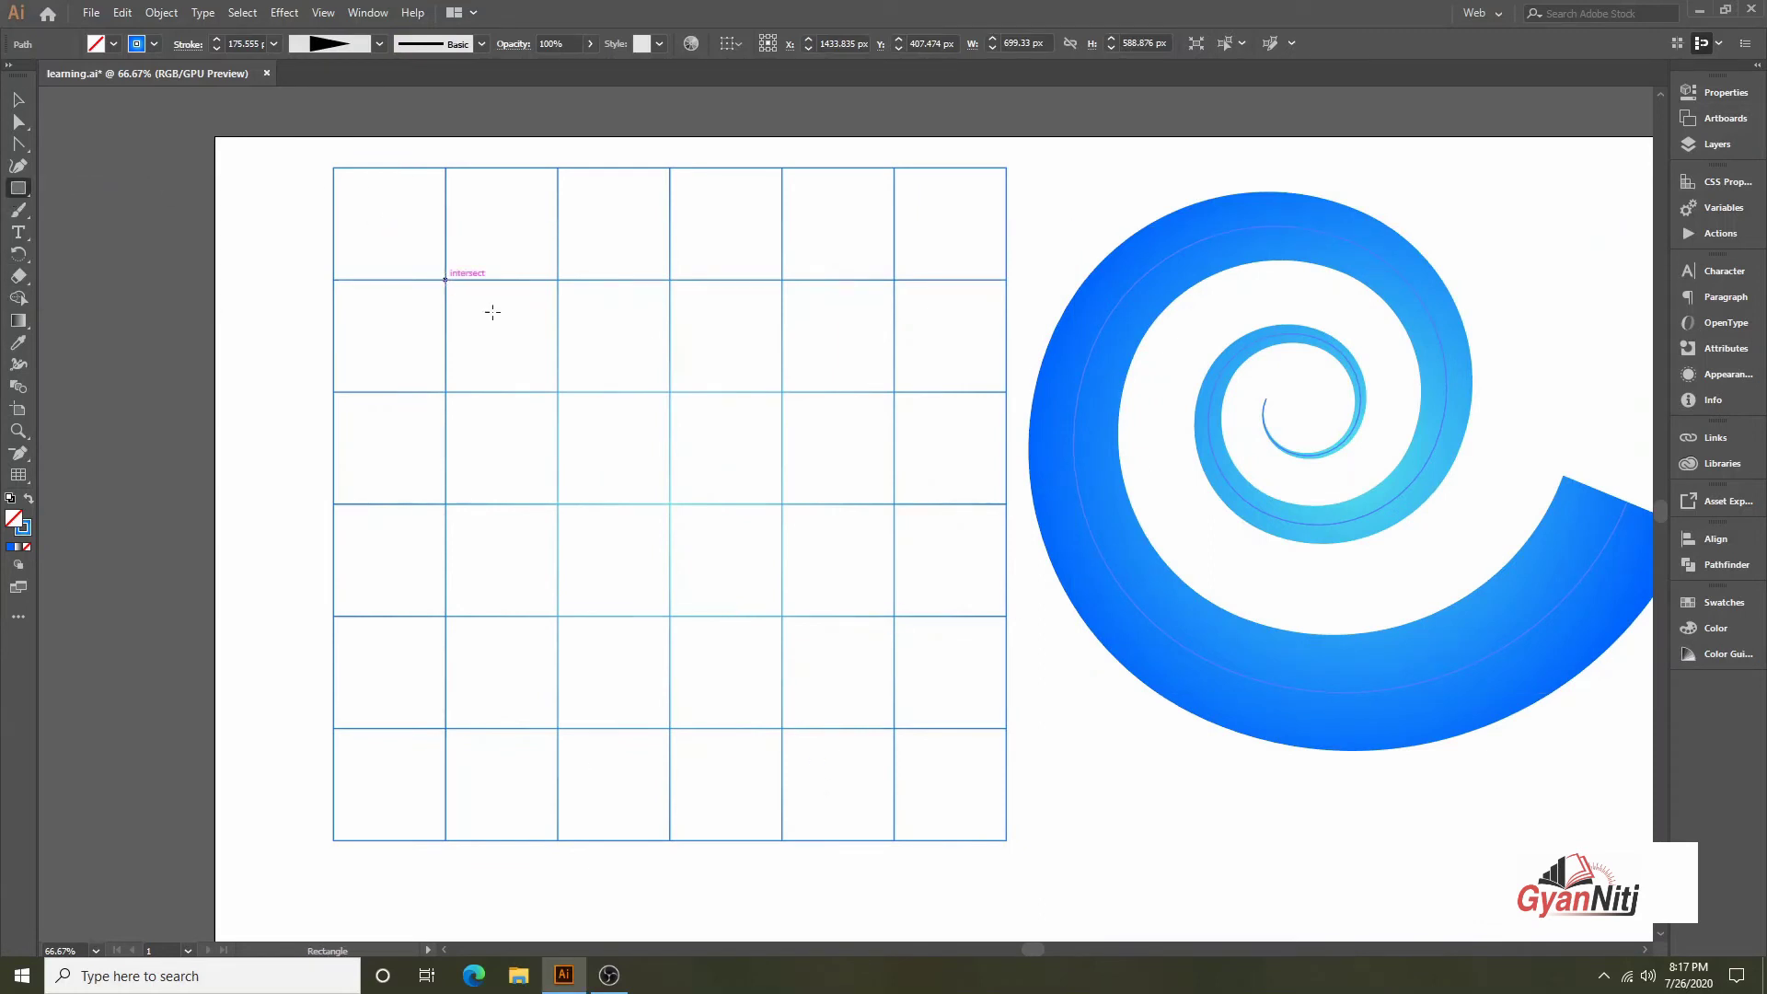
left_click_drag(446, 279, 782, 728)
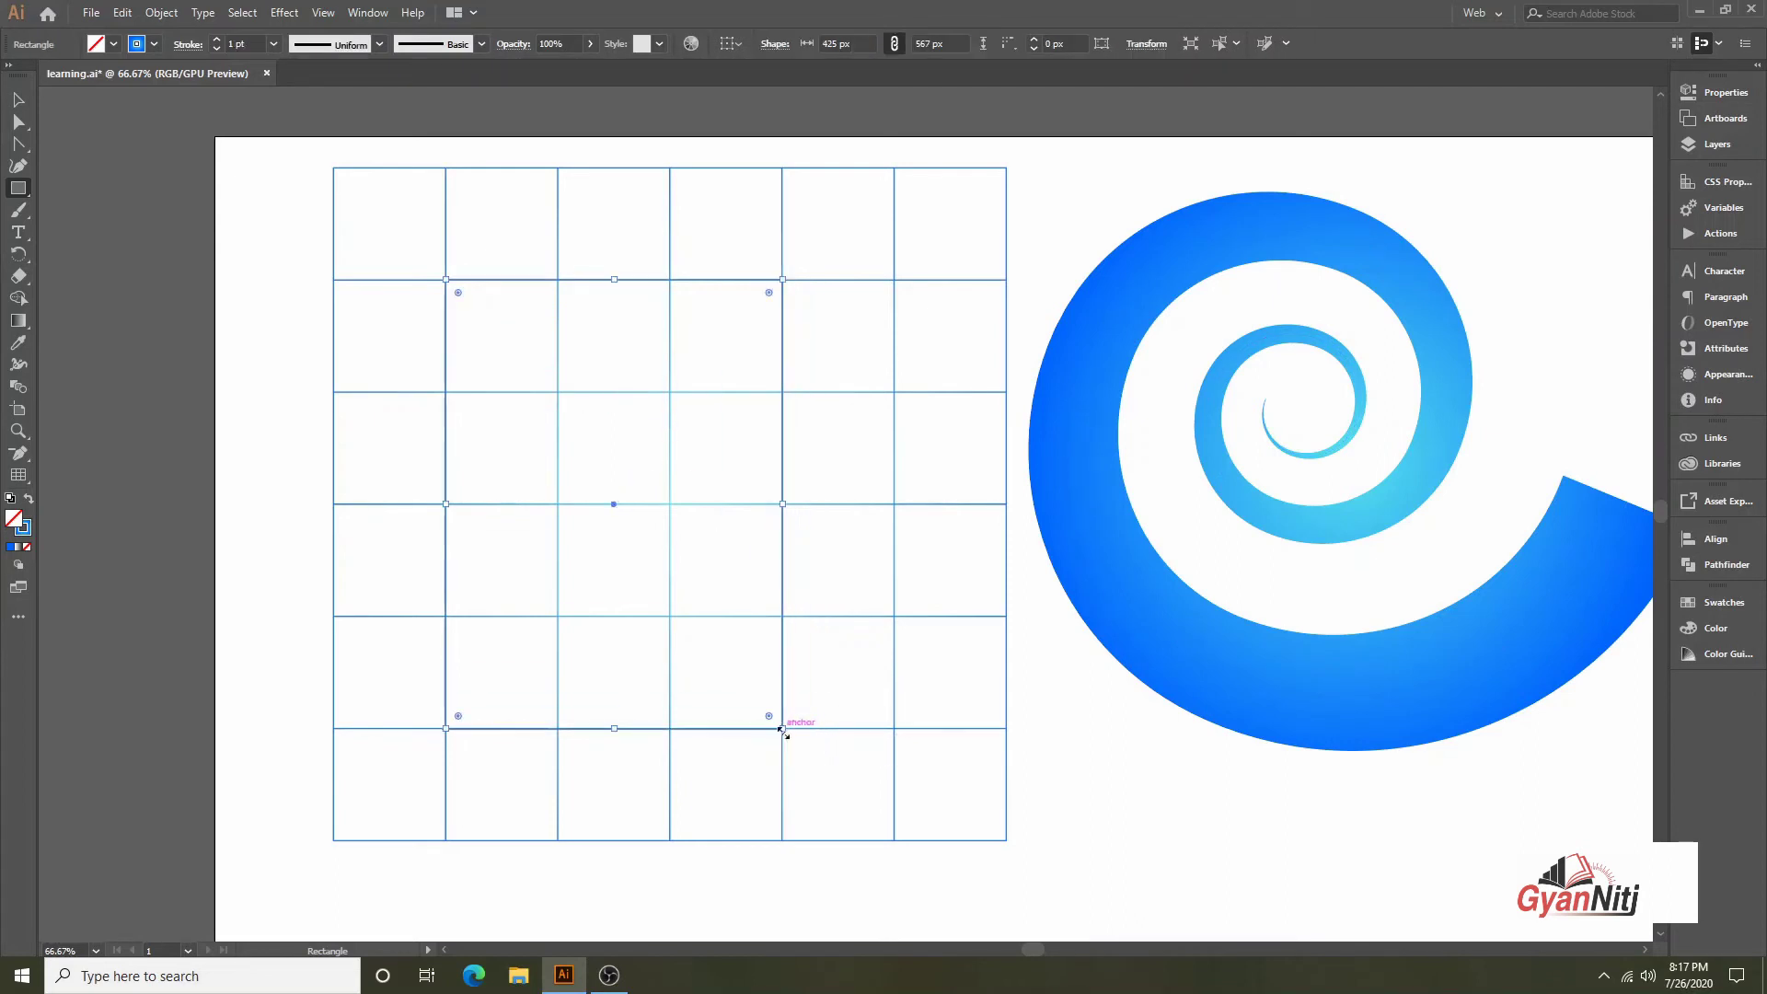
left_click_drag(1005, 279, 782, 728)
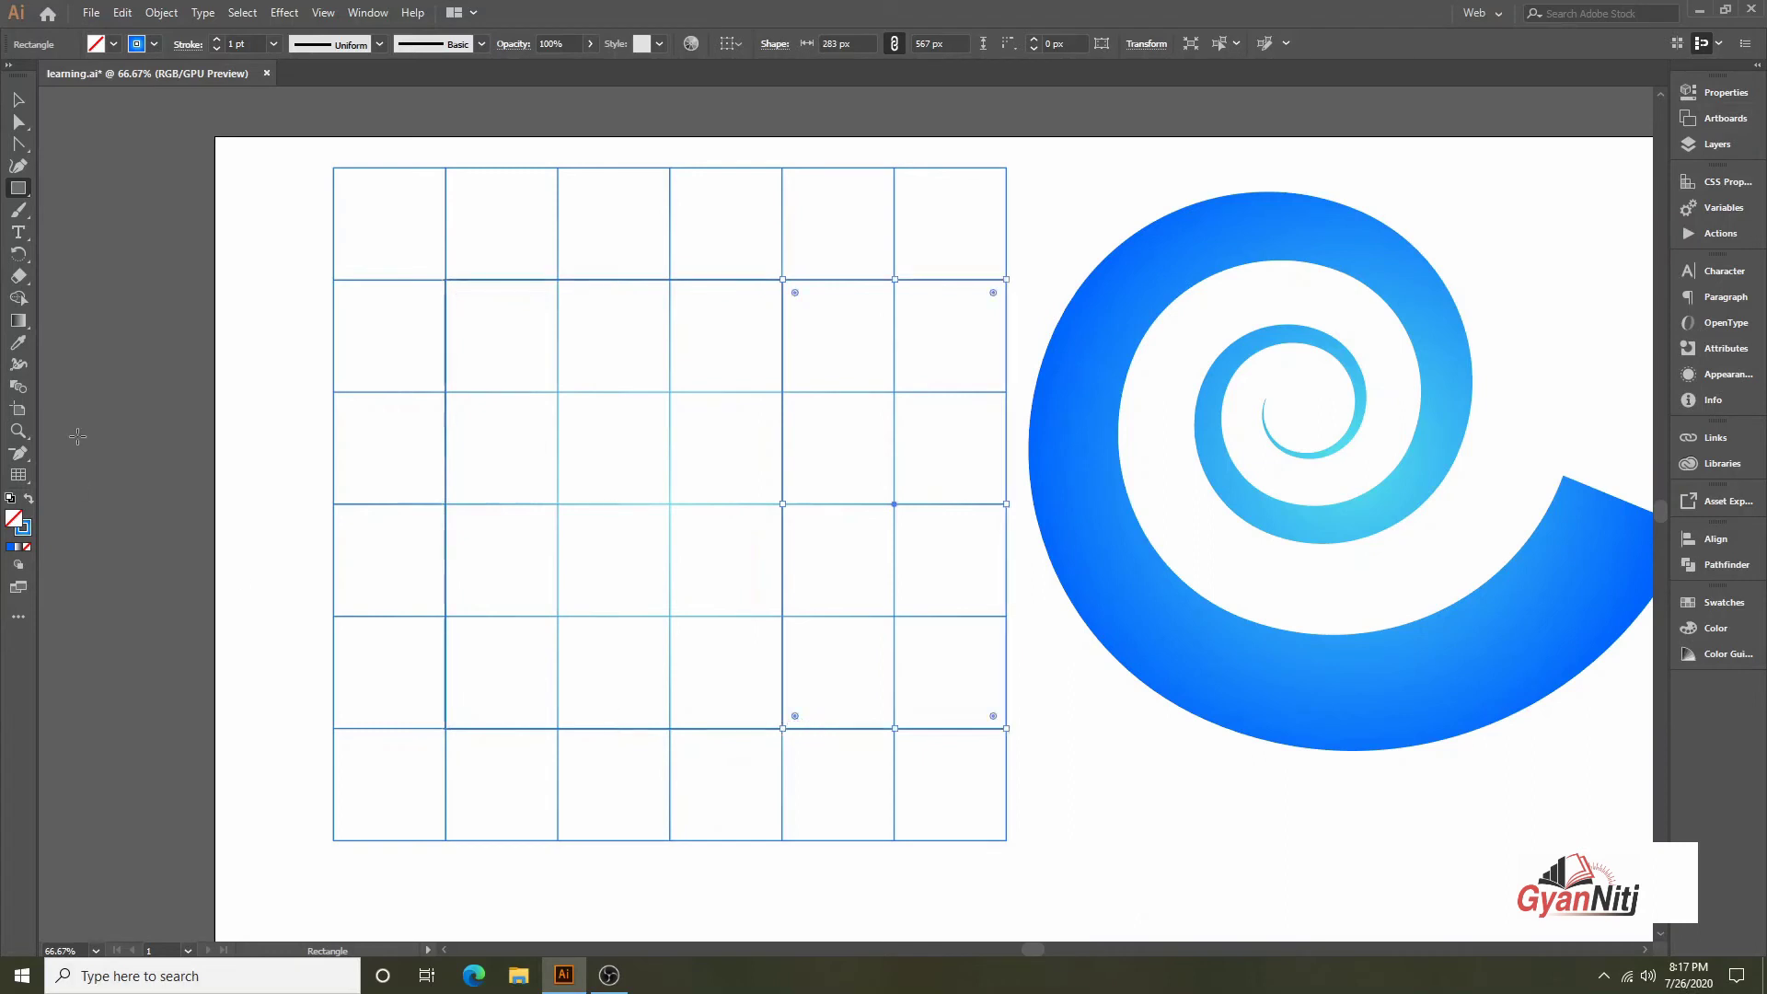
mouse_move(332, 279)
left_mouse_down()
mouse_move(453, 679)
mouse_move(446, 728)
left_mouse_up()
Delete the helper grid, leaving only the three rectangles
left_click(18, 99)
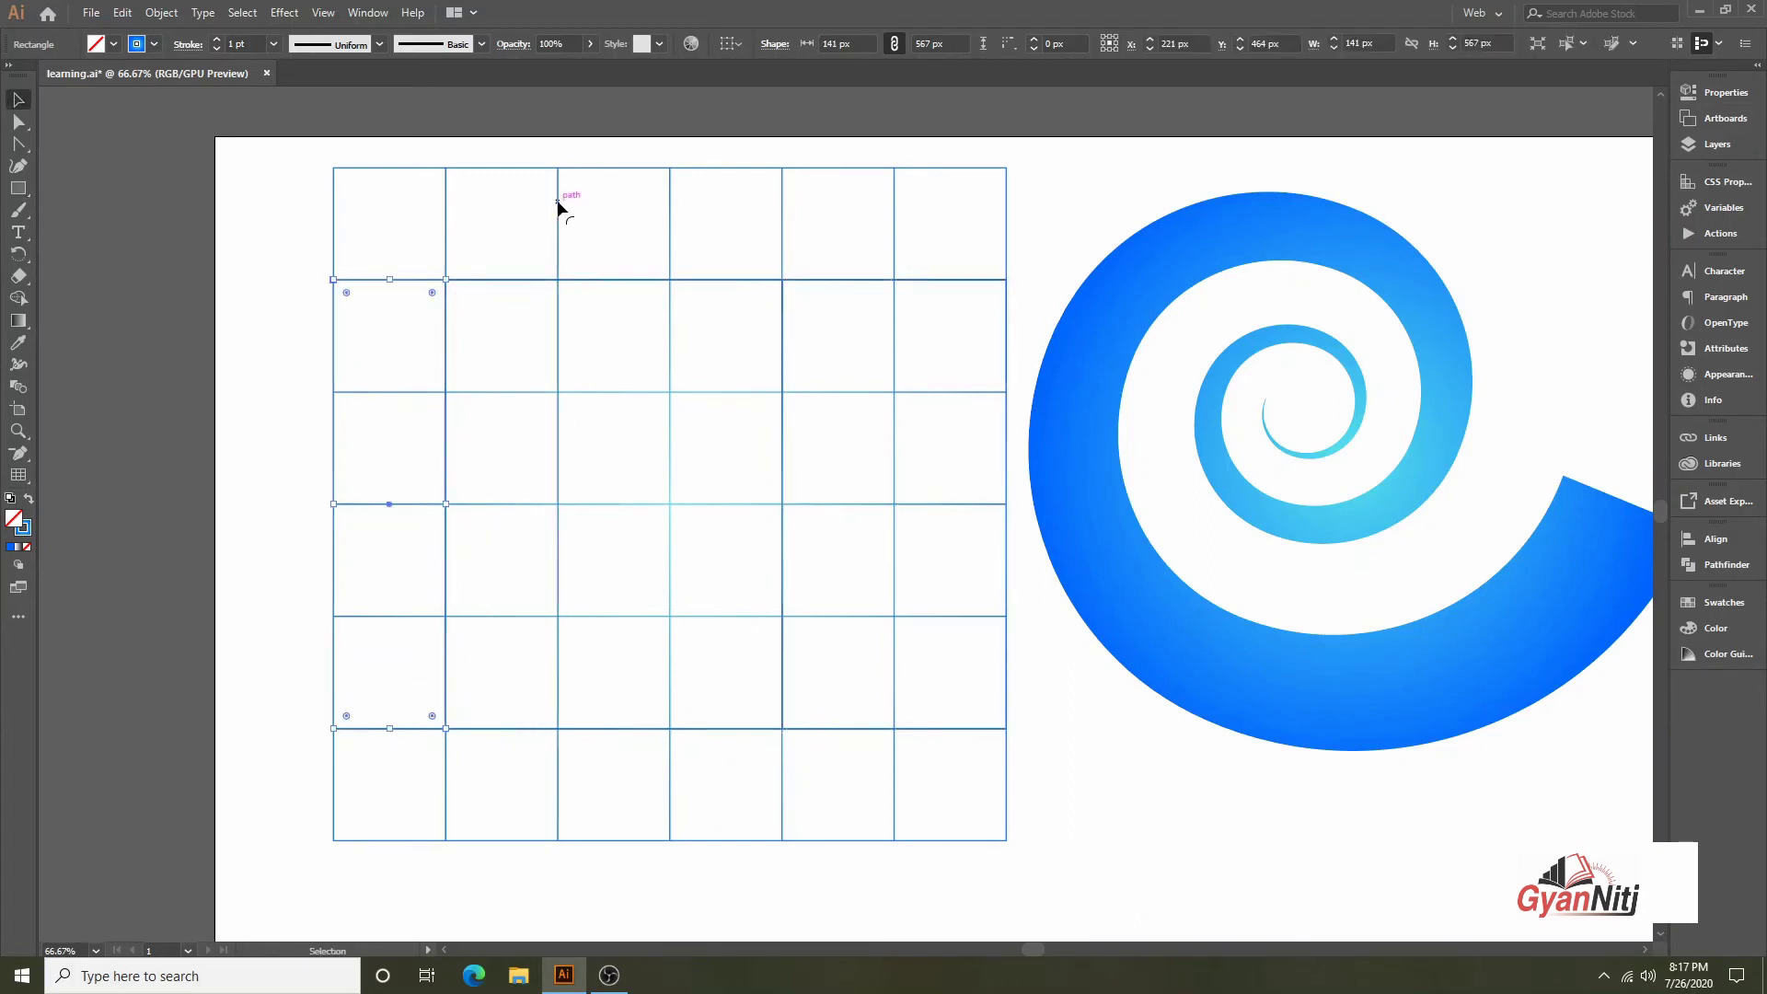
left_click(560, 205)
key("Delete")
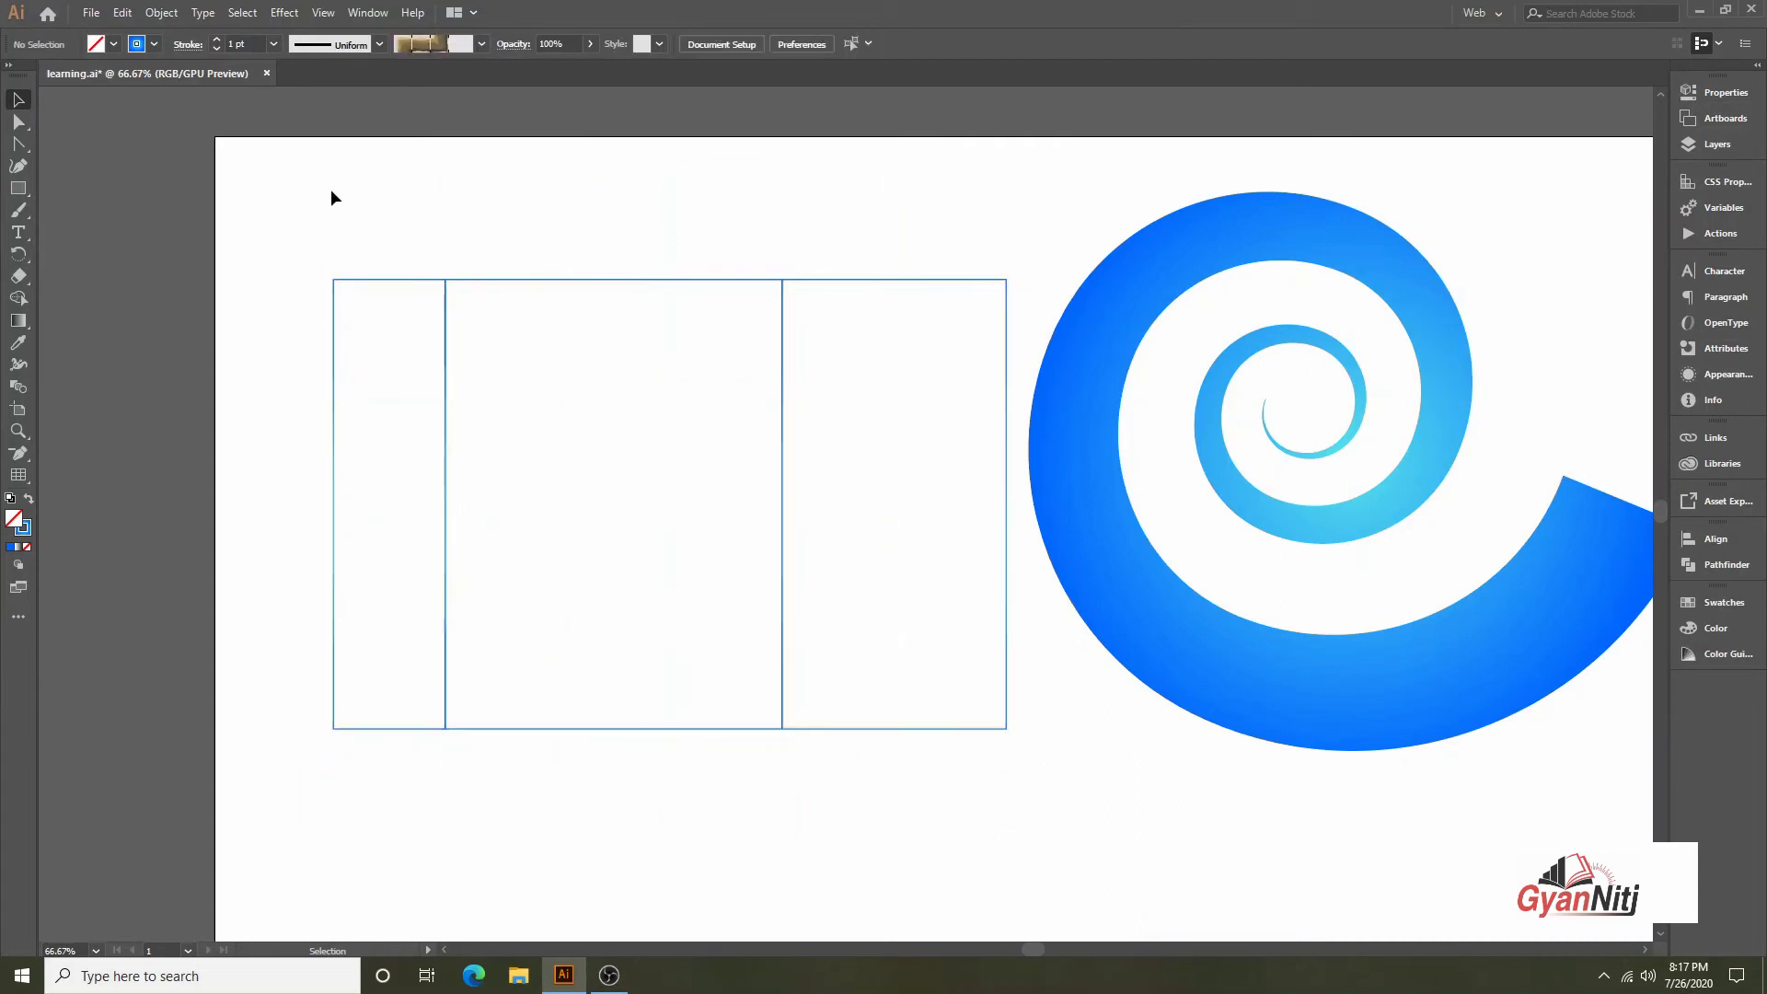
left_click_drag(333, 198, 819, 793)
left_click(721, 846)
Give the middle rectangle the blue gradient and fill the right and left rectangles solid blue
left_click(515, 286)
left_click(29, 498)
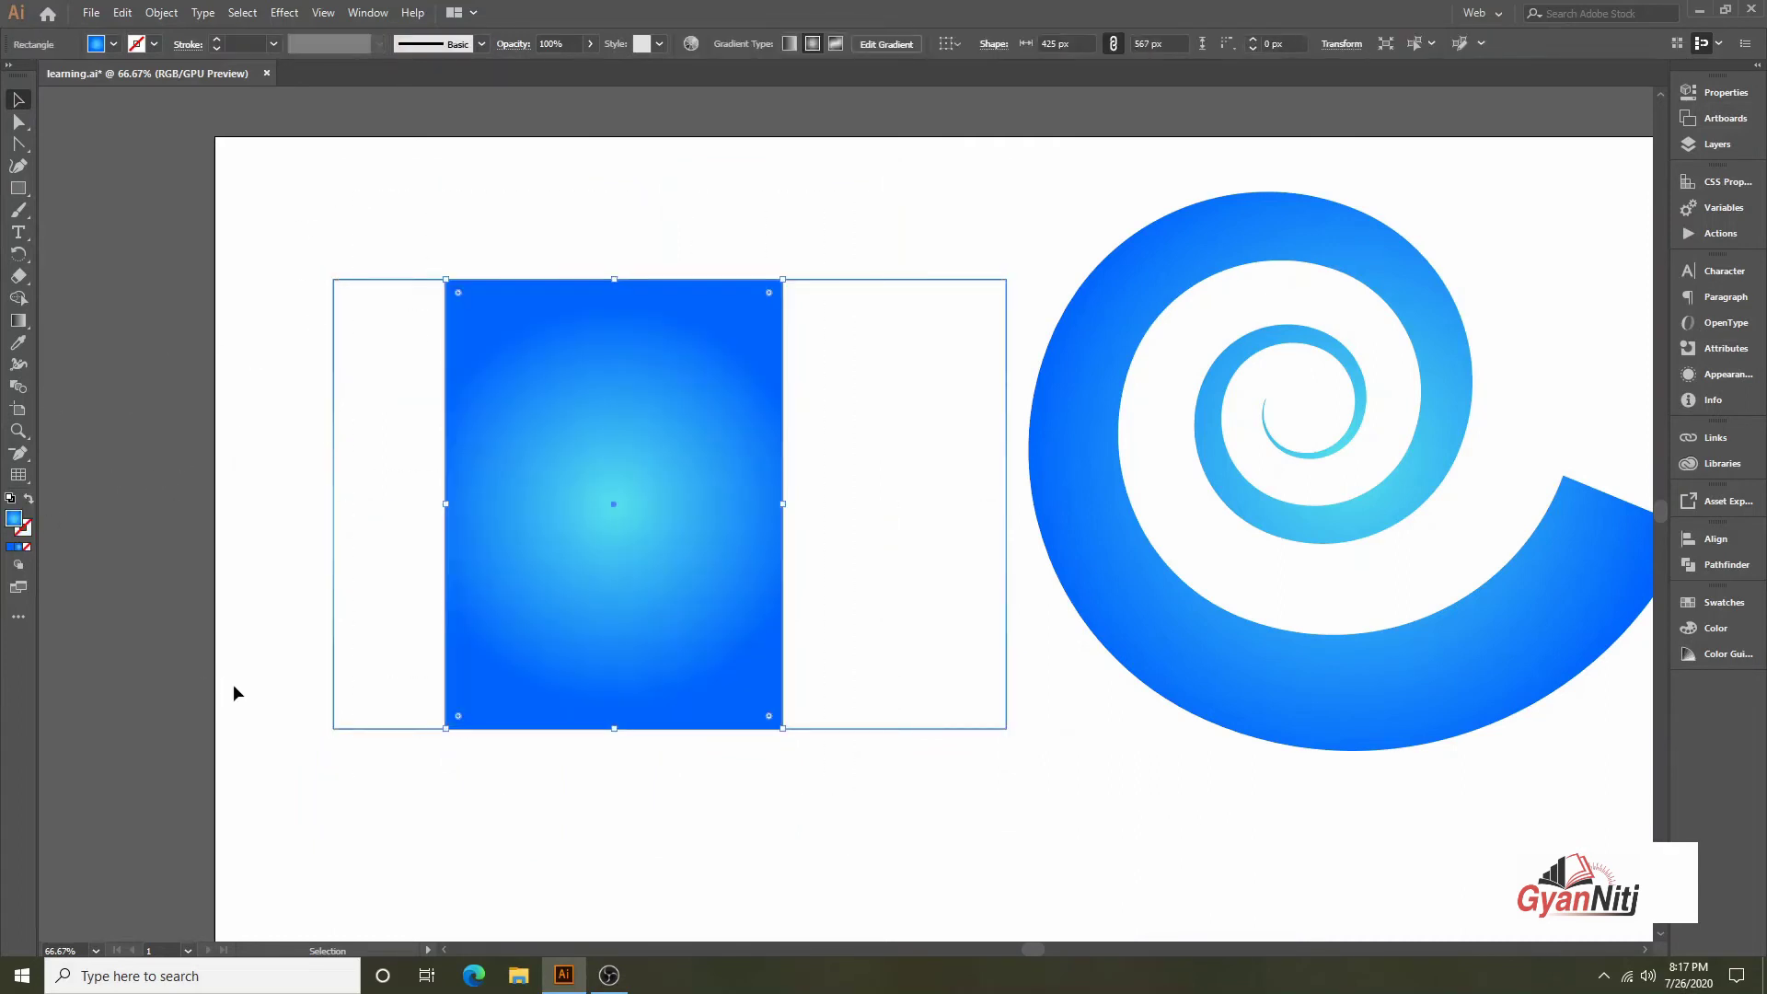
left_click(669, 847)
left_click(927, 728)
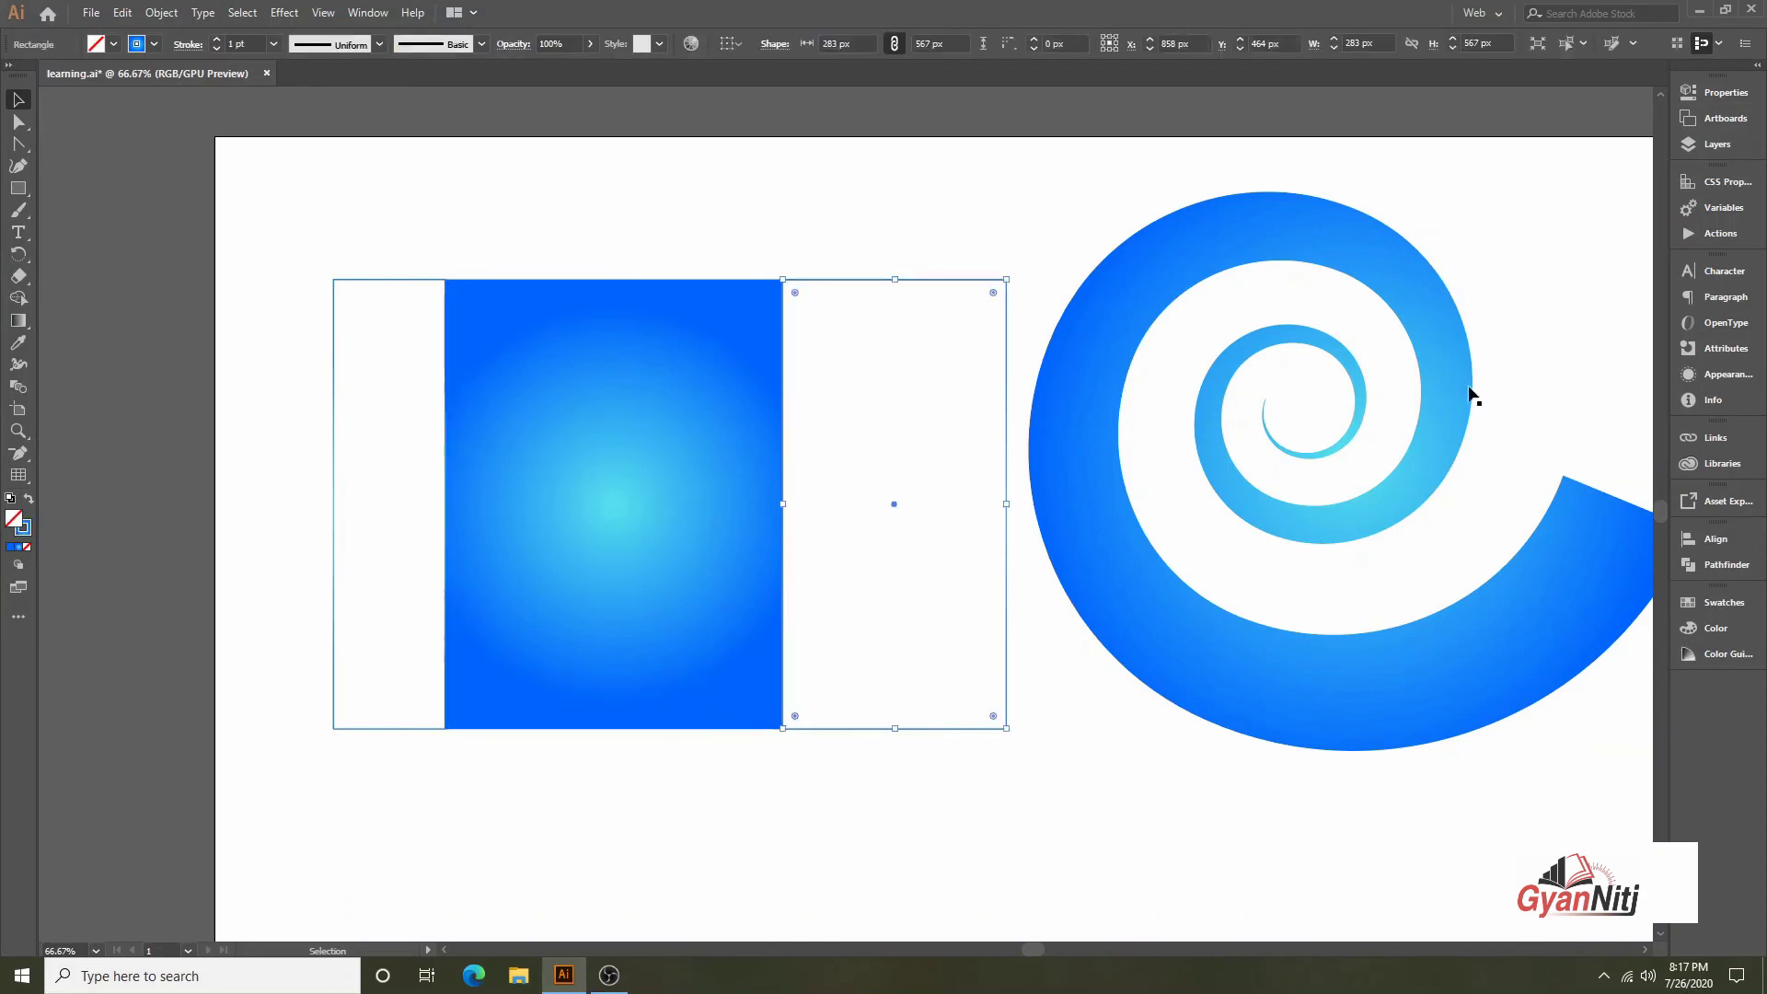
left_click(10, 547)
left_click(394, 825)
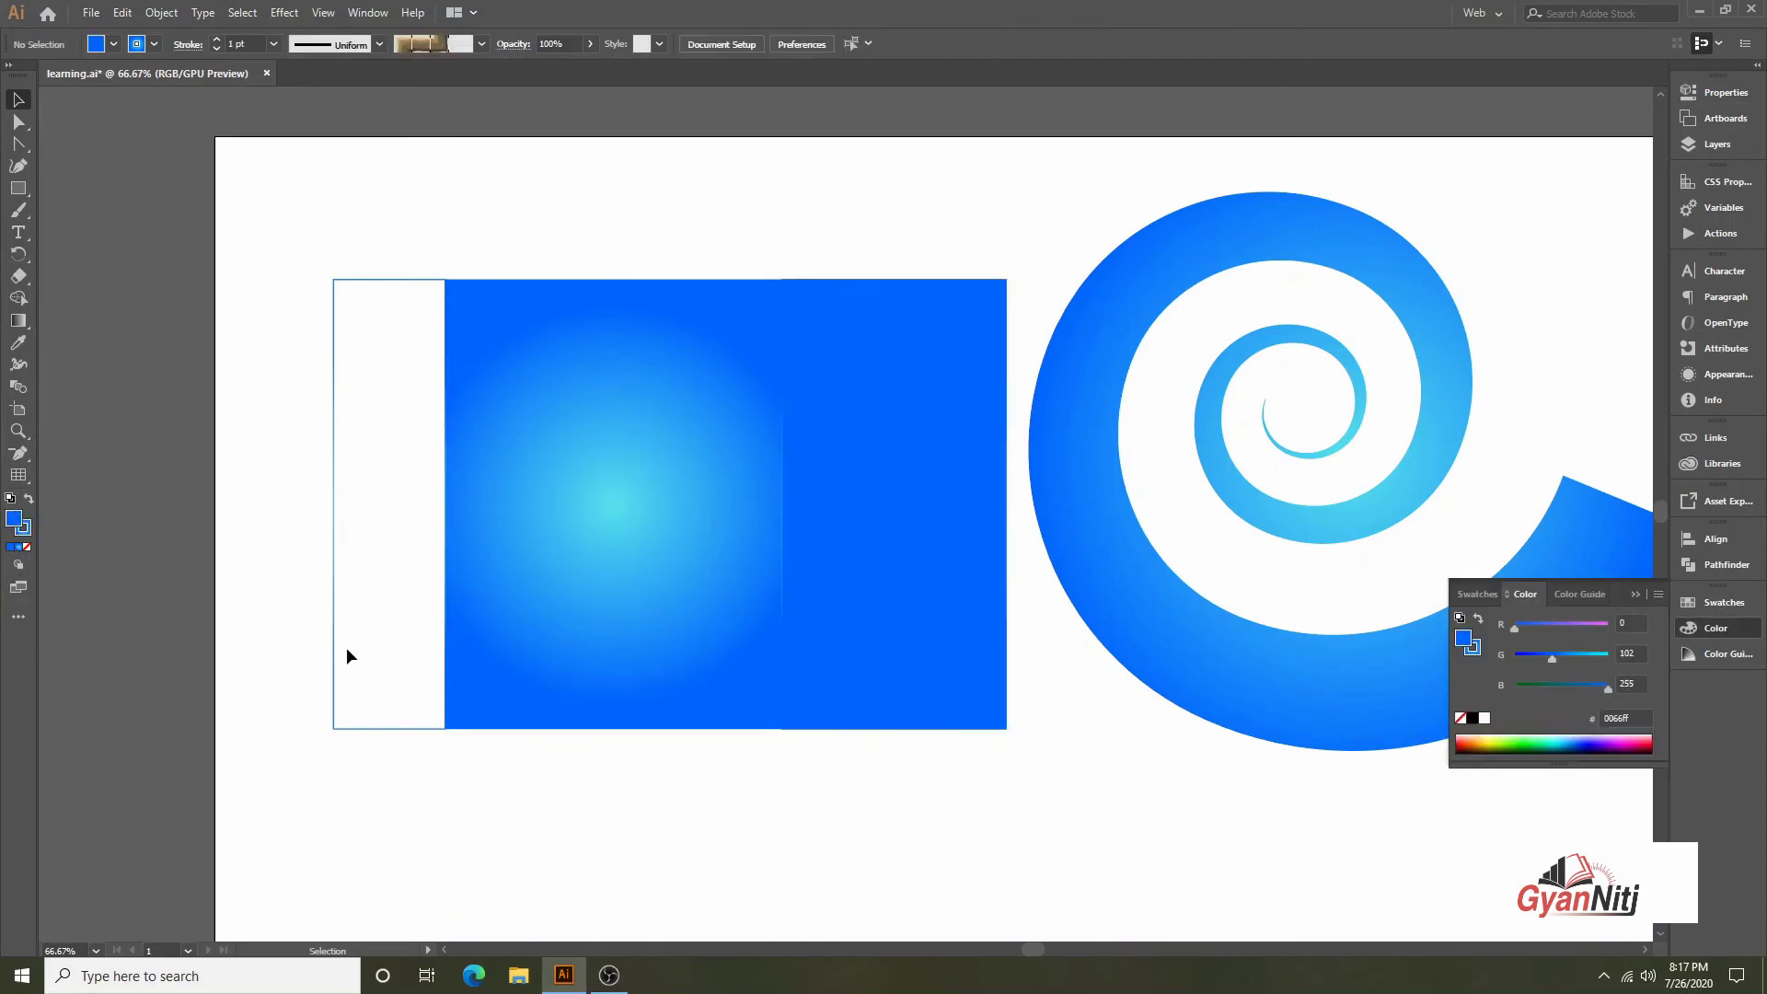
left_click(346, 648)
left_click(14, 547)
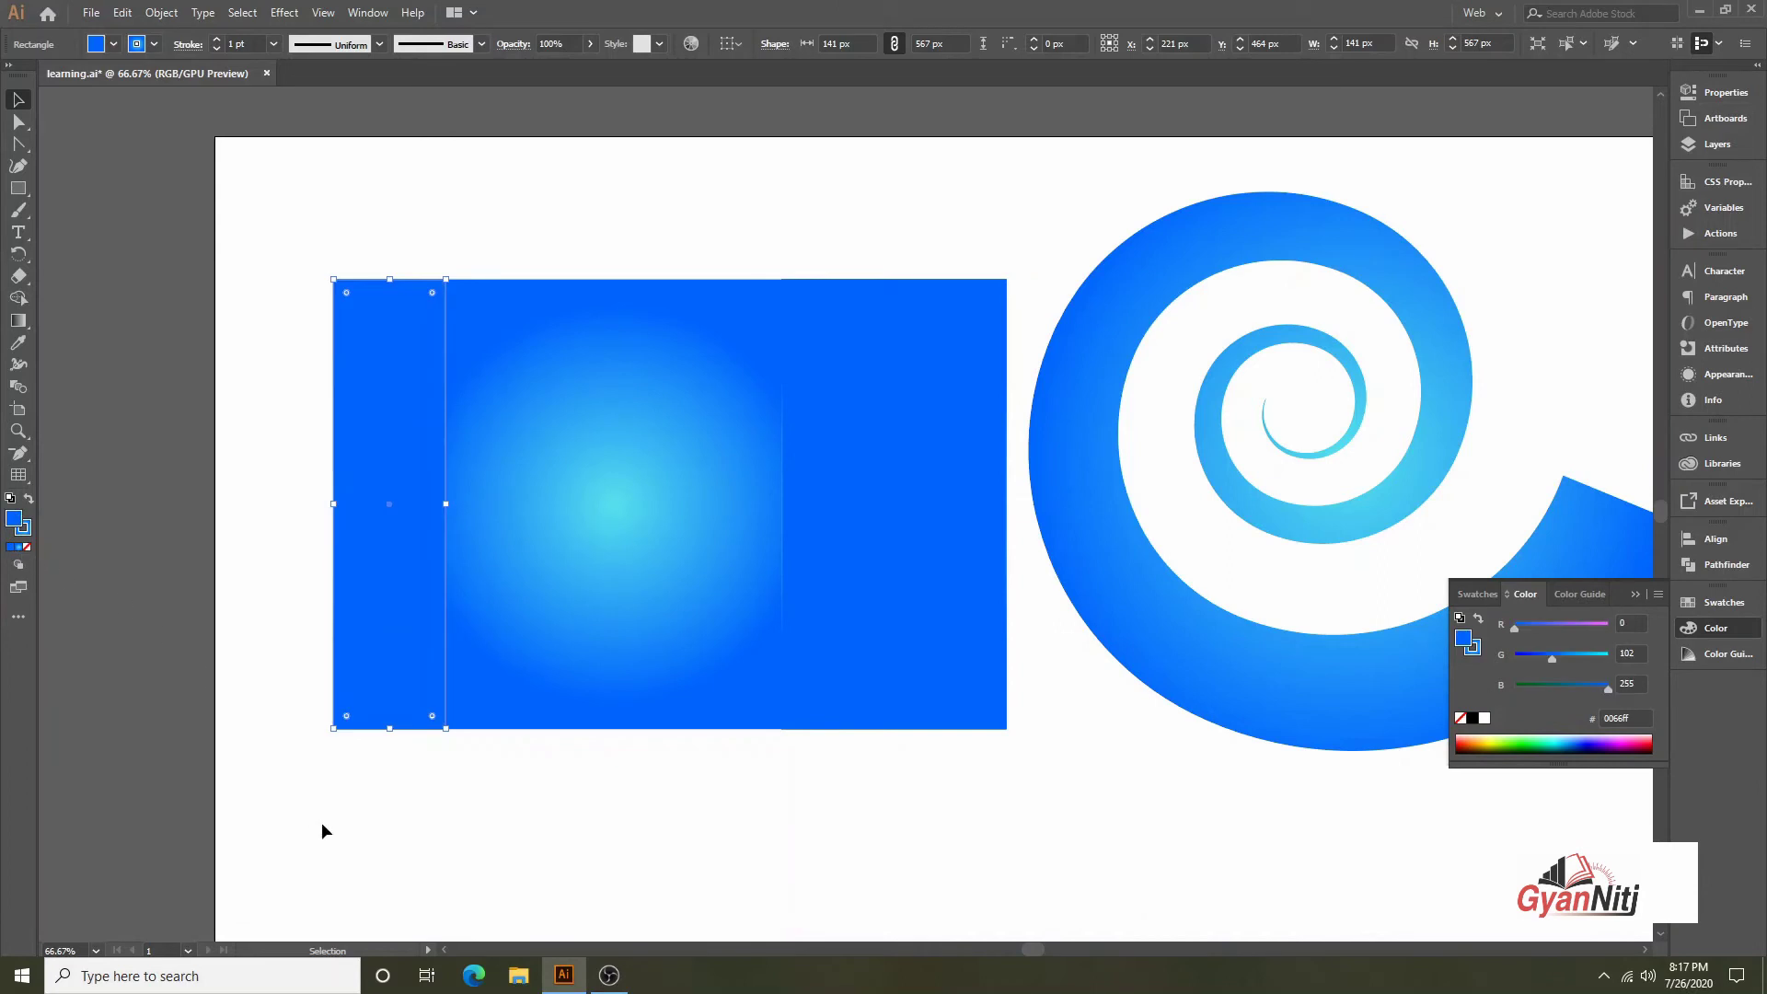
left_click(322, 821)
Check each rectangle's outline colour by selecting them in turn
left_click(476, 678)
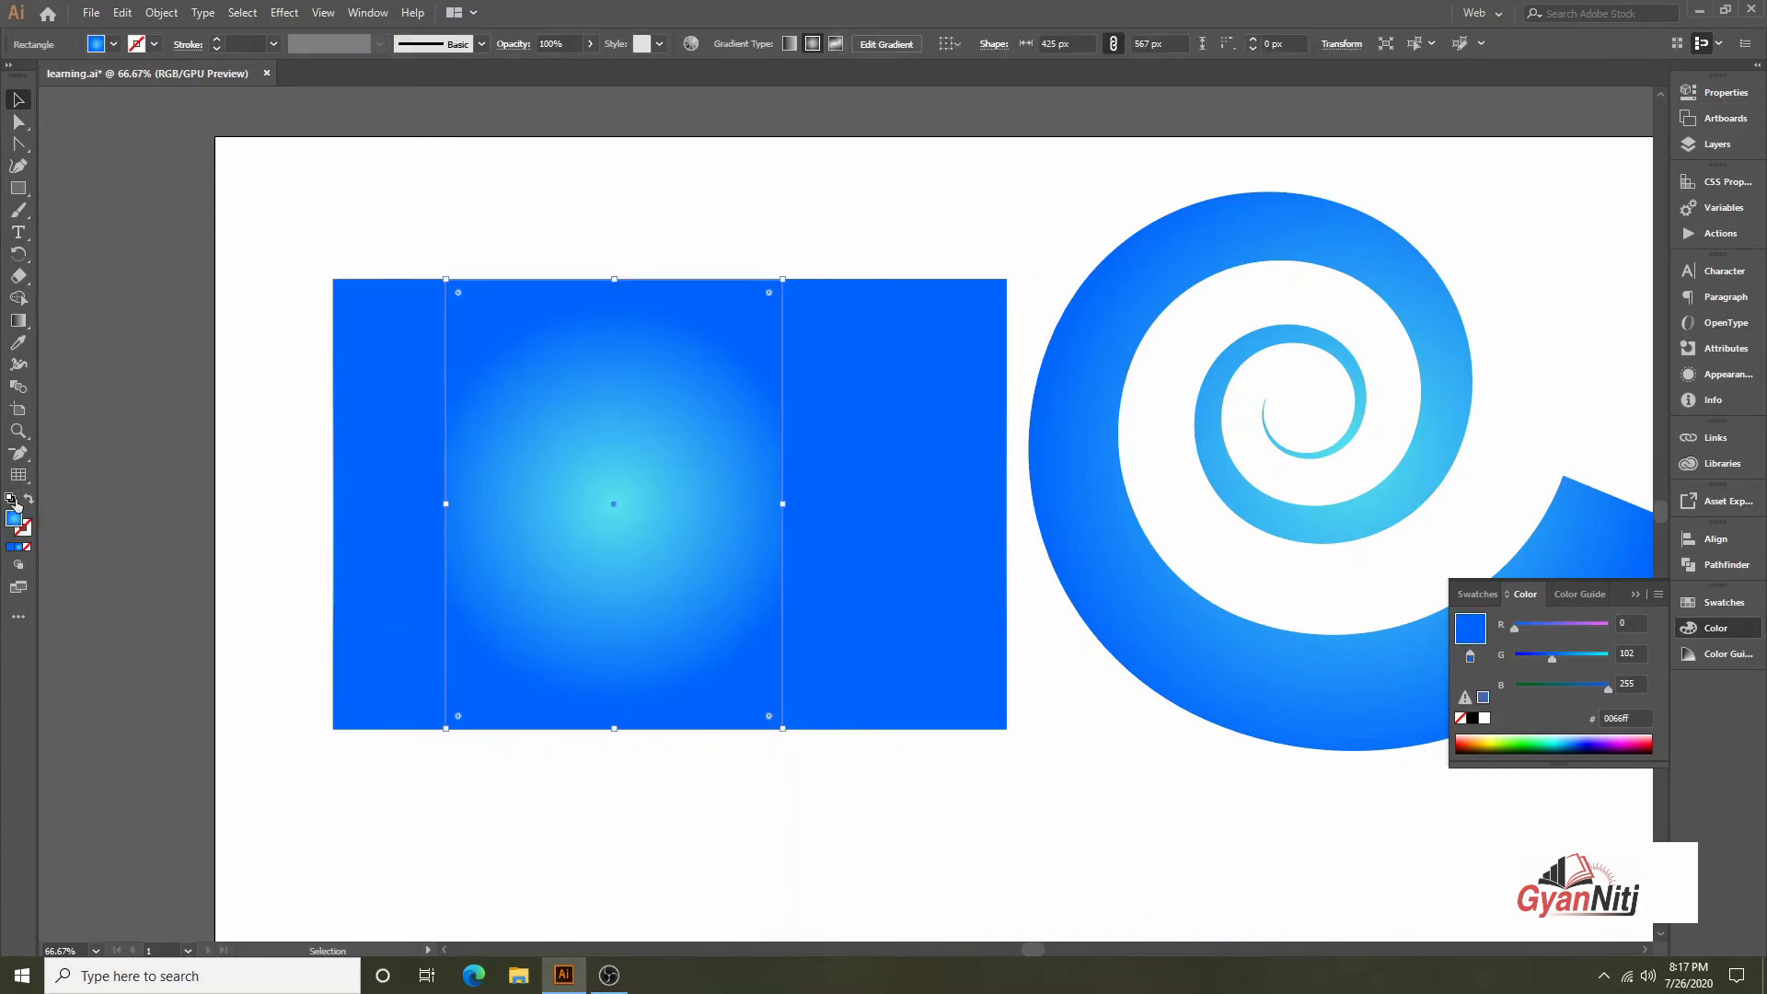
left_click(26, 530)
left_click(394, 600)
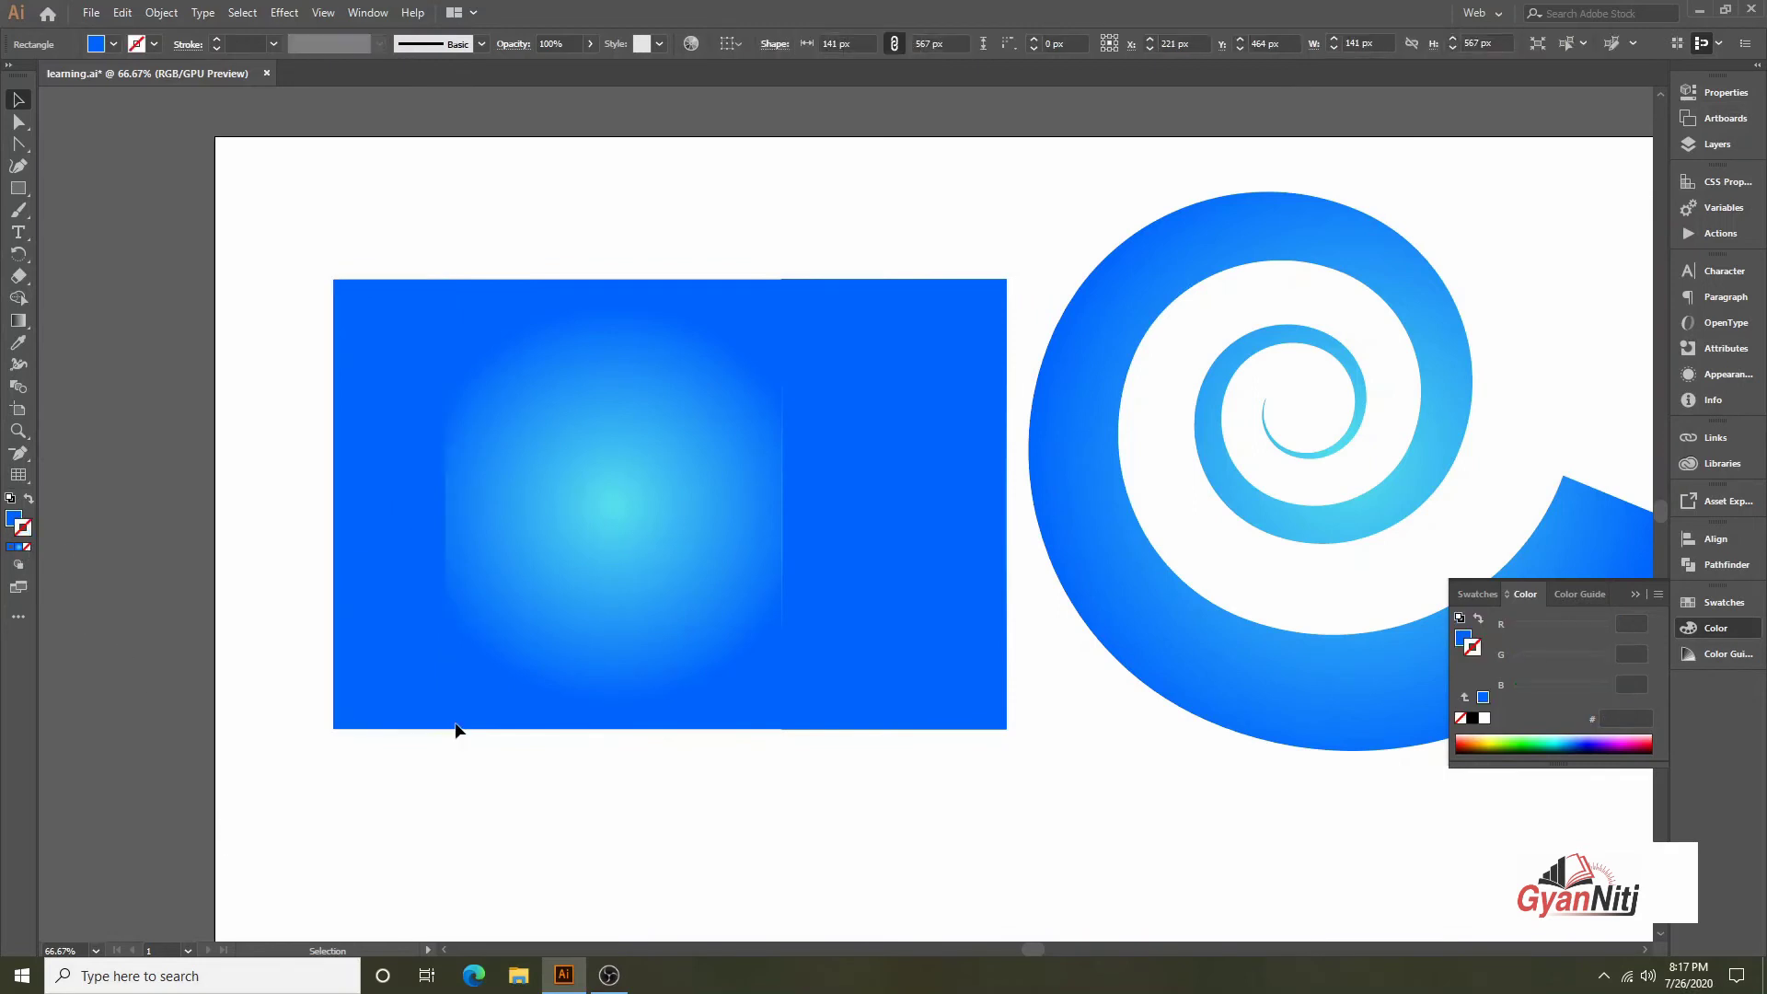
left_click(875, 519)
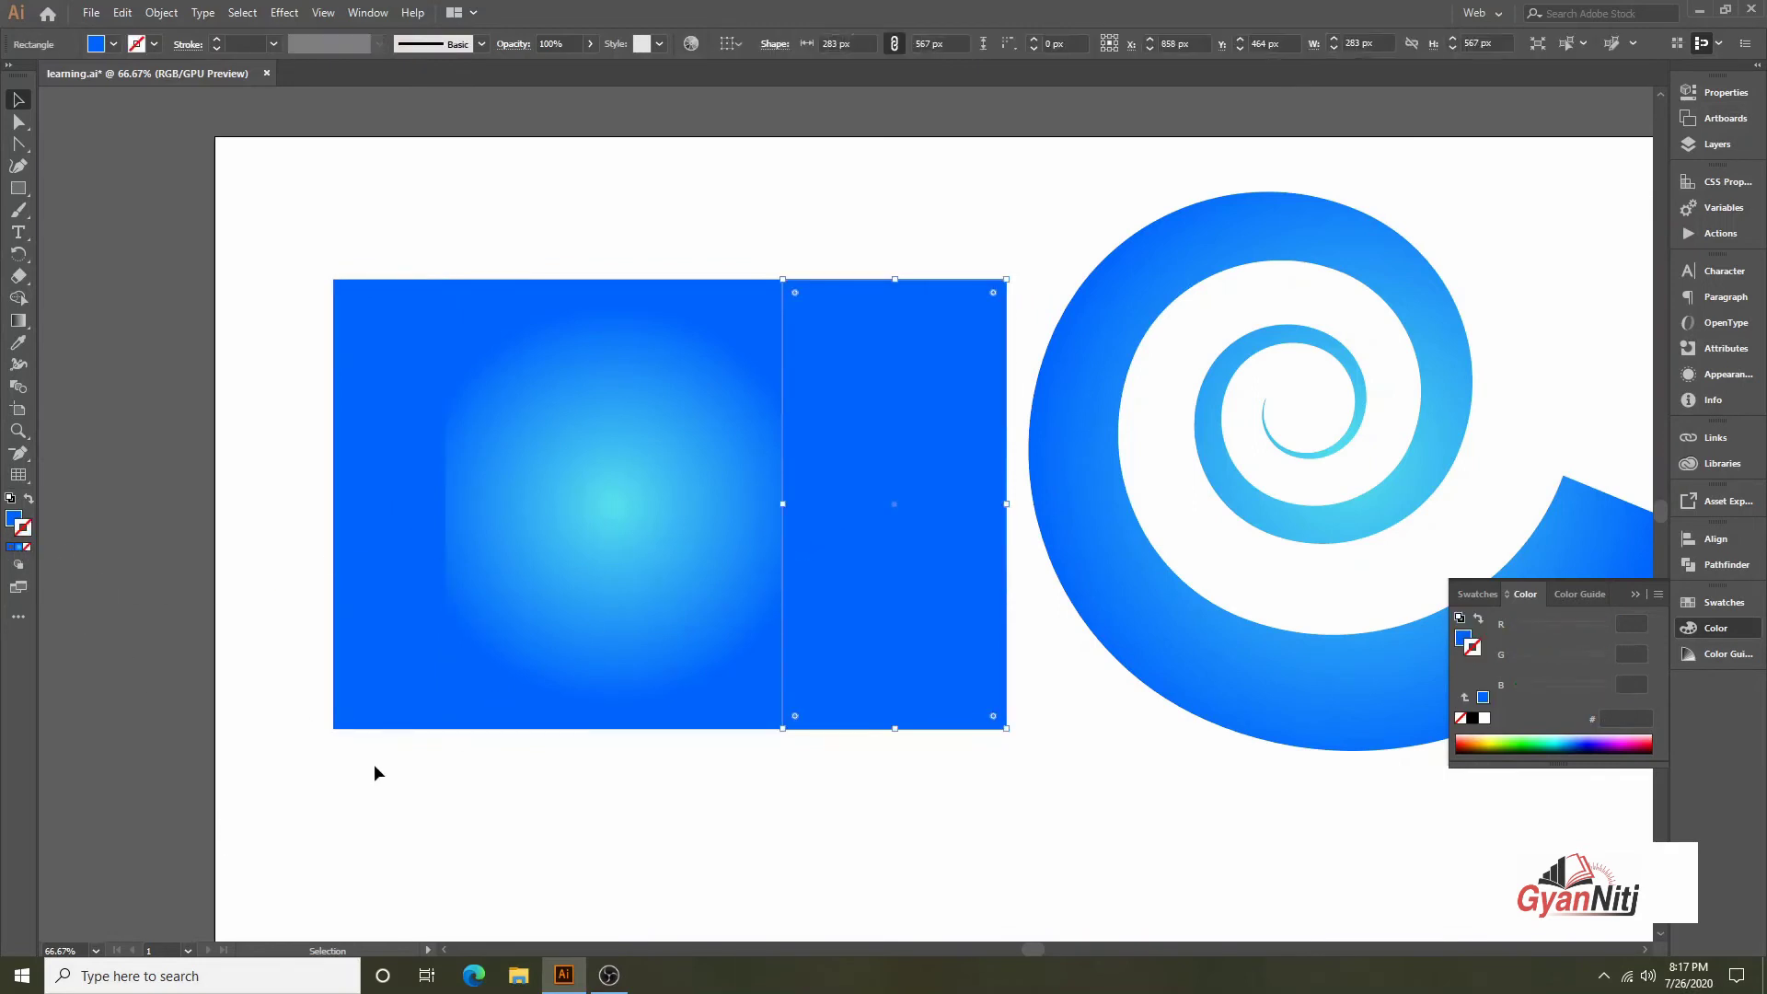
left_click(635, 757)
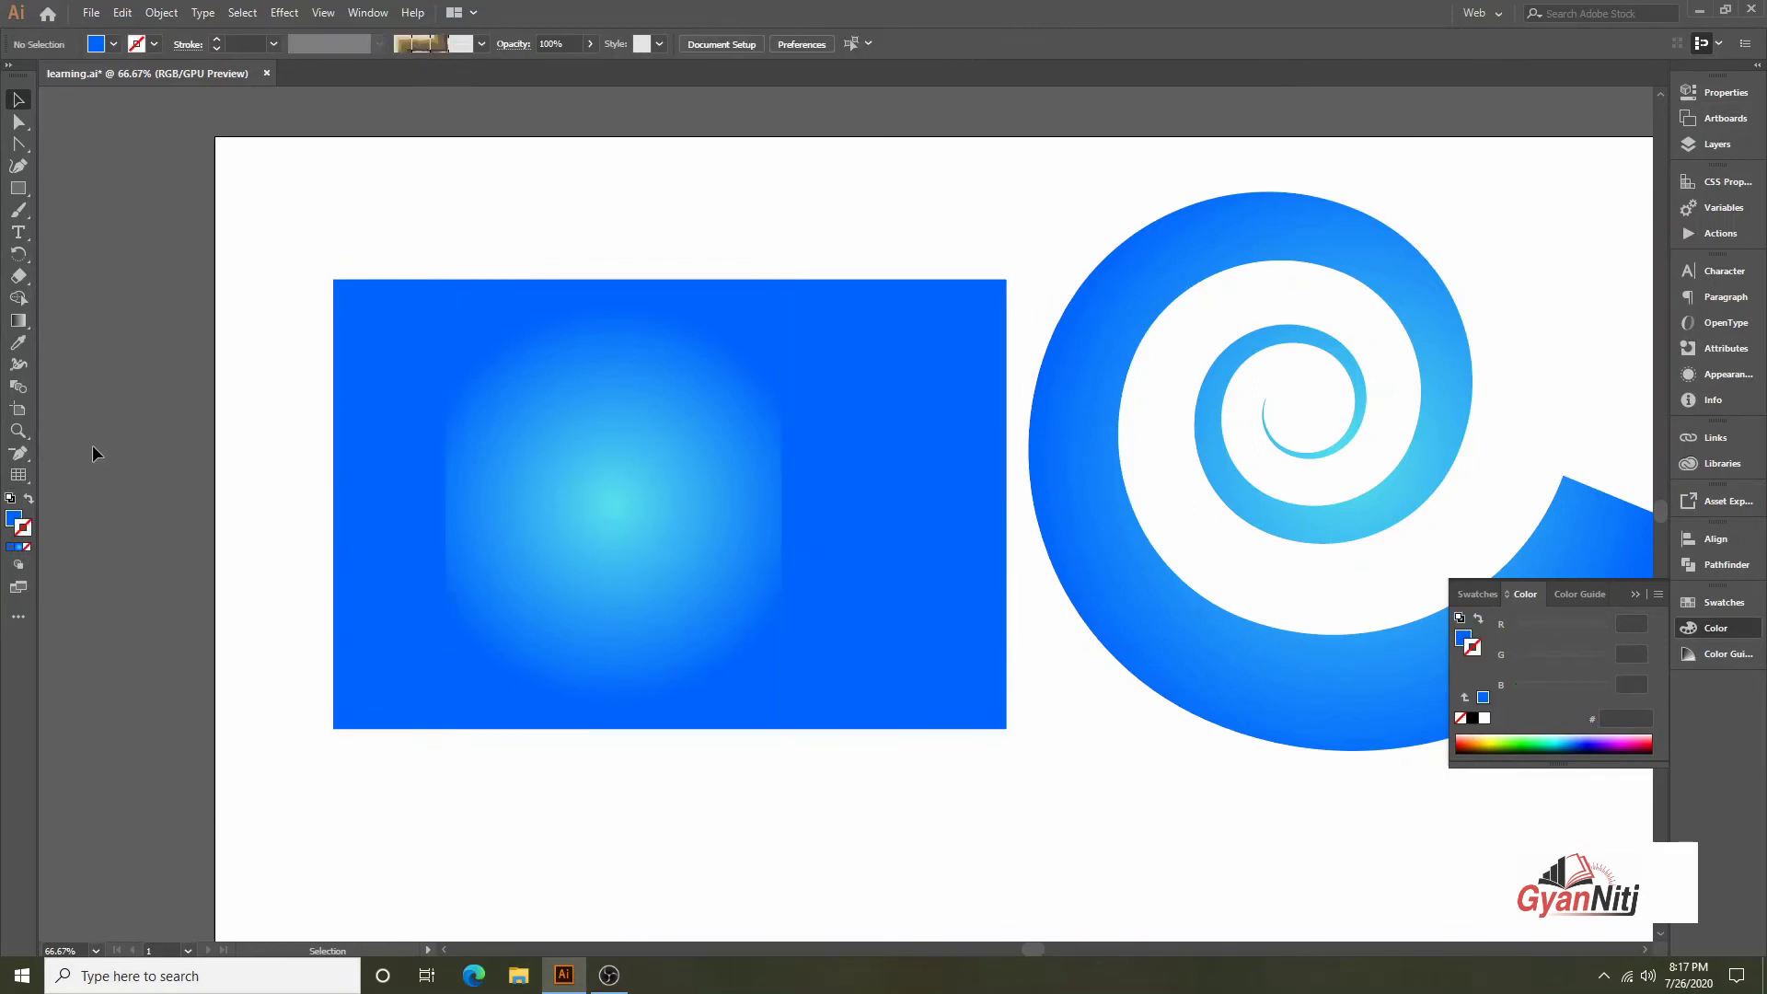
left_click(18, 475)
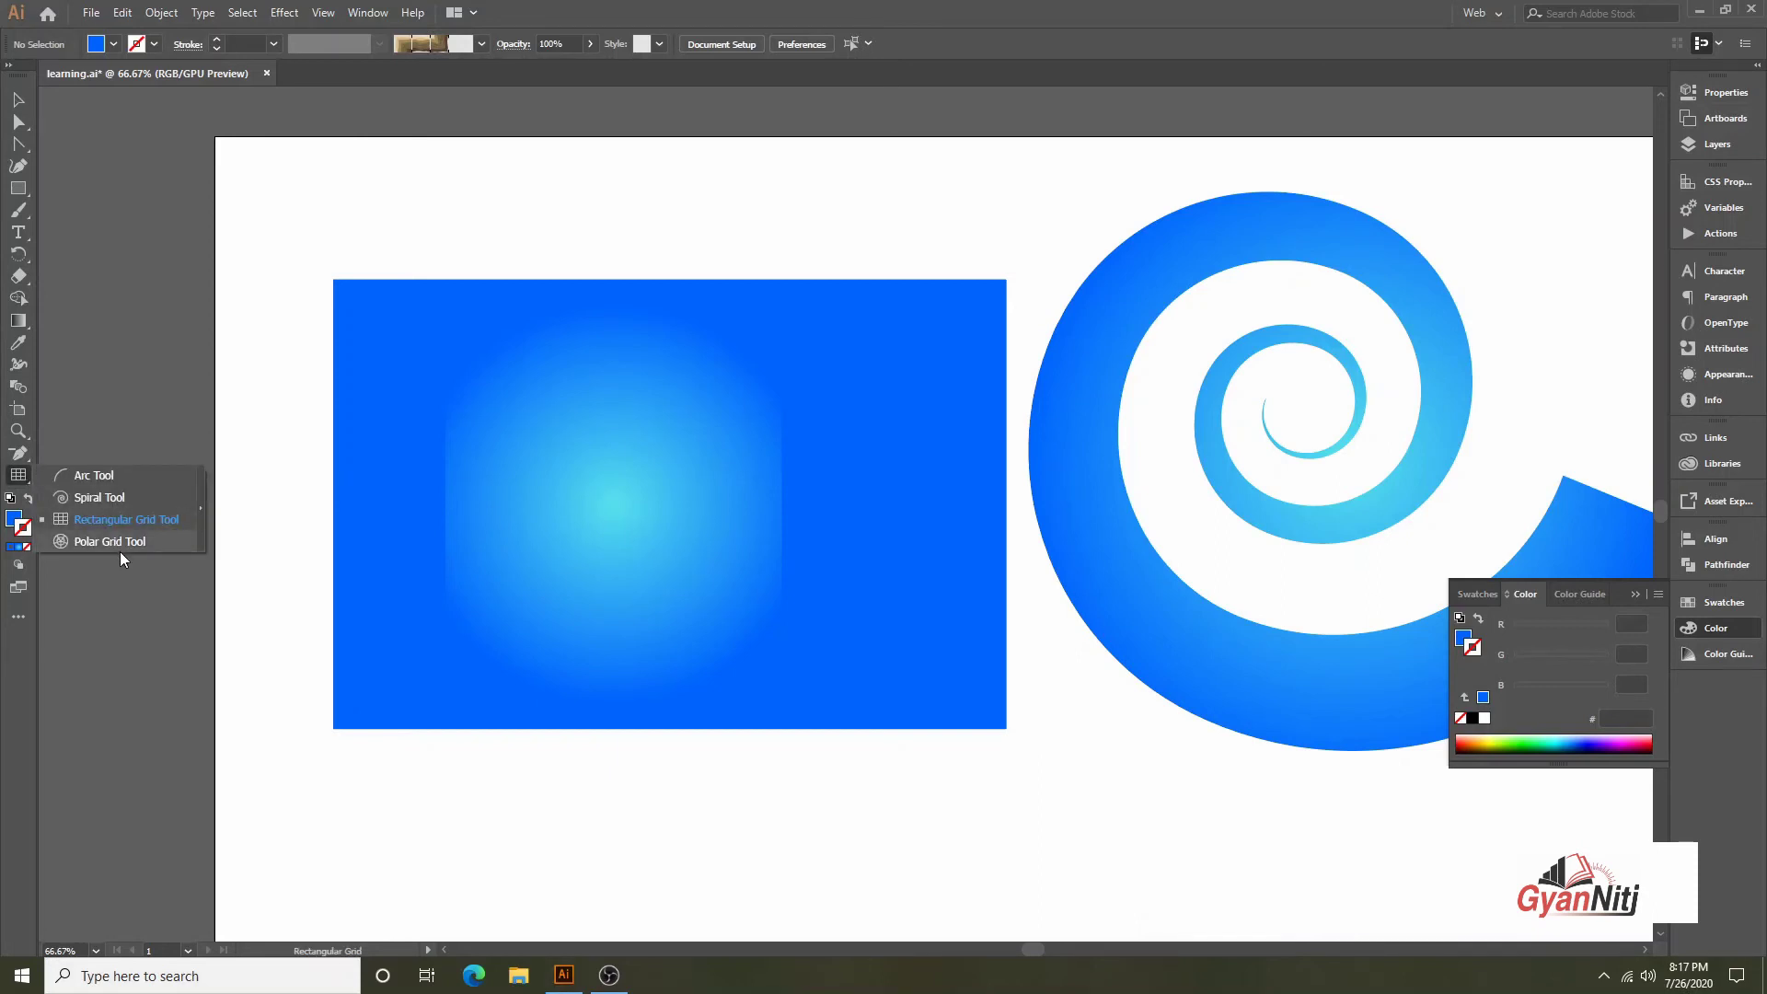
Delete the blue rectangle block and the spiral
left_click(119, 550)
scroll(761, 495, "up", 1)
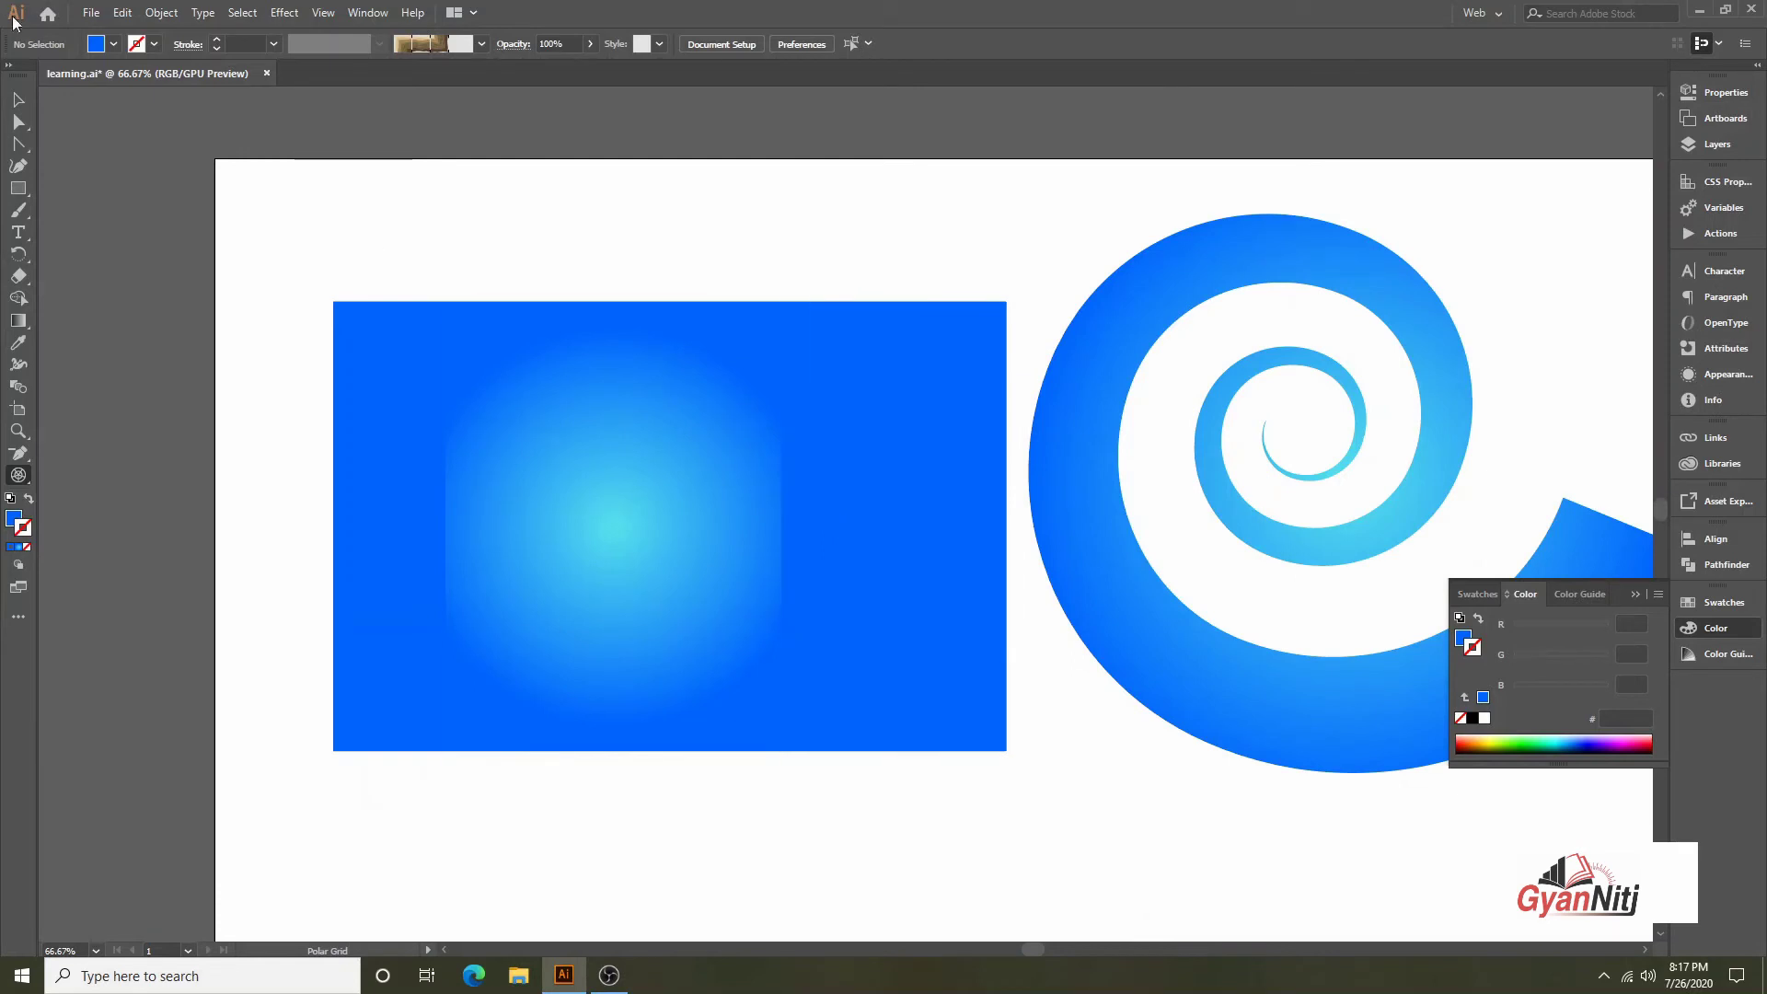
key("v")
left_click_drag(288, 402, 1299, 792)
key("Delete")
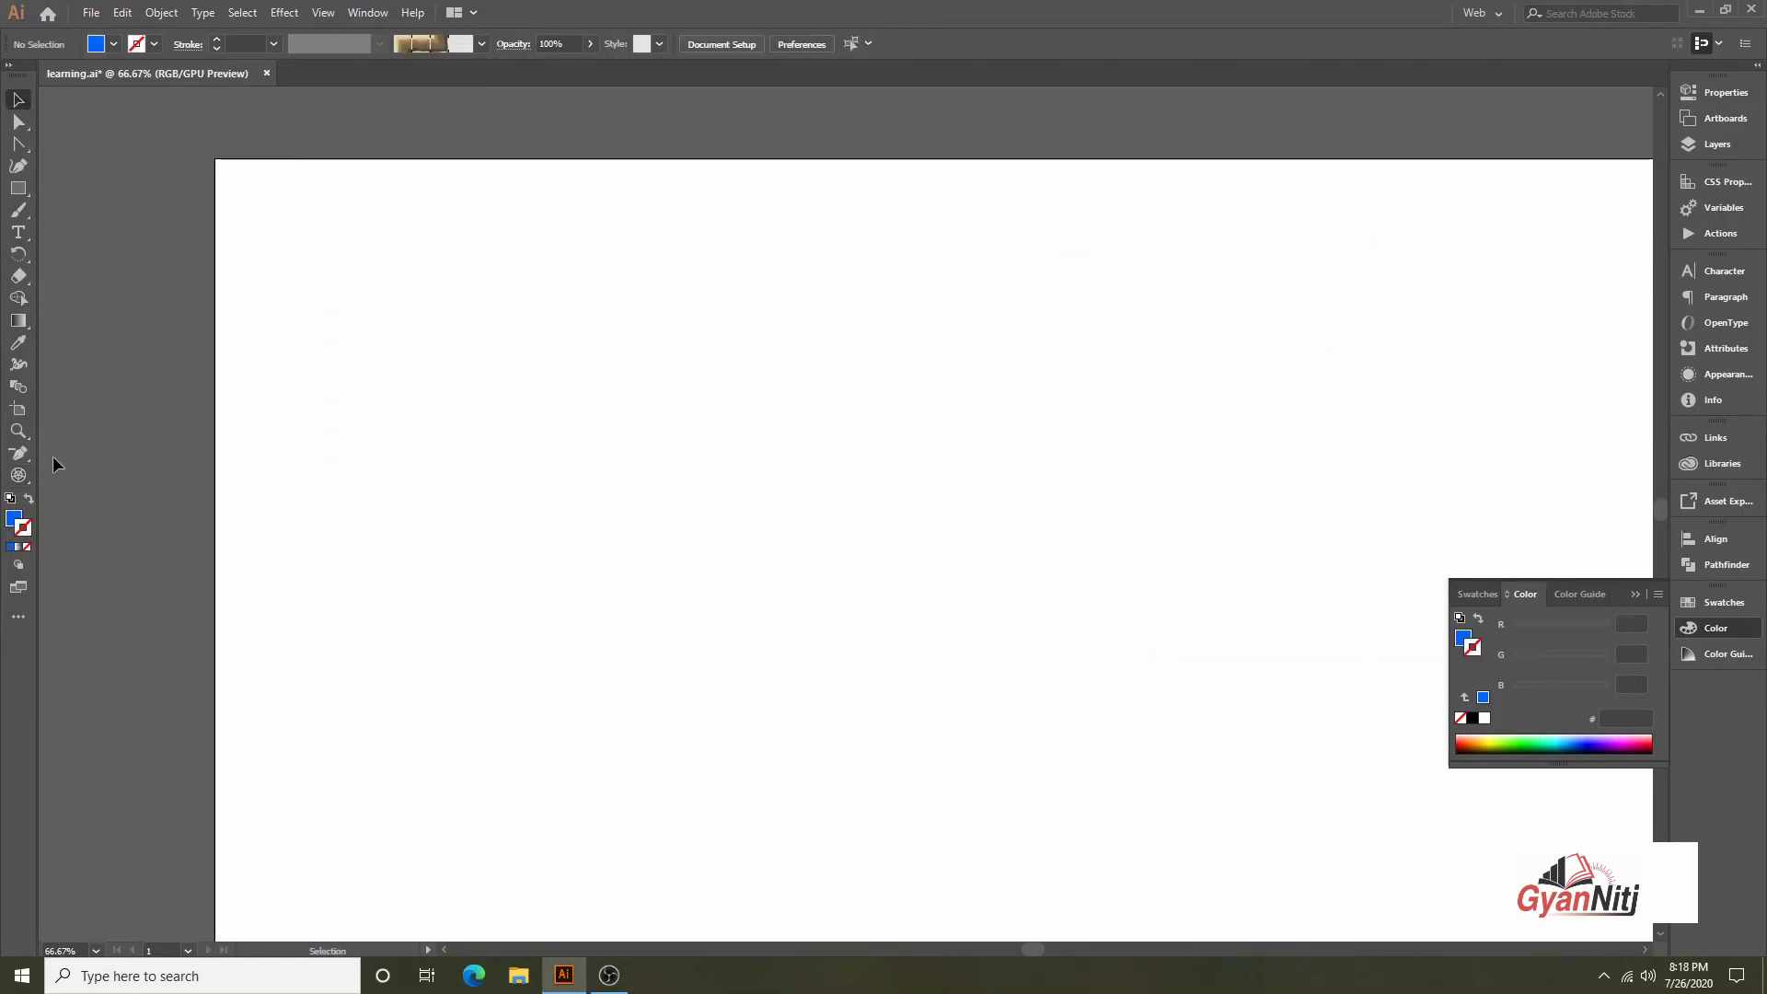
Draw a large polar grid in the centre of the artboard
left_click(18, 475)
mouse_move(577, 282)
left_mouse_down()
mouse_move(1168, 798)
mouse_move(1189, 894)
left_mouse_up()
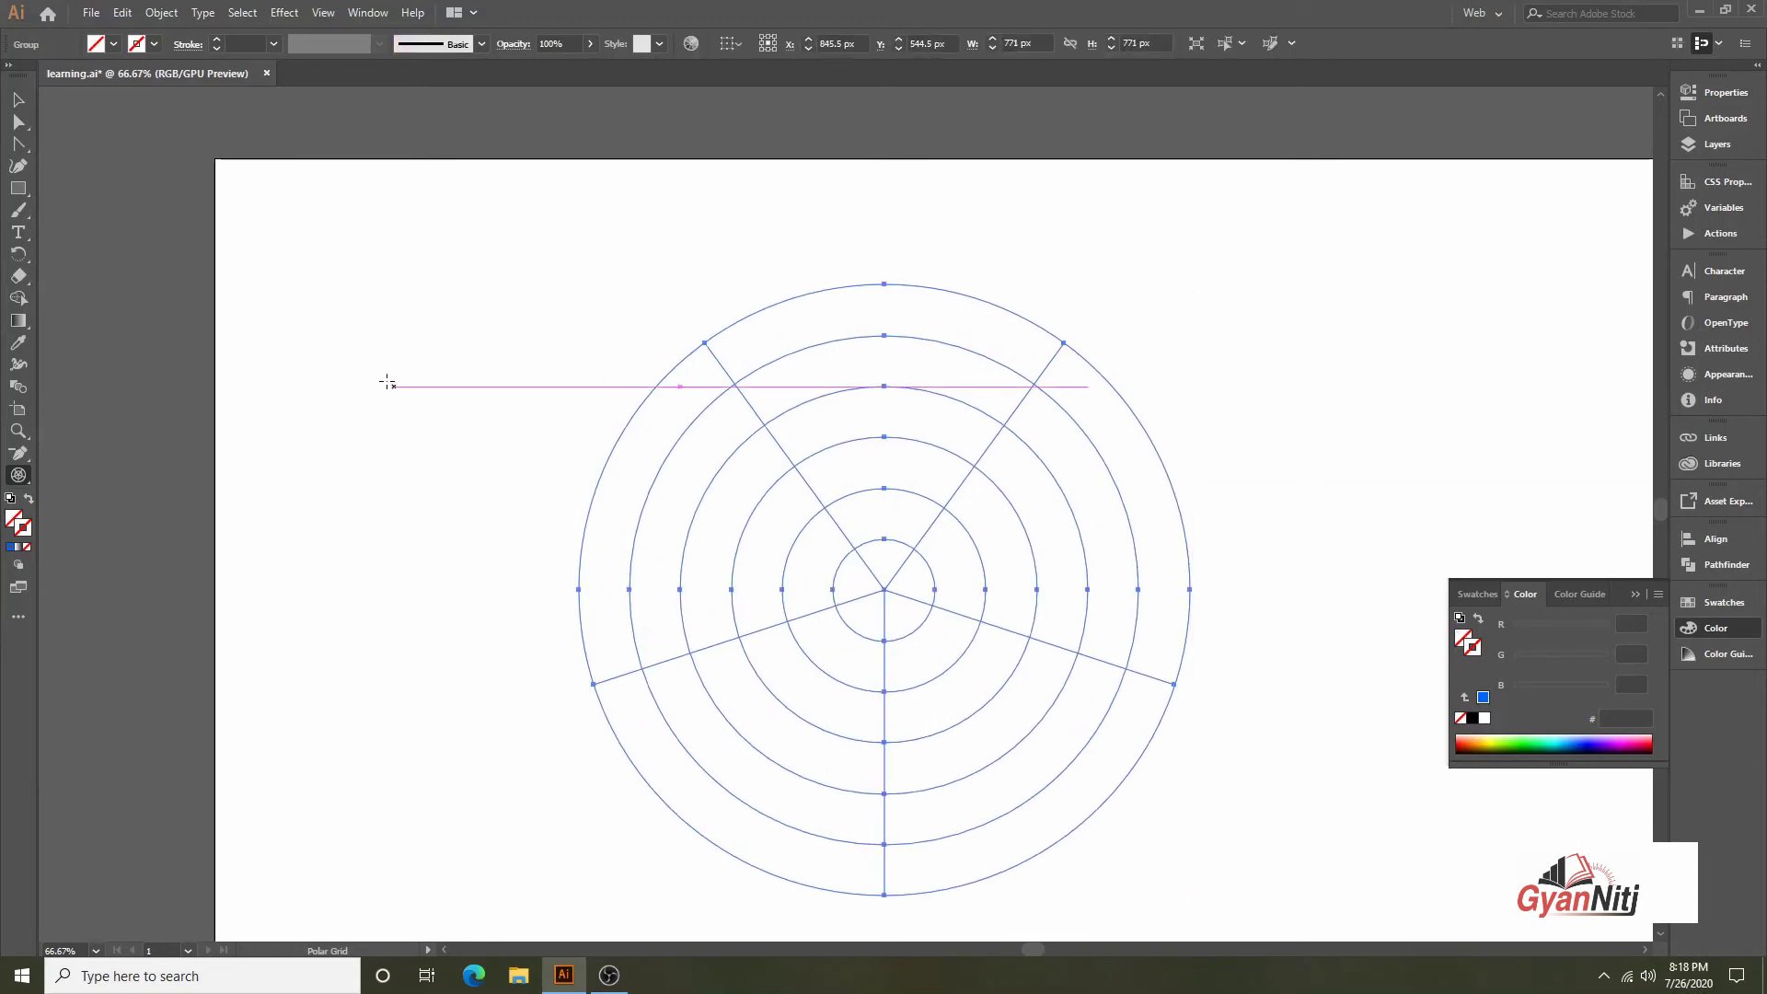
key("v")
key("Delete")
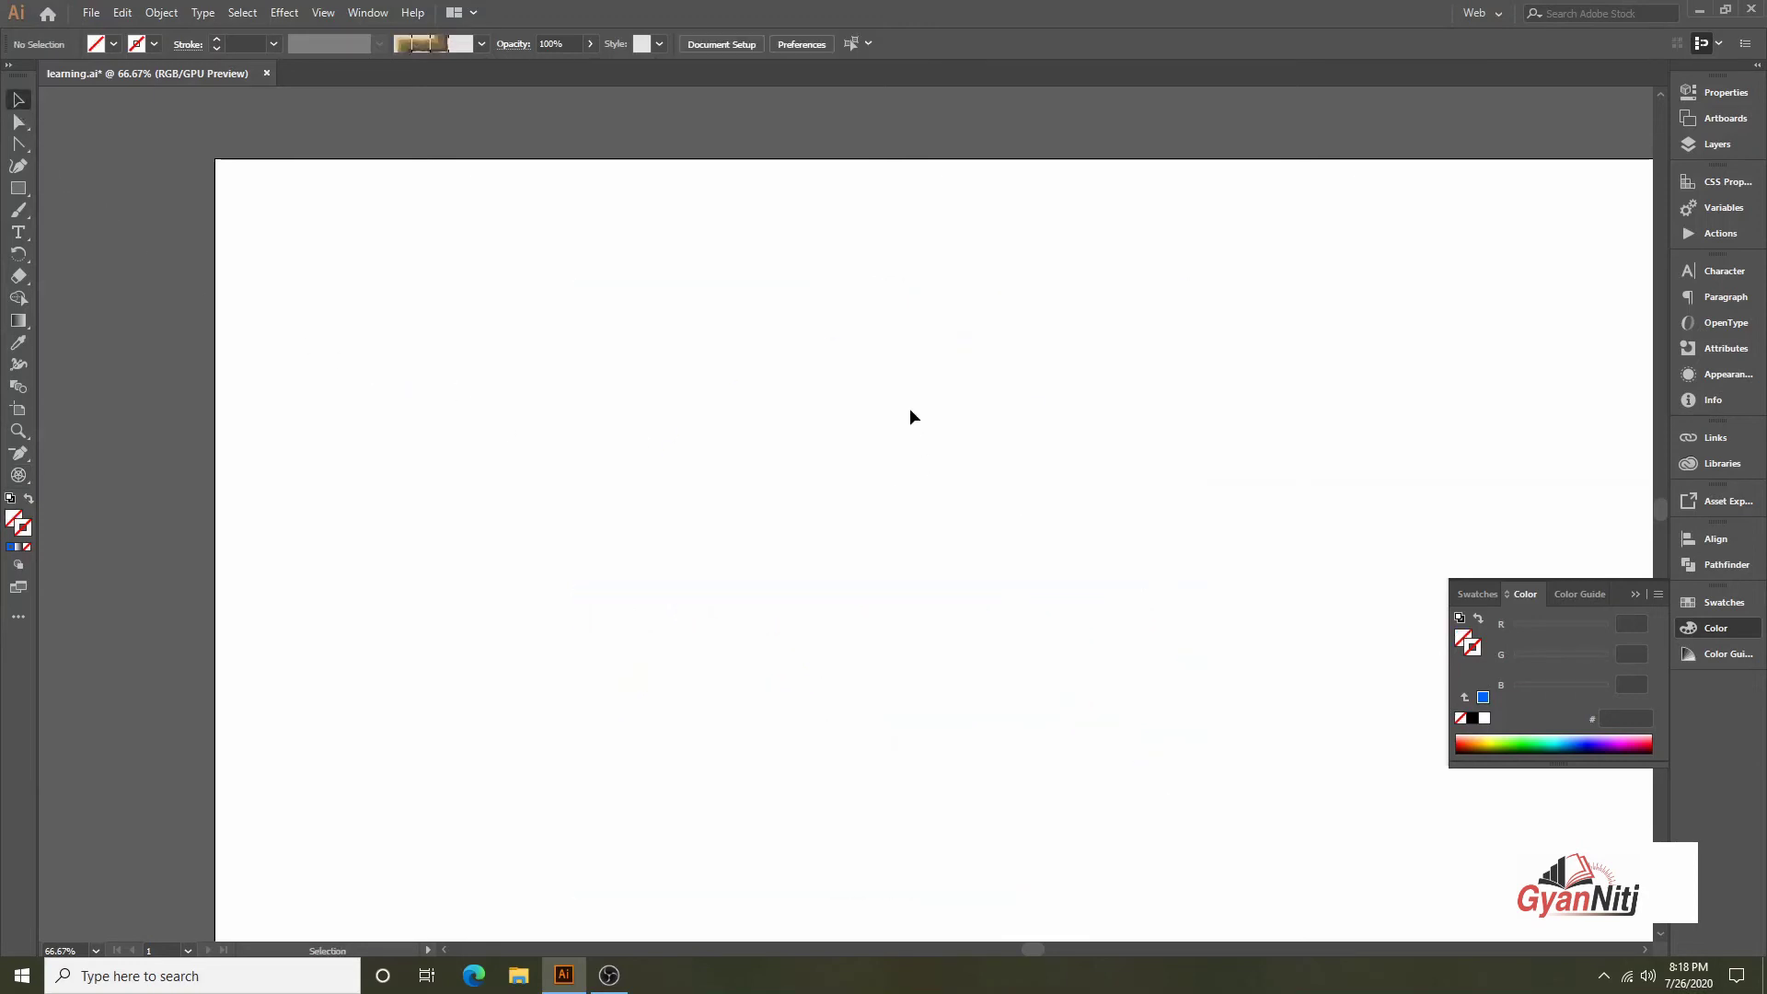
key("ctrl+z")
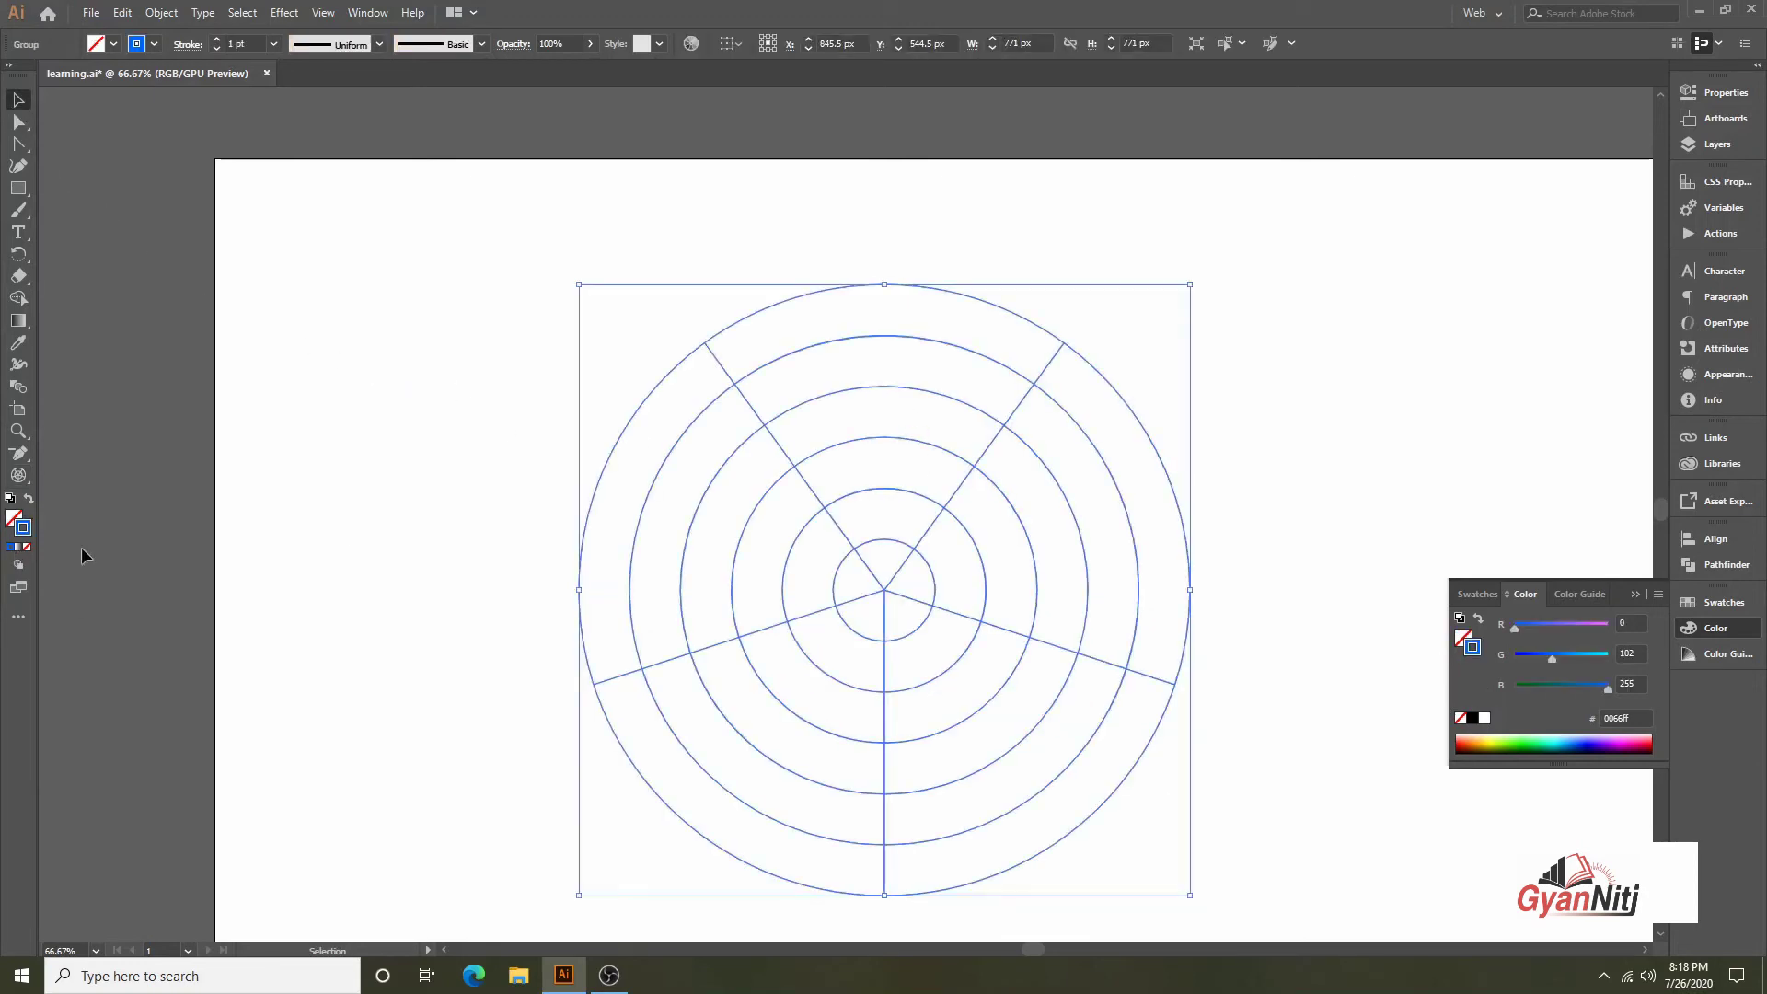
Ungroup the polar grid
left_click(386, 544)
left_click(961, 526)
right_click(960, 526)
left_click(1012, 677)
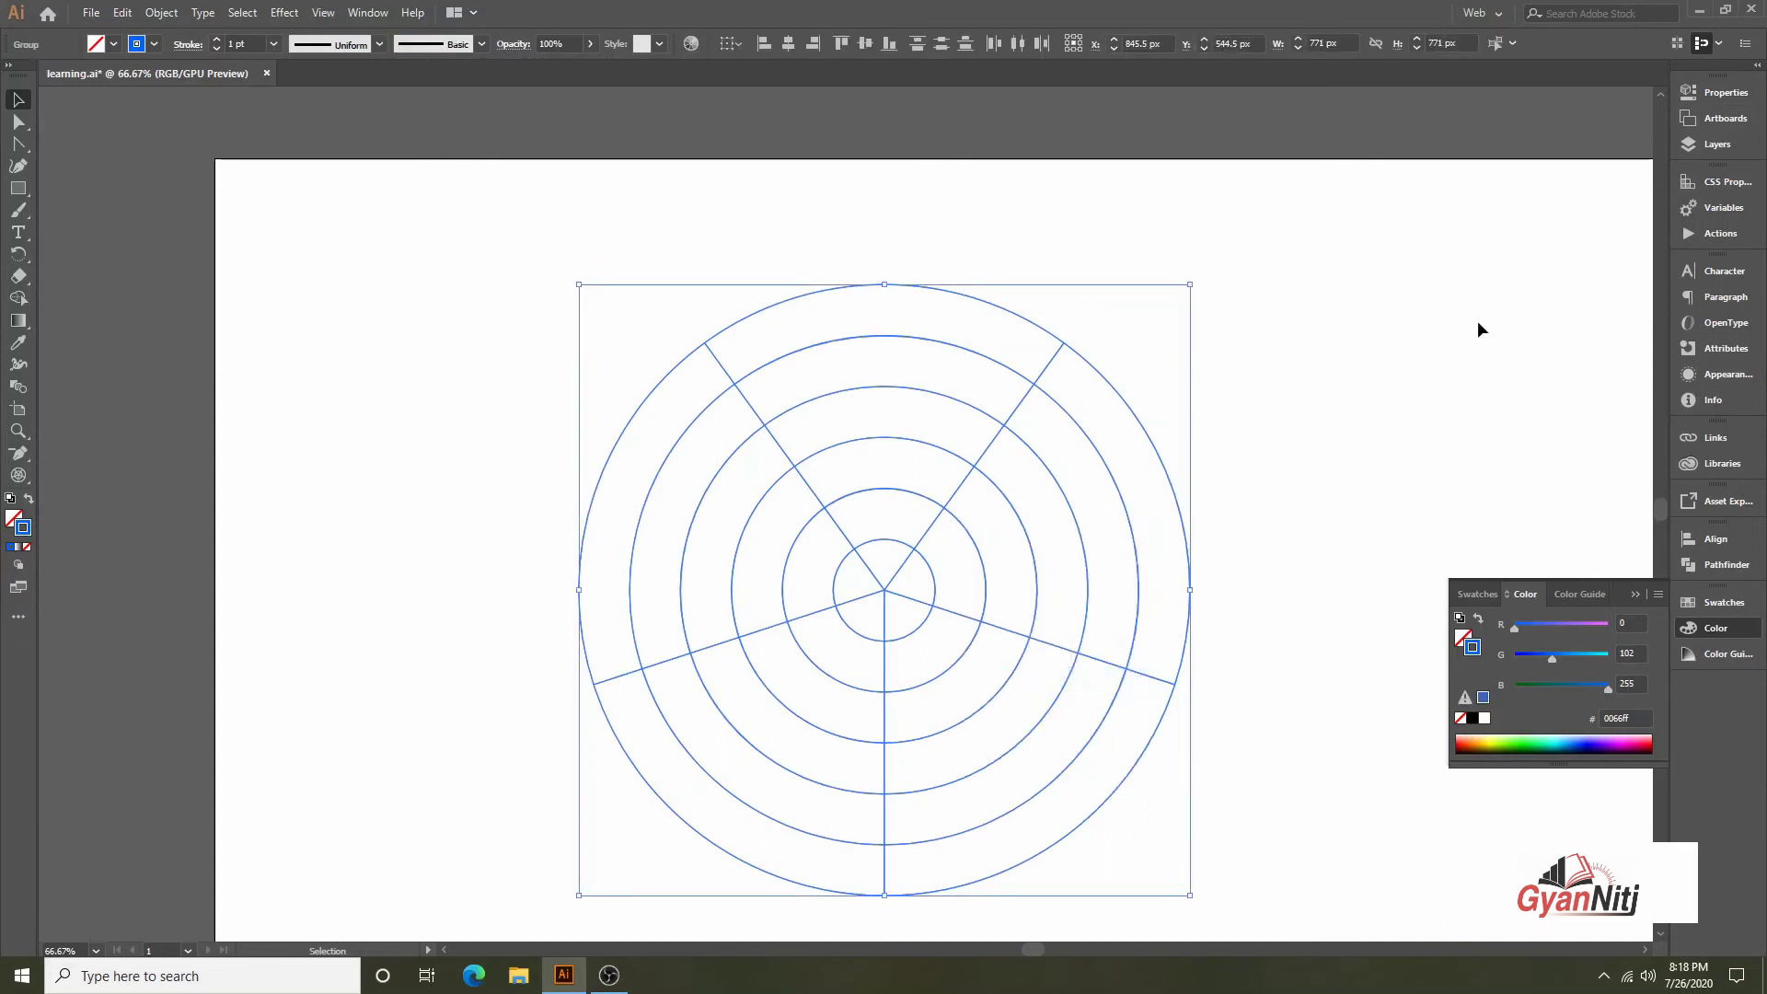
left_click(1478, 322)
Move the radial lines to the upper right and the concentric circles to the left
mouse_move(987, 449)
left_mouse_down()
mouse_move(1049, 464)
mouse_move(1454, 313)
left_mouse_up()
left_click_drag(1377, 419, 1473, 313)
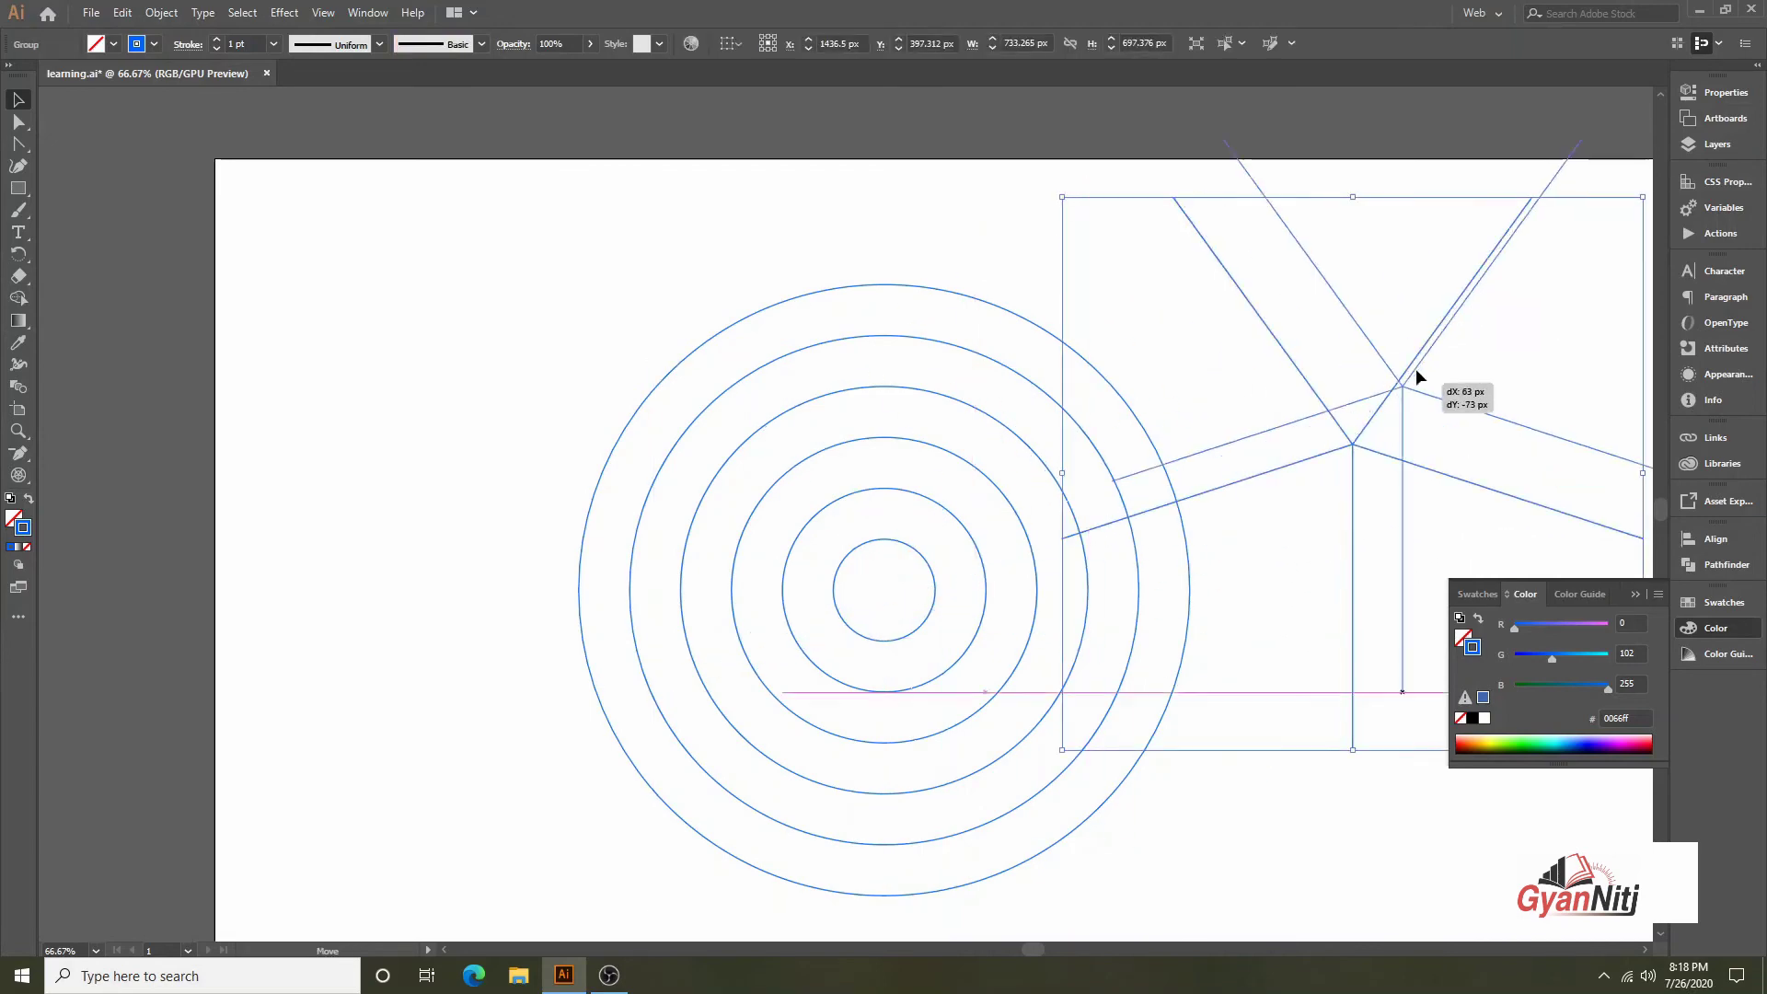
left_click(909, 551)
left_click_drag(907, 509, 653, 459)
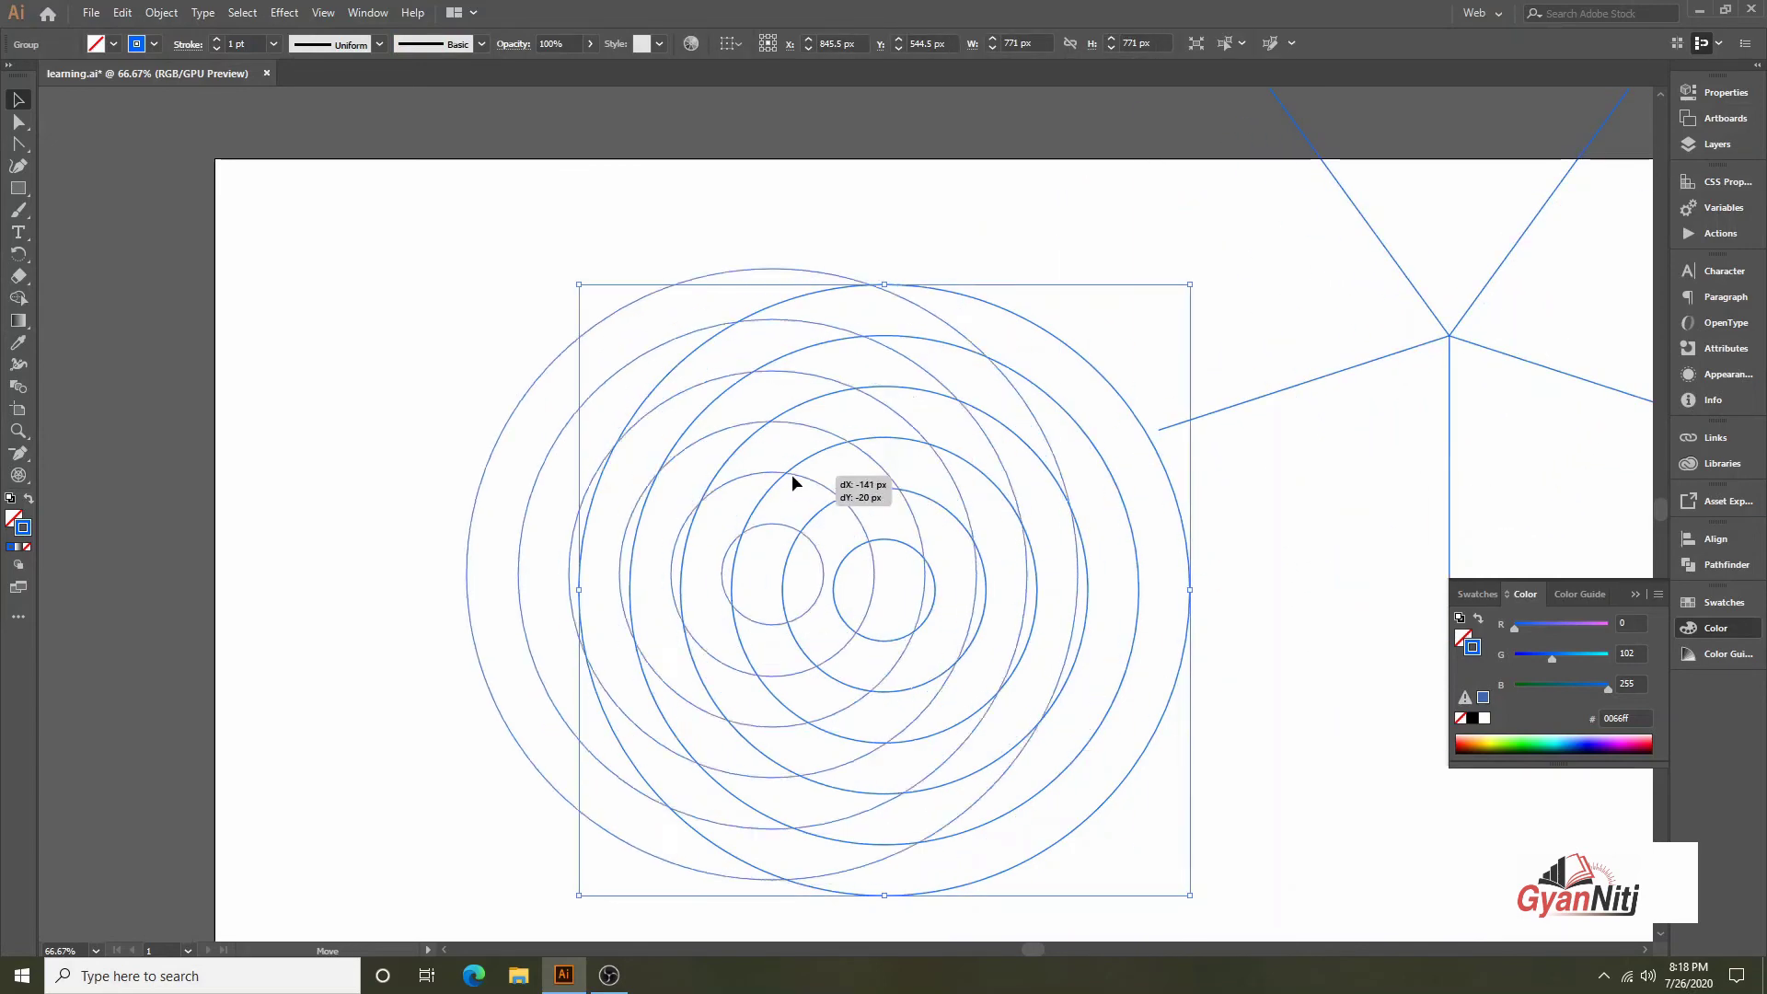
left_click(1087, 708)
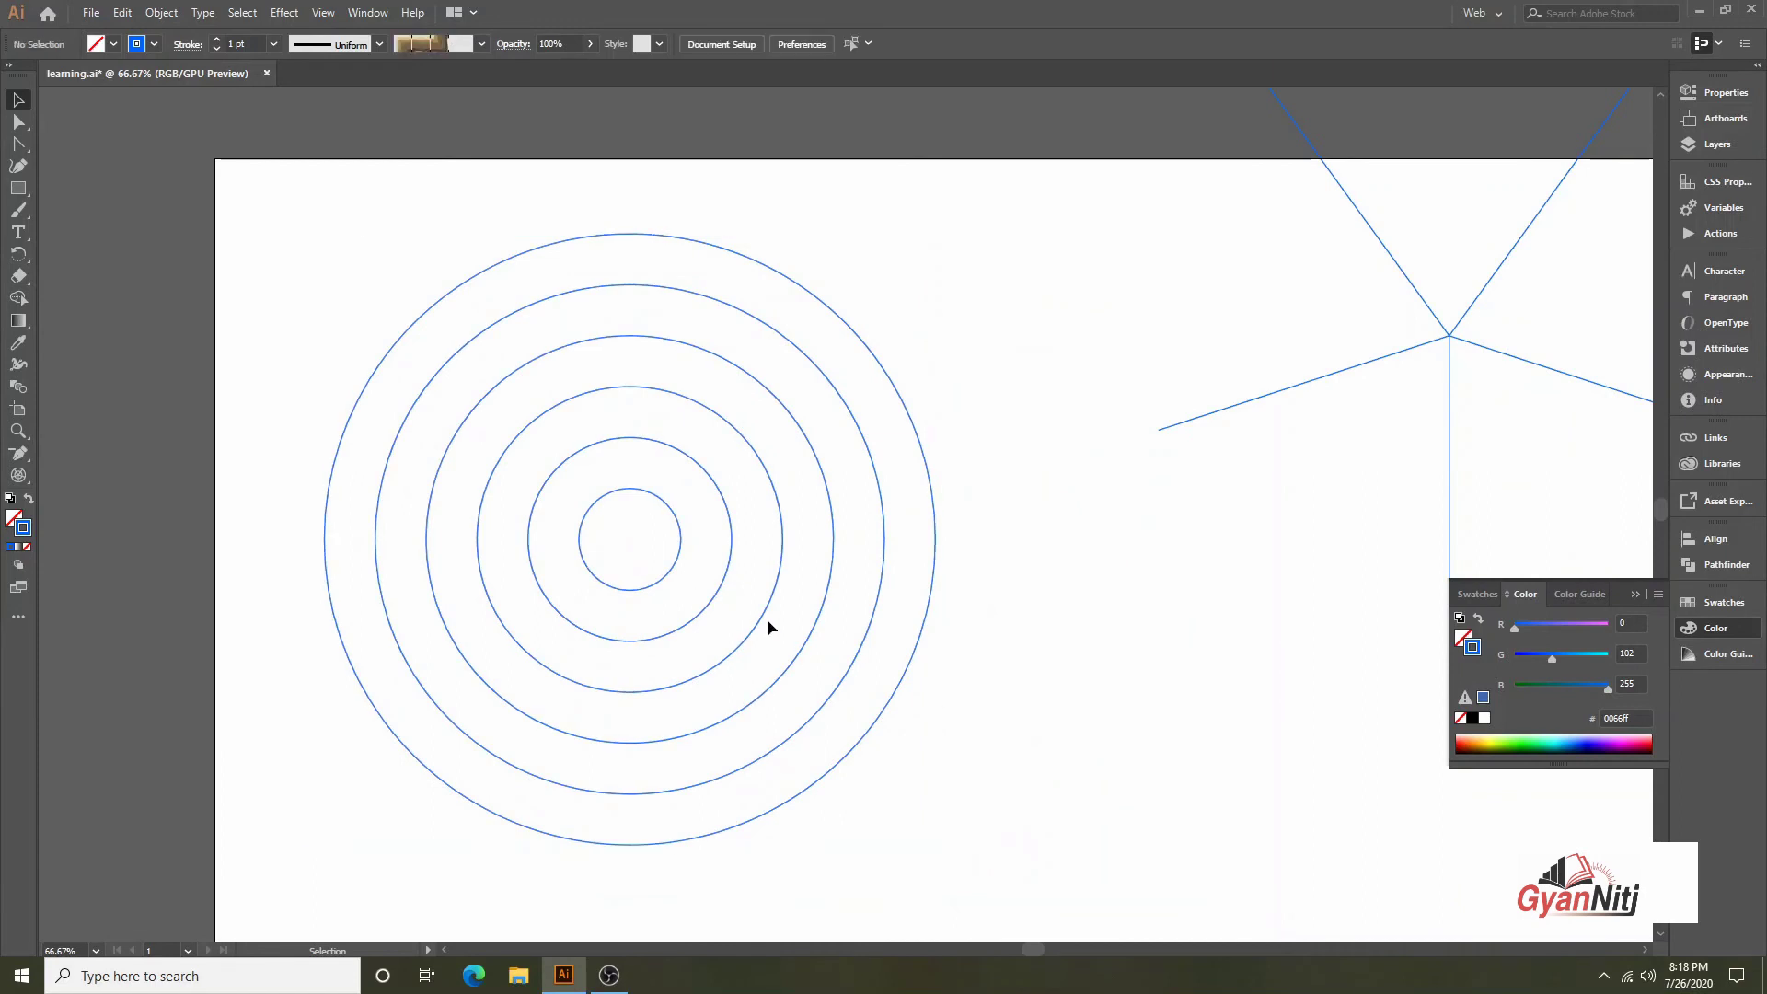
Ungroup the concentric circles into individual rings
double_click(762, 618)
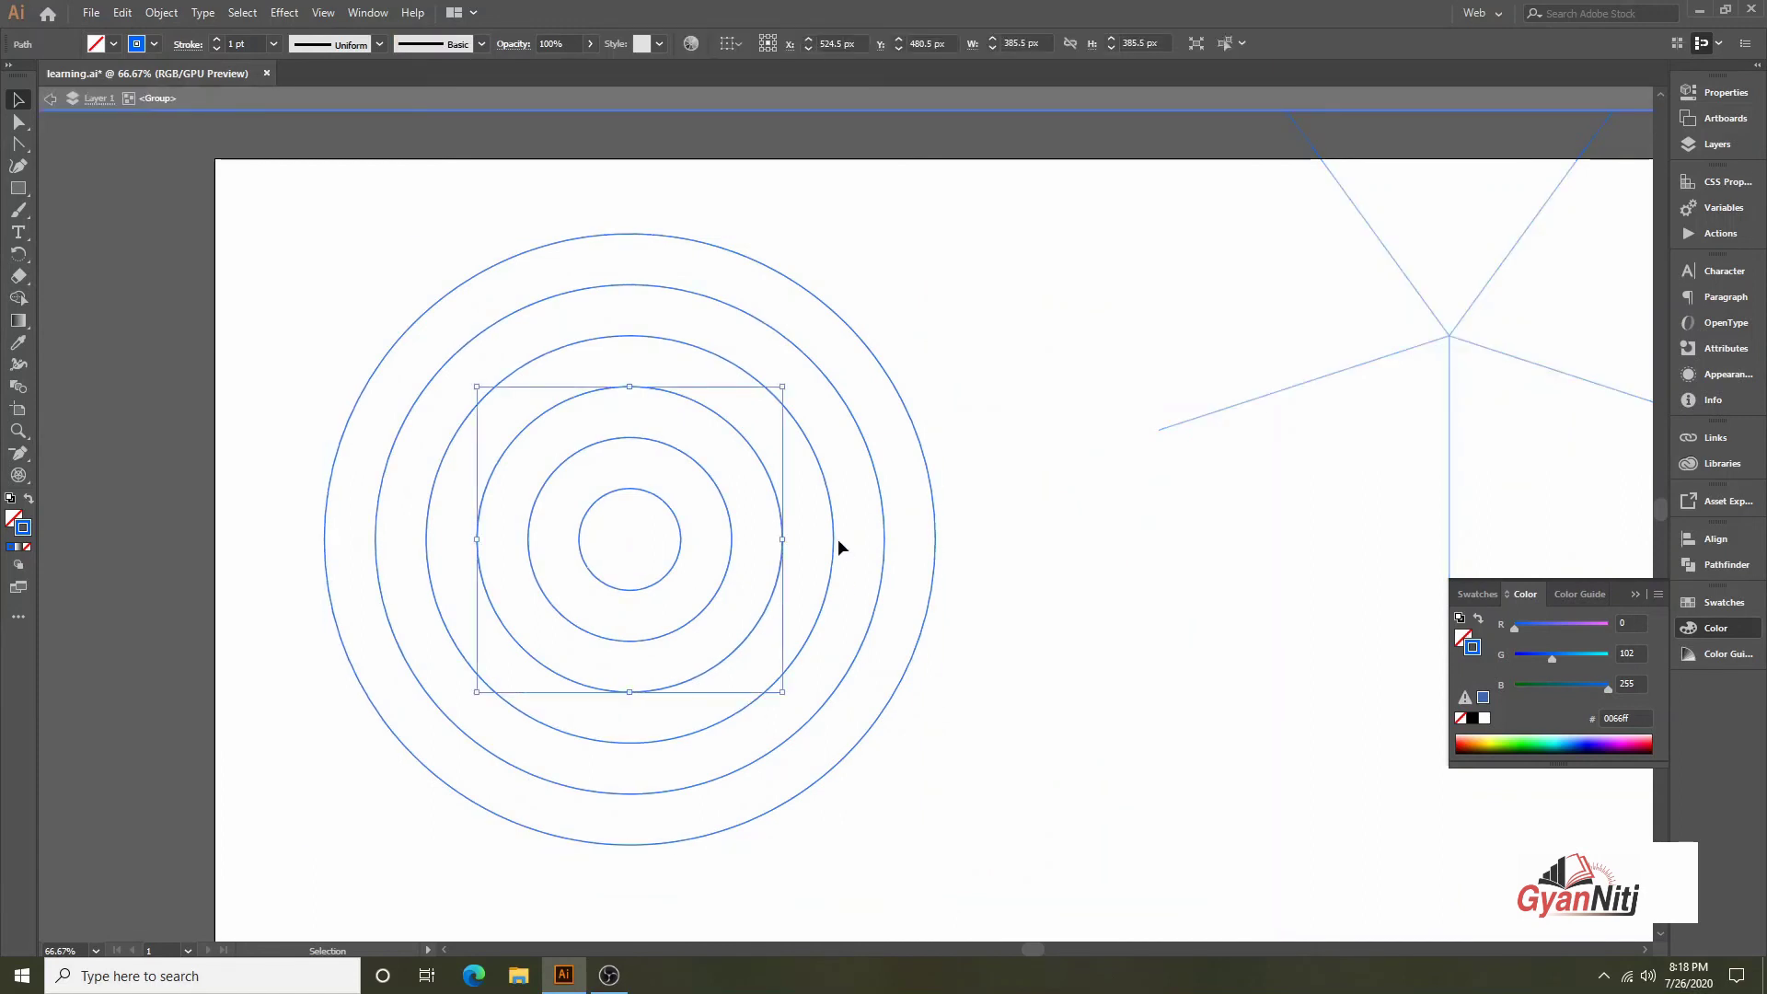
double_click(1138, 487)
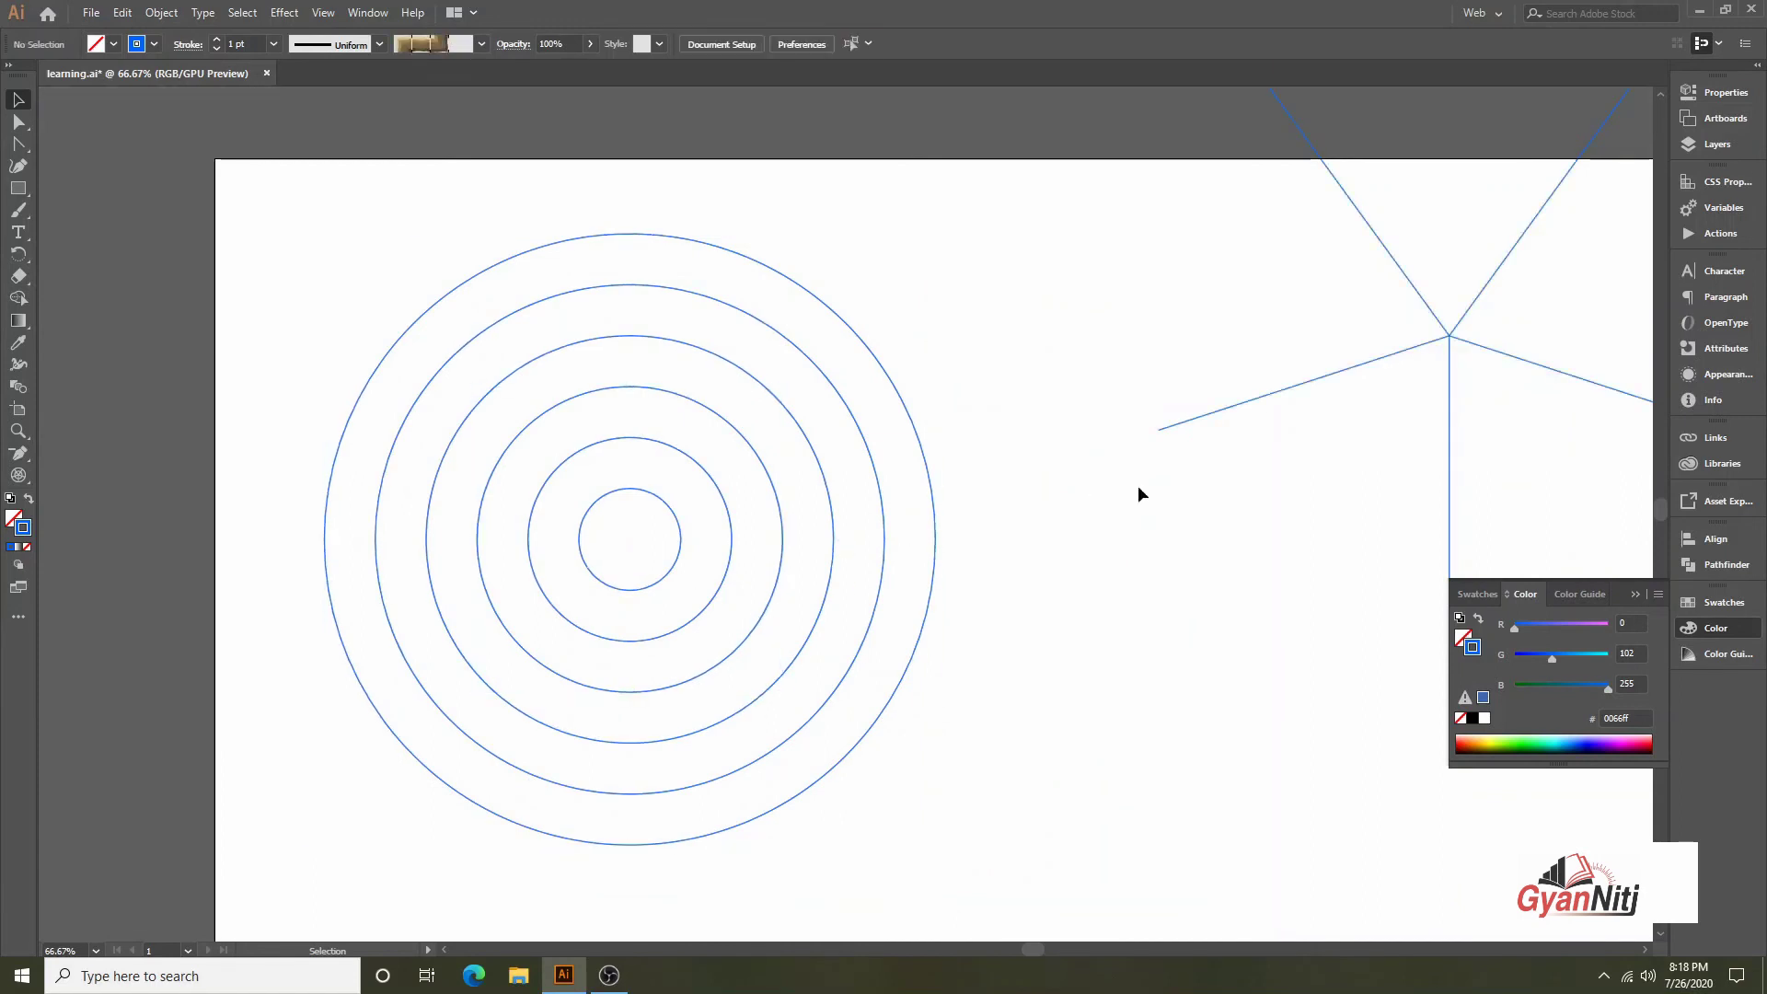
left_click(715, 598)
right_click(716, 595)
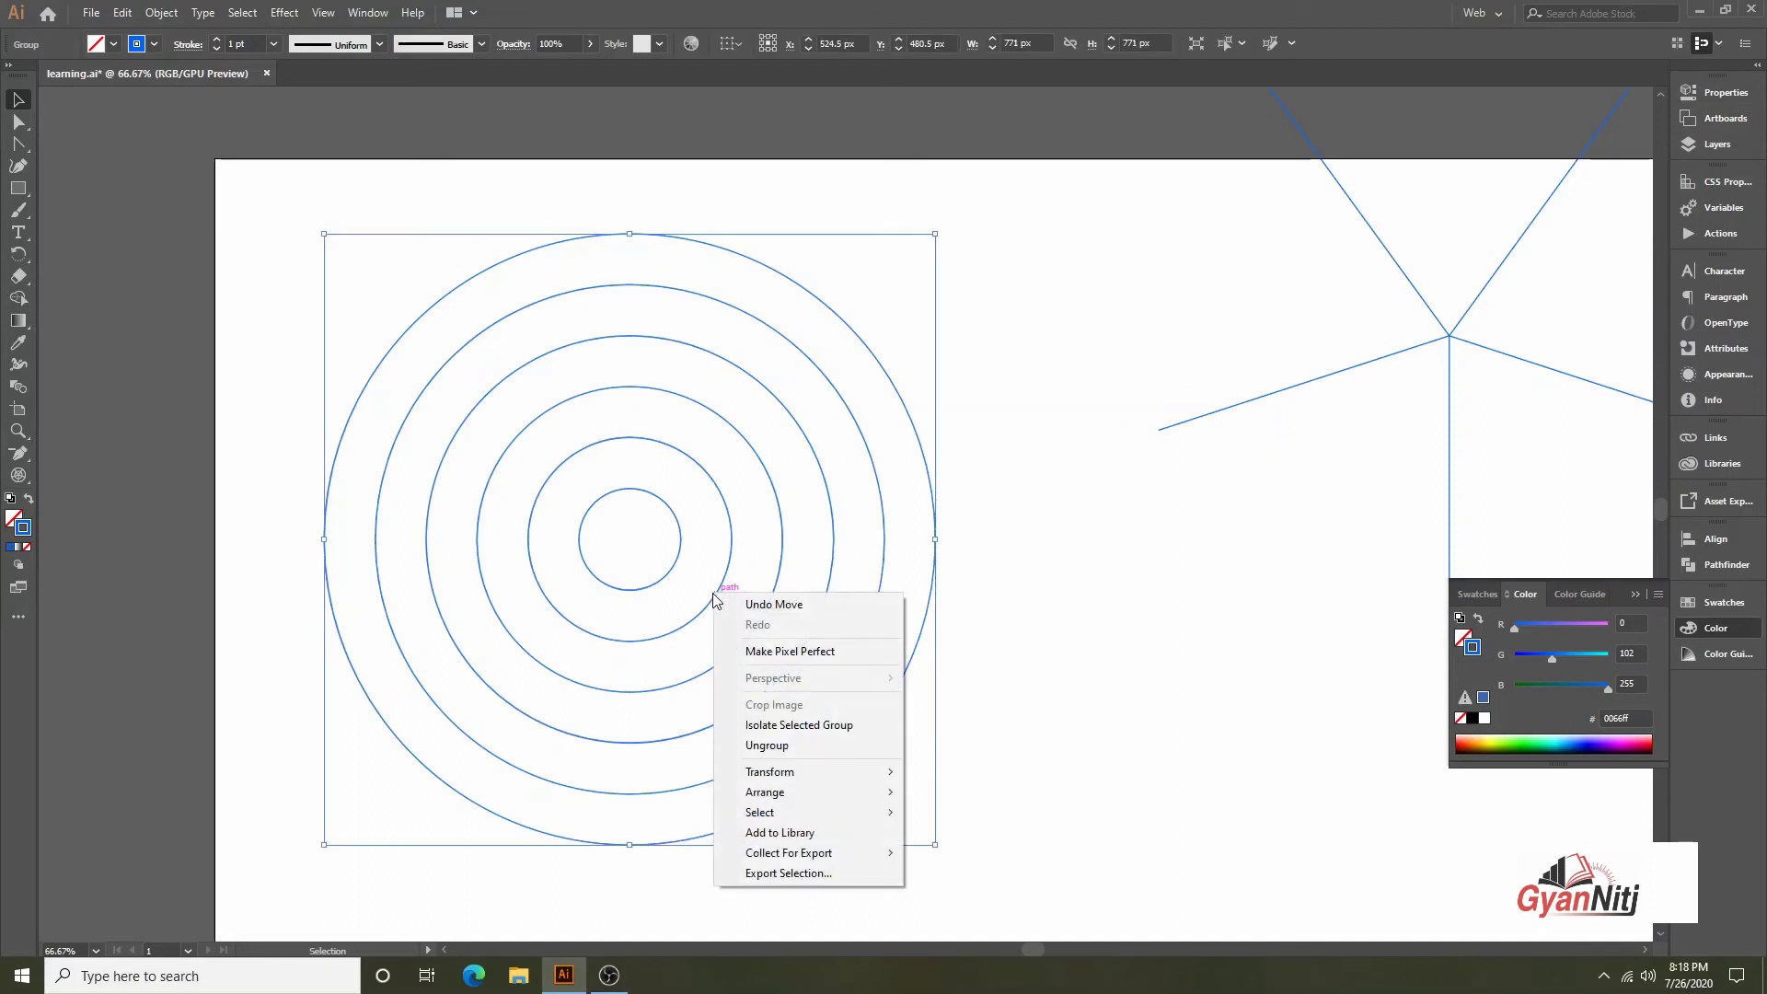
left_click(788, 742)
left_click(880, 738)
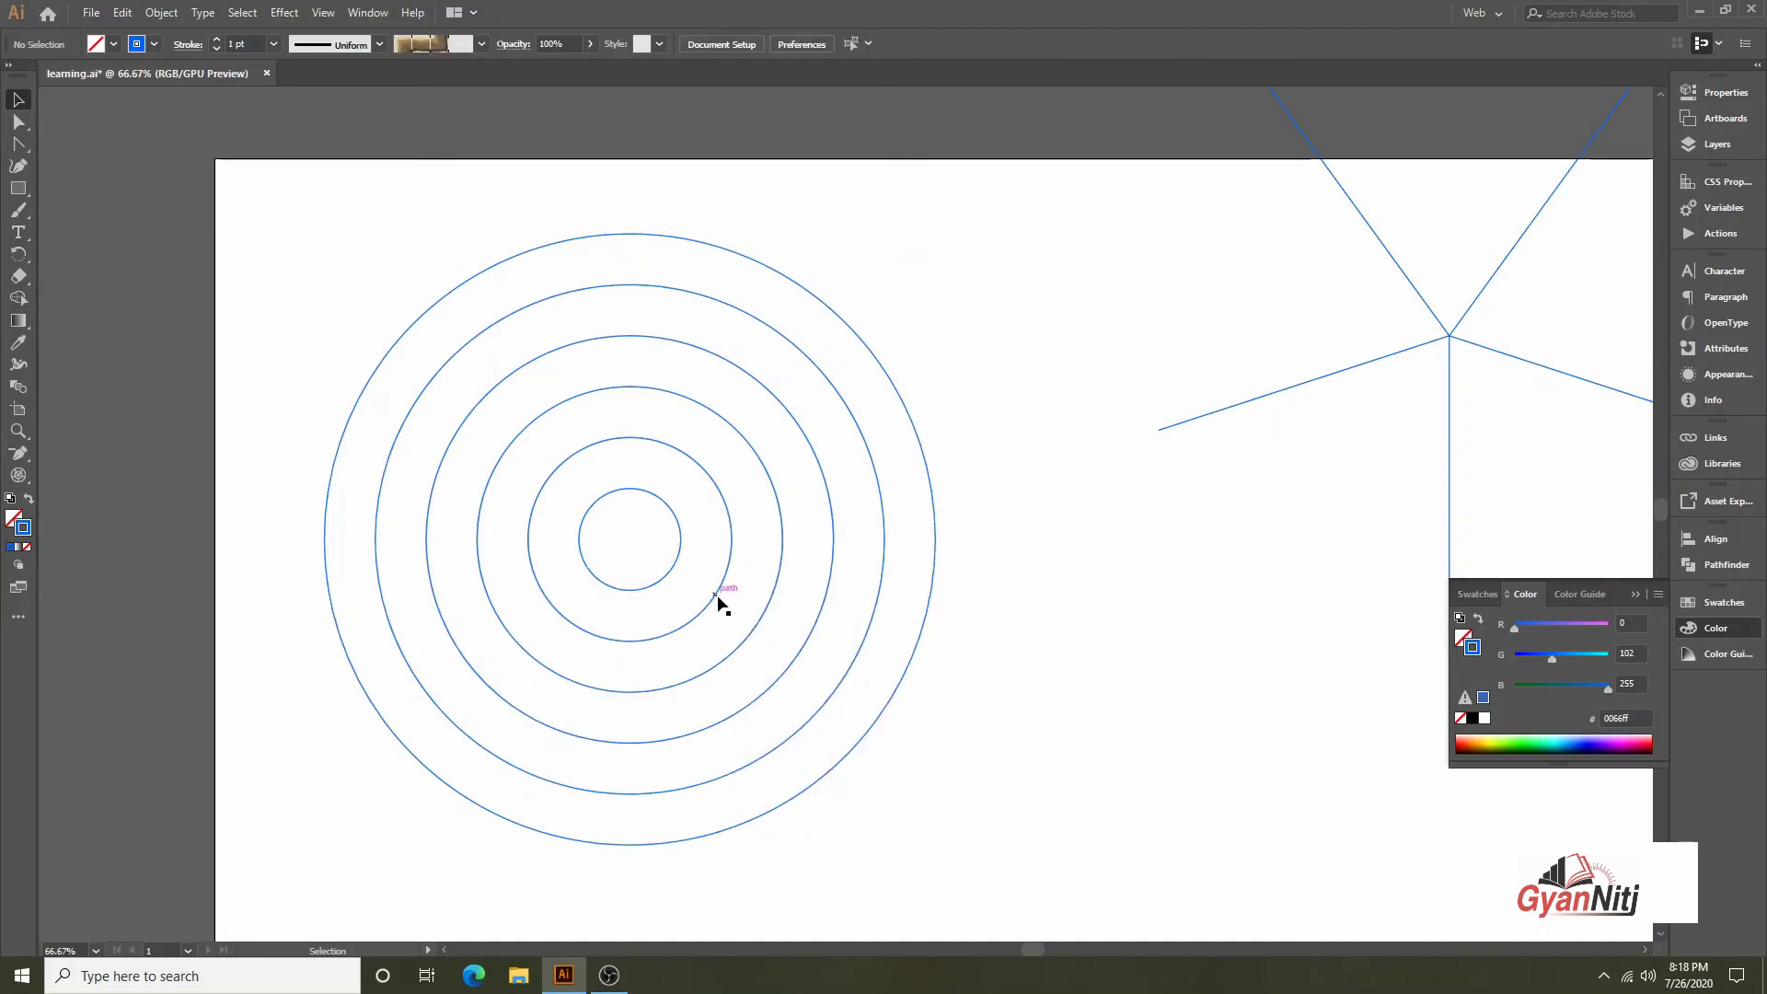
left_click(716, 597)
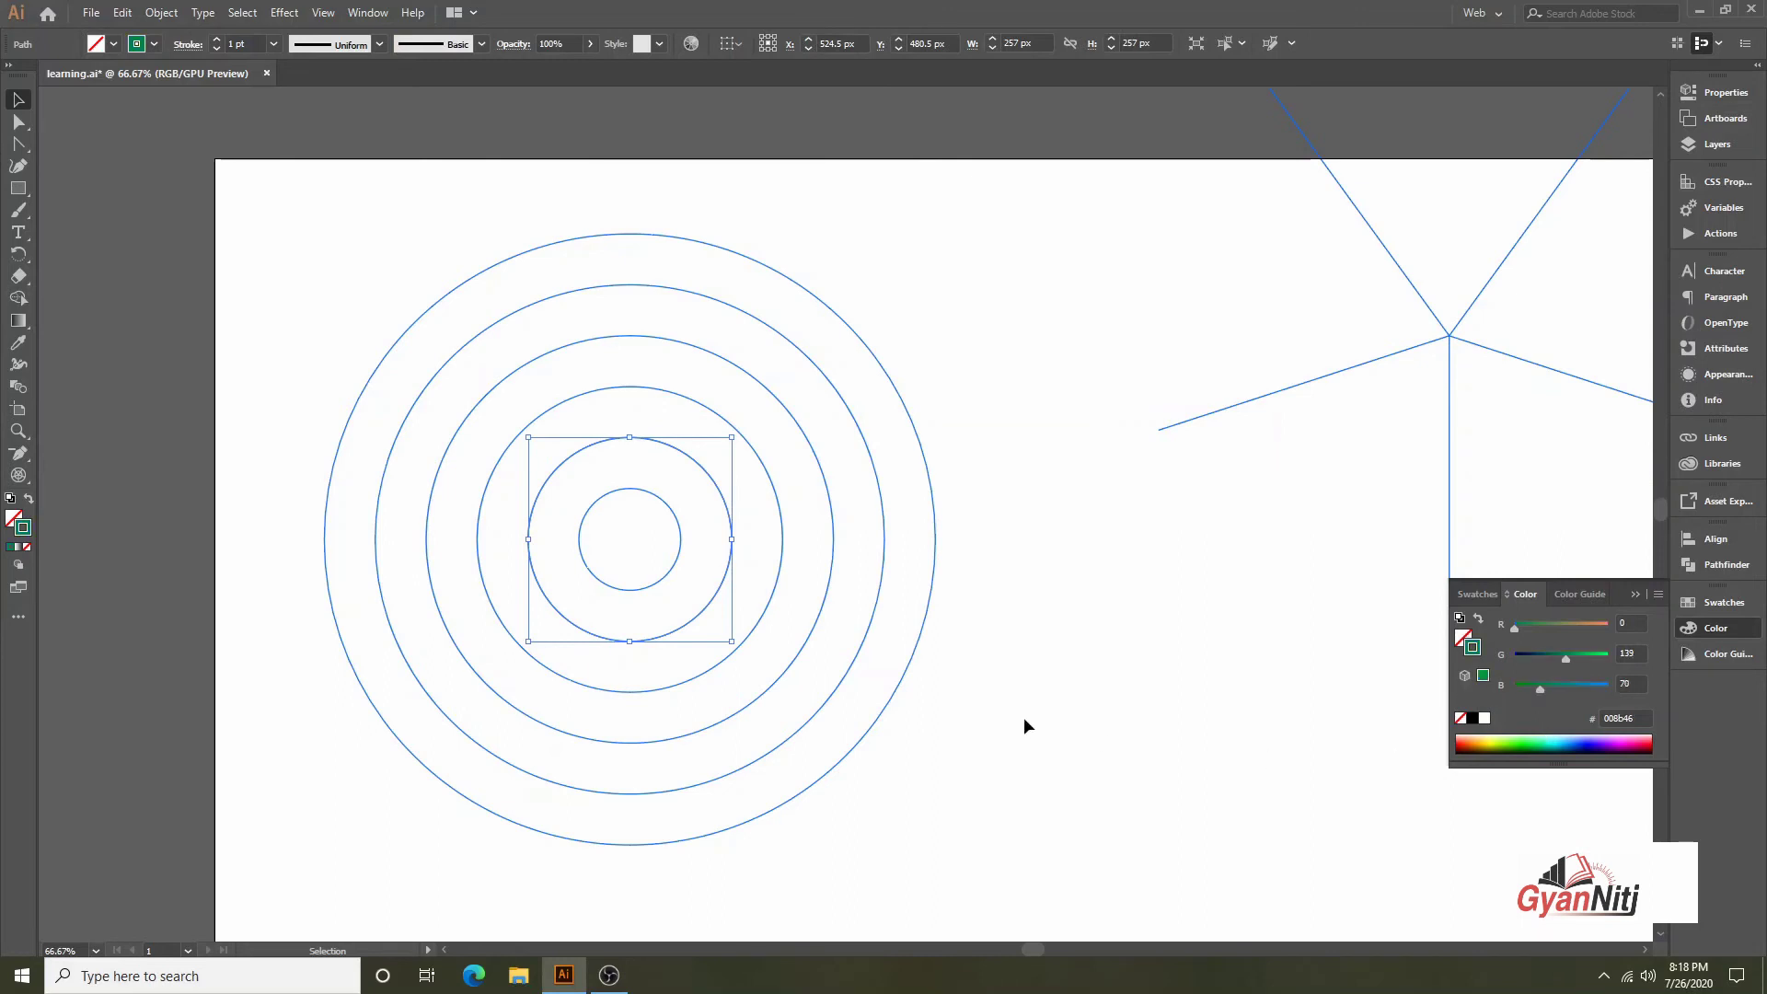
Fill the second-innermost circle dark green and the innermost circle light green
left_click(14, 518)
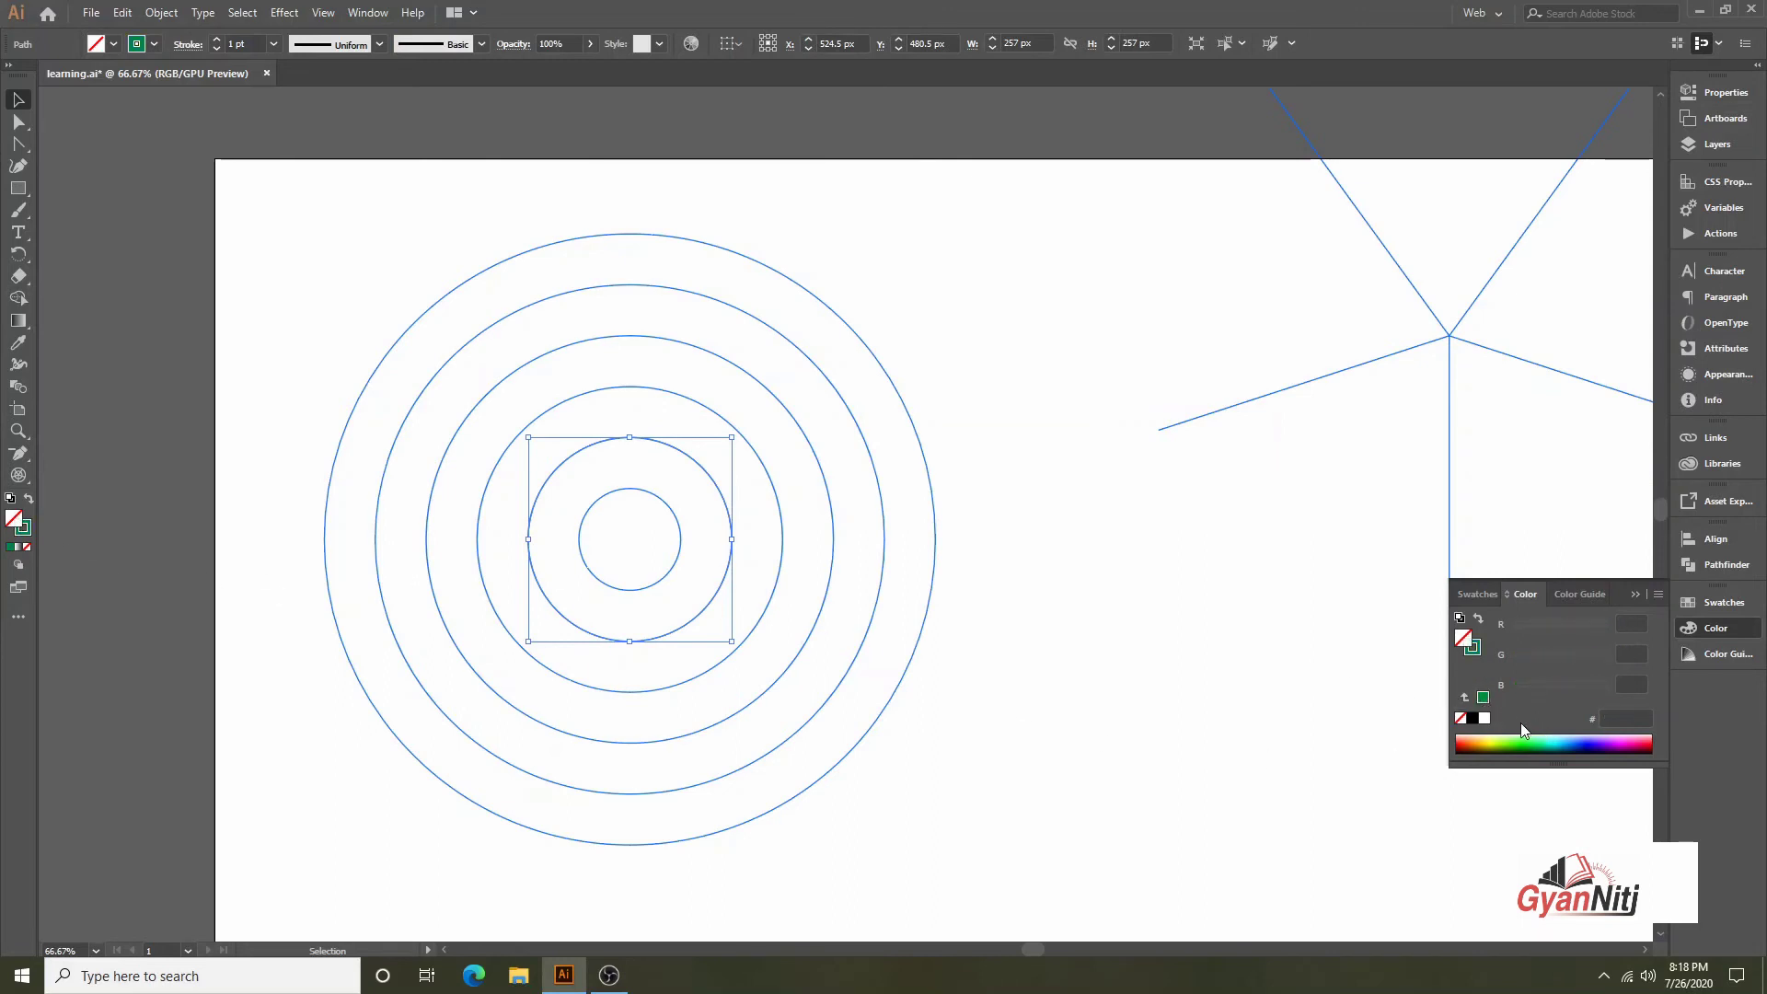
left_click(1531, 742)
left_click(491, 520)
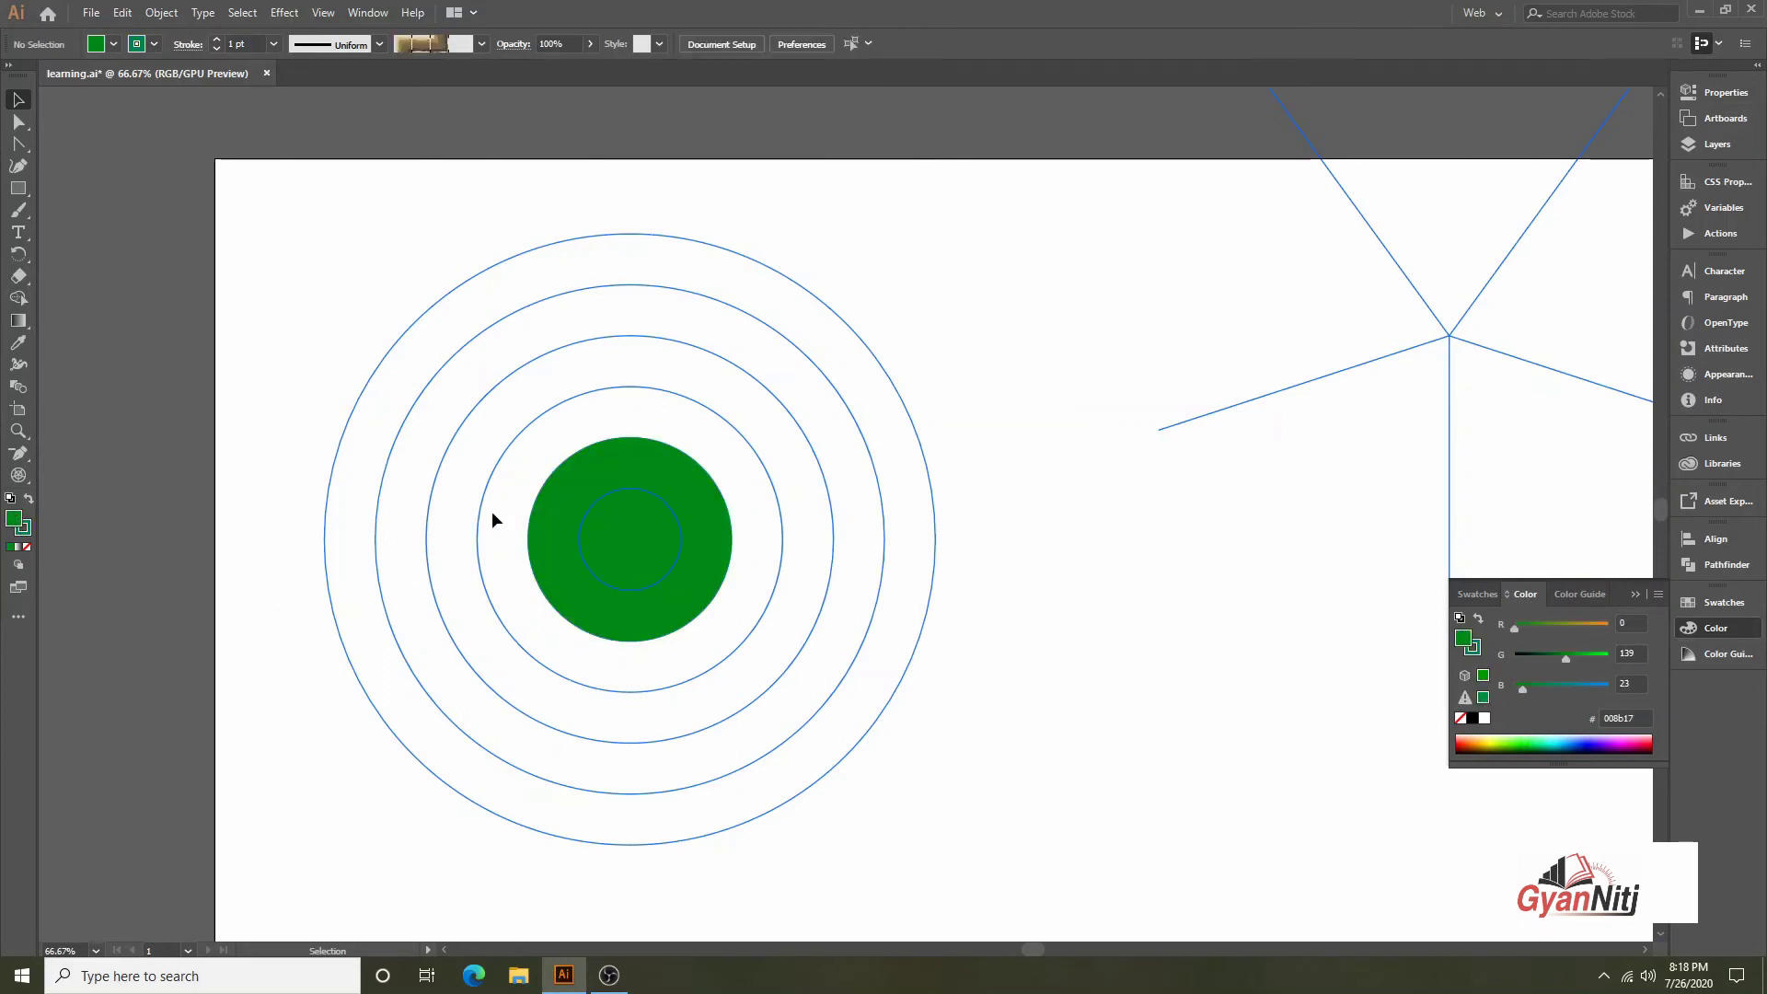
left_click(619, 495)
left_click(1514, 738)
left_click(951, 692)
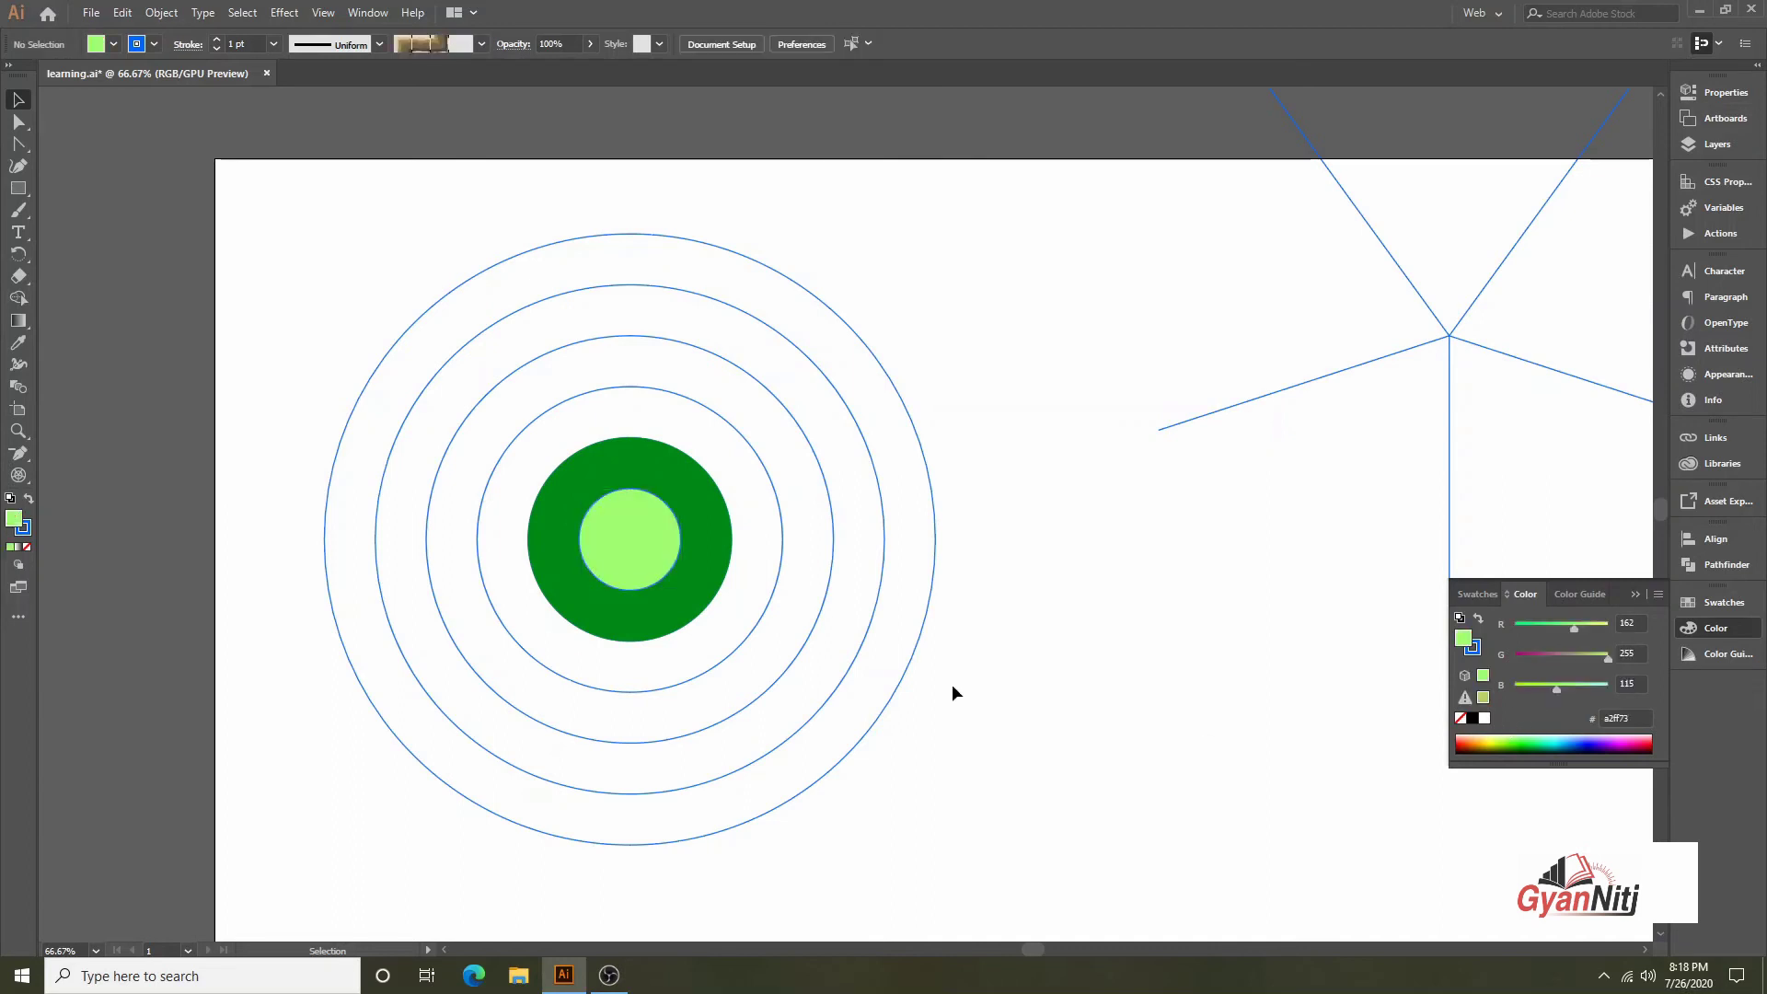
Fill the next ring bright green and move the radial lines back onto the circles' centre
left_click(752, 627)
left_click(1518, 741)
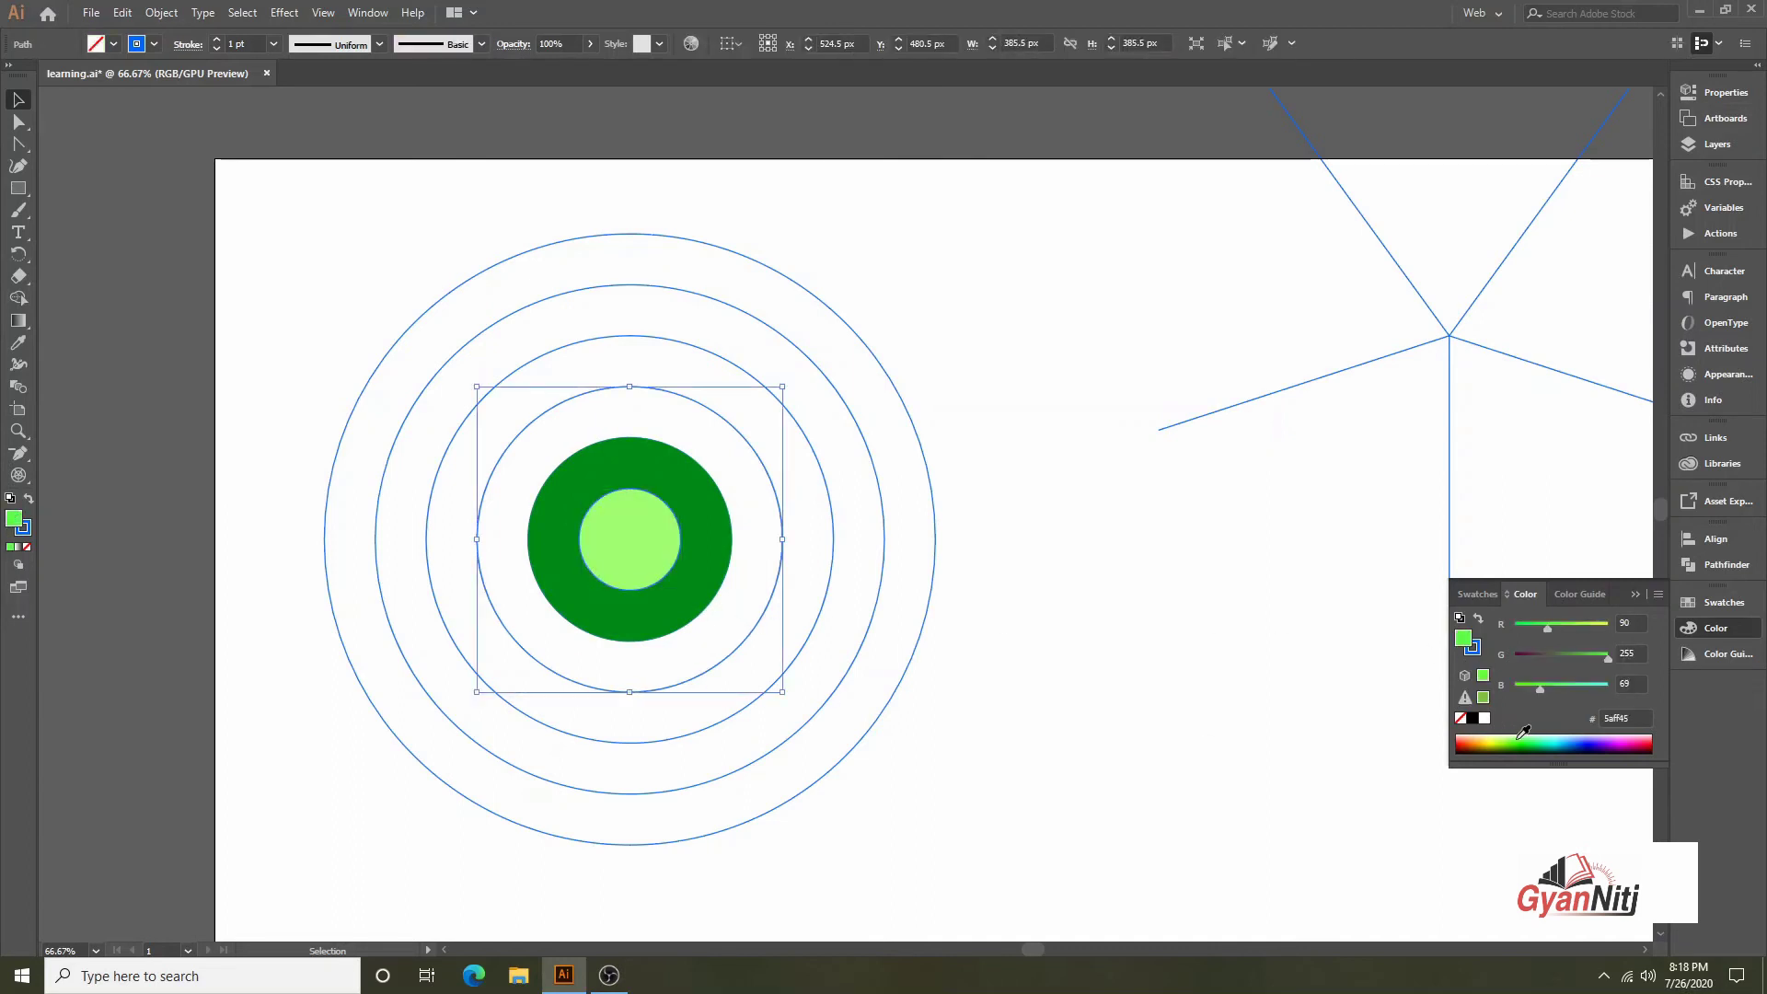
left_click(257, 512)
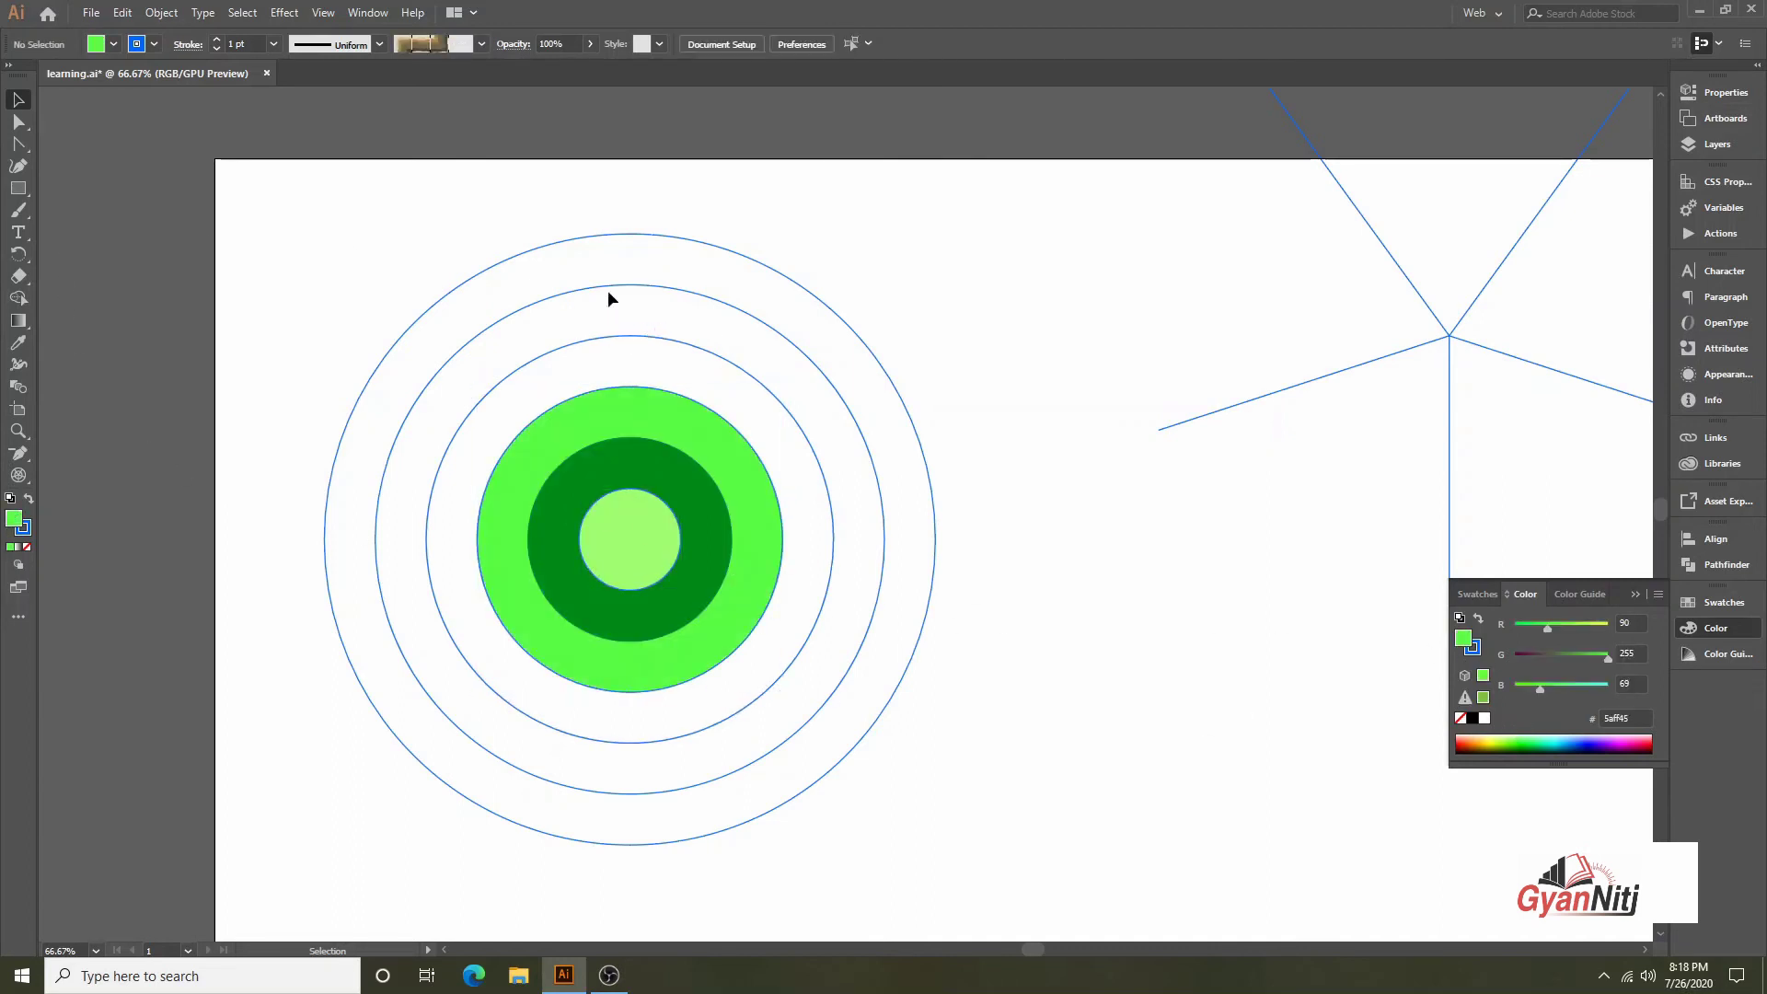
left_click_drag(1443, 339, 629, 547)
left_click(1226, 615)
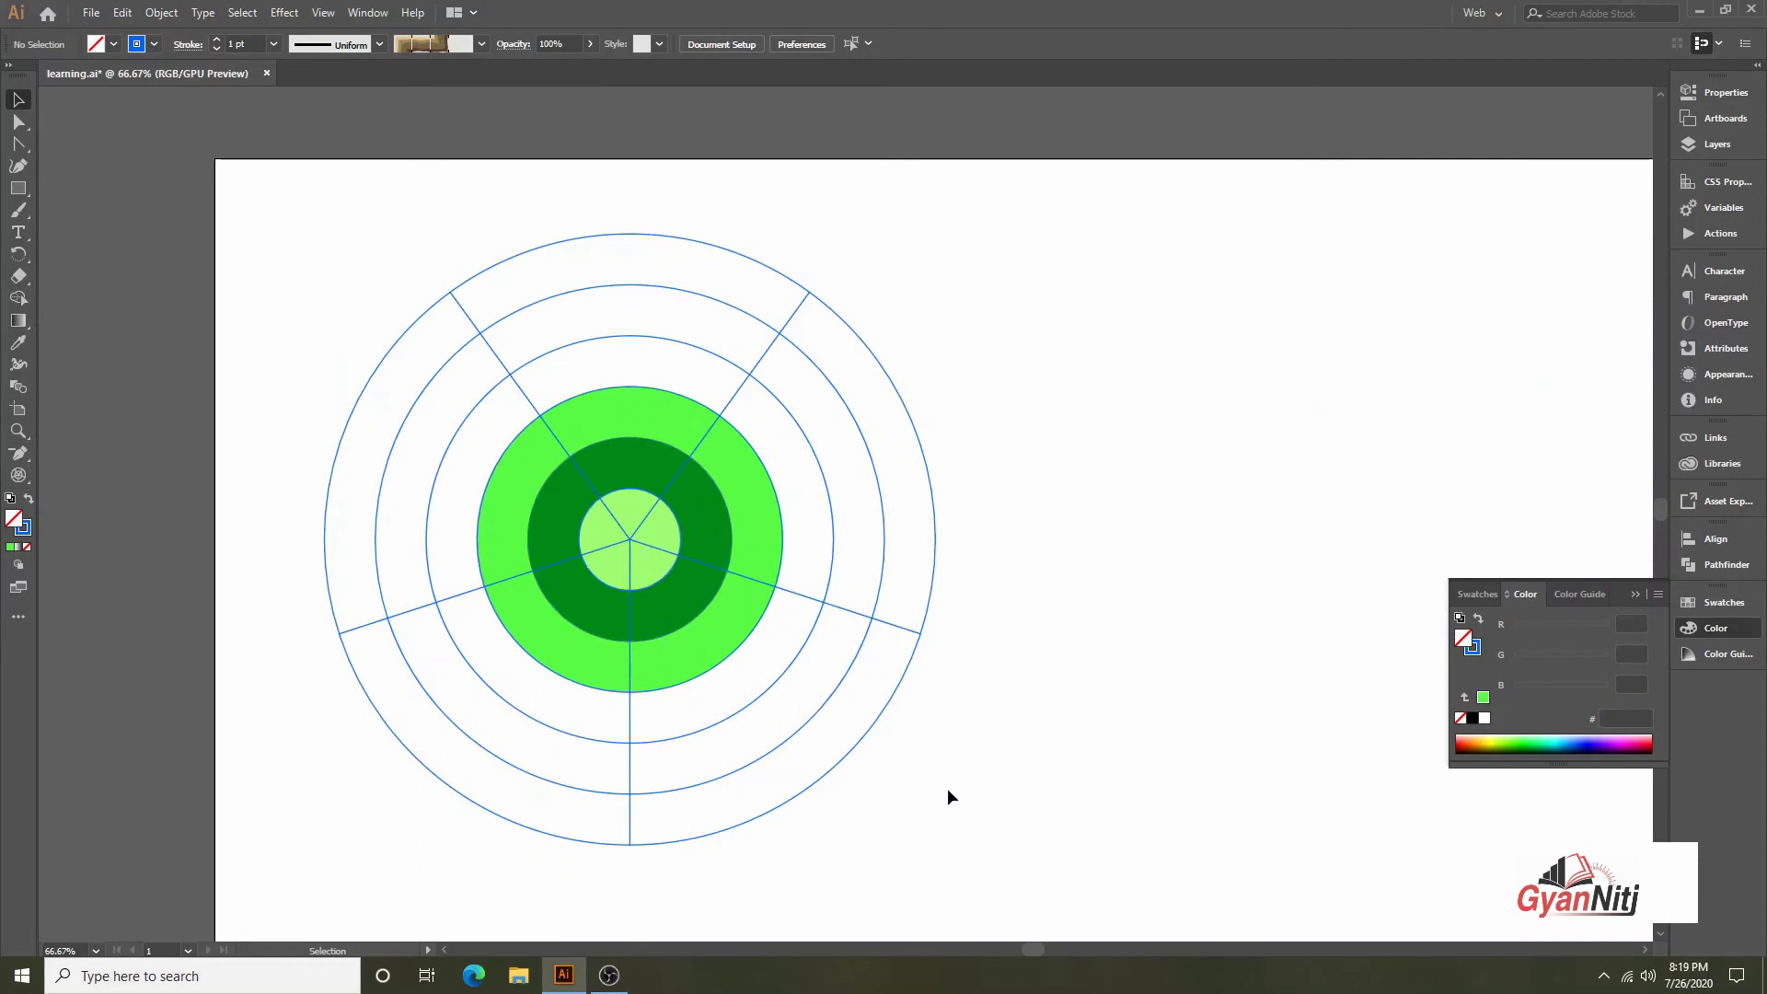
Delete the outer unfilled circles and select all remaining artwork
left_click_drag(962, 799, 770, 644)
key("Delete")
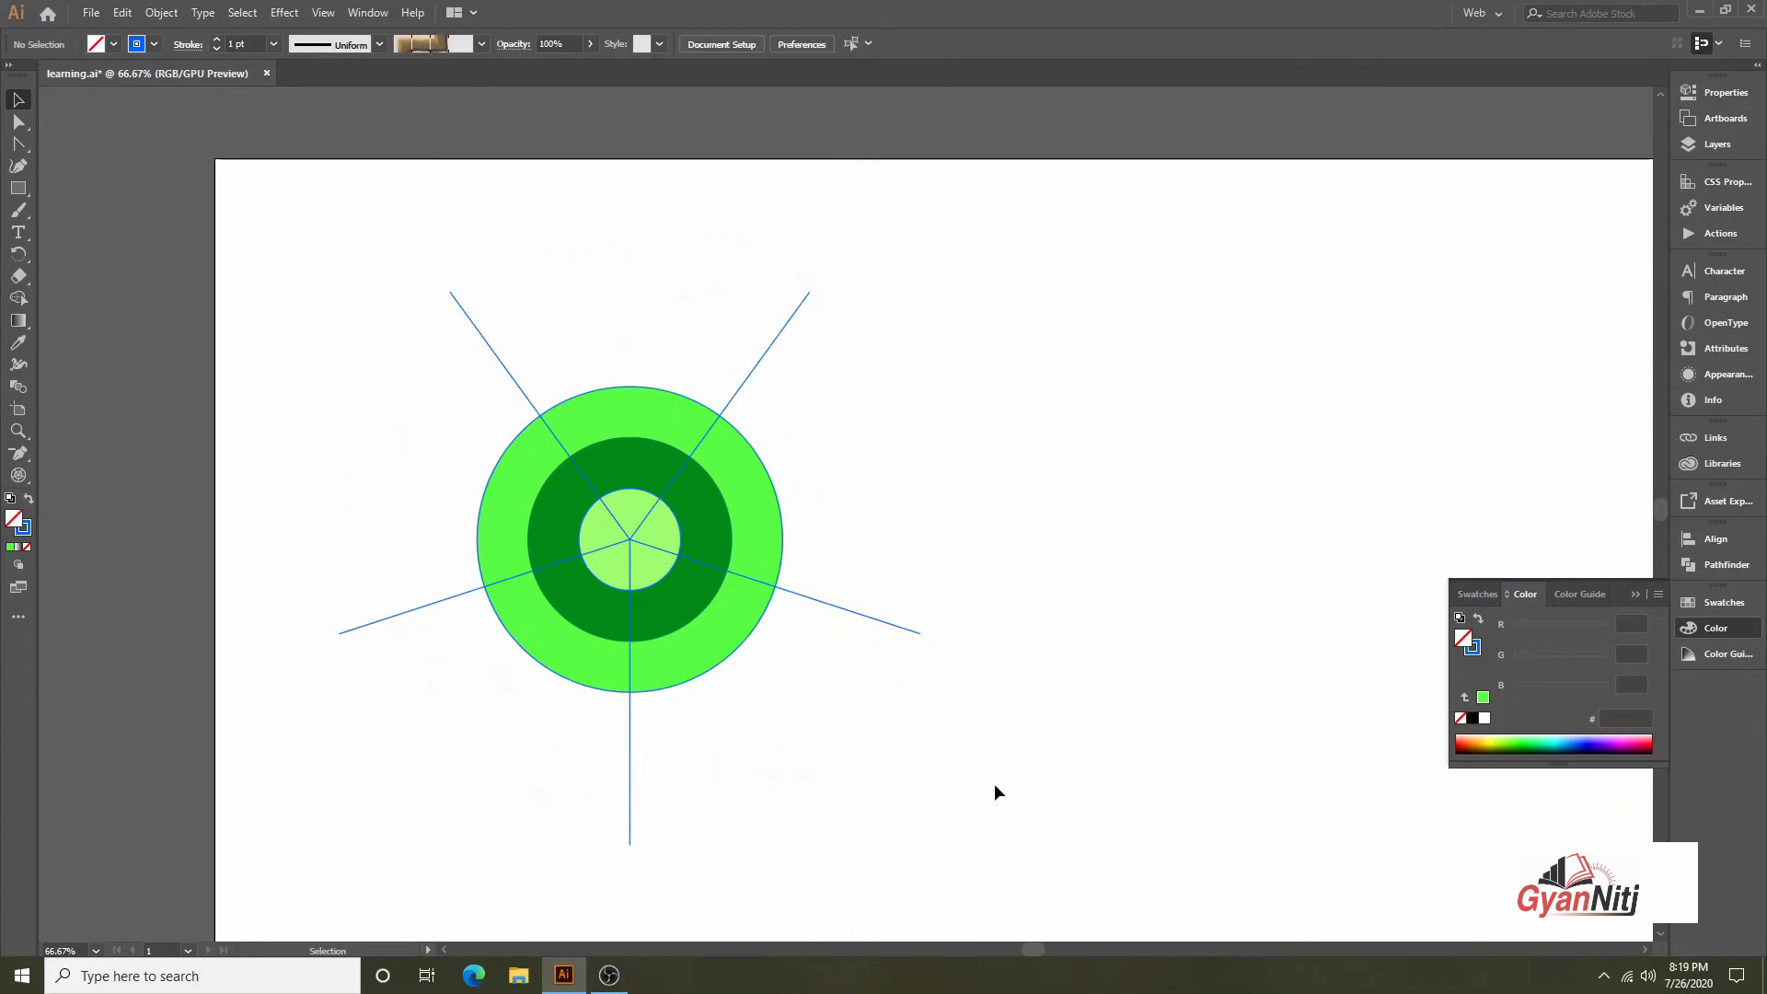
left_click_drag(1128, 859, 294, 230)
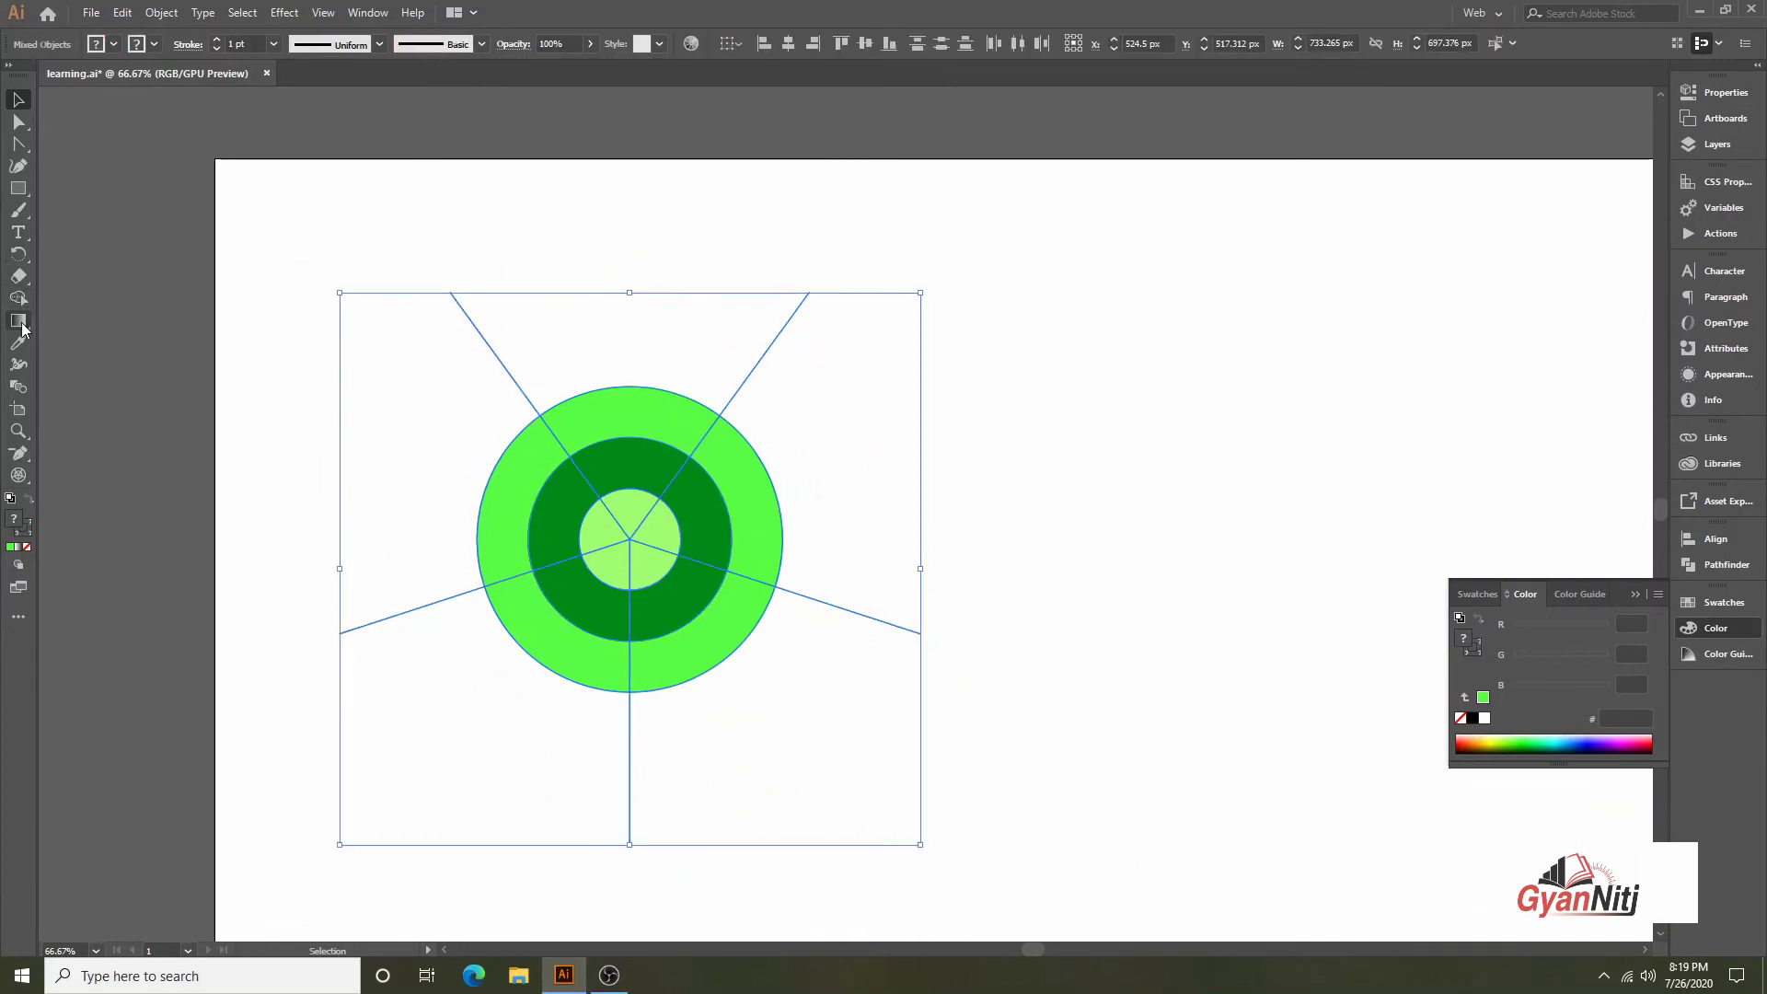
Remove every wedge except the lower-left one with Shape Builder, then pull the right wedge aside
left_click(18, 297)
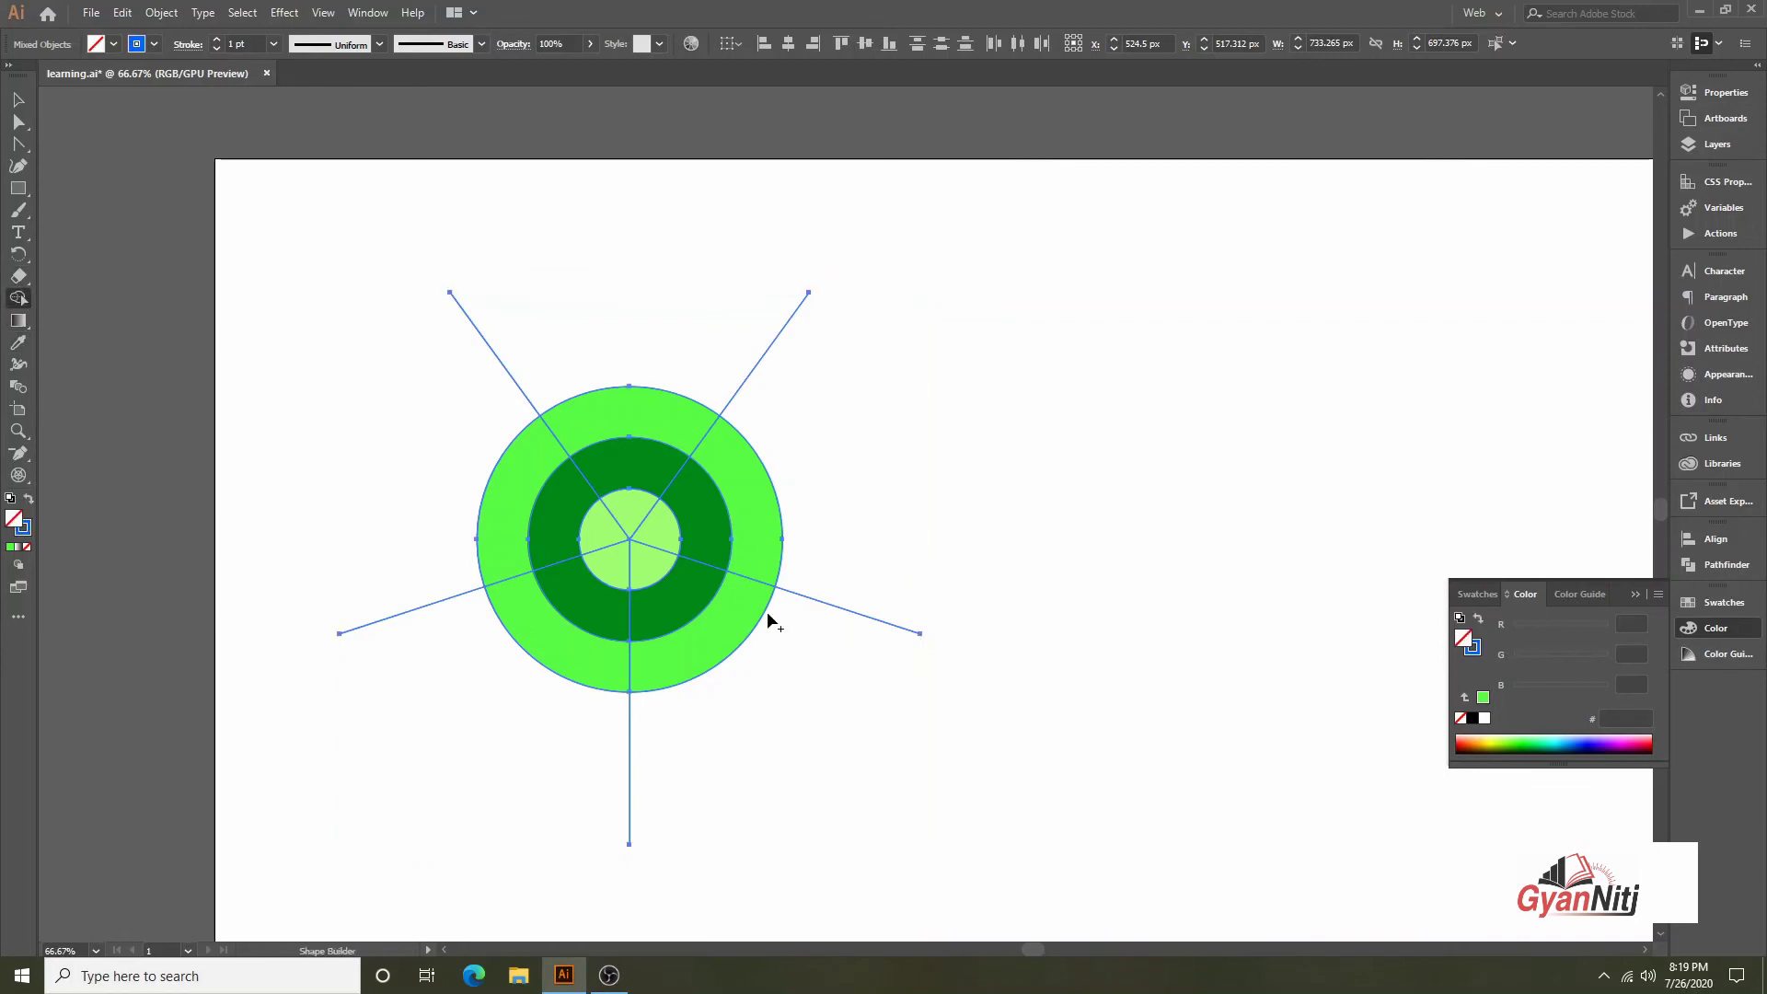
left_click_drag(692, 629, 733, 681)
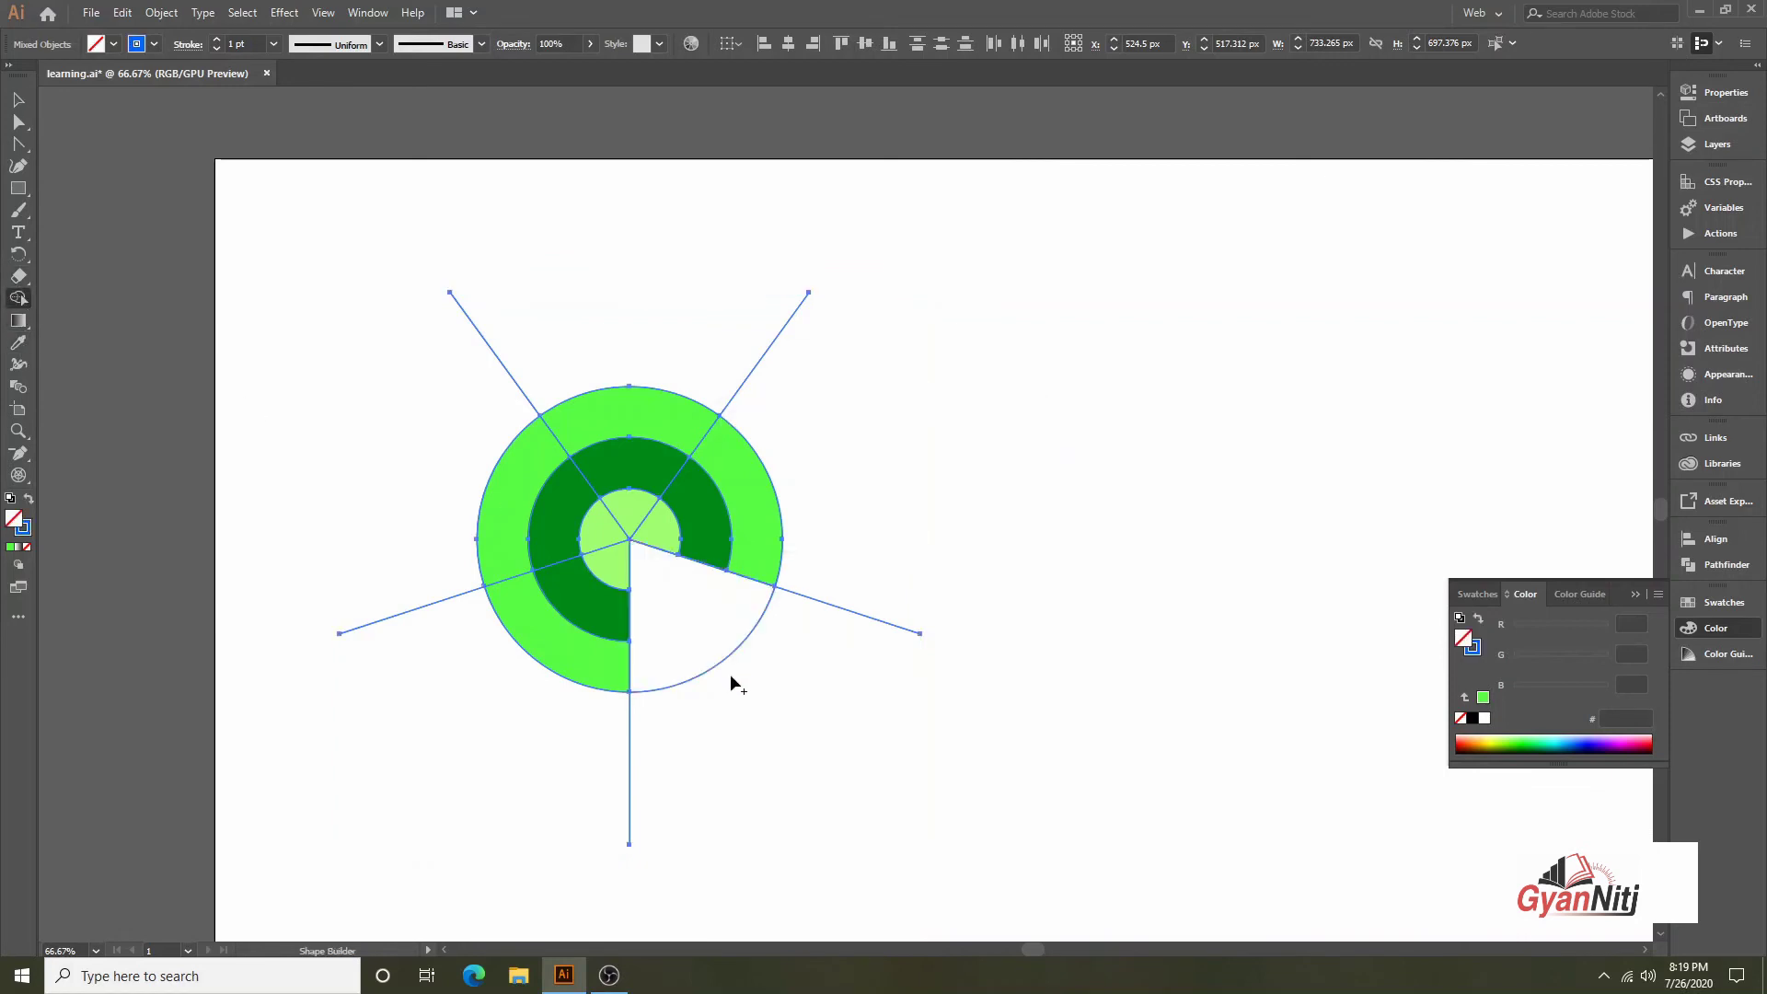
left_click_drag(677, 545, 821, 477)
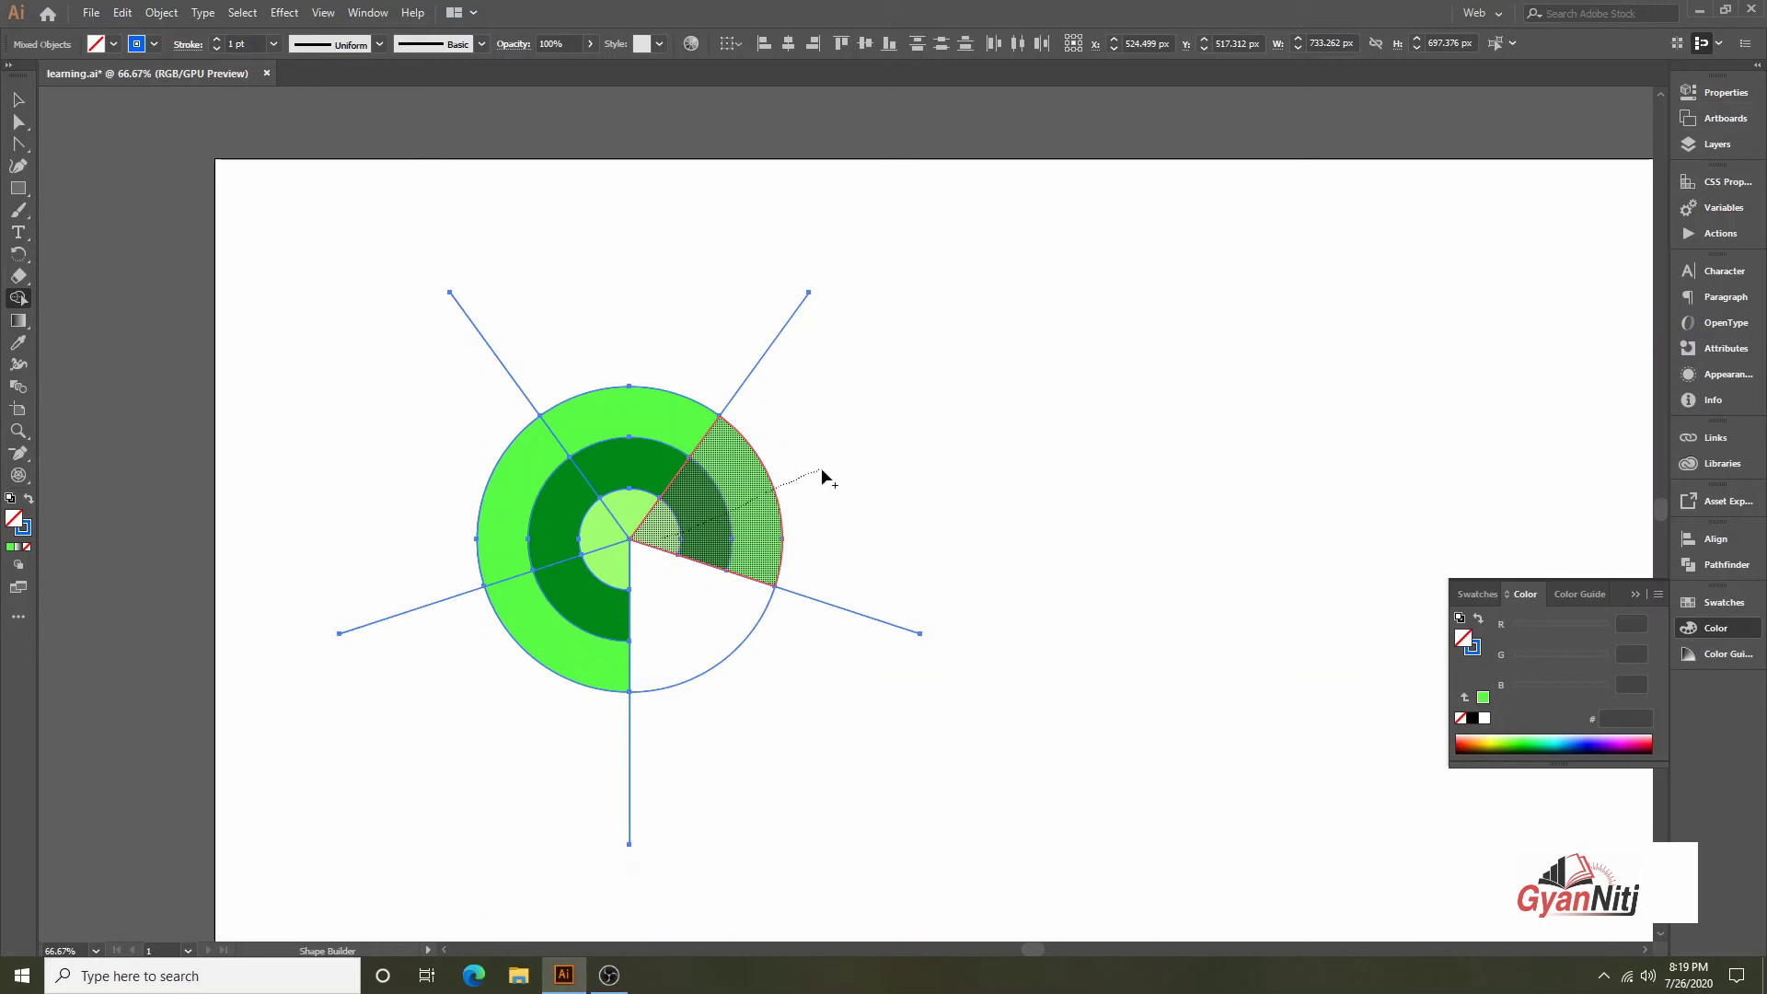
mouse_move(616, 408)
left_mouse_down()
mouse_move(626, 479)
mouse_move(473, 525)
left_mouse_up()
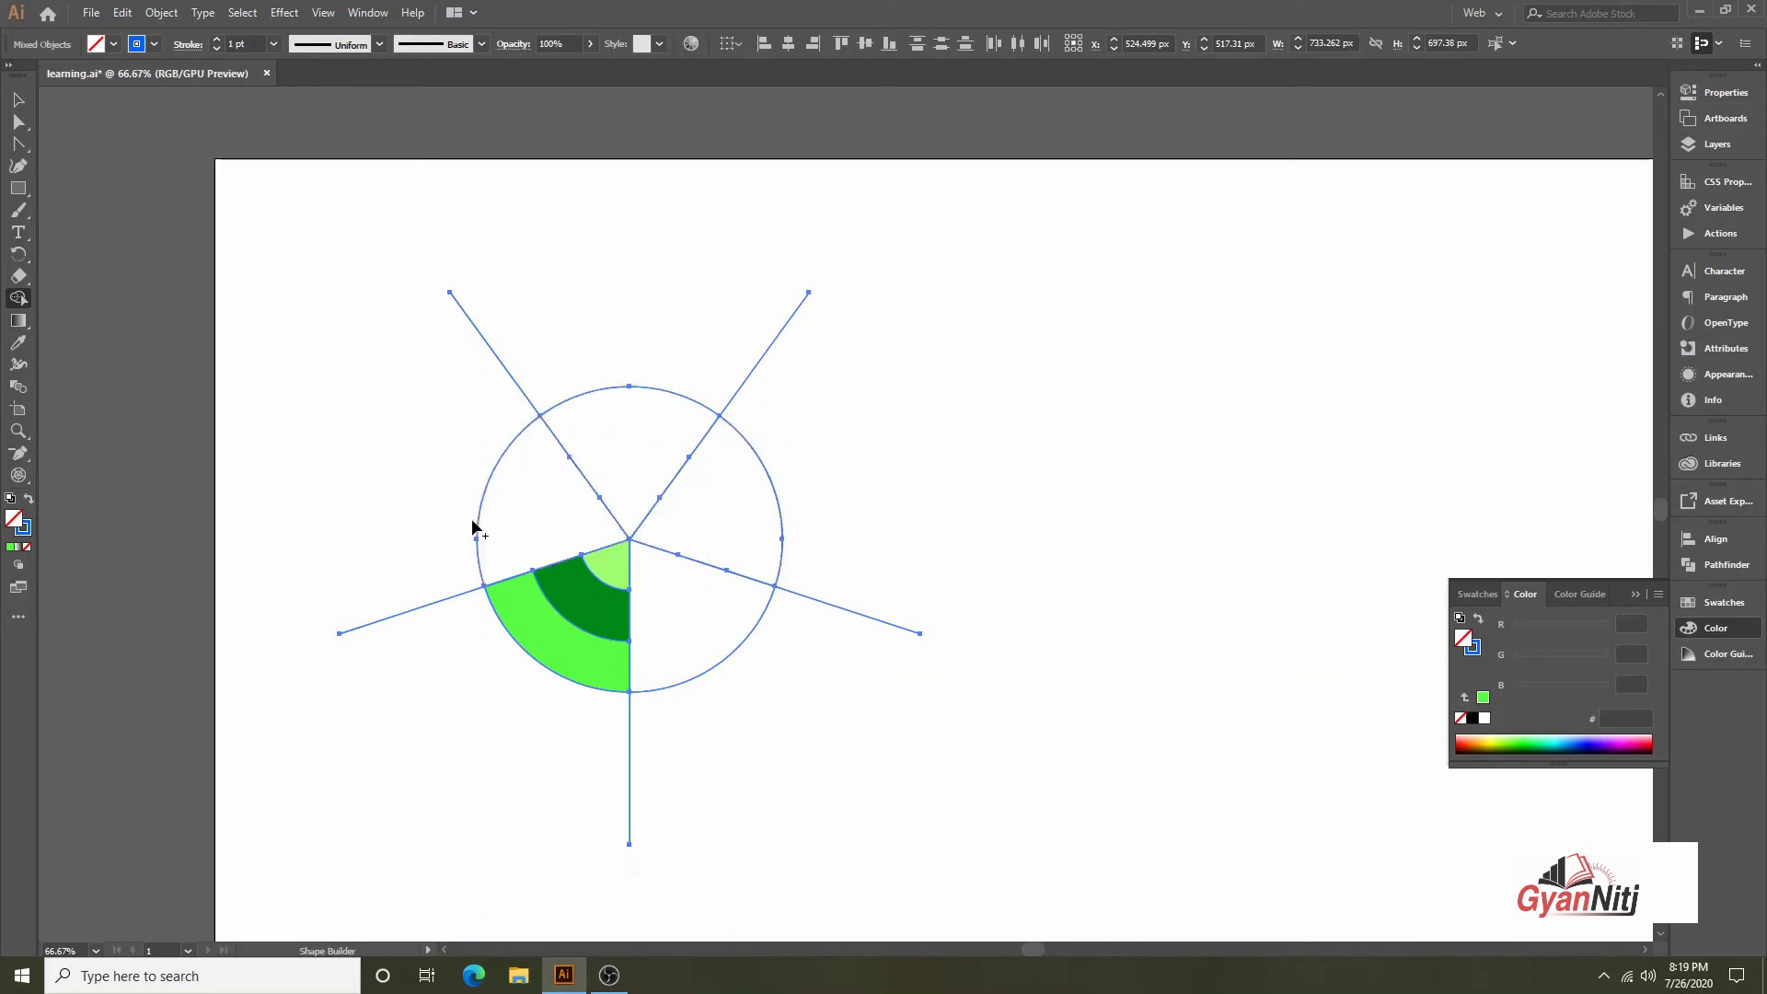
left_click(19, 100)
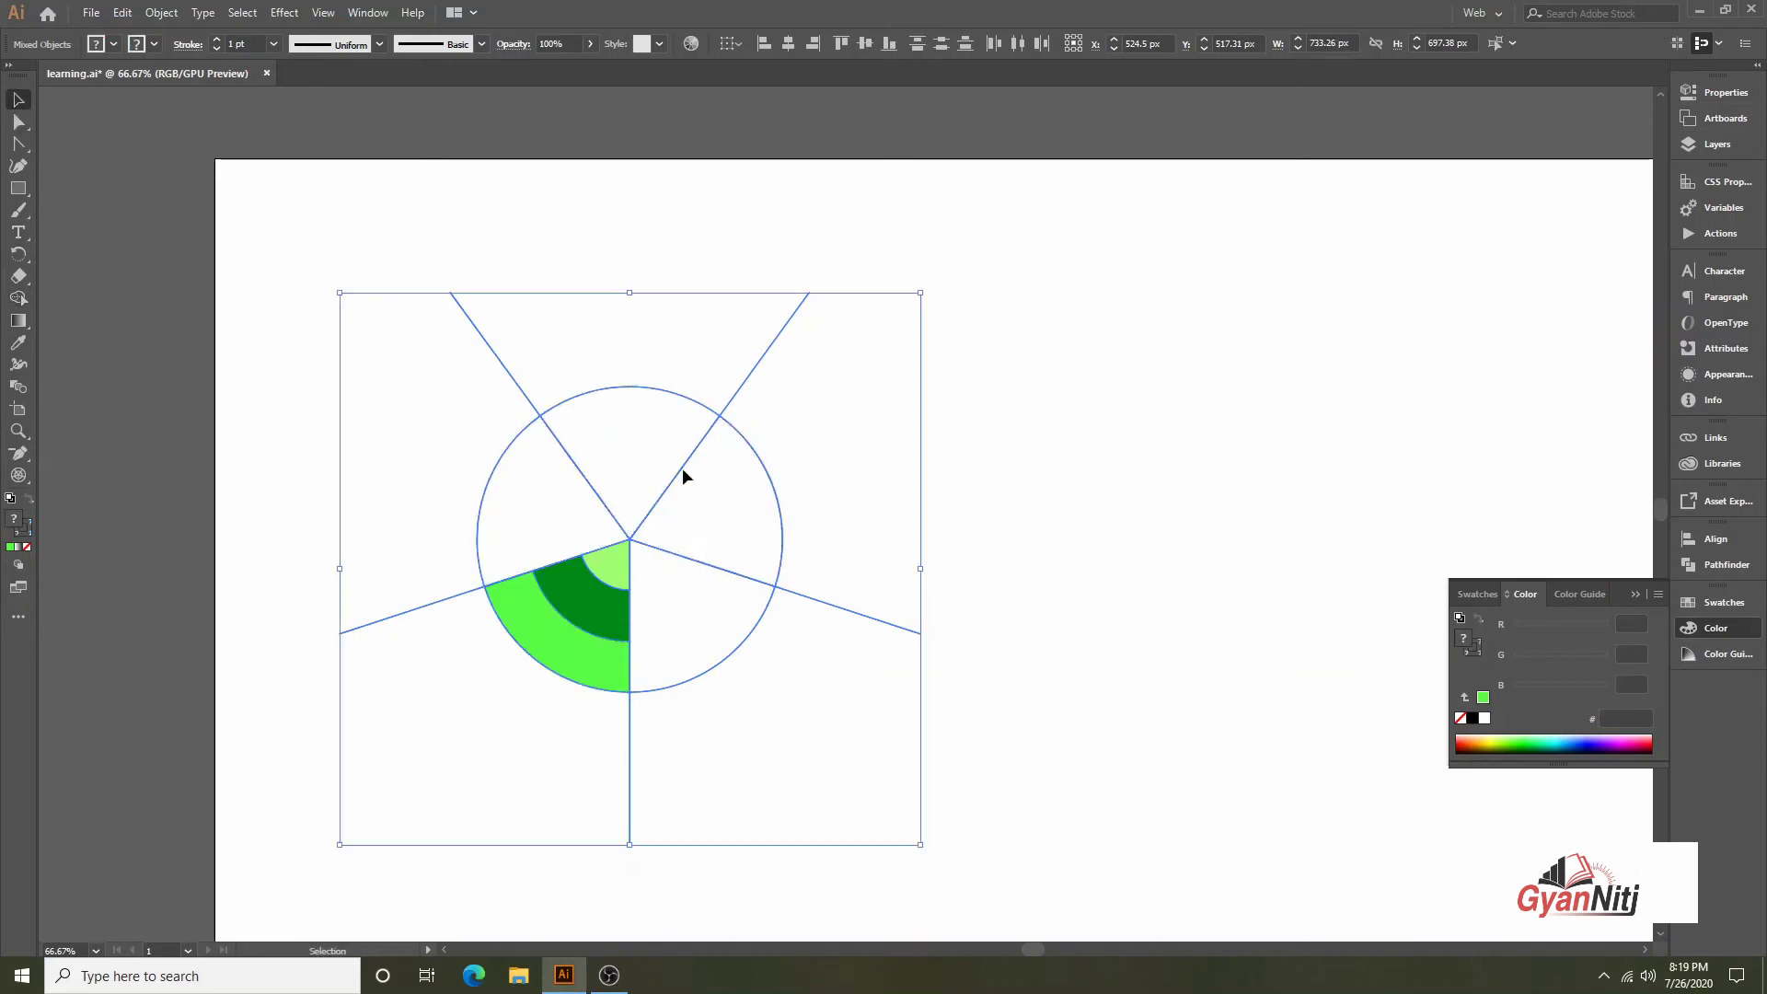
left_click(682, 467)
left_click_drag(633, 543, 894, 561)
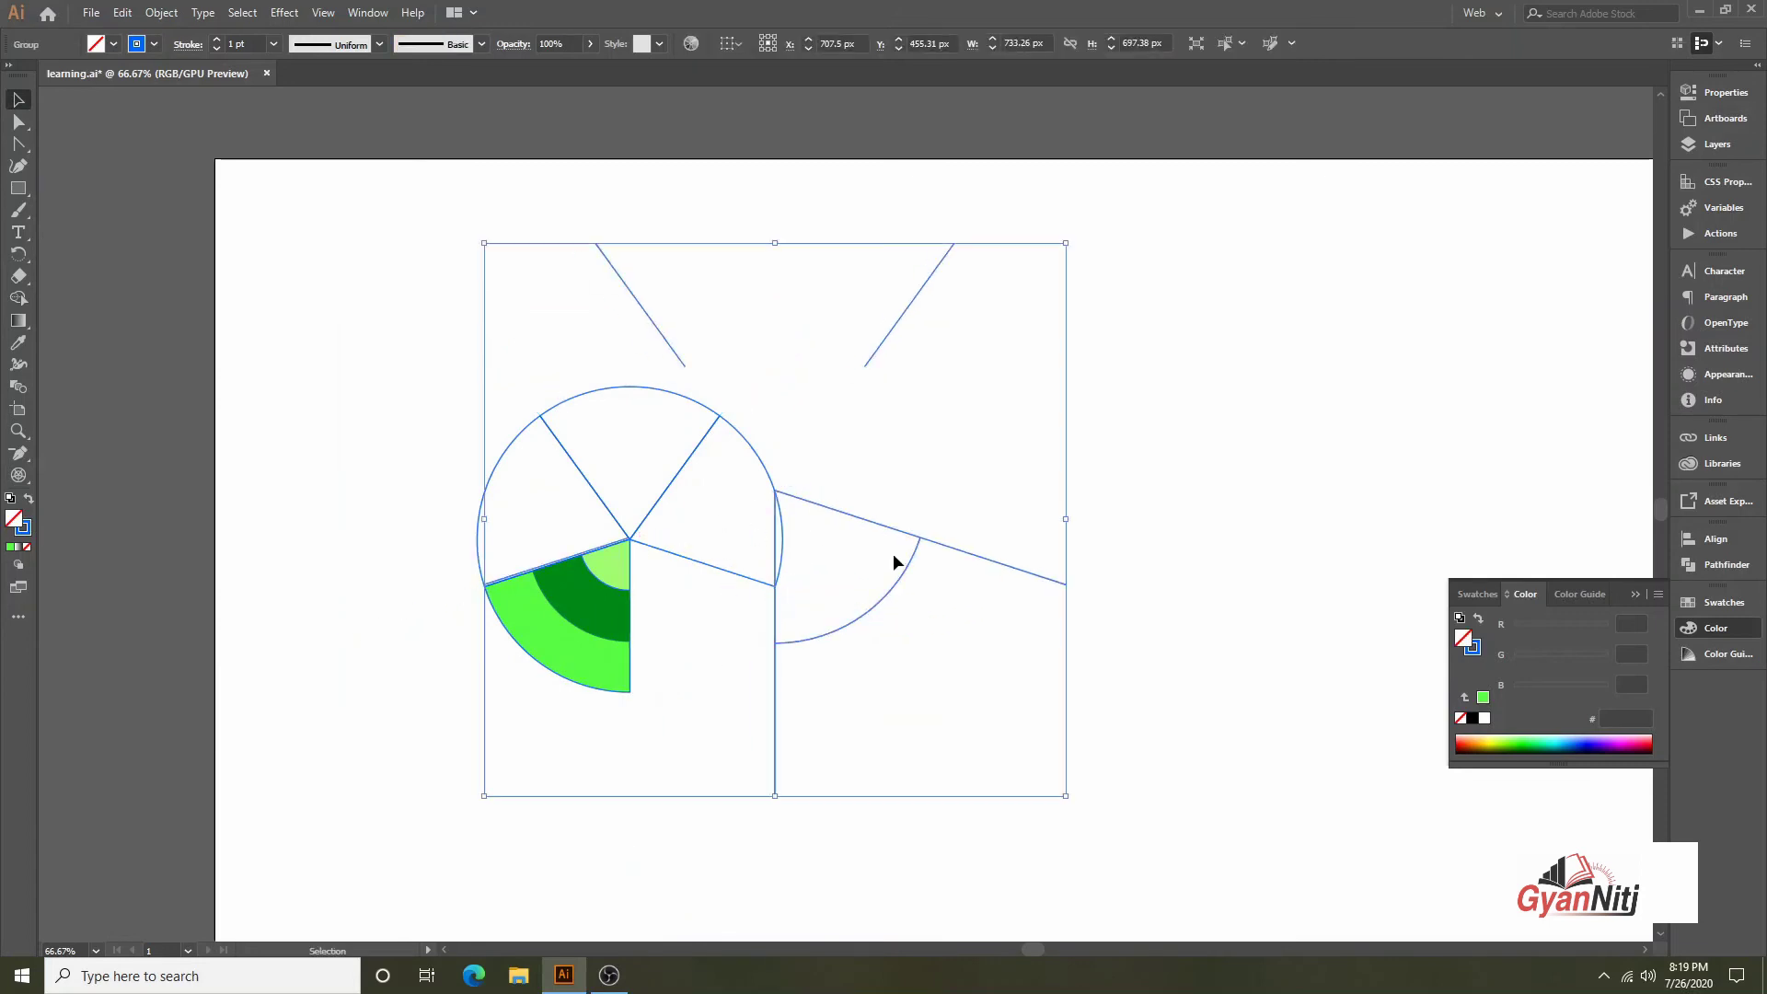
Delete the pulled-out wedge, the empty wedges and the guide lines
key("Delete")
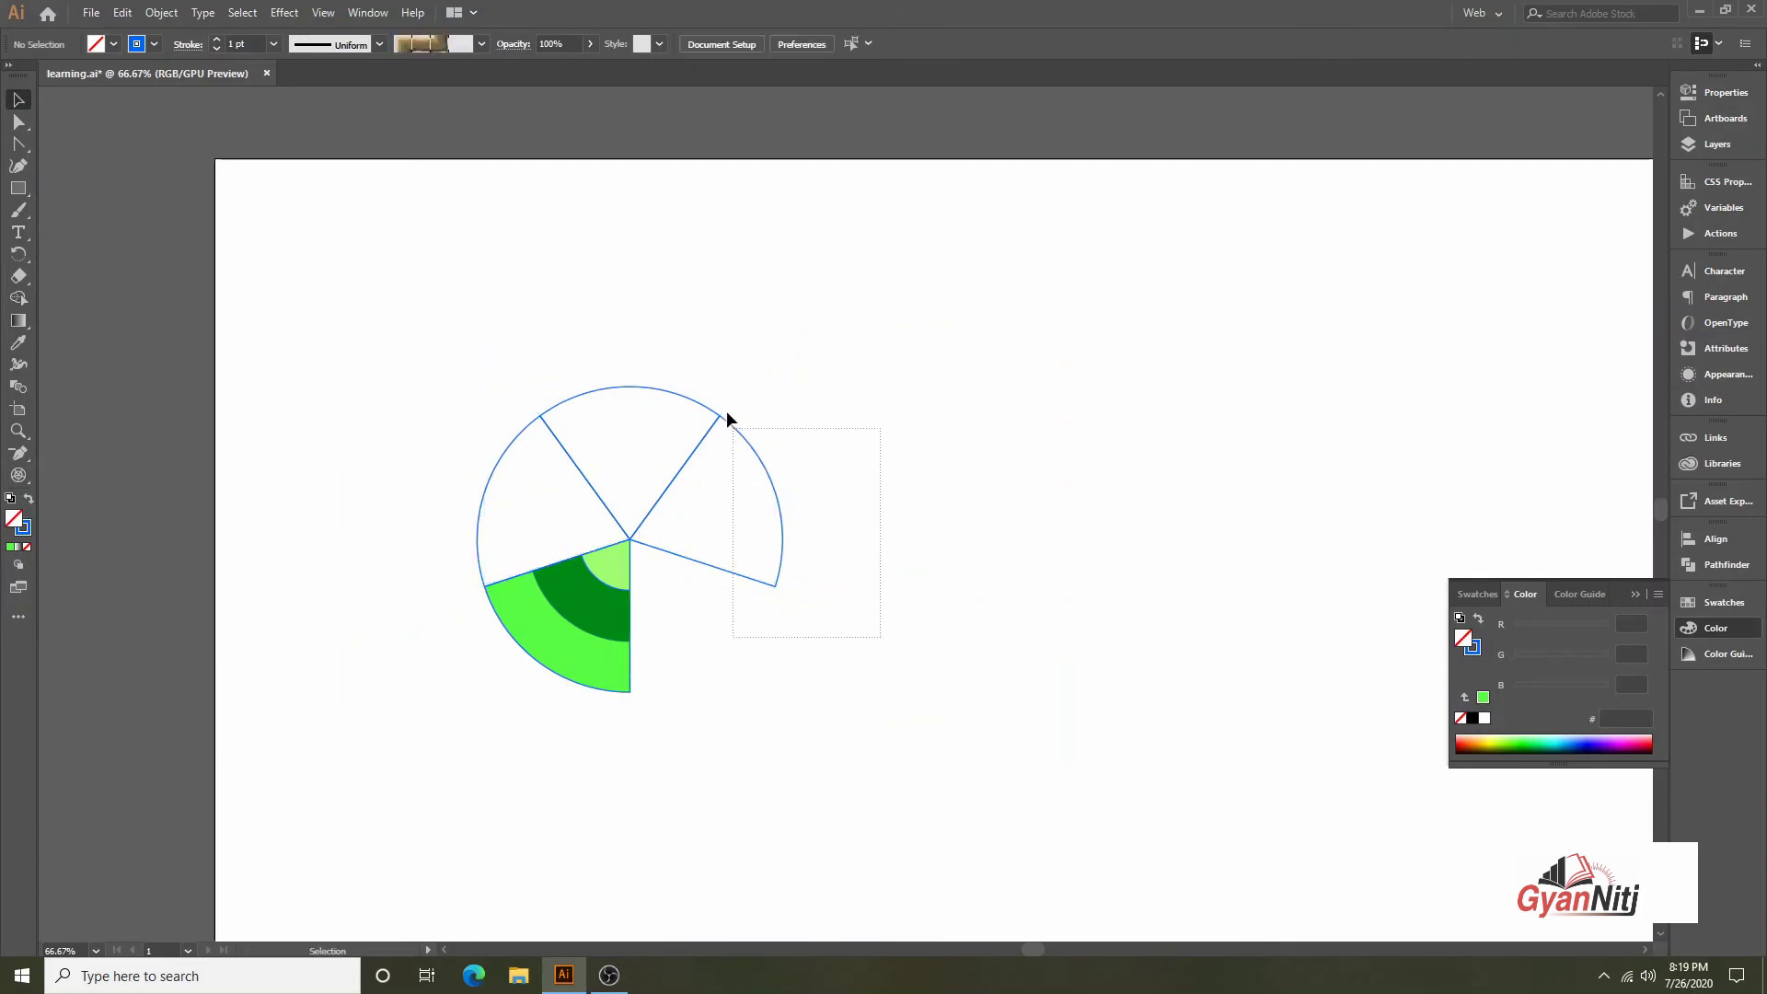
left_click(686, 457)
key("Delete")
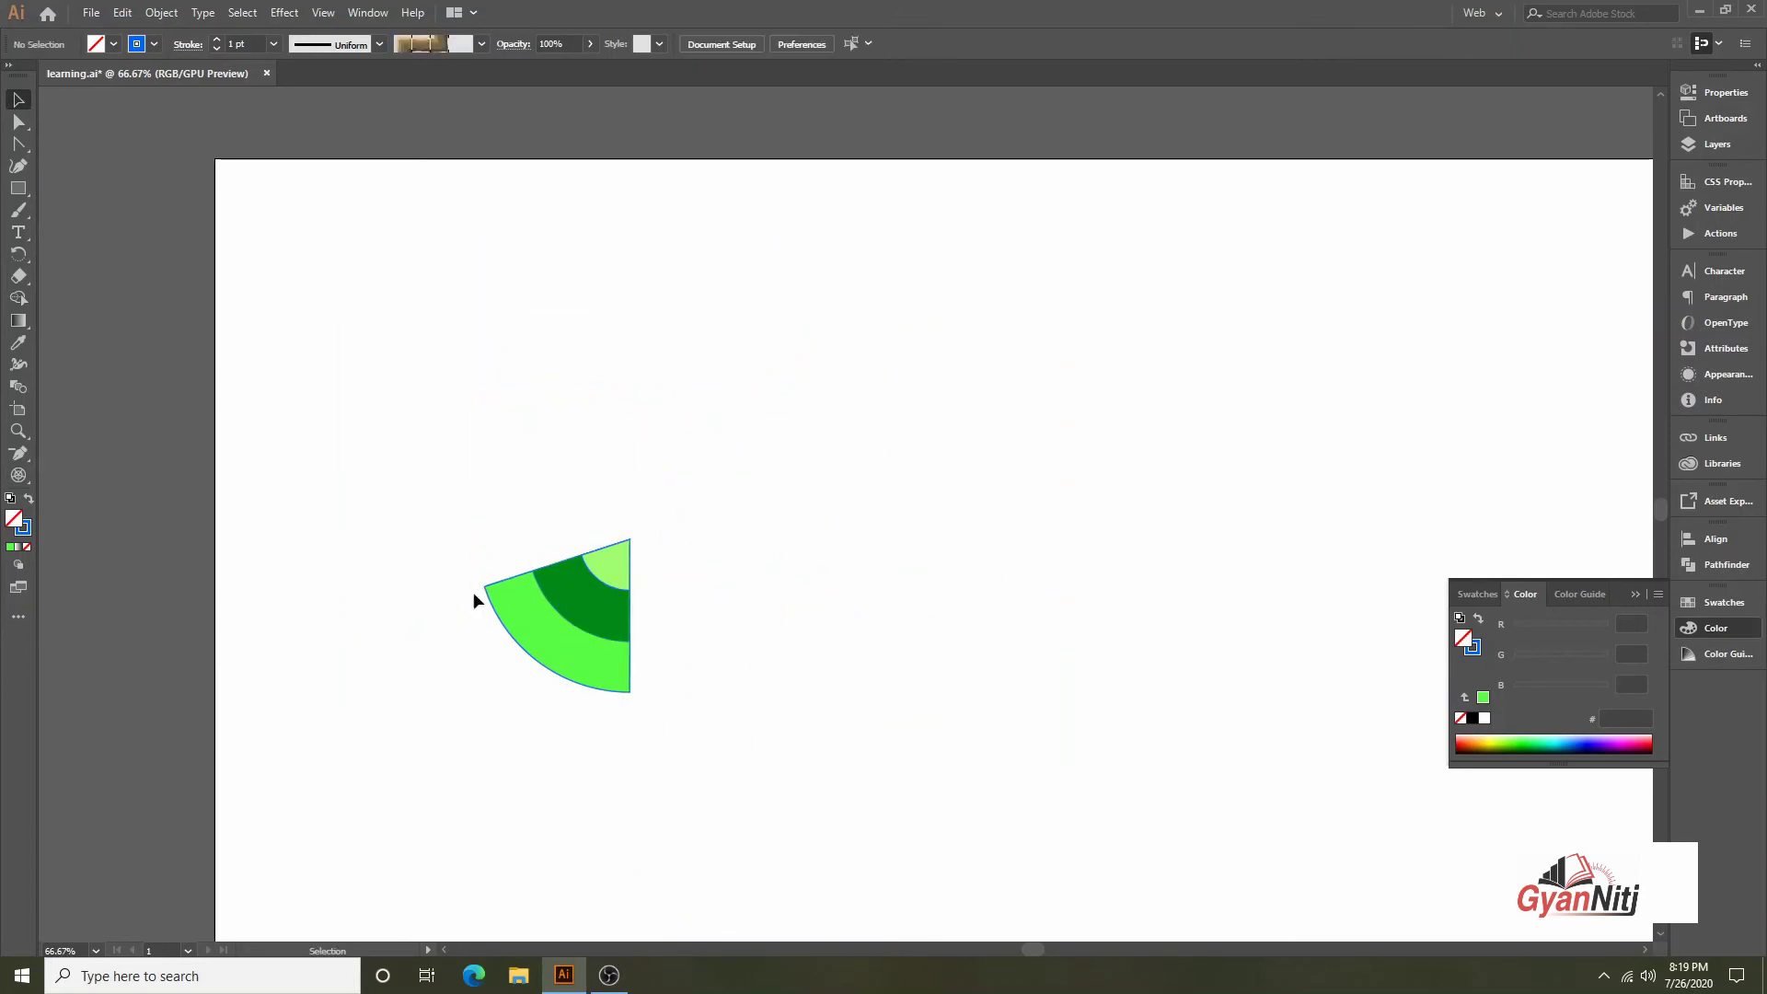
Try moving the green bands apart, then undo to keep the wedge intact
left_click_drag(596, 649, 788, 497)
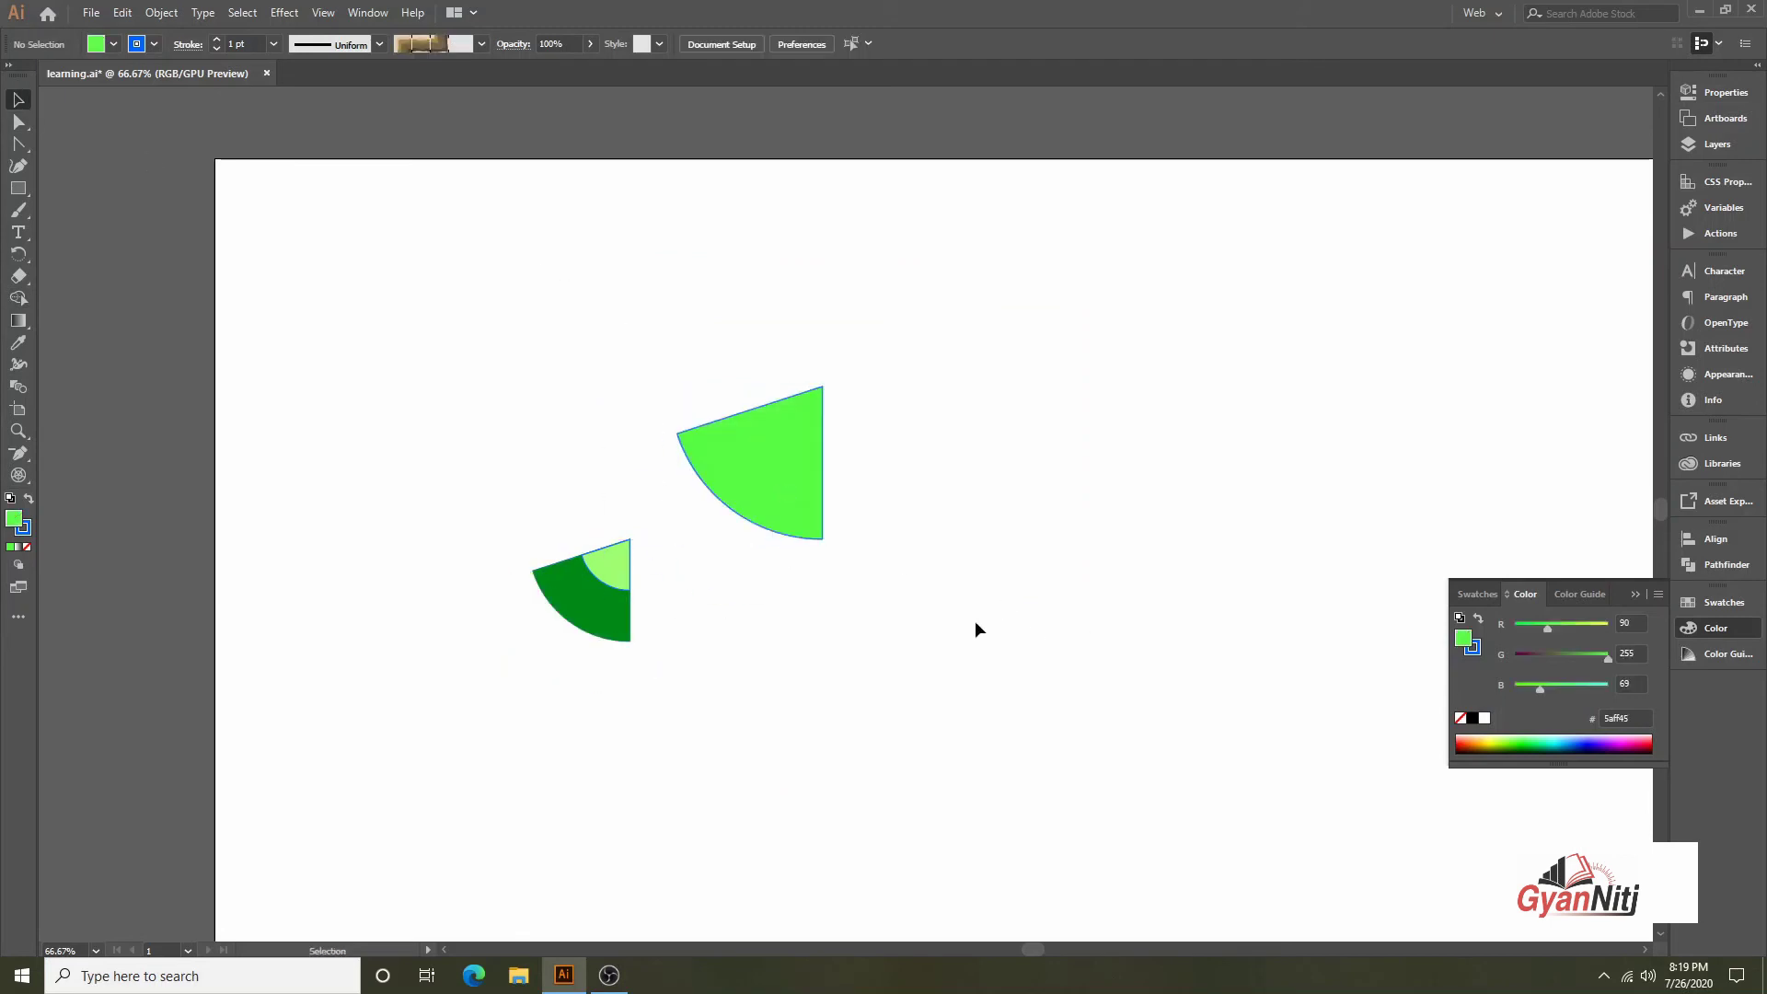
mouse_move(589, 614)
left_mouse_down()
mouse_move(1310, 497)
mouse_move(1028, 445)
left_mouse_up()
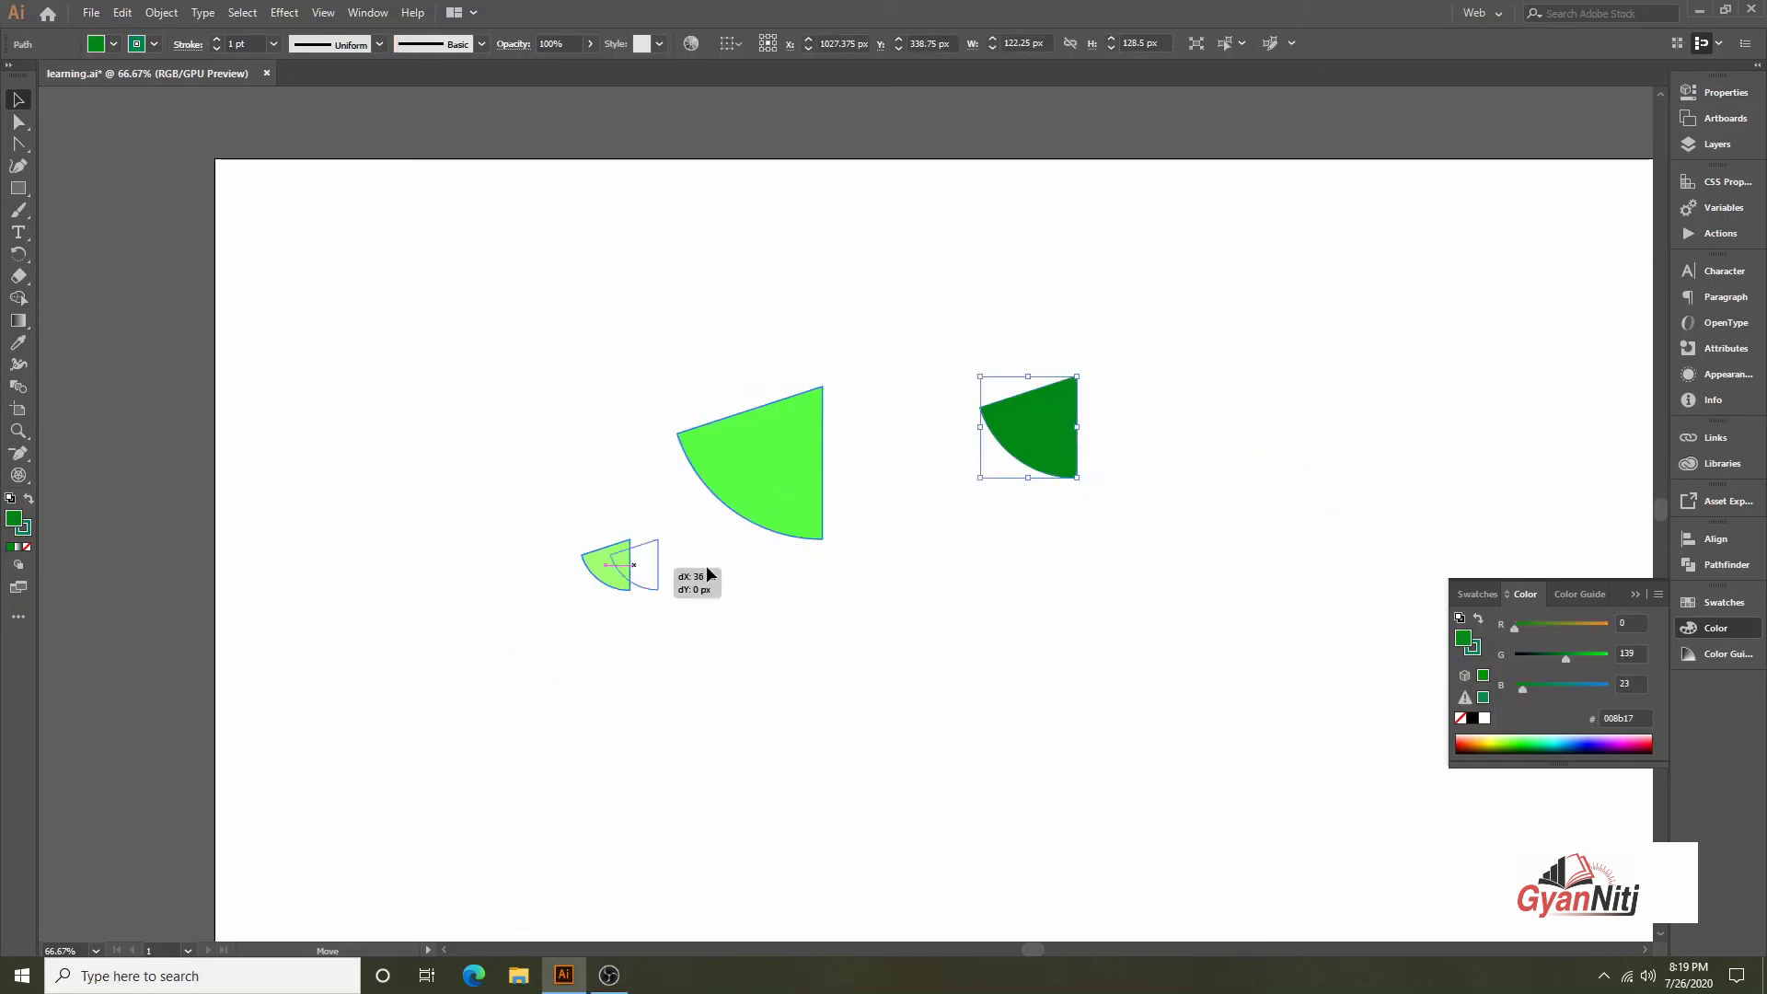
left_click_drag(612, 566, 931, 625)
key("ctrl+z")
key("ctrl+z")
key("ctrl+z")
left_click(644, 584)
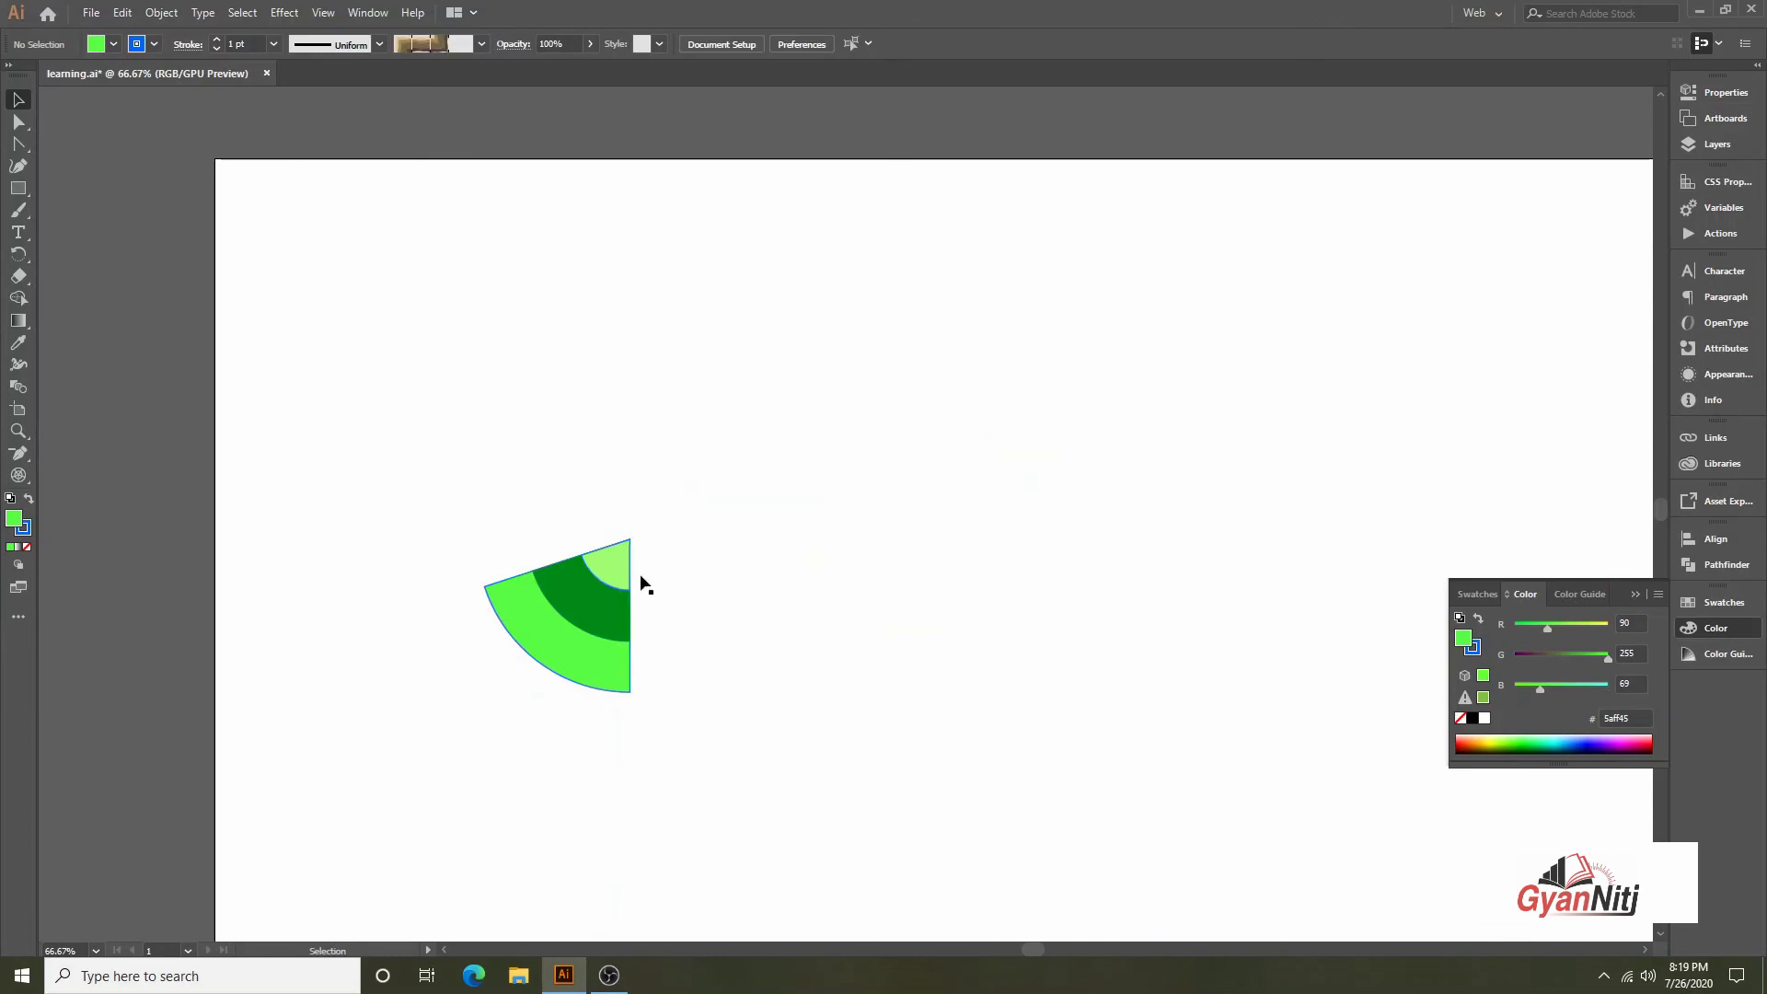
left_click(25, 477)
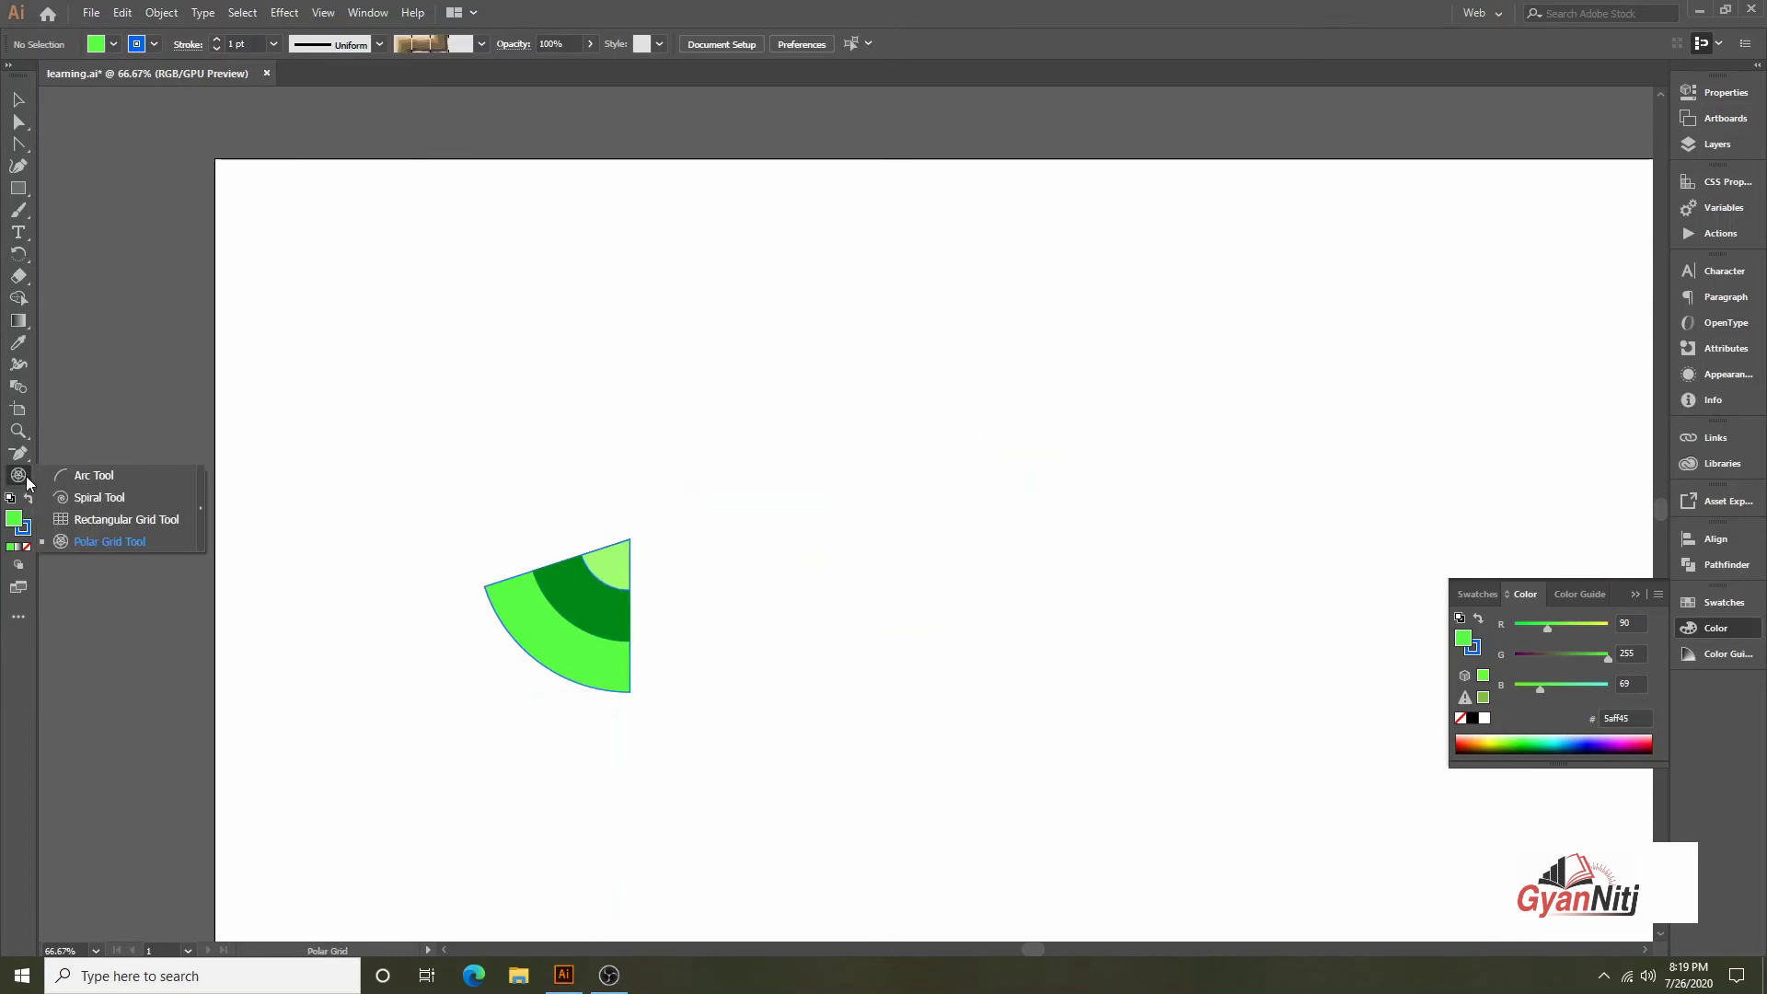
Add the Flare Tool to the toolbar from the full All Tools list
left_click(13, 678)
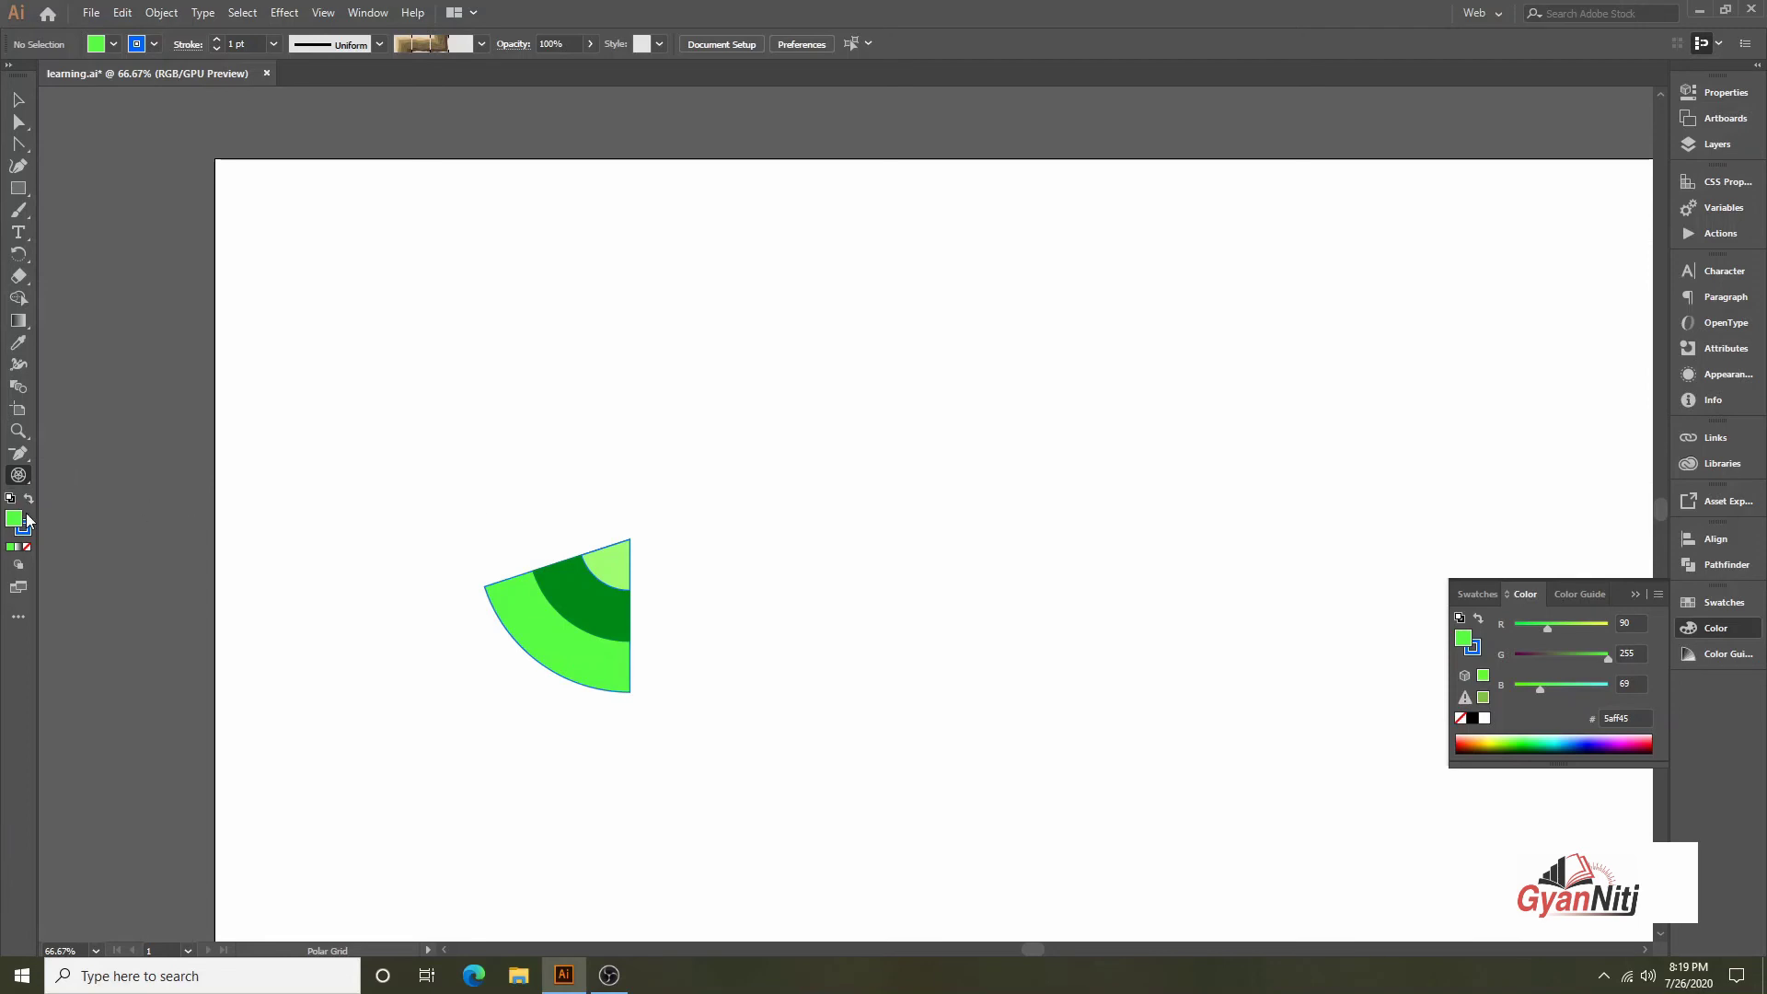
left_click(20, 622)
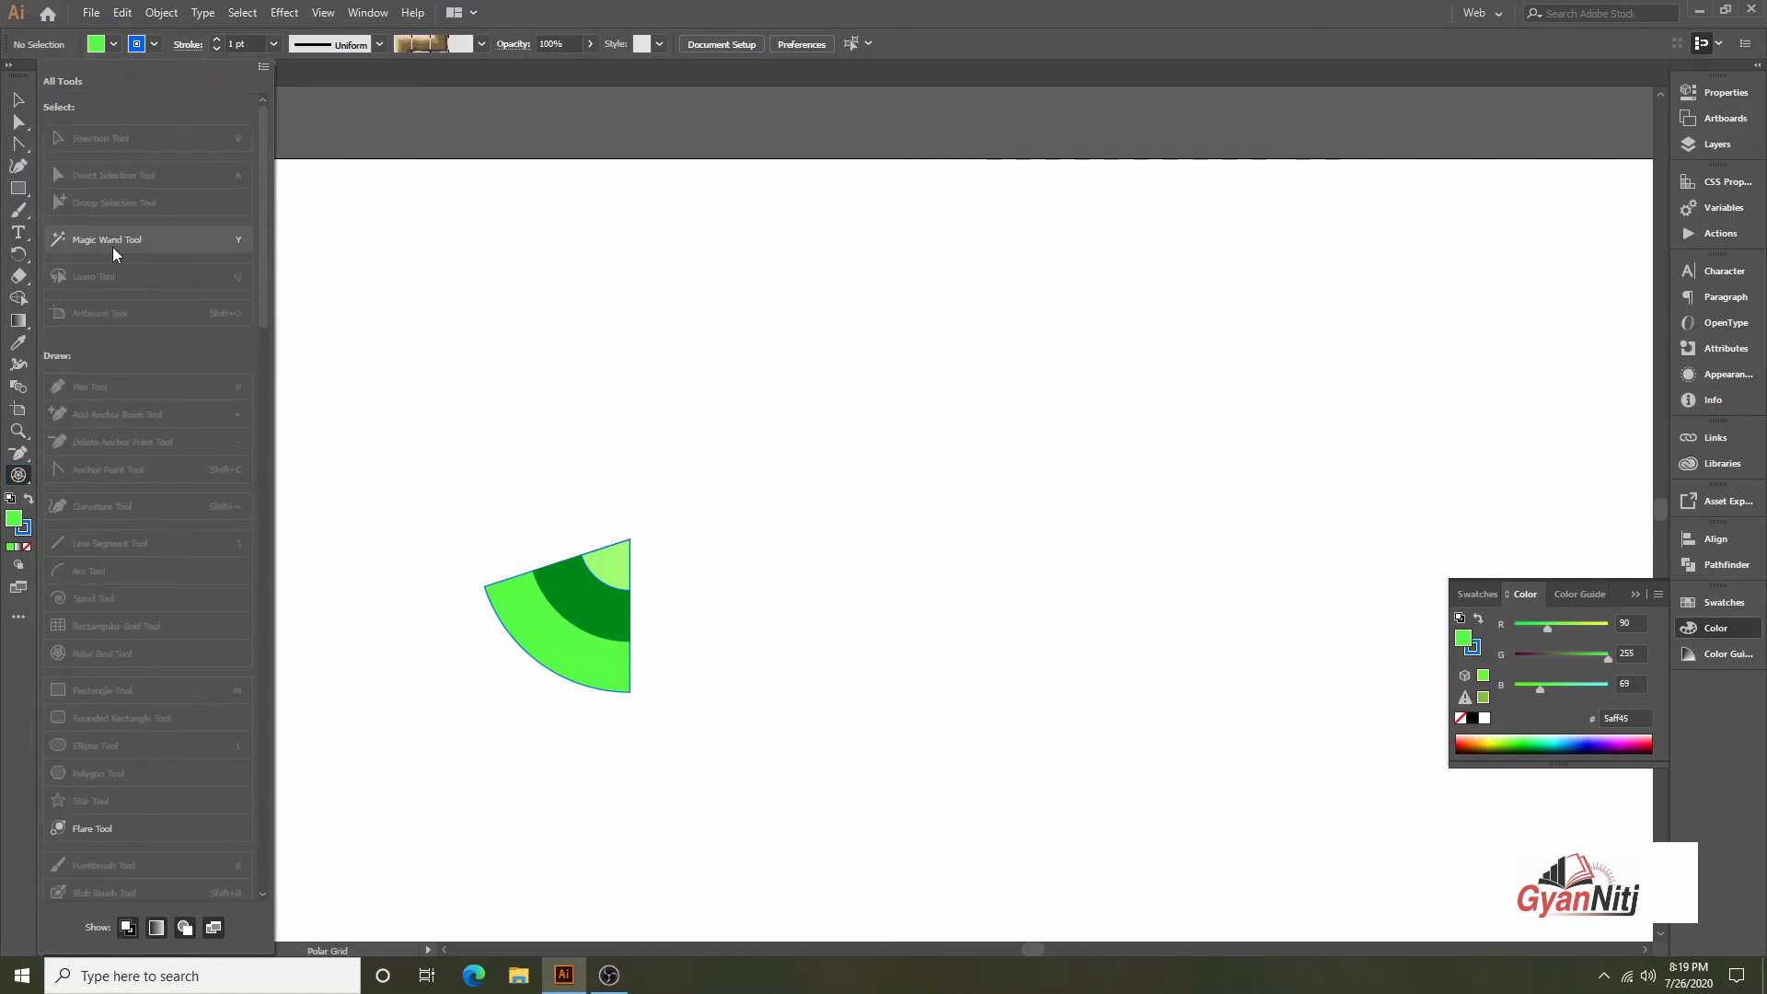
scroll(118, 334, "down", 8)
scroll(103, 209, "up", 3)
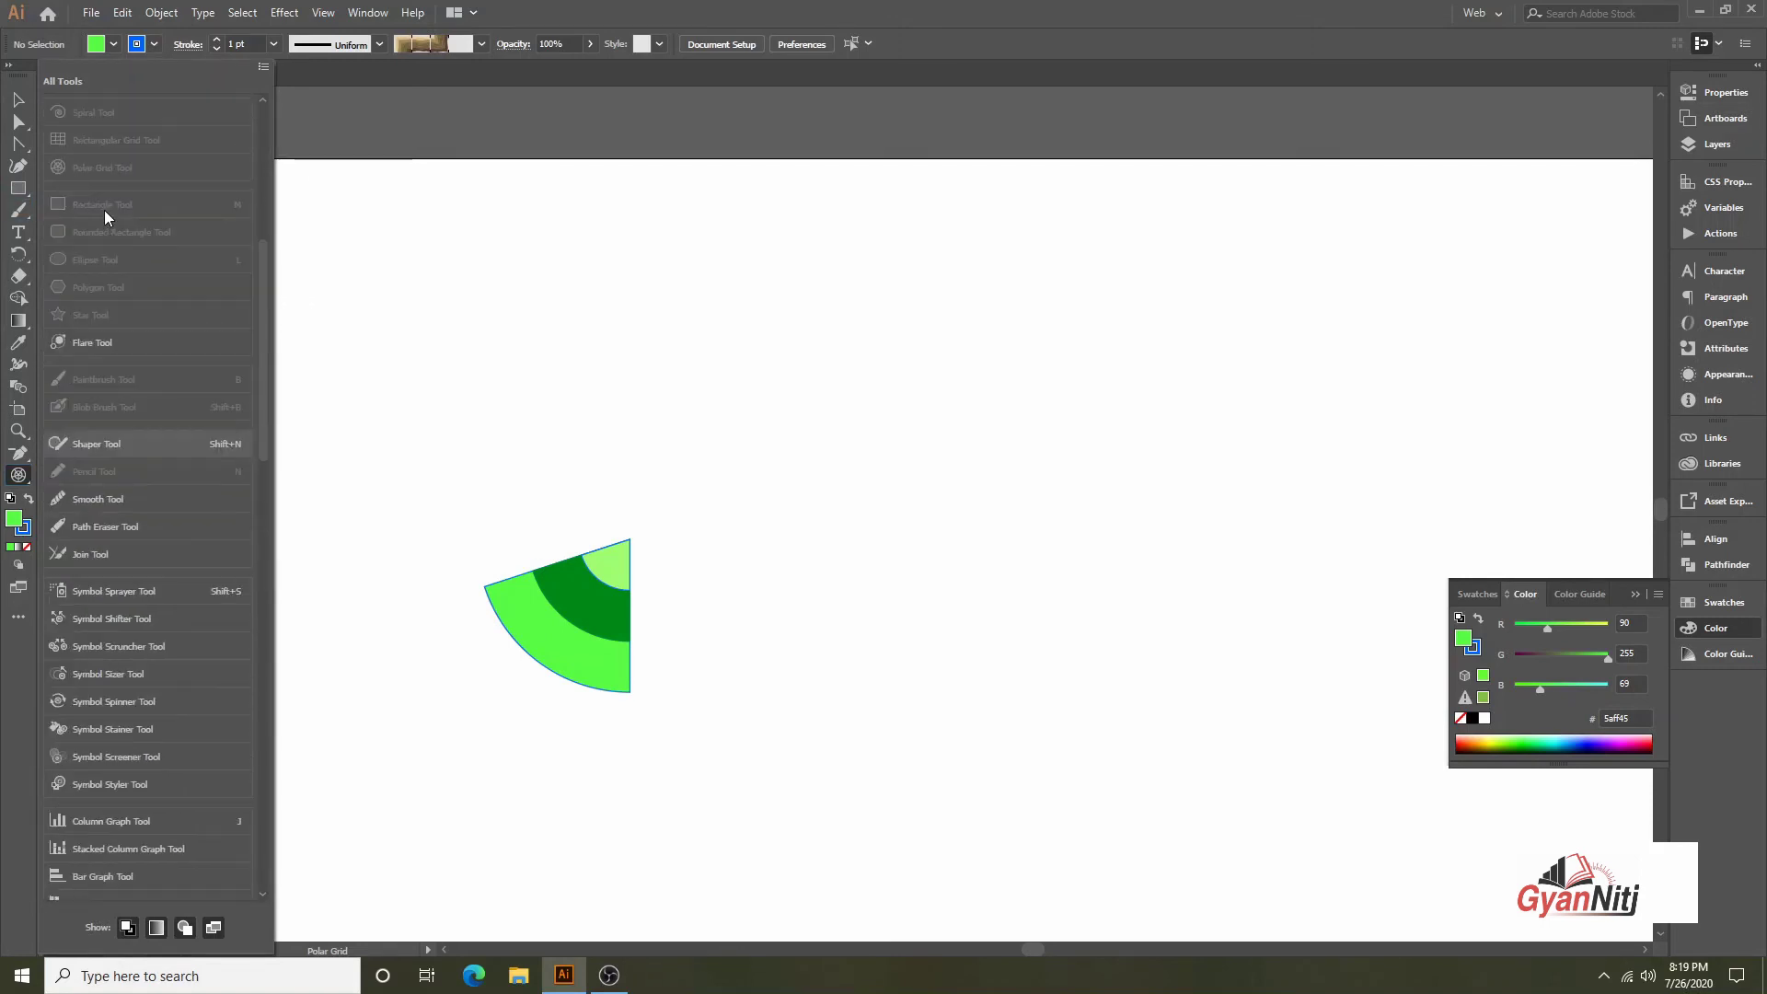
scroll(114, 346, "up", 3)
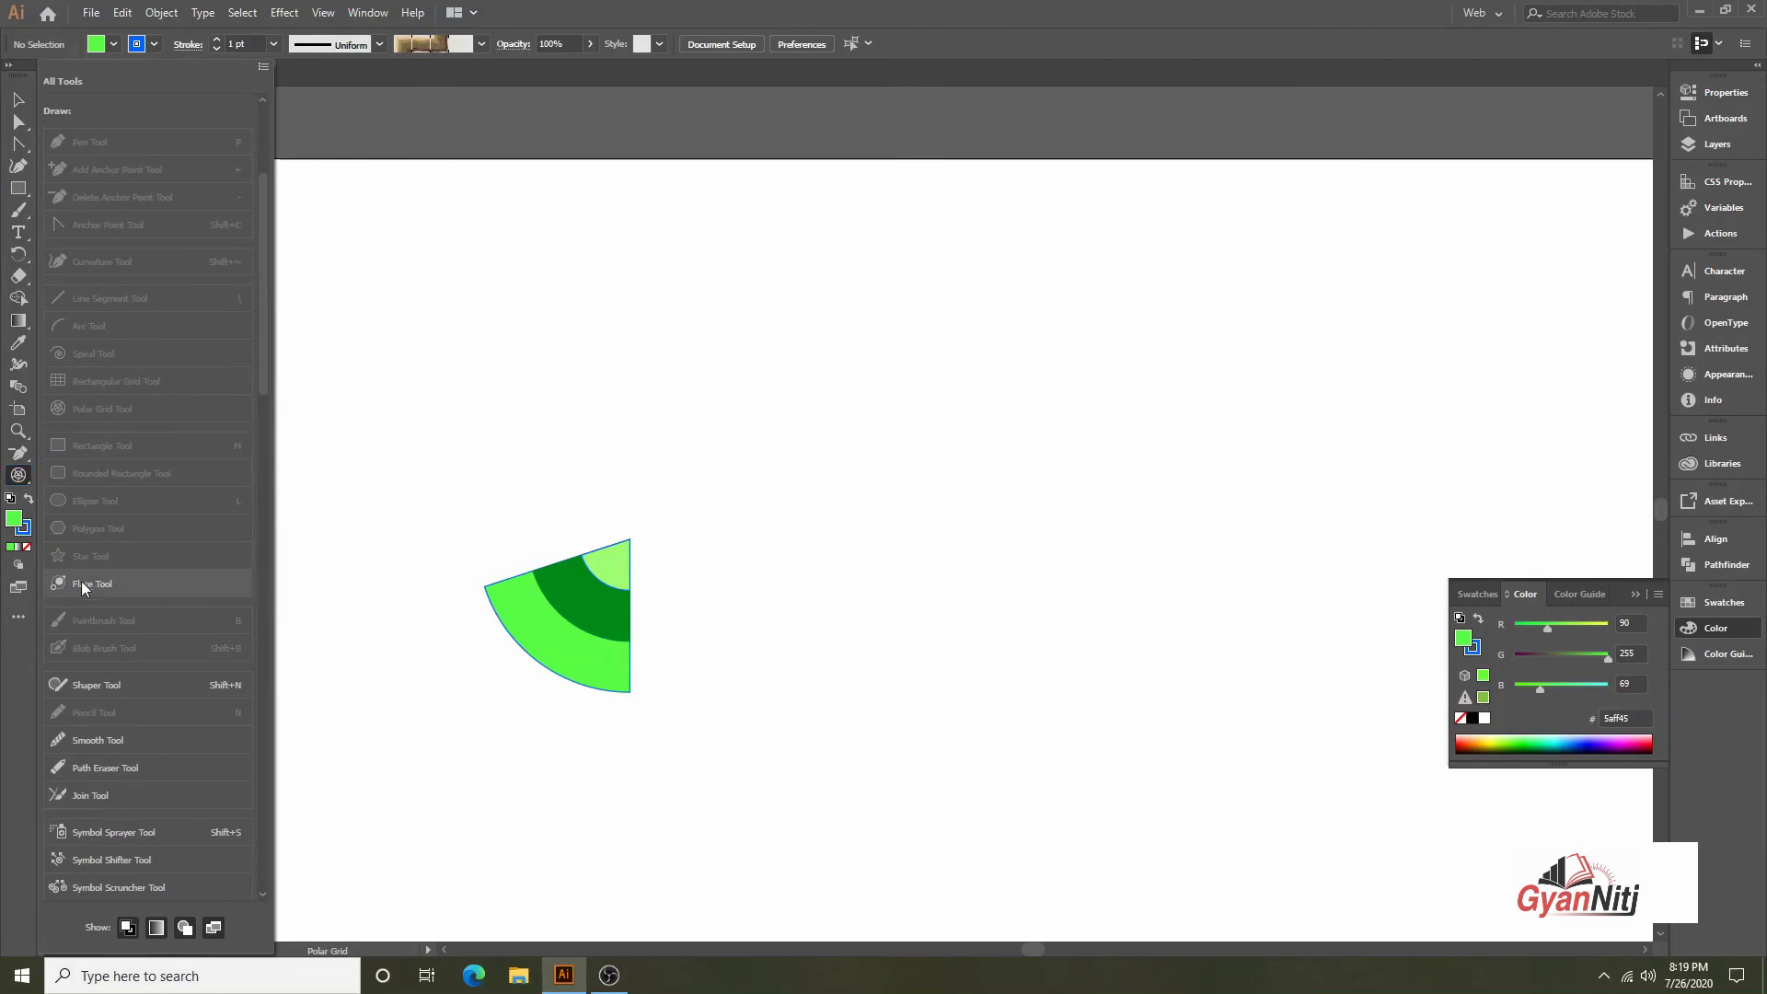
left_click_drag(81, 582, 22, 485)
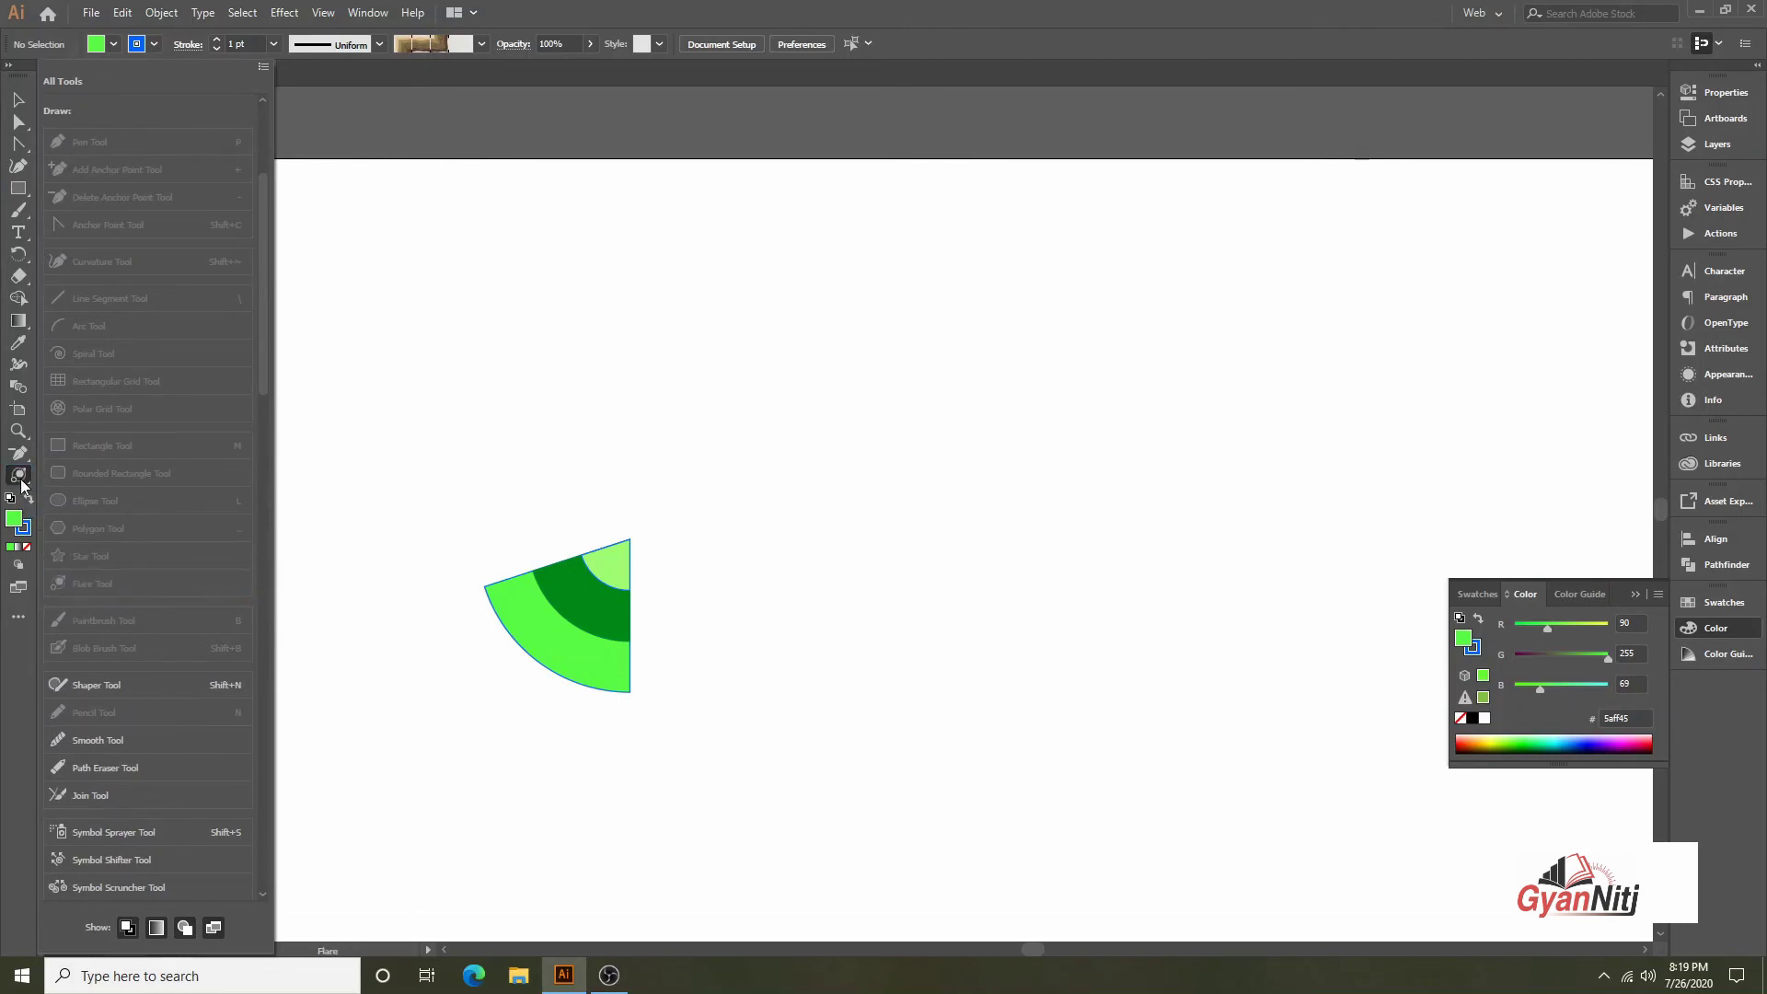
left_click(941, 458)
Draw a lens flare near the top of the artboard and delete the green wedge
left_click_drag(822, 269, 754, 311)
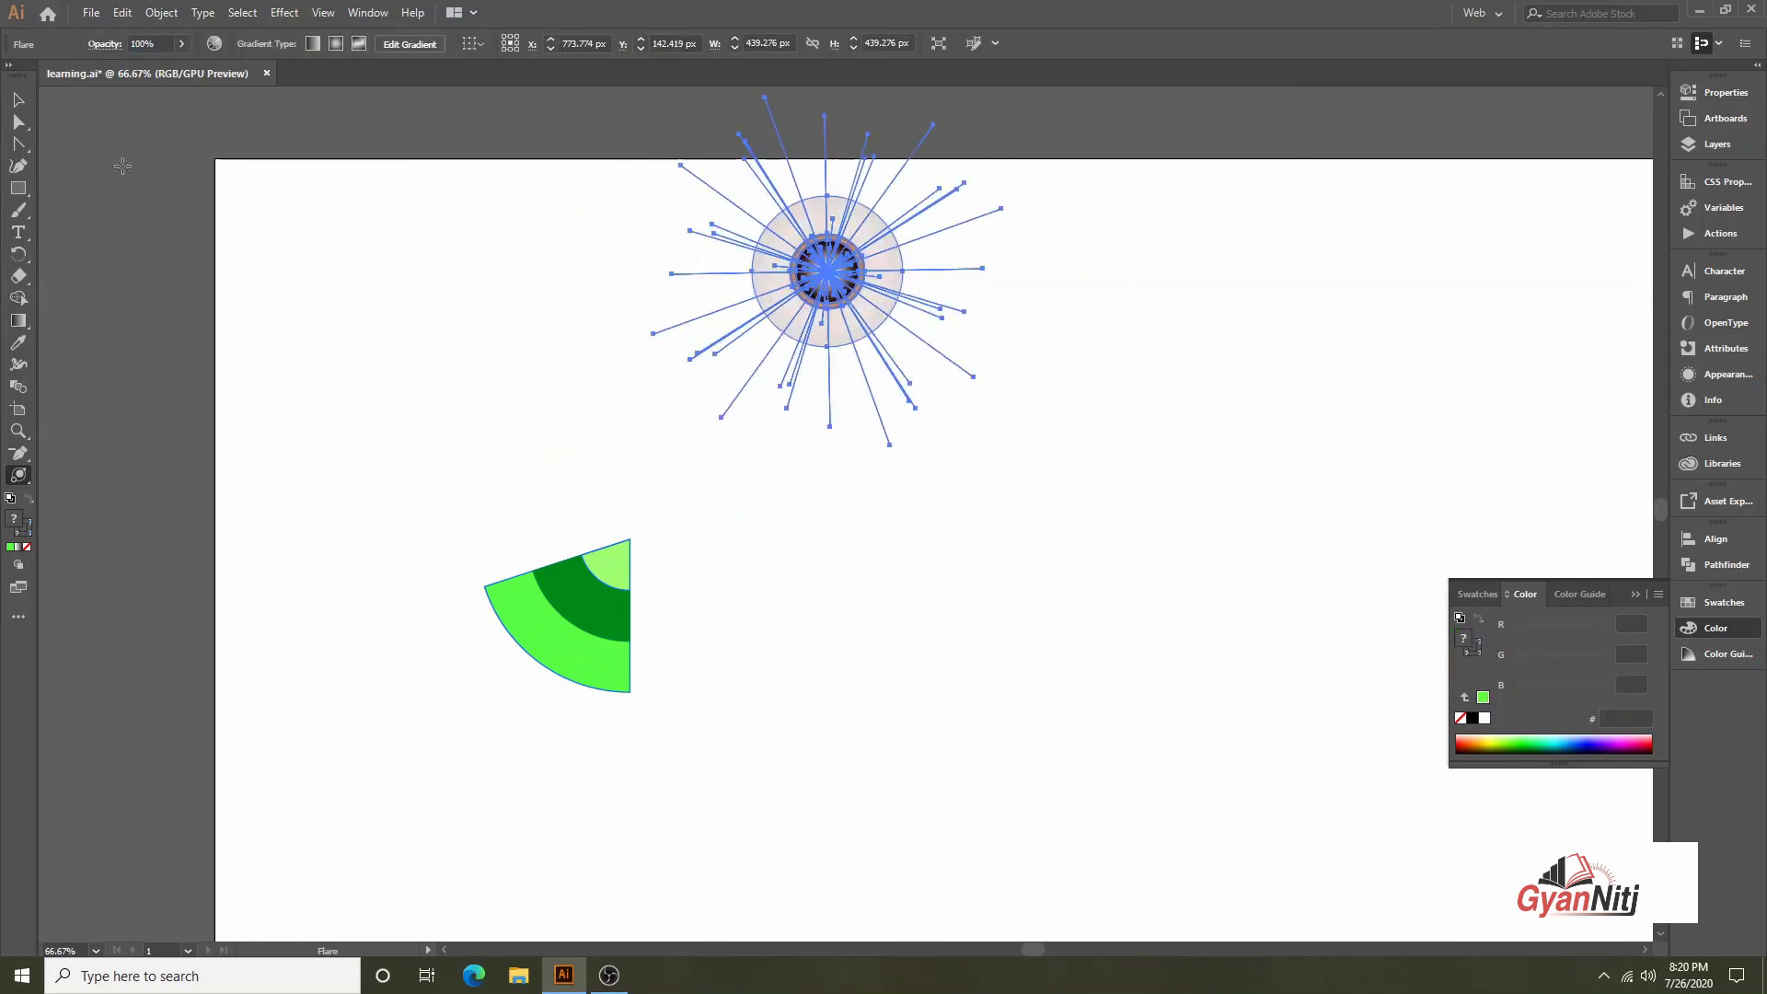
left_click(18, 100)
left_click(909, 526)
left_click_drag(754, 709, 529, 538)
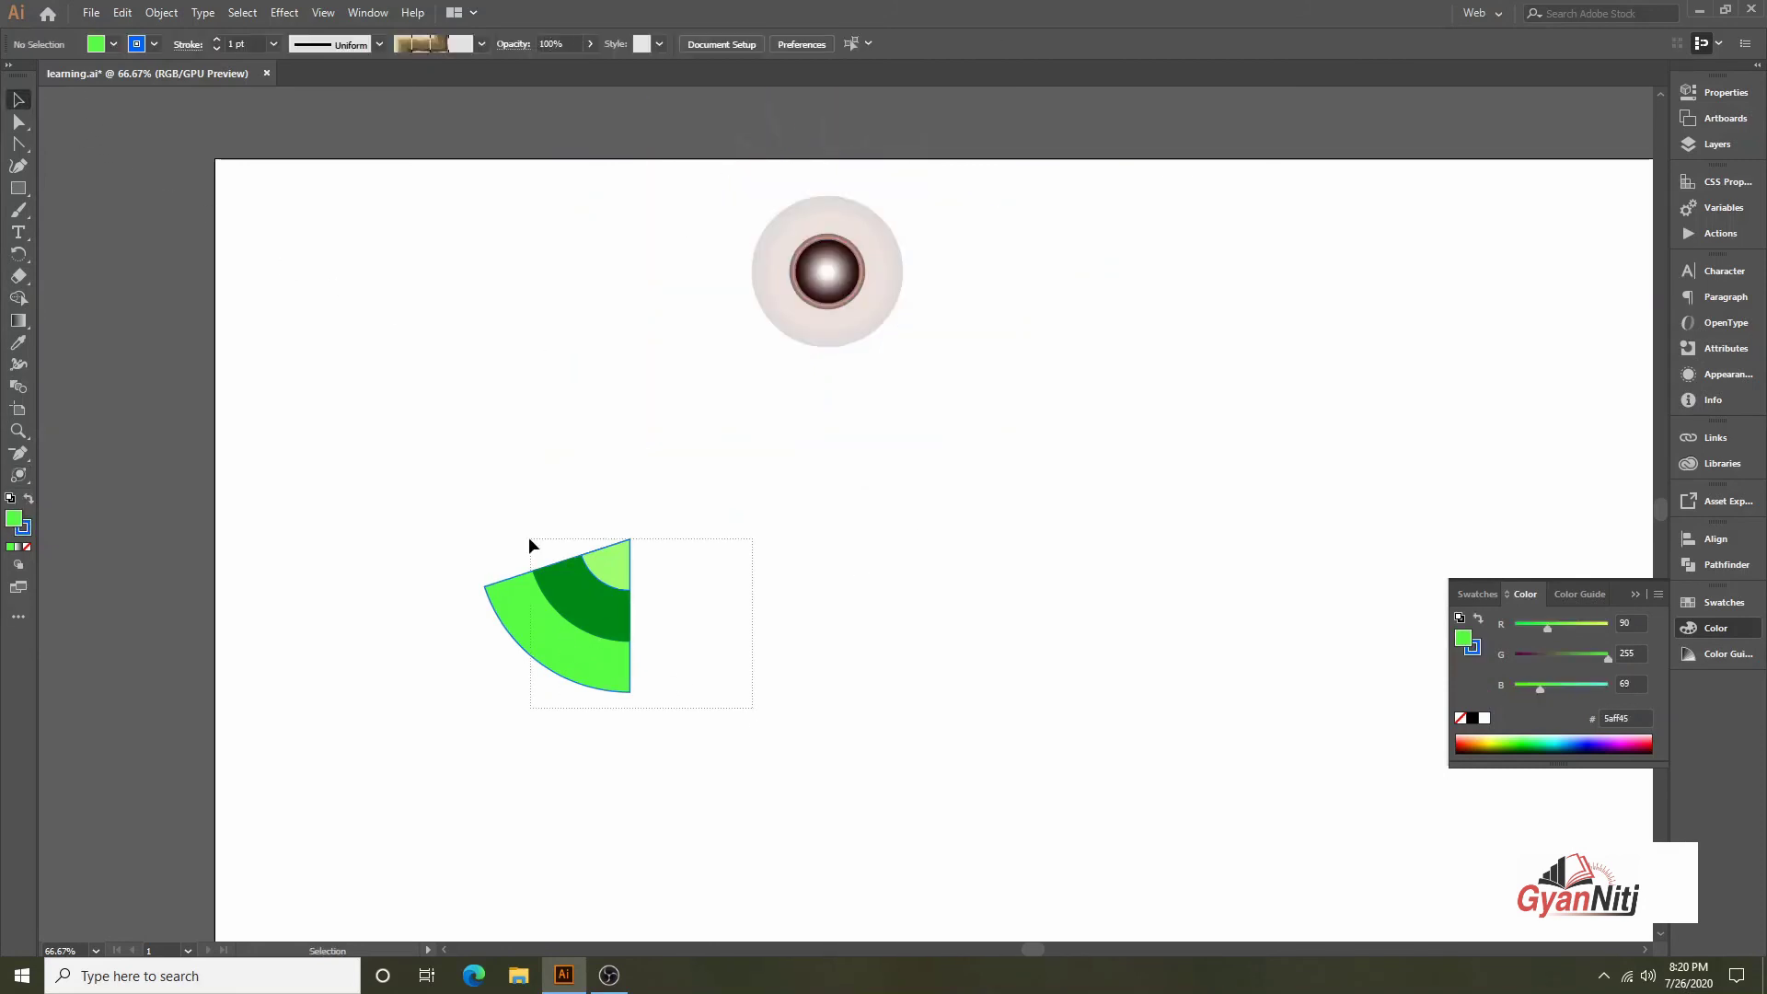
key("Delete")
Move the lens flare down to the centre of the artboard
left_click_drag(828, 269, 847, 501)
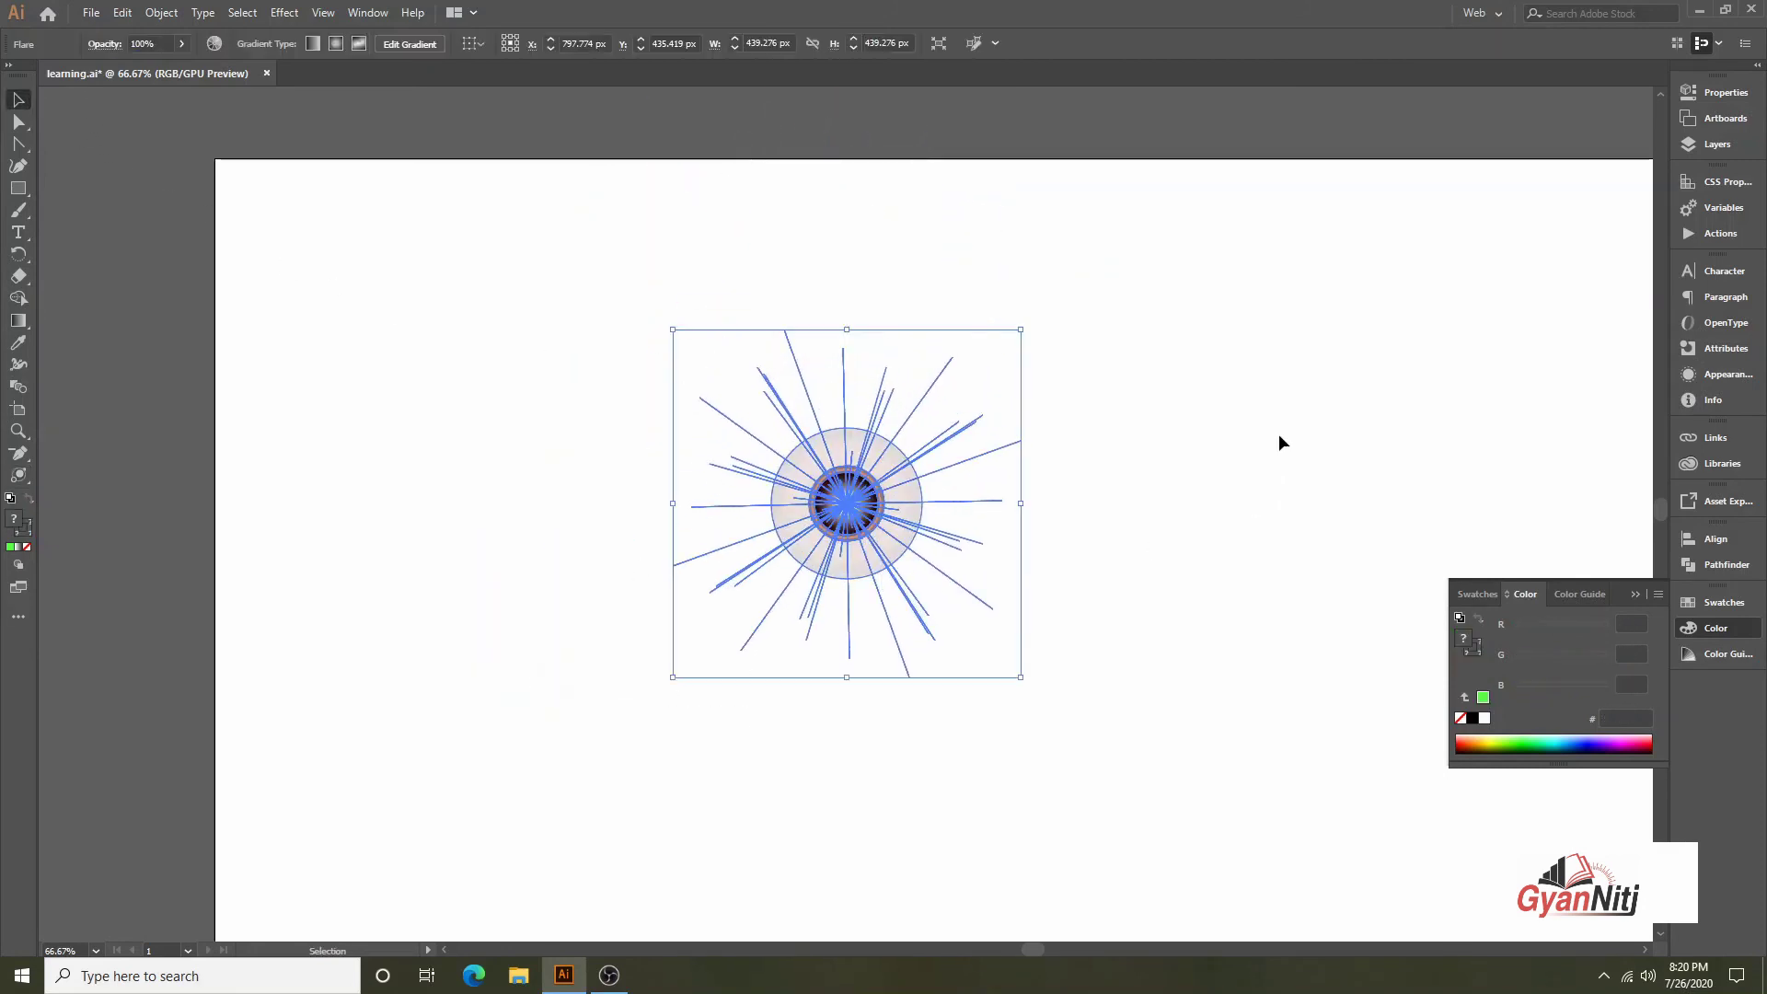
left_click(1278, 433)
left_click(859, 539)
left_click(1125, 319)
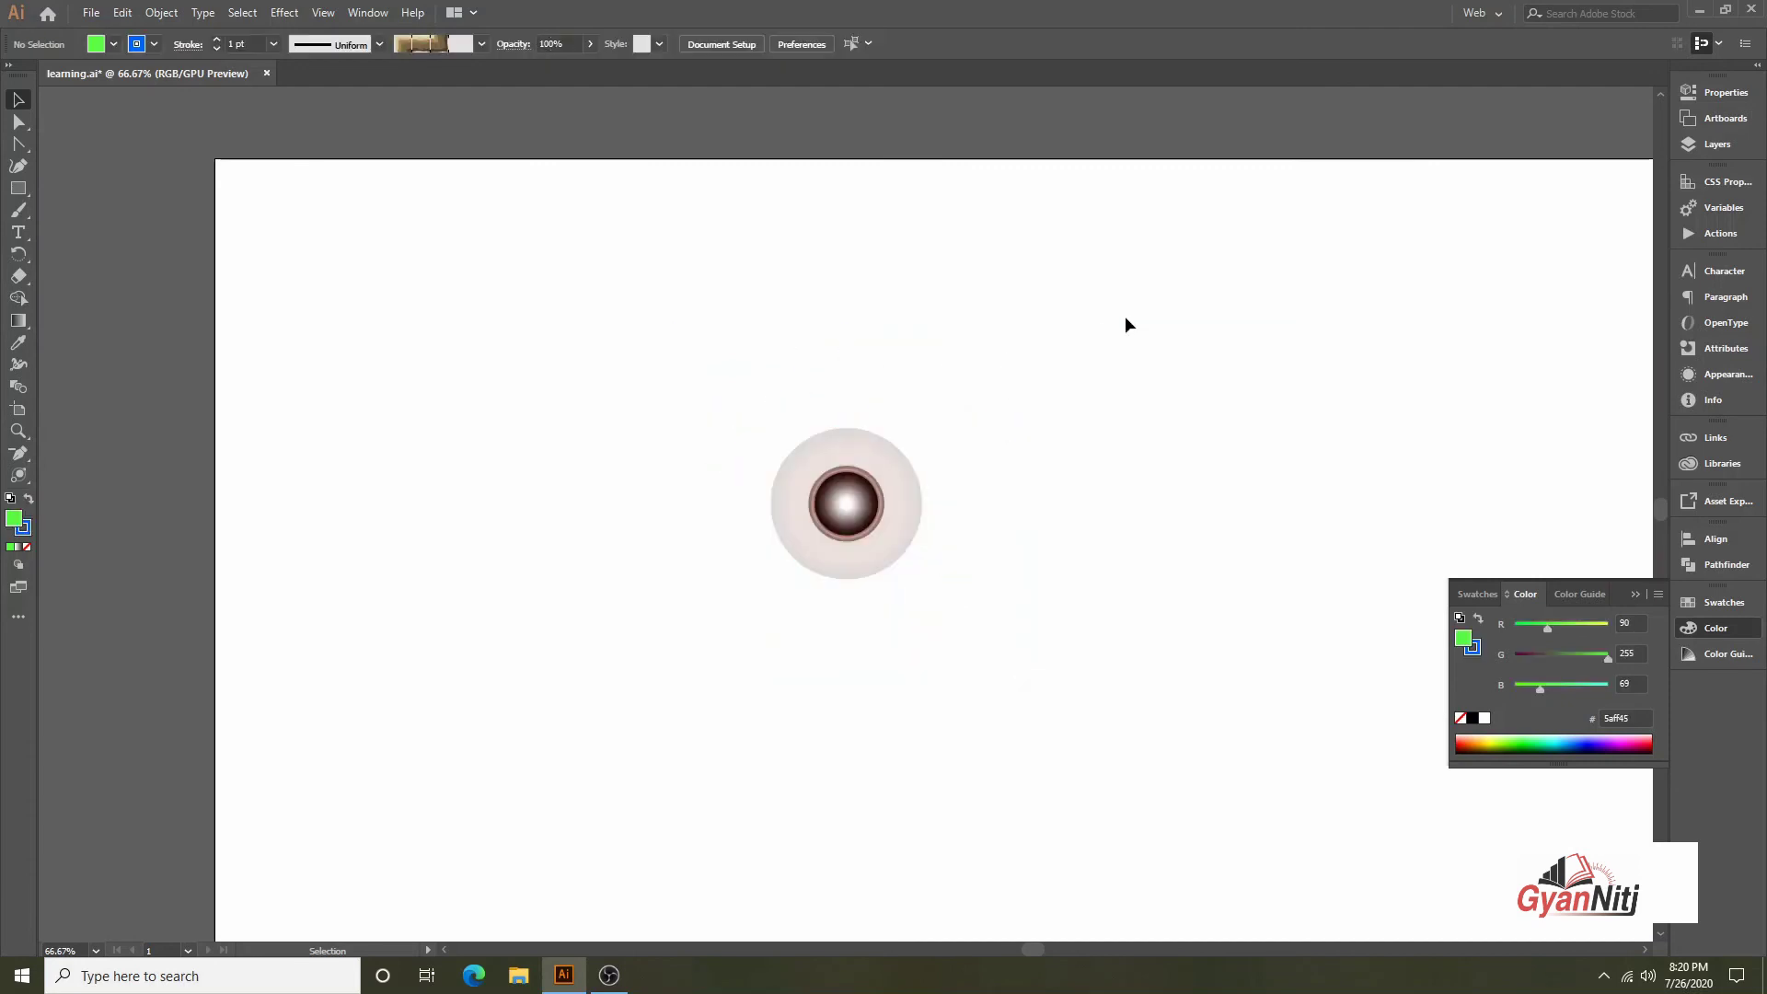
left_click(18, 188)
Draw a tall rectangle left of the flare and bring the flare in front of it
left_click_drag(327, 329, 630, 736)
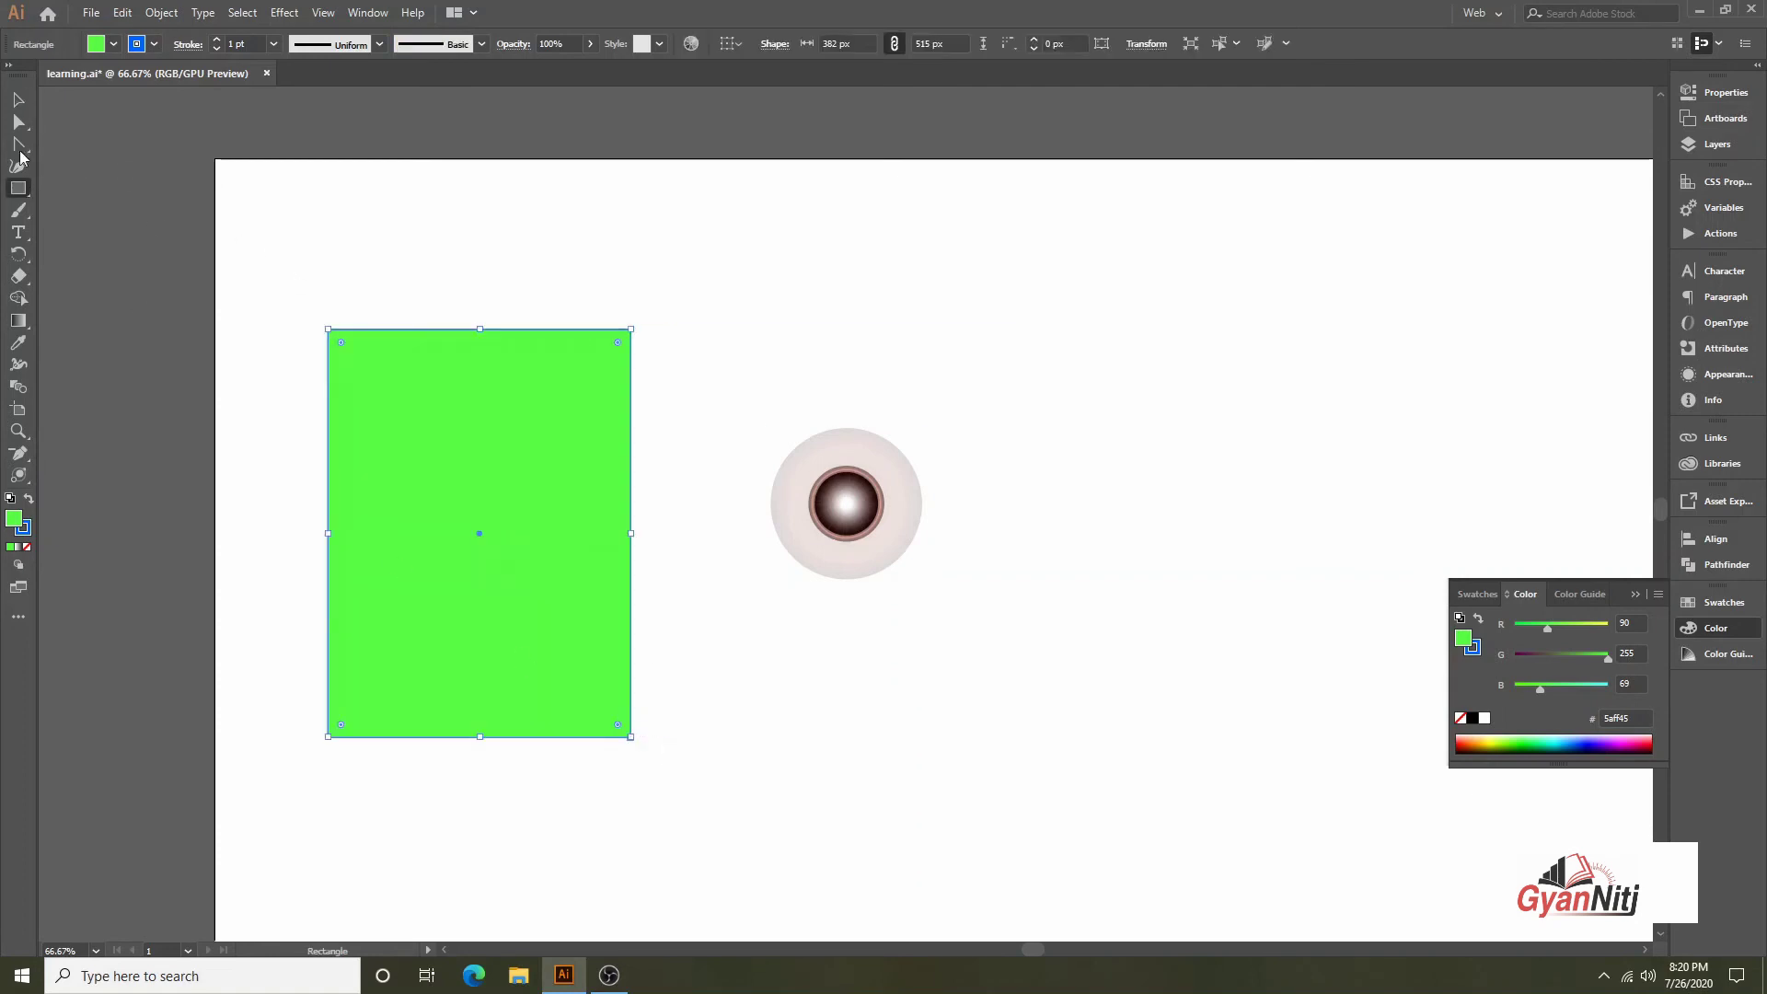
left_click(19, 98)
left_click_drag(801, 469, 626, 342)
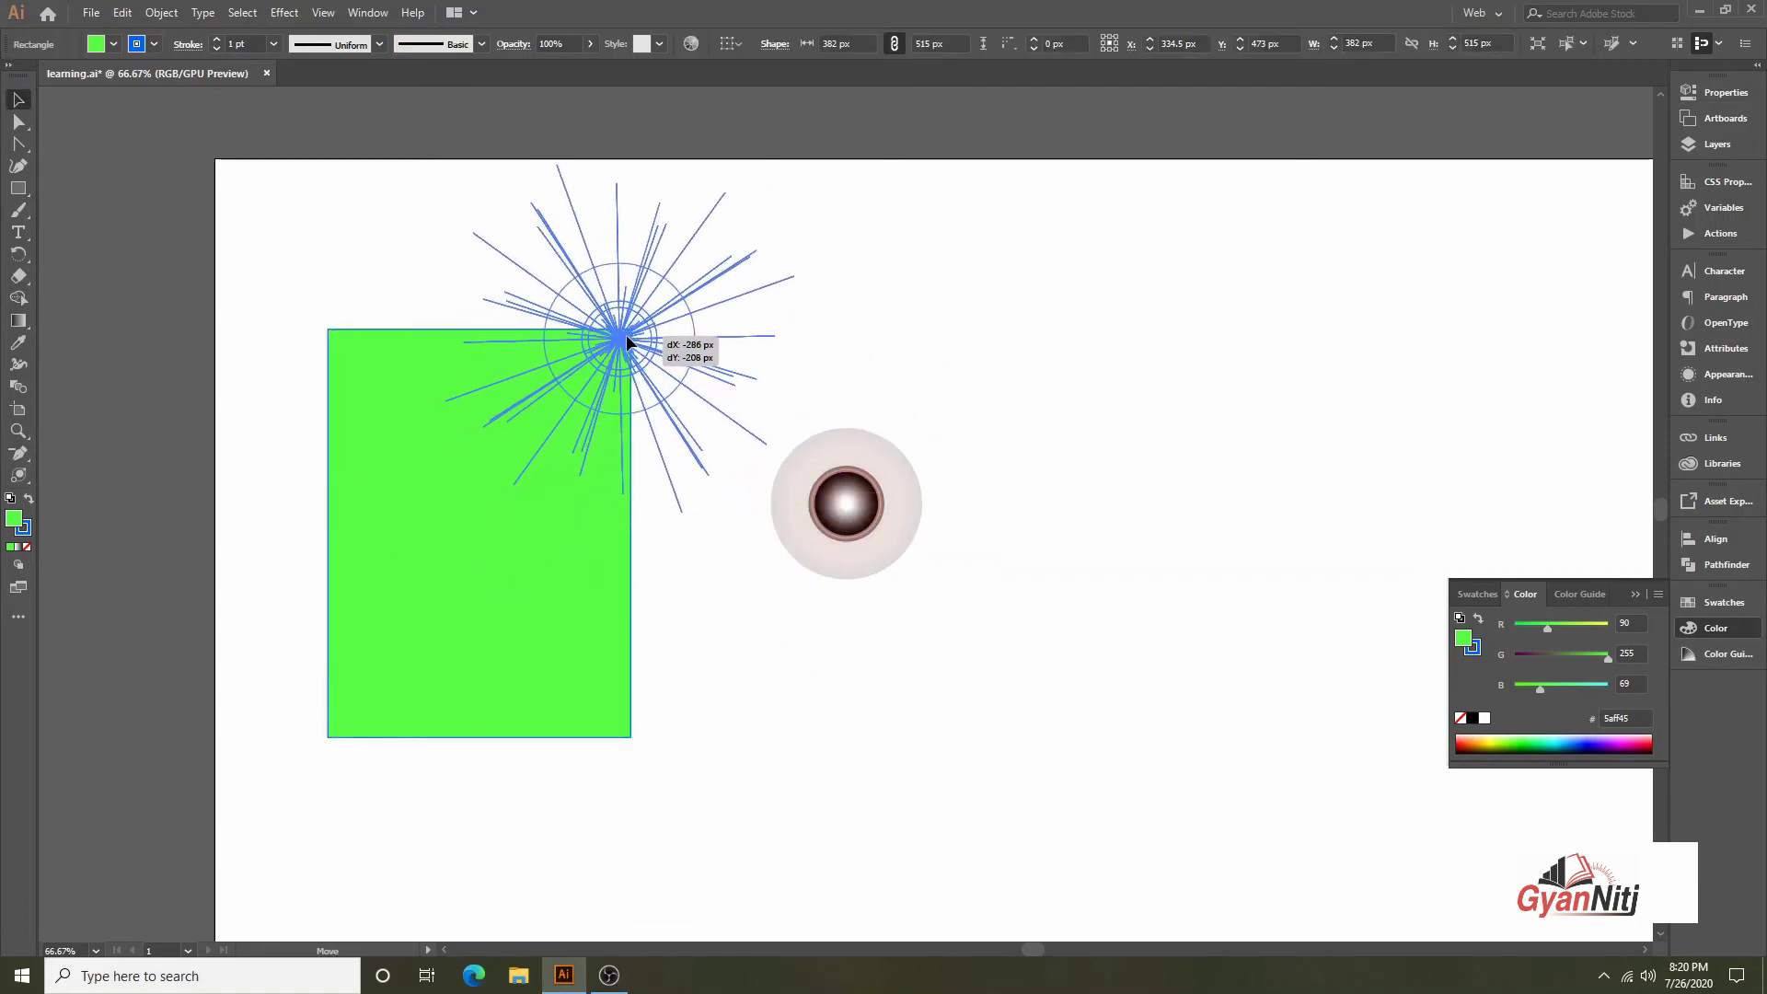
left_click(1014, 381)
left_click(675, 336)
right_click(676, 334)
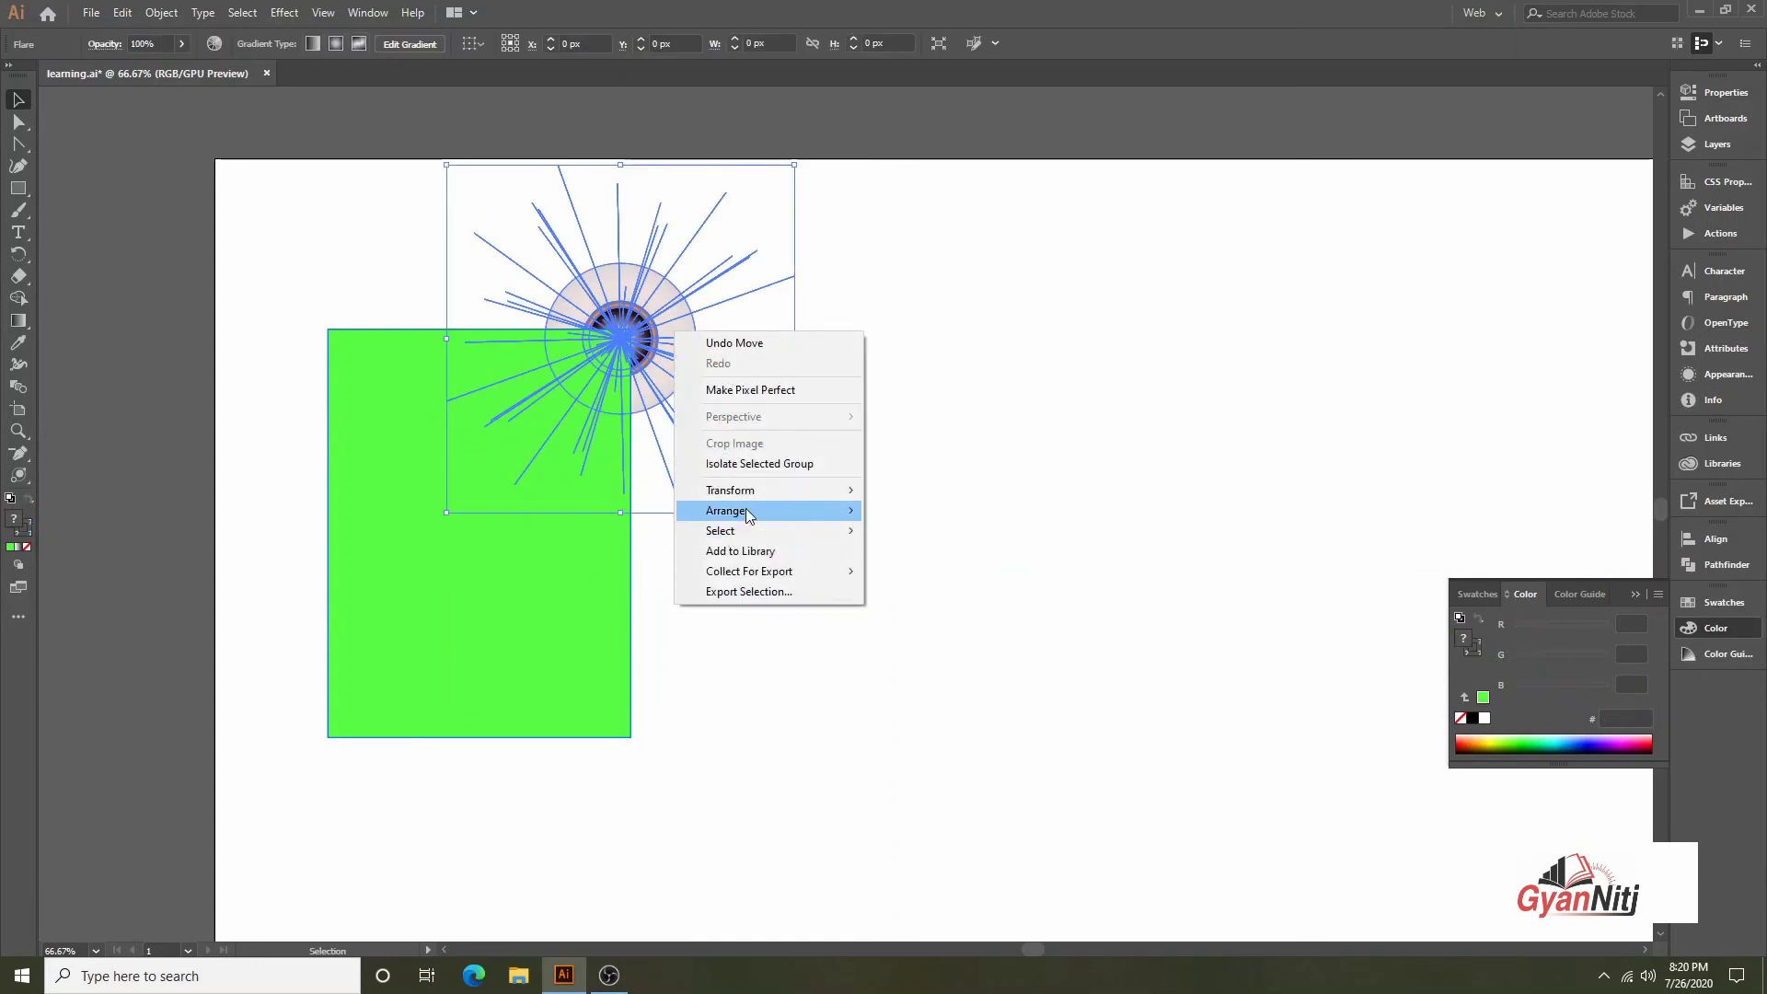
mouse_move(727, 511)
left_click(968, 506)
left_click(948, 405)
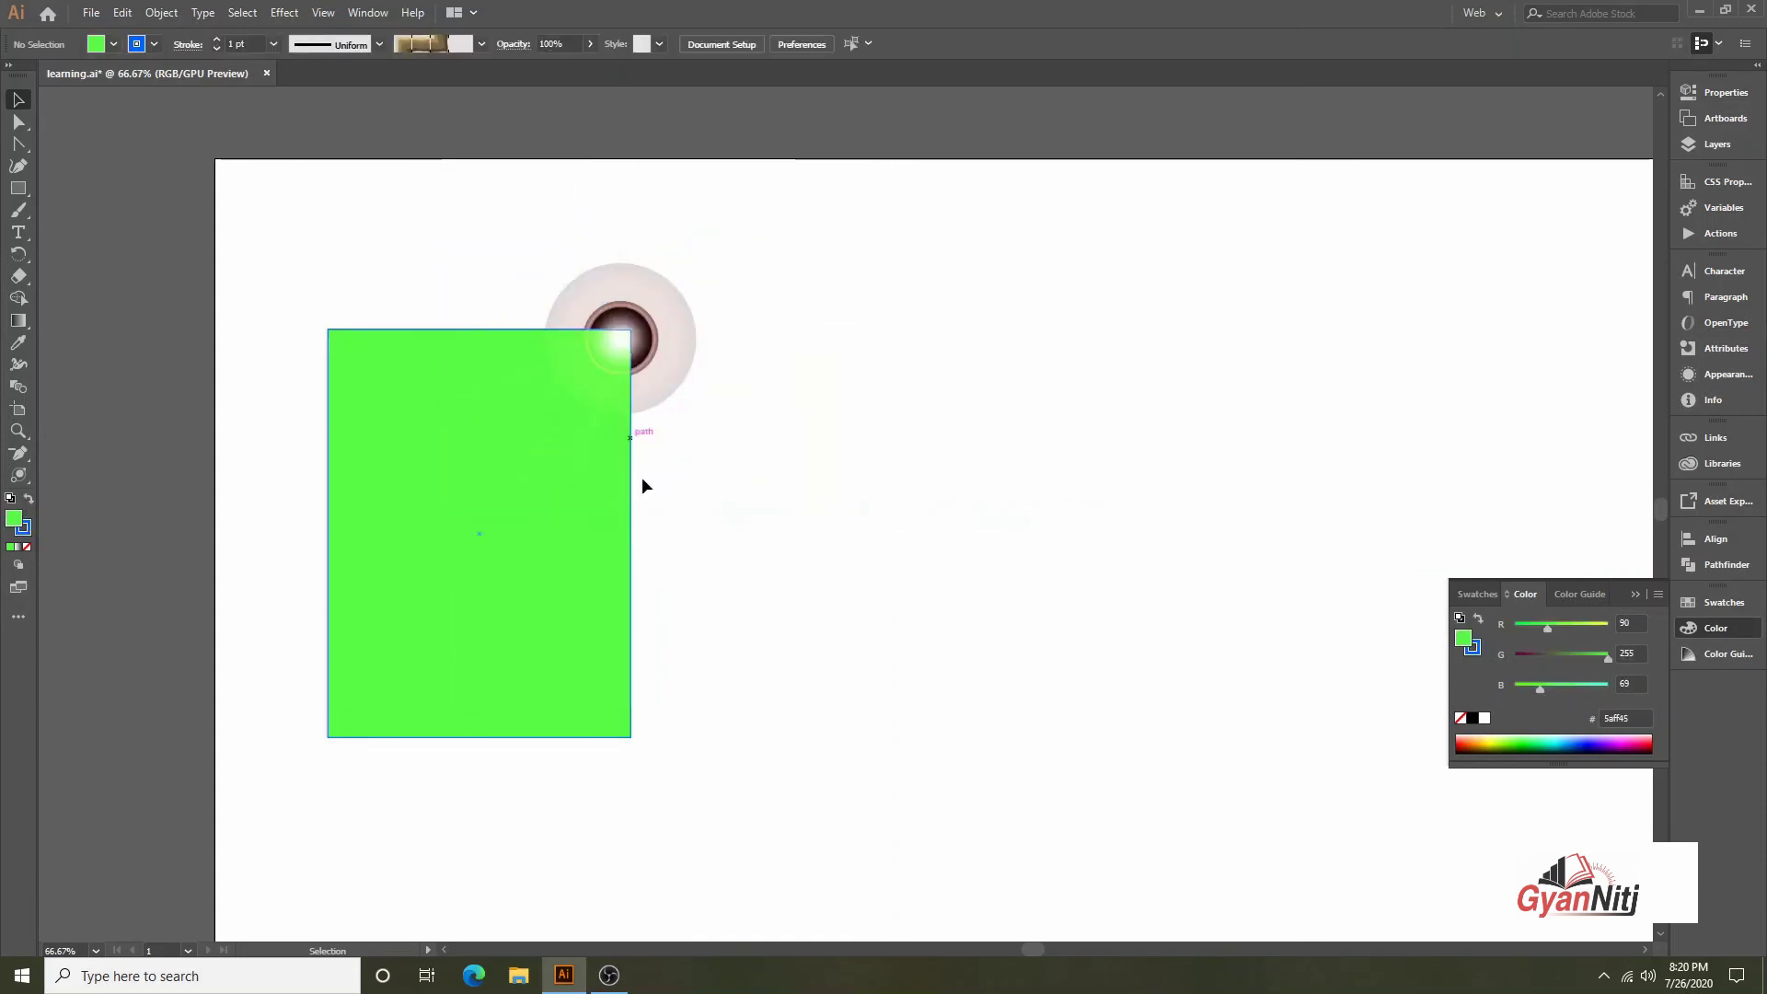
Move the flare onto the rectangle and swap the rectangle's fill and stroke, making it blue 0066ff
left_click_drag(650, 362, 583, 454)
left_click(808, 368)
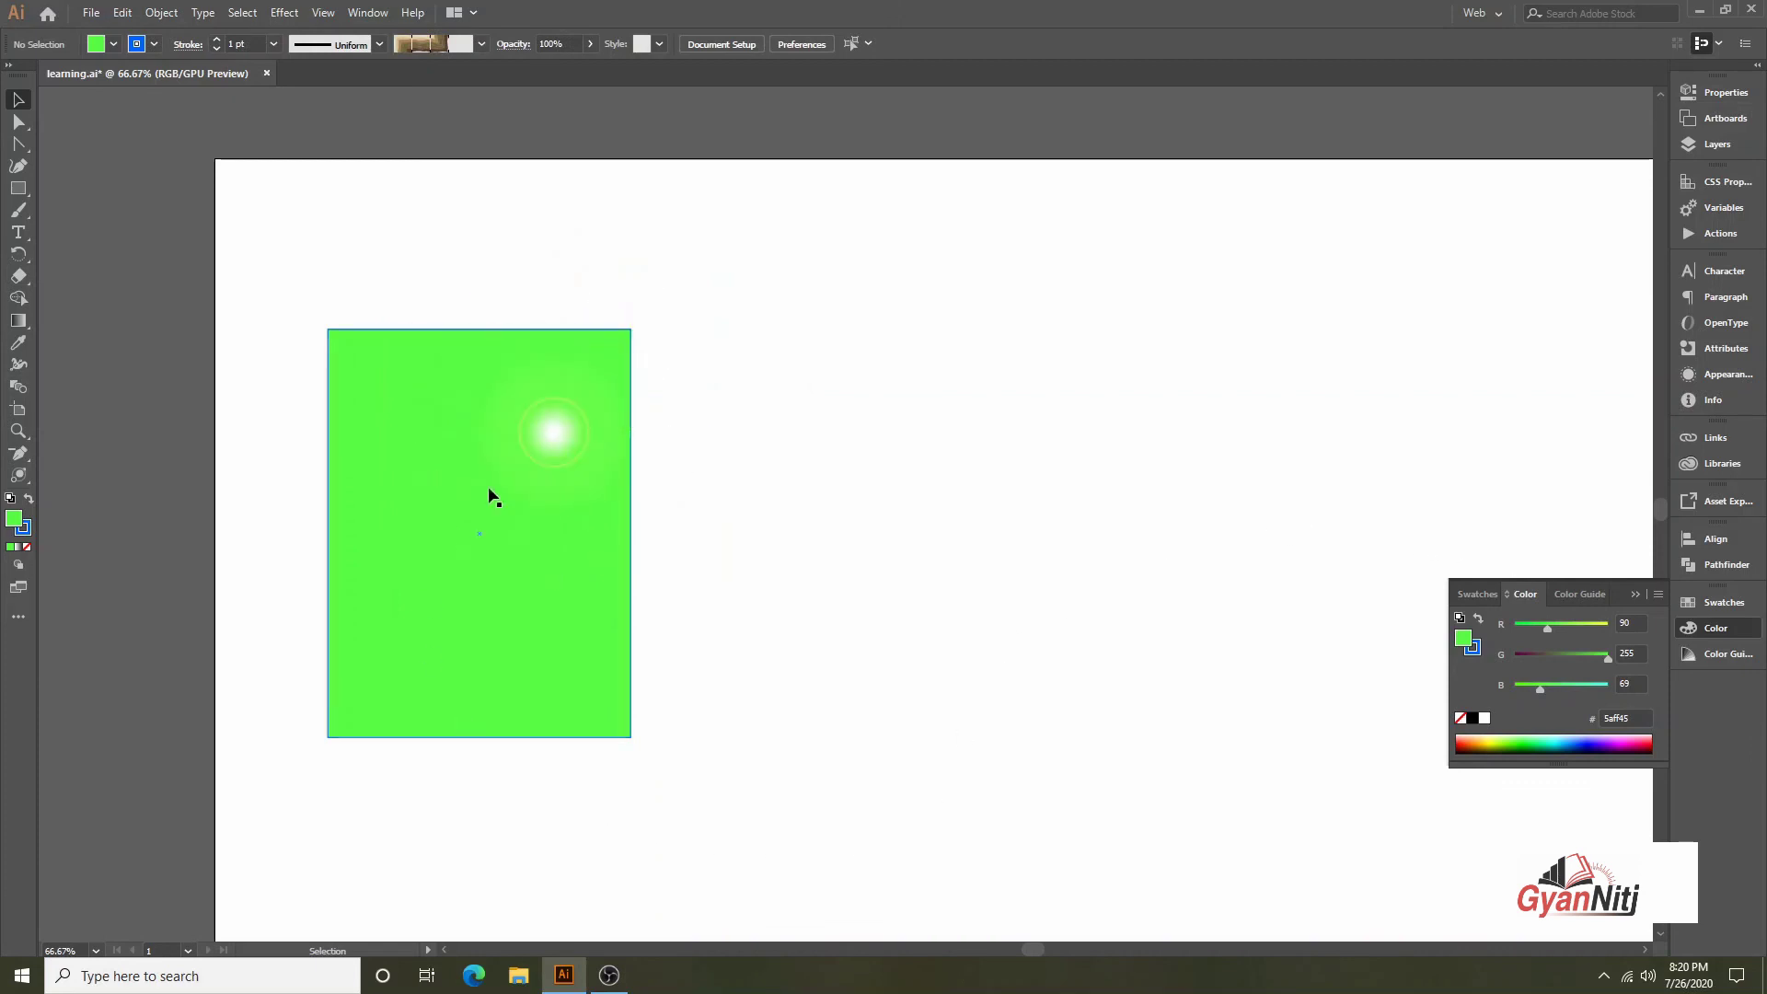
left_click(518, 727)
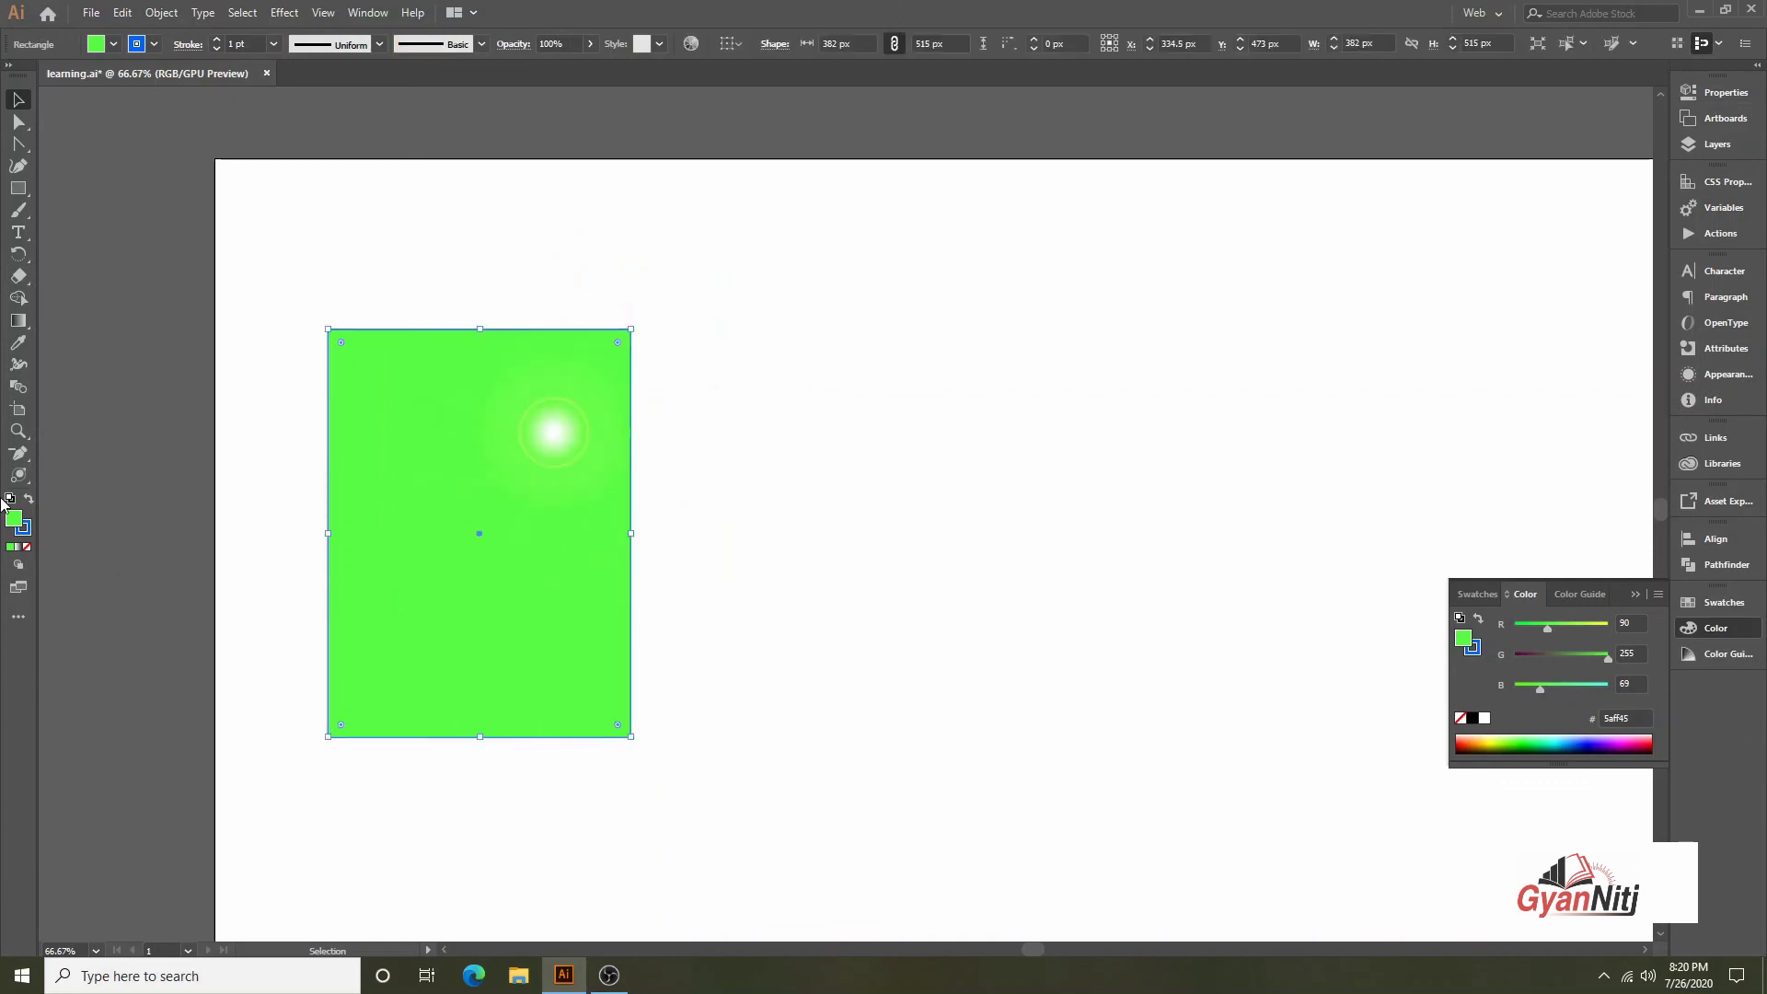
left_click(28, 498)
left_click(400, 744)
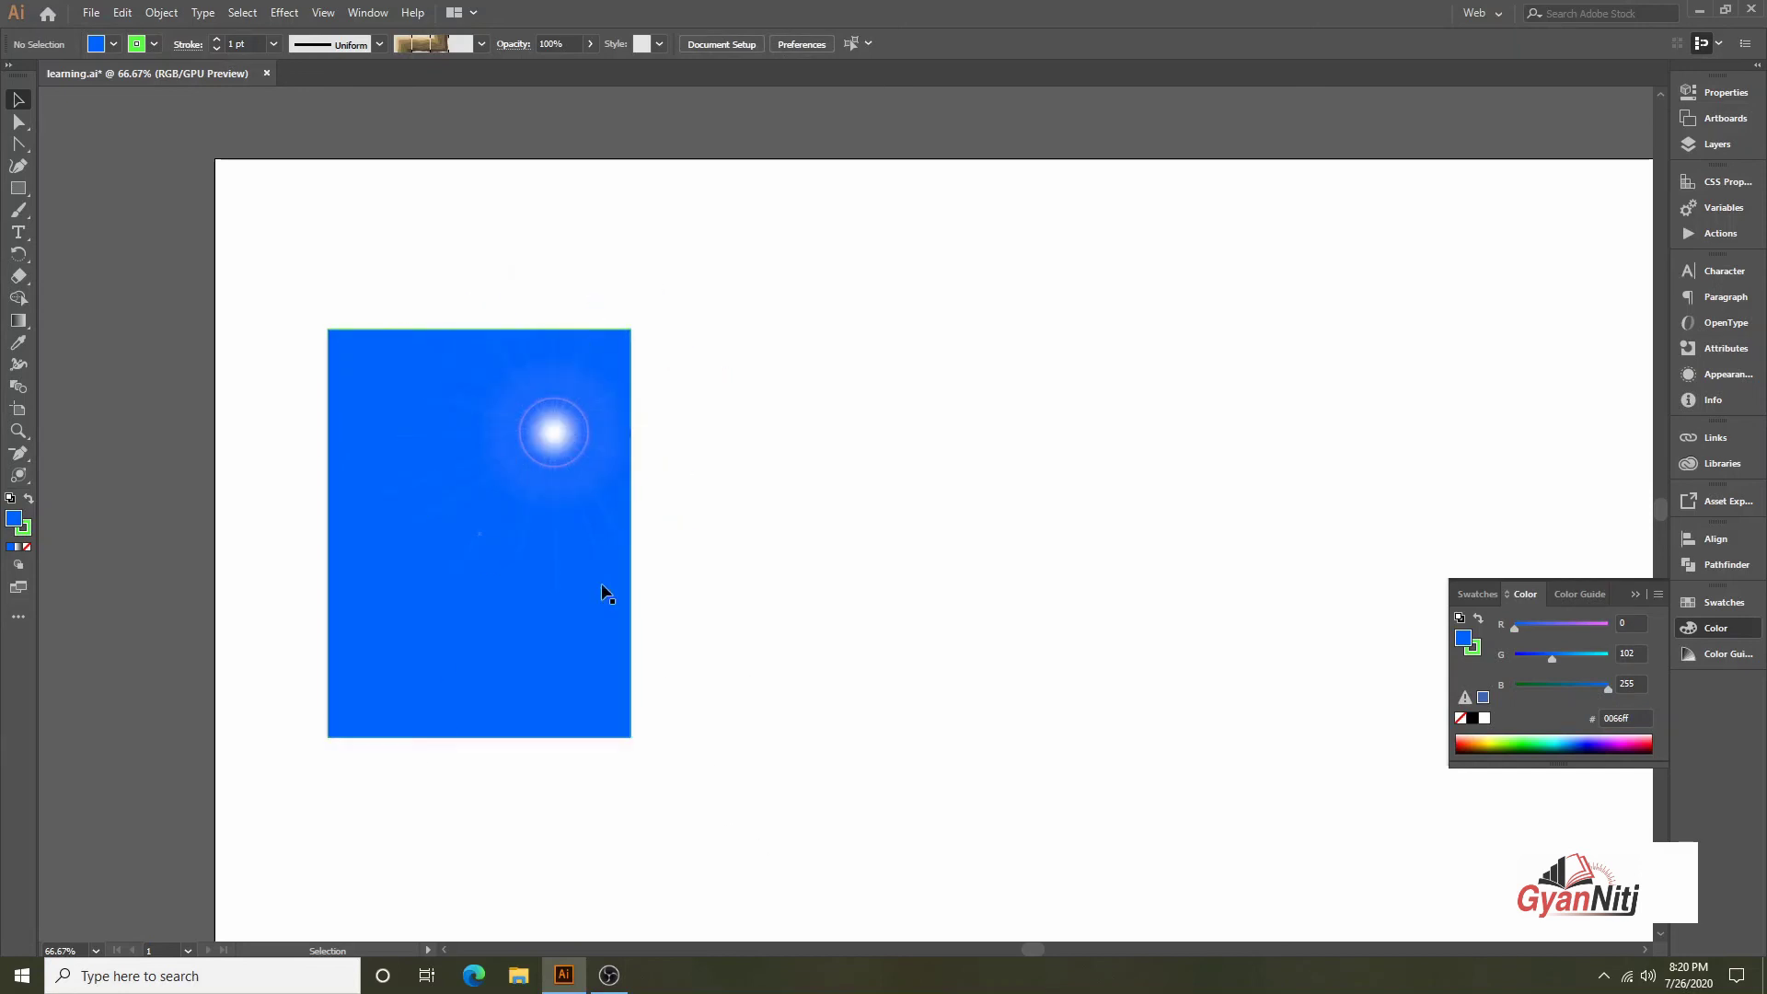
Move the flare to the rectangle's top-right corner, then delete it
left_click(553, 425)
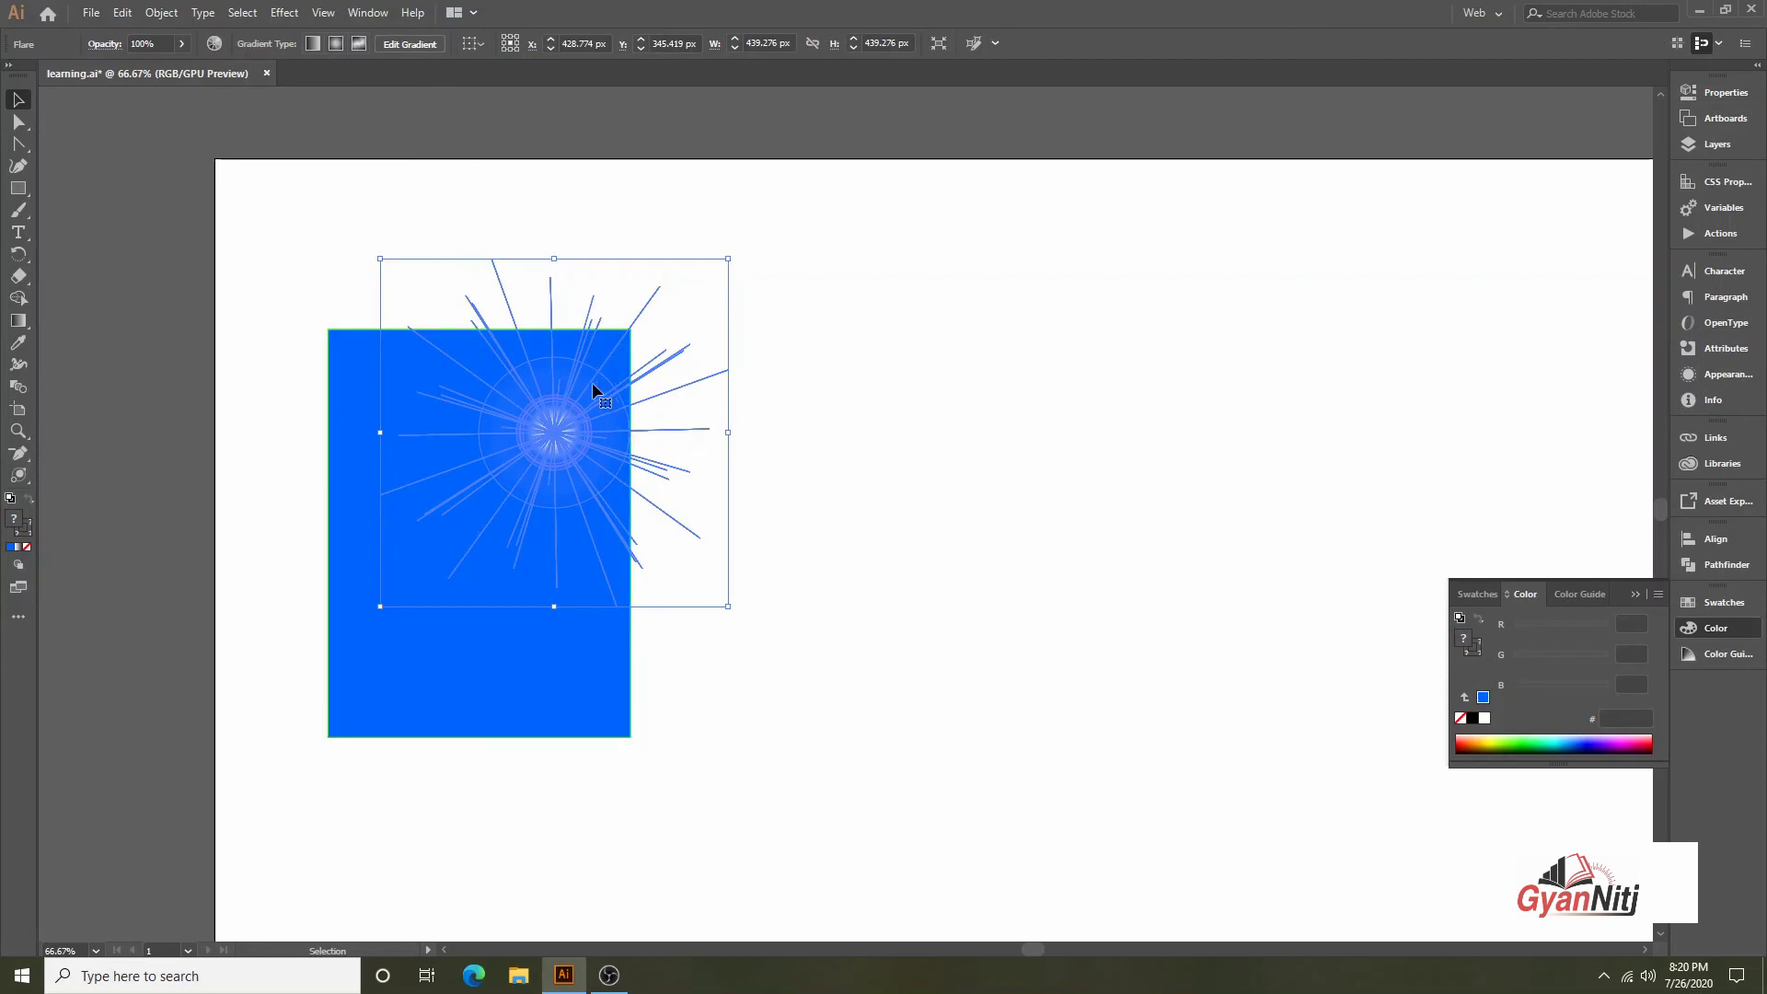
left_click(1117, 570)
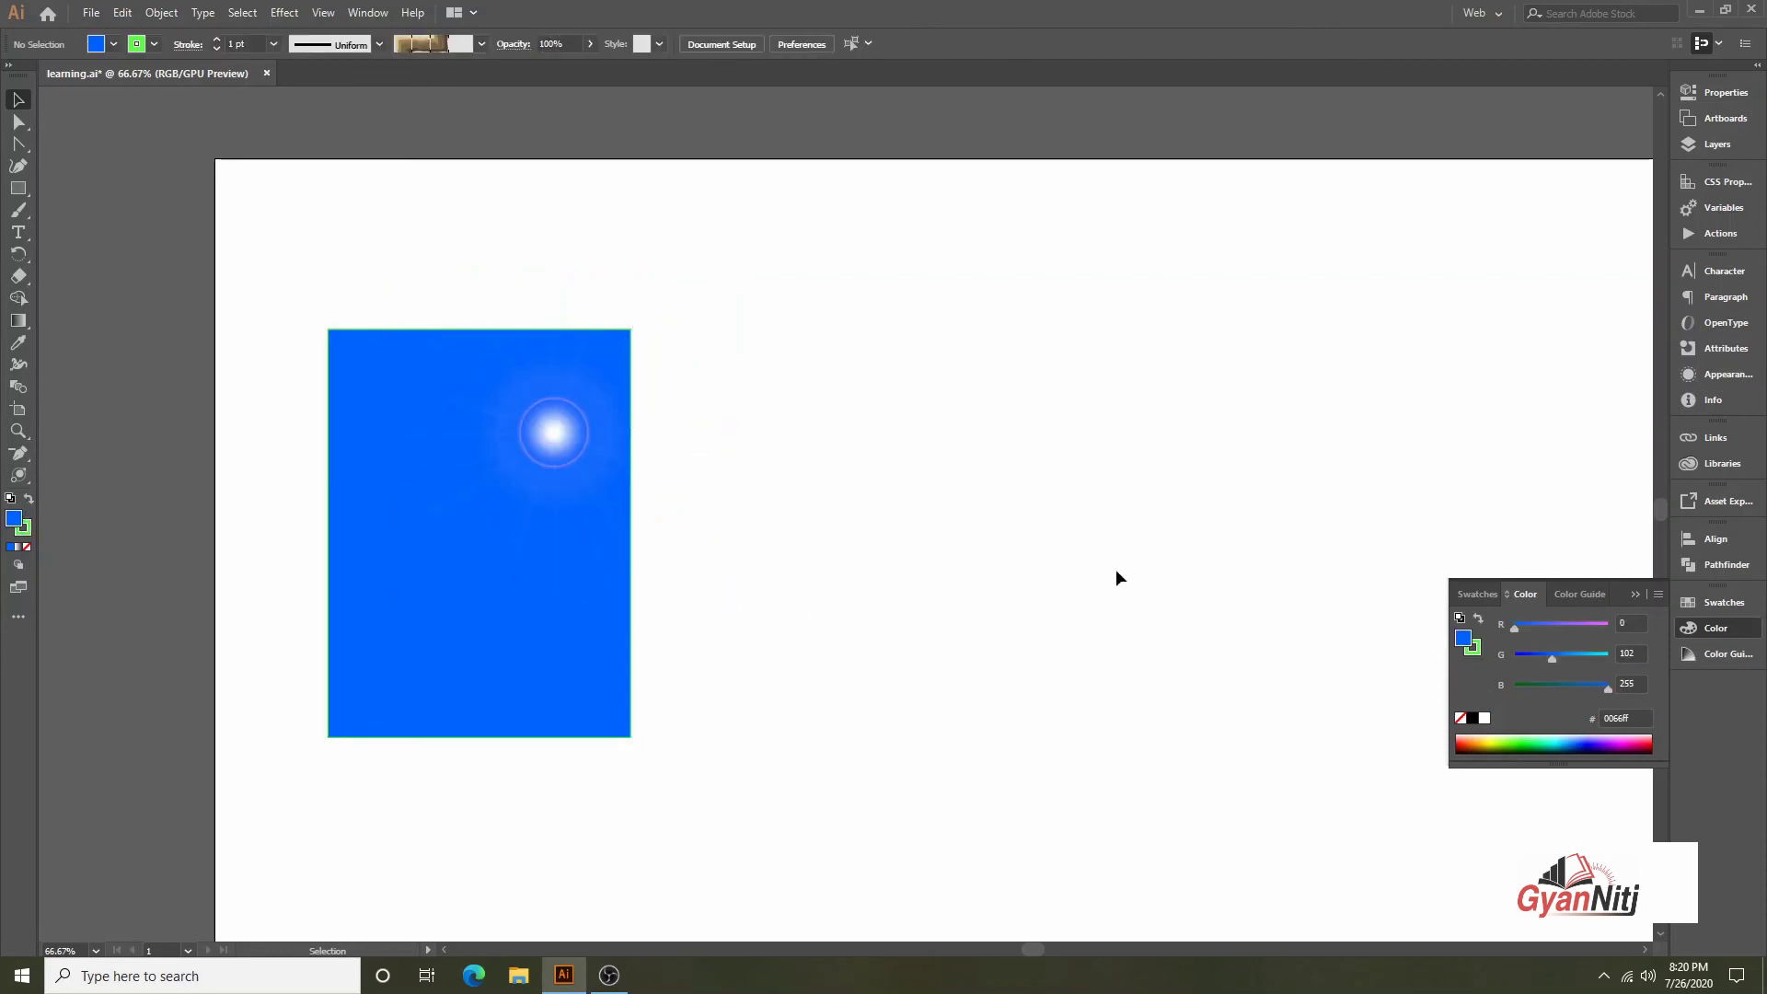
left_click_drag(555, 454, 623, 361)
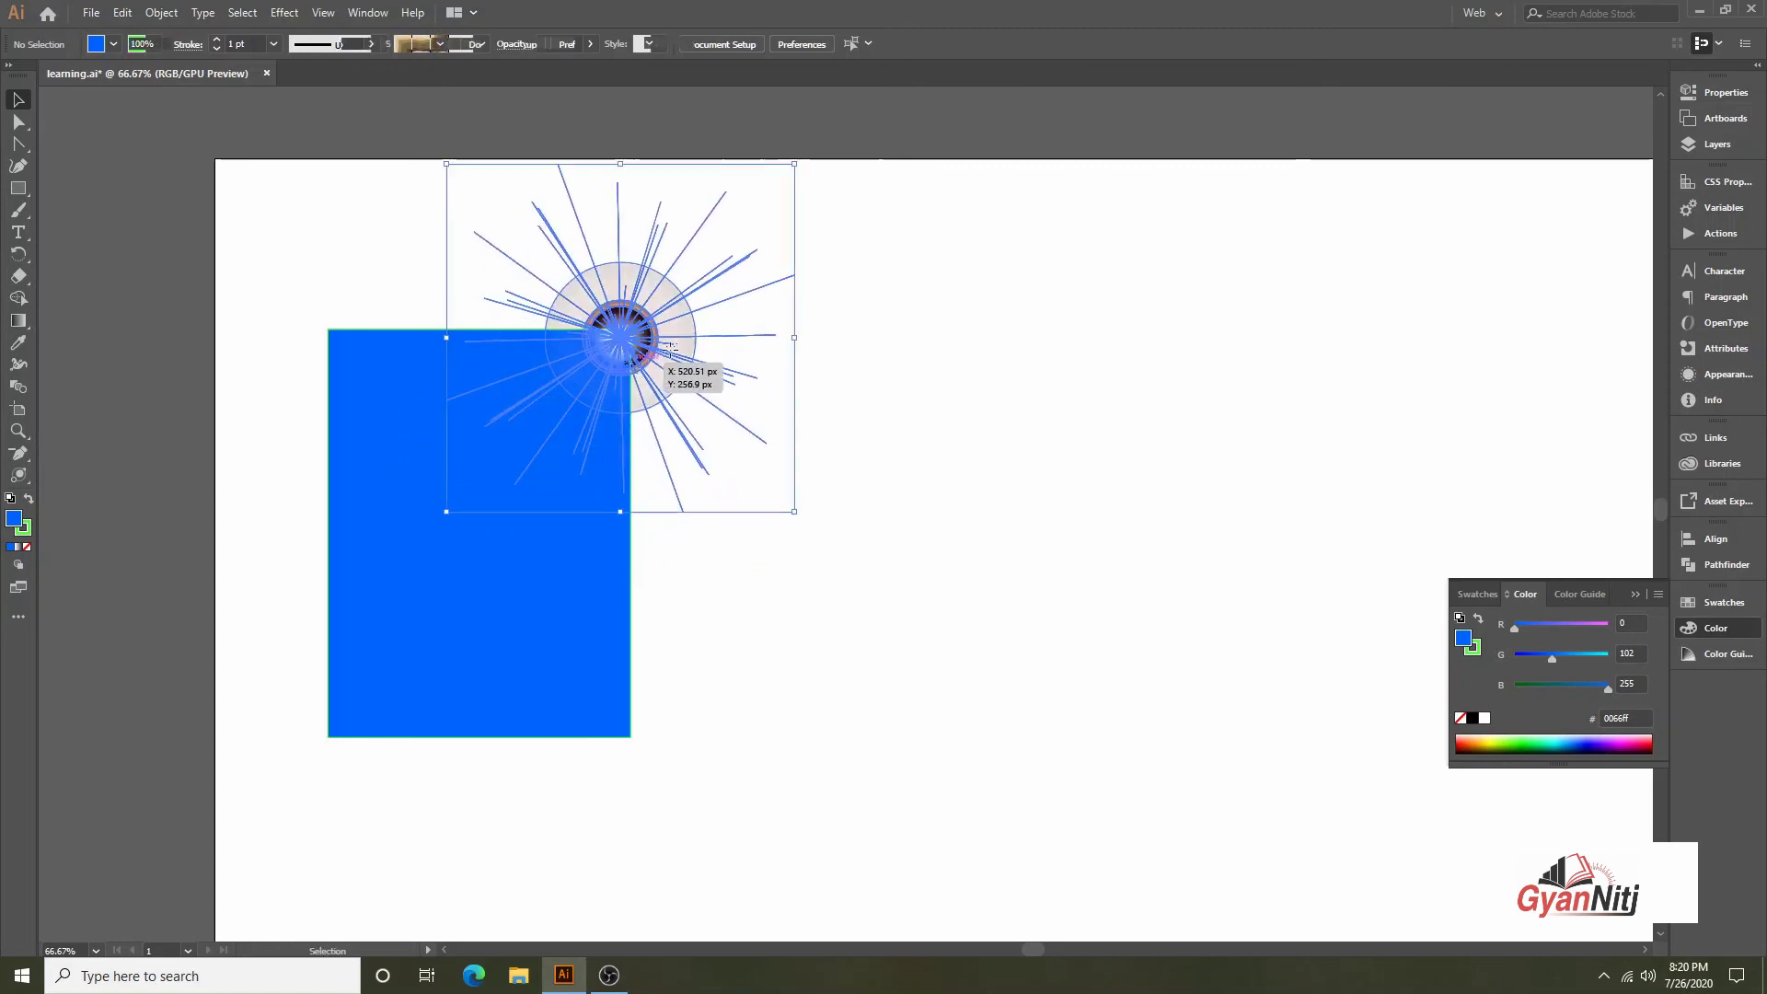
left_click(1196, 342)
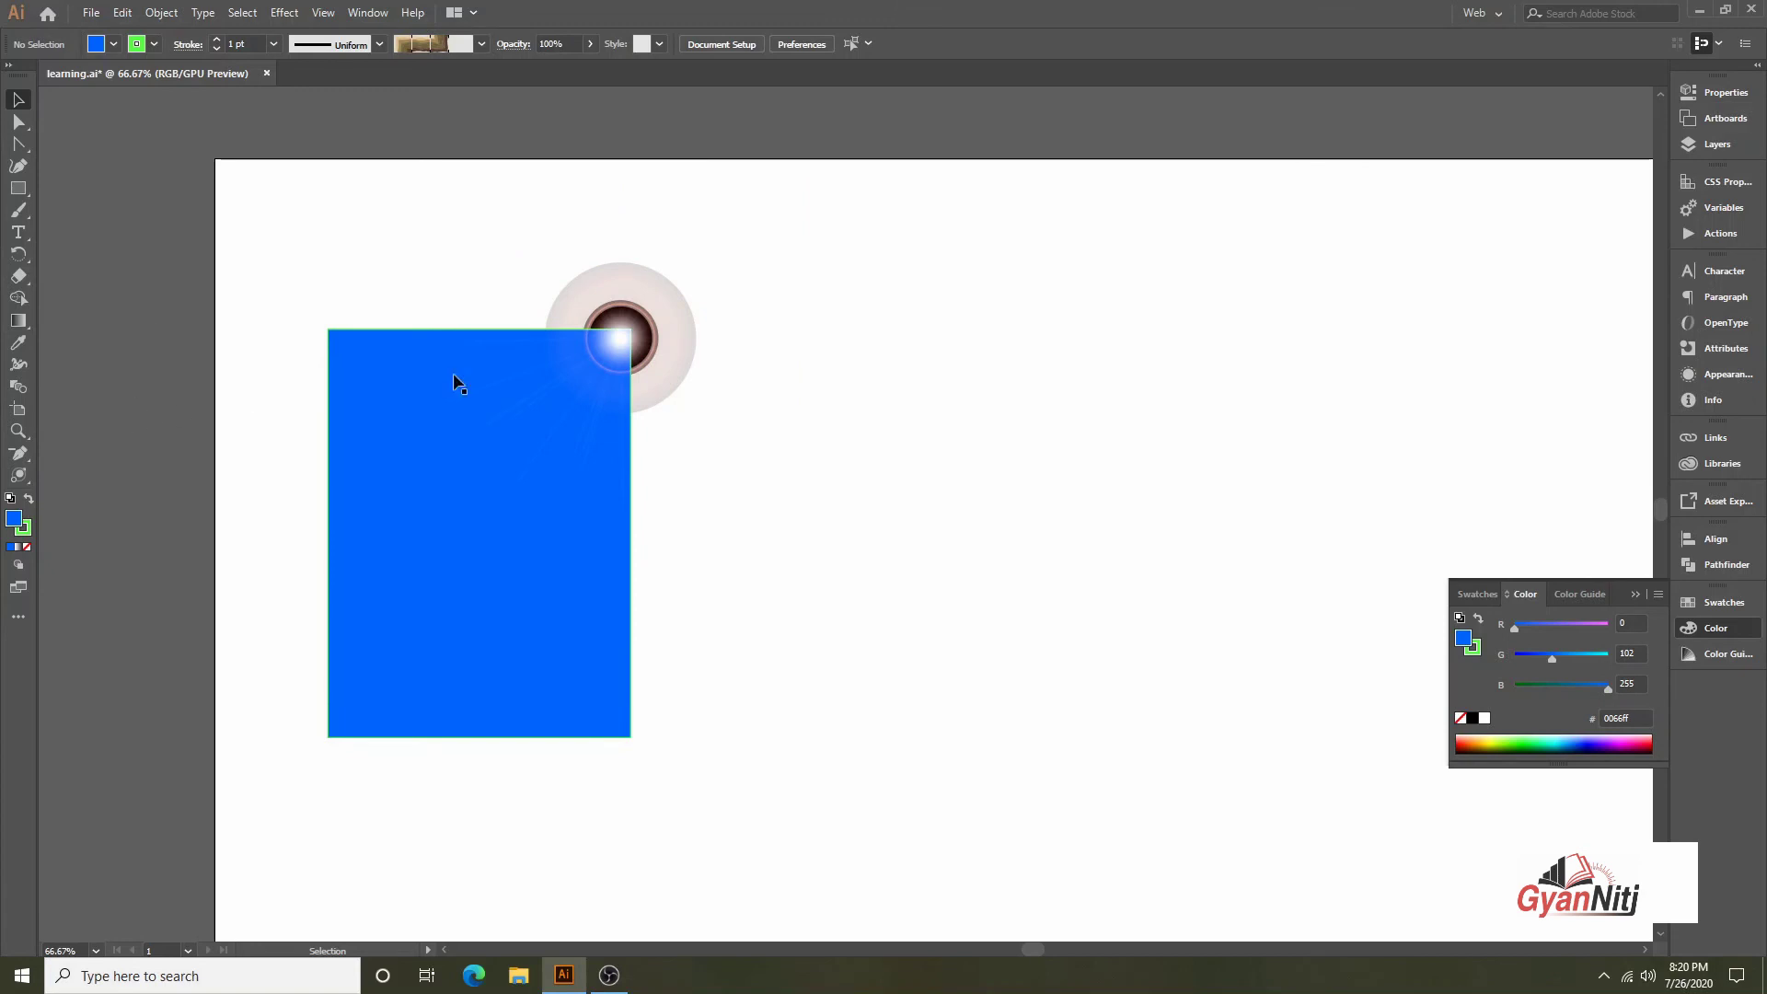
left_click(661, 301)
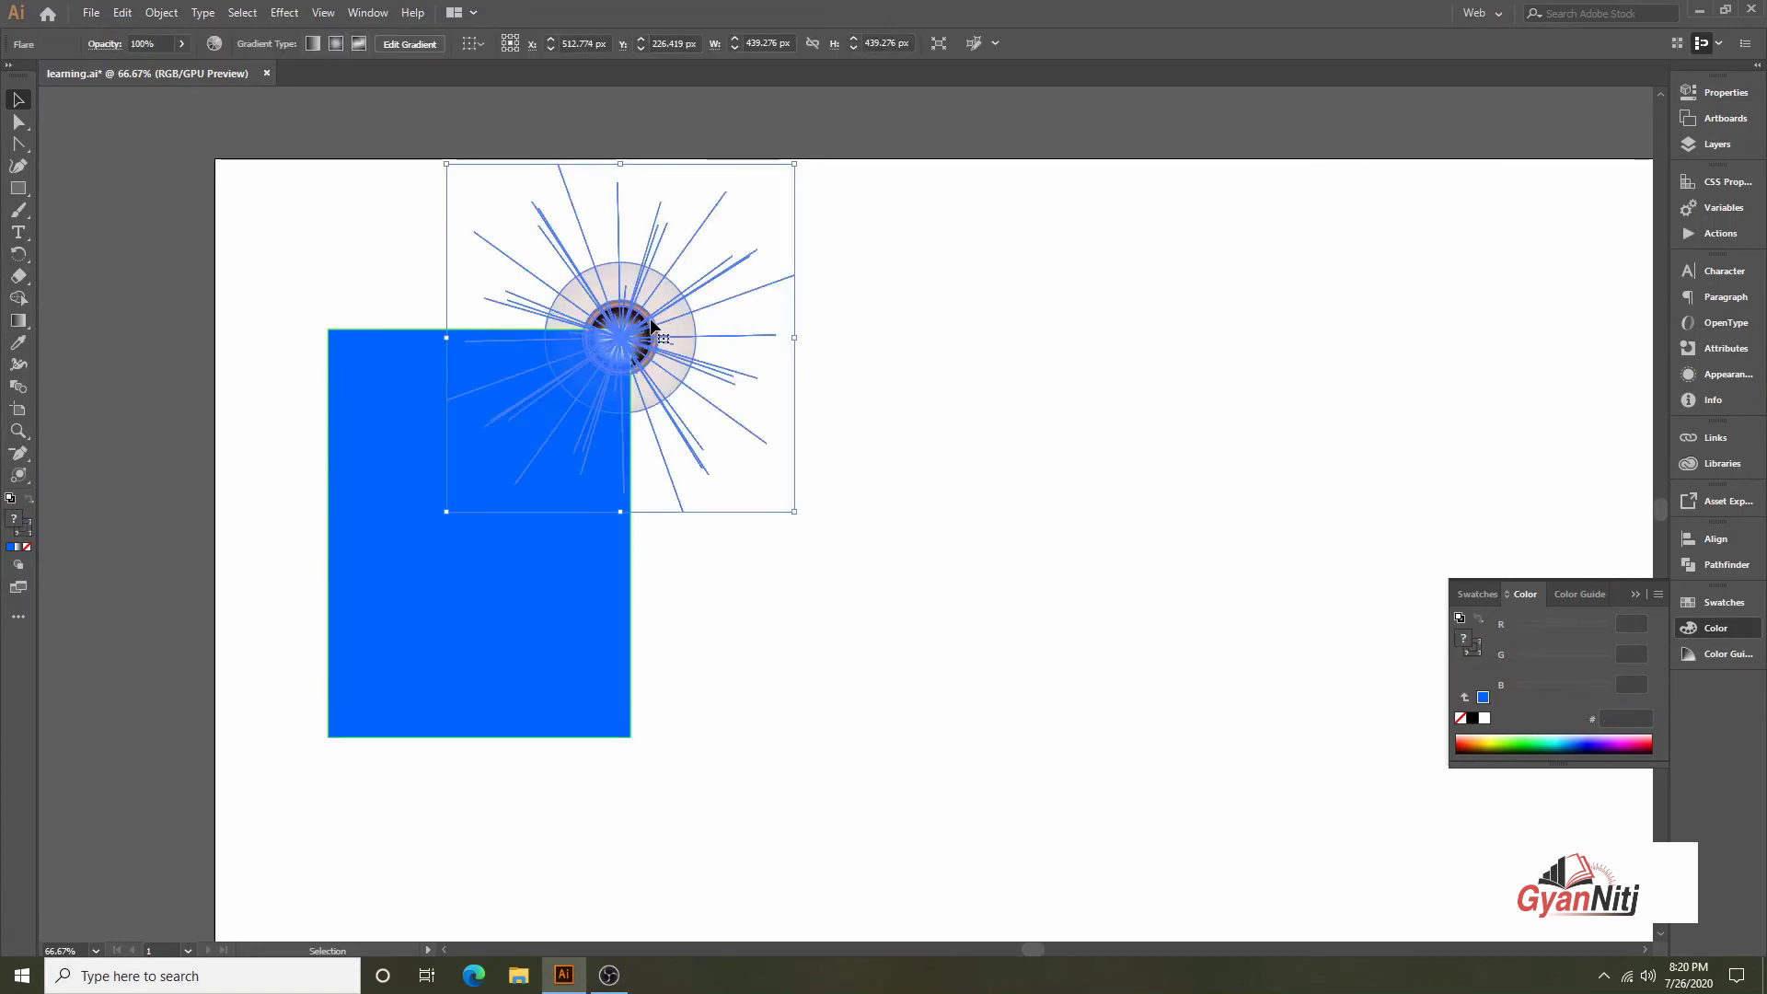
key("Delete")
Set Draw Inside on the blue rectangle and draw a lens flare at its top-right corner
left_click(17, 568)
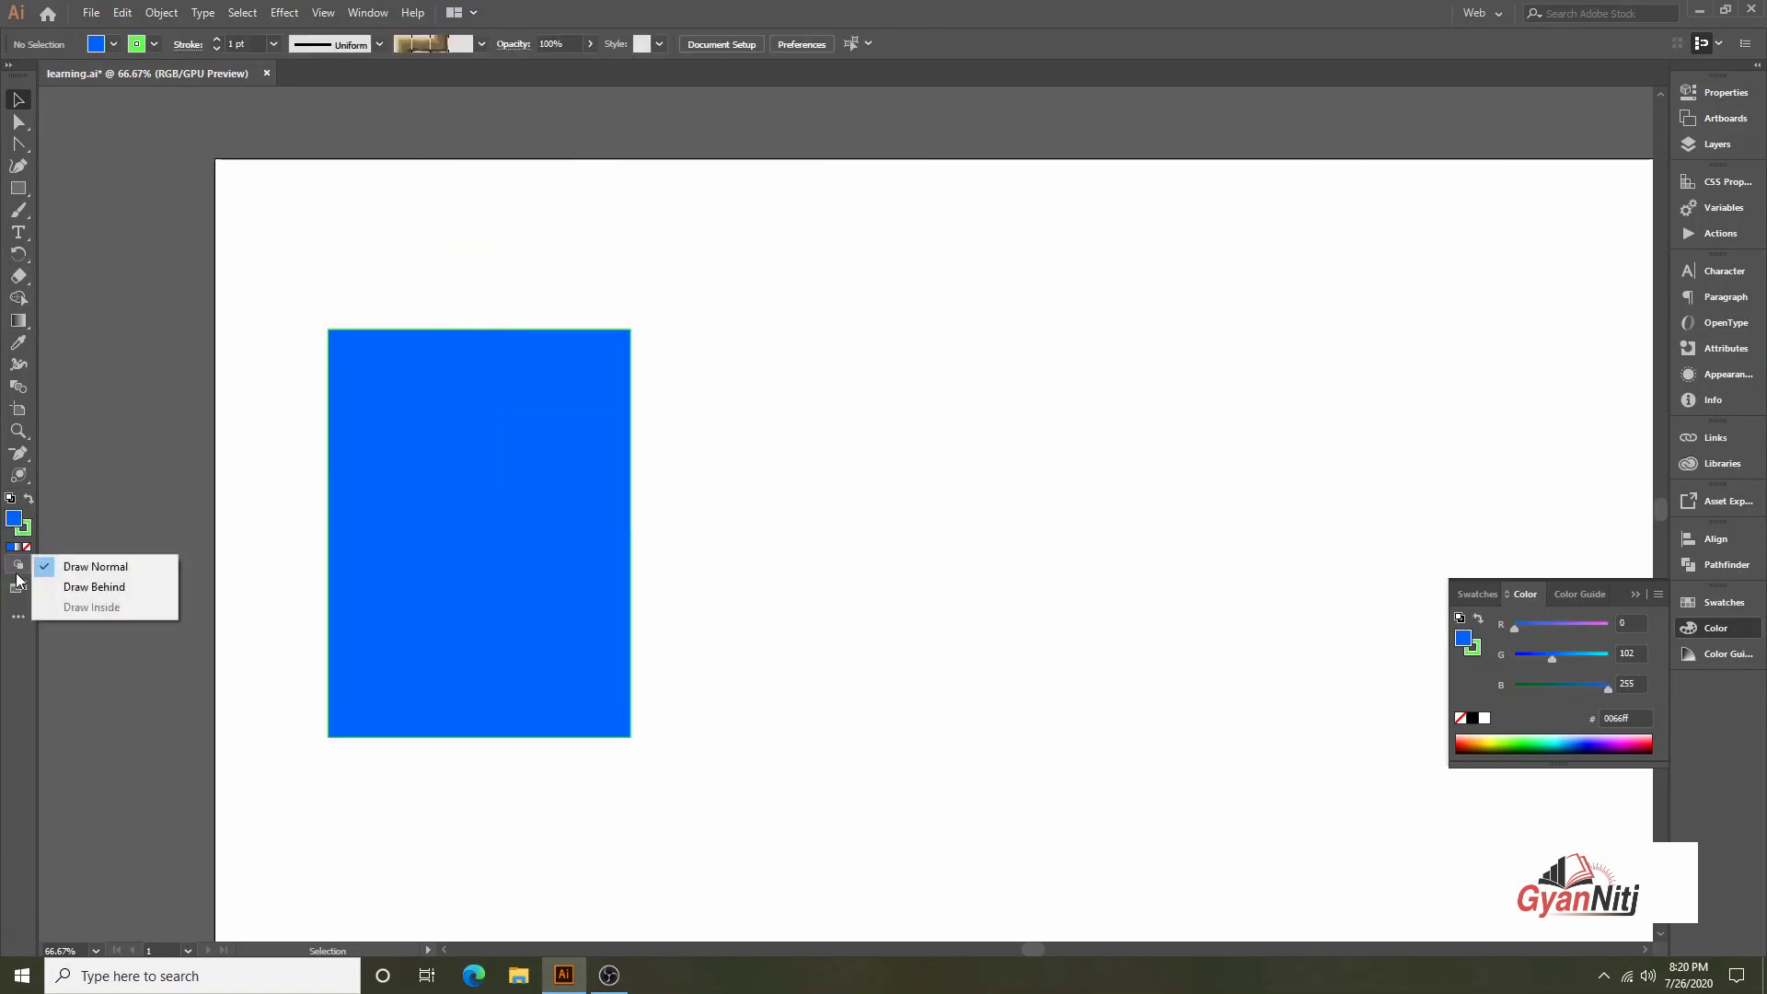
left_click(141, 587)
left_click(446, 493)
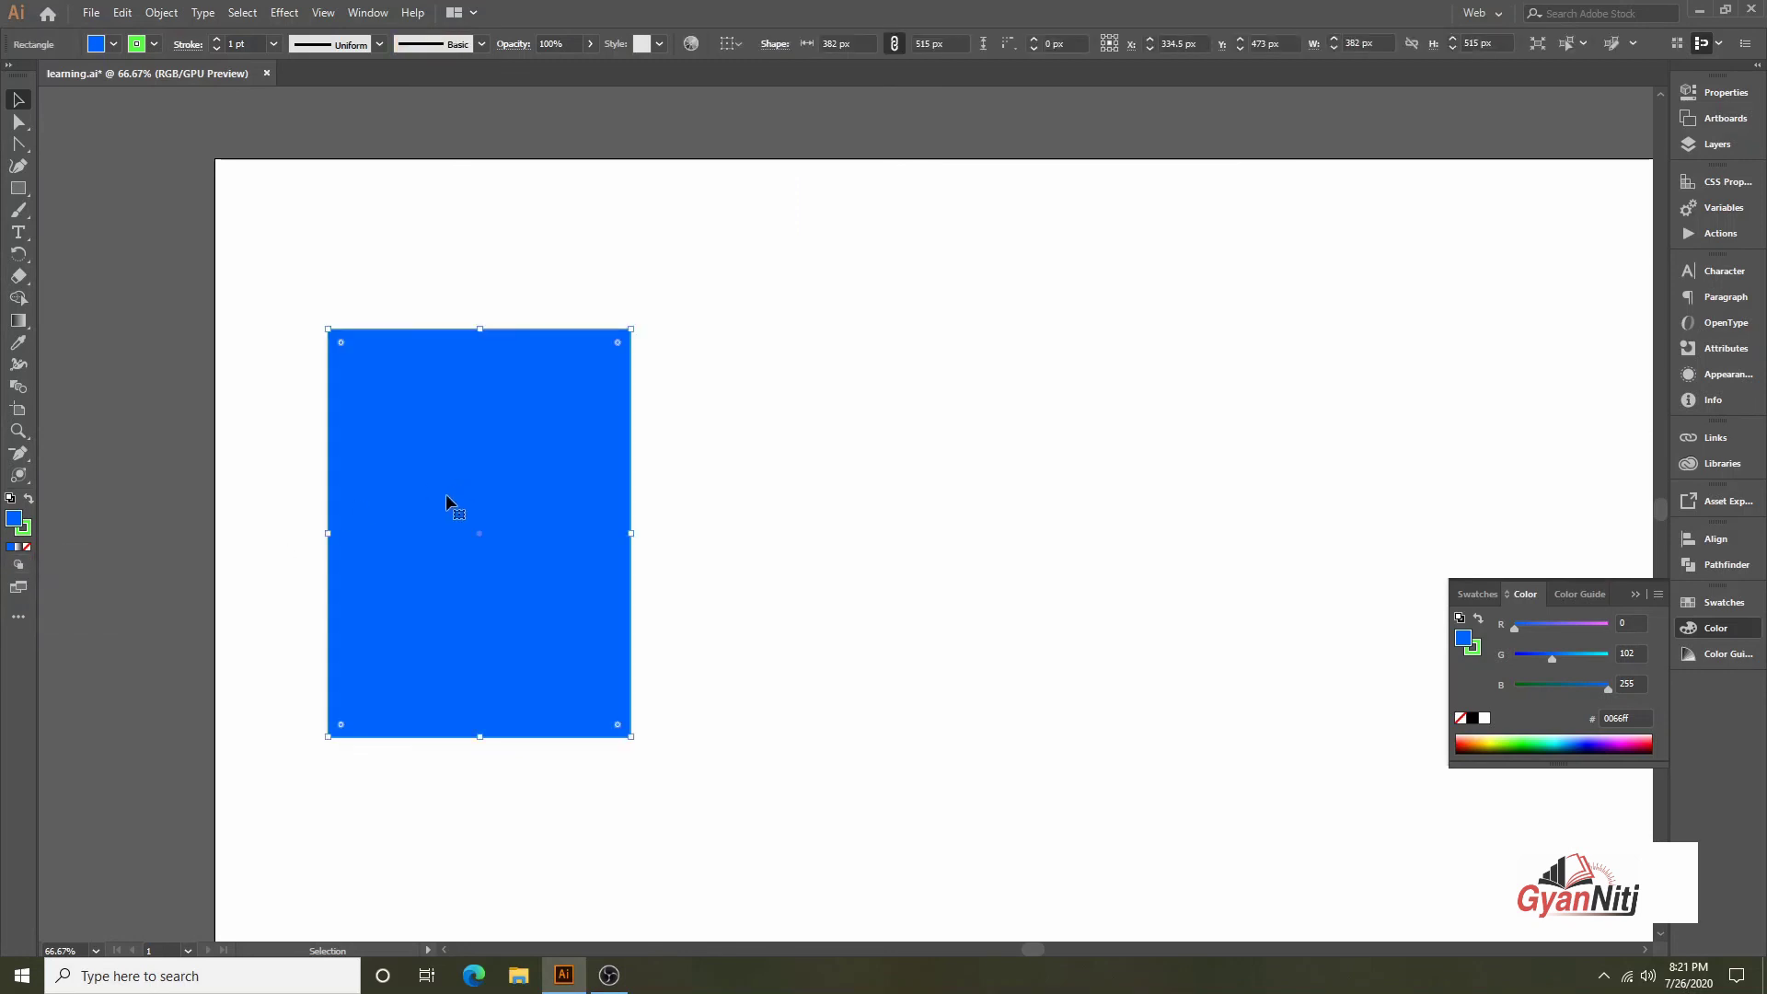
left_click(16, 563)
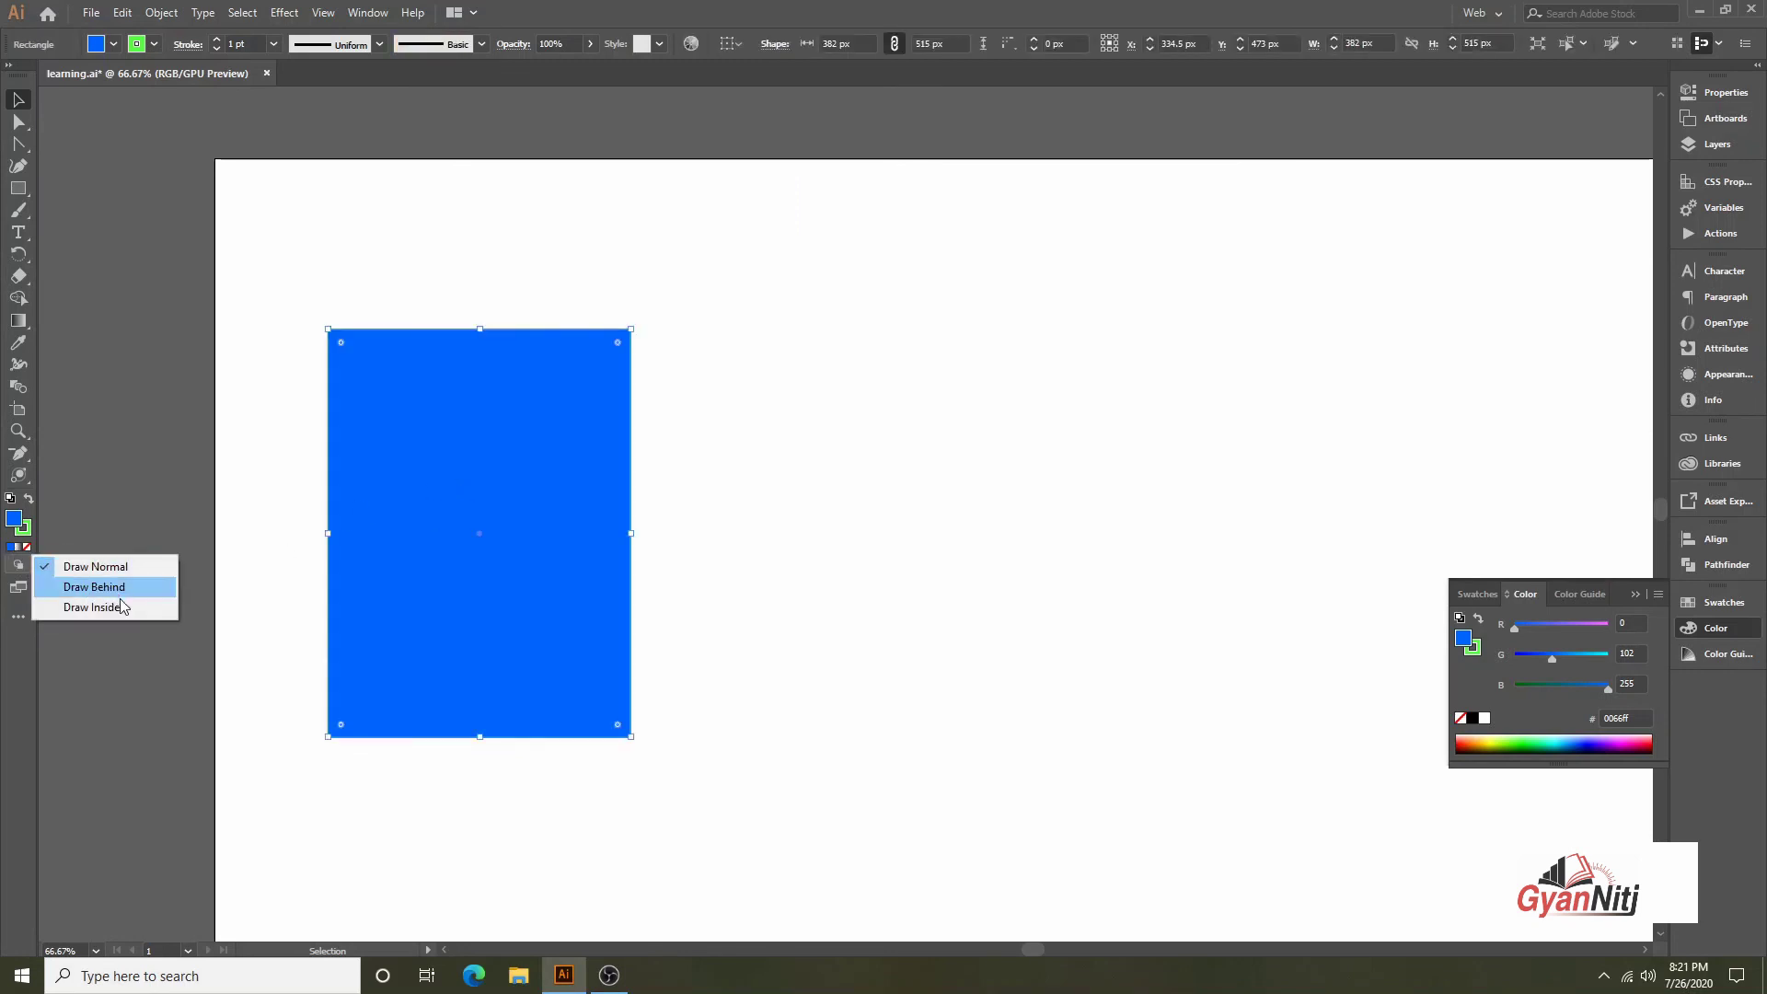
left_click(120, 605)
left_click(18, 476)
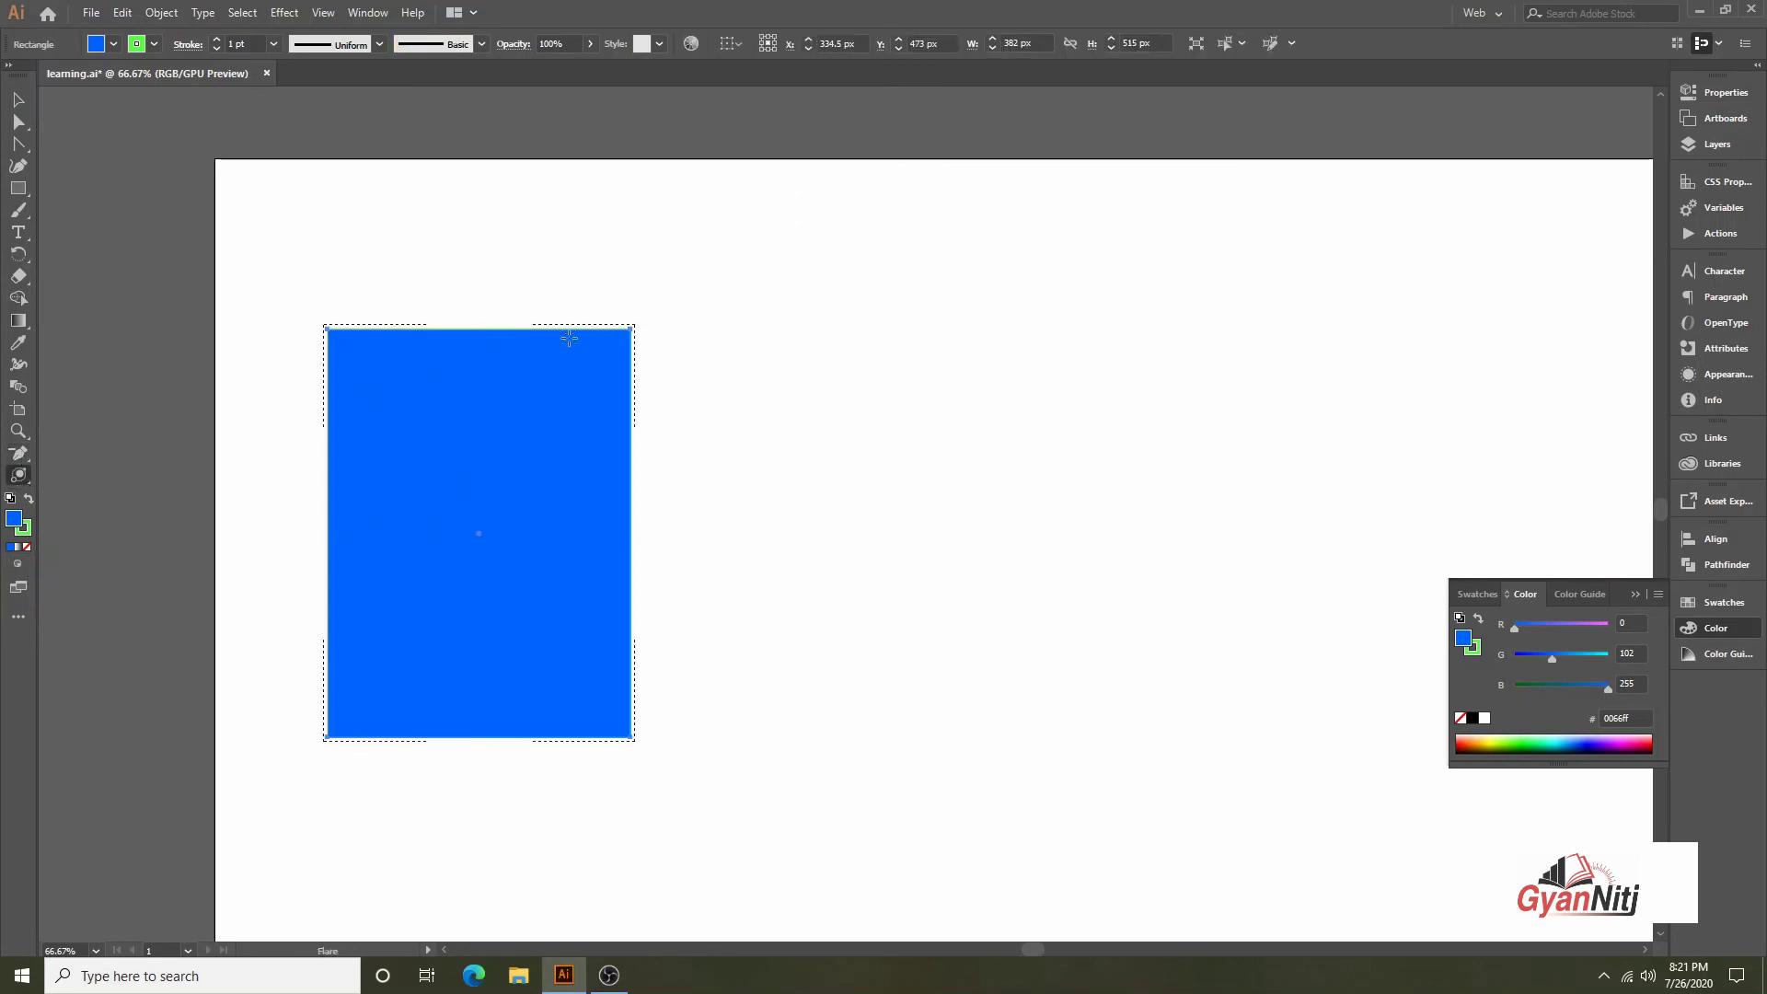
left_click_drag(623, 328, 860, 453)
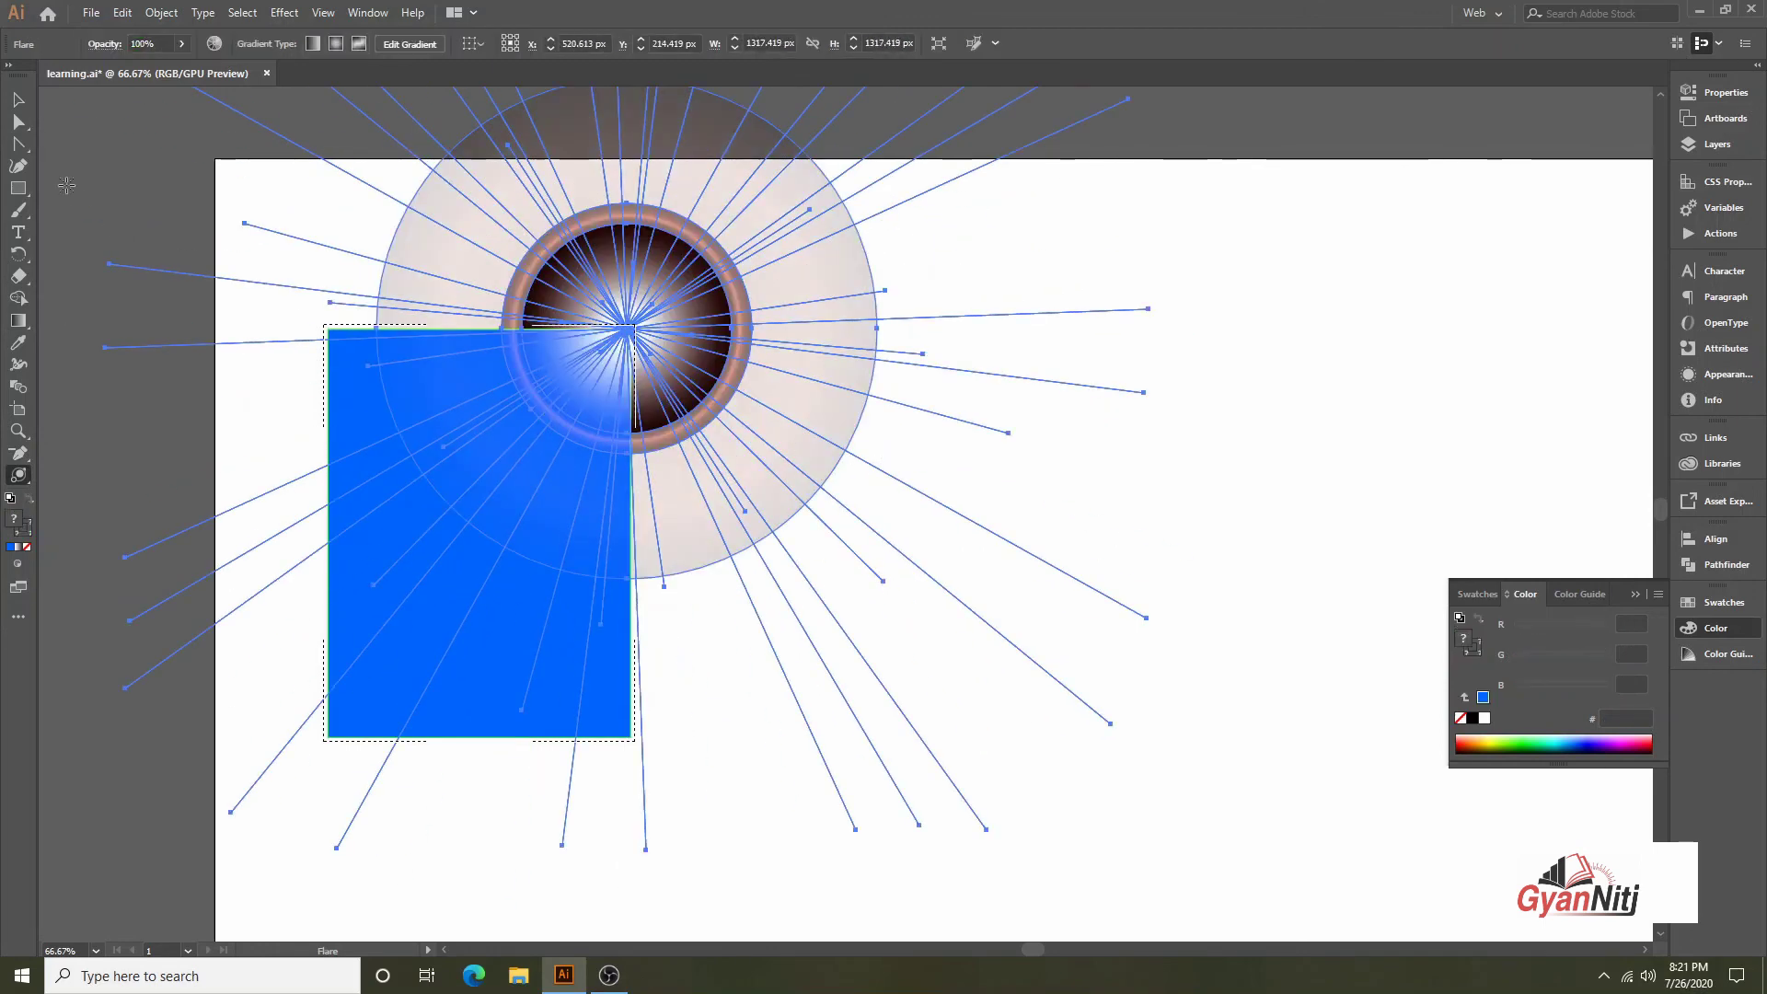
Select the flare and rectangle and attempt Make Clipping Mask, dismissing the resulting error
left_click(21, 101)
left_click(1247, 316)
left_click(761, 410)
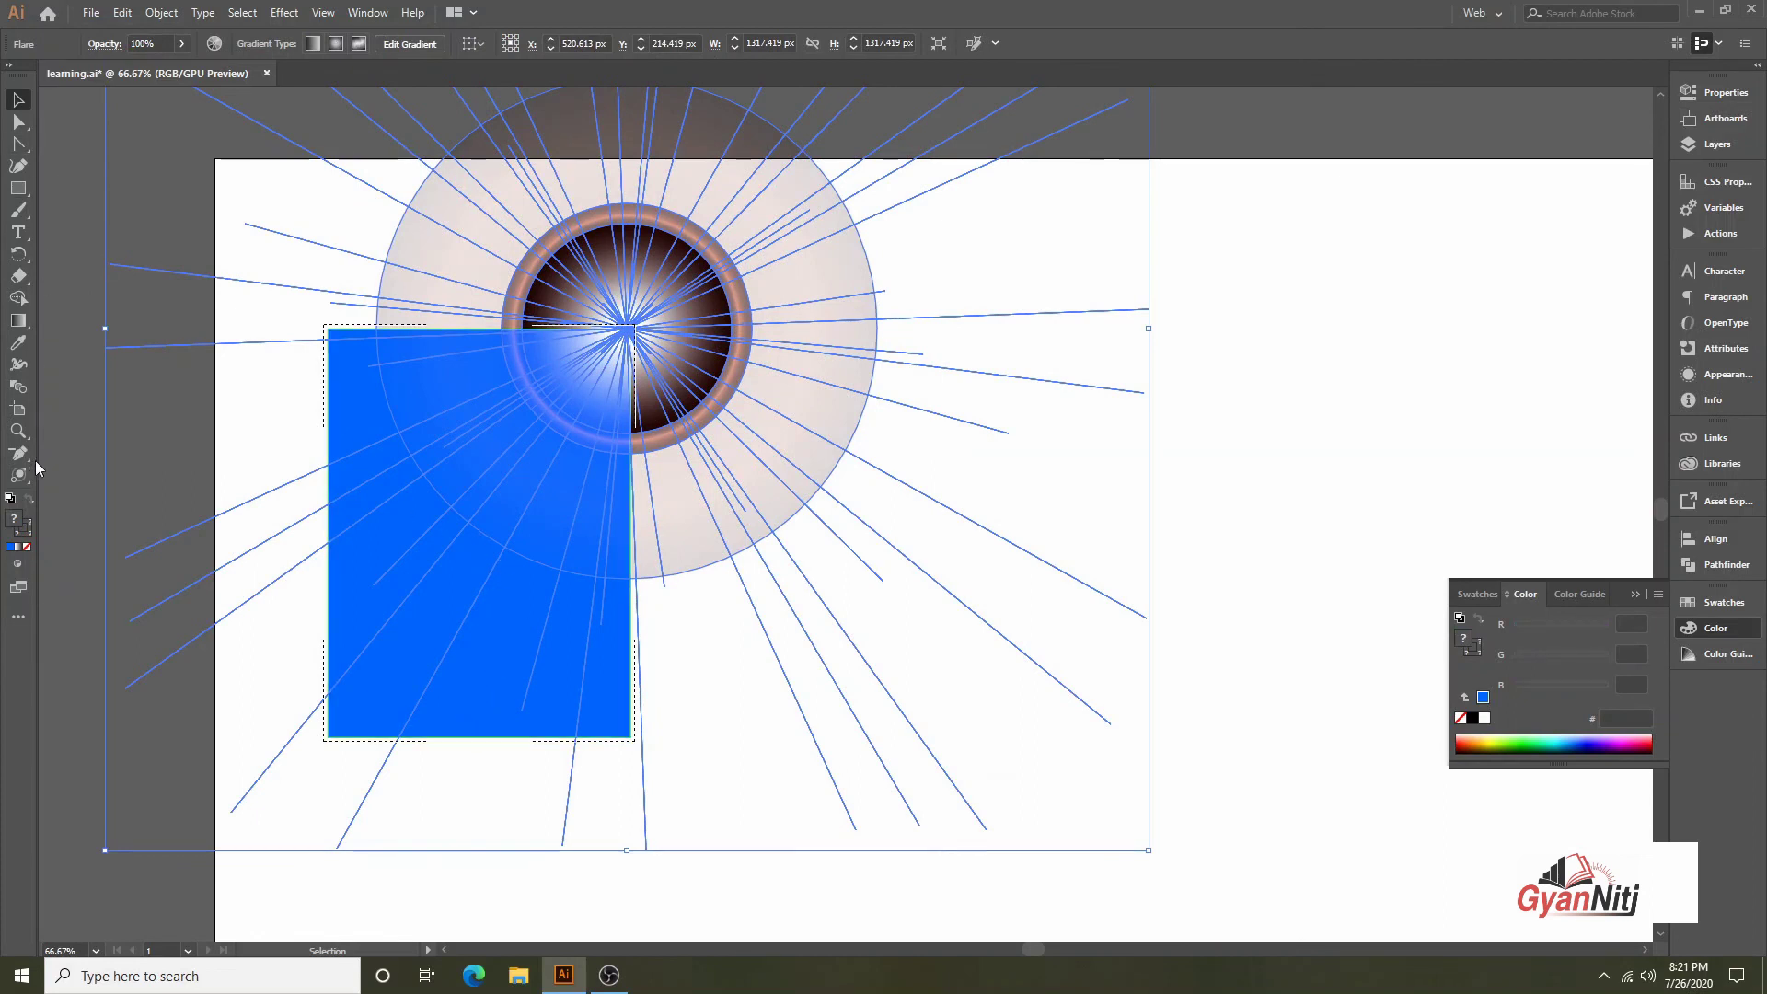
left_click(628, 828)
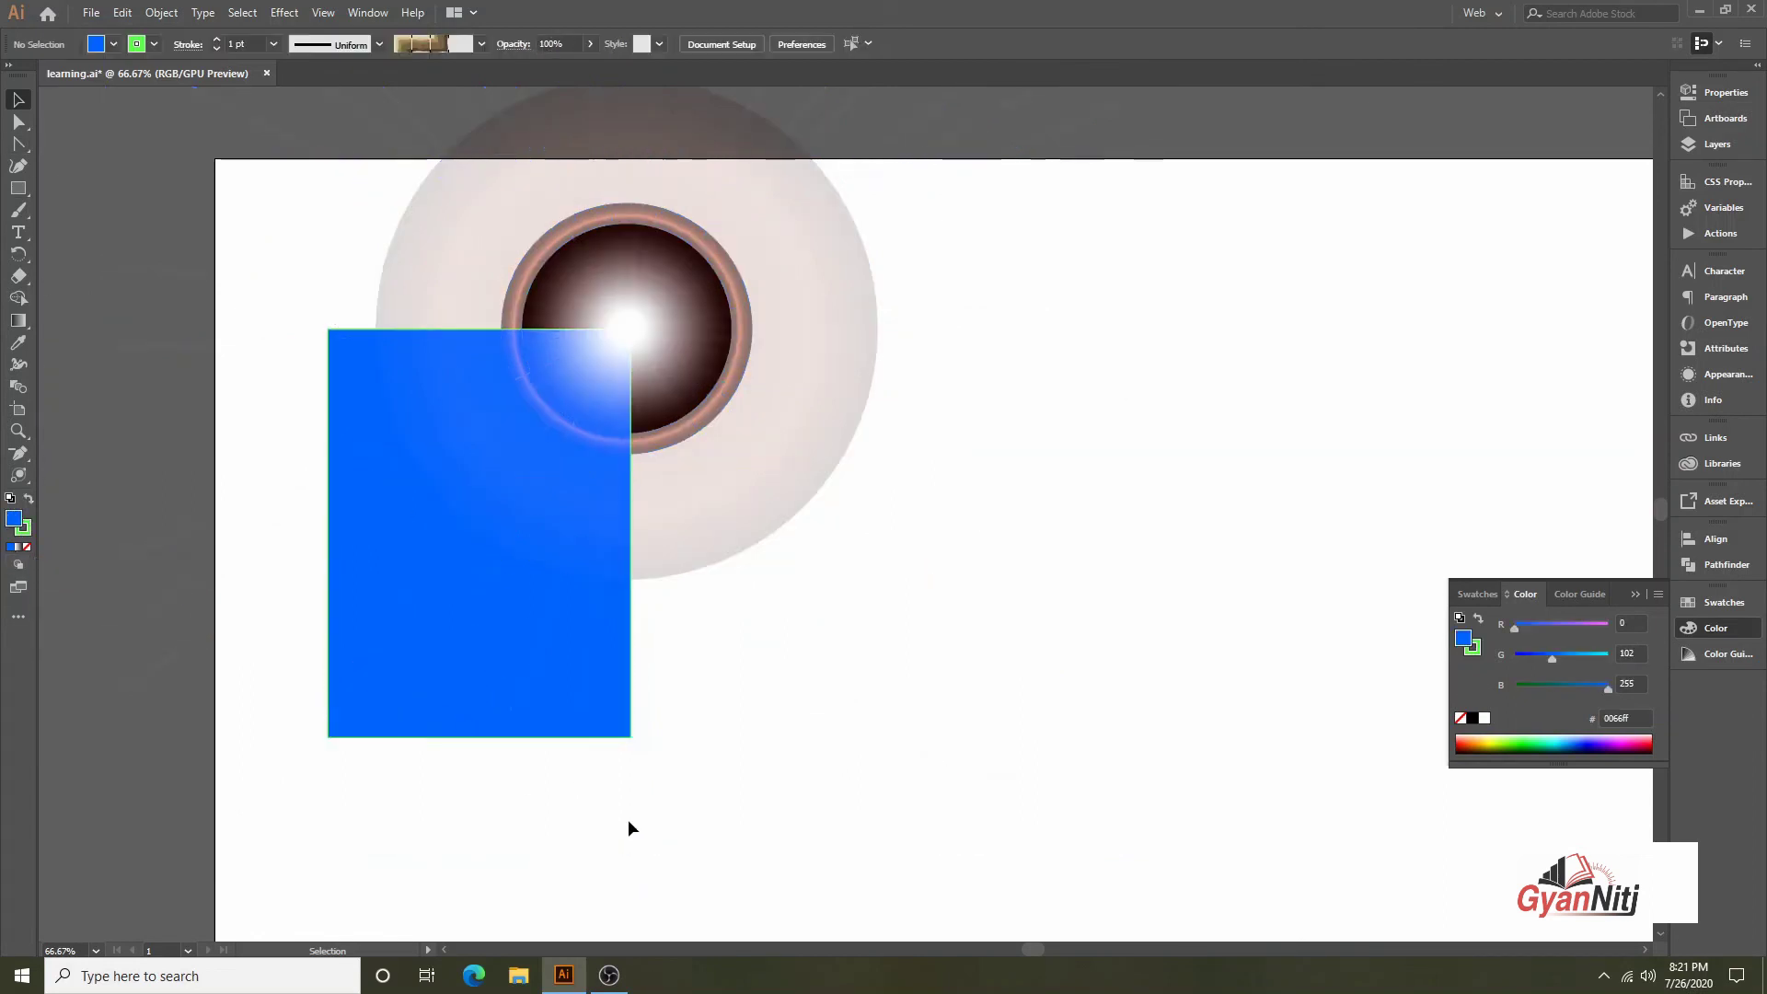
left_click(742, 484)
left_click(457, 715, "shift")
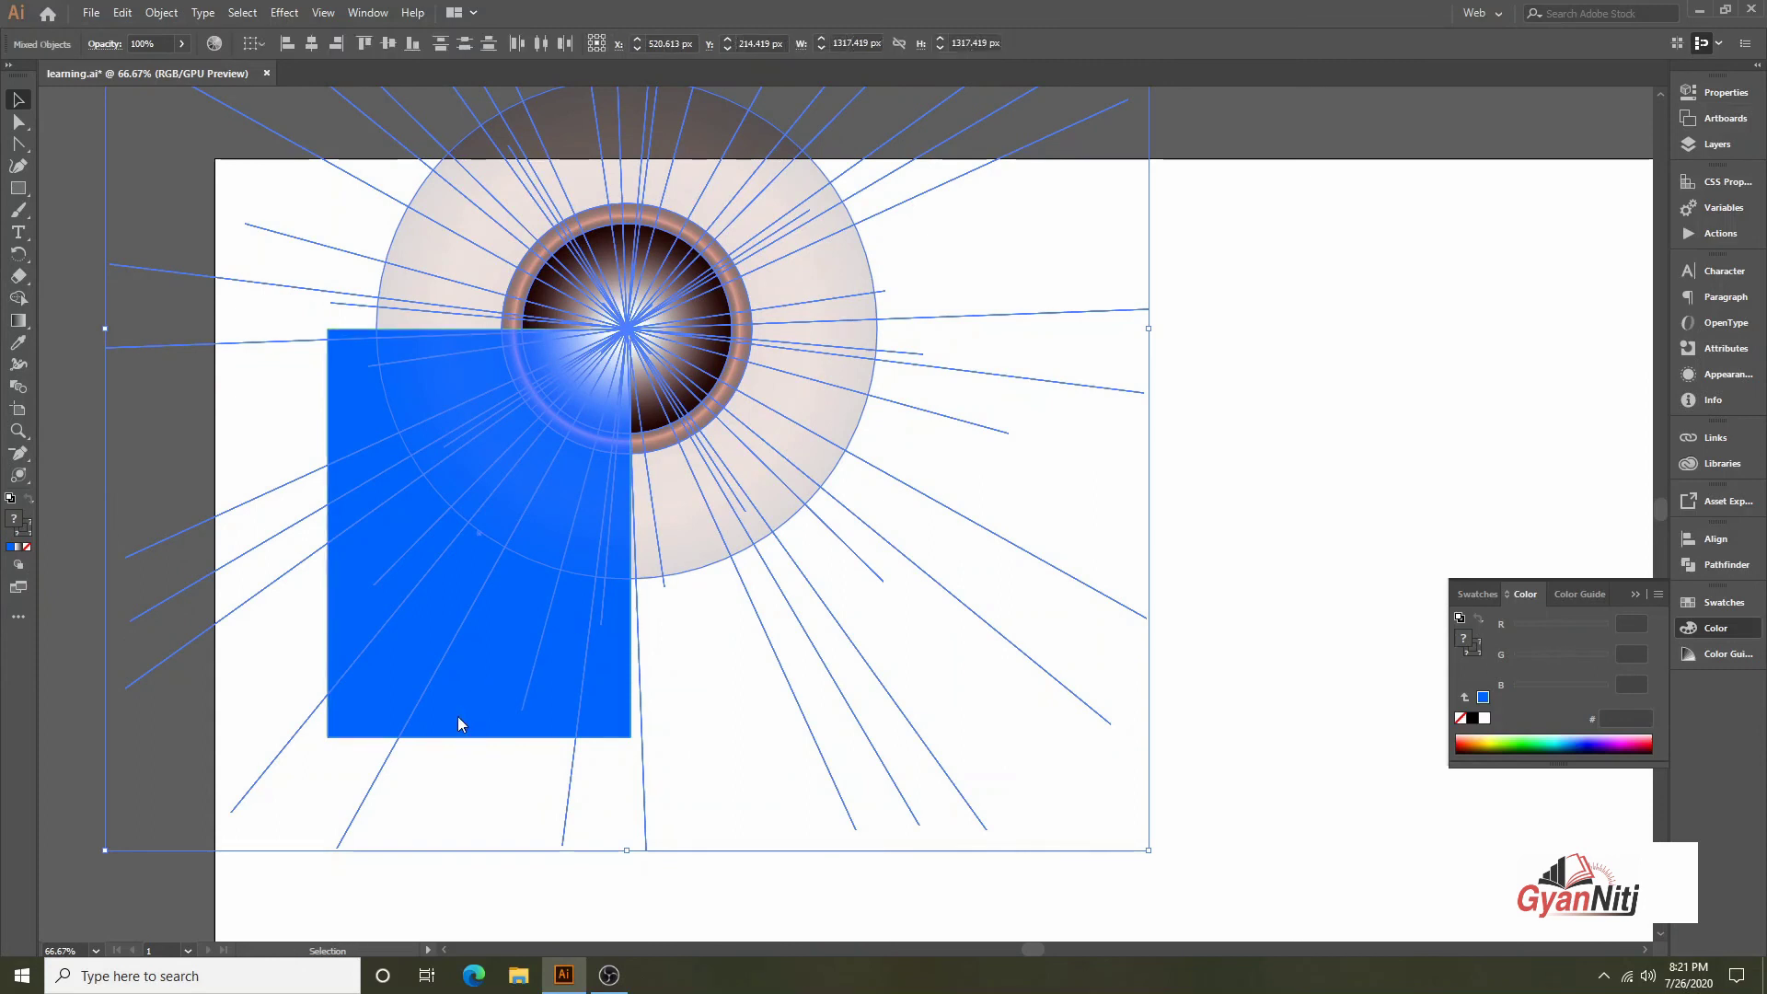
right_click(457, 723)
left_click(525, 575)
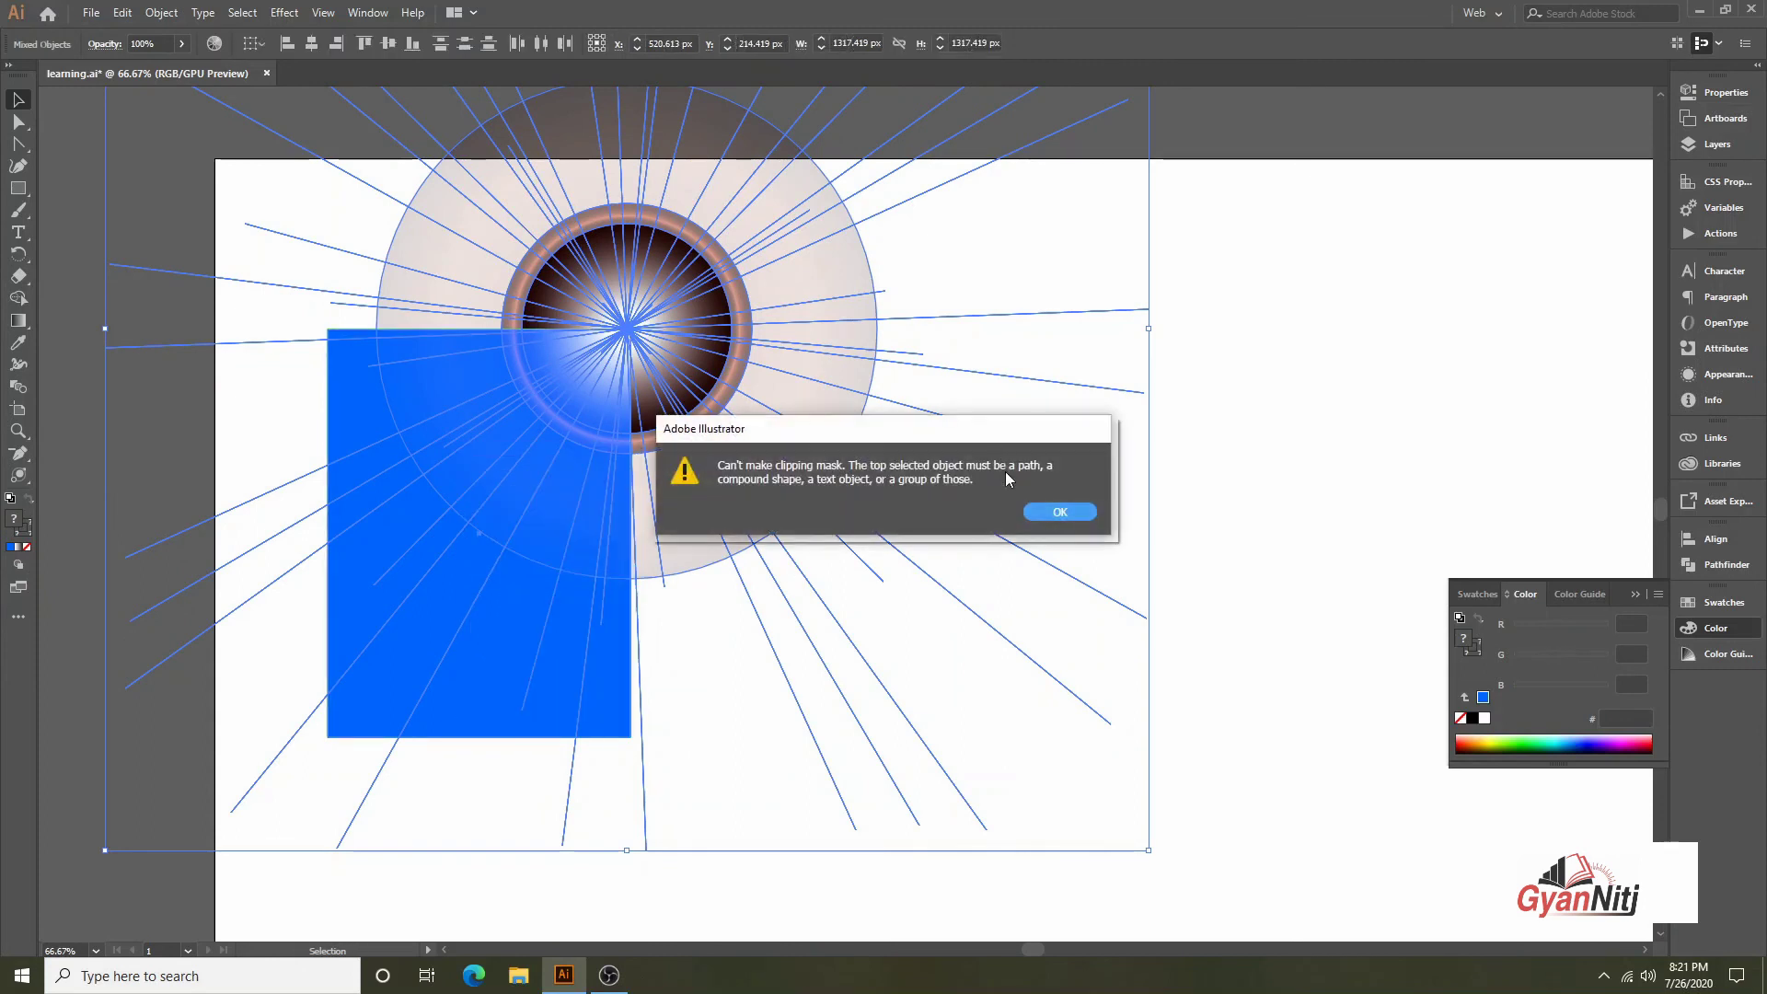
left_click(1060, 511)
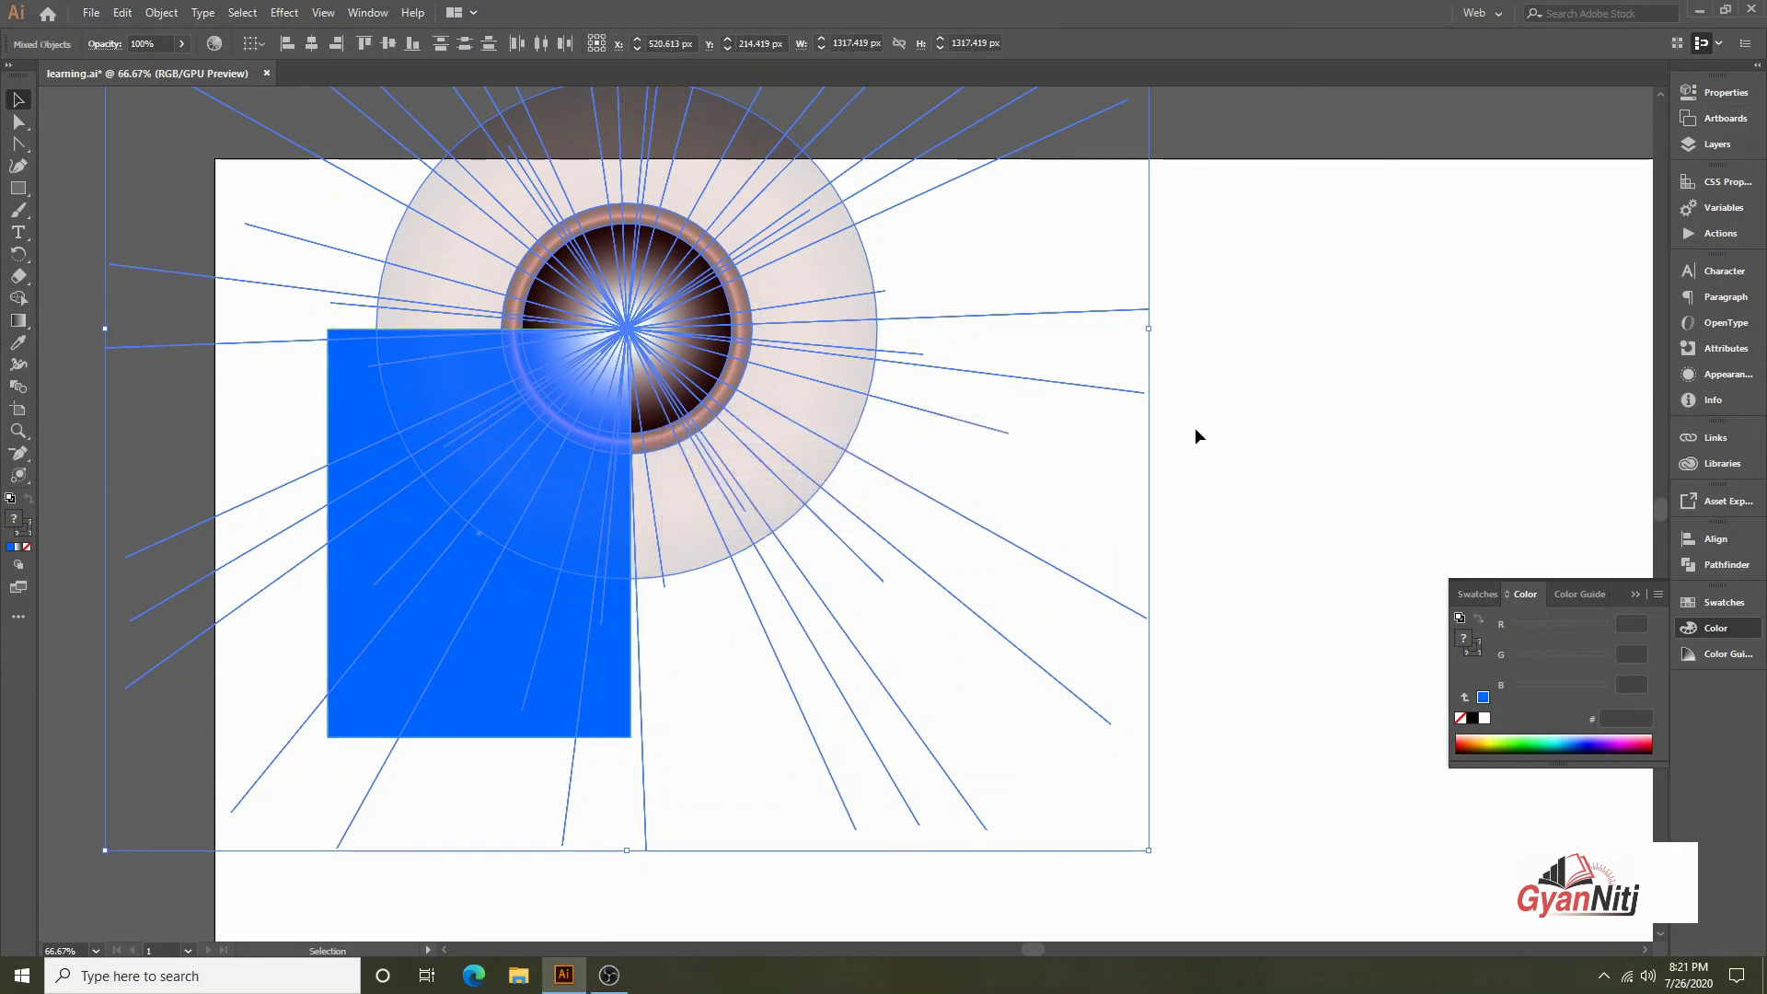
Delete the lens flare and move the blue rectangle to the artboard centre
left_click(1144, 399)
mouse_move(647, 462)
left_mouse_down()
mouse_move(977, 458)
mouse_move(920, 617)
left_mouse_up()
key("Delete")
left_click_drag(523, 425, 1003, 367)
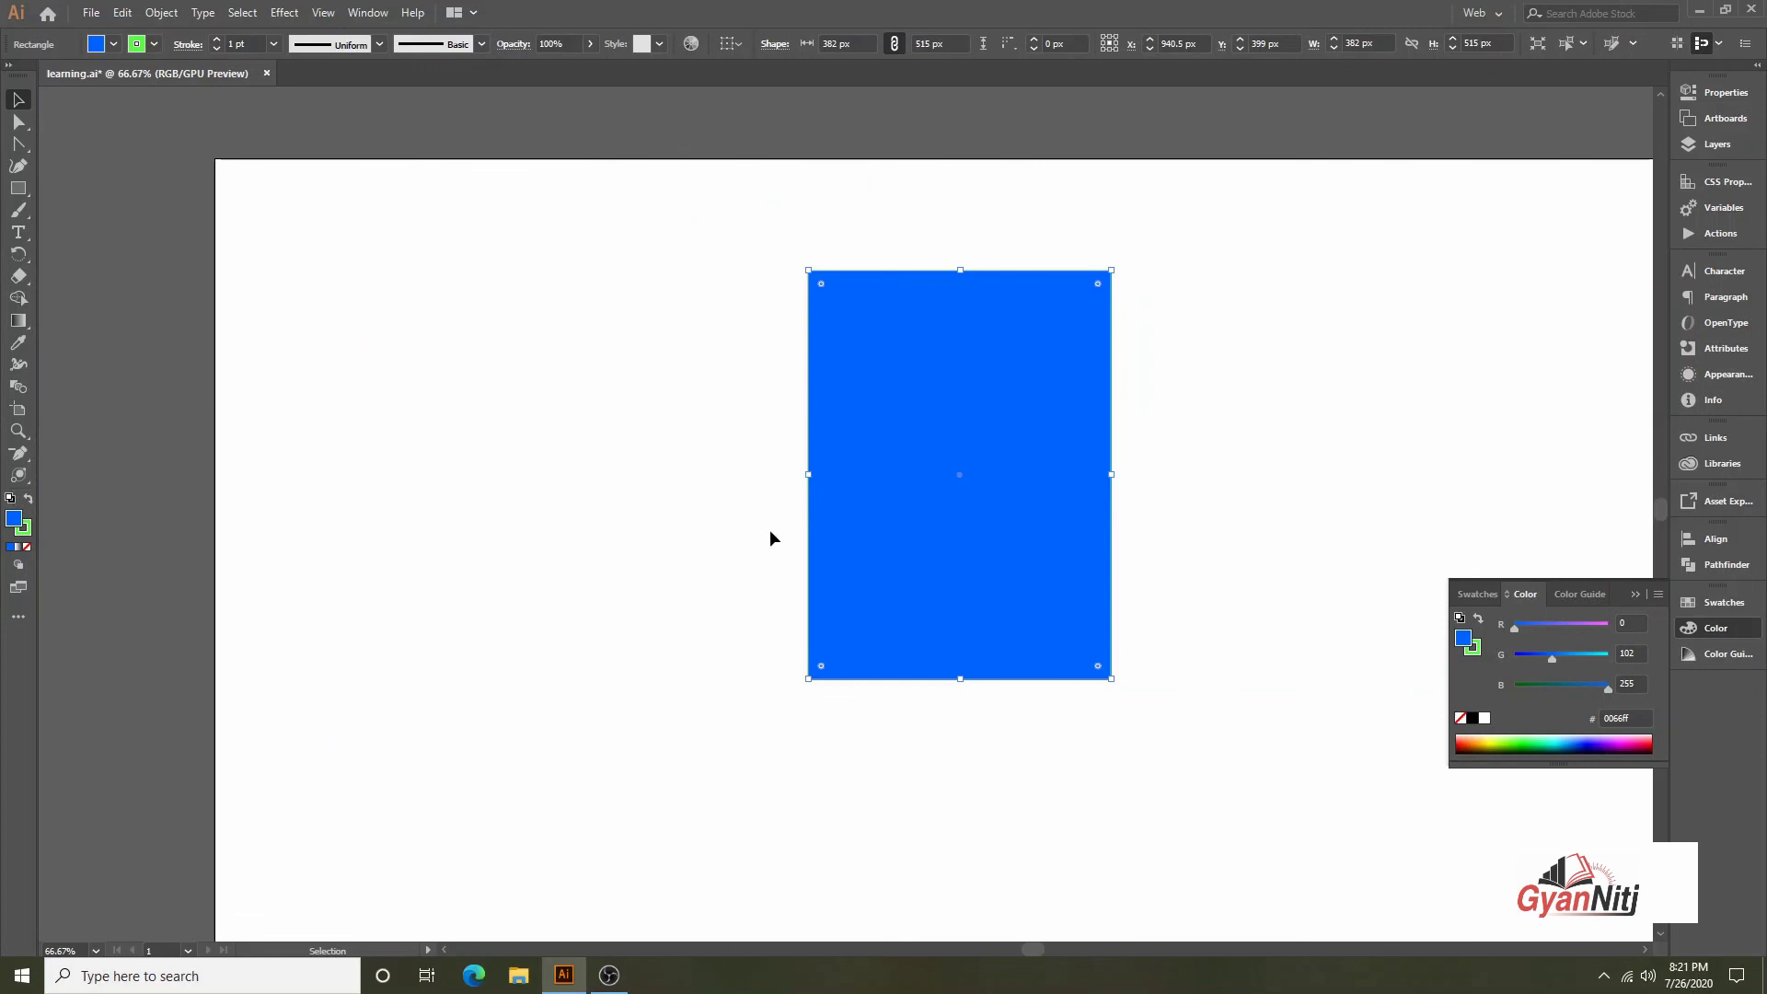
Undo to restore the flare, reposition rectangle and flare, and duplicate the blue rectangle
key("ctrl+z")
key("ctrl+z")
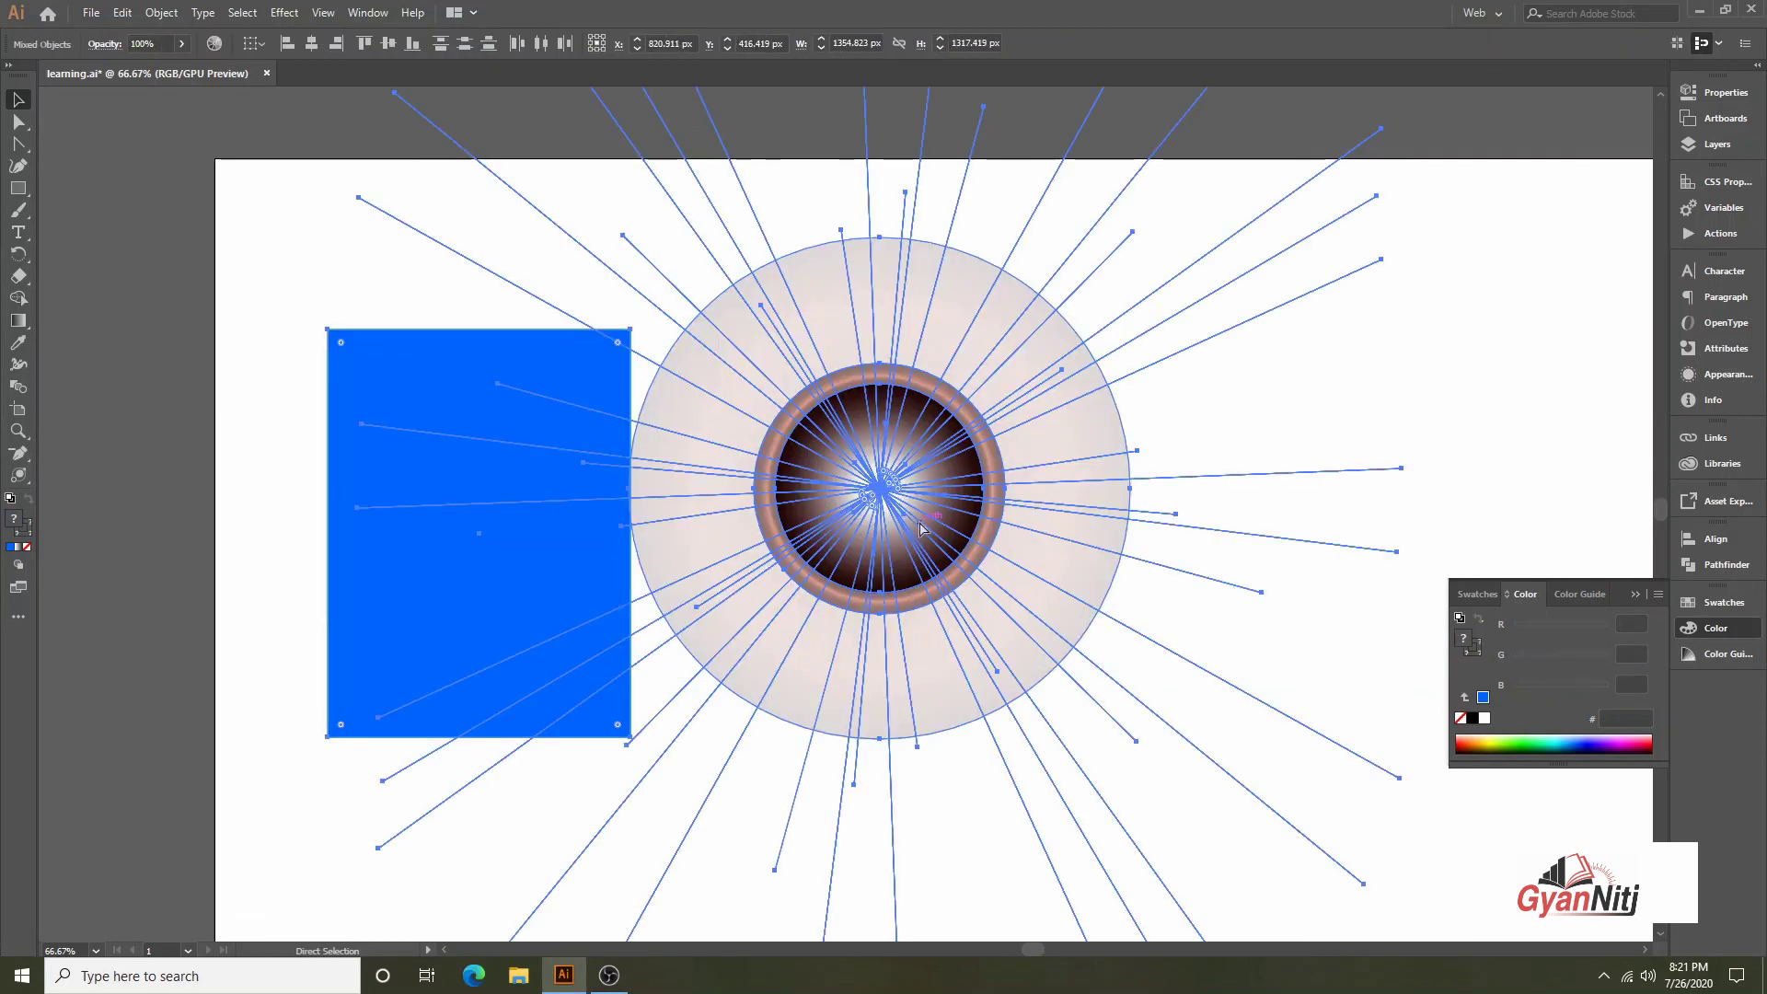
left_click(200, 571)
left_click_drag(388, 567, 622, 646)
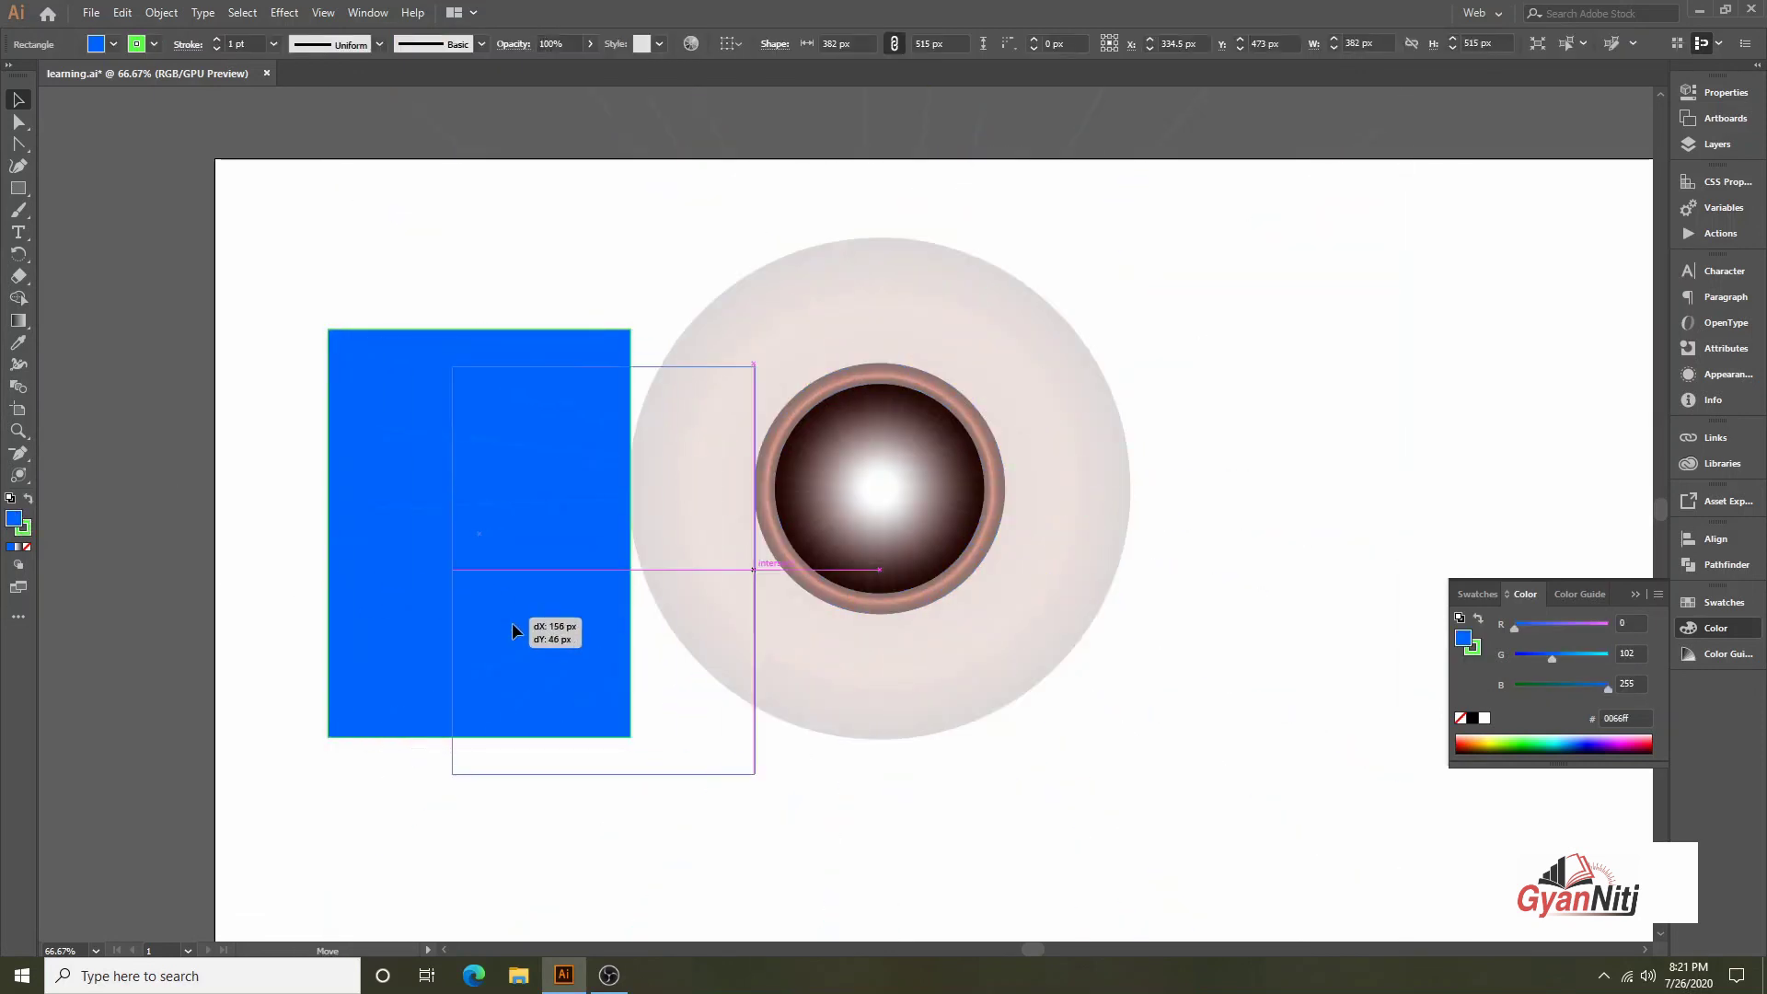
right_click(624, 650)
mouse_move(671, 572)
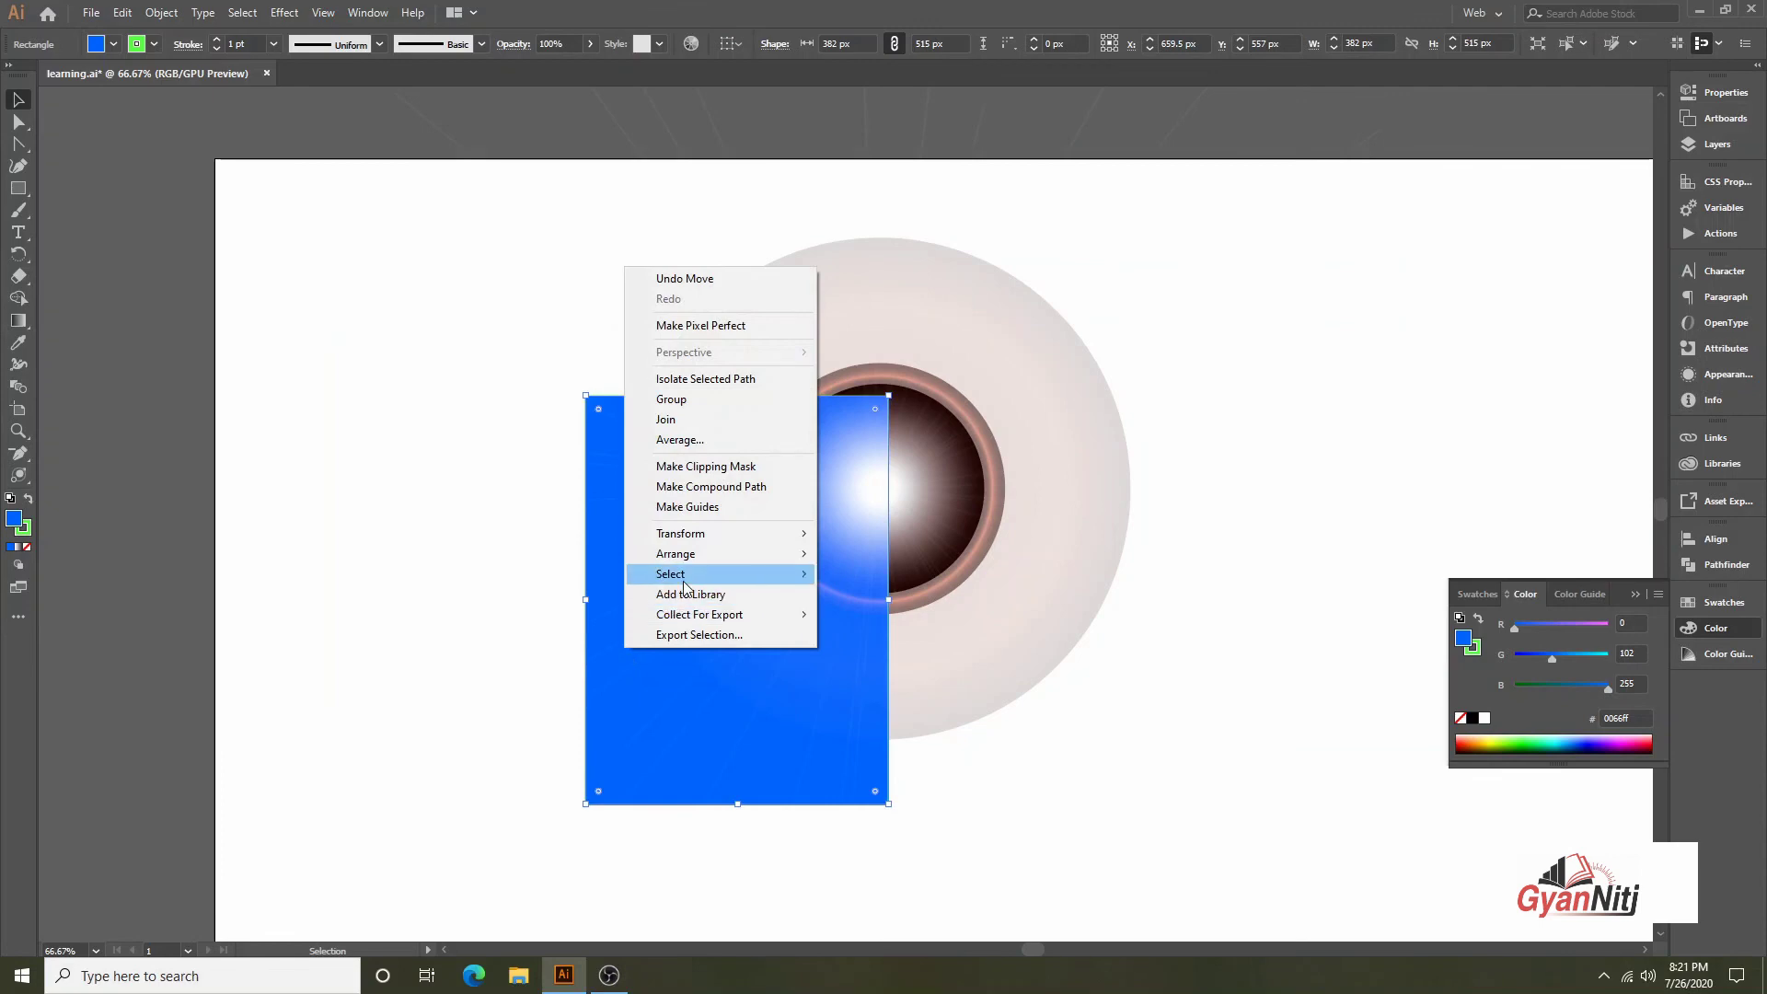
left_click_drag(865, 792, 575, 694)
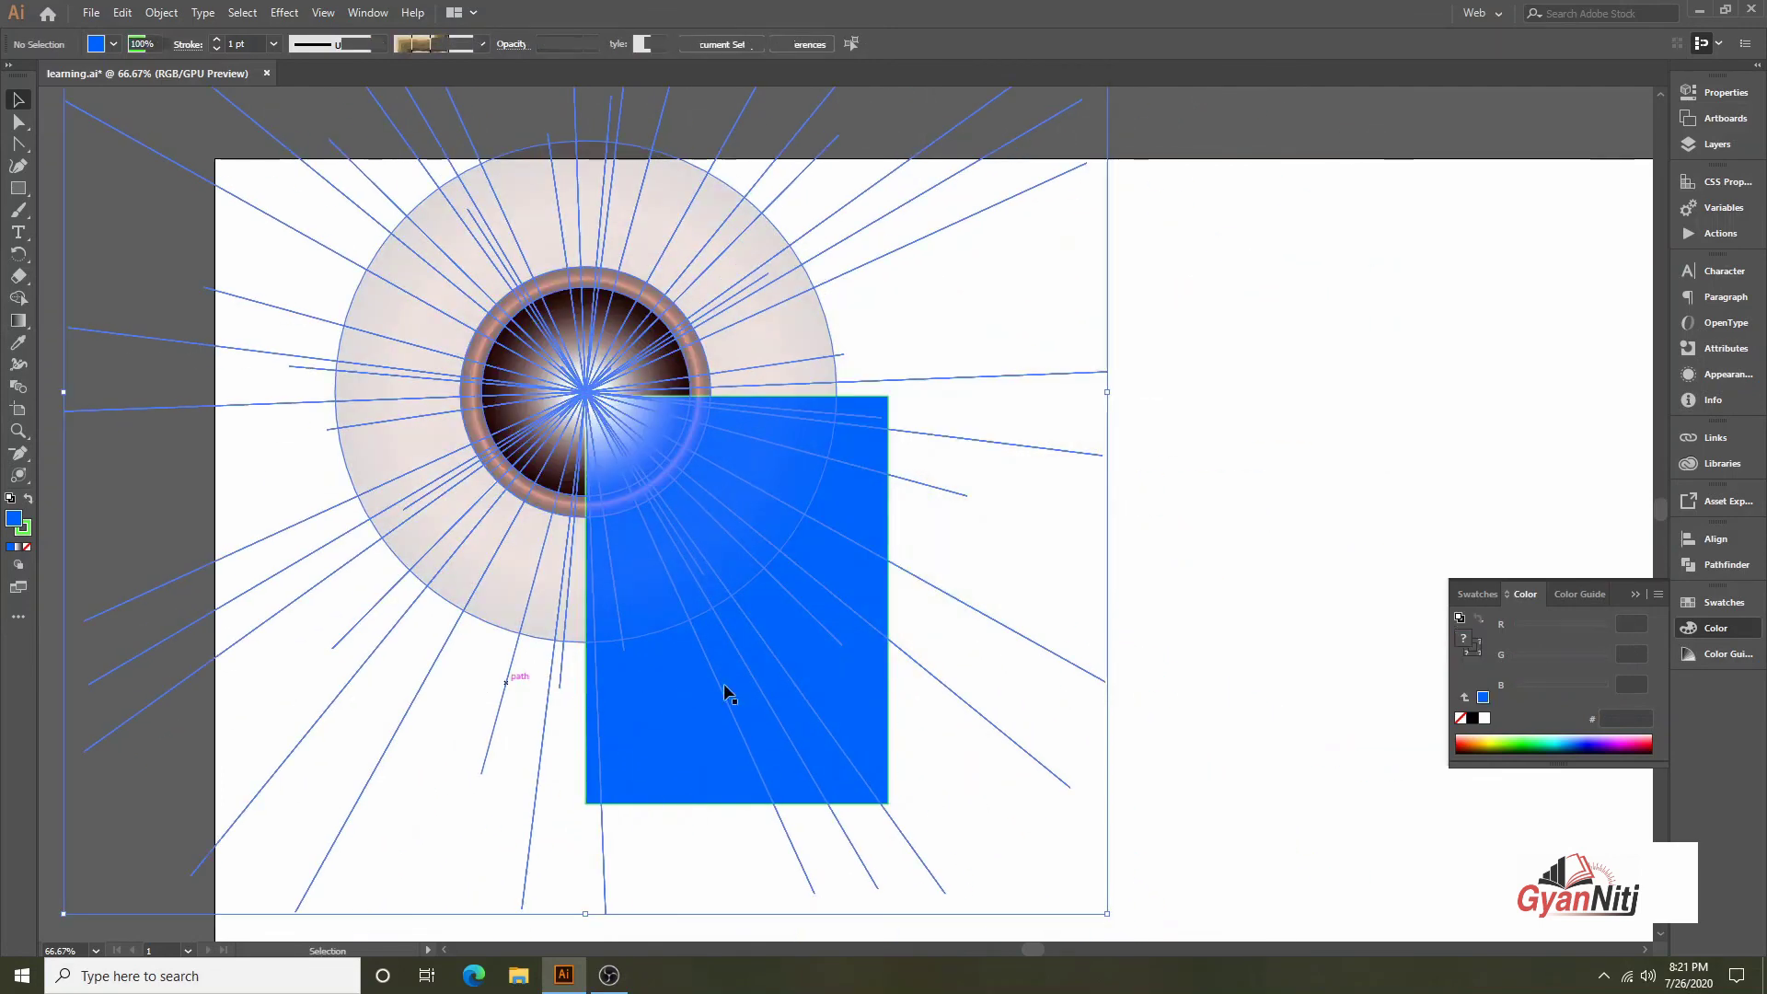
mouse_move(881, 736)
left_mouse_down()
mouse_move(966, 727)
mouse_move(1216, 636)
mouse_move(1252, 578)
mouse_move(543, 610)
left_mouse_up()
Bring the rectangle copy to front, clip the flare to it, and place it on the other rectangle
right_click(1249, 578)
left_click(1479, 483)
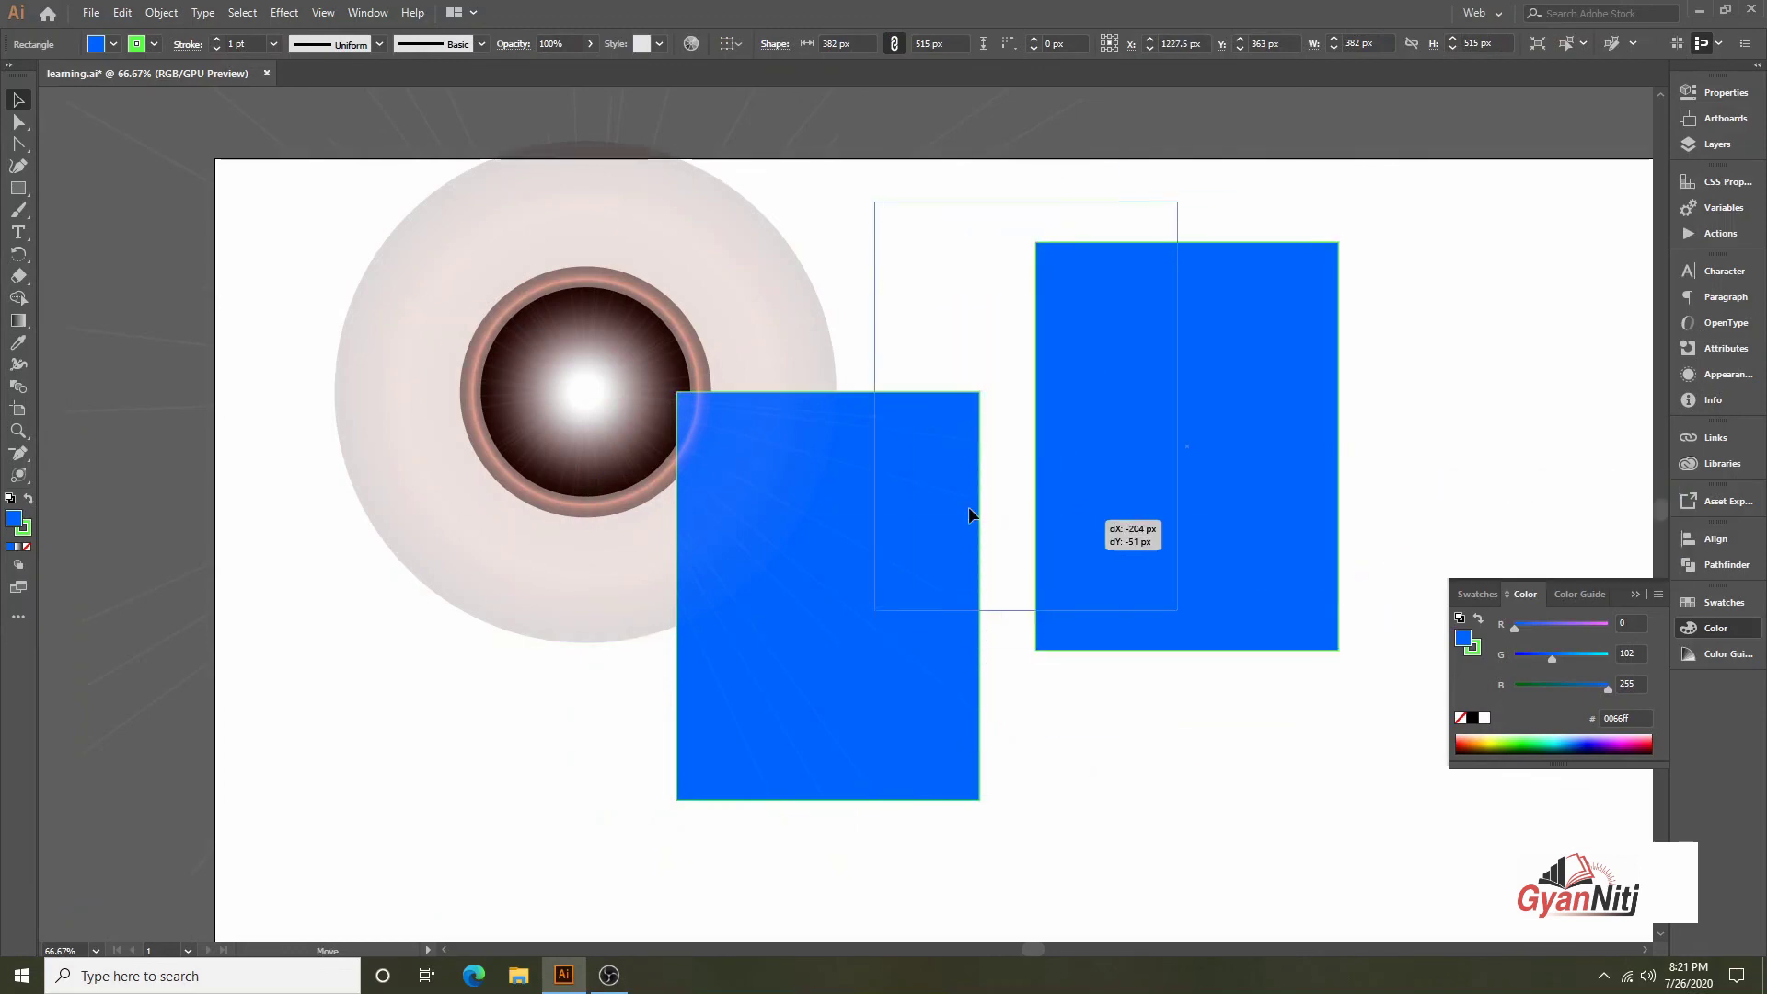
left_click(701, 271, "shift")
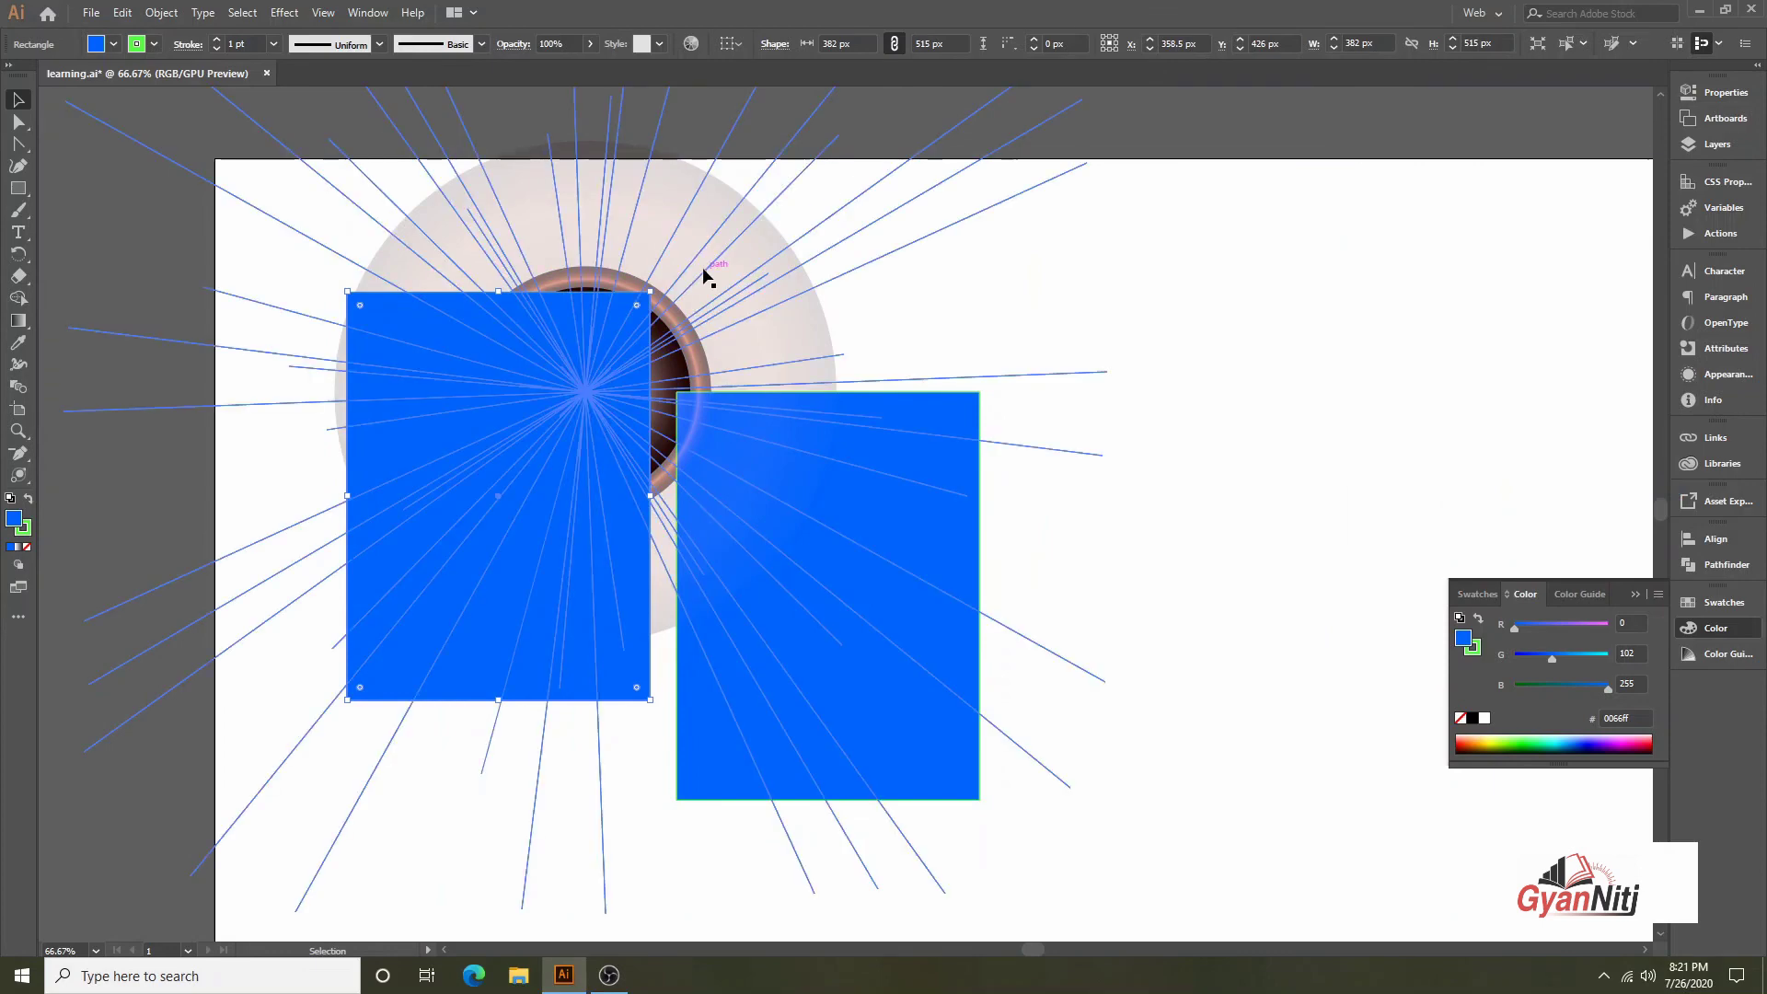
right_click(583, 377)
left_click(651, 509)
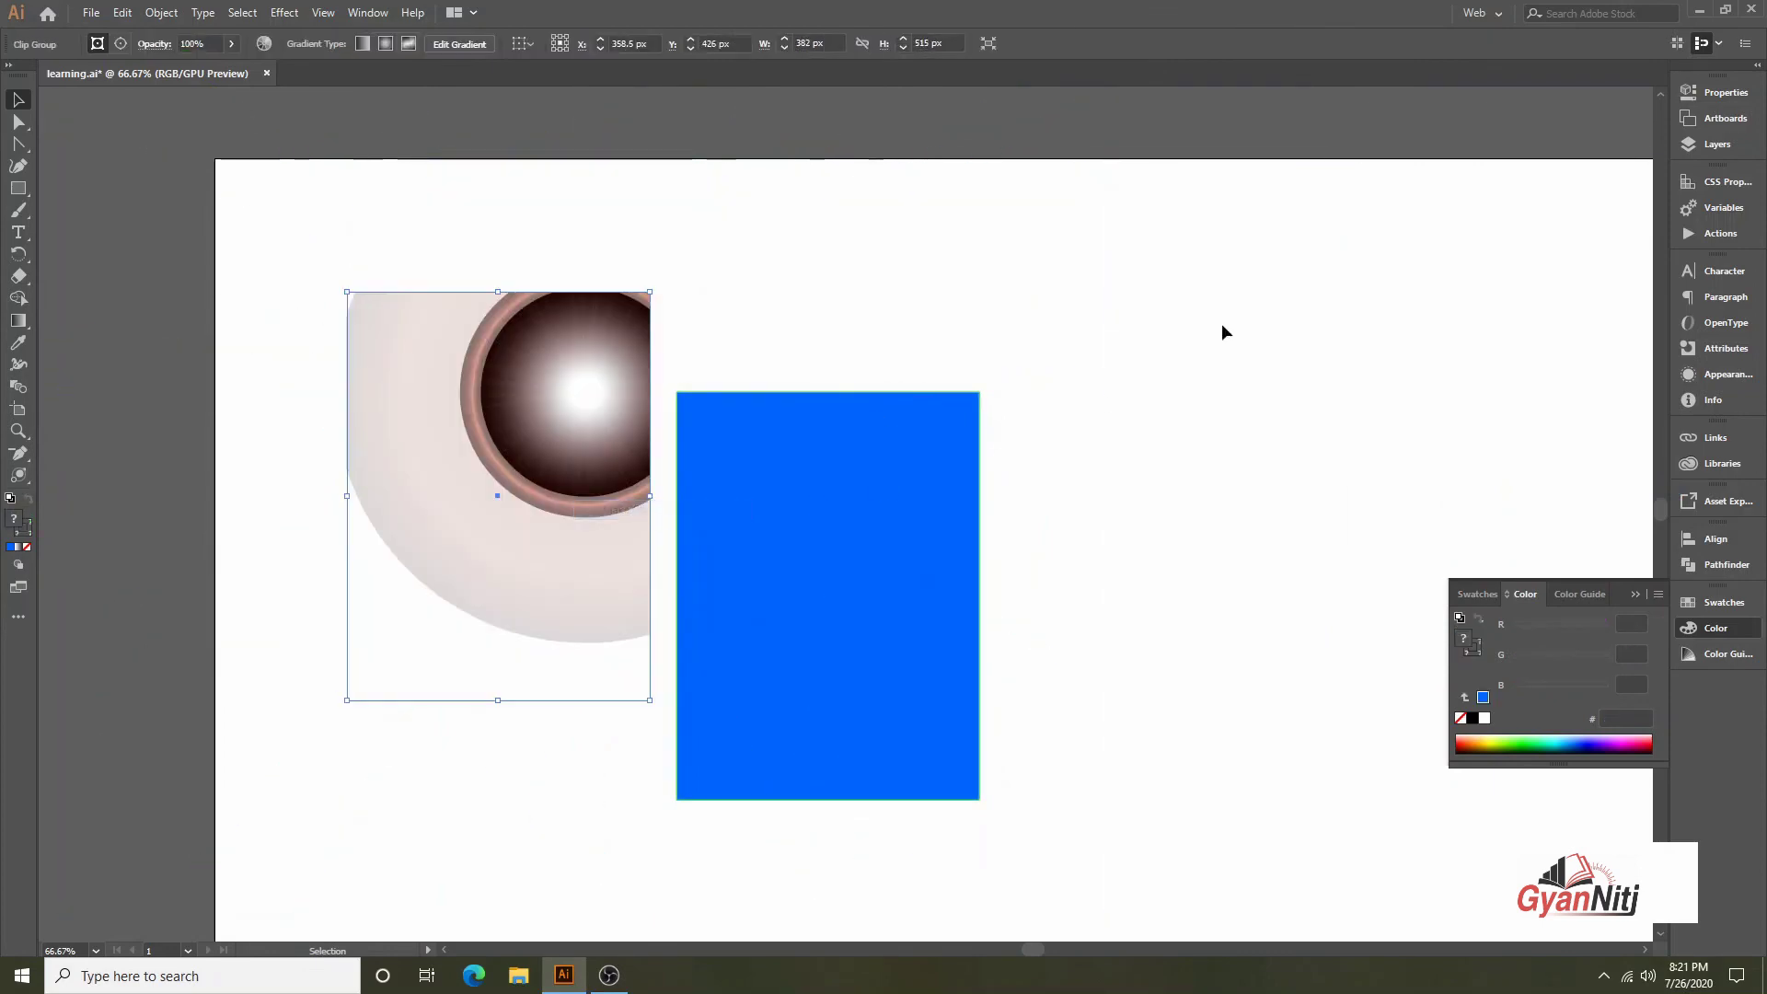
left_click_drag(640, 467, 898, 545)
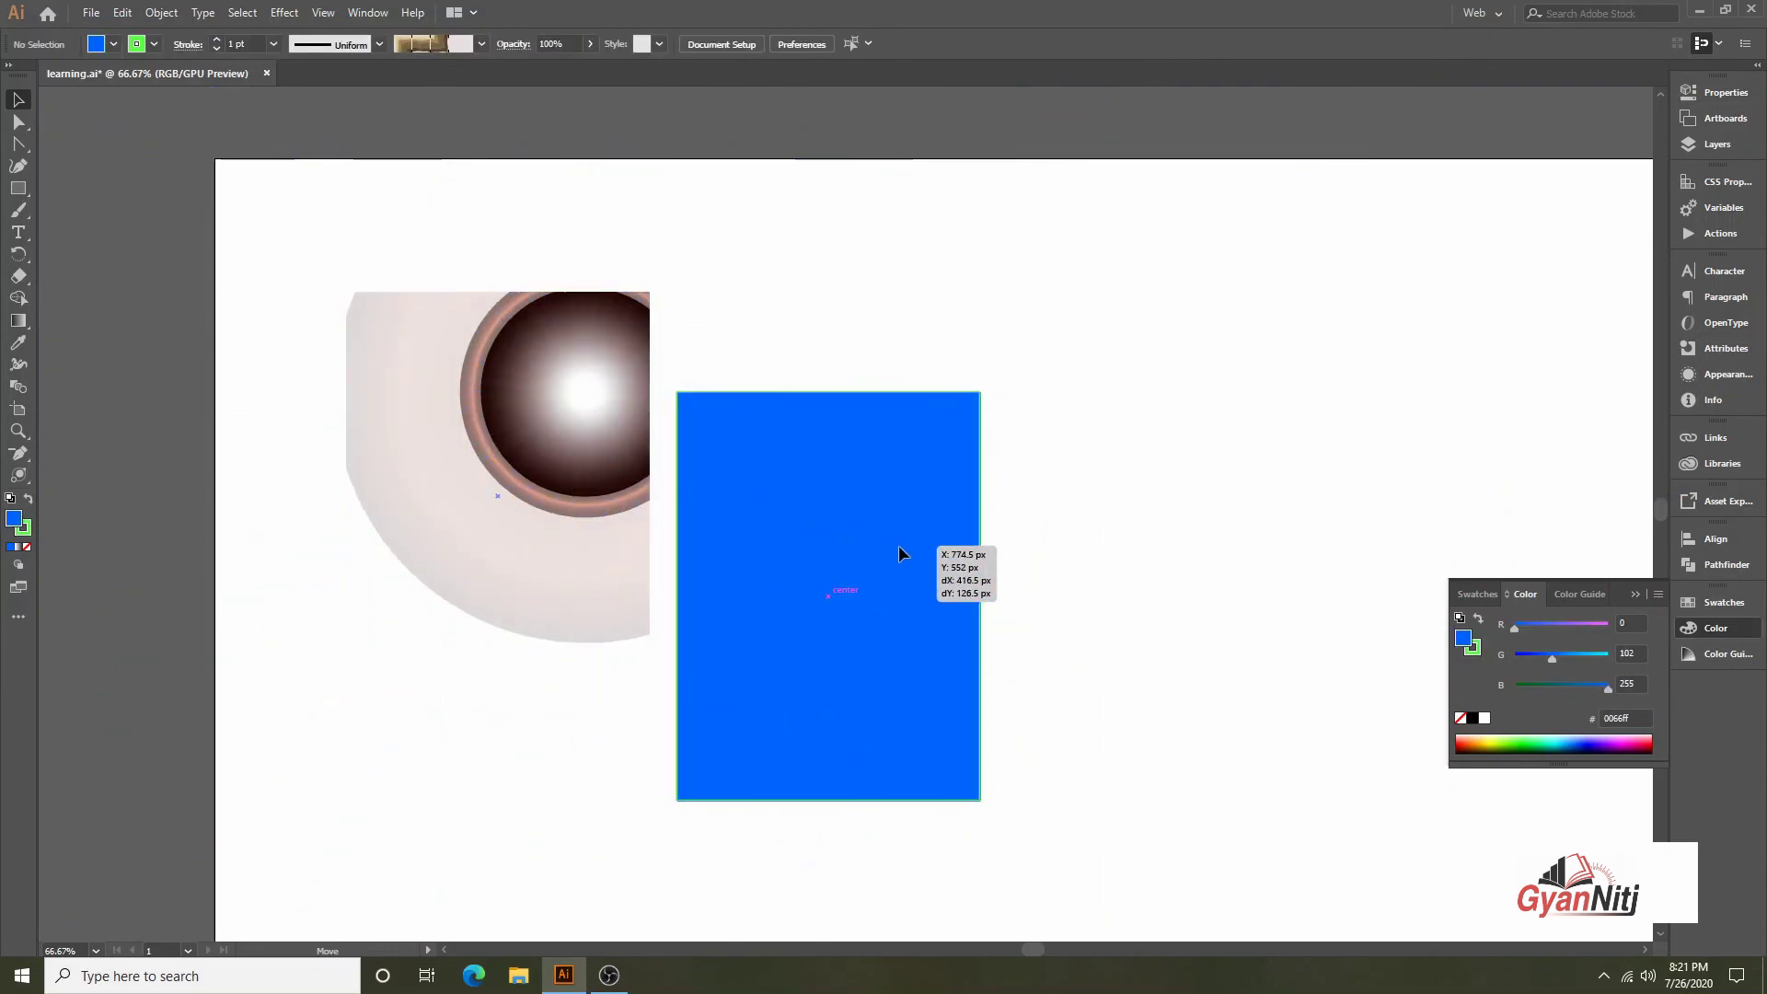
left_click(1456, 240)
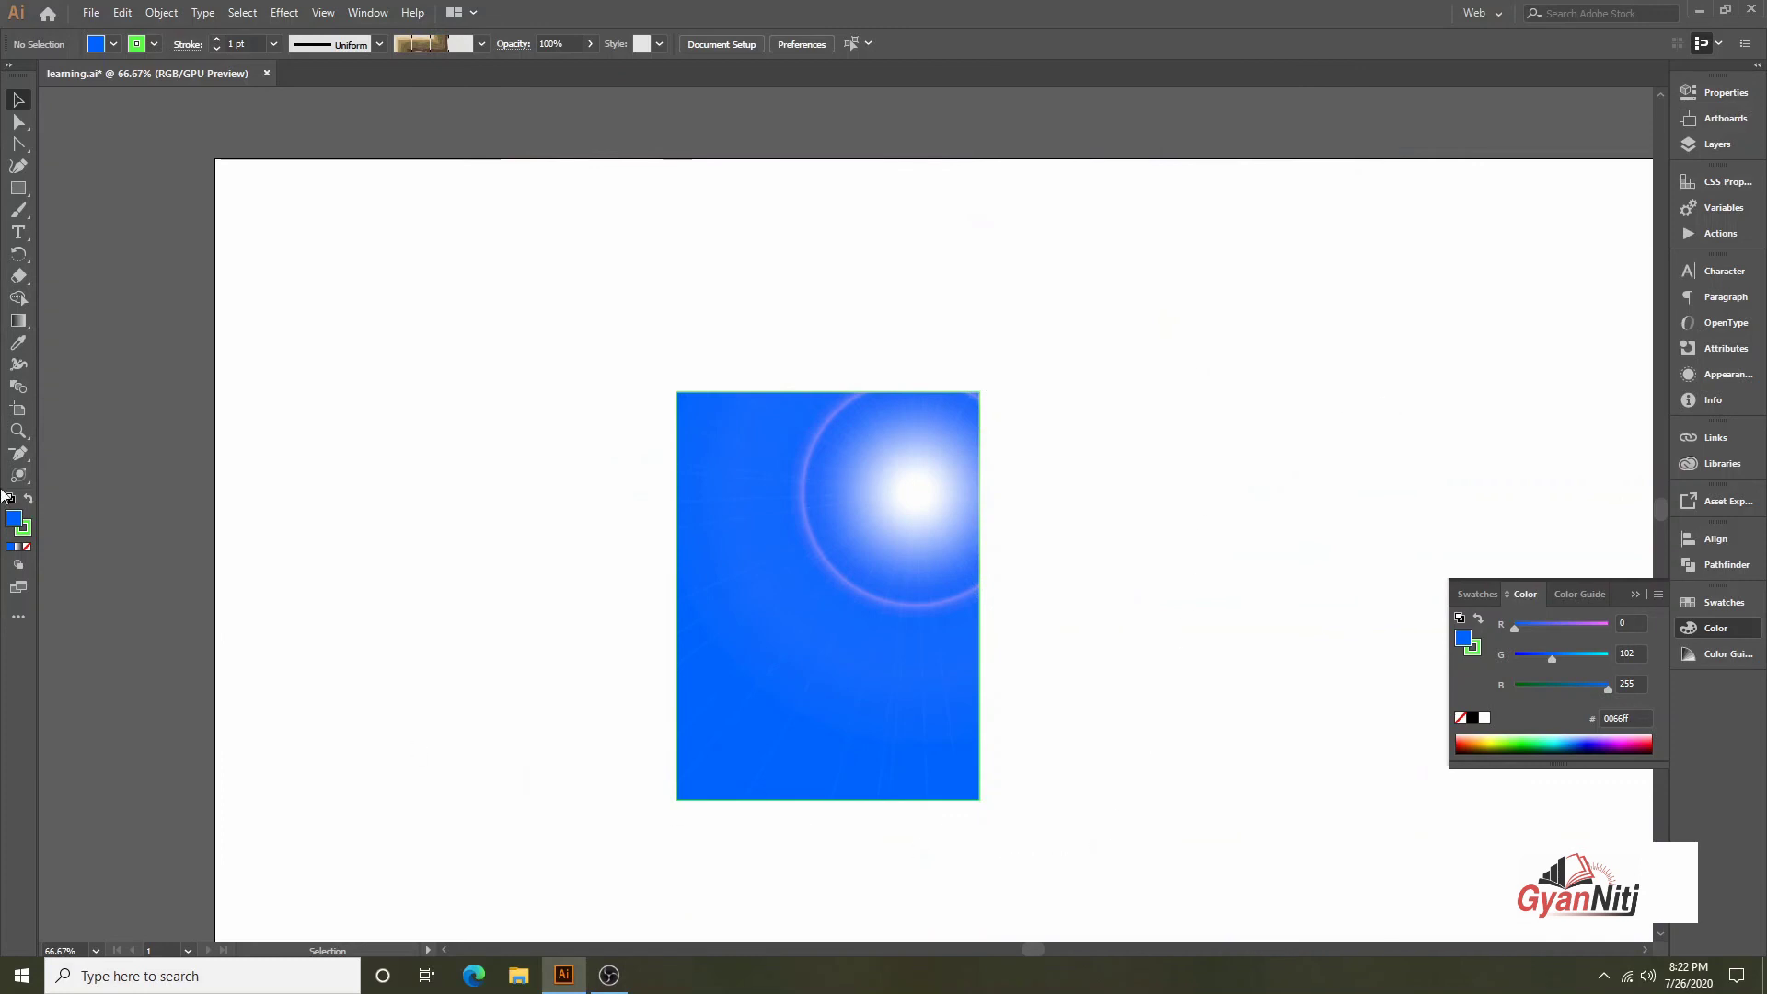
Show the All Tools drawer and scroll down to its Type, Paint and Modify groups
left_click(18, 617)
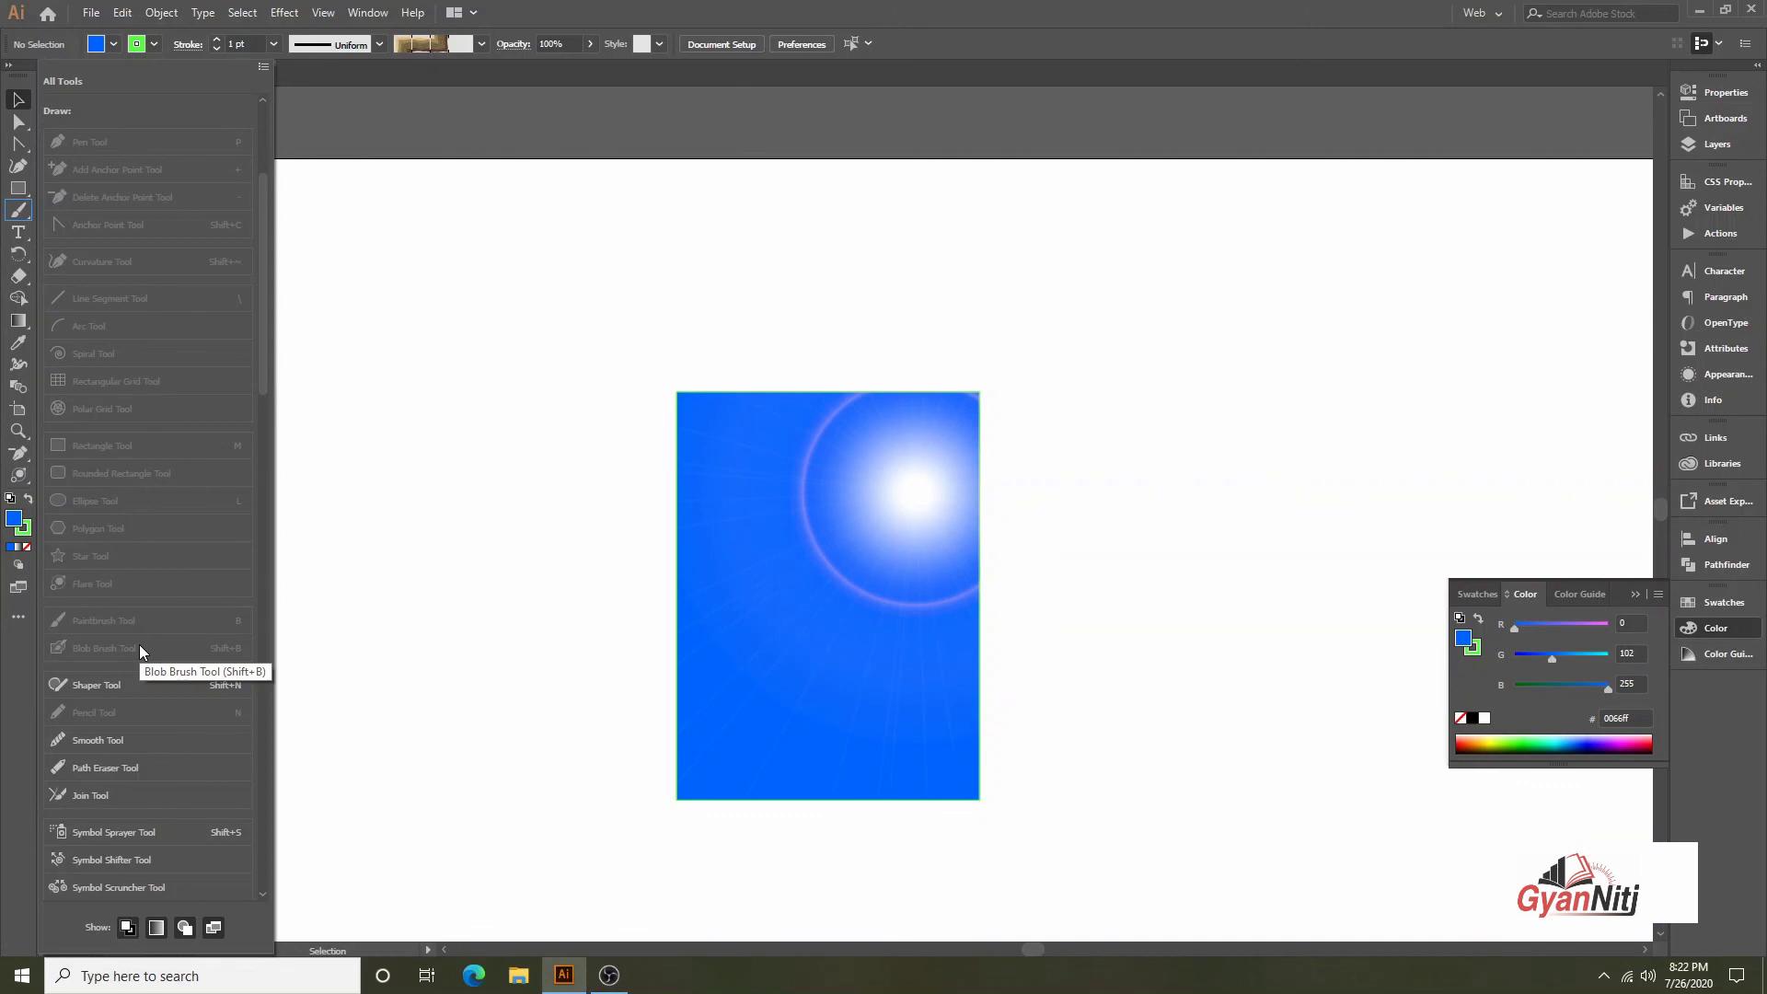
scroll(140, 644, "down", 3)
scroll(140, 644, "down", 5)
scroll(140, 644, "down", 5)
scroll(140, 644, "up", 5)
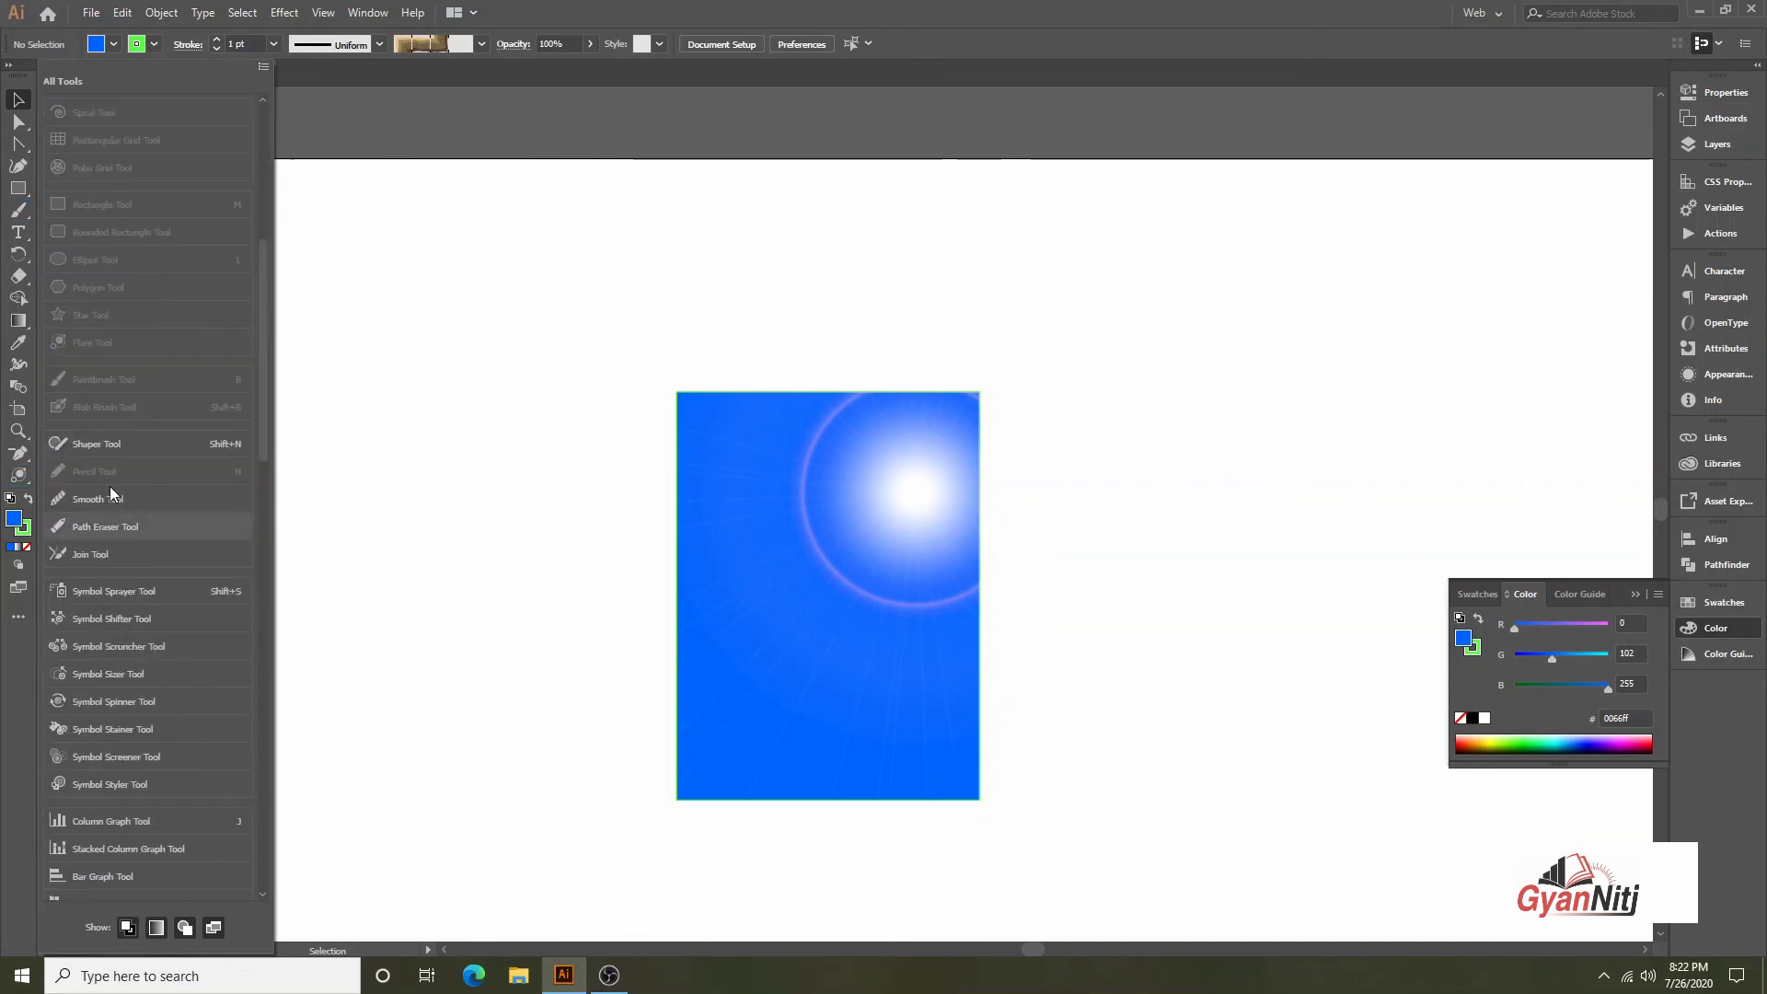
scroll(103, 431, "up", 5)
scroll(109, 438, "up", 3)
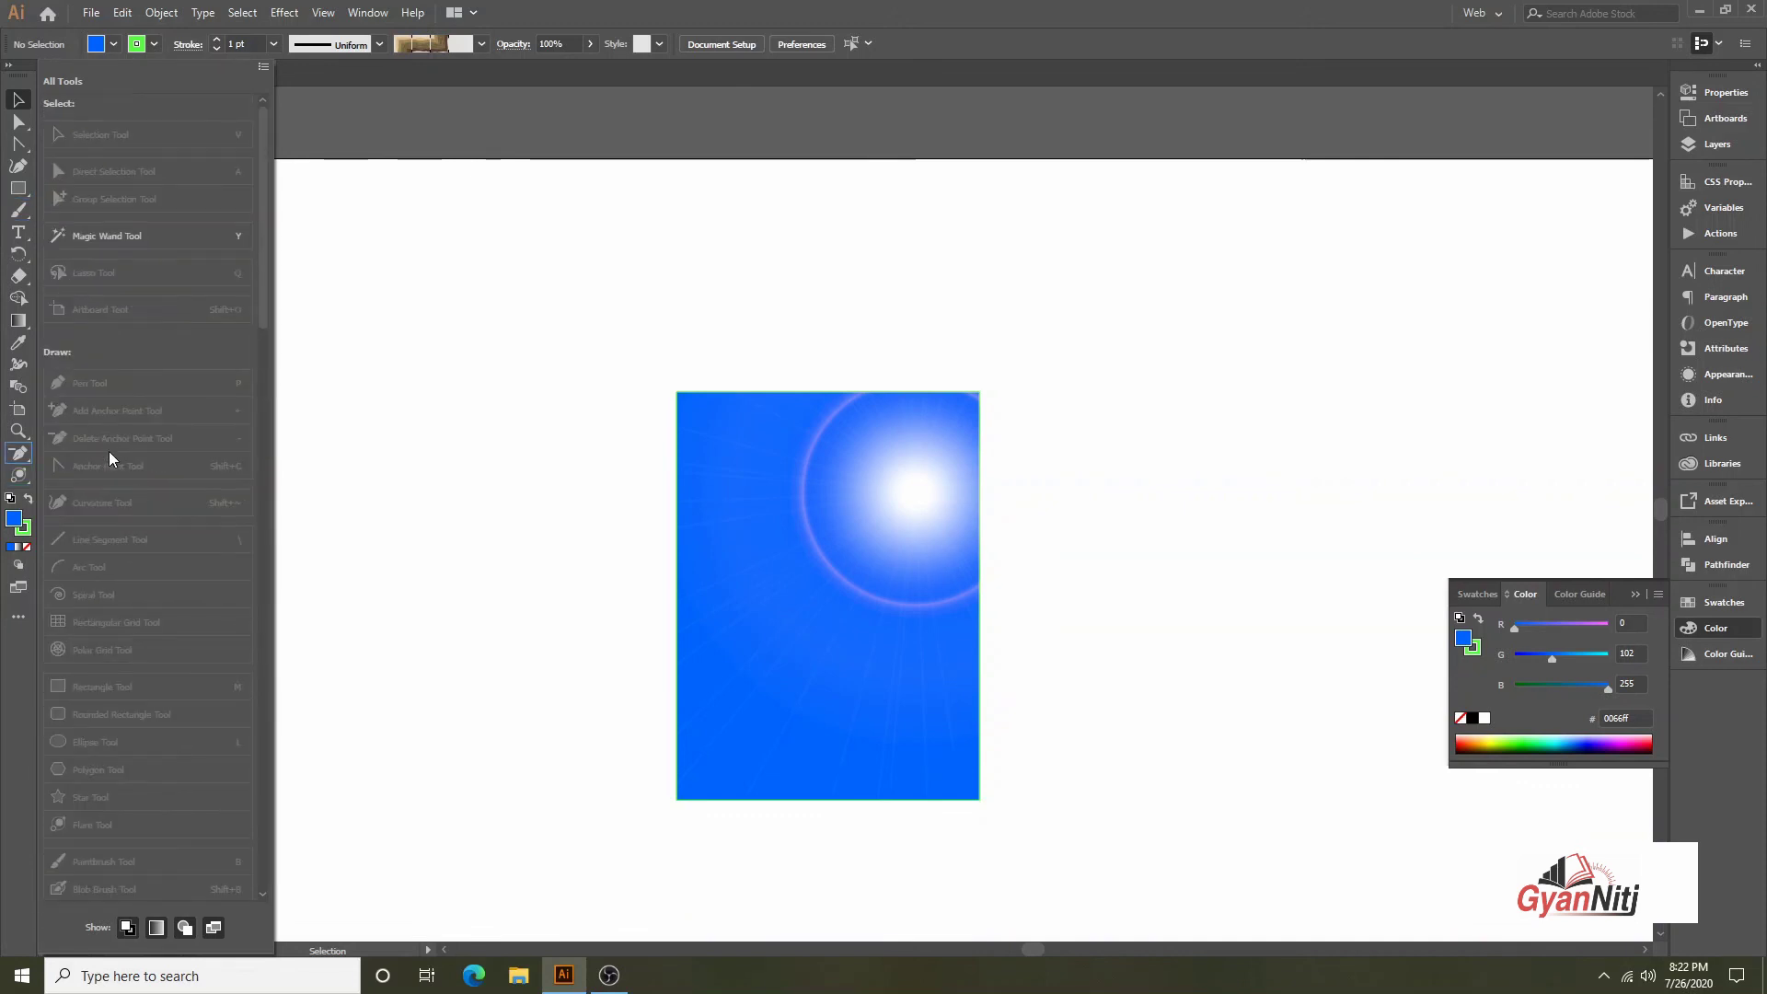
scroll(90, 819, "down", 3)
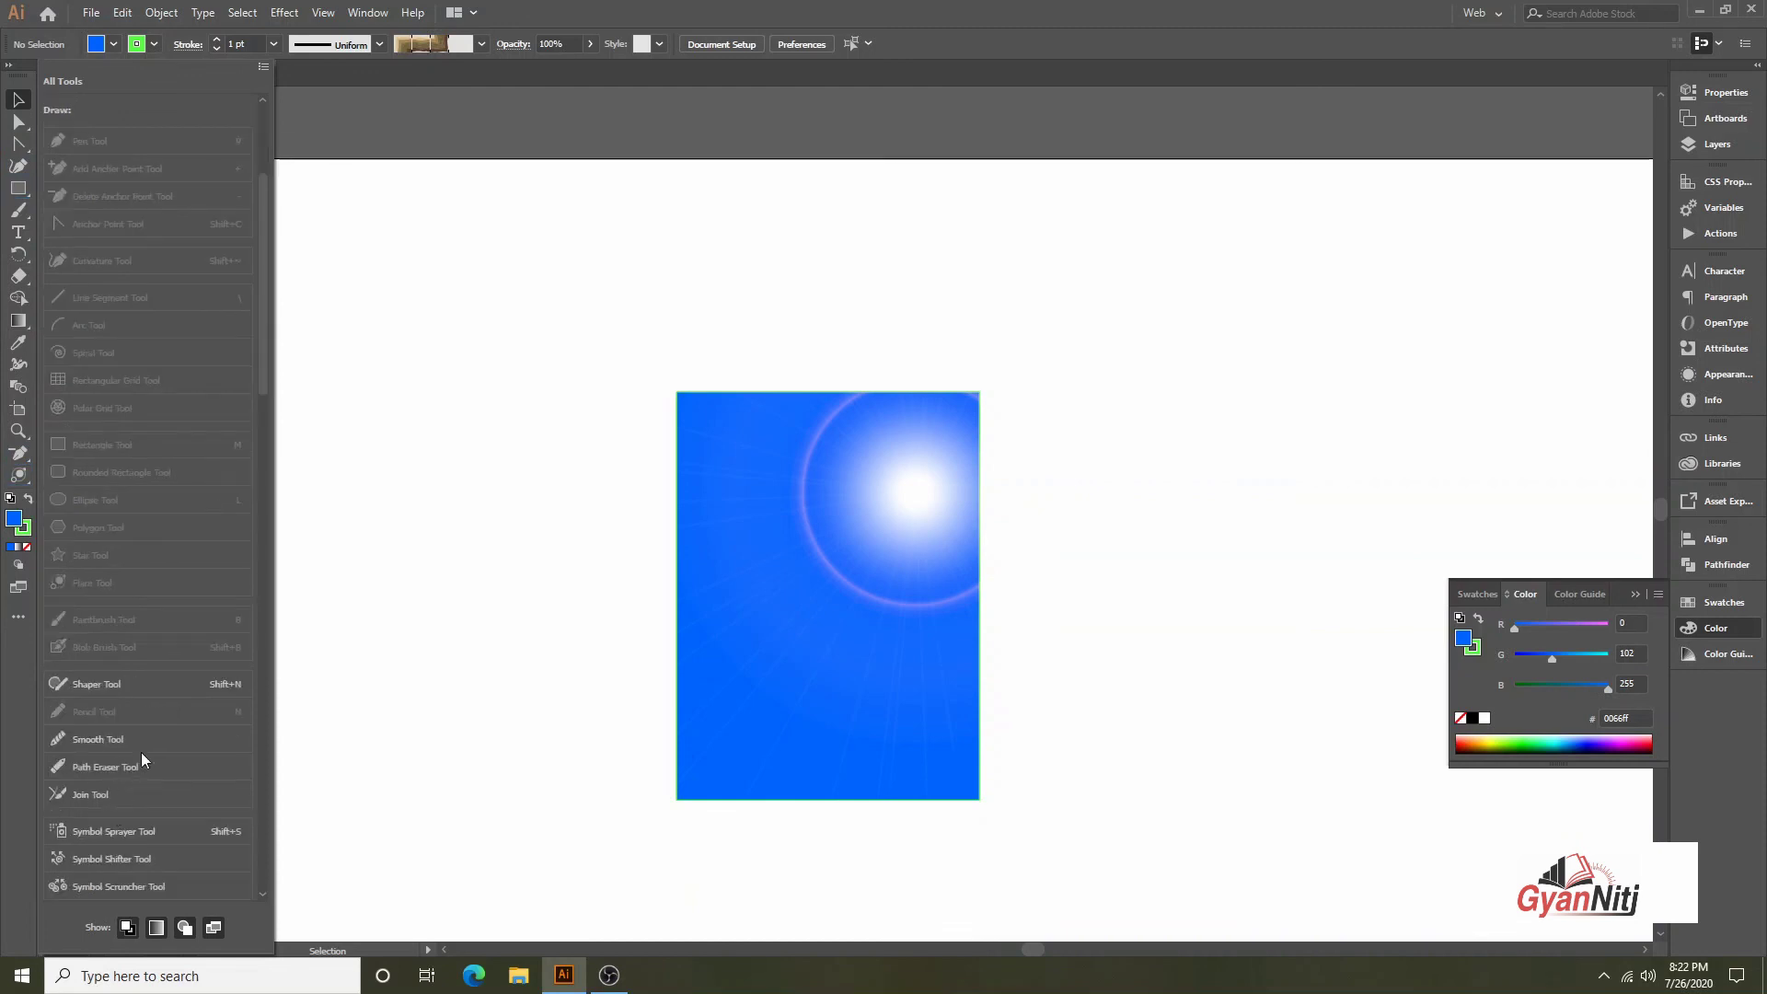
scroll(110, 672, "down", 3)
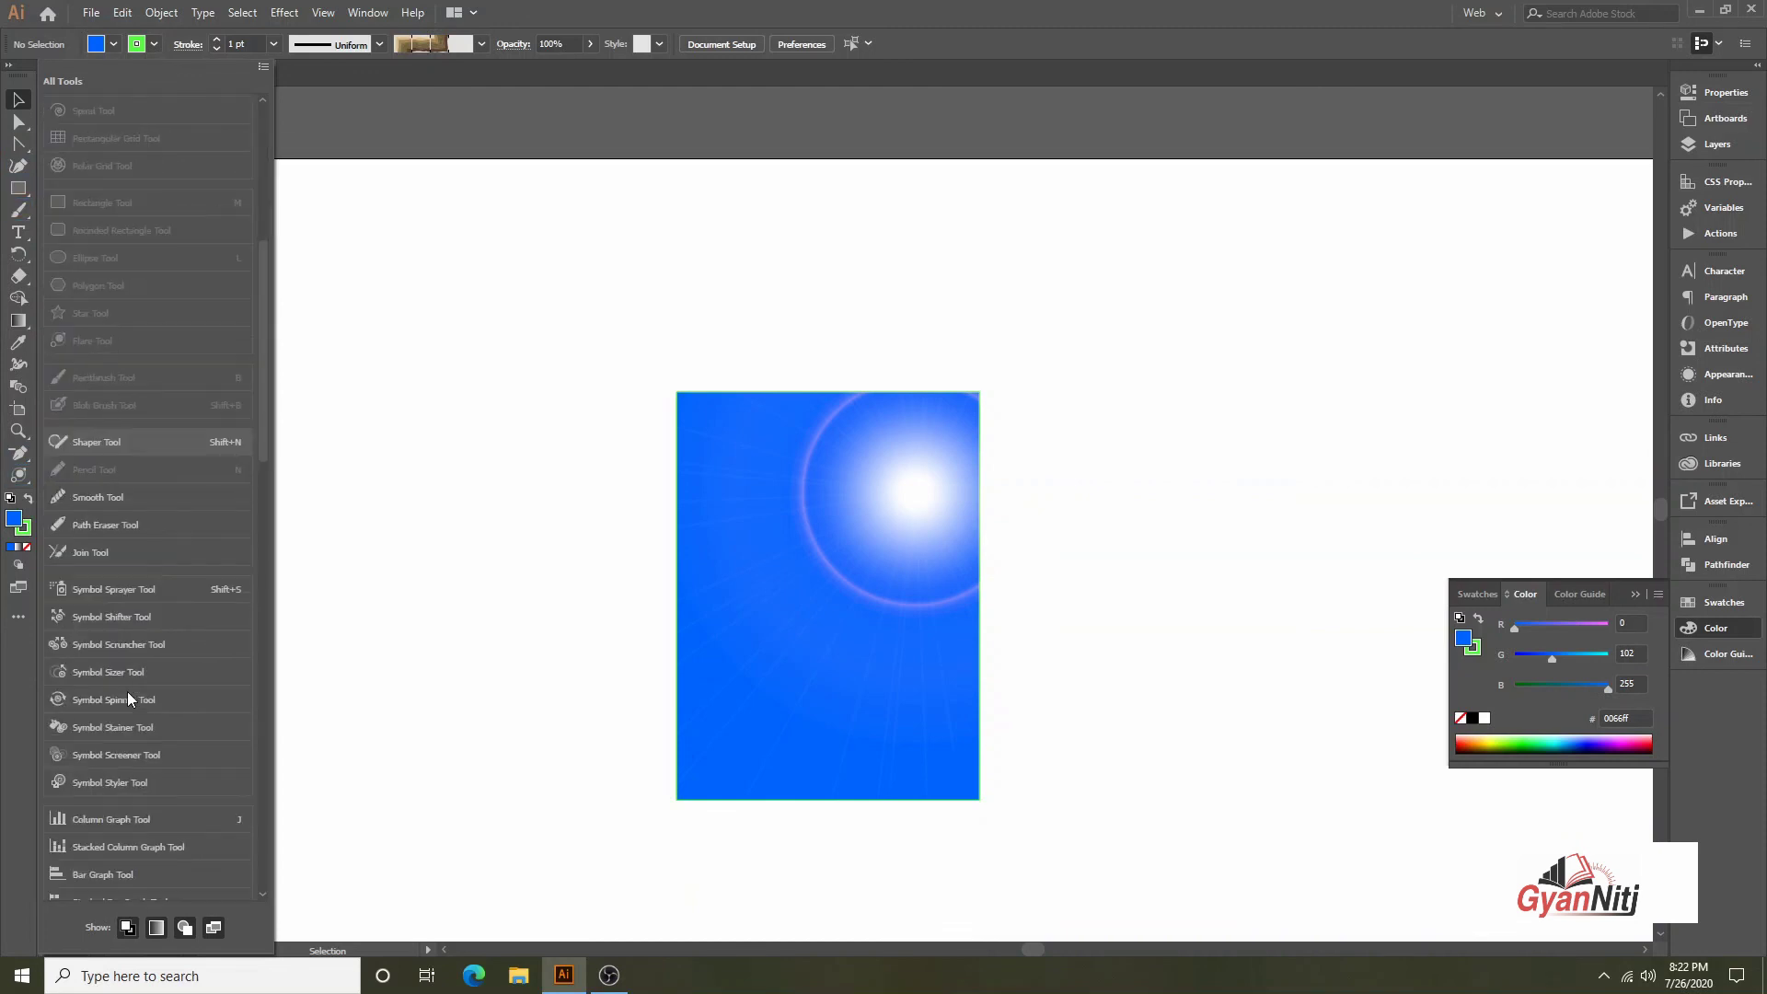
scroll(173, 727, "down", 5)
scroll(173, 743, "down", 5)
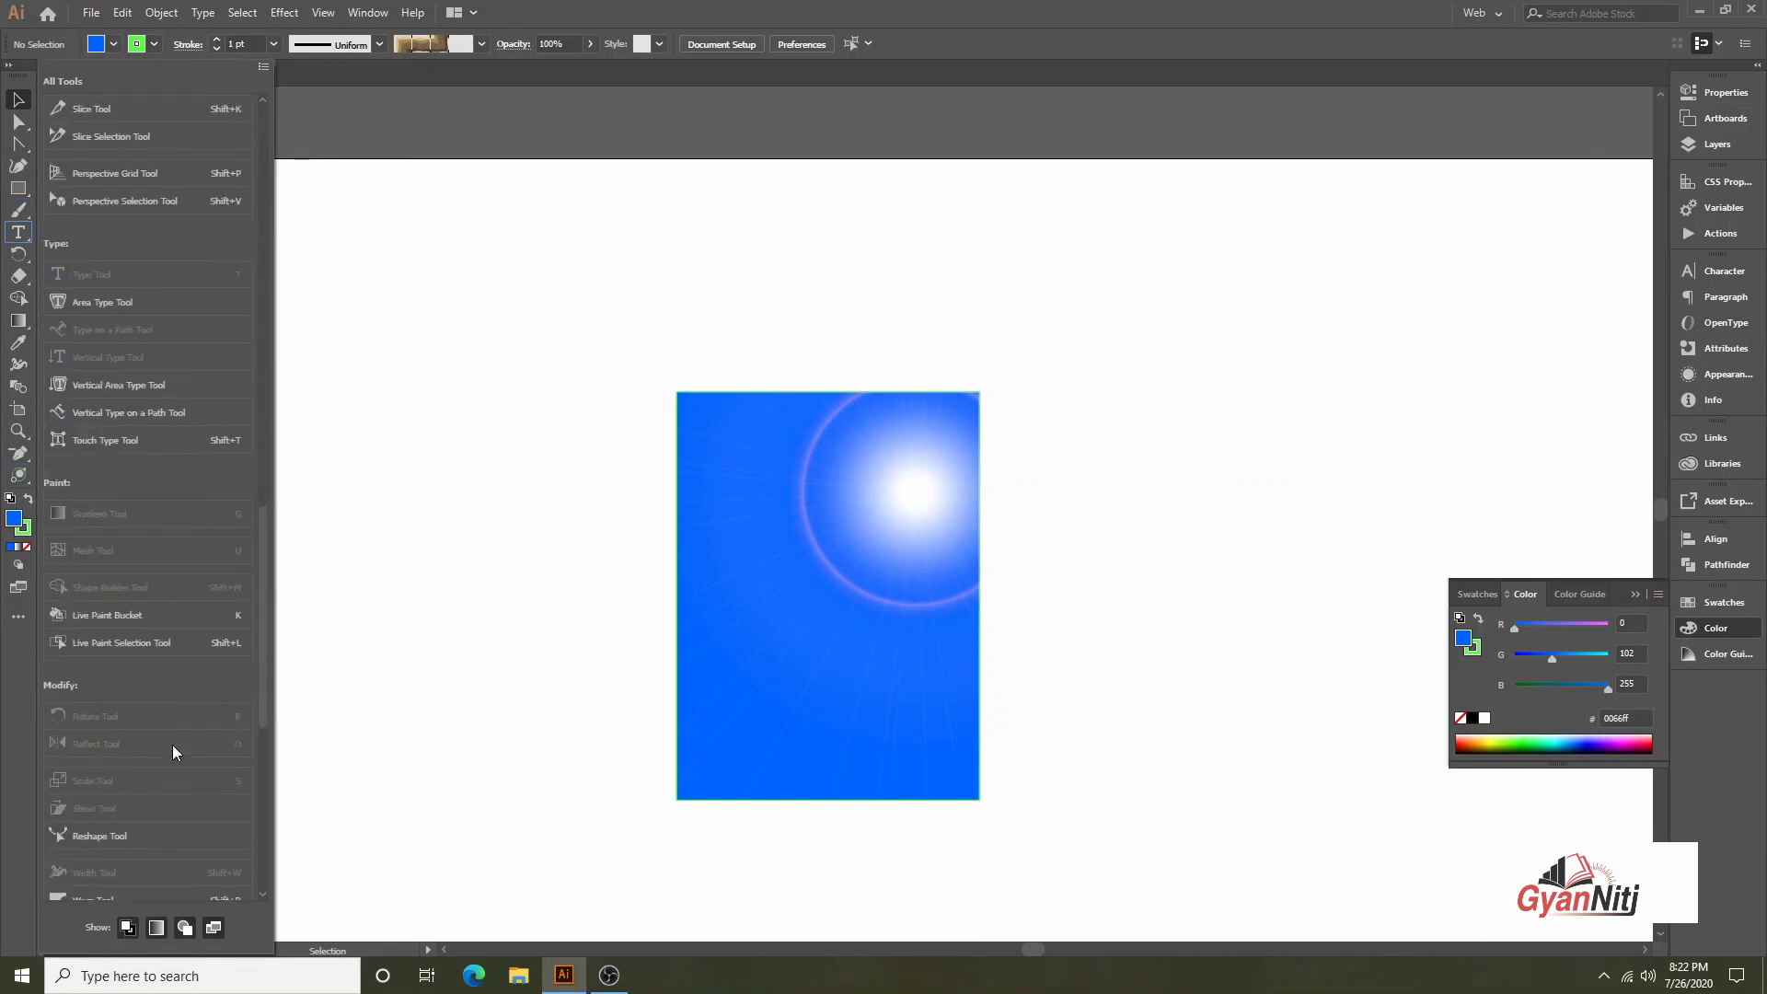